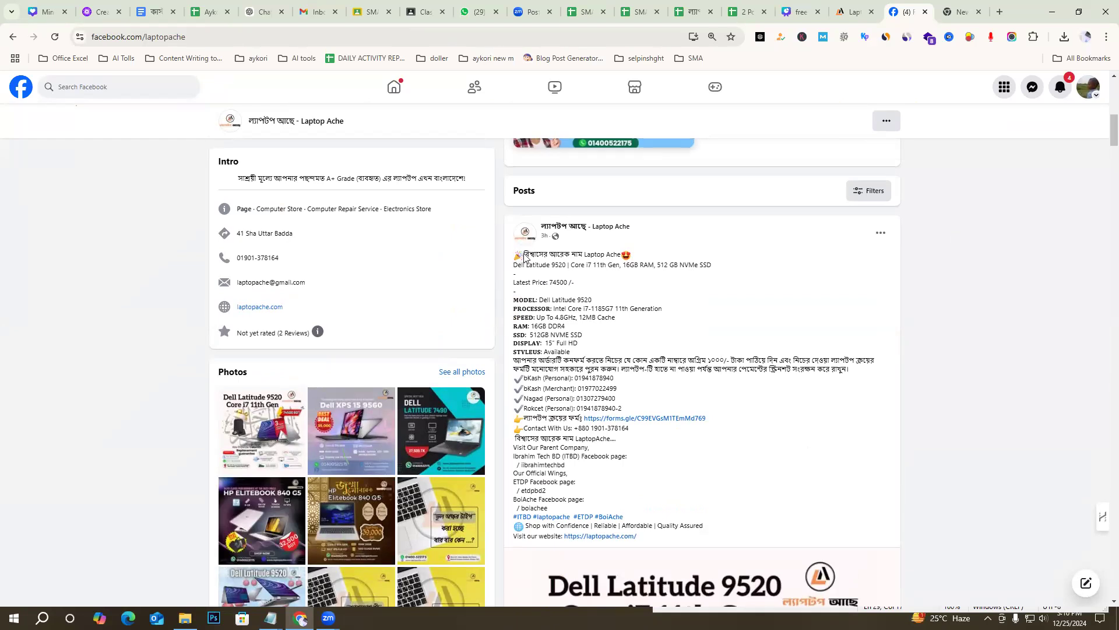
Examine the Laptop Ache page's newest Dell Latitude 9520 post alongside the freelance presentation's task slide
scroll(811, 420, "down", 7)
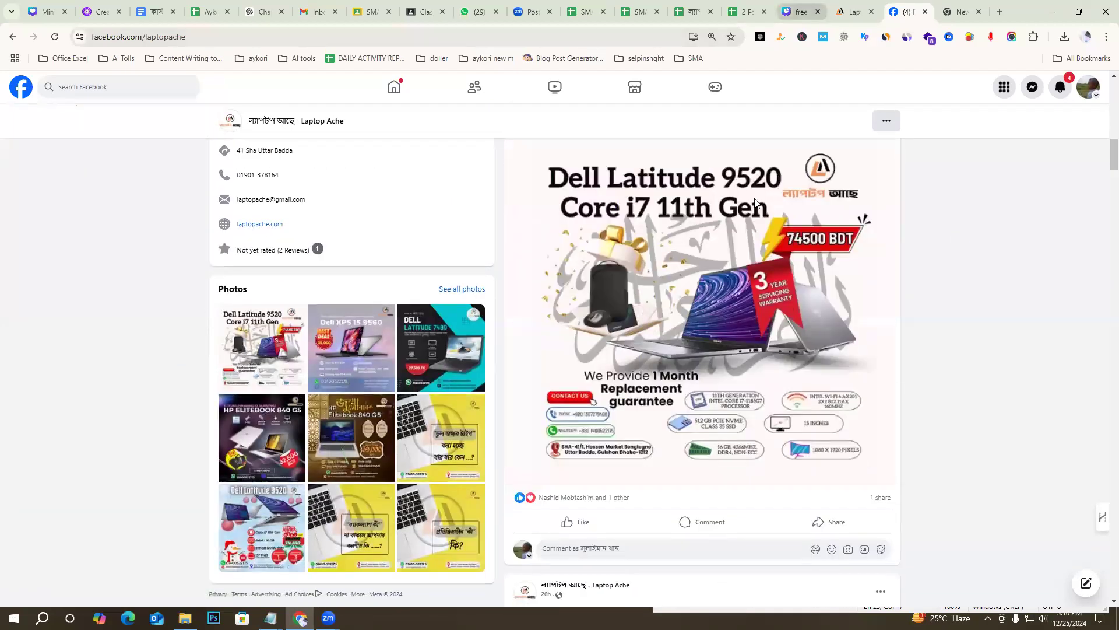
left_click(811, 7)
left_click(913, 6)
scroll(752, 320, "up", 4)
left_click(776, 297)
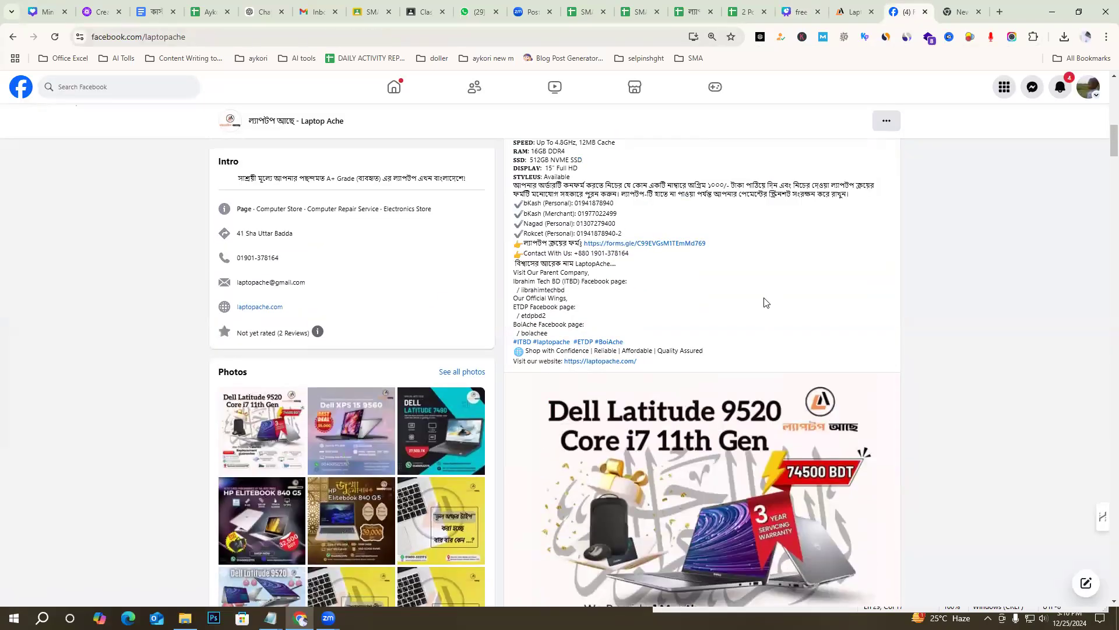
scroll(764, 302, "up", 3)
scroll(805, 362, "down", 3)
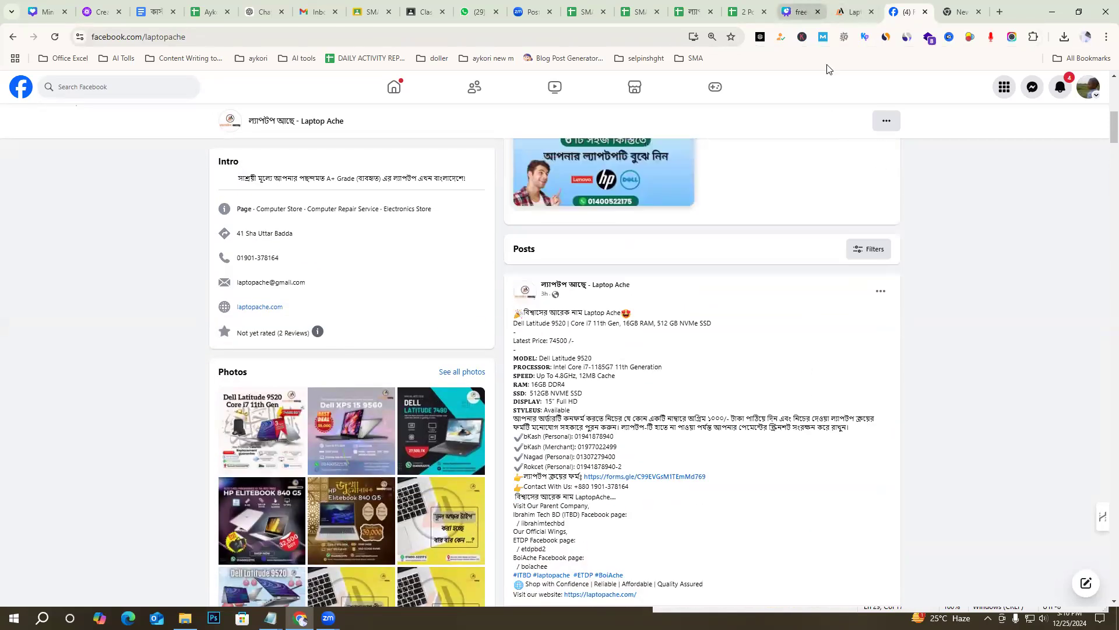
left_click(800, 12)
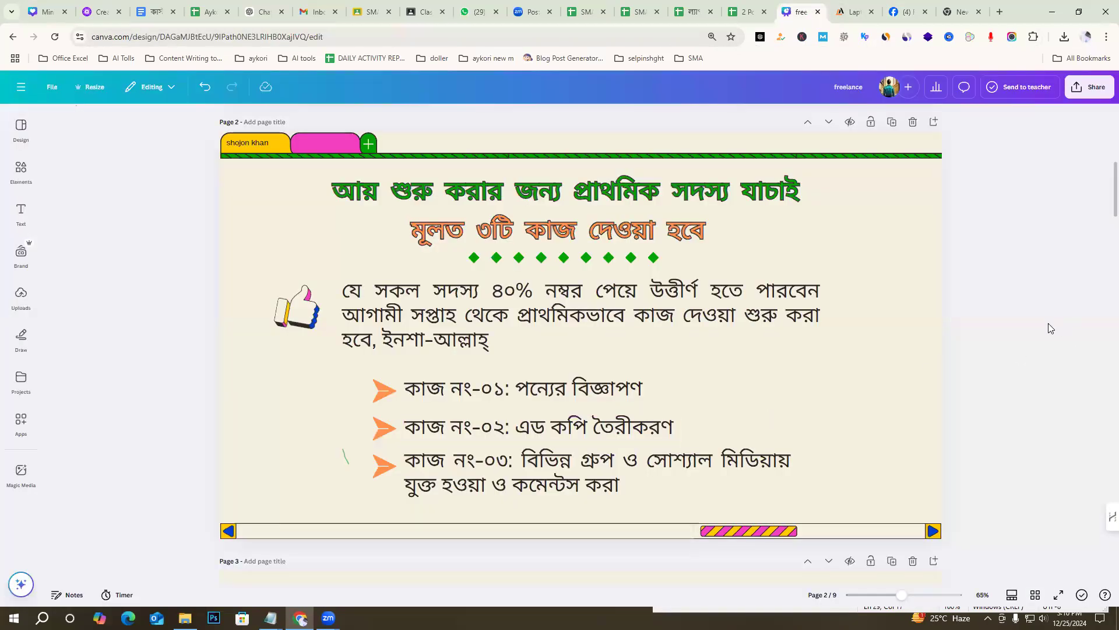
left_click(854, 11)
left_click(918, 7)
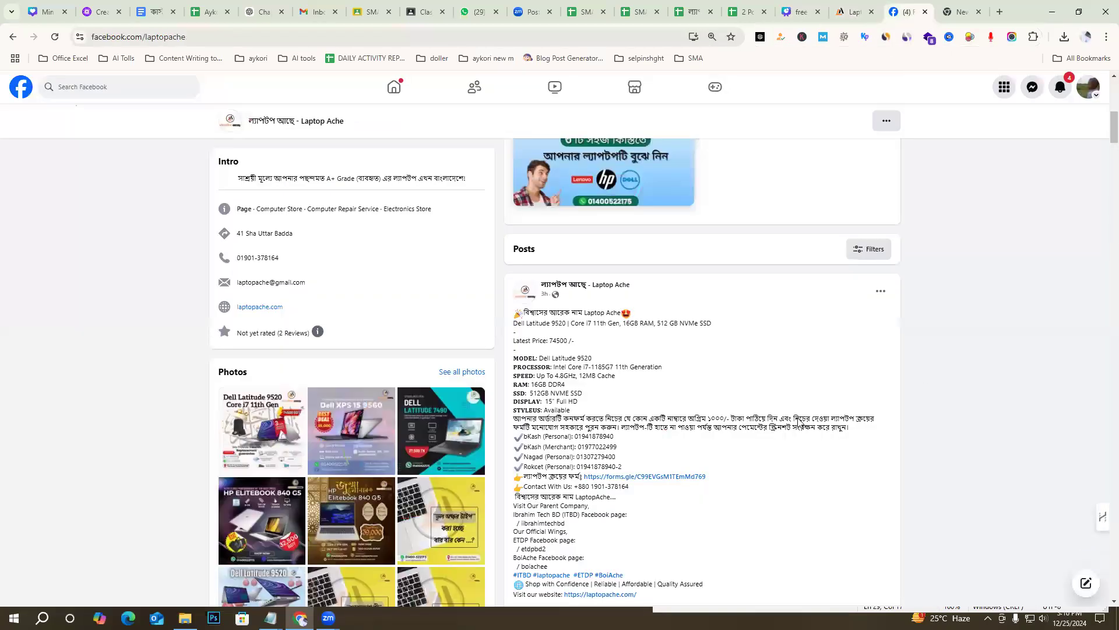
scroll(516, 255, "down", 2)
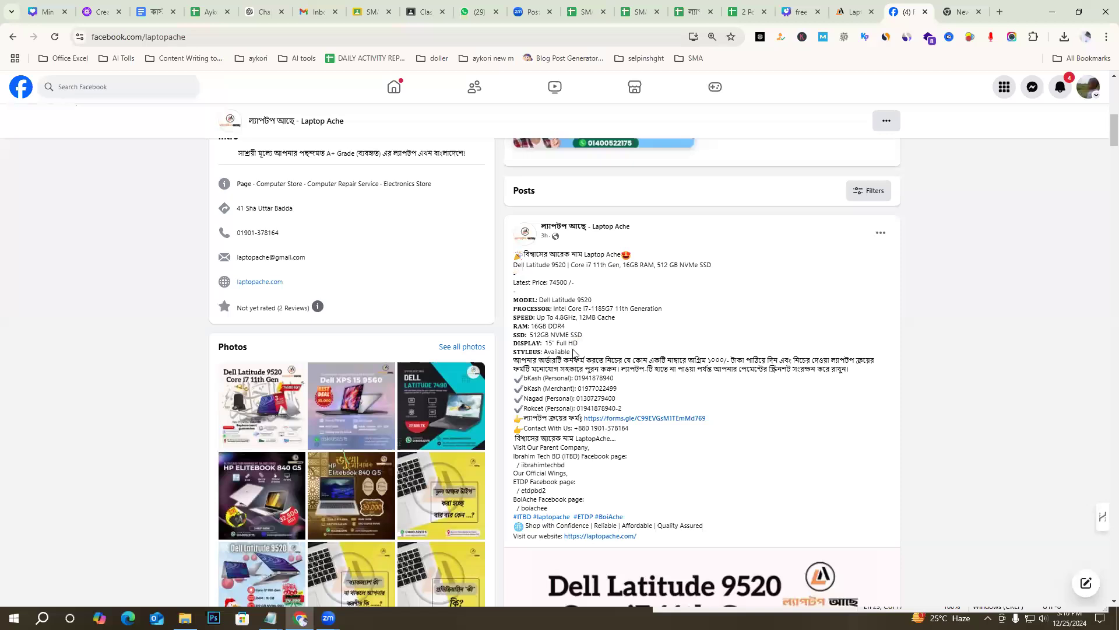
Read the post's opening line, laptop title, price and specification list, highlighting each part
triple_click(531, 280)
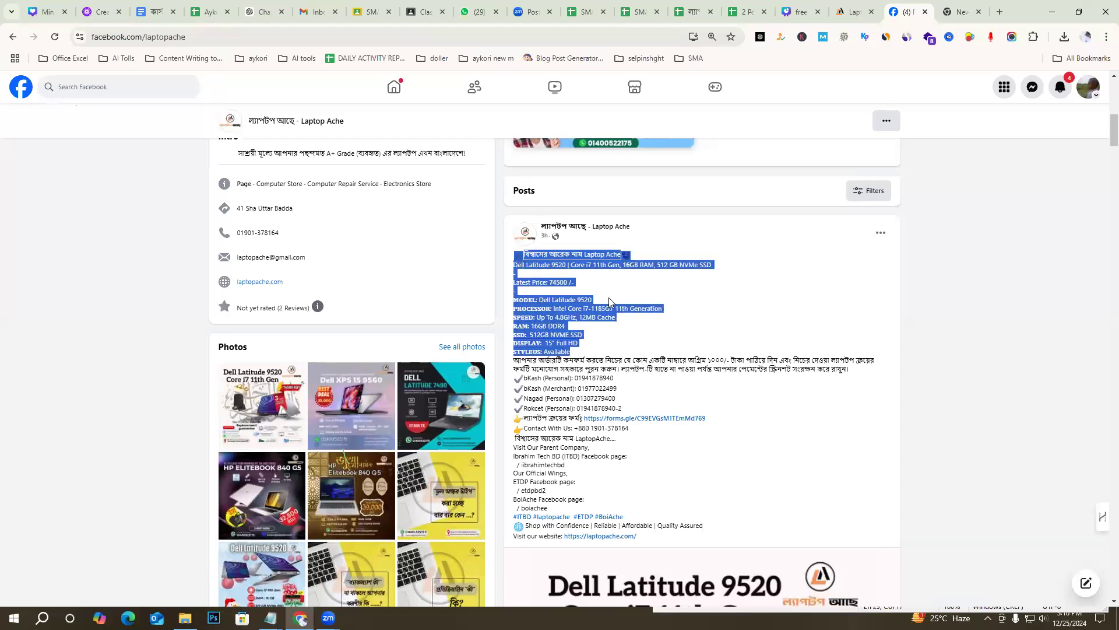
left_click(552, 271)
left_click_drag(528, 252, 622, 257)
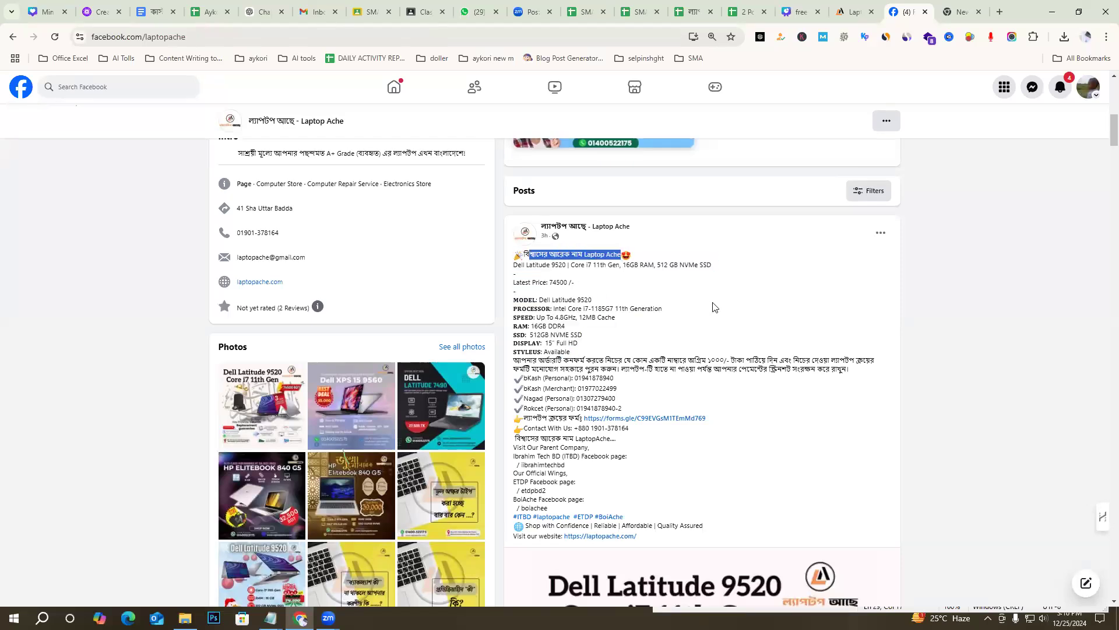
left_click(713, 302)
left_click_drag(518, 300, 514, 262)
left_click(529, 319)
Read the post's order instructions, payment options, contact details and page links, highlighting each passage
left_click(515, 360)
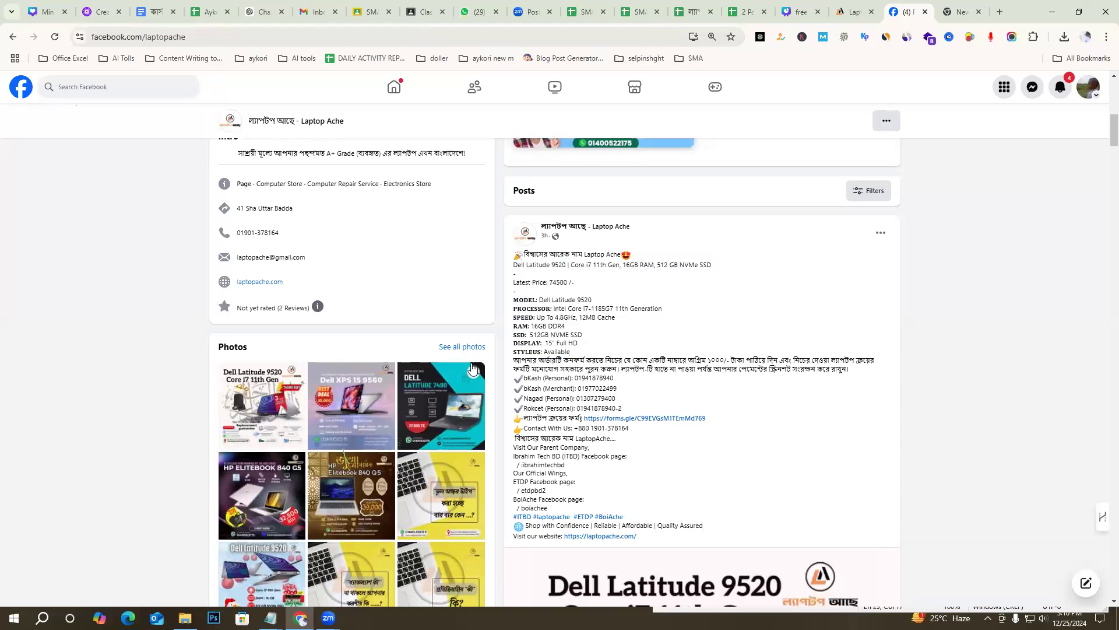
left_click_drag(515, 359, 729, 360)
left_click(627, 394)
left_click_drag(522, 379, 640, 396)
left_click(532, 371)
left_click_drag(515, 363, 590, 512)
left_click(697, 474)
View the post's Dell Latitude 9520 poster at full size, then return to the Facebook page
scroll(758, 385, "up", 4)
scroll(832, 405, "down", 8)
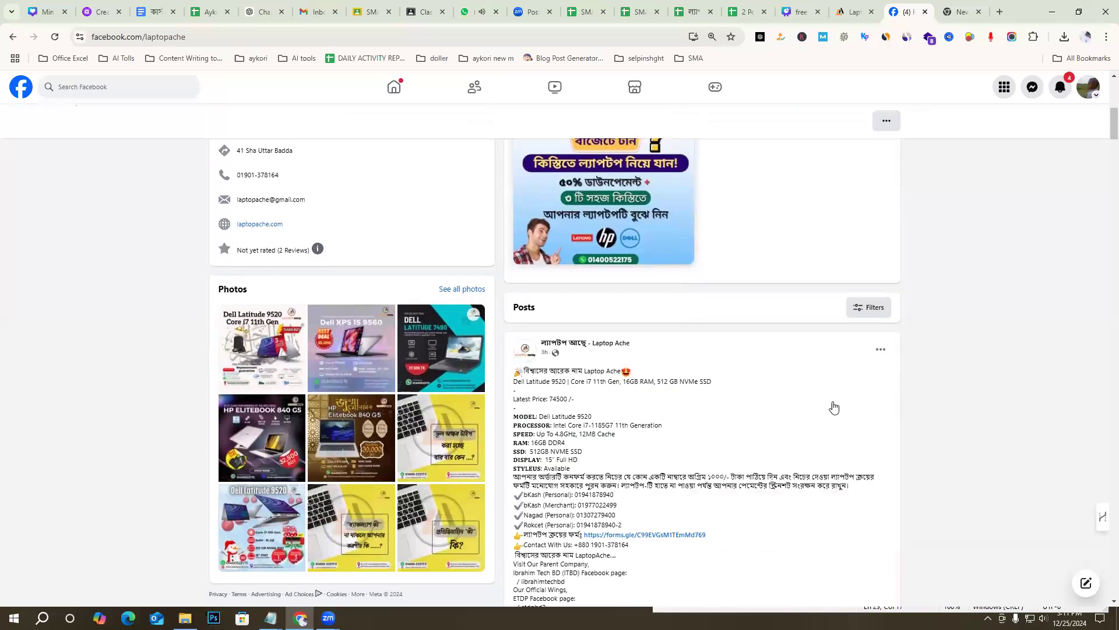
scroll(868, 384, "down", 3)
scroll(915, 347, "up", 1)
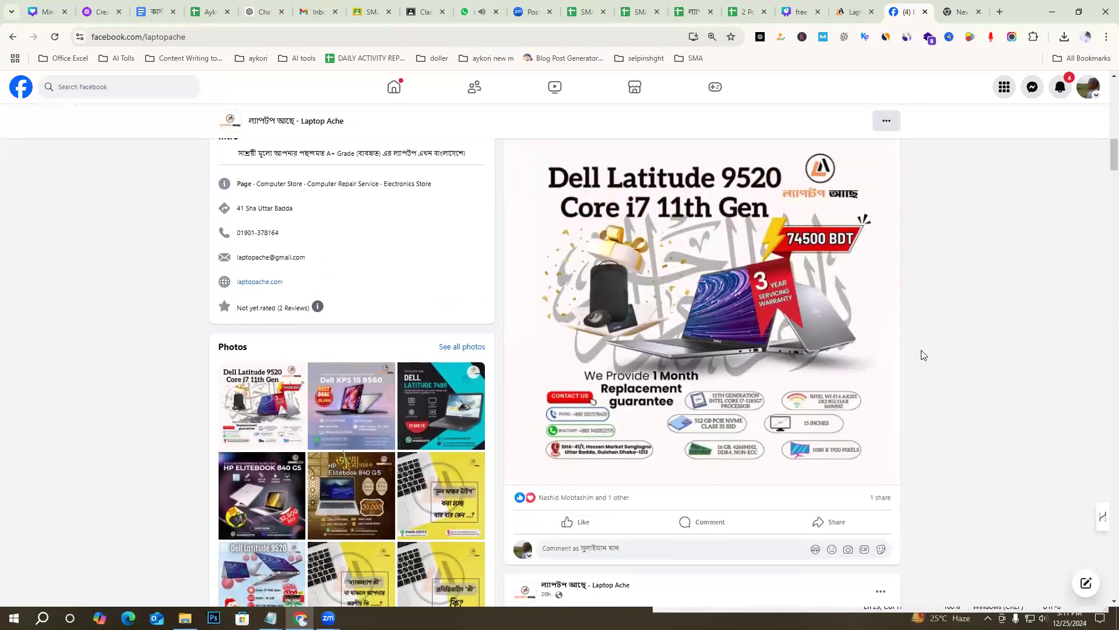
left_click(857, 306)
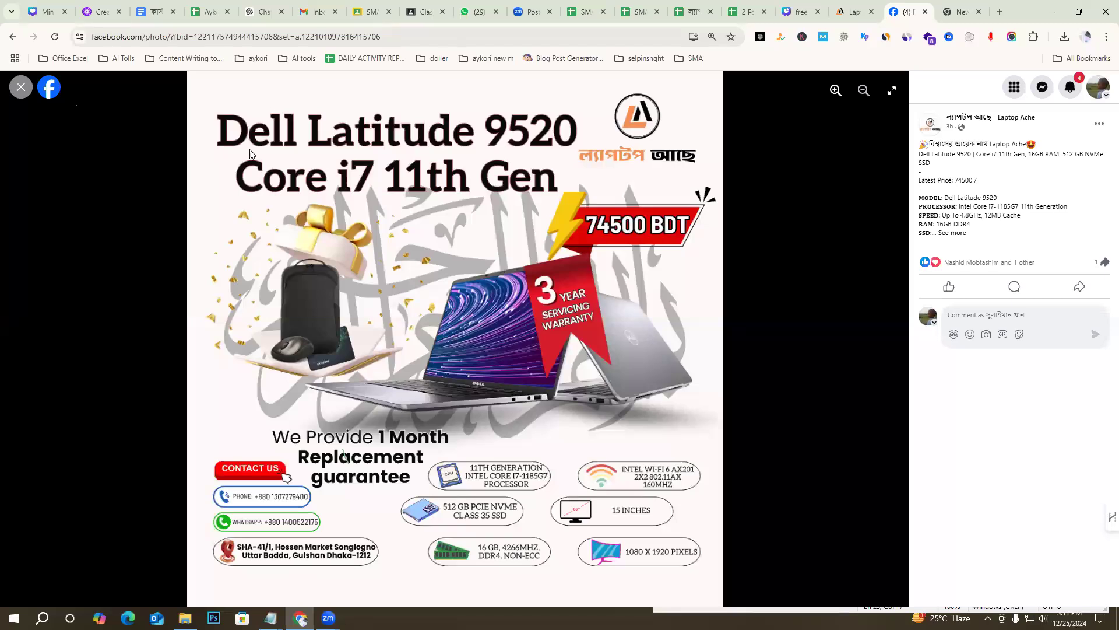
left_click(21, 87)
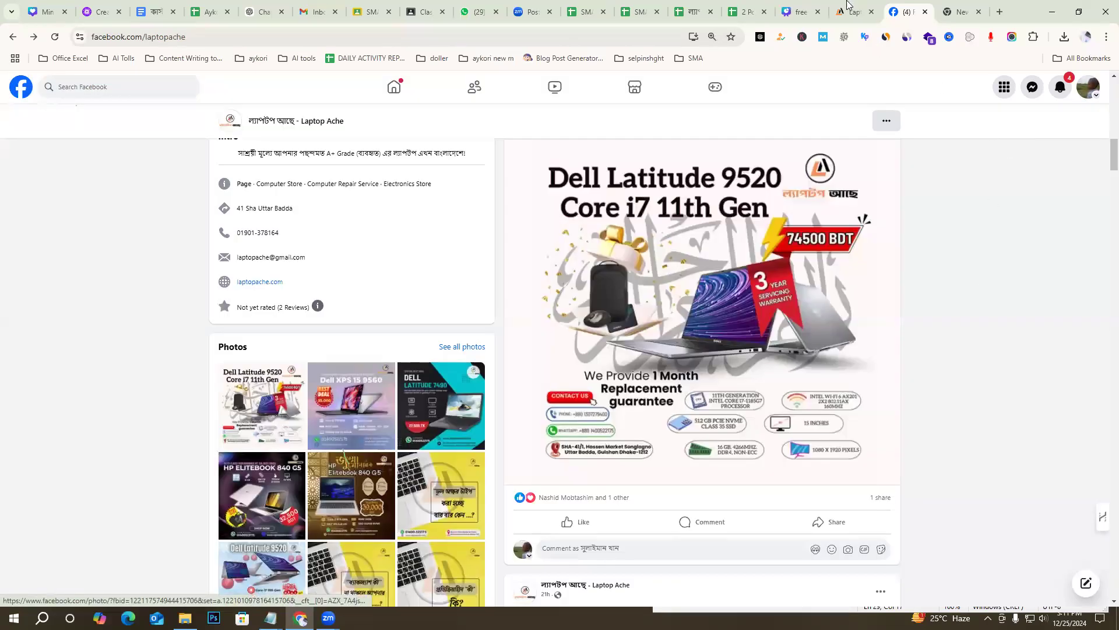
mouse_move(848, 4)
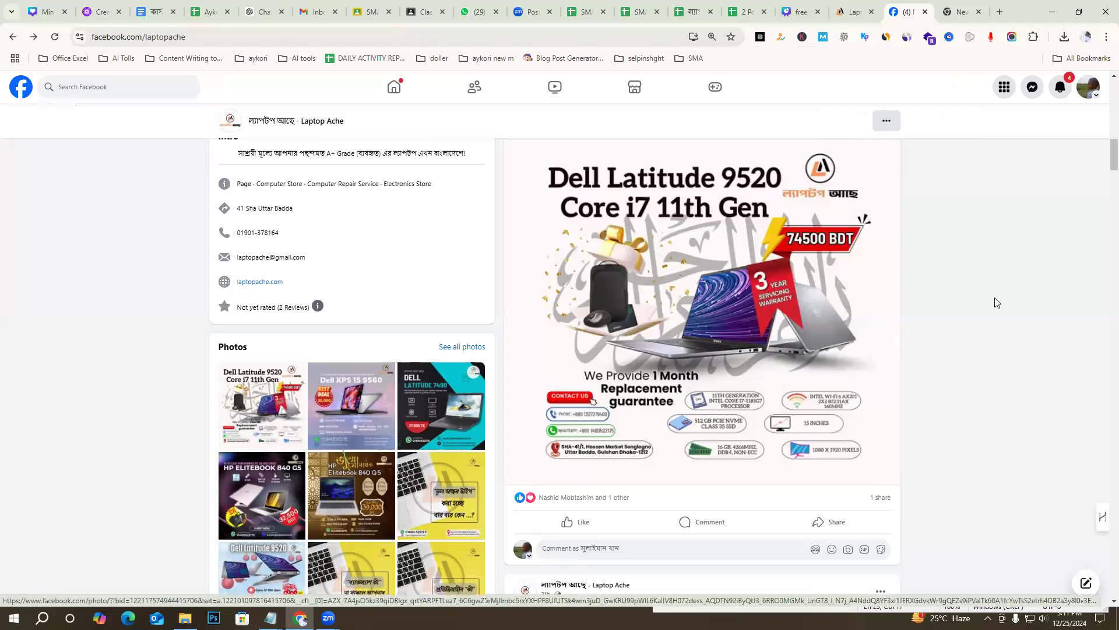
Open the canva.com home page in the empty browser tab
left_click(959, 11)
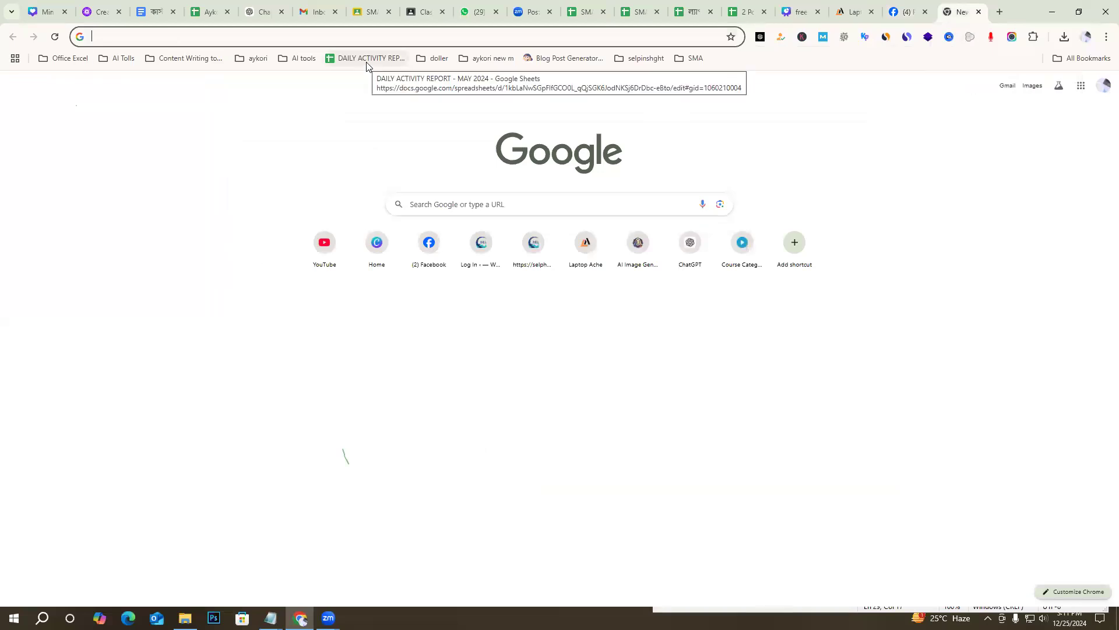
type("্গ")
key("BackSpace")
key("BackSpace")
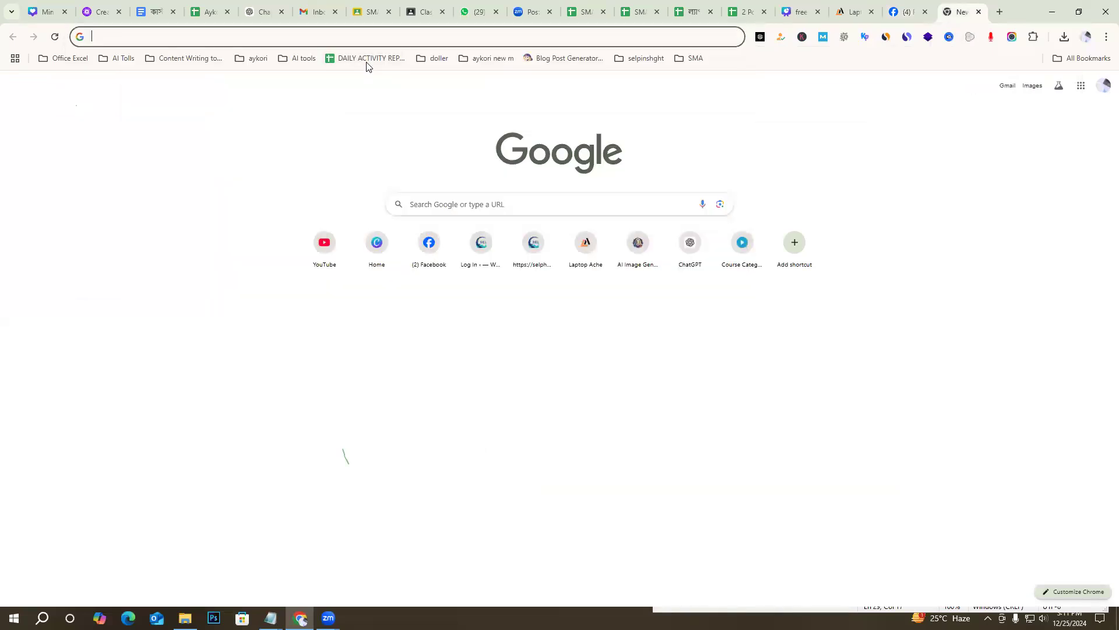
type("can")
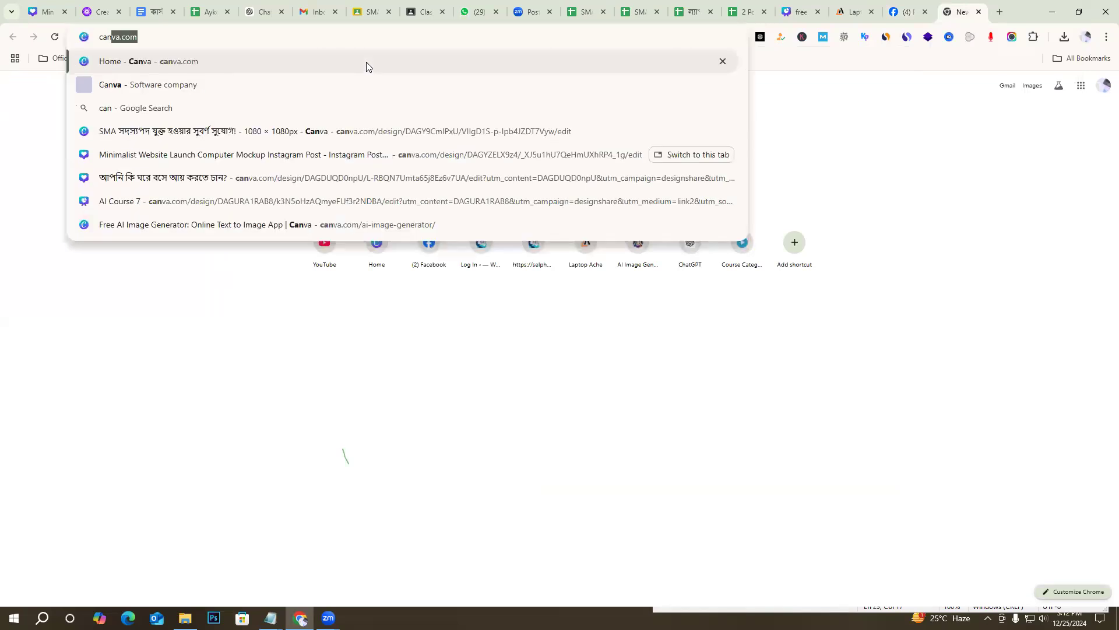
key("Return")
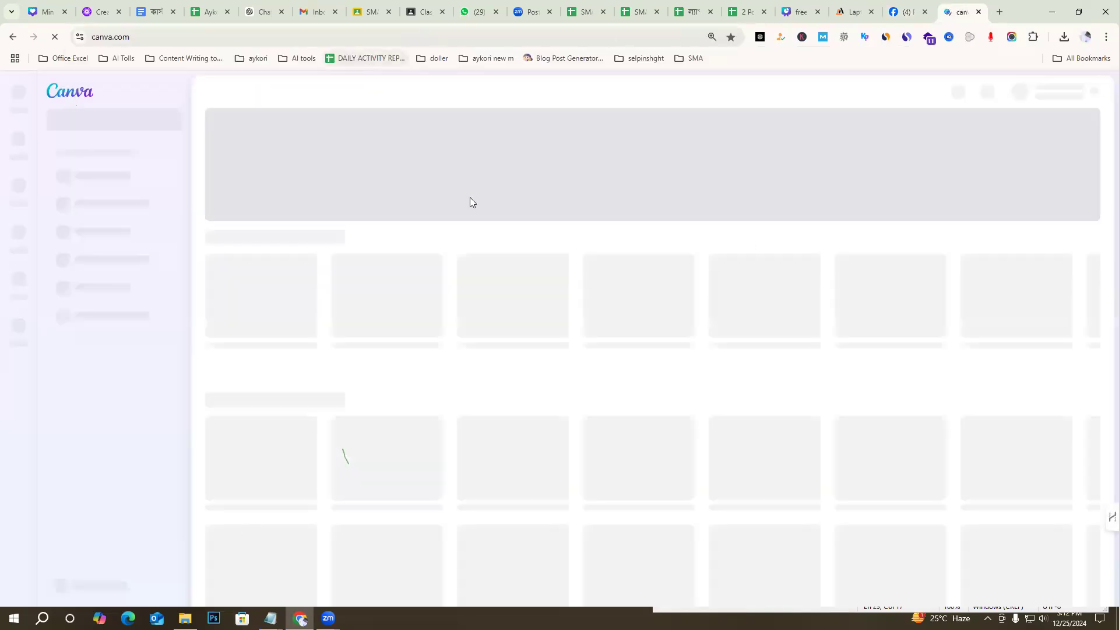
Check the required design size on page 3 of the freelance presentation
left_click(793, 11)
scroll(930, 312, "down", 6)
scroll(793, 404, "down", 1)
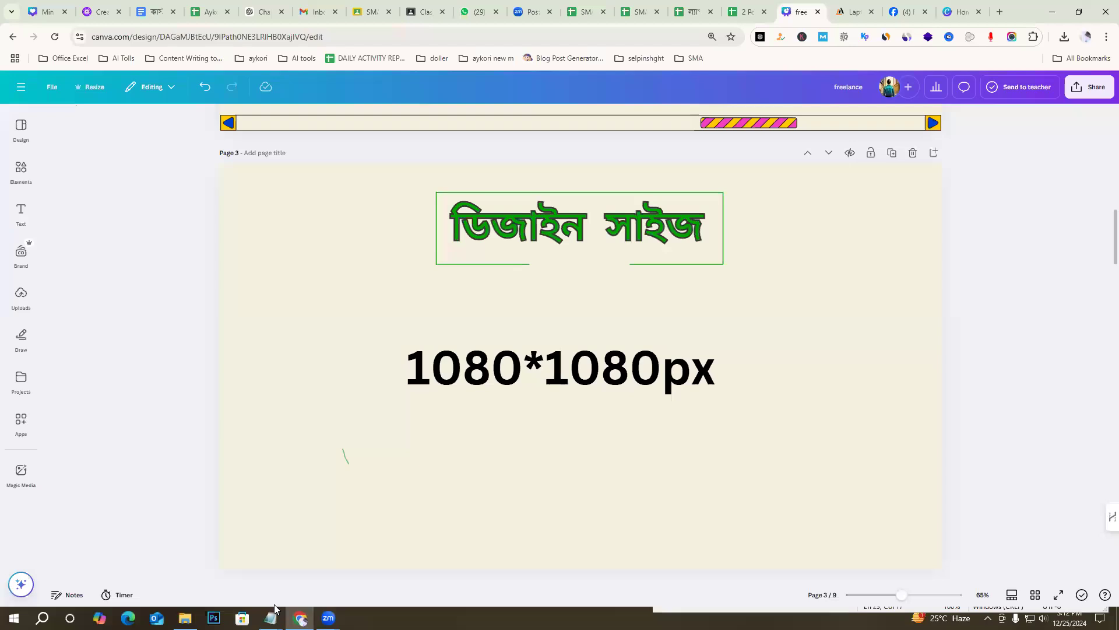
left_click(63, 425)
left_click(86, 382)
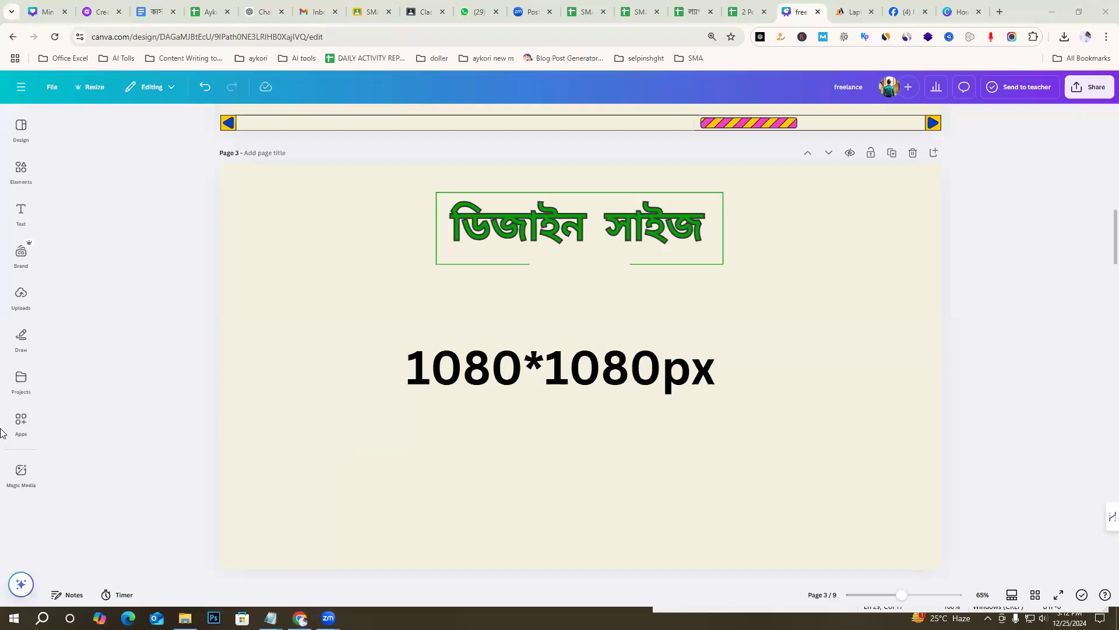
Place the freelance presentation's browser tab directly beside the Canva home tab and return to Canva home
left_click(963, 11)
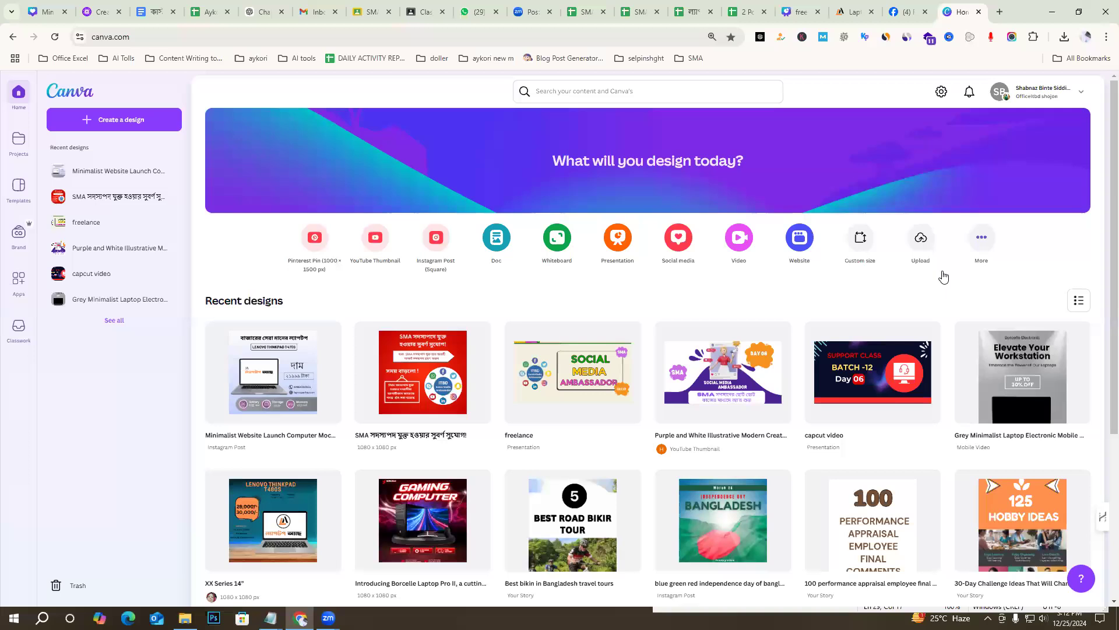
left_click(799, 7)
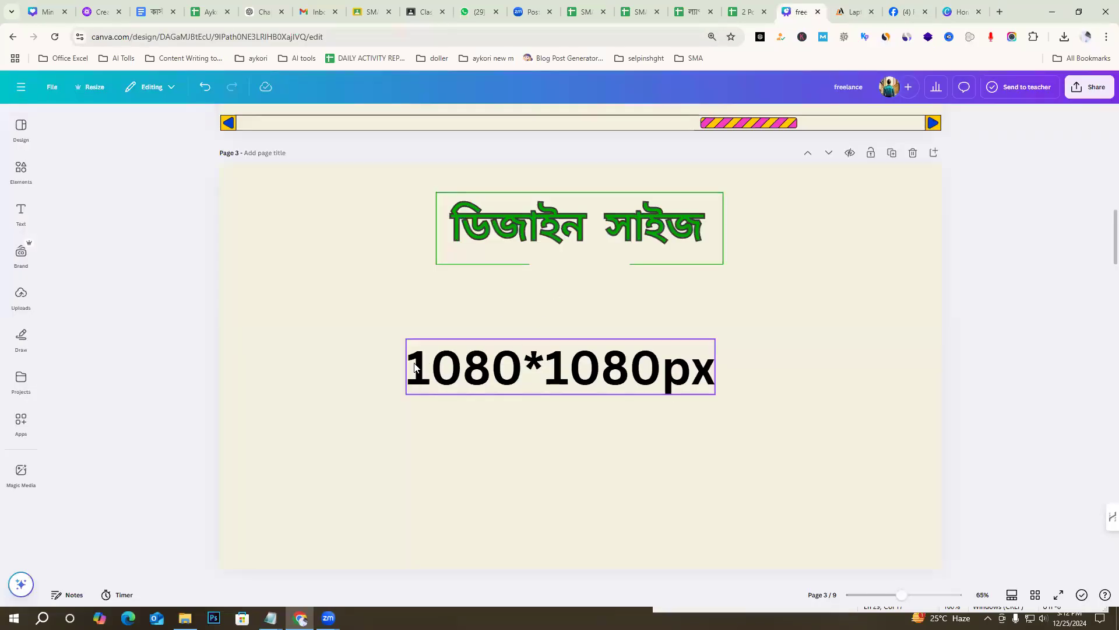
left_click_drag(802, 8, 916, 6)
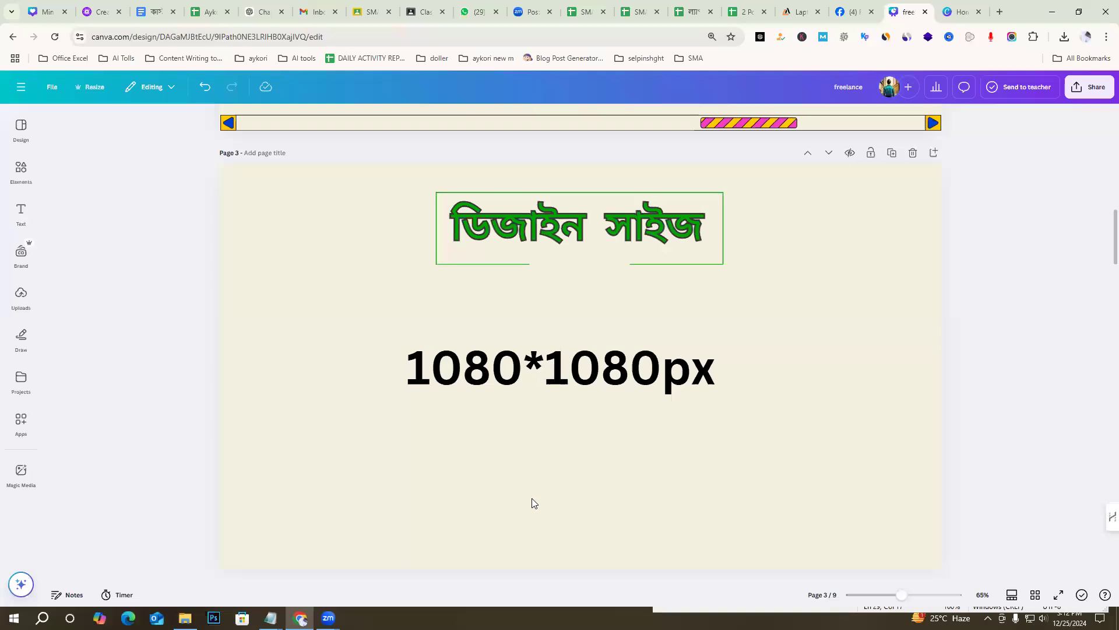
key("ctrl+Tab")
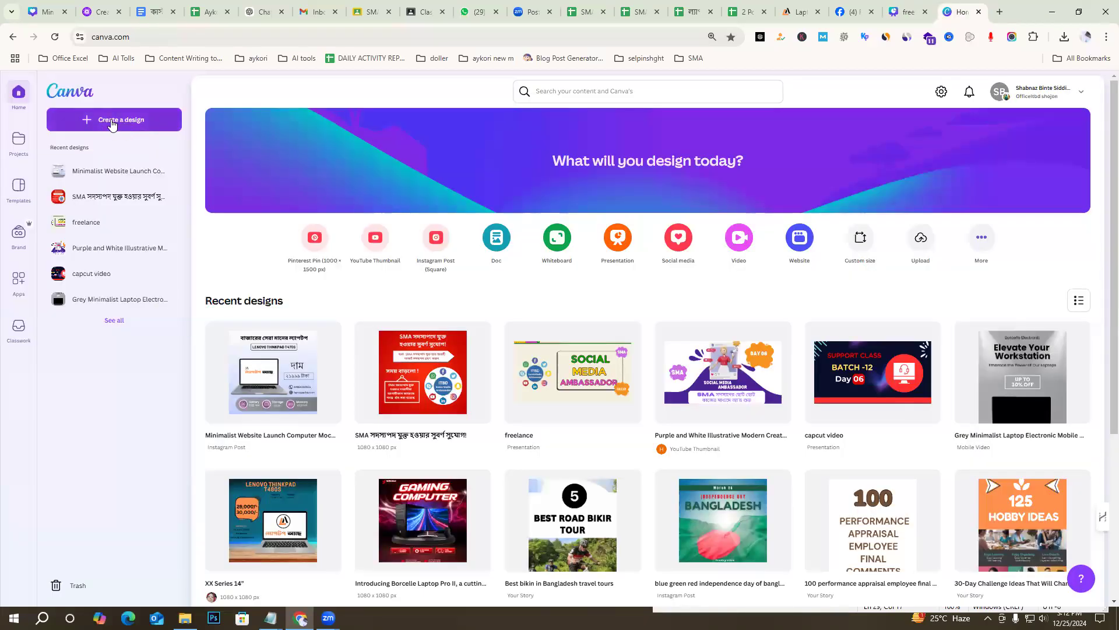
Start a custom-size design and set its width to 1080 and height to 1080
left_click(112, 123)
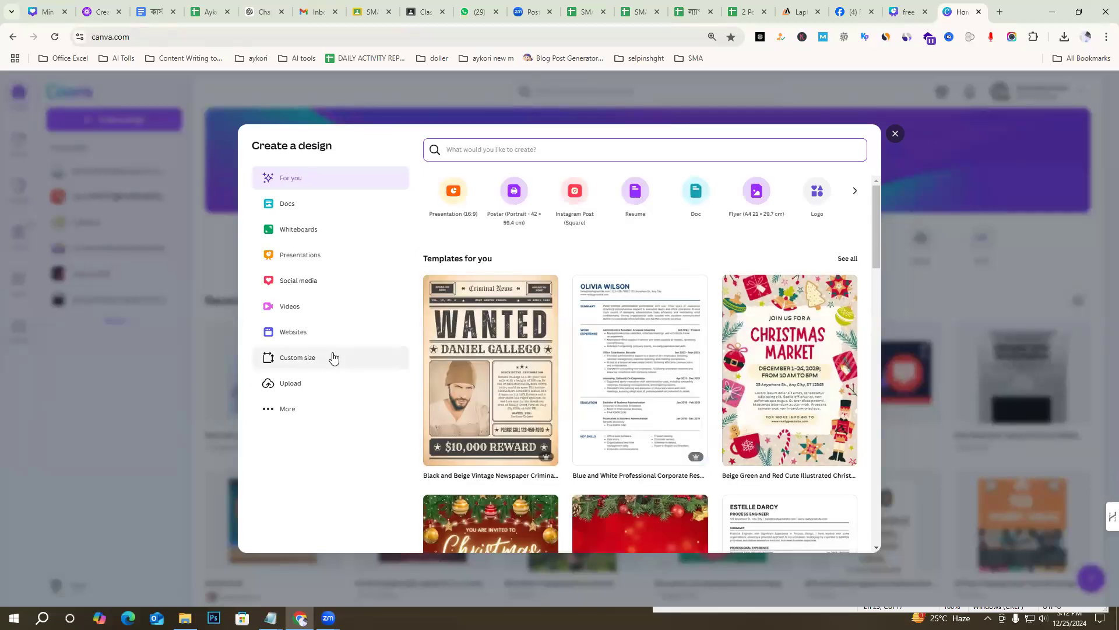
left_click(339, 361)
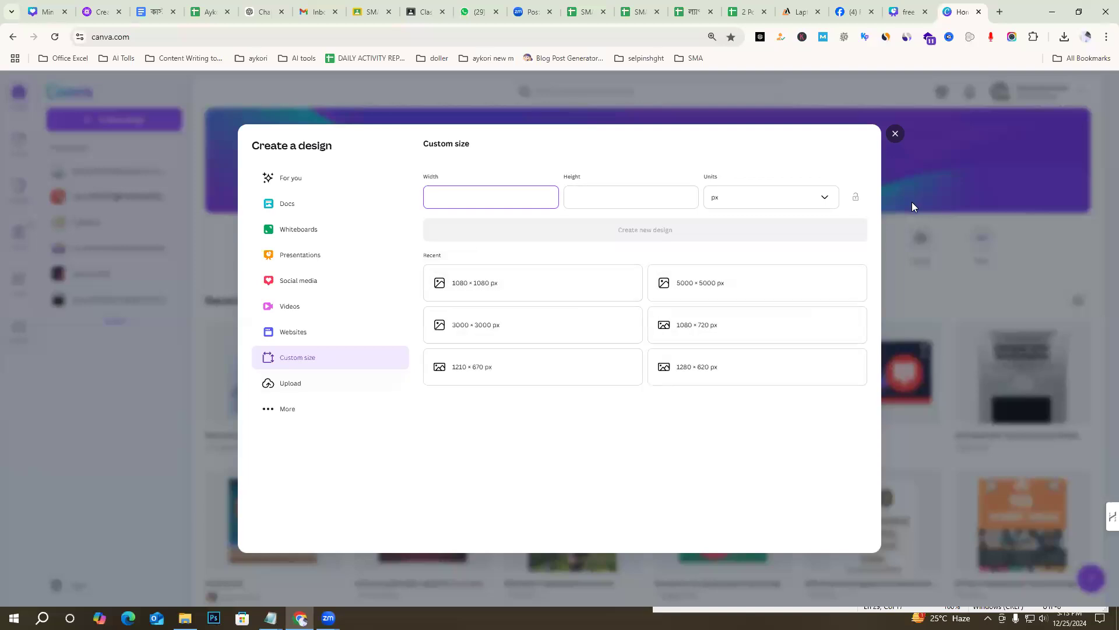
left_click(908, 11)
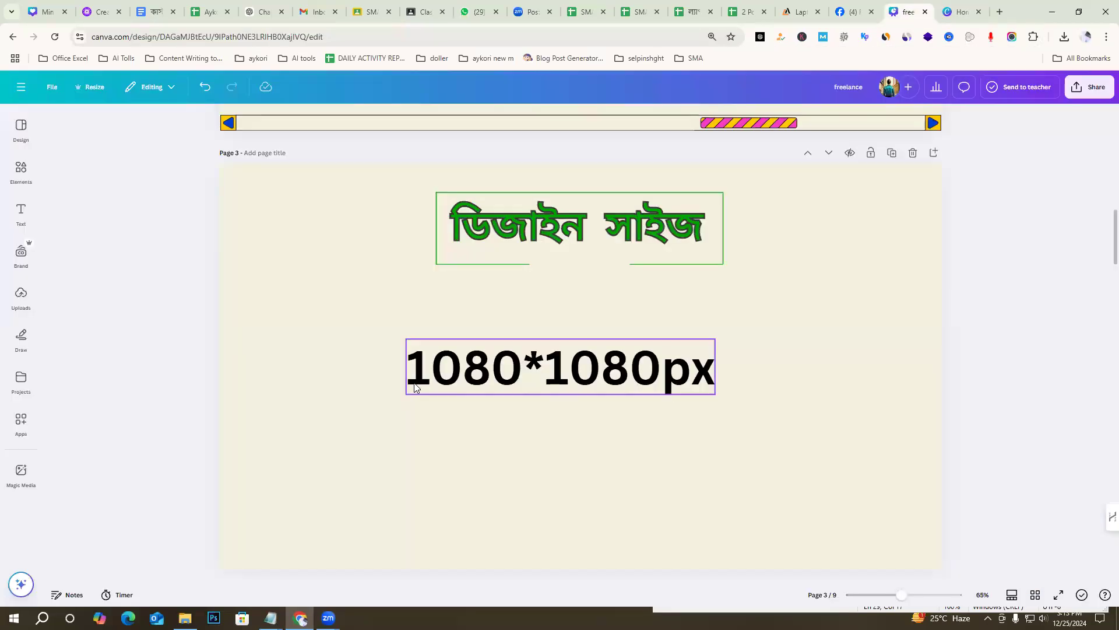
key("ctrl+Tab")
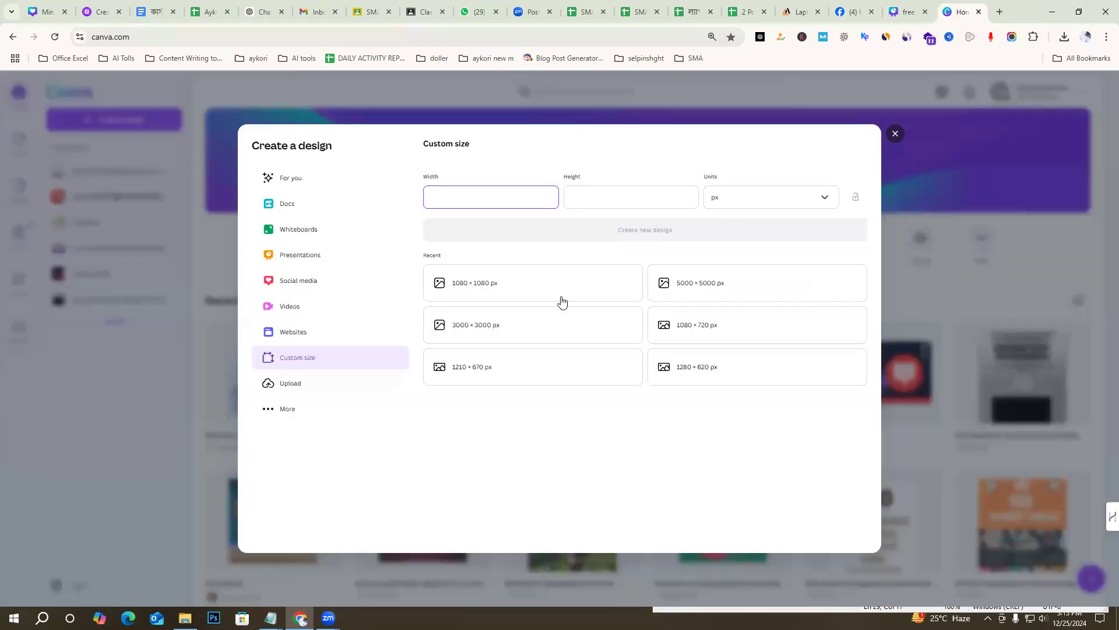
type("1080")
left_click(593, 192)
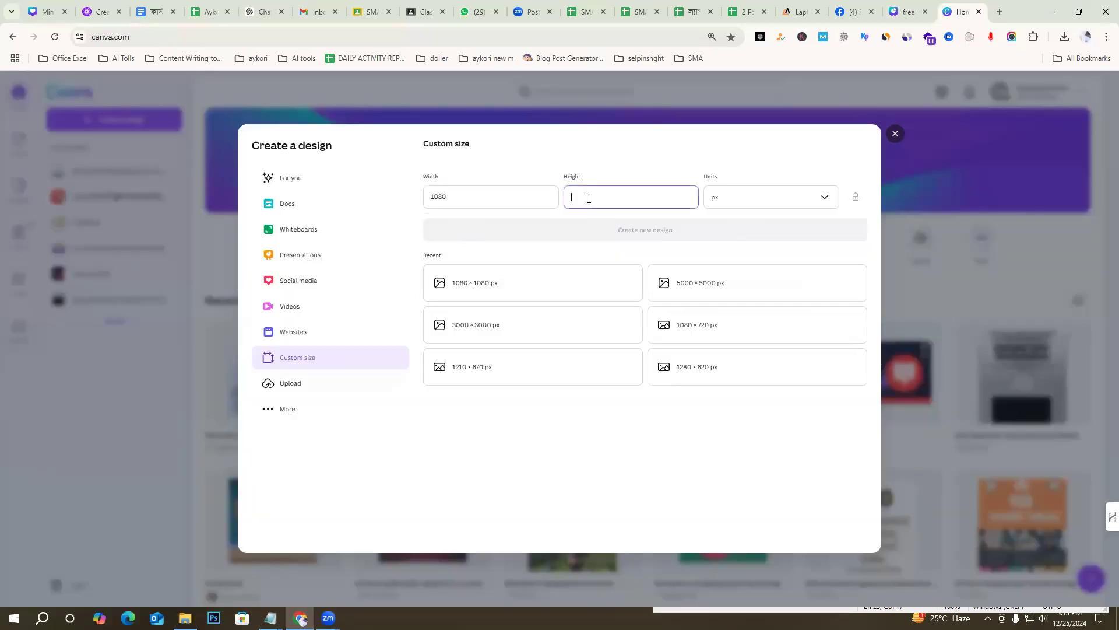
type("1080")
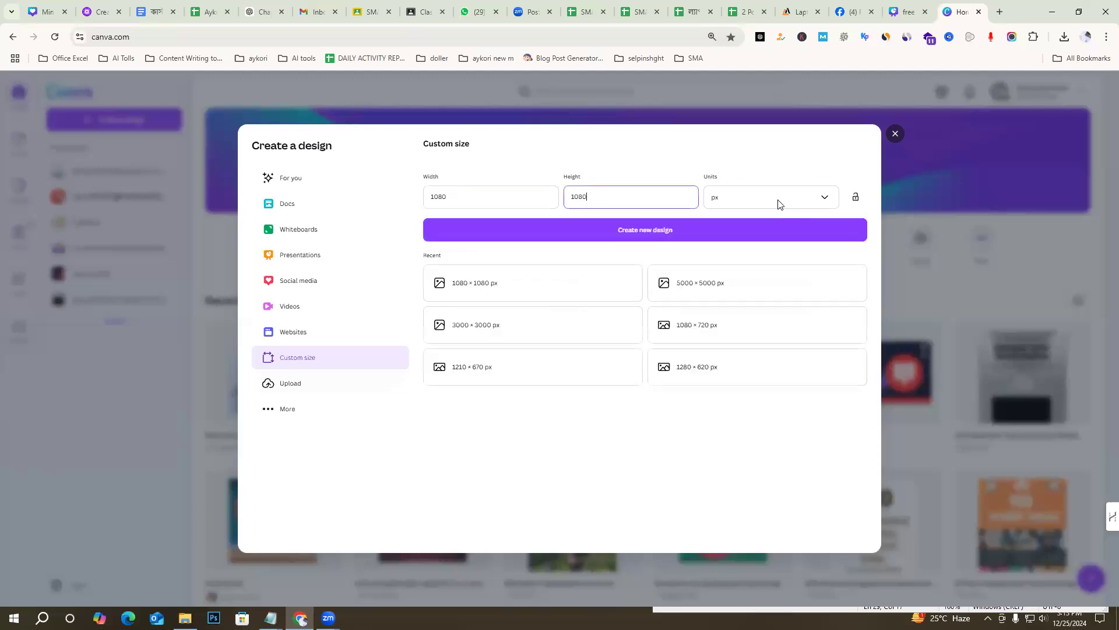
Create the new design with px as its unit, hide the suggested templates and select the blank page
left_click(747, 200)
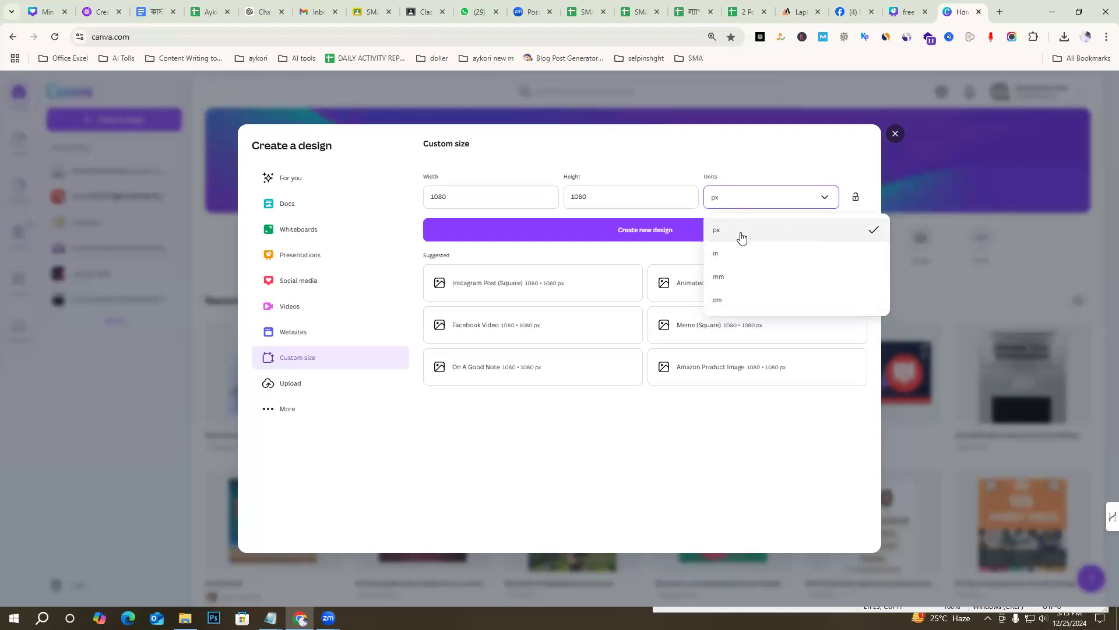
left_click(760, 238)
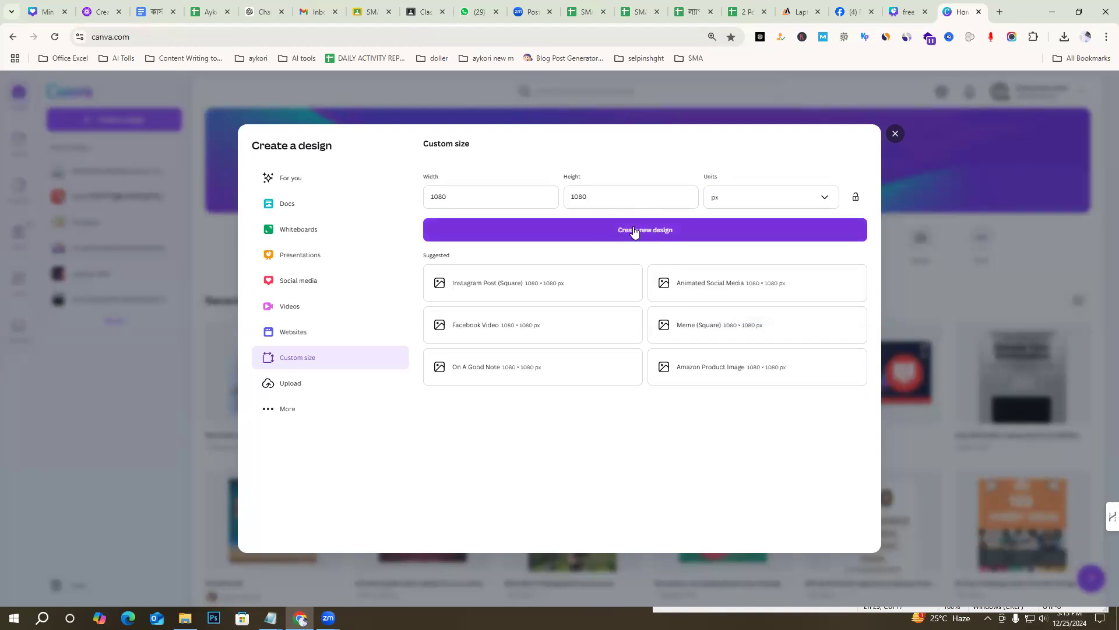
left_click(661, 235)
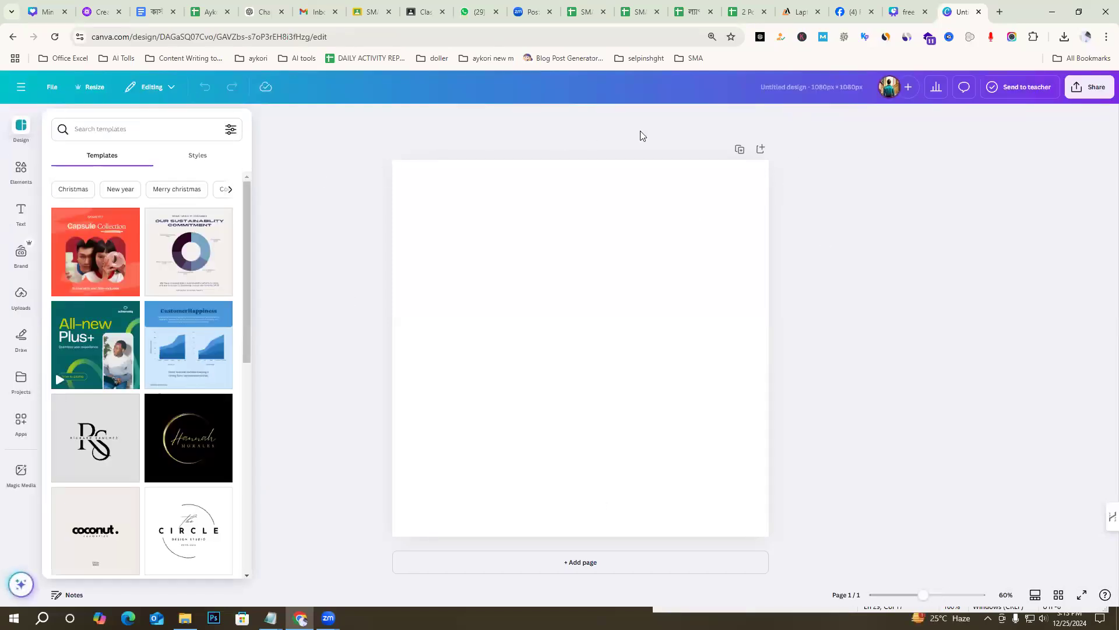
left_click(372, 160)
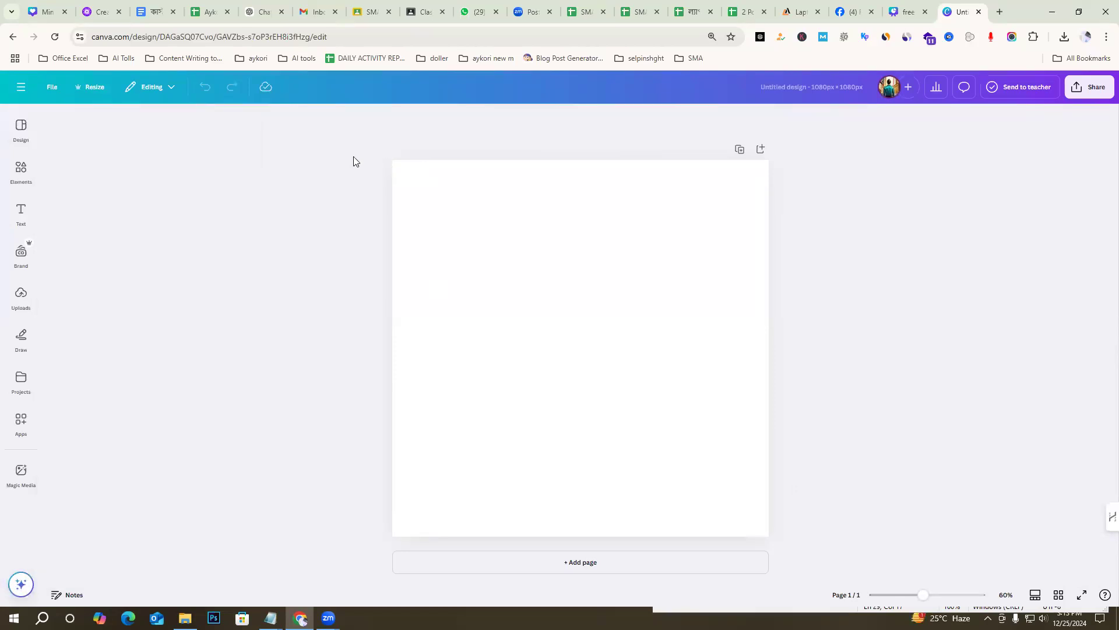
left_click(621, 331)
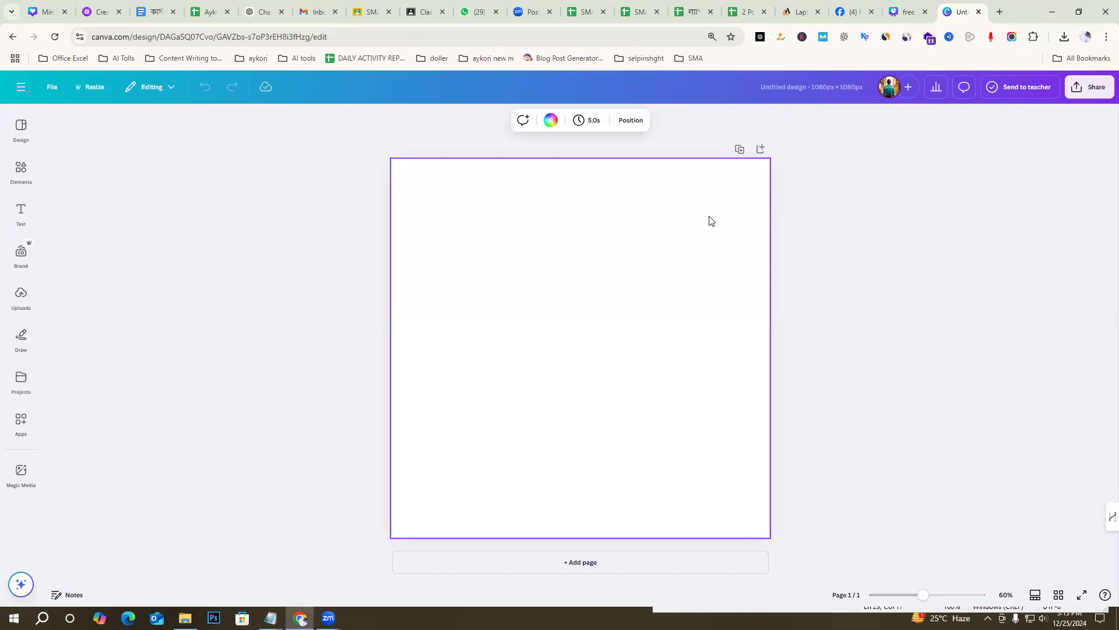
Select the blank page and fill its background with solid coral red #FF5757
left_click(858, 320)
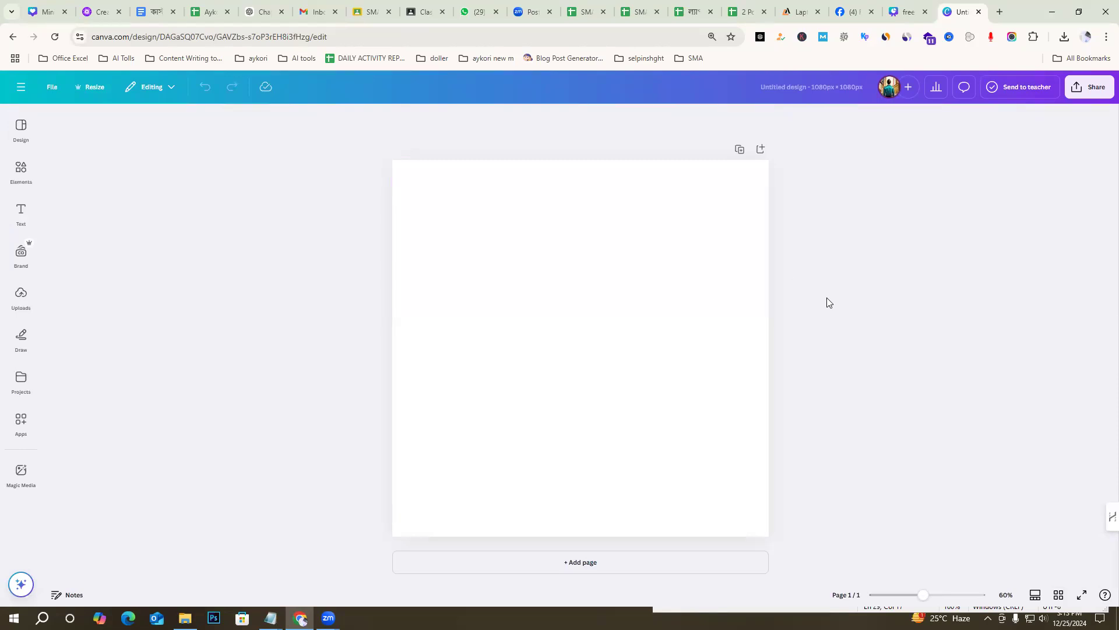
left_click(619, 280)
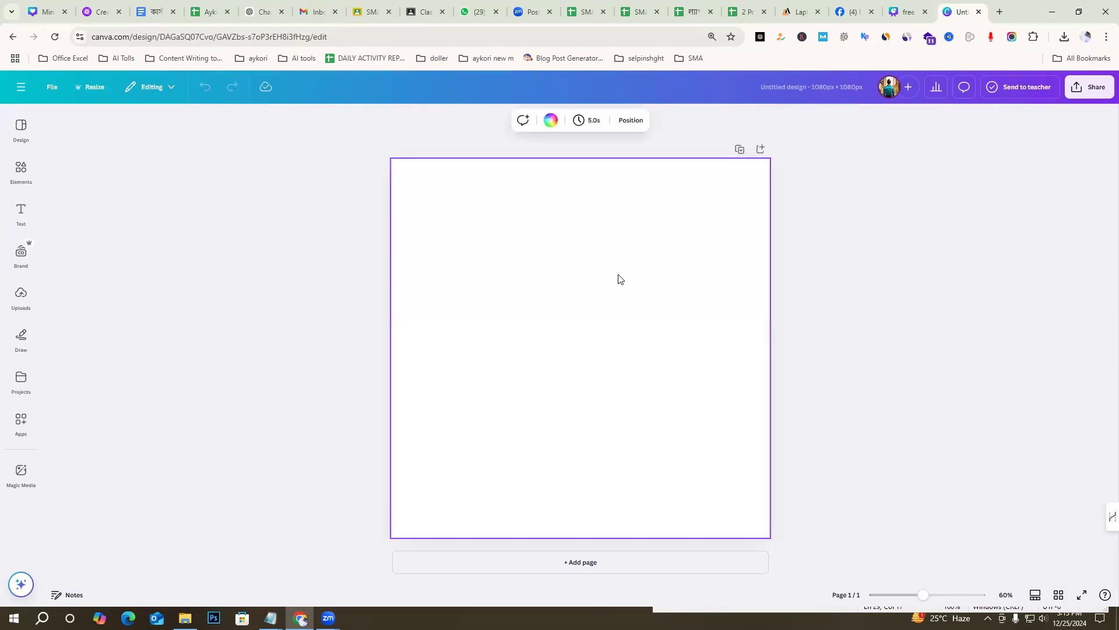
left_click(550, 121)
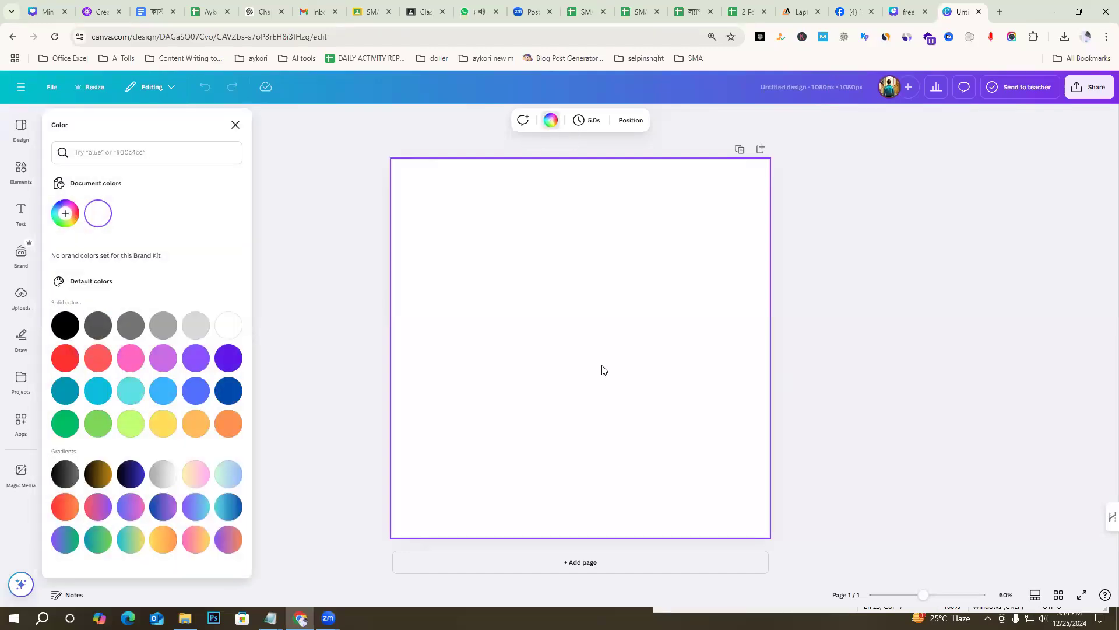
left_click(64, 357)
left_click(98, 358)
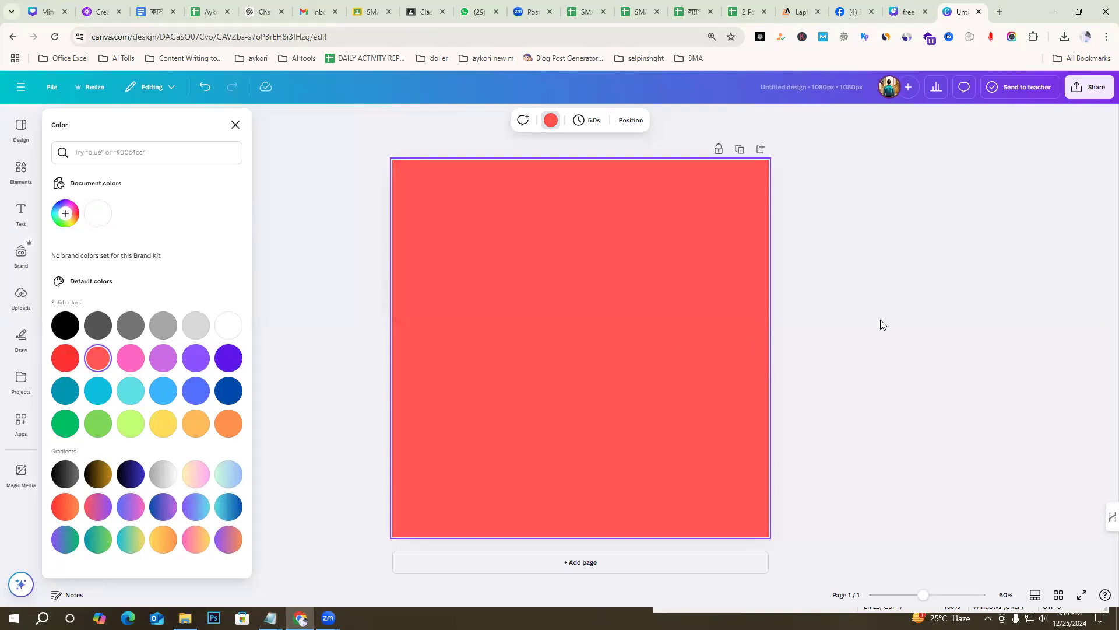
left_click(629, 309)
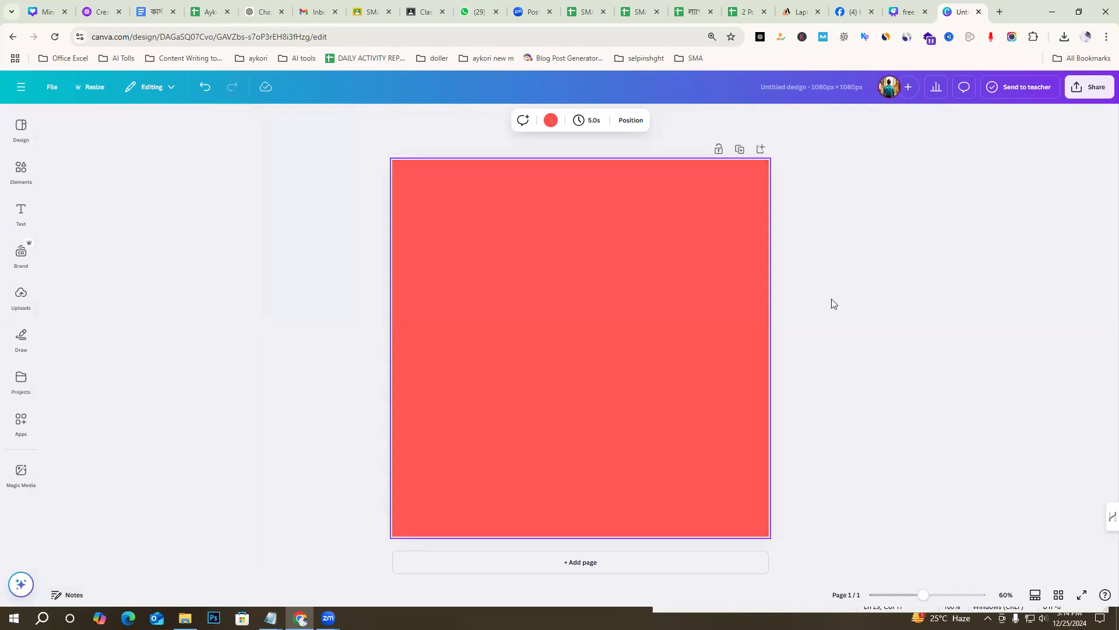
Turn the page background into a custom gradient and add a third gradient colour
left_click(550, 123)
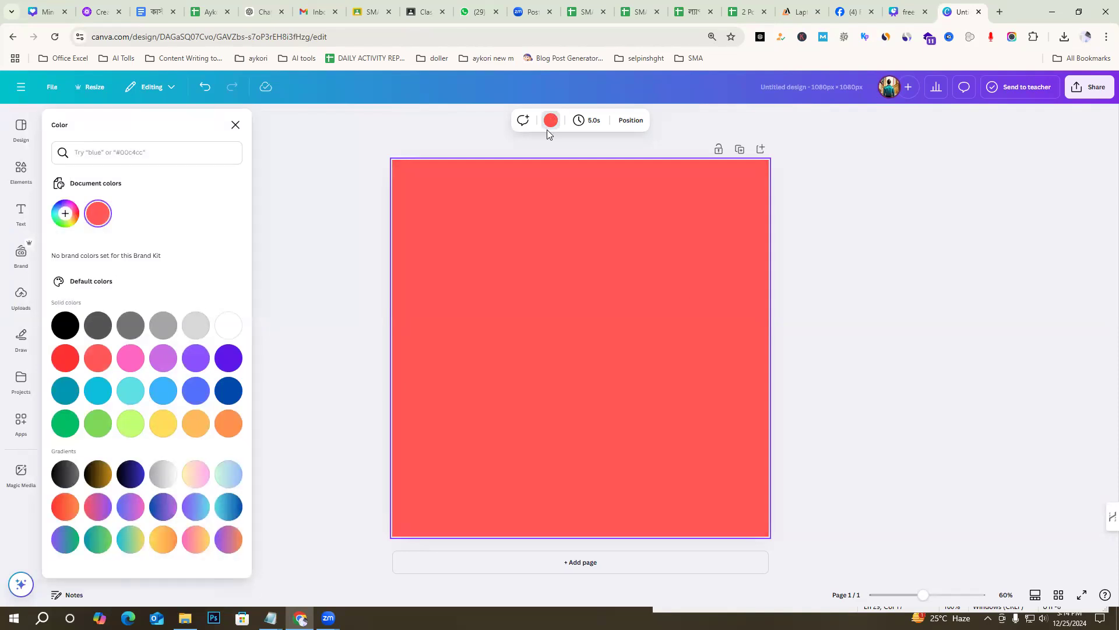
left_click(65, 214)
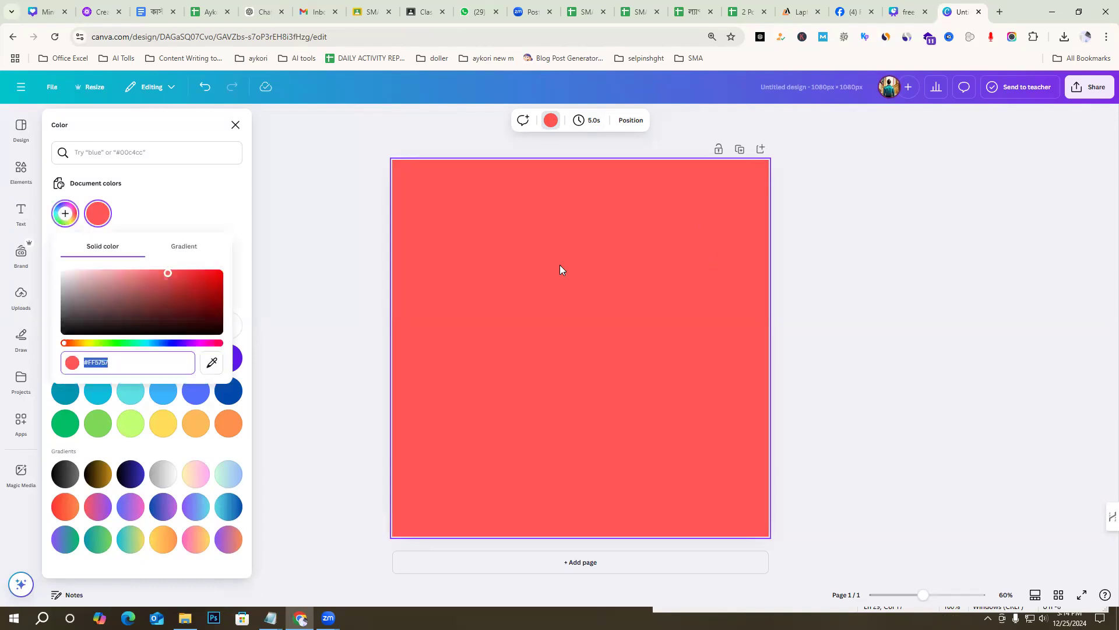
left_click(190, 251)
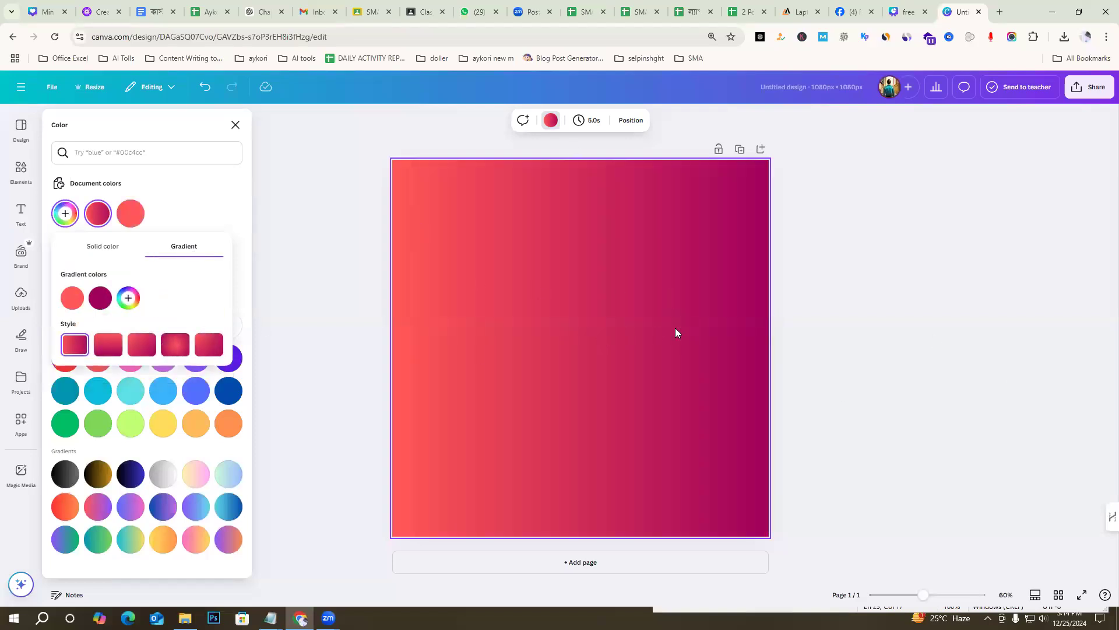
left_click(128, 298)
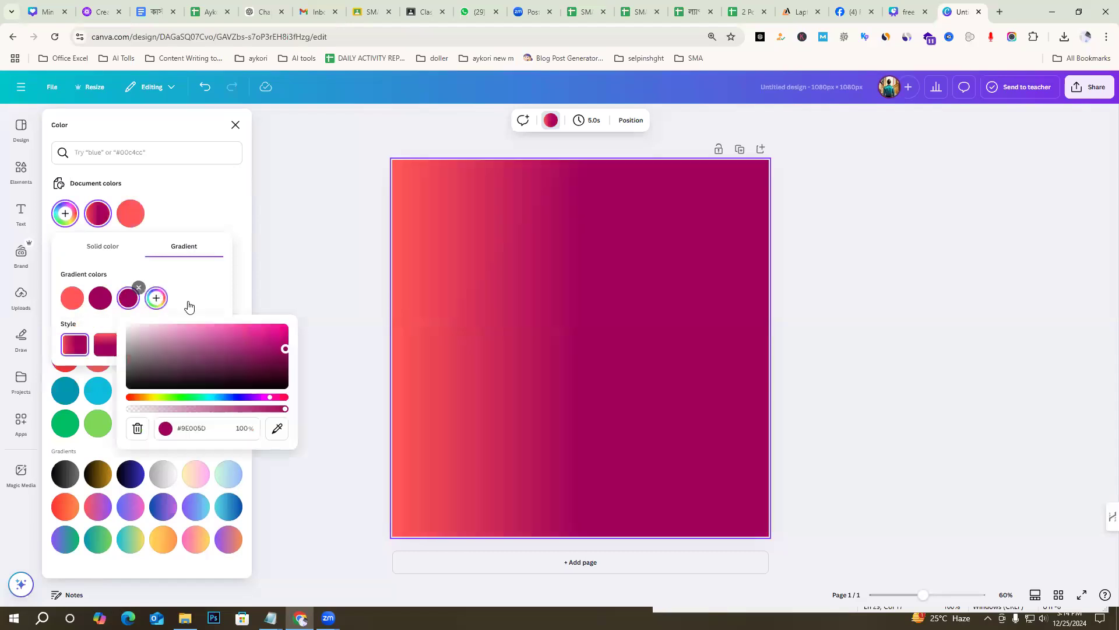
left_click(462, 314)
Set the first colour of the page's background gradient to black #000000
left_click(549, 124)
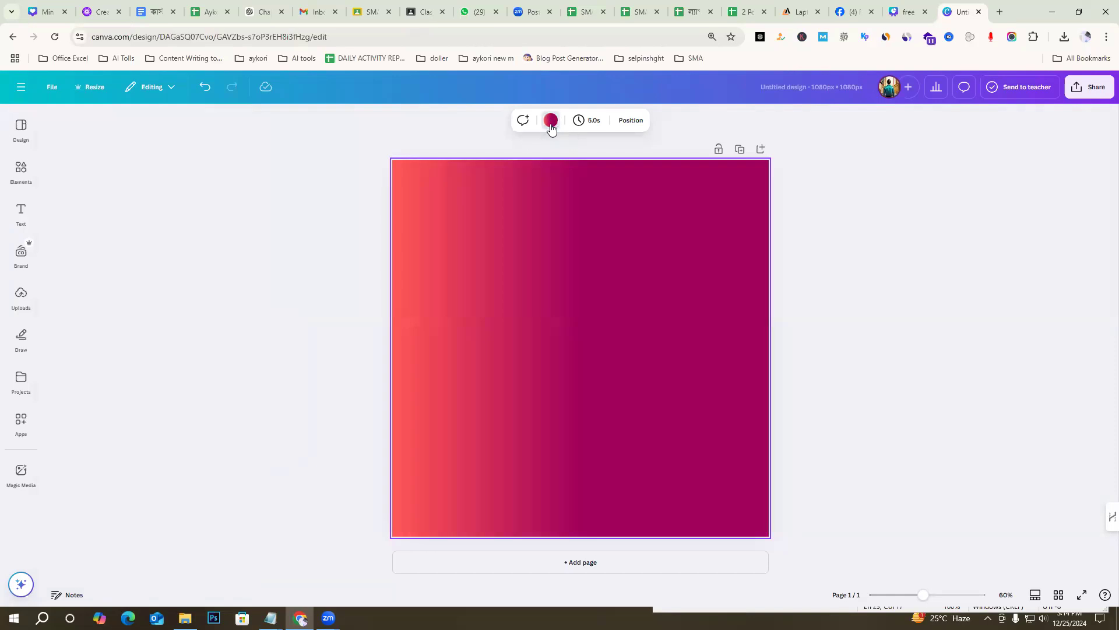
left_click(97, 214)
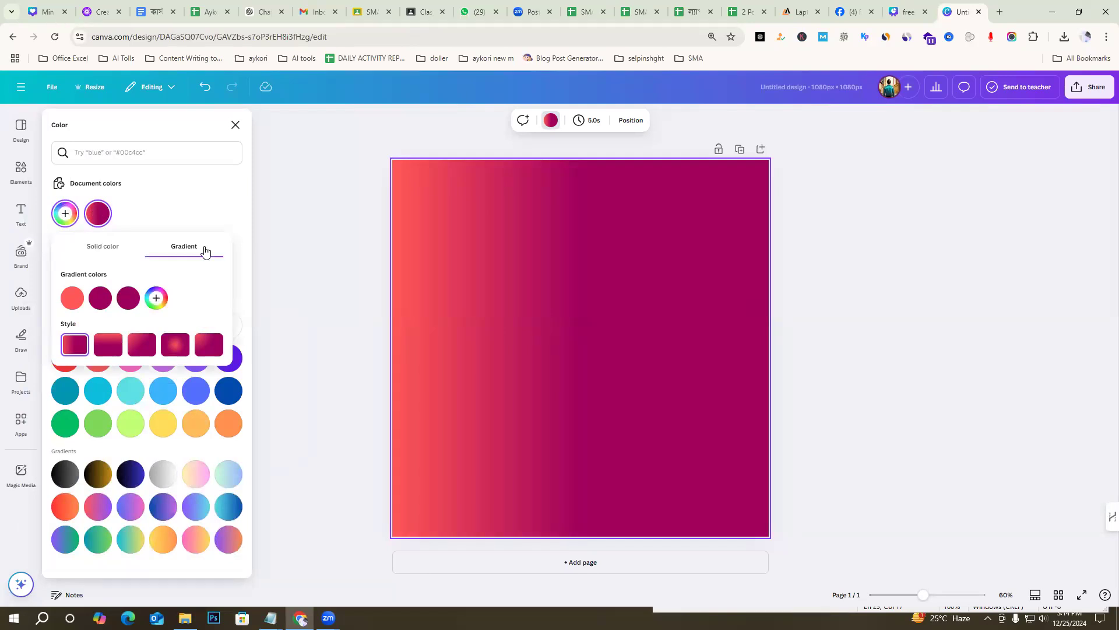
left_click(70, 299)
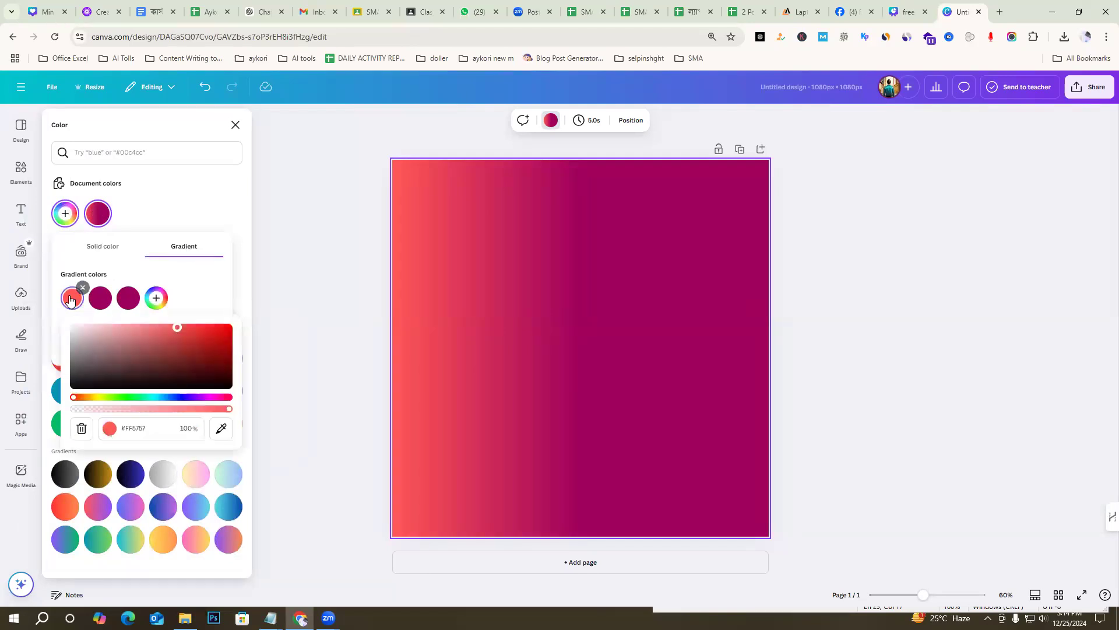
left_click_drag(177, 327, 65, 325)
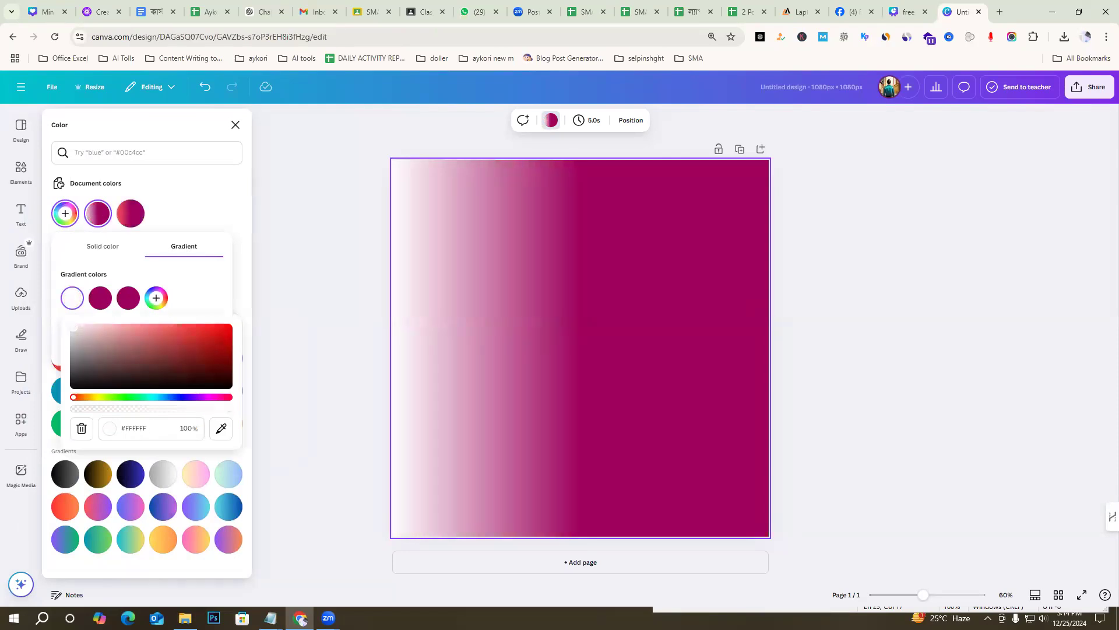
left_click_drag(85, 338, 74, 415)
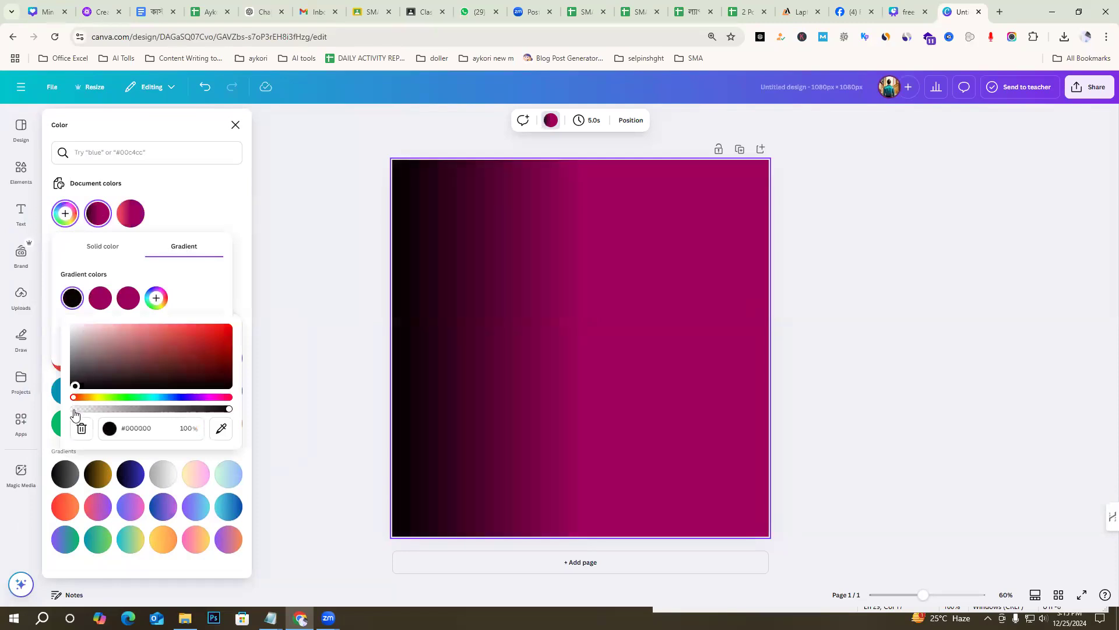
Set the second colour of the background gradient to pure red #FF0000
left_click(108, 299)
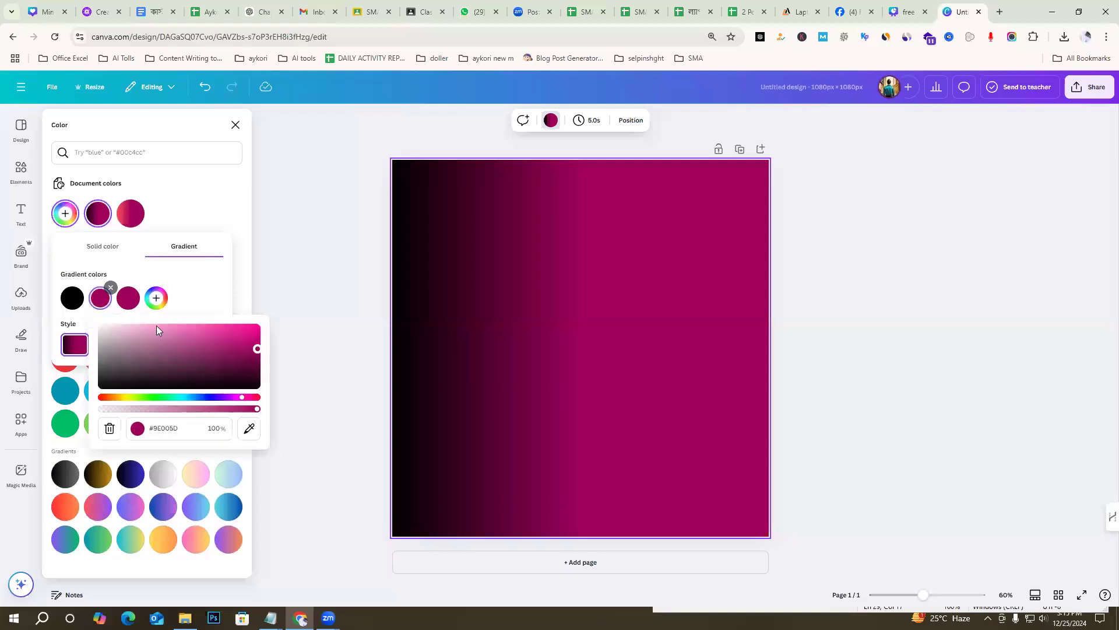
left_click_drag(140, 398, 133, 397)
left_click_drag(237, 358, 267, 320)
left_click(257, 397)
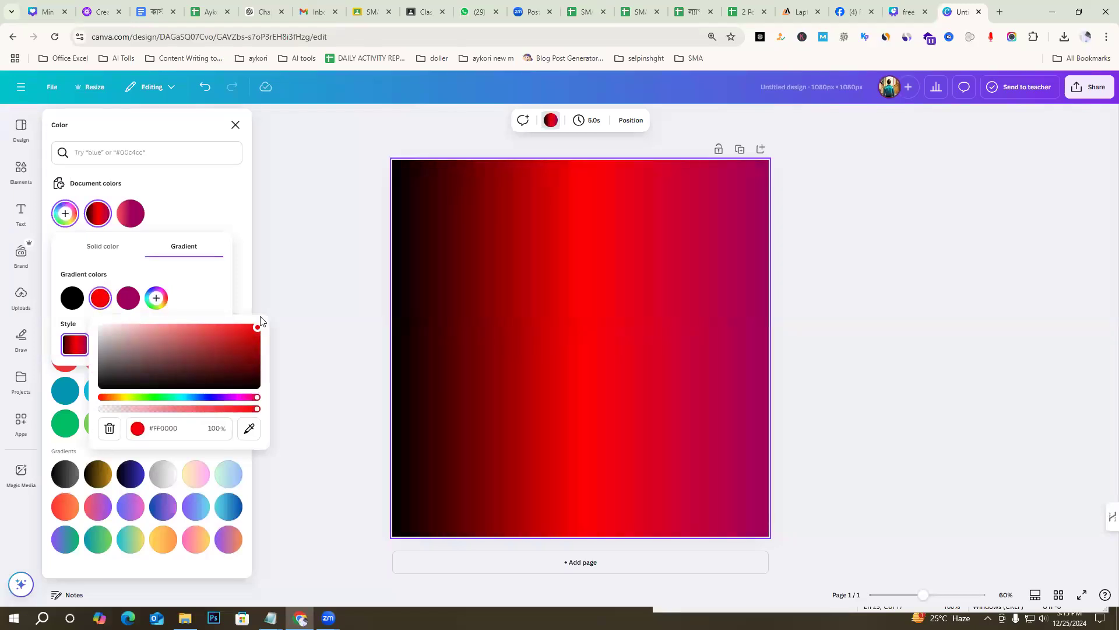
left_click(200, 289)
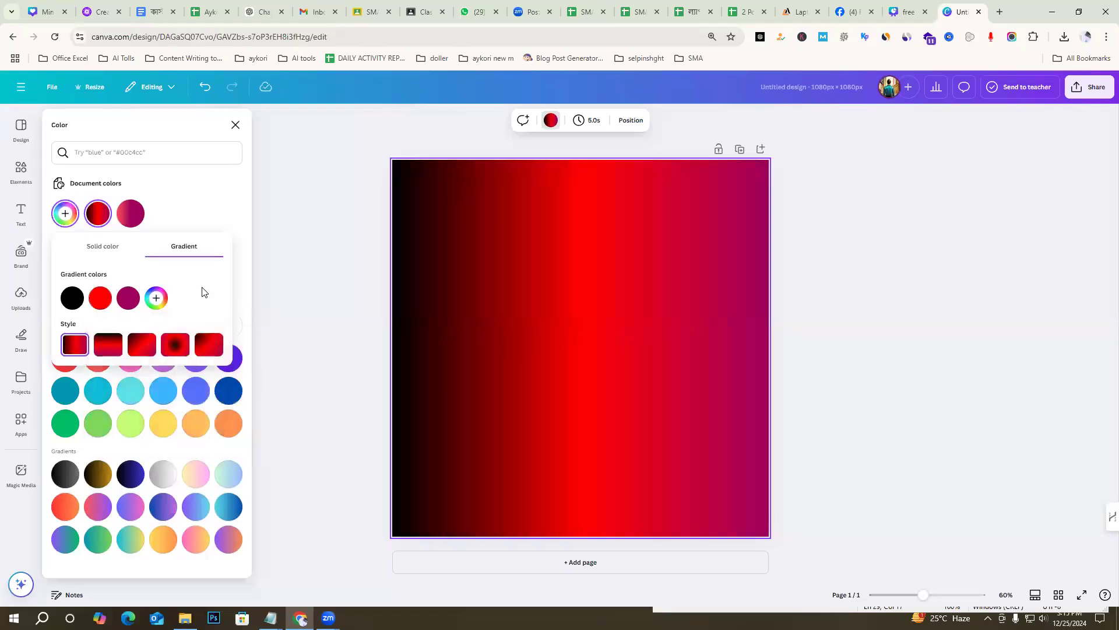
Replace the gradient's third colour with bright green #00FF38
left_click(139, 290)
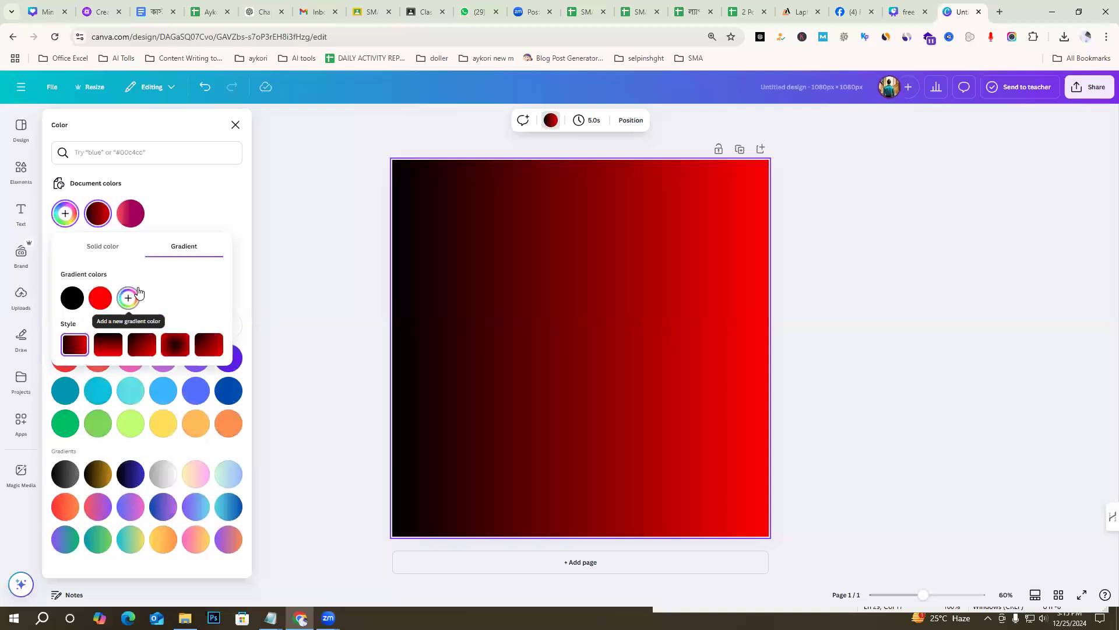
left_click(127, 299)
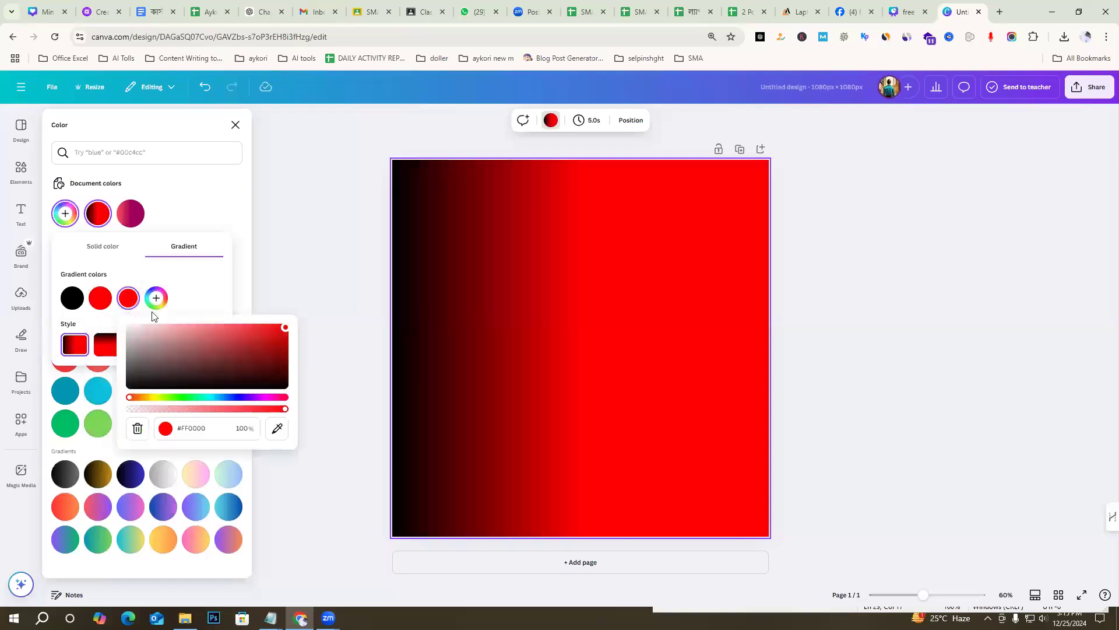
left_click(128, 299)
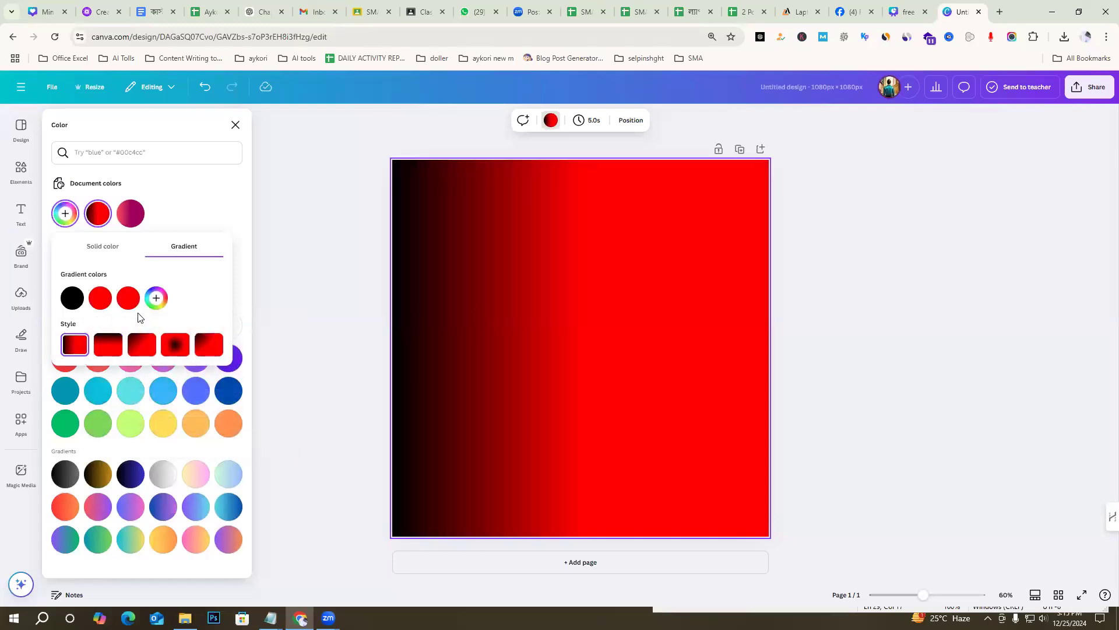
left_click(129, 300)
mouse_move(189, 397)
left_mouse_down()
mouse_move(170, 397)
mouse_move(188, 400)
left_mouse_up()
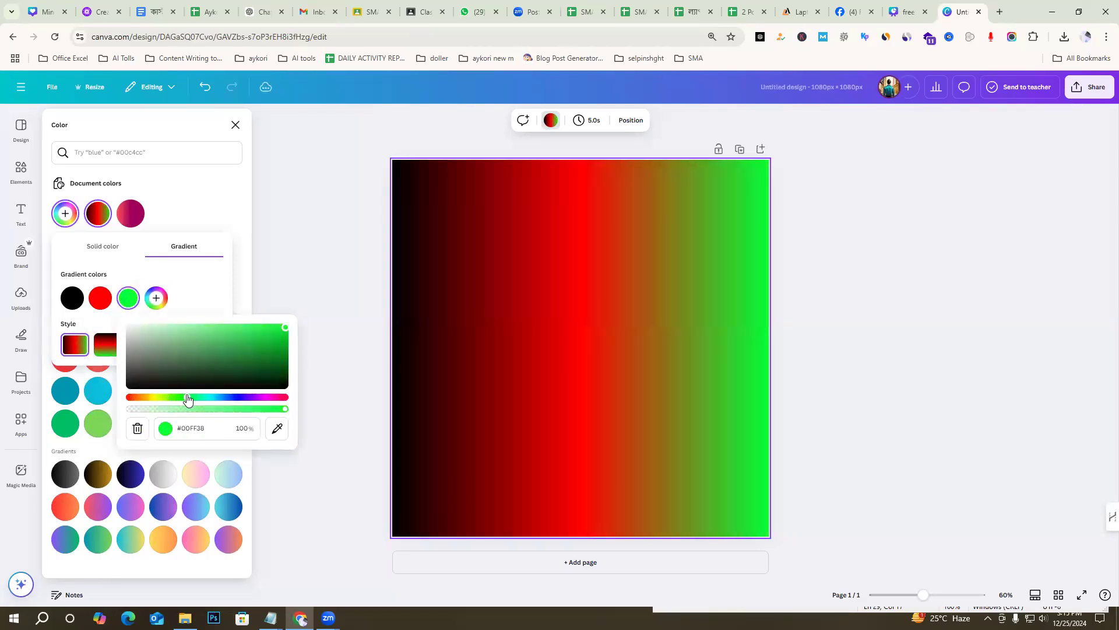
left_click(199, 288)
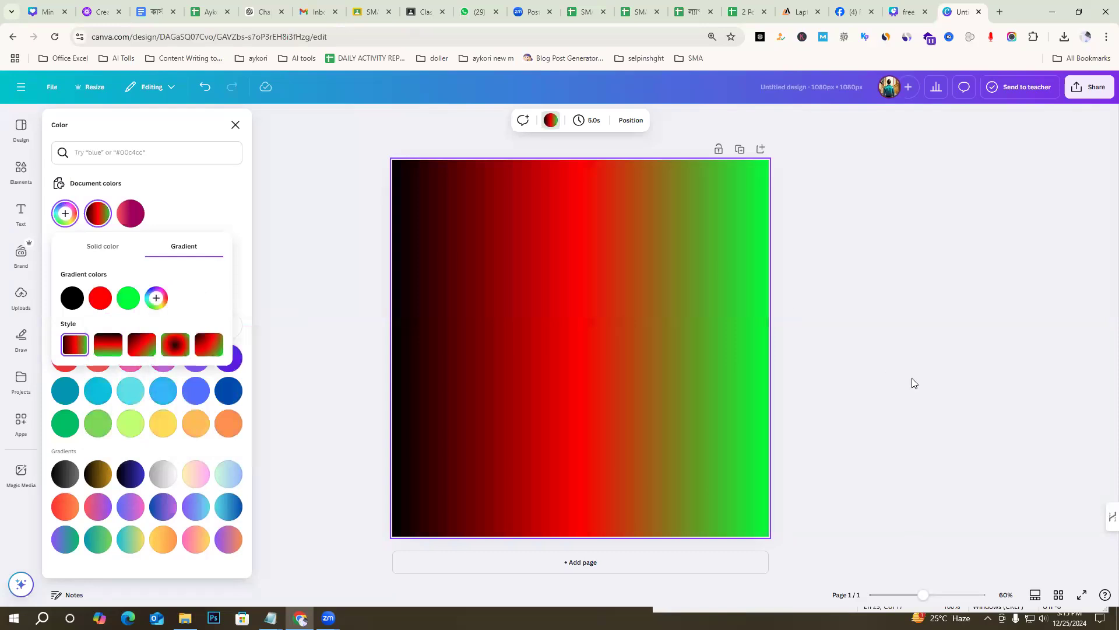
left_click(882, 357)
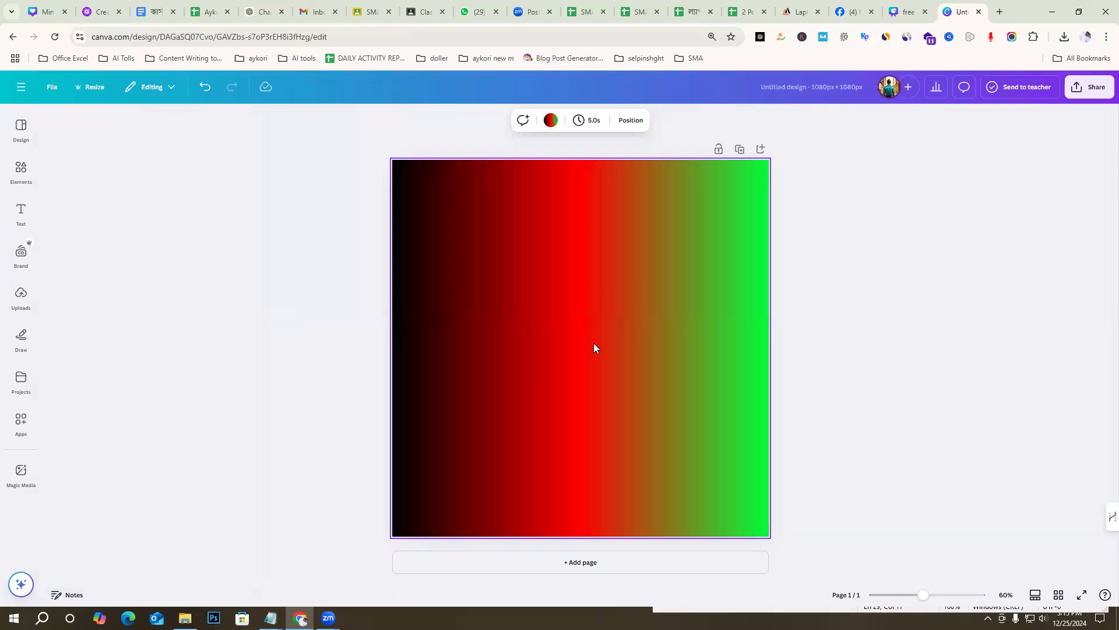
Try the available gradient styles and choose the radial one that spreads from the page's upper-left corner
left_click(551, 120)
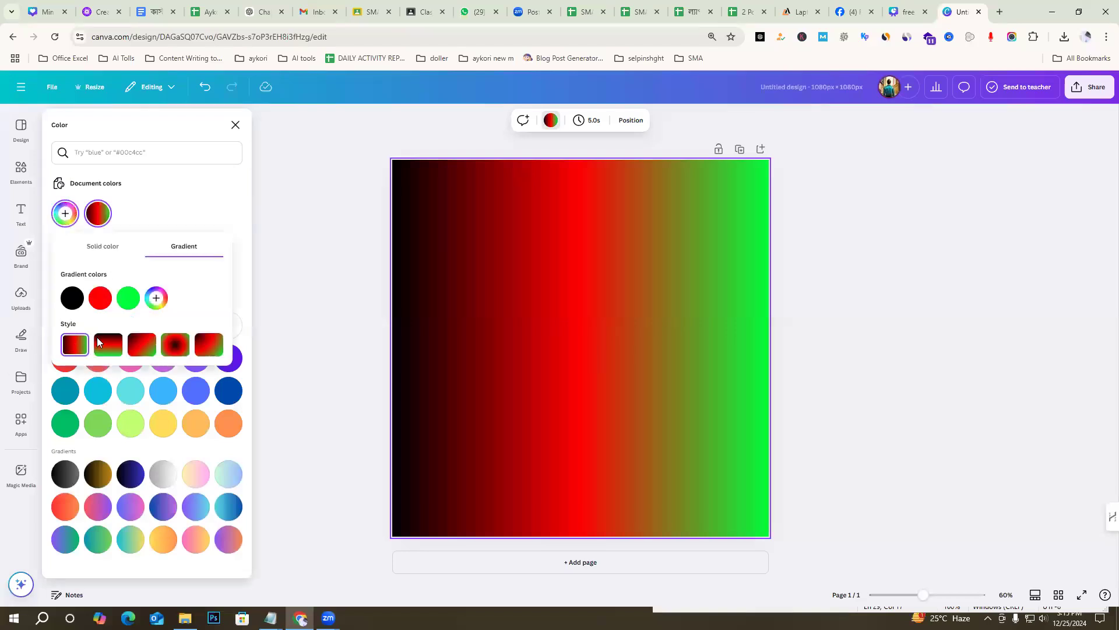
left_click(110, 346)
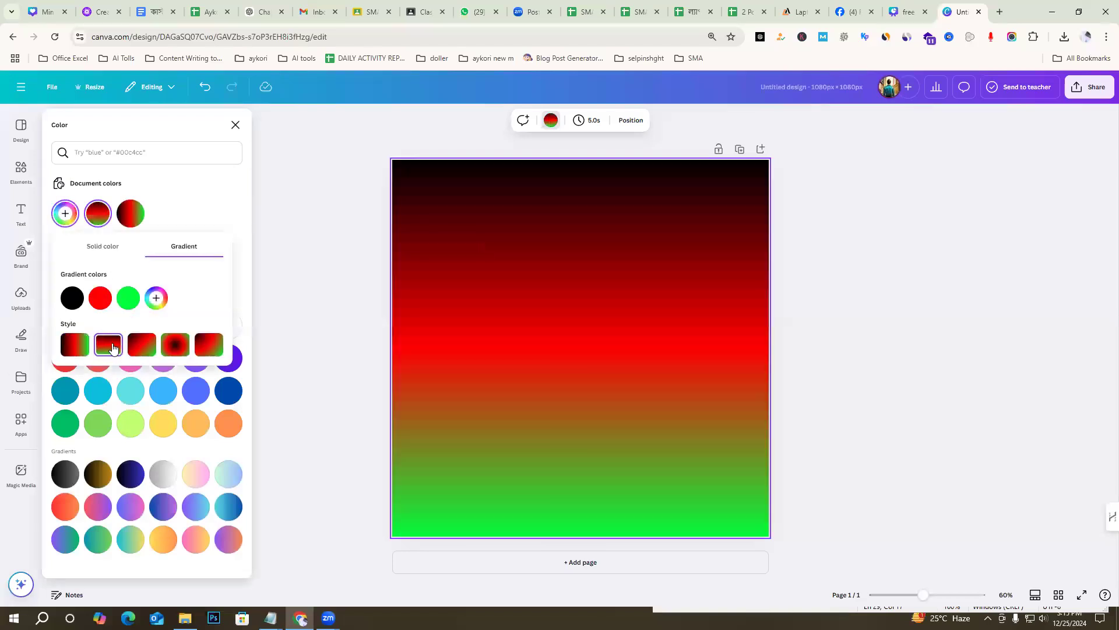
left_click(142, 345)
left_click(169, 349)
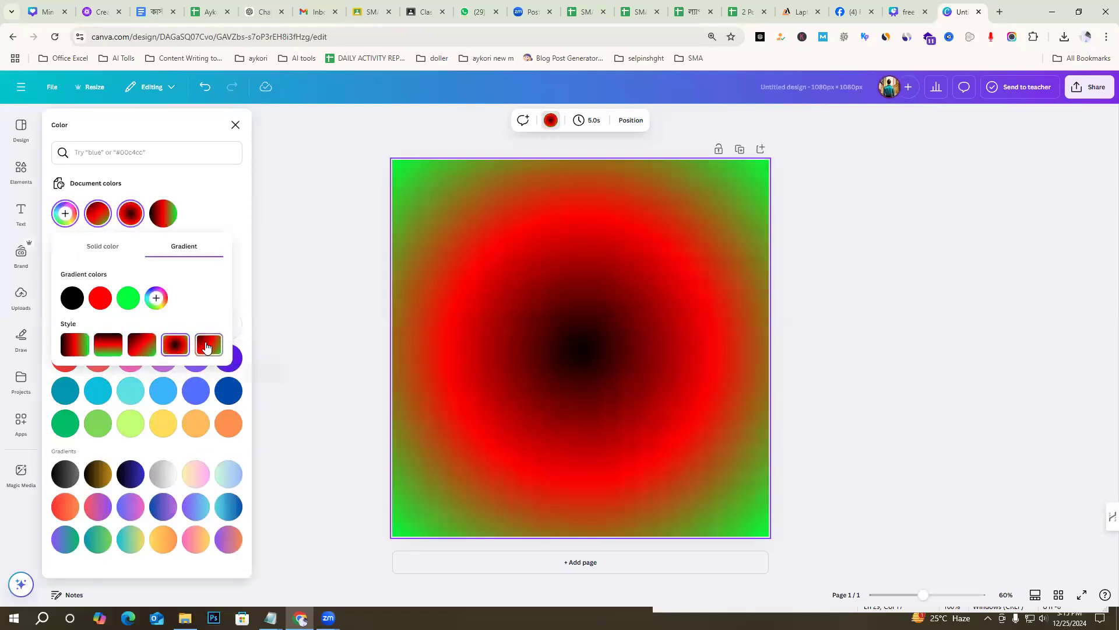
left_click(206, 348)
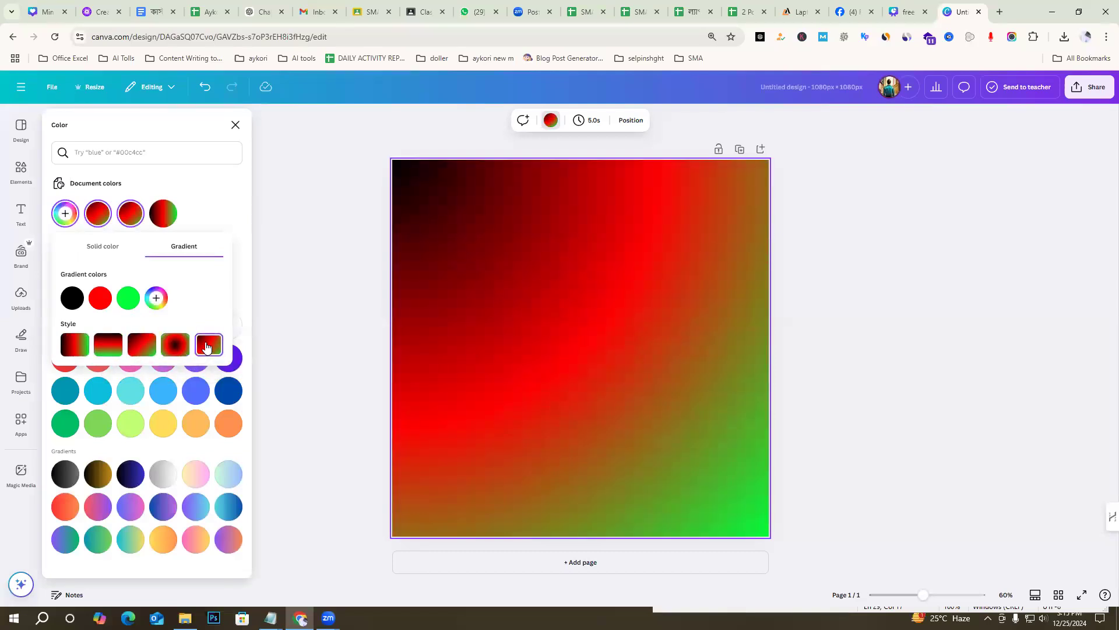
Remove the green and try extra red colours in the gradient, keeping only black and red #FF0000
left_click(139, 288)
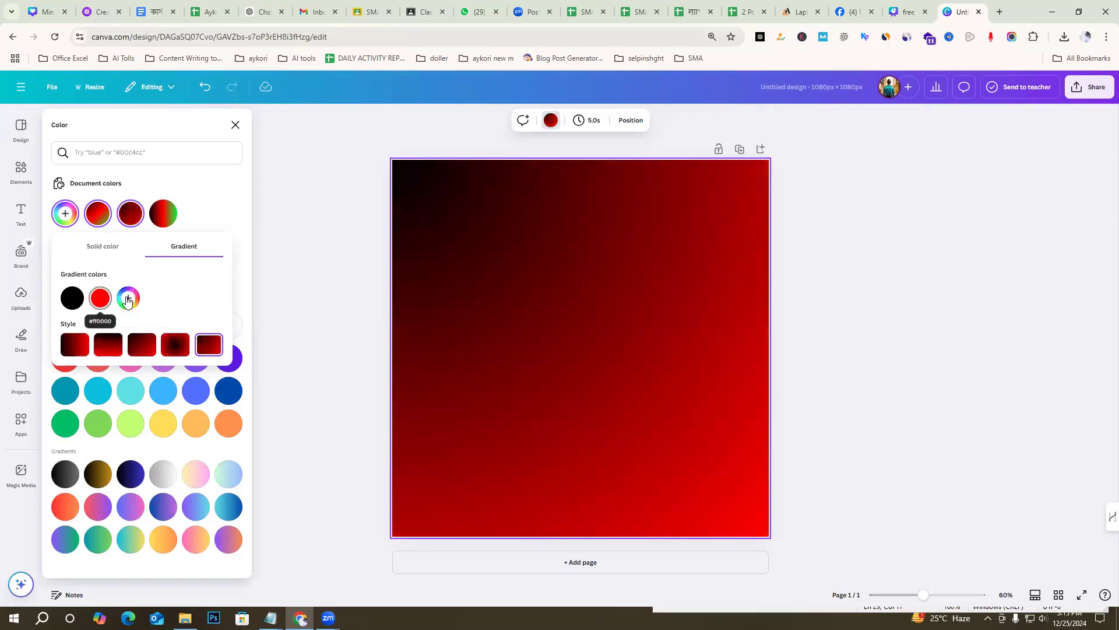
left_click(127, 299)
left_click(128, 298)
left_click(155, 298)
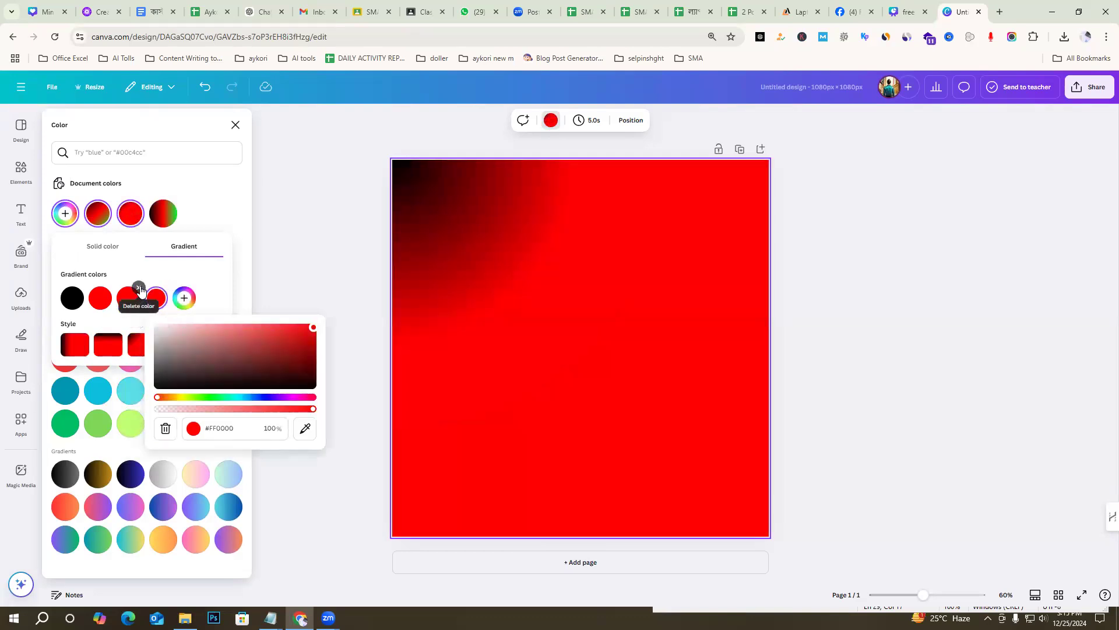
left_click(139, 288)
left_click(111, 289)
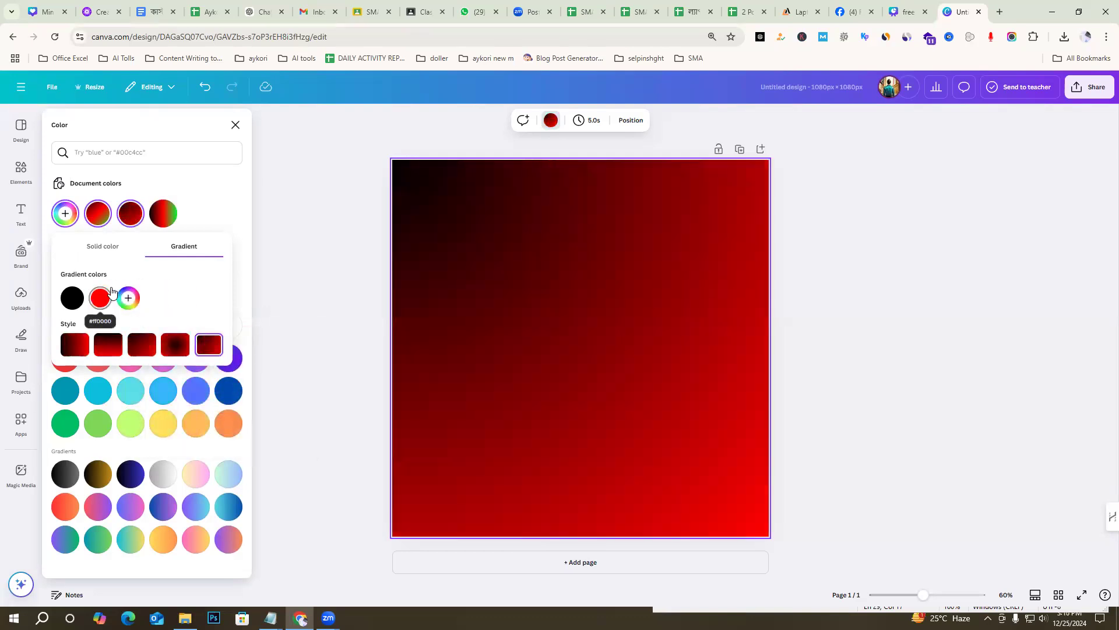
key("Escape")
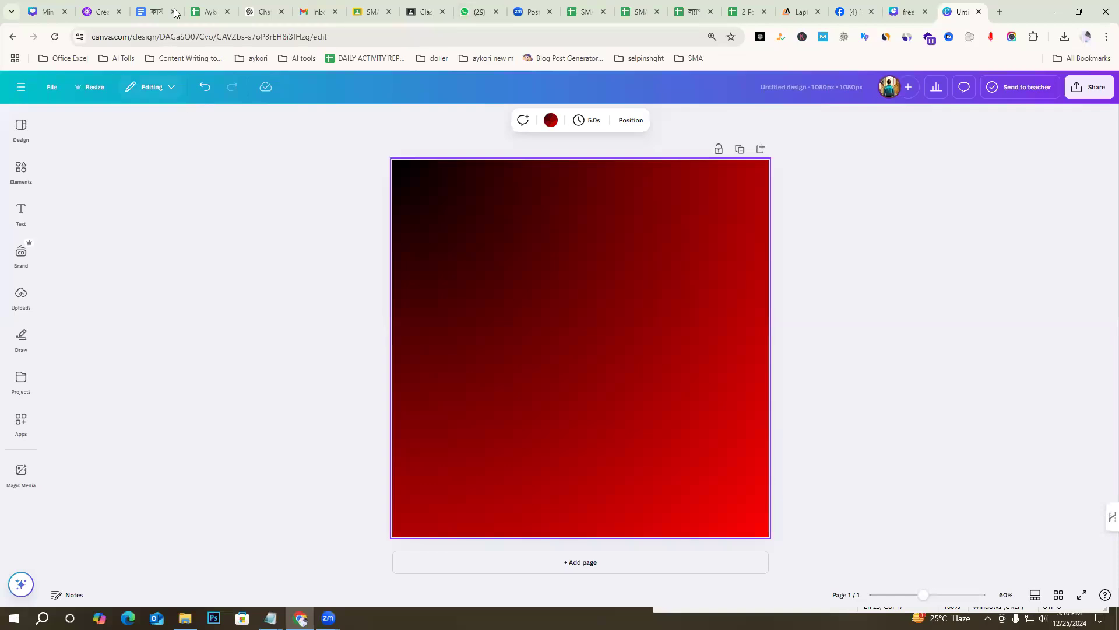
left_click(885, 290)
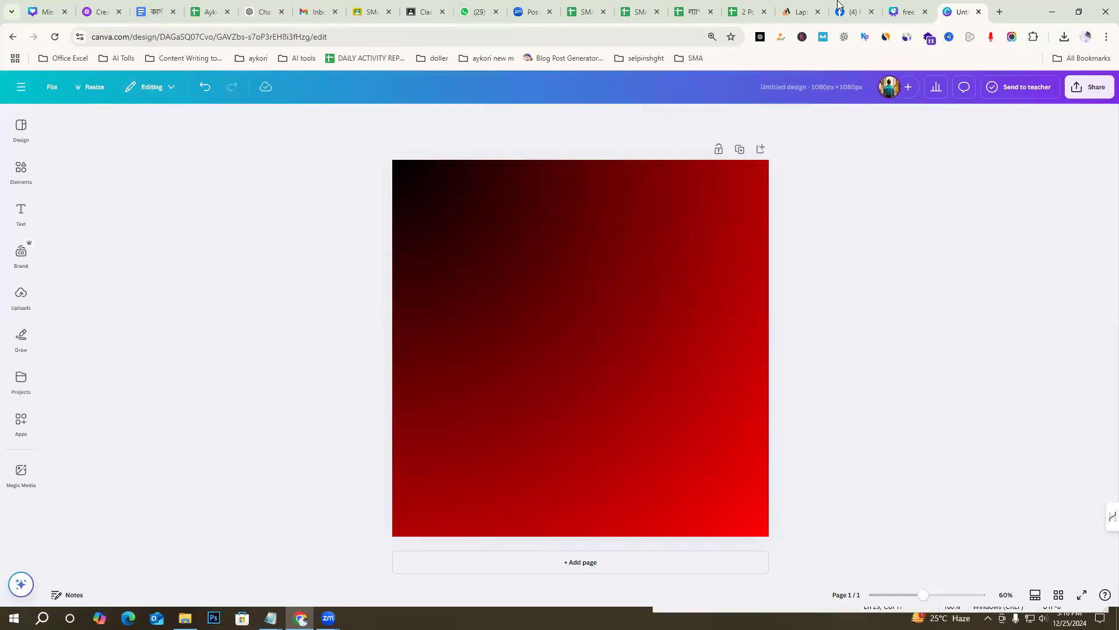
Switch to the Laptop Ache Facebook page and examine the Dell Latitude 9520 ad poster as a reference
left_click(799, 12)
left_click(853, 12)
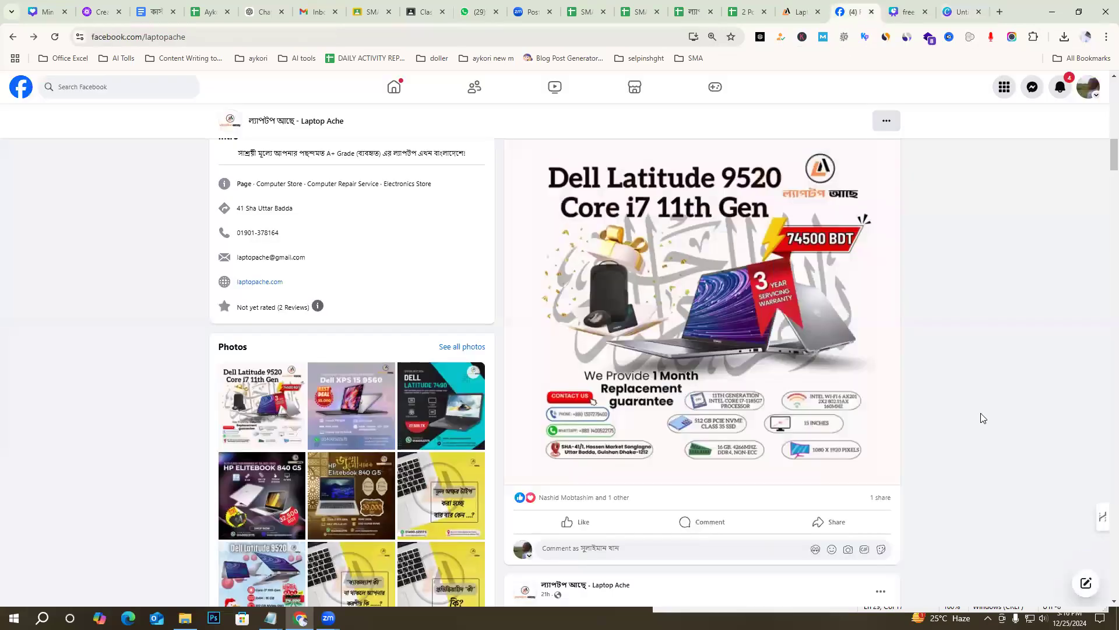
scroll(979, 421, "up", 3)
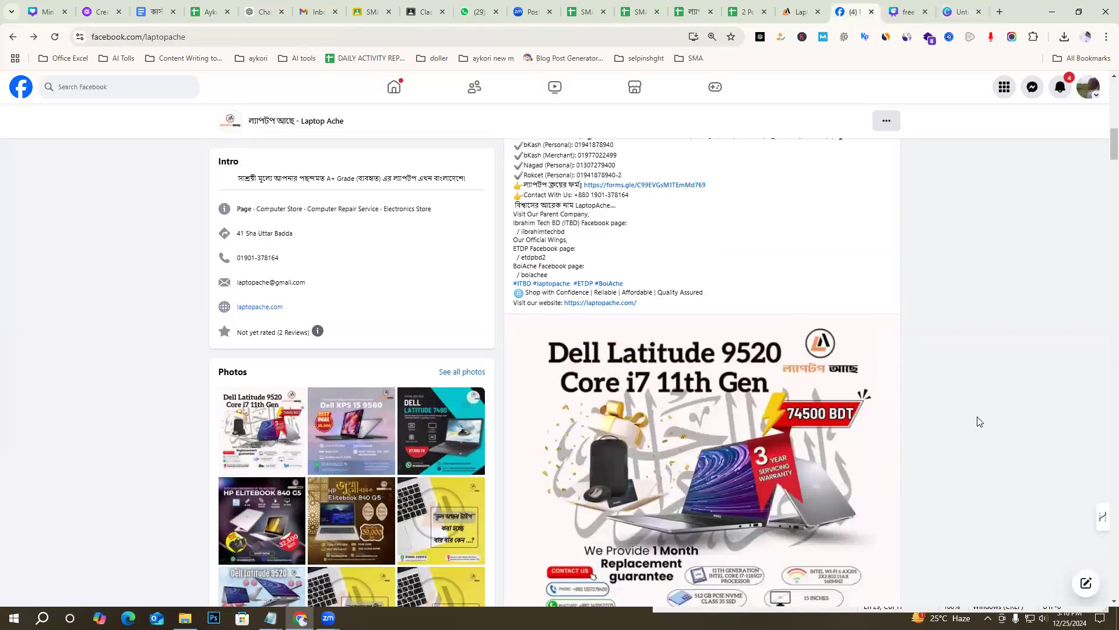
scroll(967, 422, "down", 2)
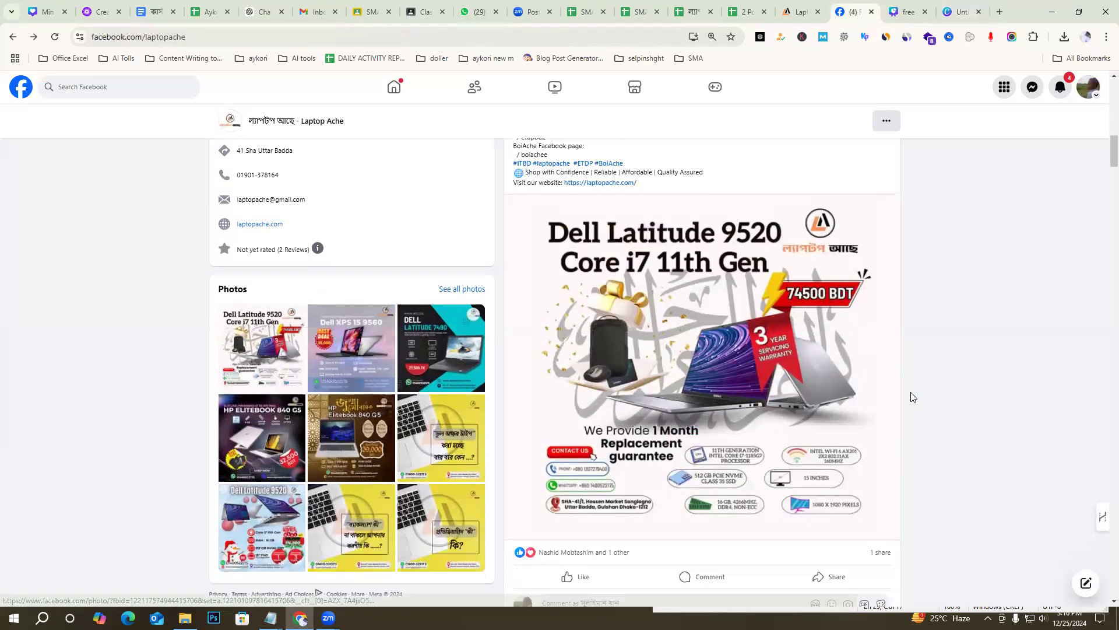
Switch to the Laptop Ache website, open the Dell Latitude 9520 Core i7 11th Gen product page and examine its title and product details
scroll(909, 389, "up", 1)
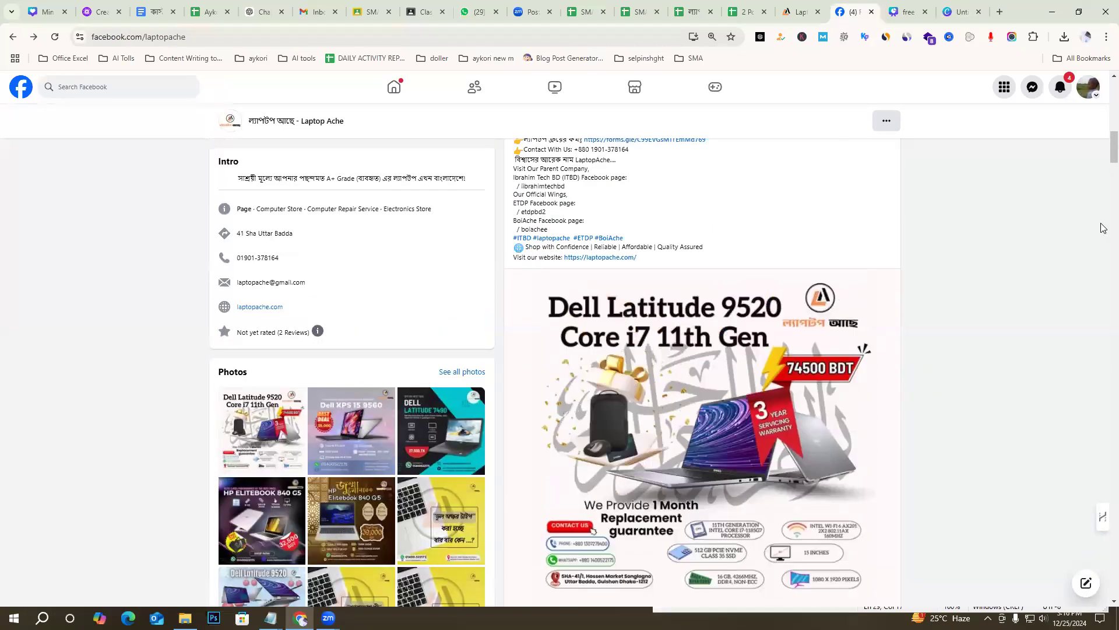
key("ctrl+shift+Tab")
scroll(931, 375, "down", 4)
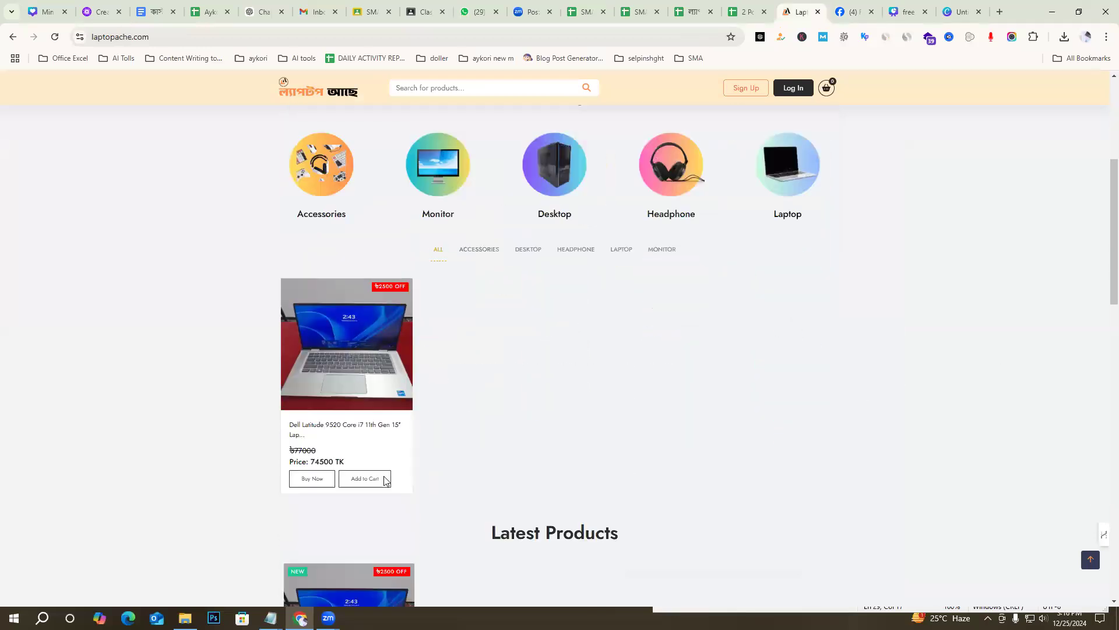
scroll(385, 481, "down", 1)
left_click(355, 281)
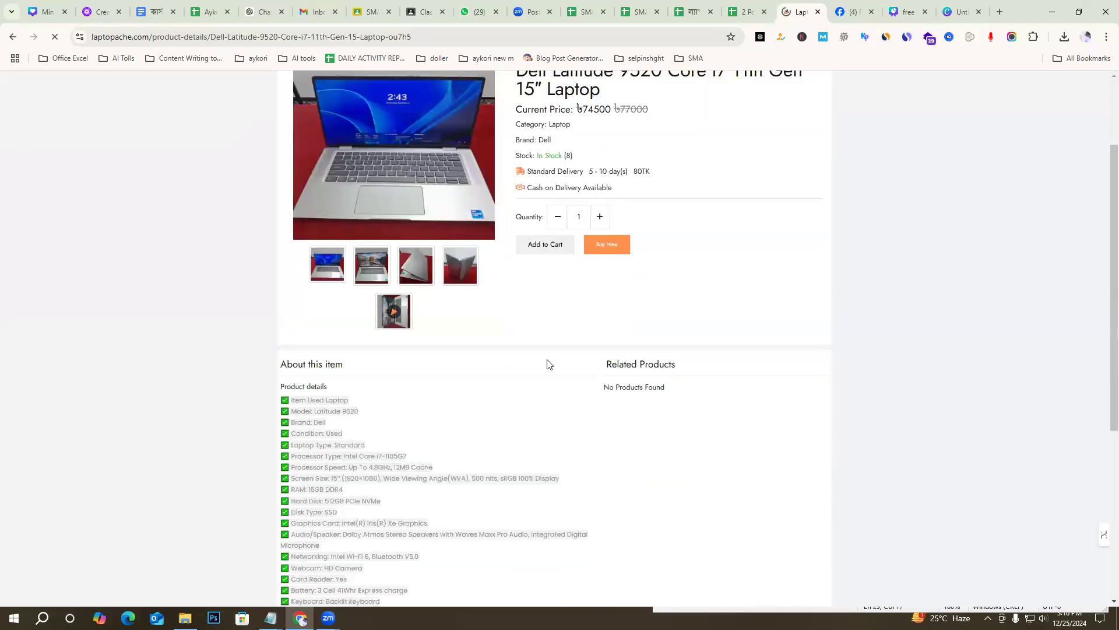
left_click_drag(516, 191, 707, 193)
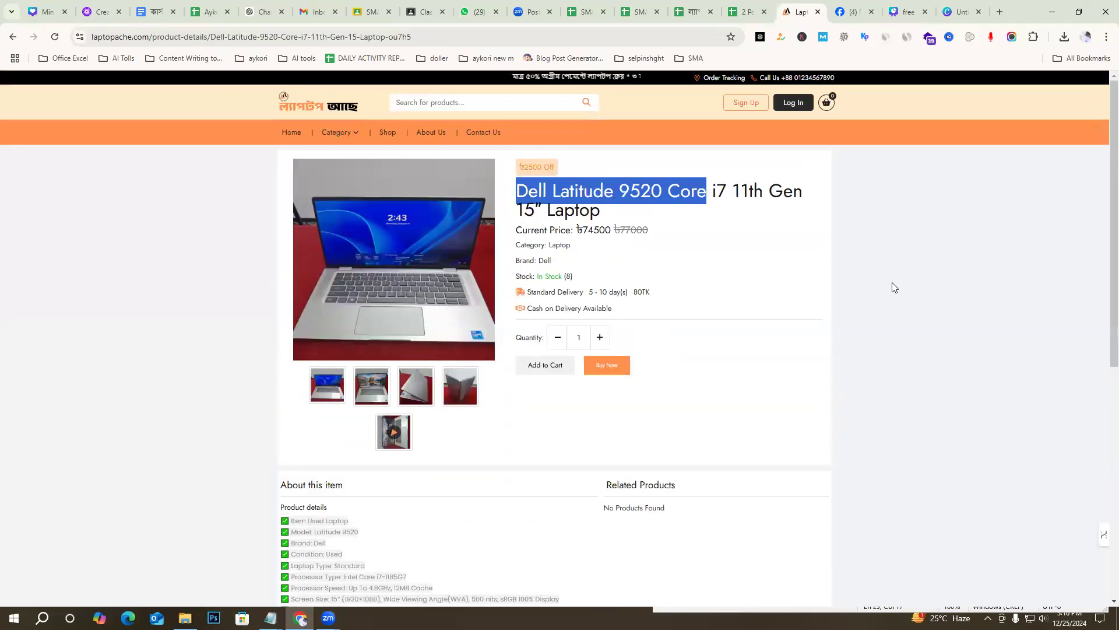
left_click(275, 465)
scroll(367, 457, "down", 5)
scroll(384, 449, "up", 5)
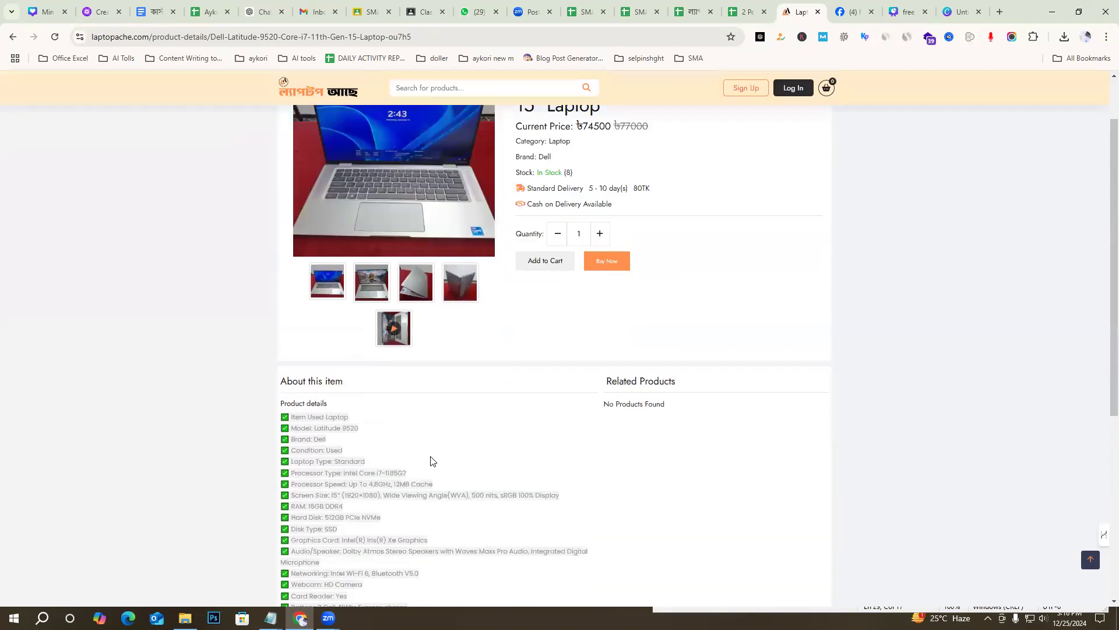
Compare the Dell Latitude 9520 ad post on the Facebook page with the photos and specifications on its product page
key("ctrl+Tab")
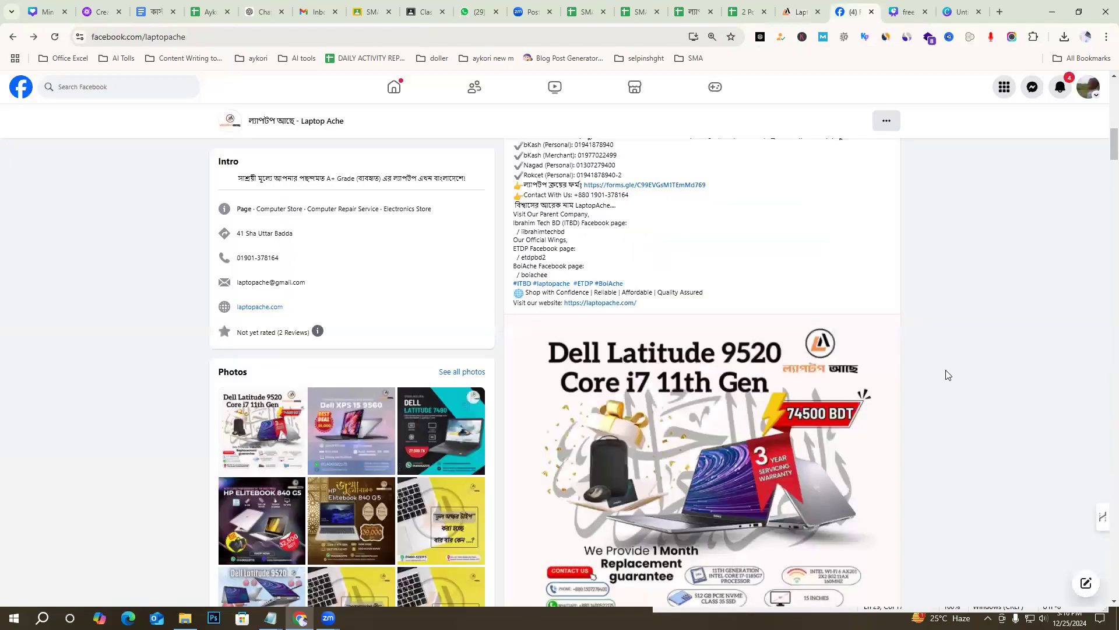
scroll(961, 426, "down", 3)
scroll(961, 428, "up", 3)
scroll(950, 426, "up", 4)
key("ctrl+shift+Tab")
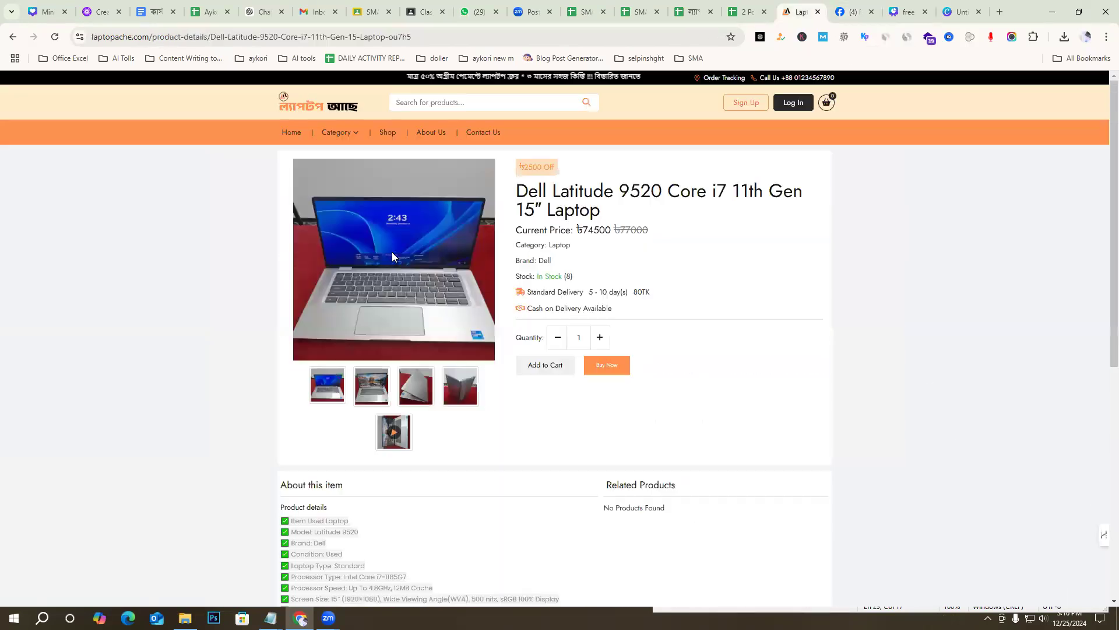
scroll(475, 484, "down", 4)
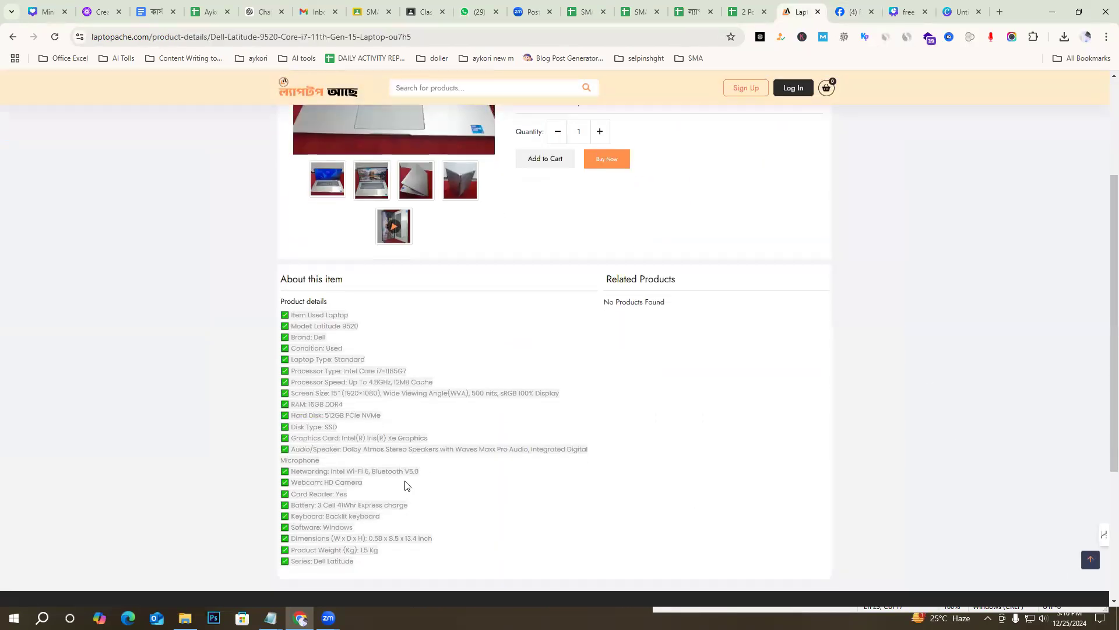
scroll(179, 413, "up", 2)
scroll(540, 471, "up", 2)
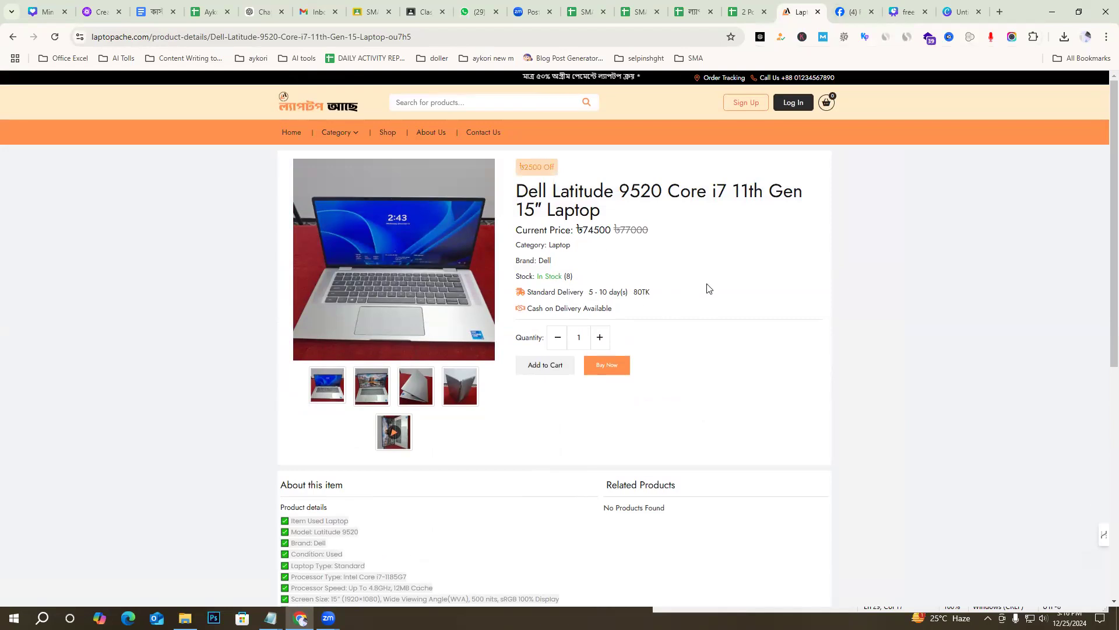
scroll(773, 289, "down", 4)
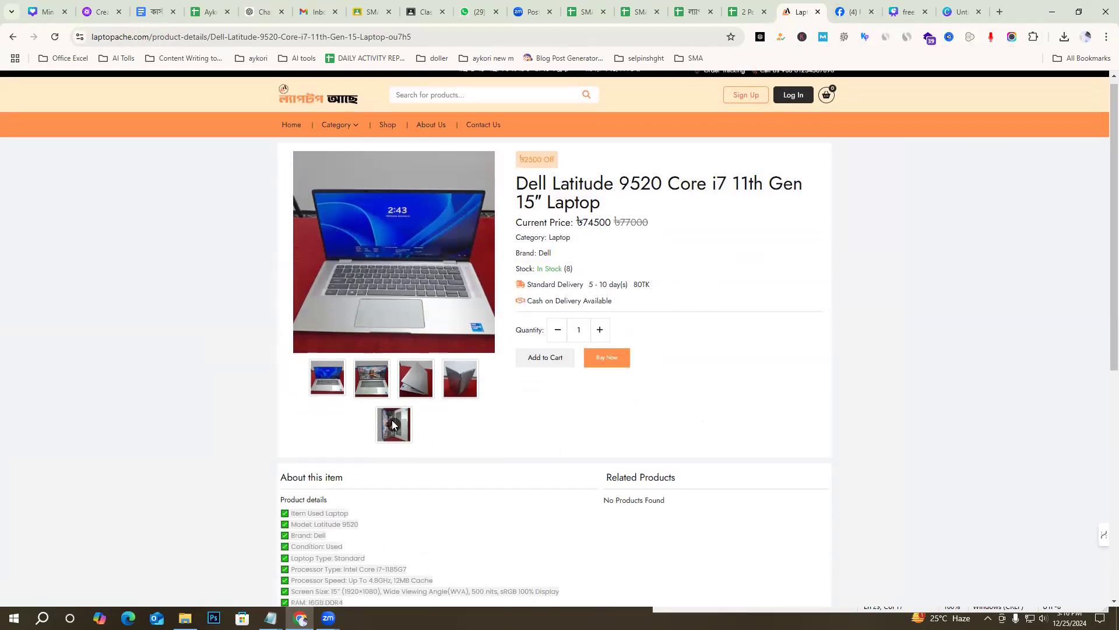
scroll(900, 407, "up", 4)
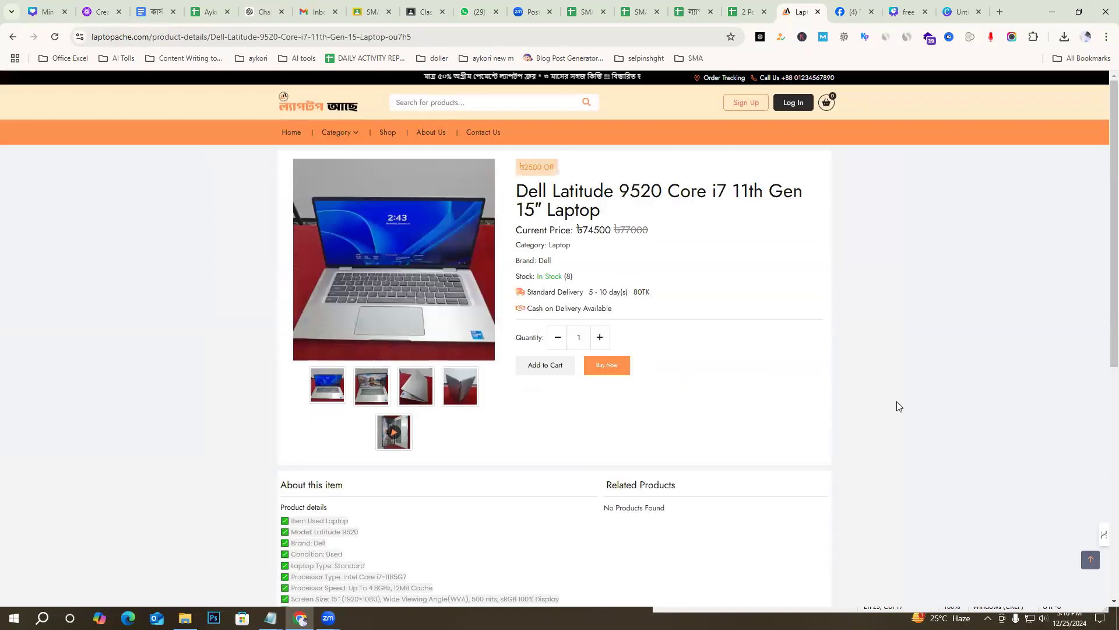
Switch to the Laptop Ache Facebook page and examine the Dell Latitude 9520 and Dell XPS 15 9560 ad posts
left_click(858, 7)
scroll(802, 425, "down", 5)
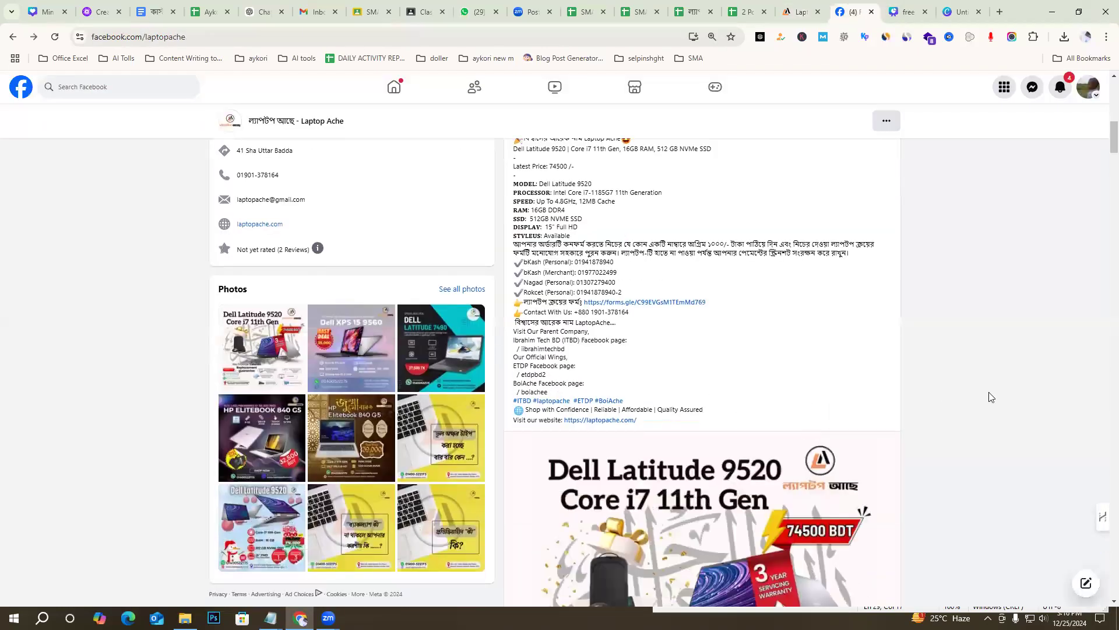
scroll(783, 416, "down", 10)
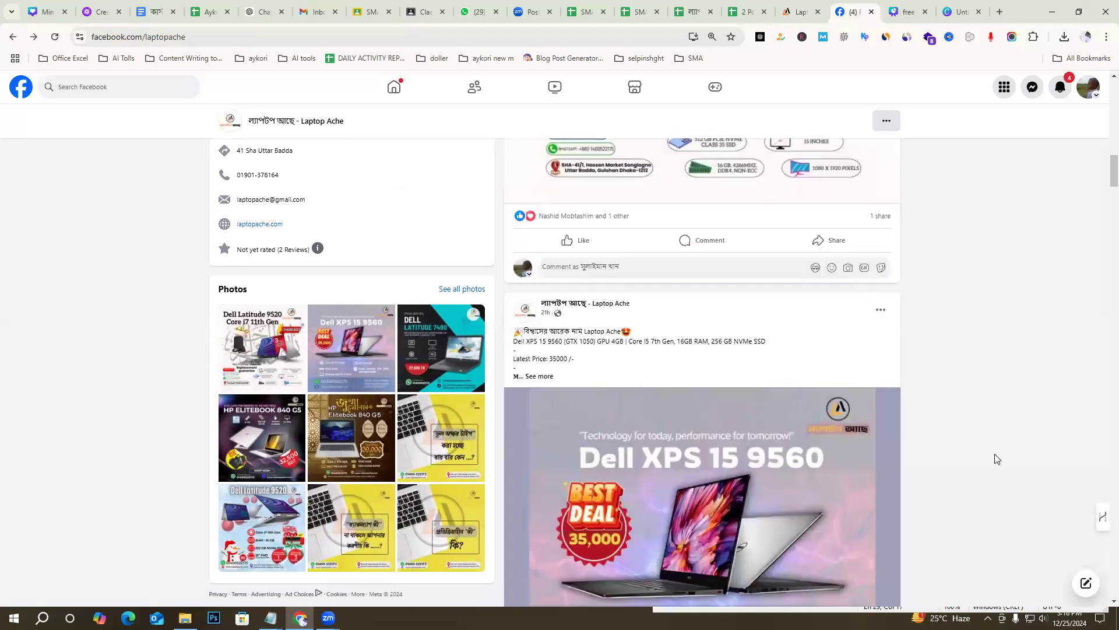
scroll(923, 315, "up", 4)
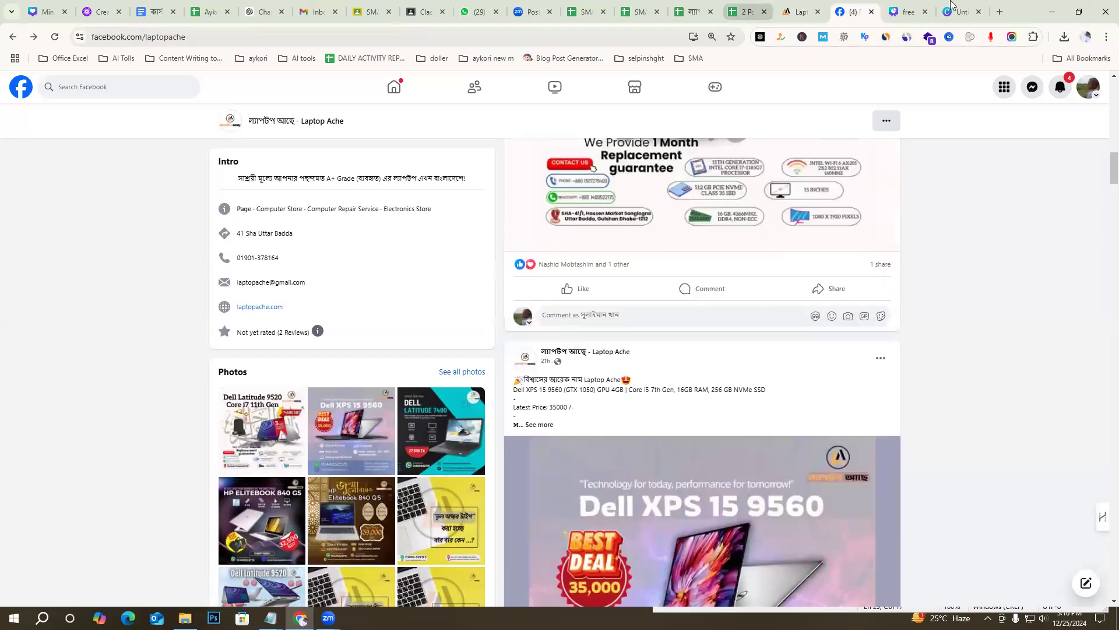
Switch to the Canva poster, try solid orange and red page backgrounds, and reapply the black-to-red gradient
left_click(952, 6)
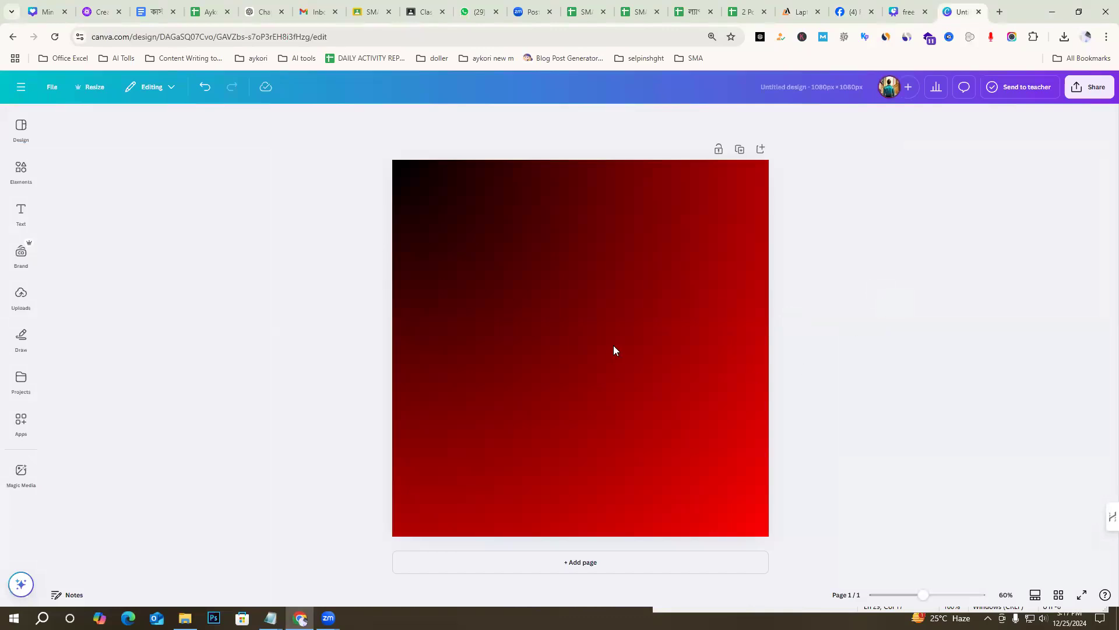
left_click(543, 266)
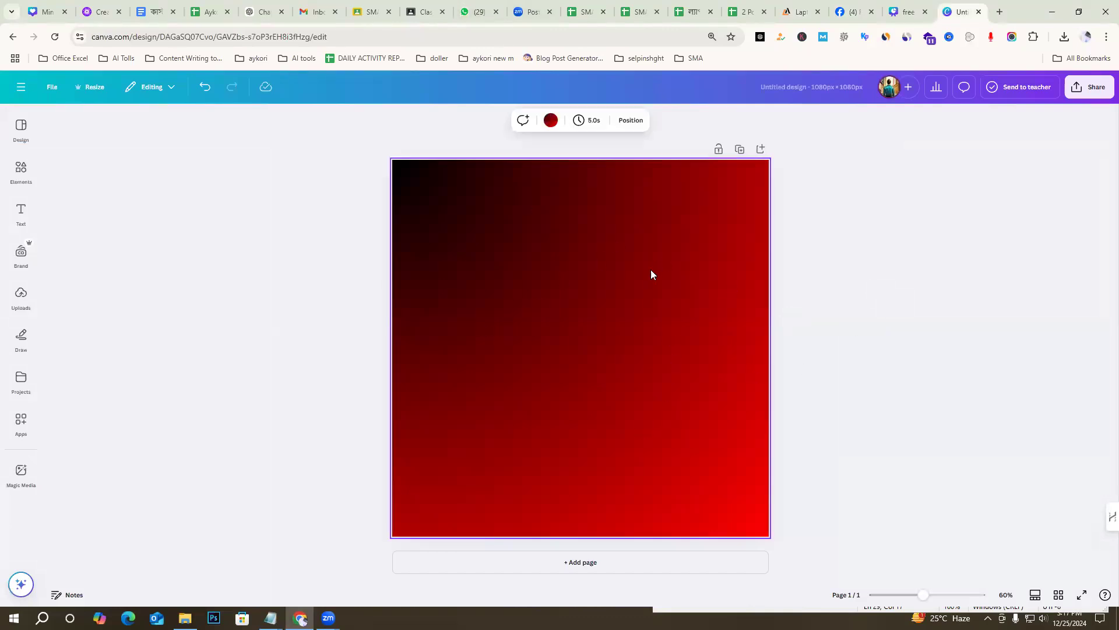
left_click(828, 312)
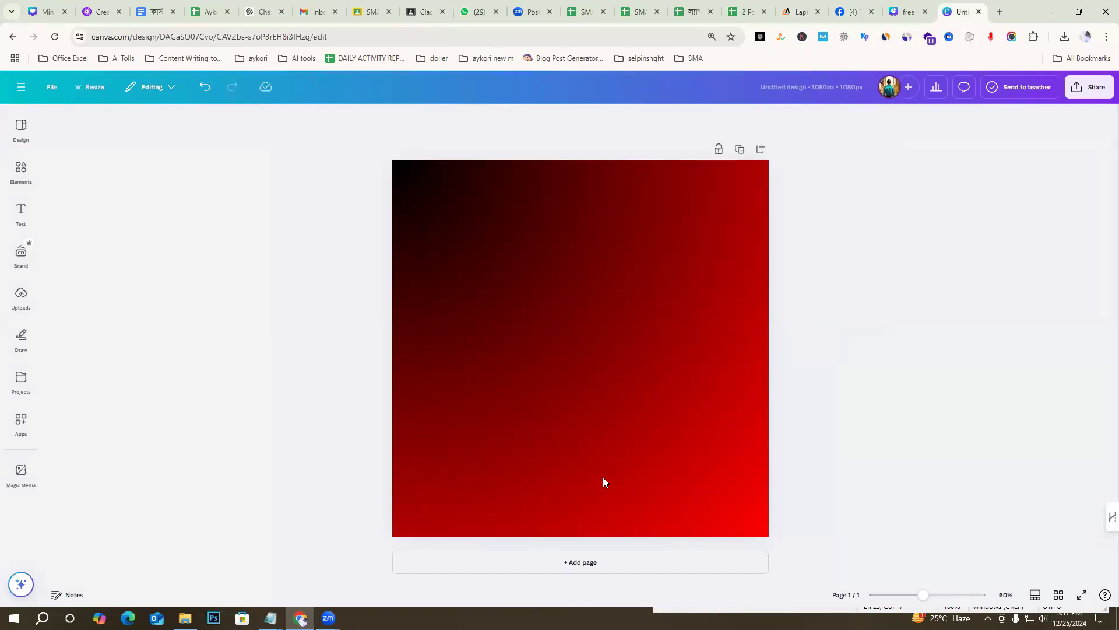
left_click(130, 243)
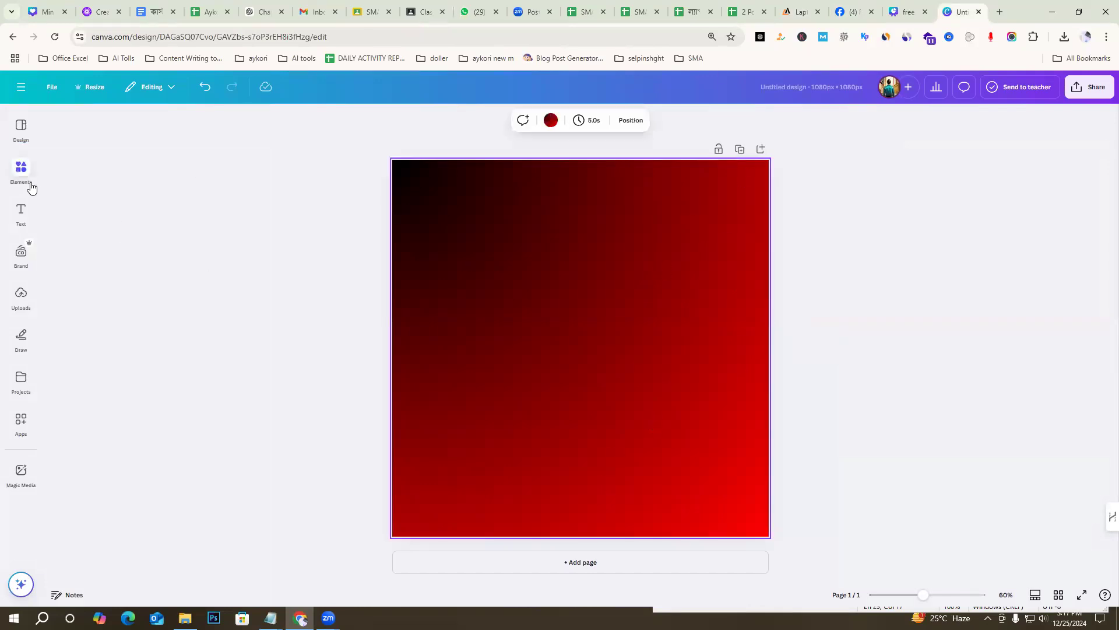
left_click(550, 126)
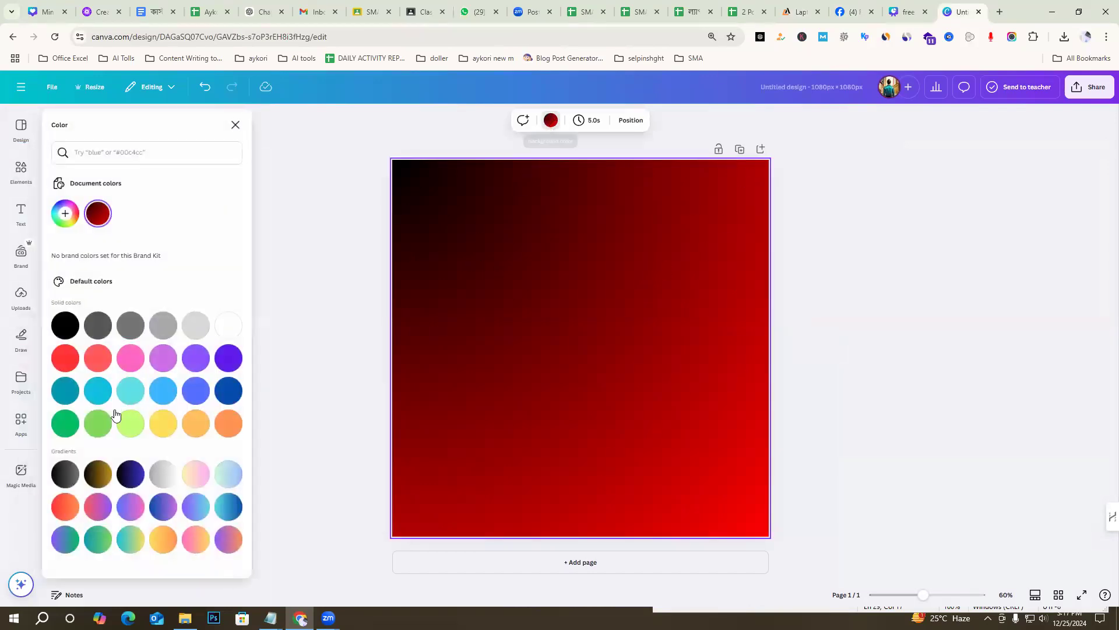
left_click(228, 423)
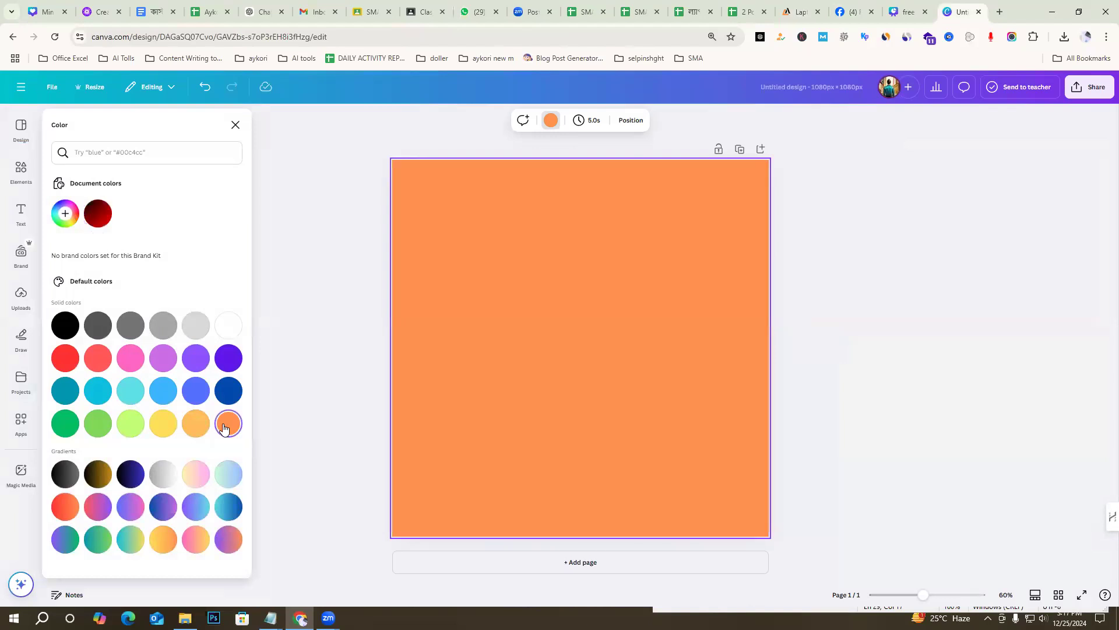
left_click(64, 358)
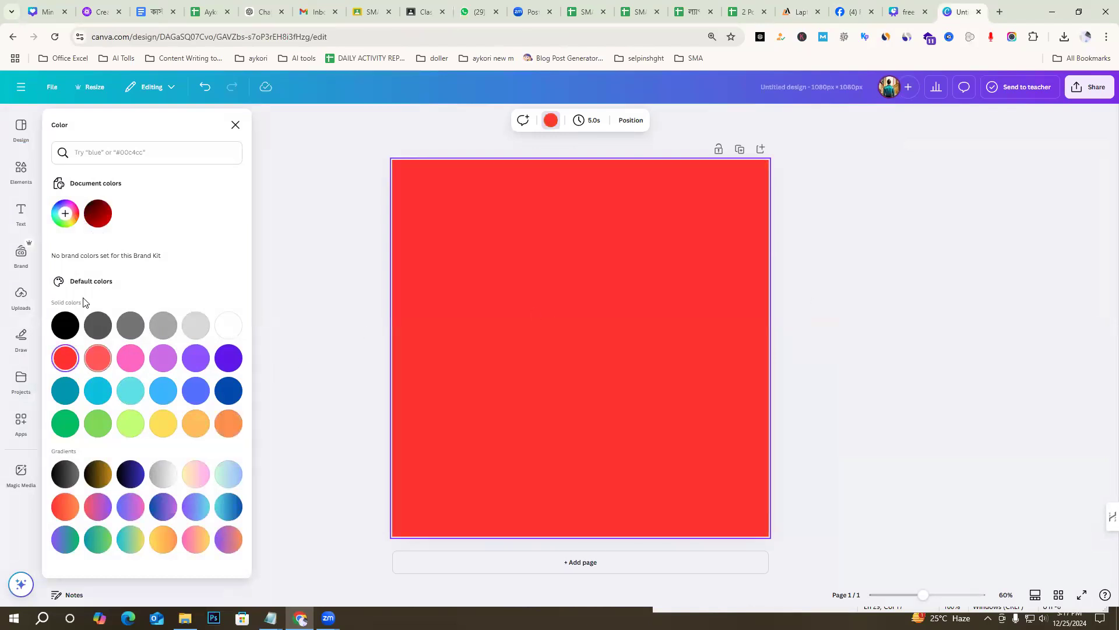
left_click(97, 214)
left_click(930, 333)
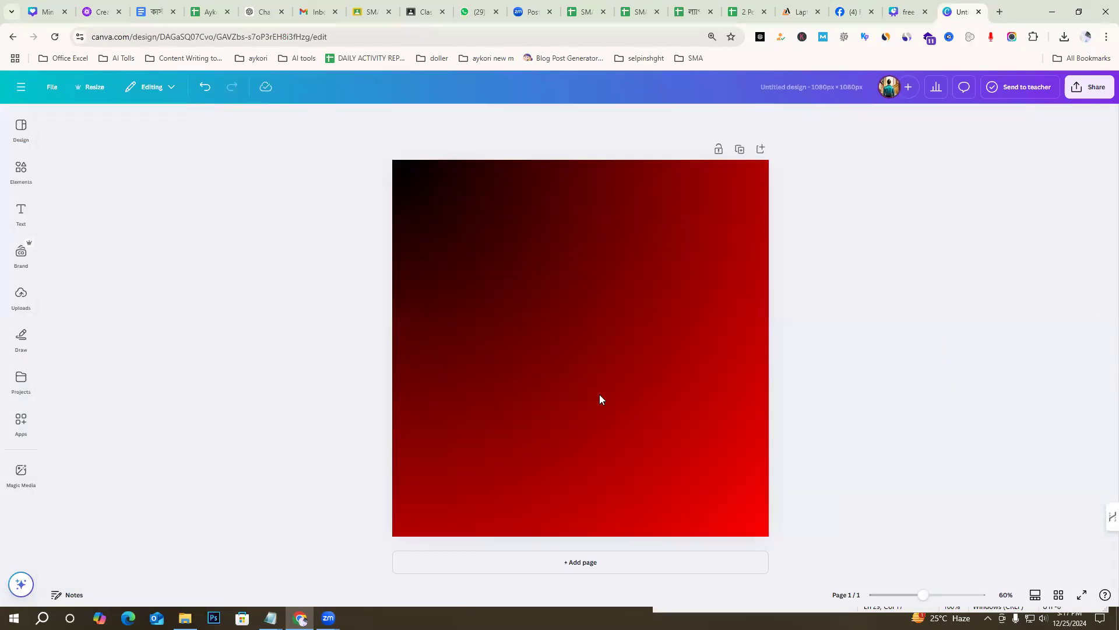
Set the Canva poster's page background to the solid dark blue default colour
left_click(553, 122)
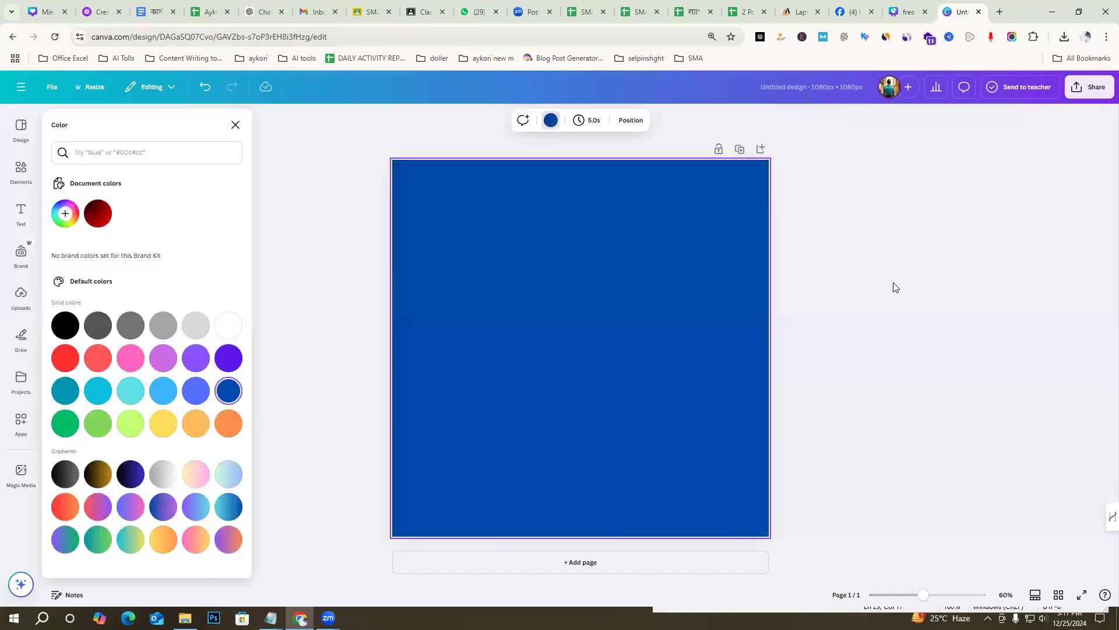
left_click(893, 282)
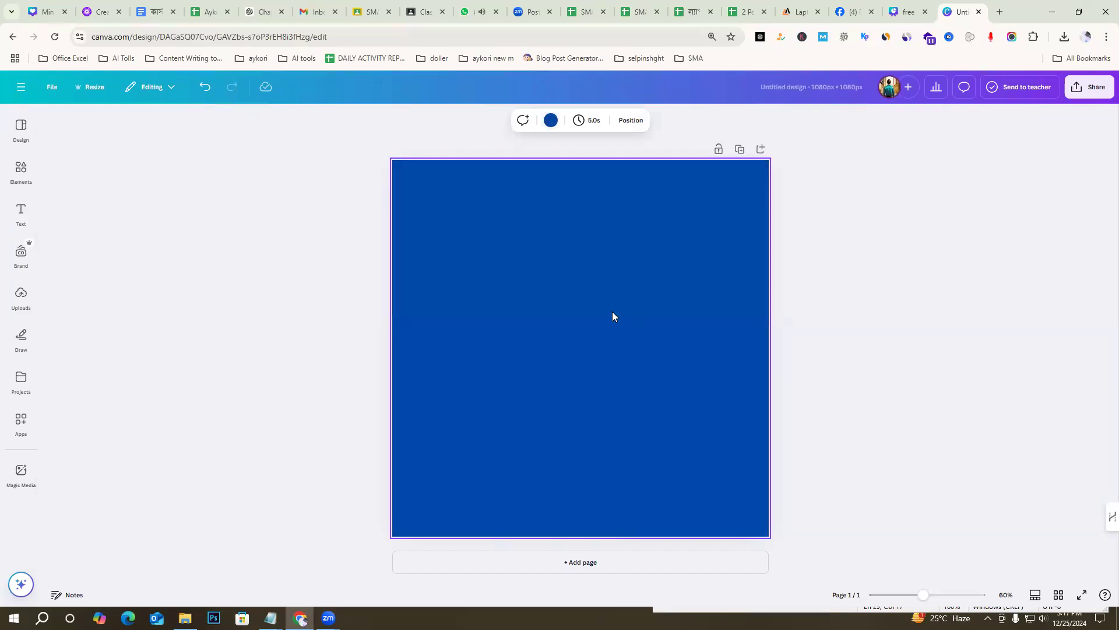
left_click(823, 271)
Switch to the Dell Latitude 9520 product page on the Laptop Ache website and review its product details
left_click(909, 6)
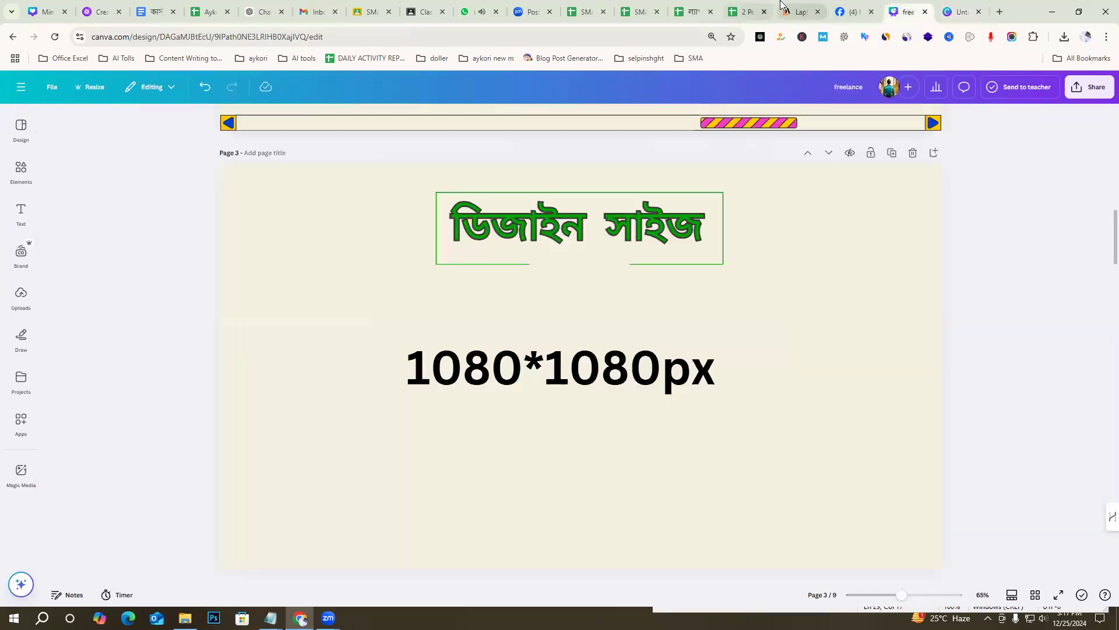
left_click(749, 6)
left_click(802, 6)
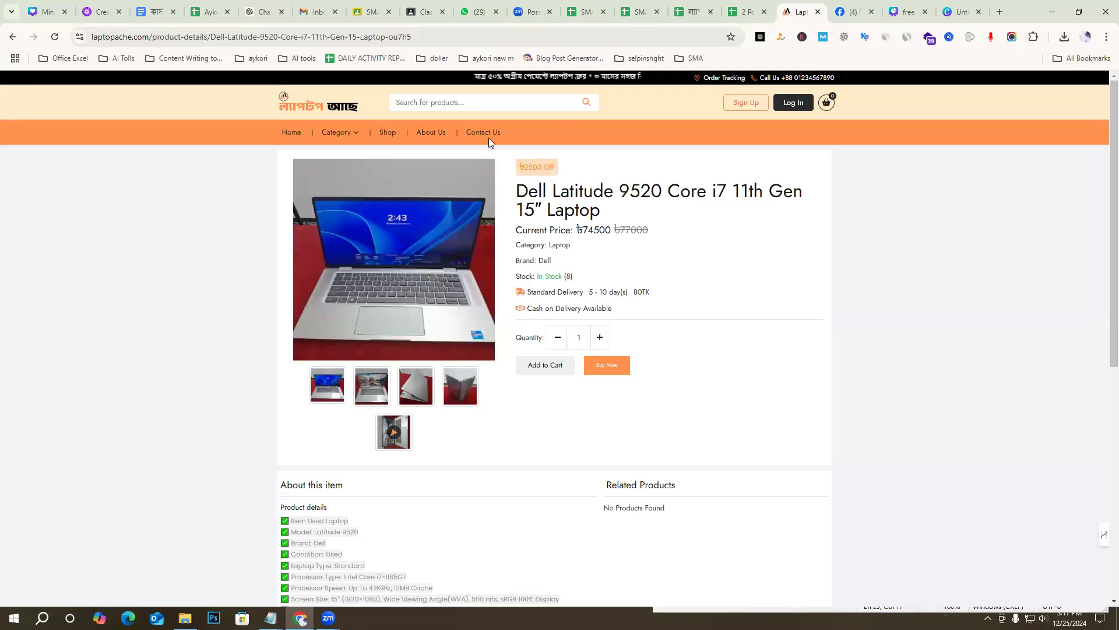
scroll(787, 458, "down", 4)
scroll(859, 450, "up", 4)
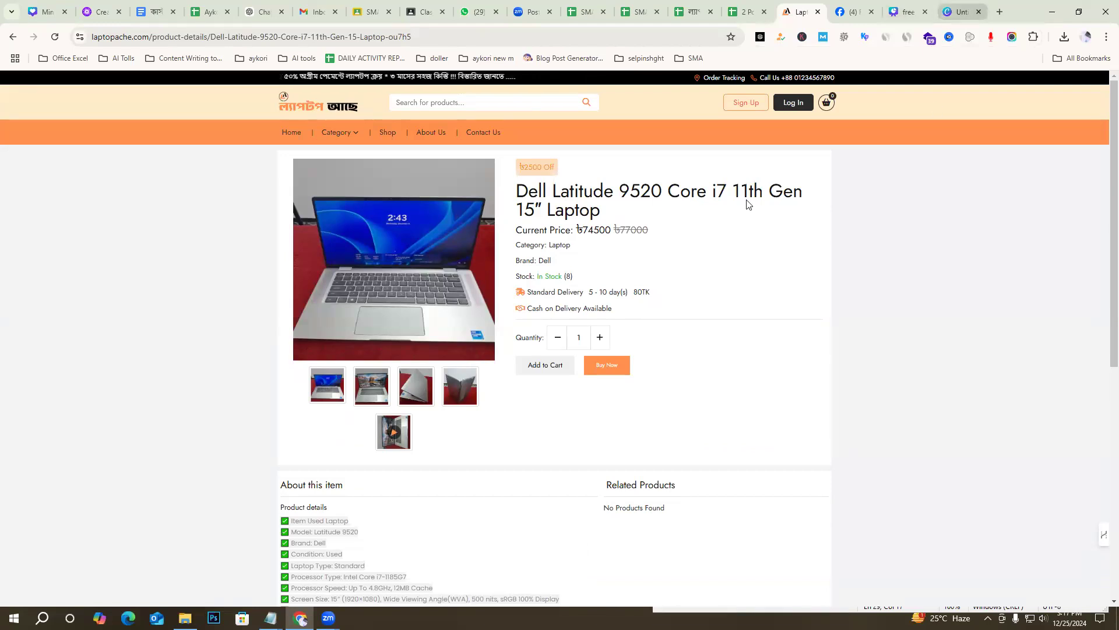
Move the Laptop Ache product page's browser tab between the Facebook and freelance presentation tabs
left_click(985, 7)
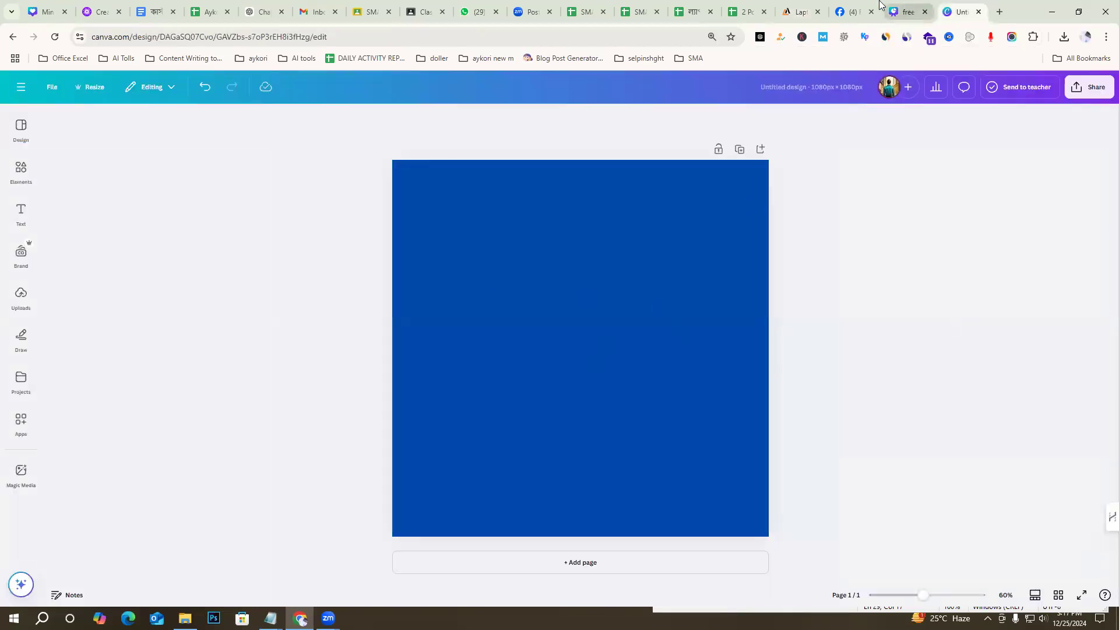
left_click(852, 11)
left_click(908, 8)
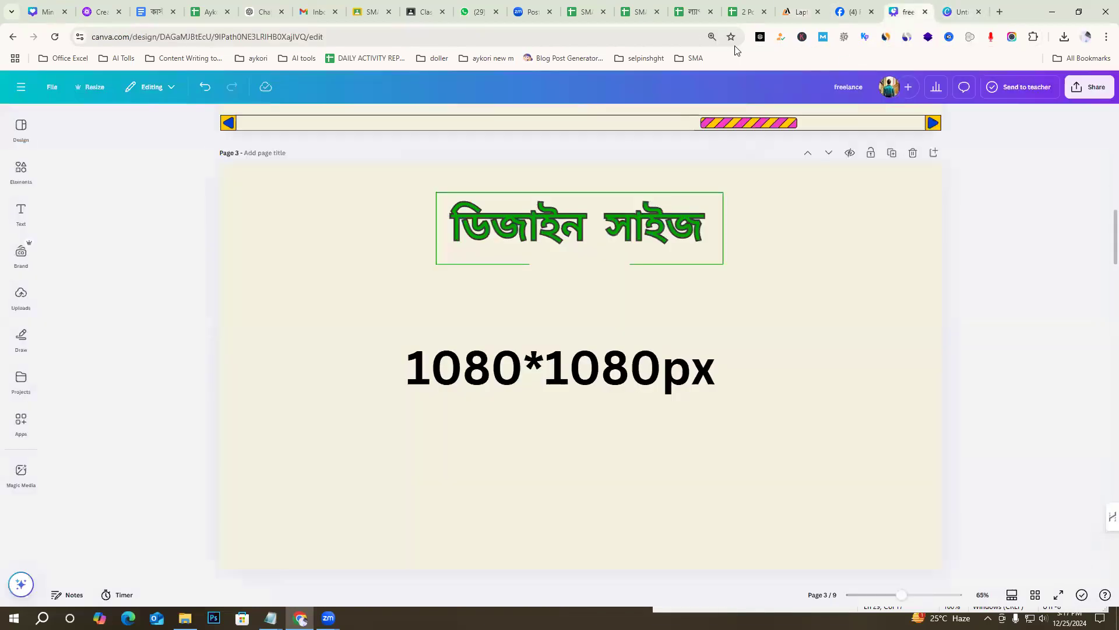
left_click_drag(800, 10, 850, 6)
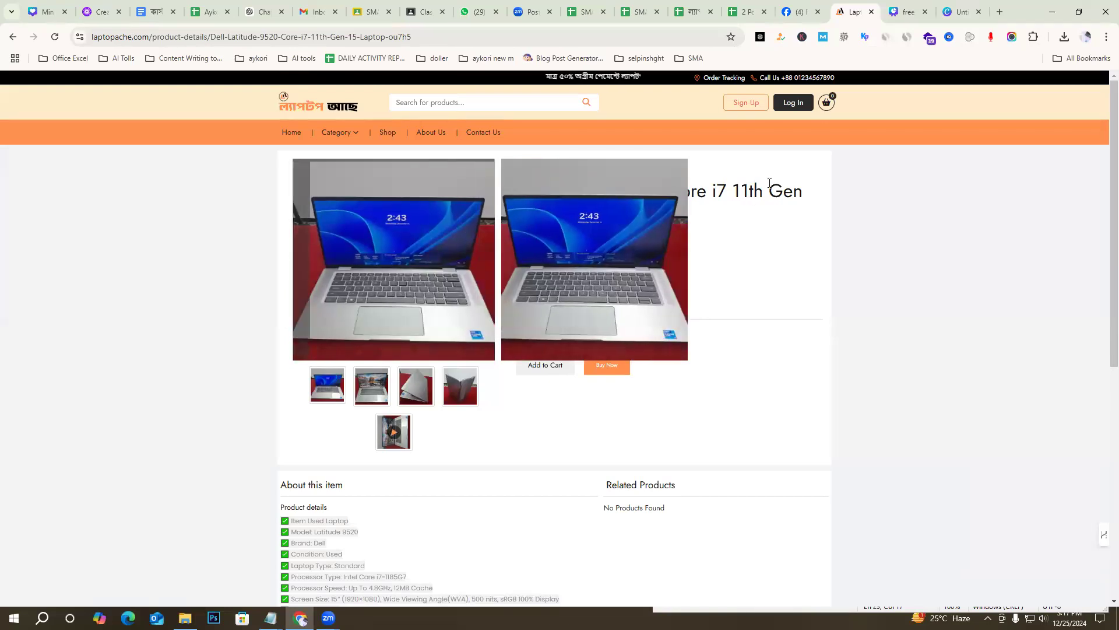
Switch to the freelance Canva presentation and read page 4's list of information the ad design should contain
left_click(961, 12)
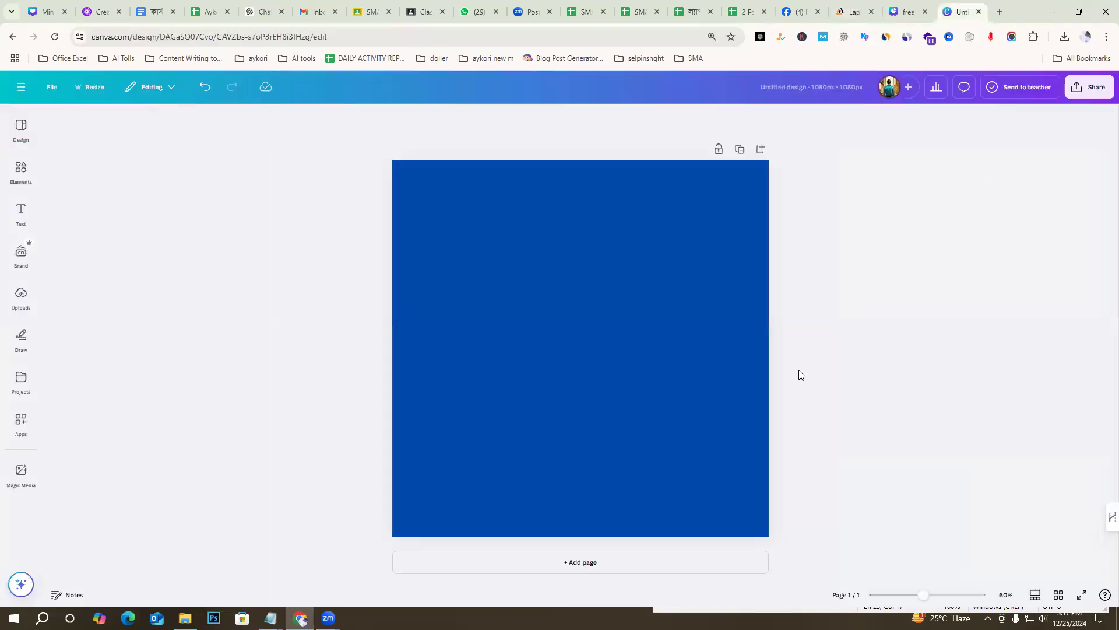
left_click(907, 11)
scroll(933, 350, "down", 8)
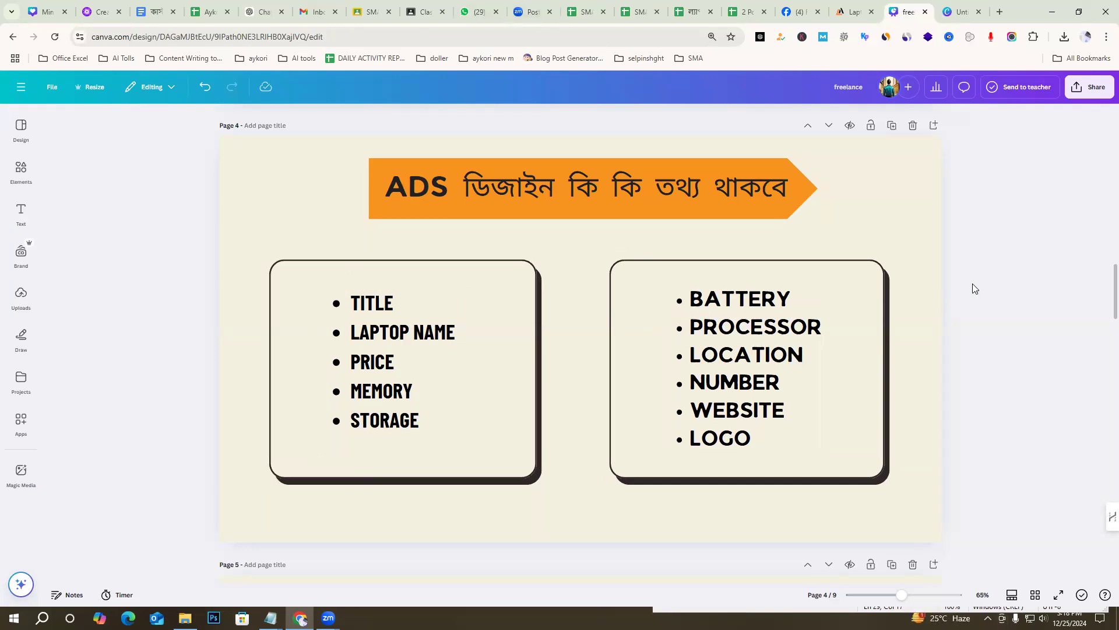
Check the Dell Latitude 9520 product page for the price, processor, RAM, storage and battery details the ad needs
left_click(853, 12)
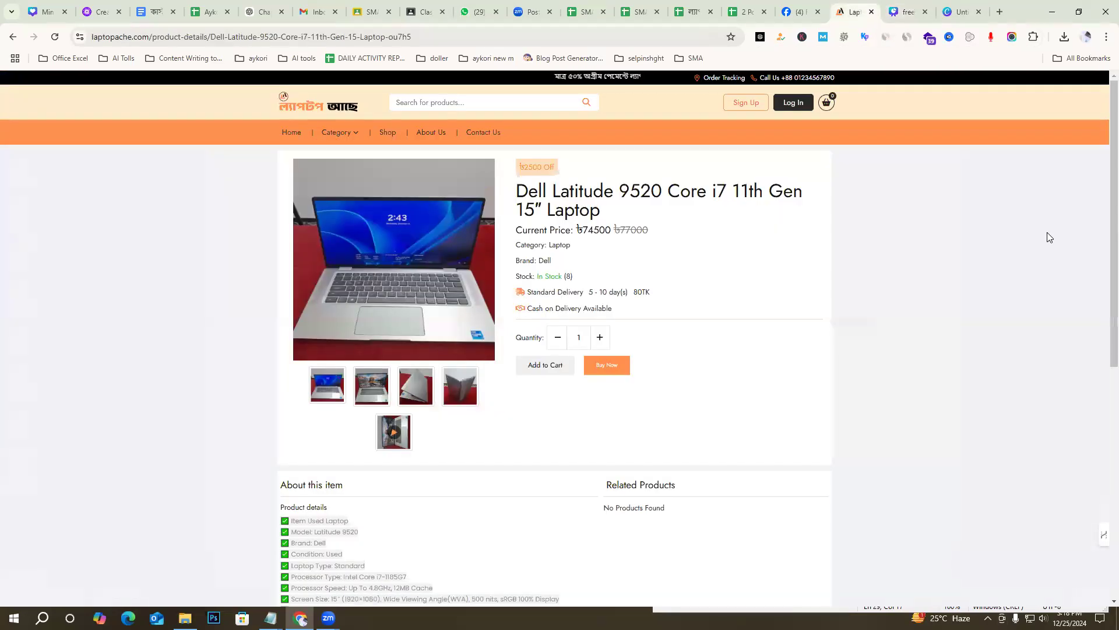
scroll(795, 430, "down", 10)
scroll(737, 425, "up", 10)
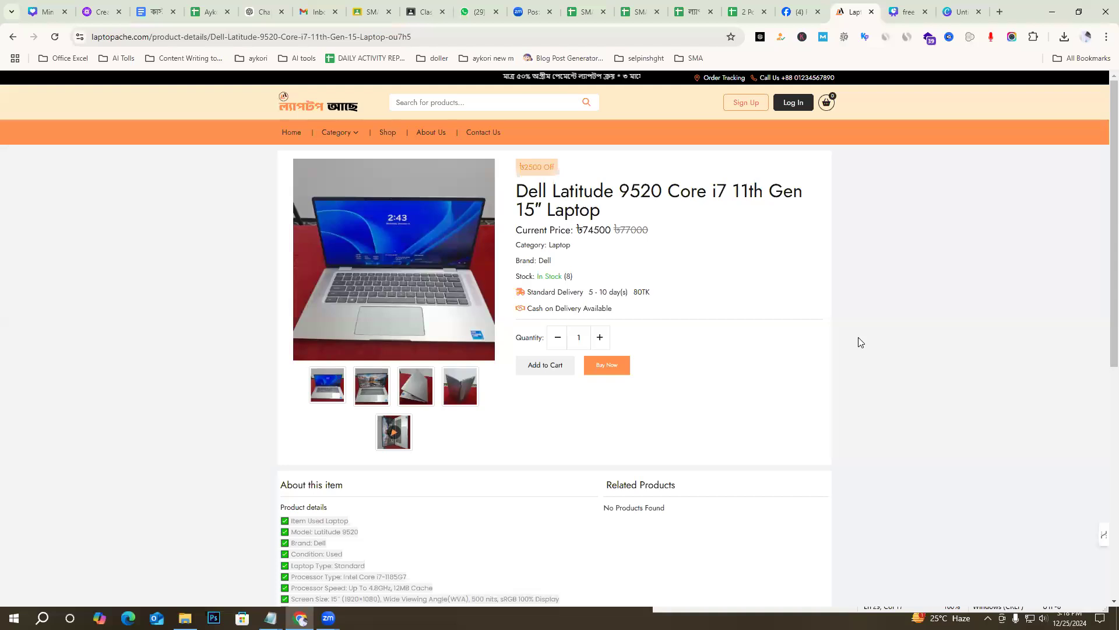
scroll(487, 427, "down", 4)
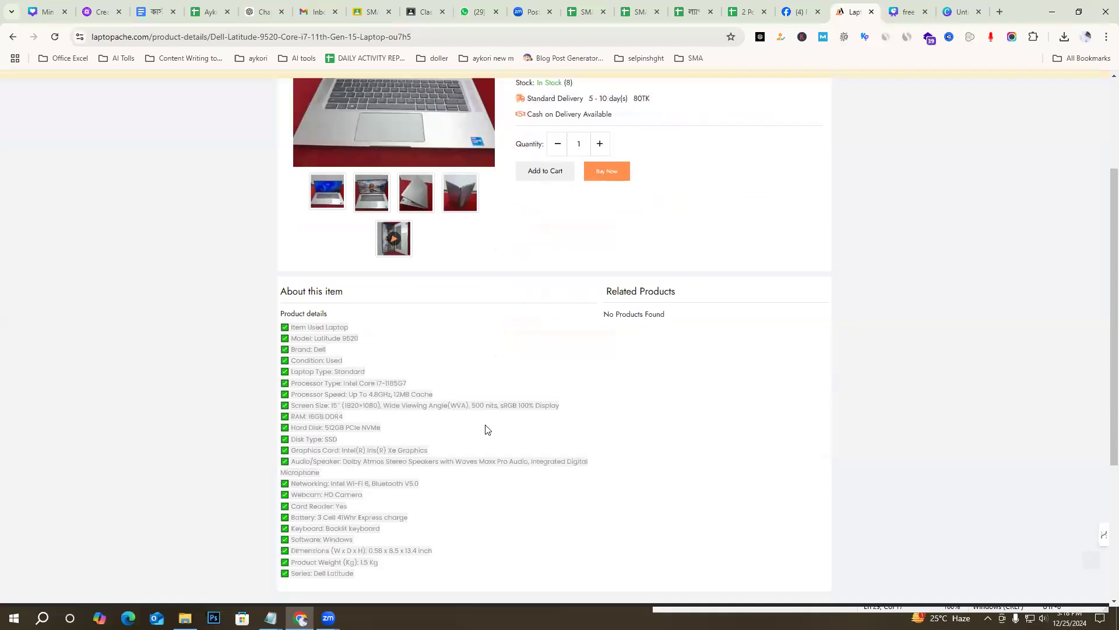
Compare the Dell Latitude 9520 product page with the ad information checklist in the freelance Canva presentation
scroll(446, 340, "up", 4)
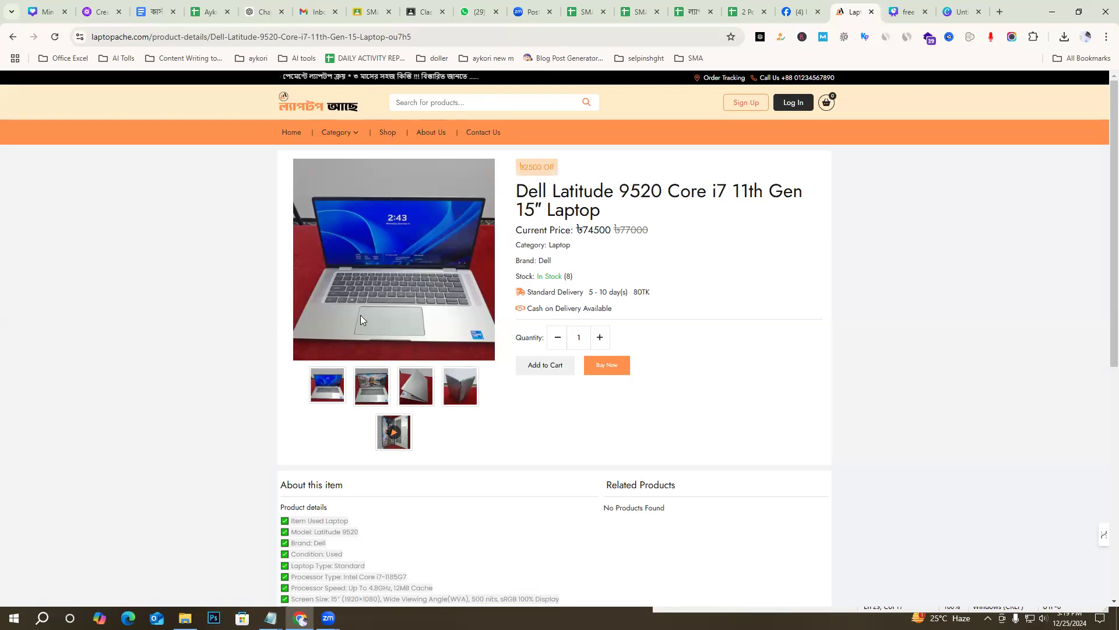
key("ctrl+Tab")
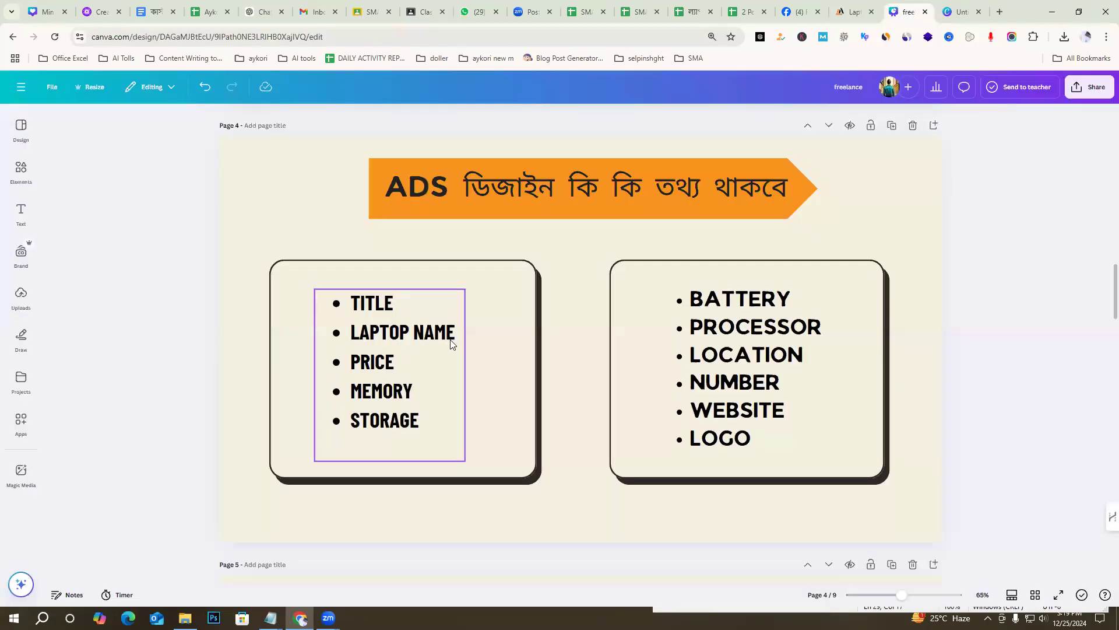
left_click(854, 12)
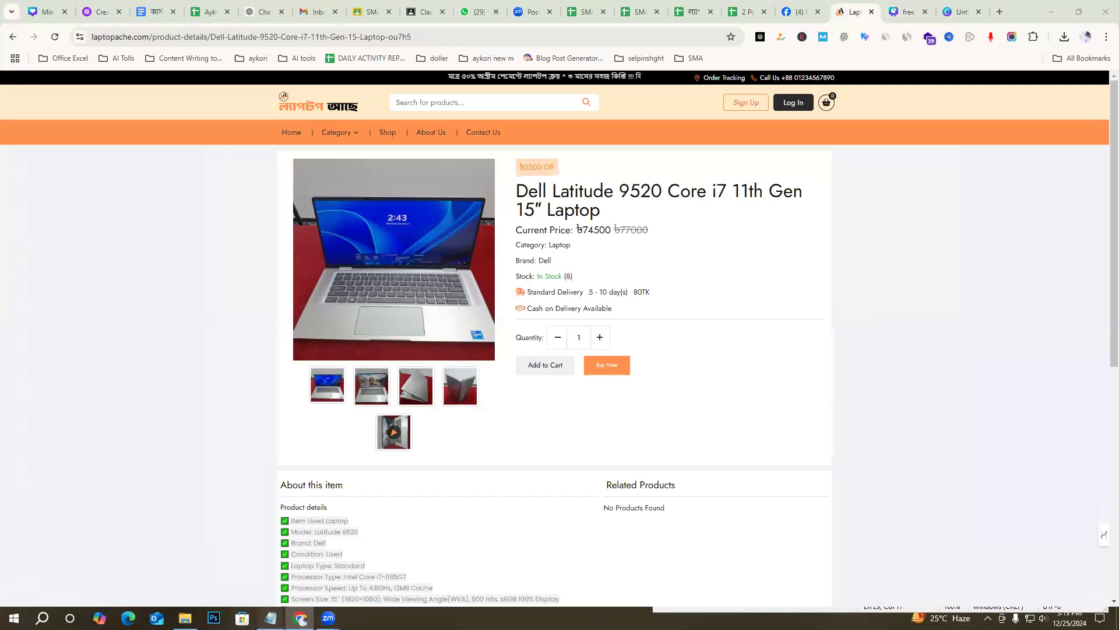
Switch to the untitled Notepad note and delete all of its existing text
mouse_move(270, 617)
left_click(252, 583)
left_click_drag(933, 586, 660, 237)
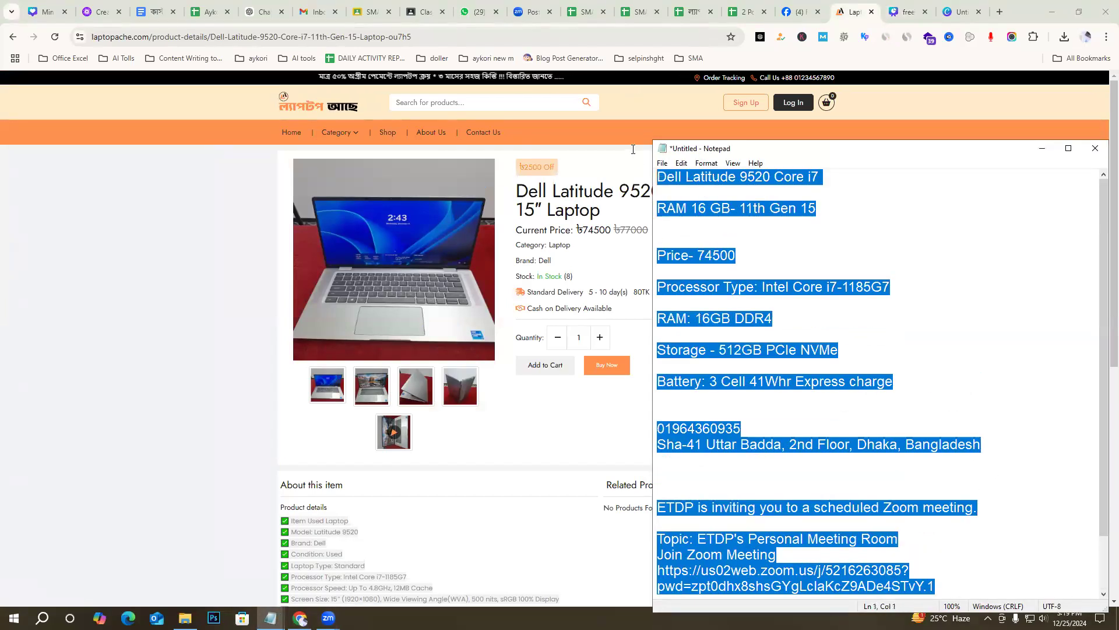
key("BackSpace")
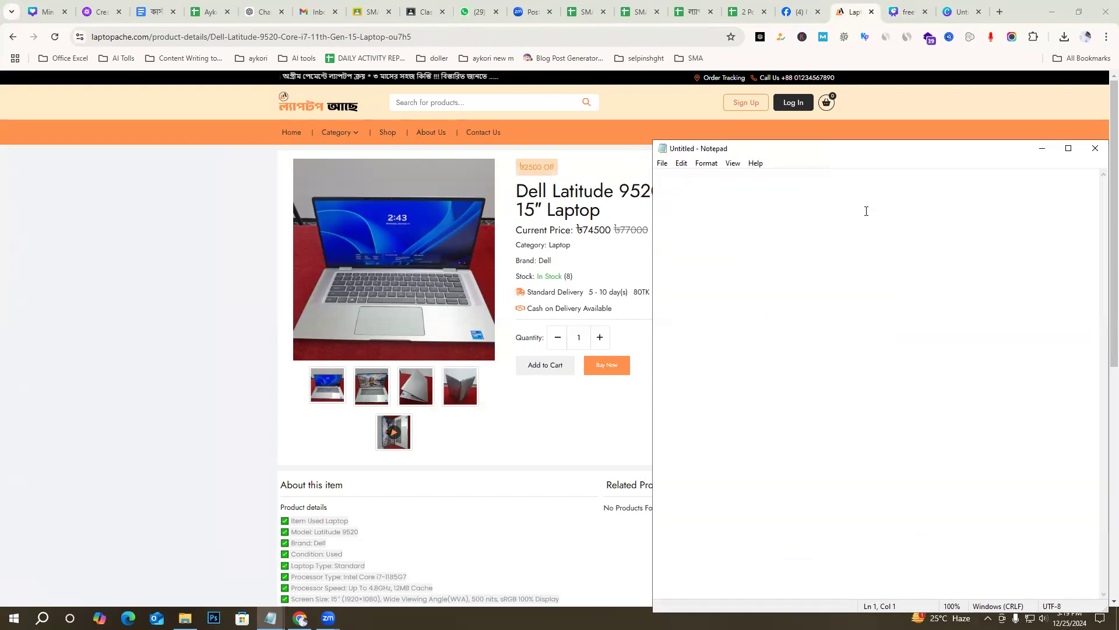
Copy the product title "Dell Latitude 9520 Core i7 11th Gen 15″ Laptop" from the Laptop Ache product page into the empty Notepad note
key("alt+Tab")
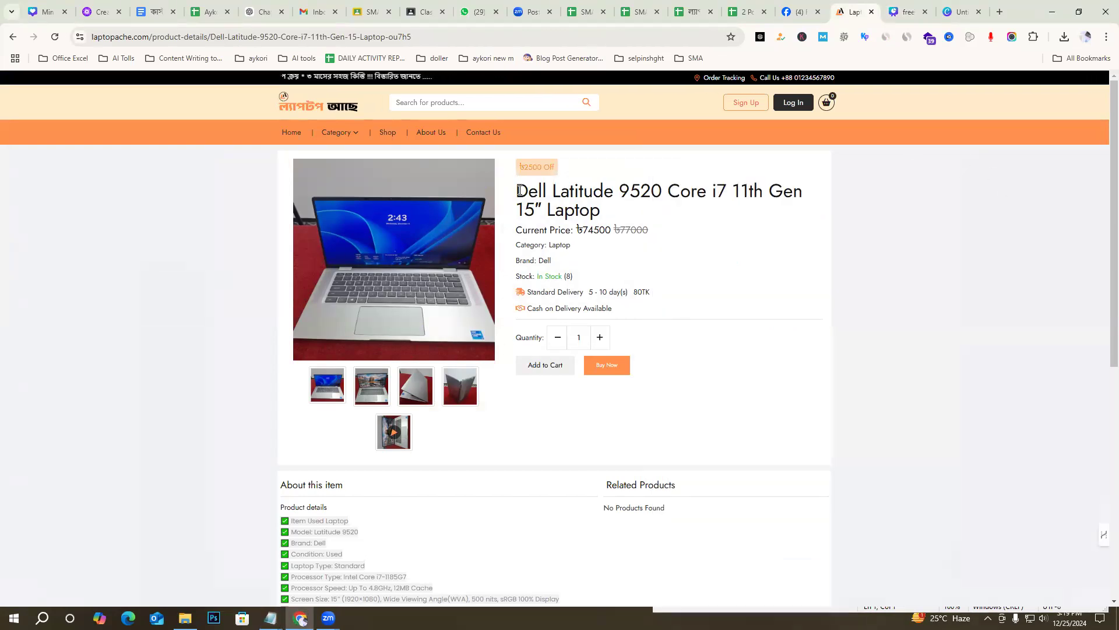
left_click_drag(518, 190, 651, 192)
left_click_drag(721, 193, 602, 211)
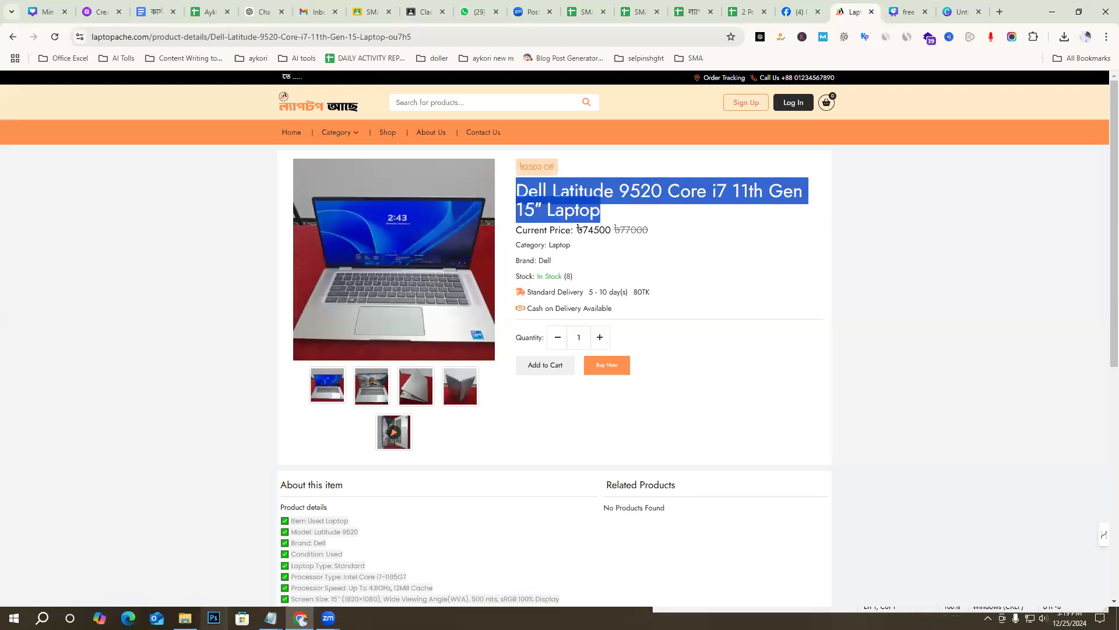
left_click(270, 618)
left_click(223, 566)
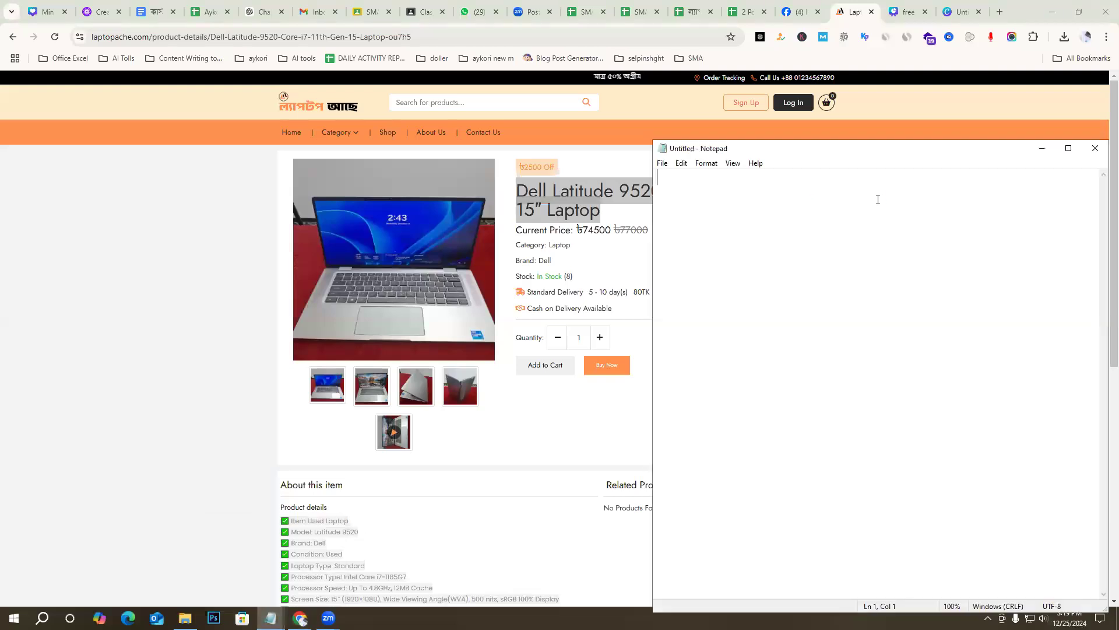
type("Dell Latitude 9520 Core i7 11th Gen 15″ Laptop")
key("Return")
key("Return")
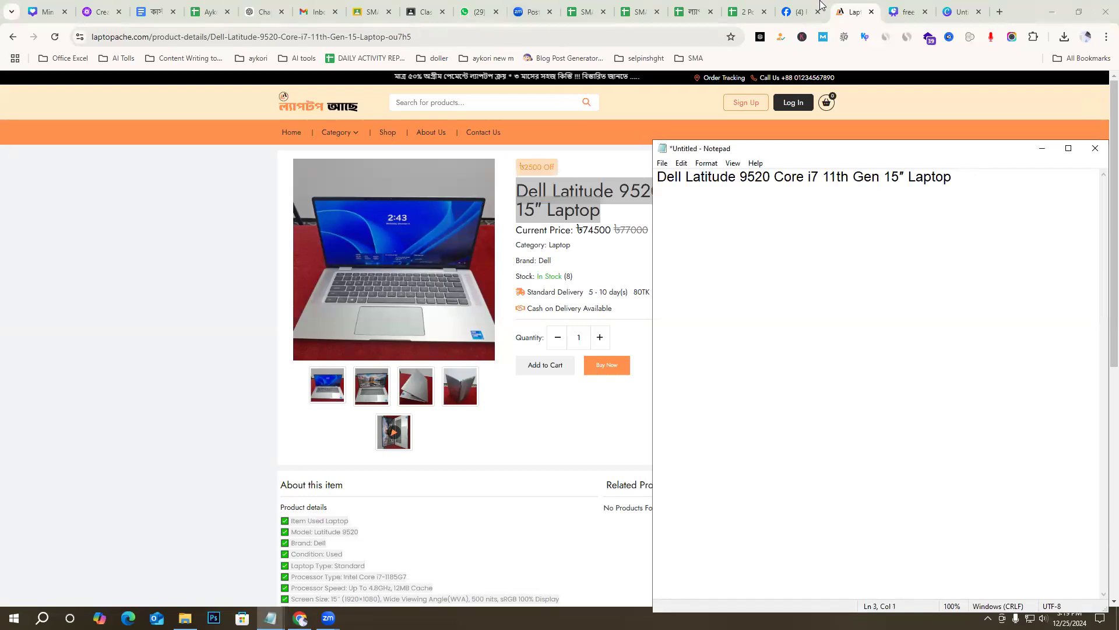
Check the ad checklist in the freelance presentation and insert two blank lines above the laptop title in the note
left_click(908, 12)
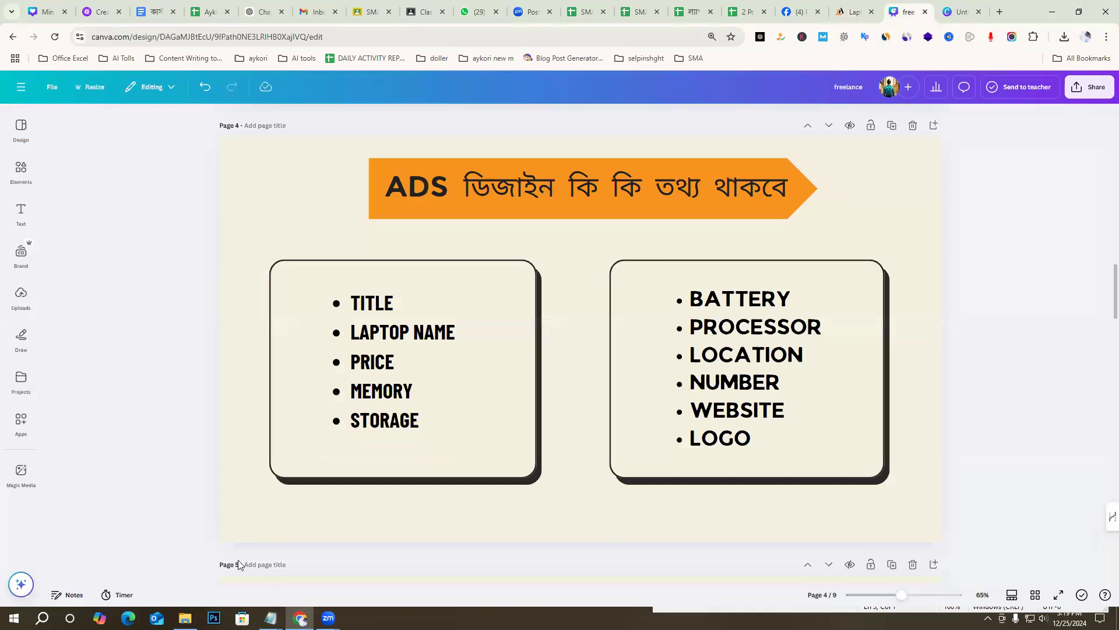
left_click(270, 618)
key("Return")
key("Return")
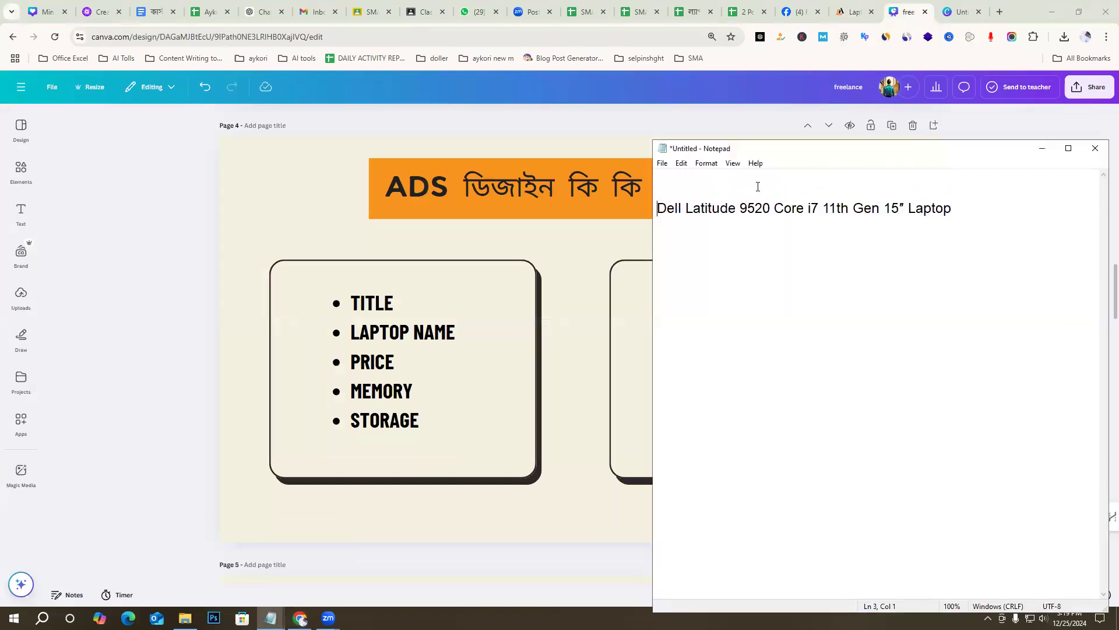
Split the laptop title into separate lines "Dell Latitude 9520" and "Core i7 11th Gen 15″ Laptop", adding space above for a headline
key("shift+End")
key("ctrl+End")
key("Return")
key("Return")
left_click_drag(773, 208, 658, 208)
left_click(665, 181)
key("Return")
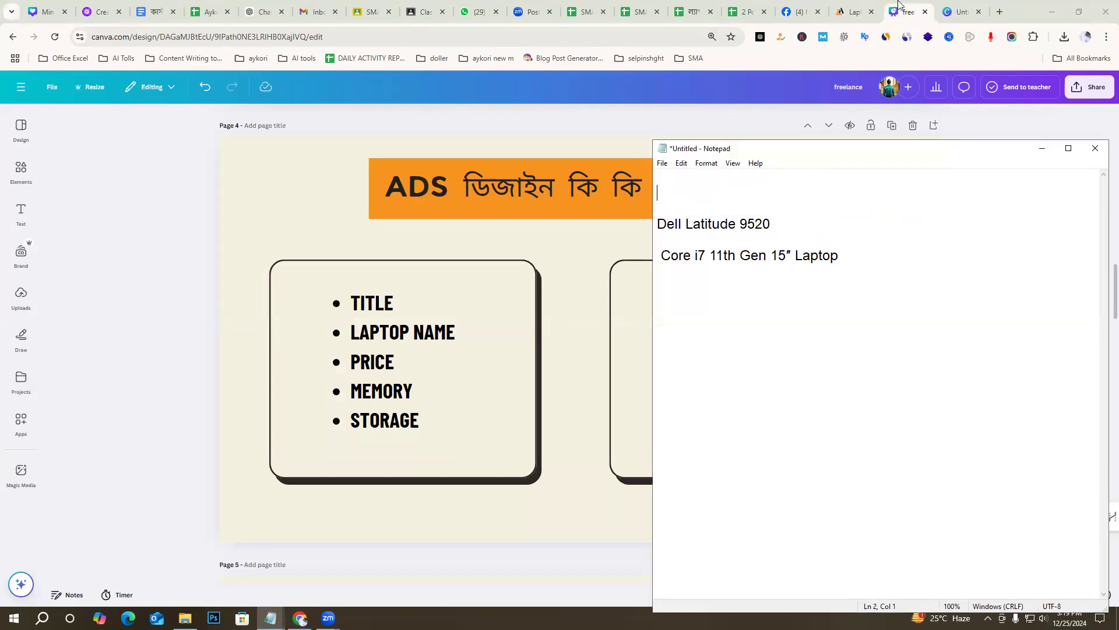
Switch to the Laptop Ache Facebook page and examine the Dell Latitude 9520 post for its opening headline and product text
left_click(799, 12)
scroll(819, 411, "up", 2)
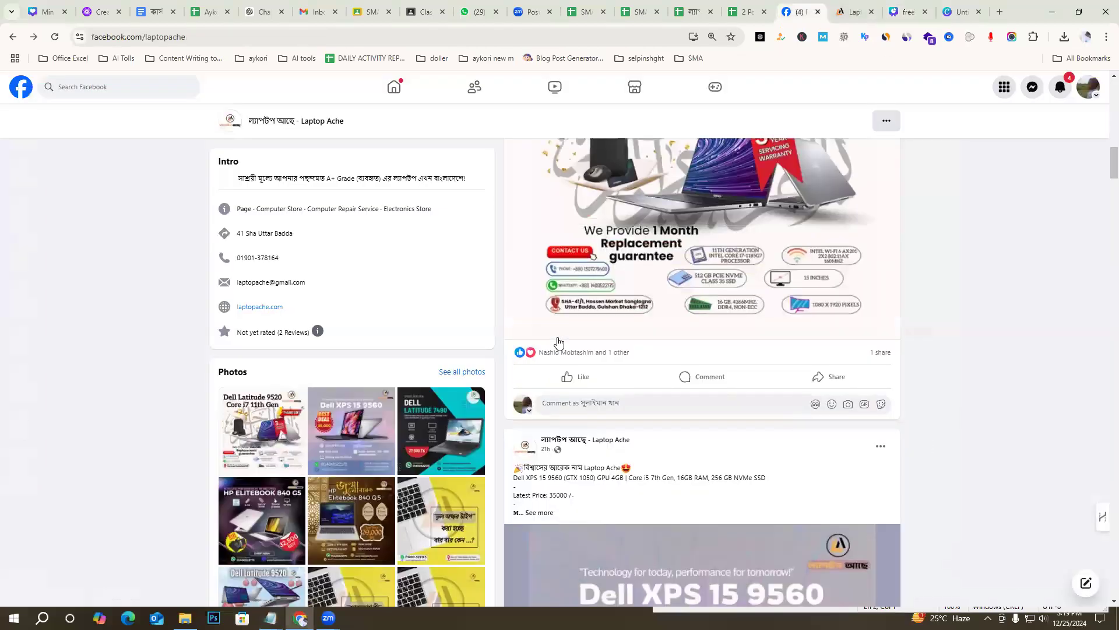
scroll(558, 342, "up", 10)
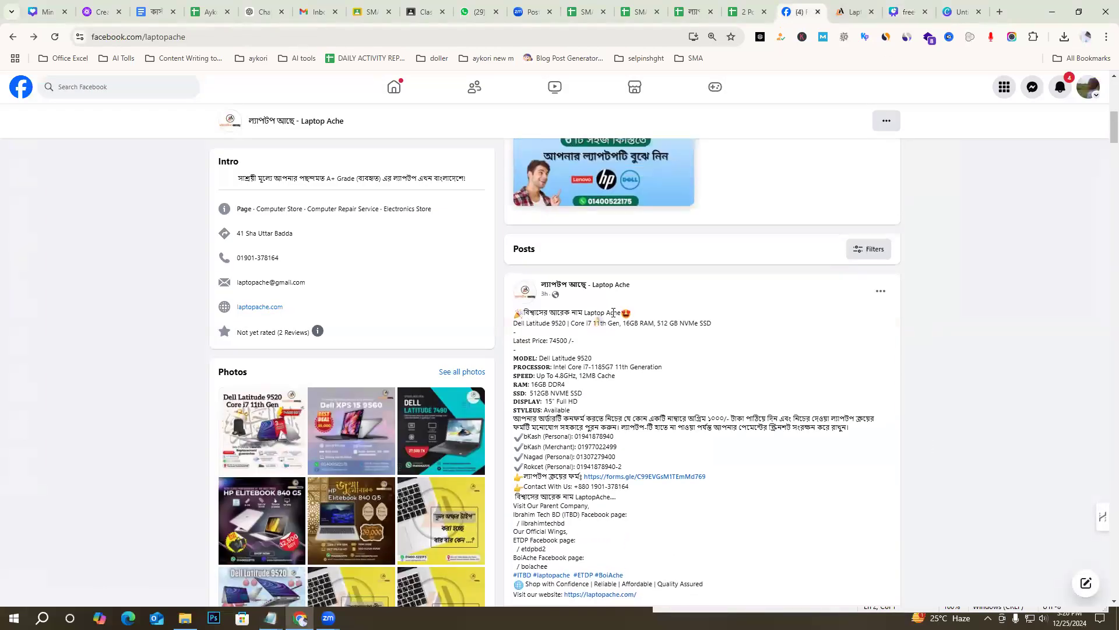
mouse_move(618, 313)
left_mouse_down()
mouse_move(525, 313)
mouse_move(621, 313)
left_mouse_up()
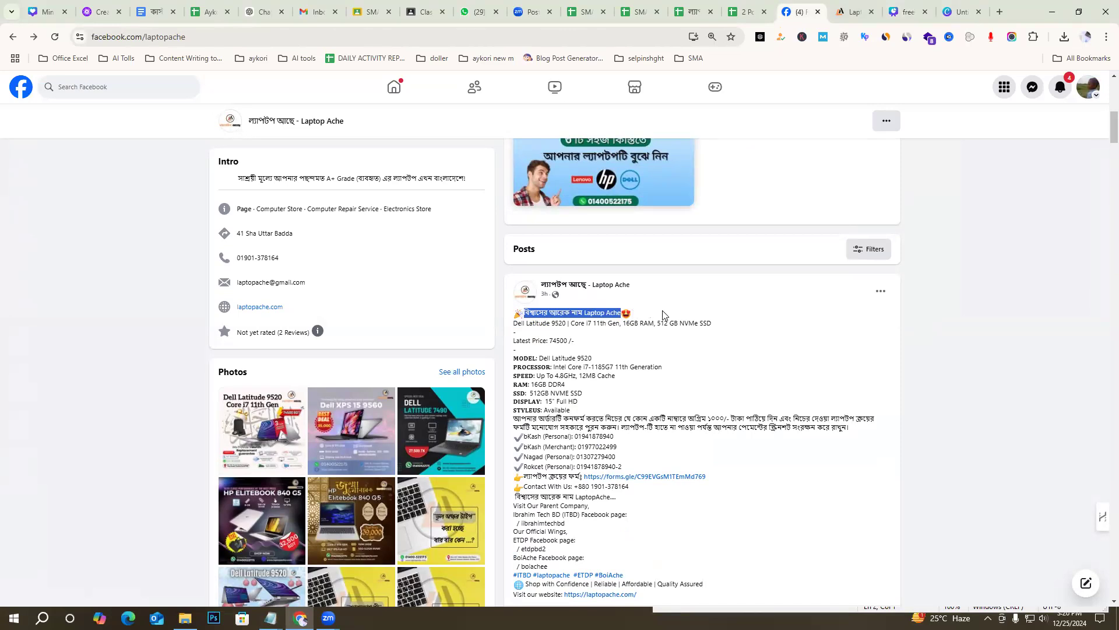
scroll(653, 467, "down", 2)
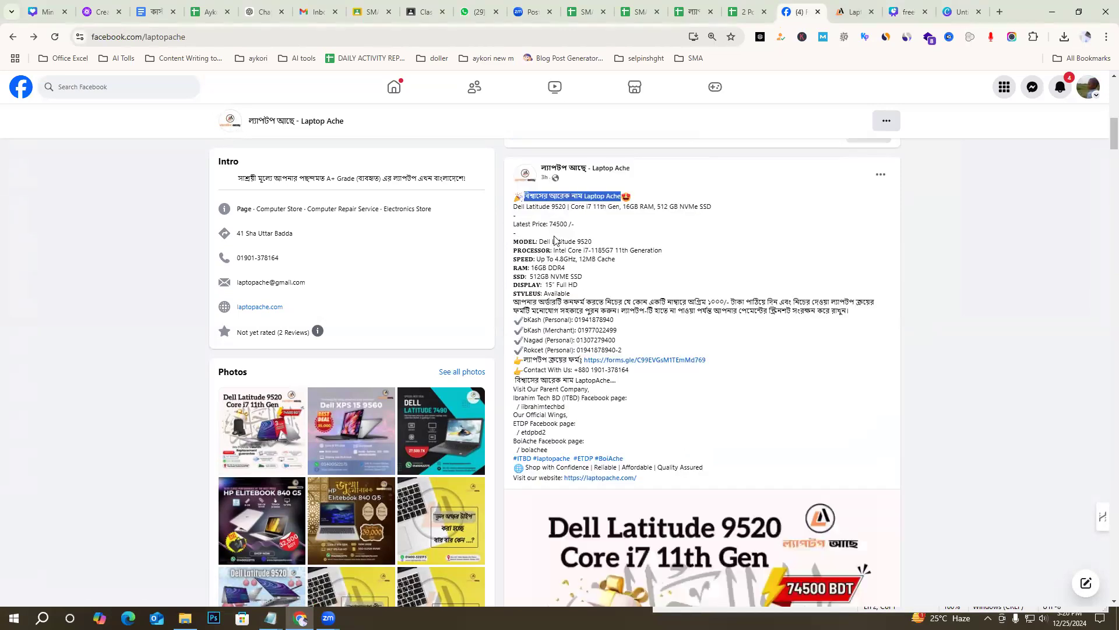
left_click(524, 196)
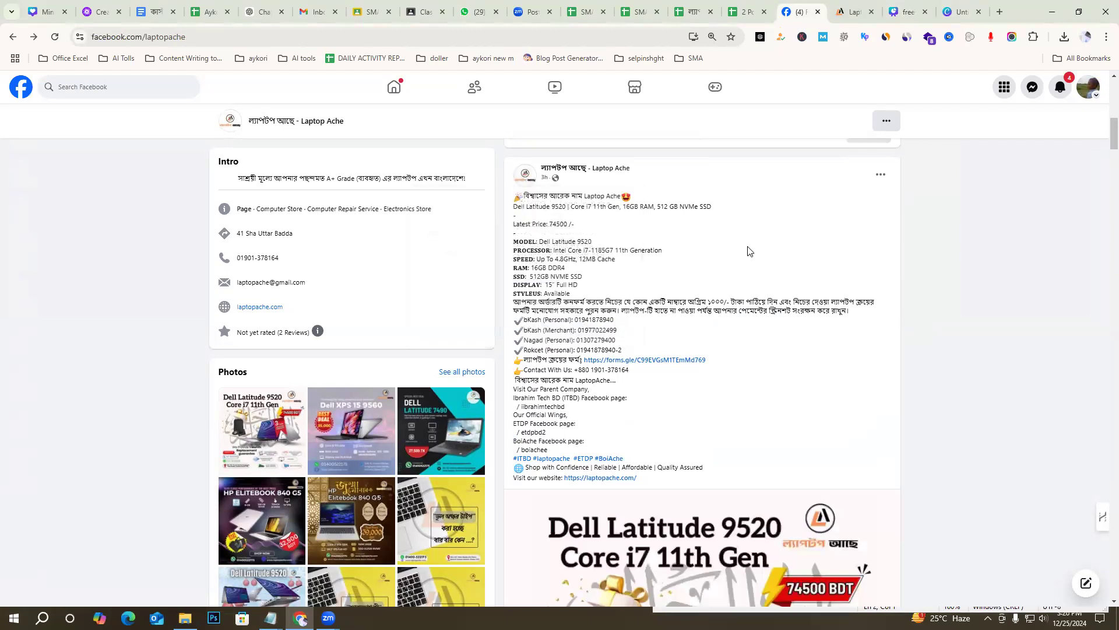
mouse_move(520, 185)
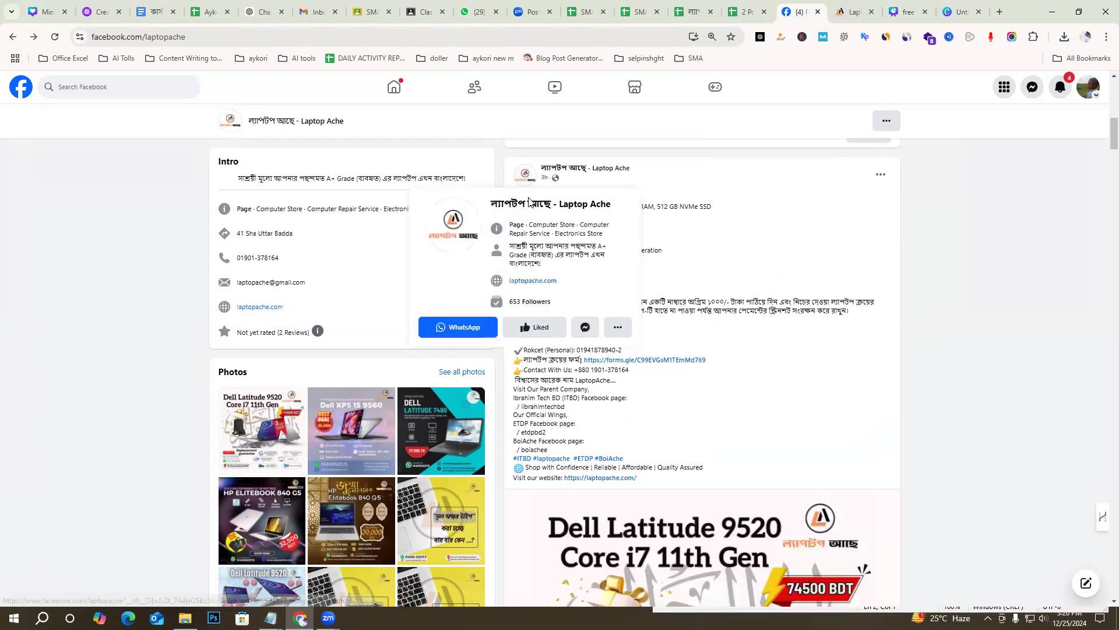
scroll(794, 369, "up", 1)
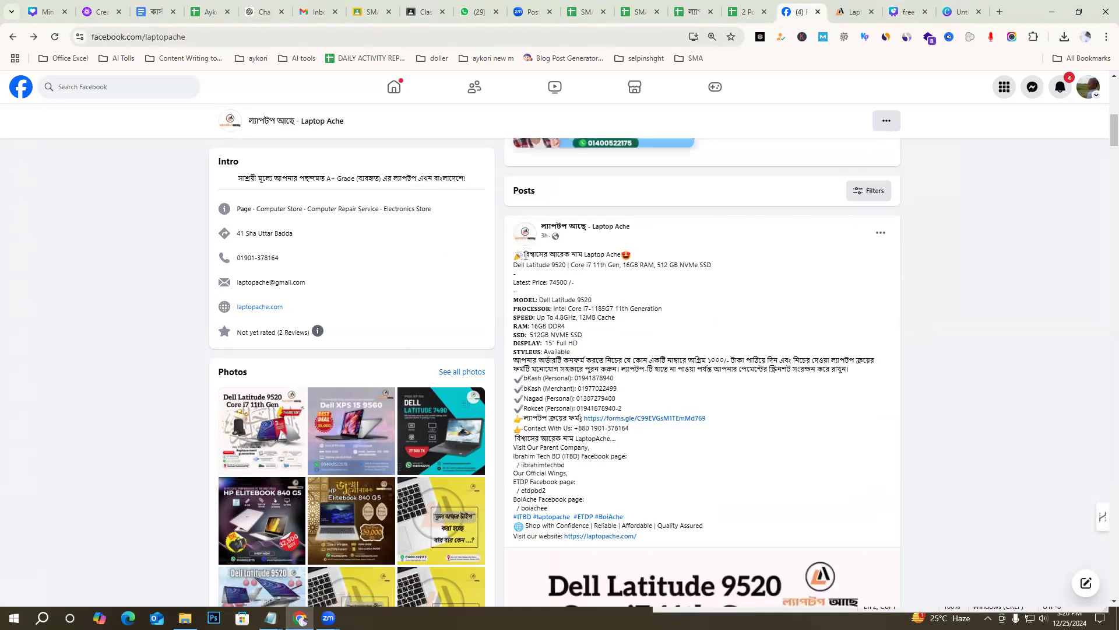
left_click_drag(525, 255, 606, 255)
left_click(600, 255)
Recheck the ad information checklist in the freelance presentation and return to the Laptop Ache Facebook page
left_click(967, 8)
left_click(908, 6)
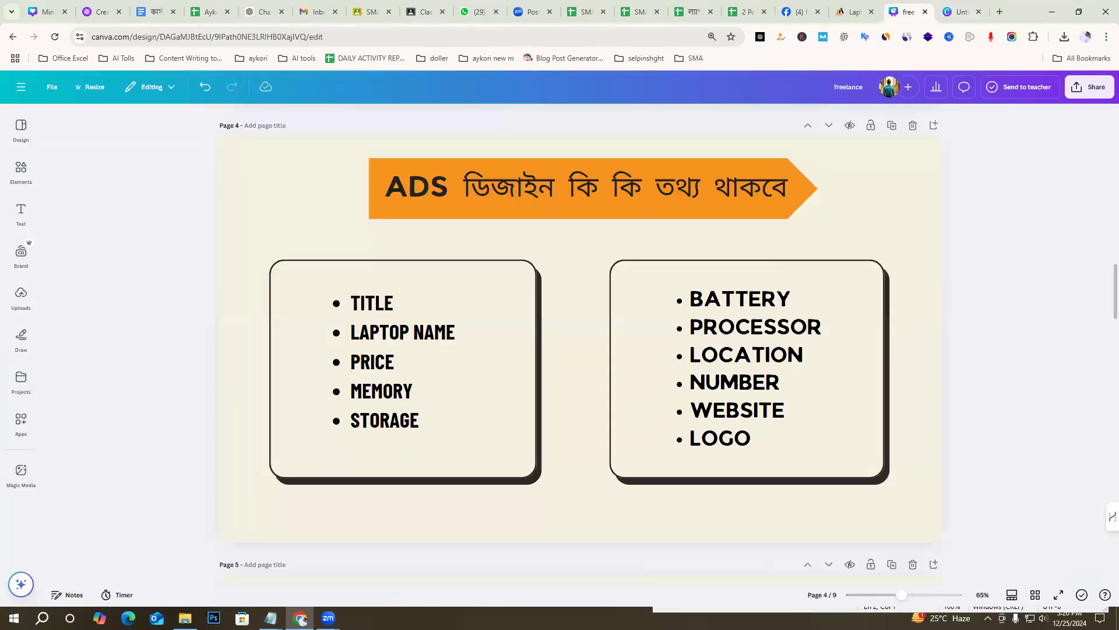
key("alt+Tab")
left_click(802, 9)
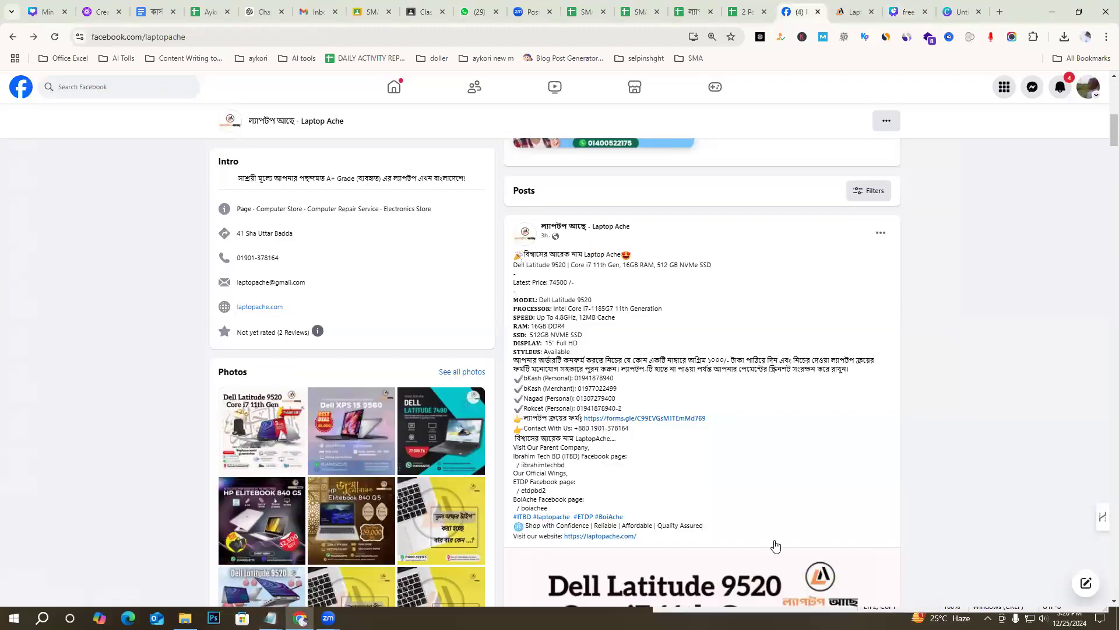
Write the headline "বাজারের সেরা মানের ল্যাপটপ" above the laptop name in the Notepad note, followed by a blank line
mouse_move(270, 618)
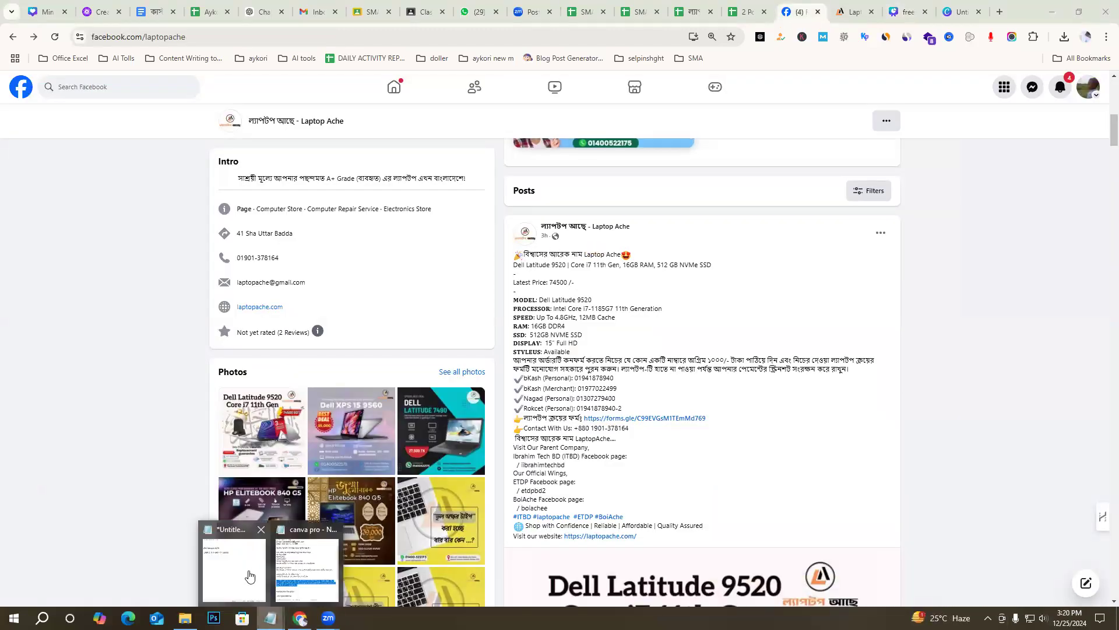
left_click(248, 569)
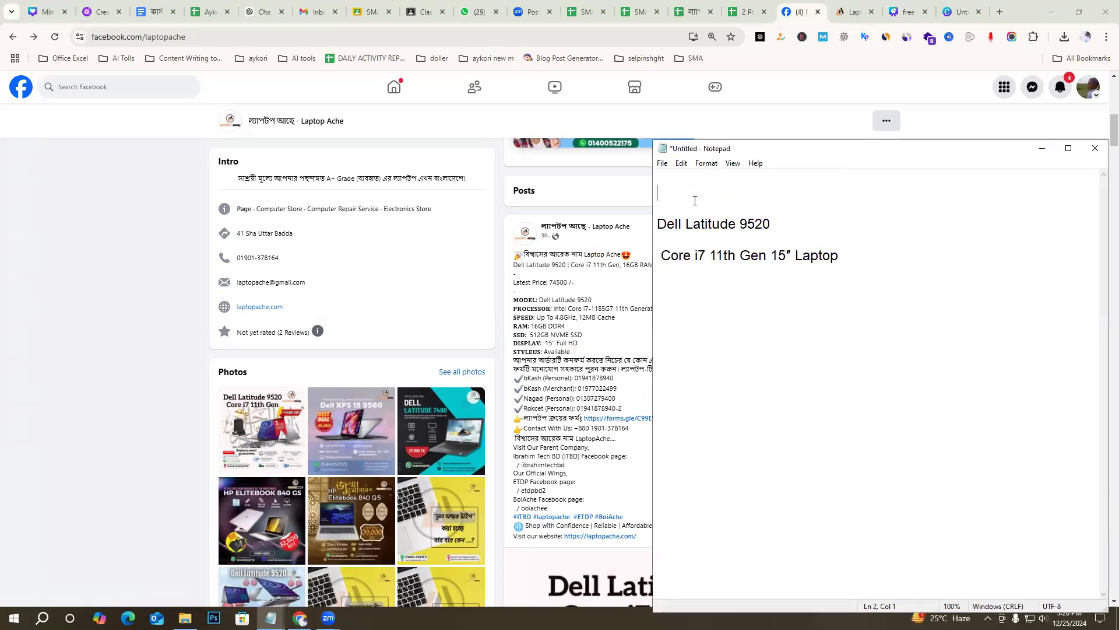
type("h")
key("BackSpace")
type("বাজারের সেরা মানের ")
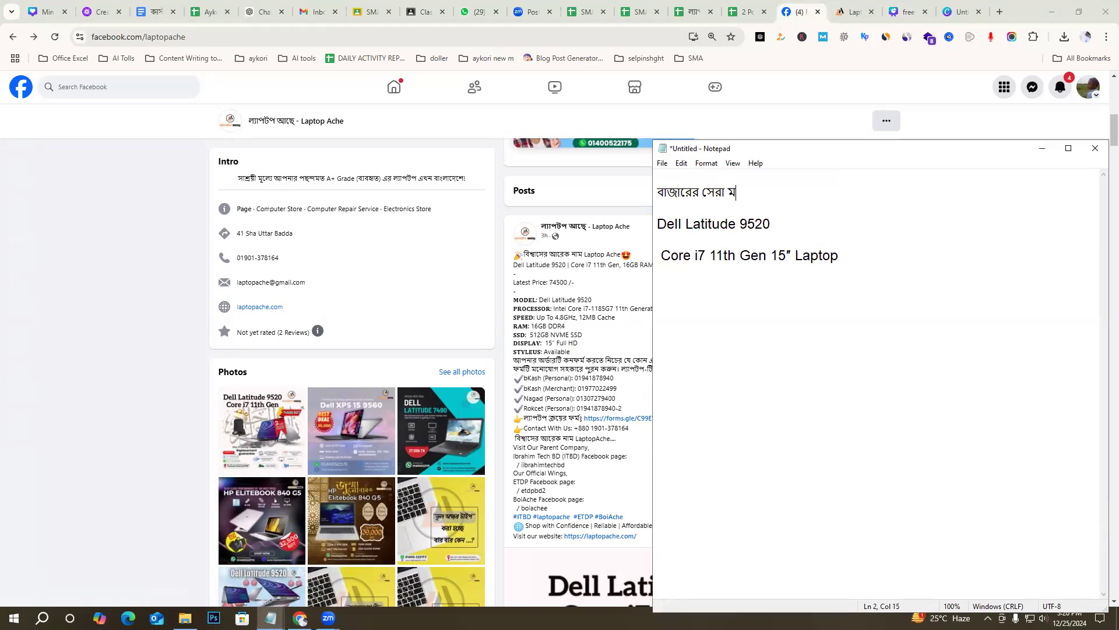
type("ল্যাপটপ")
key("Return")
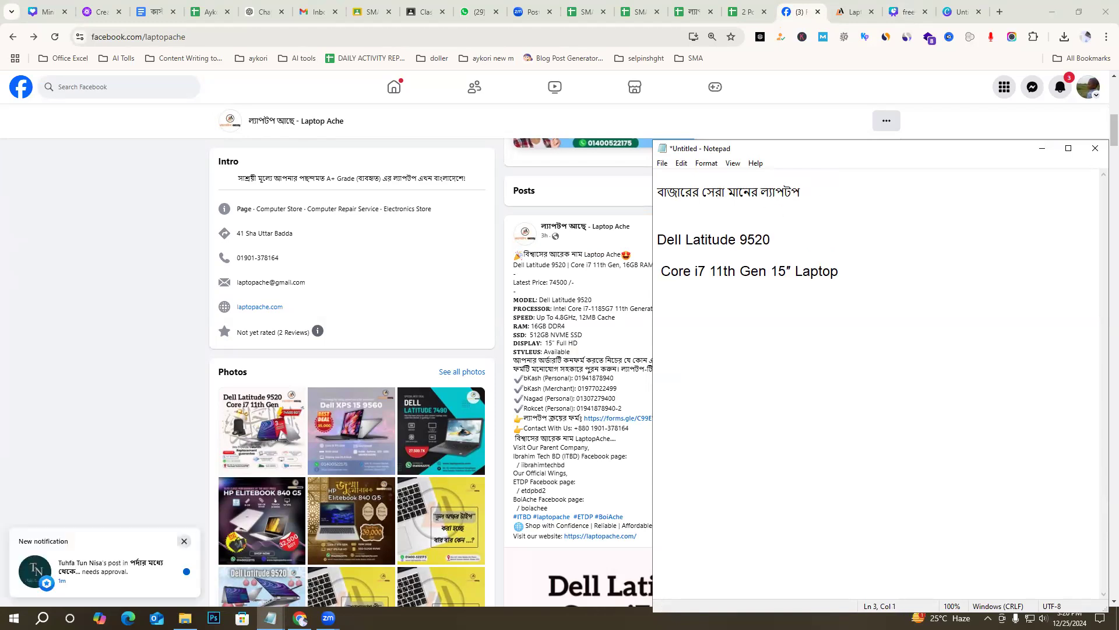
Delete the Bengali headline above the laptop name in the note
left_click_drag(655, 193, 688, 214)
left_click(688, 213)
left_click_drag(805, 194, 657, 193)
key("BackSpace")
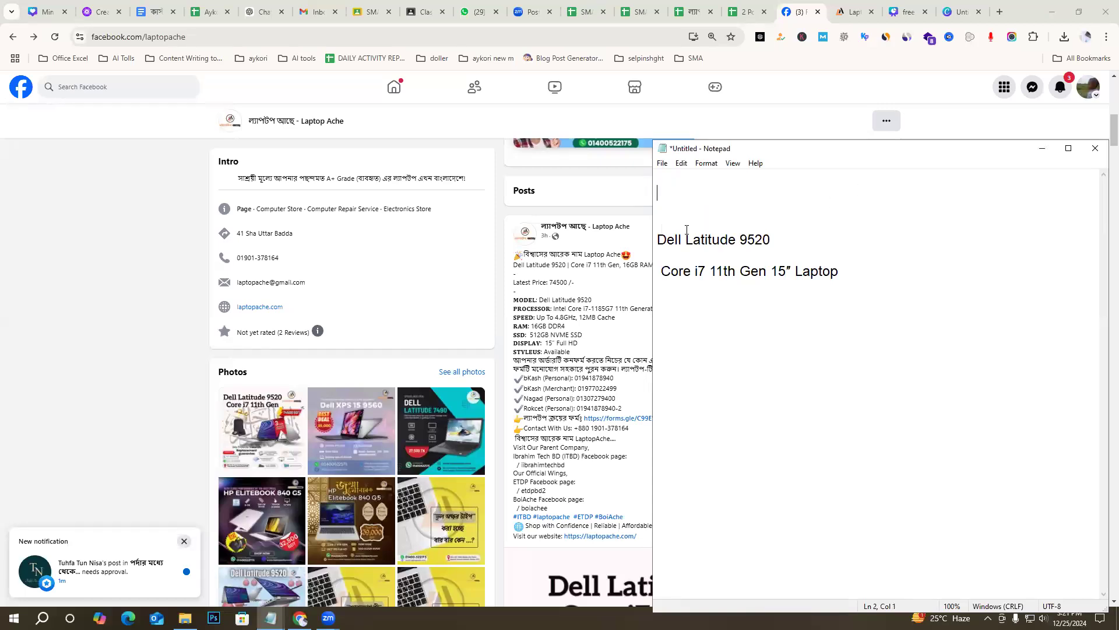
Remove the extra blank lines and rejoin the laptop name and its Core i7 specification into one title line
left_click(663, 214)
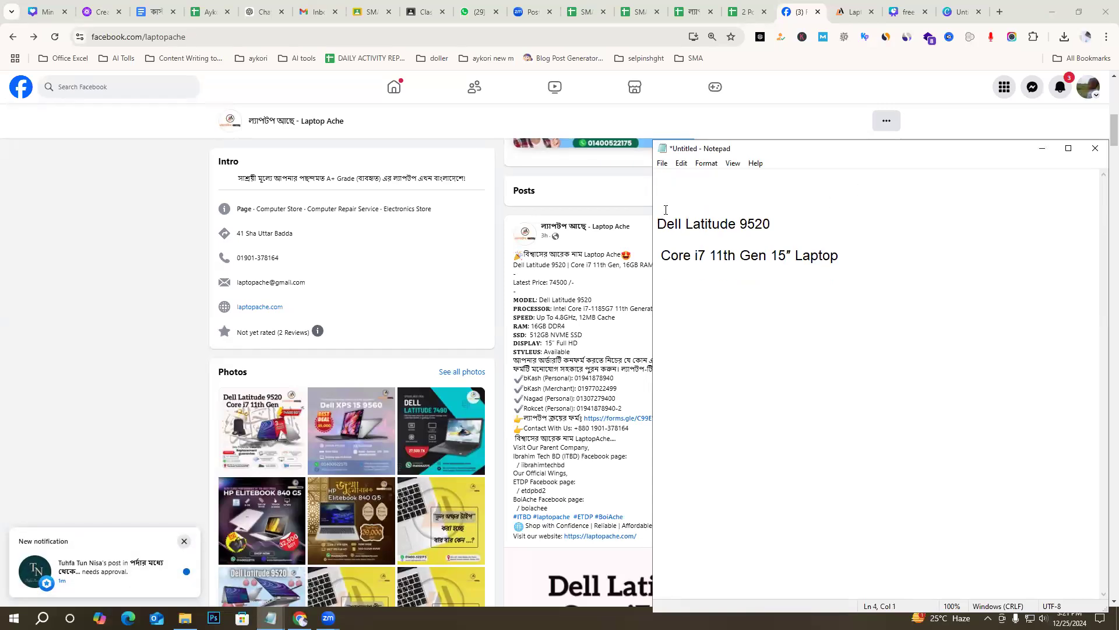
key("BackSpace")
key("BackSpace")
key("BackSpace")
key("BackSpace")
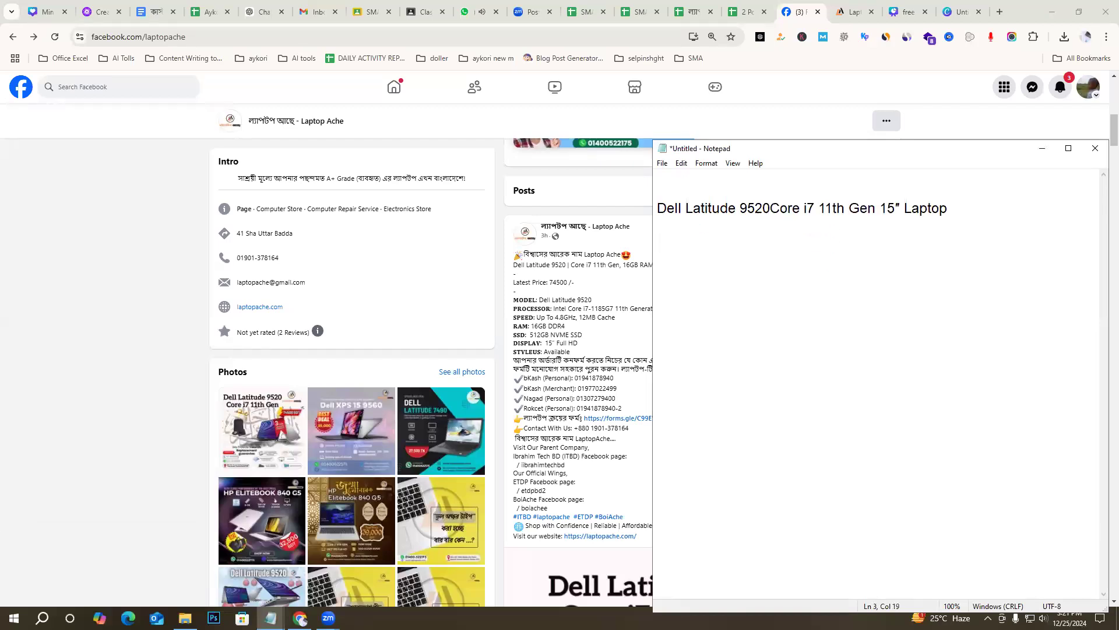
left_click(1014, 213)
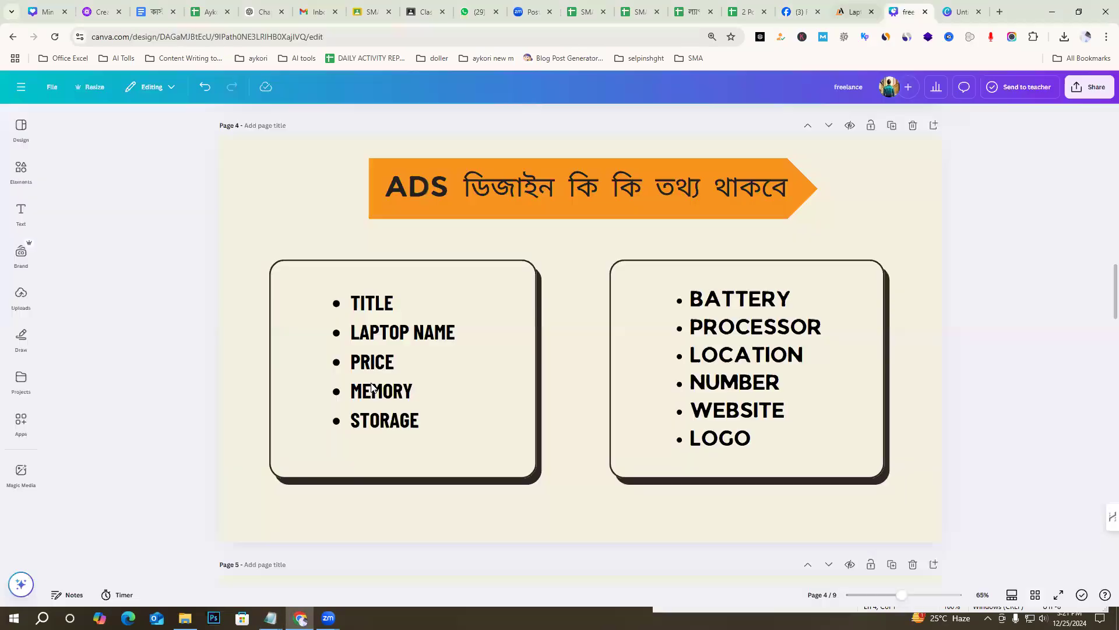
Copy the current price 74500 from the Dell Latitude 9520 product page into the note below the laptop title
left_click(885, 13)
left_click(859, 6)
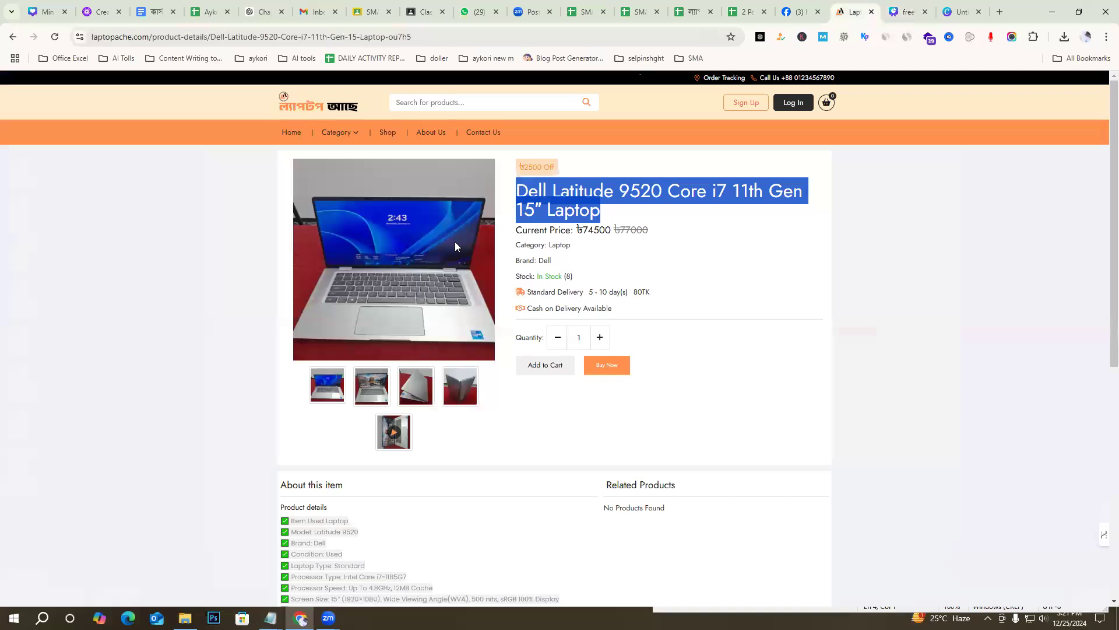
left_click(585, 230)
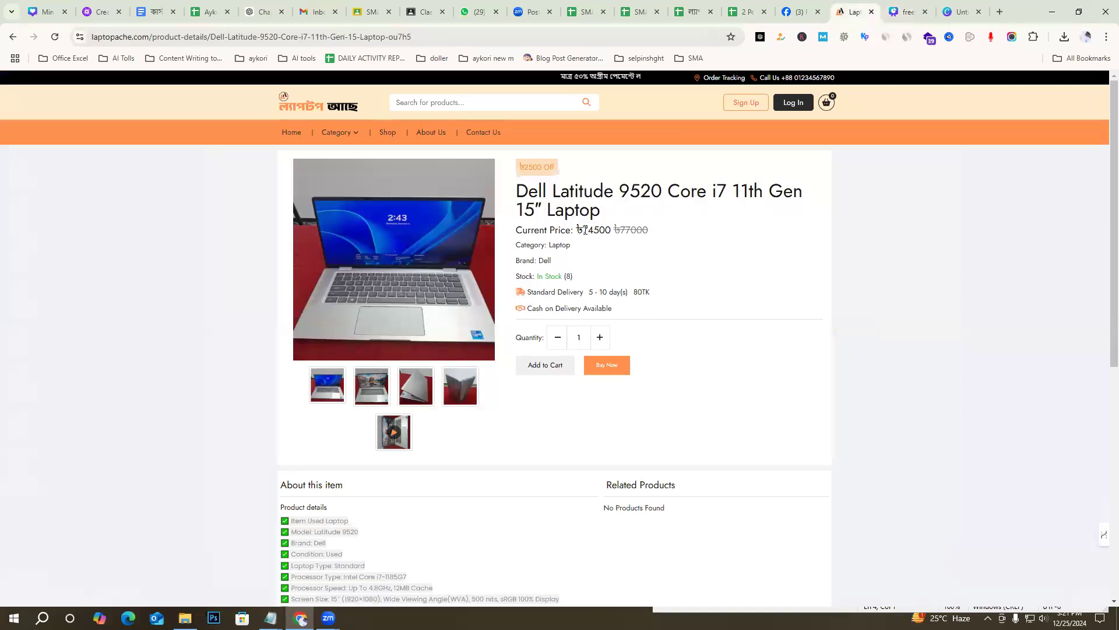
left_click_drag(610, 231, 583, 231)
key("ctrl+c")
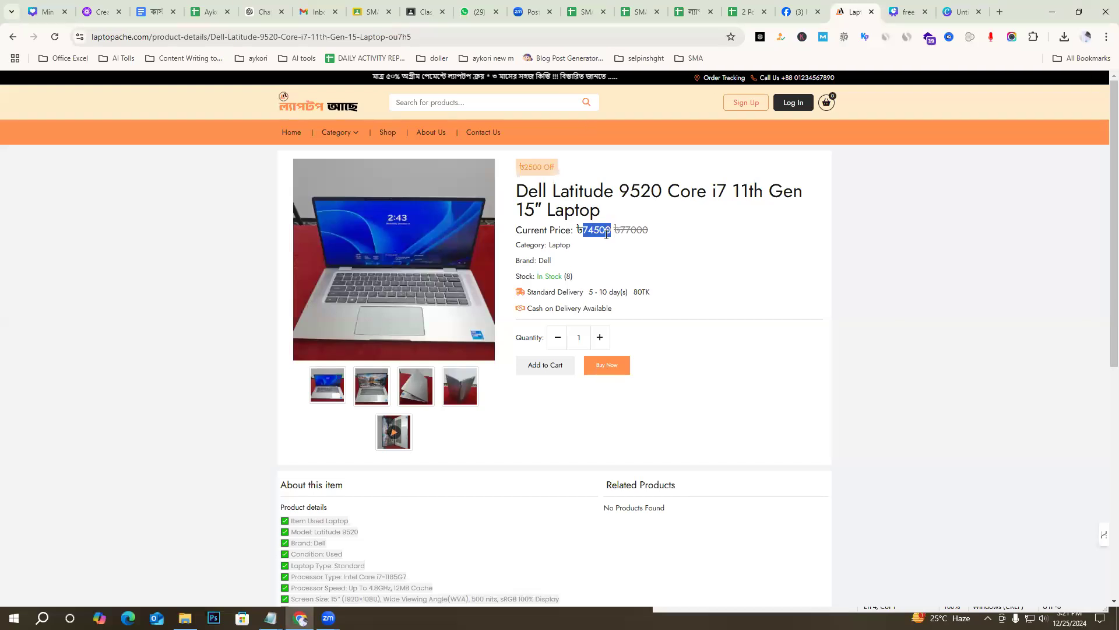
mouse_move(270, 618)
left_click(233, 550)
key("ctrl+v")
Move the price 74500 down to leave a blank line under the laptop title and put the label "Price" before it
key("Home")
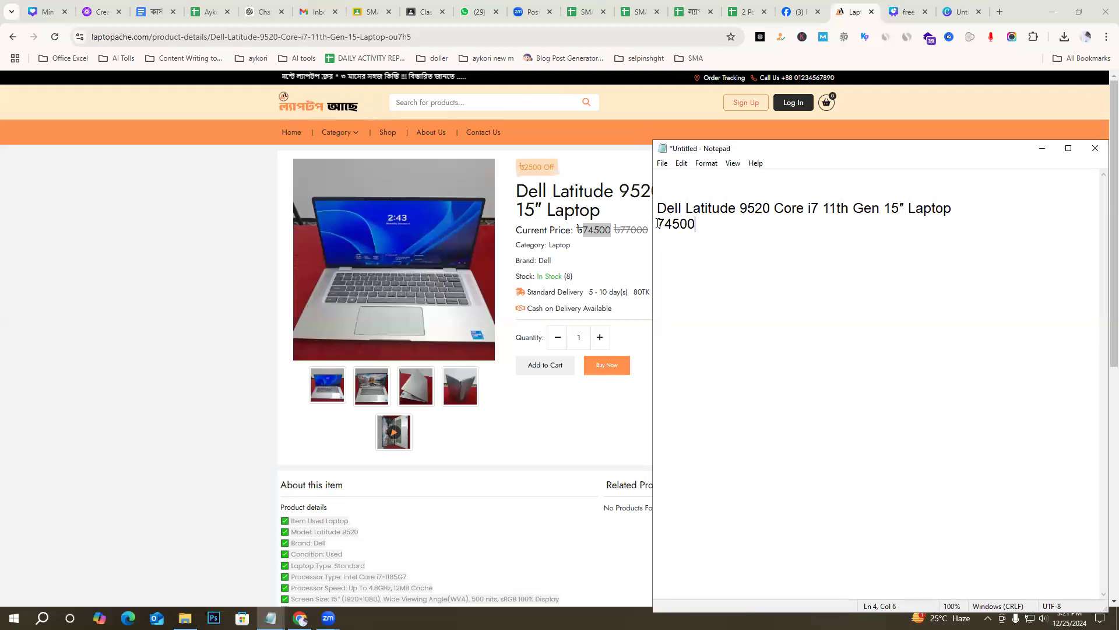
key("Return")
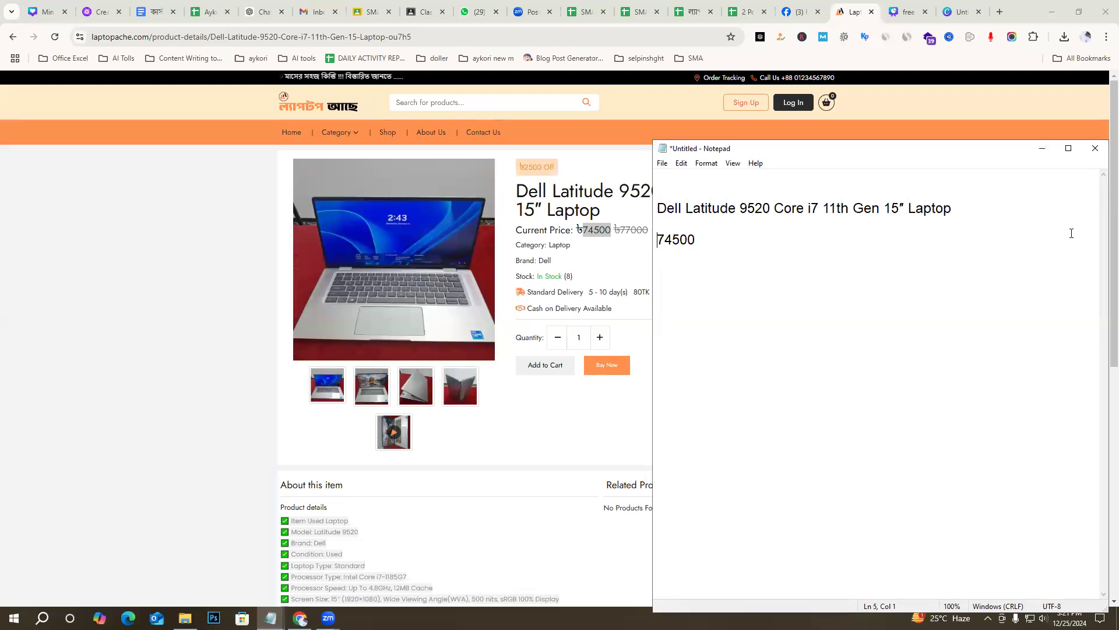
type("৳")
key("BackSpace")
type("Price")
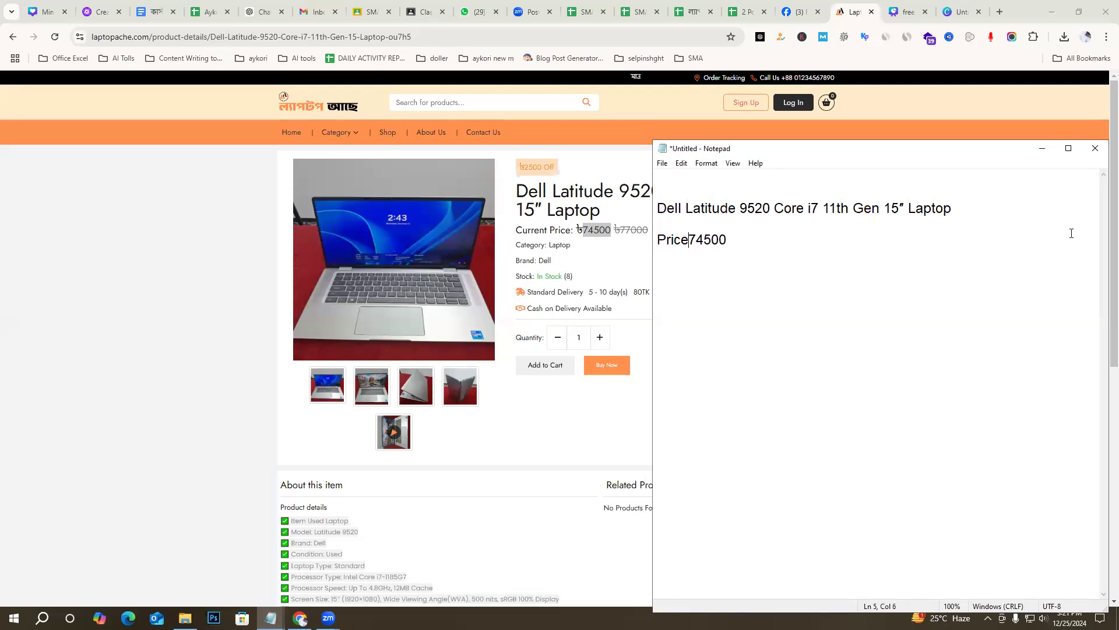
Check the ad information checklist in the Canva presentation for the item after the price, and return to the Notepad note
left_click(907, 12)
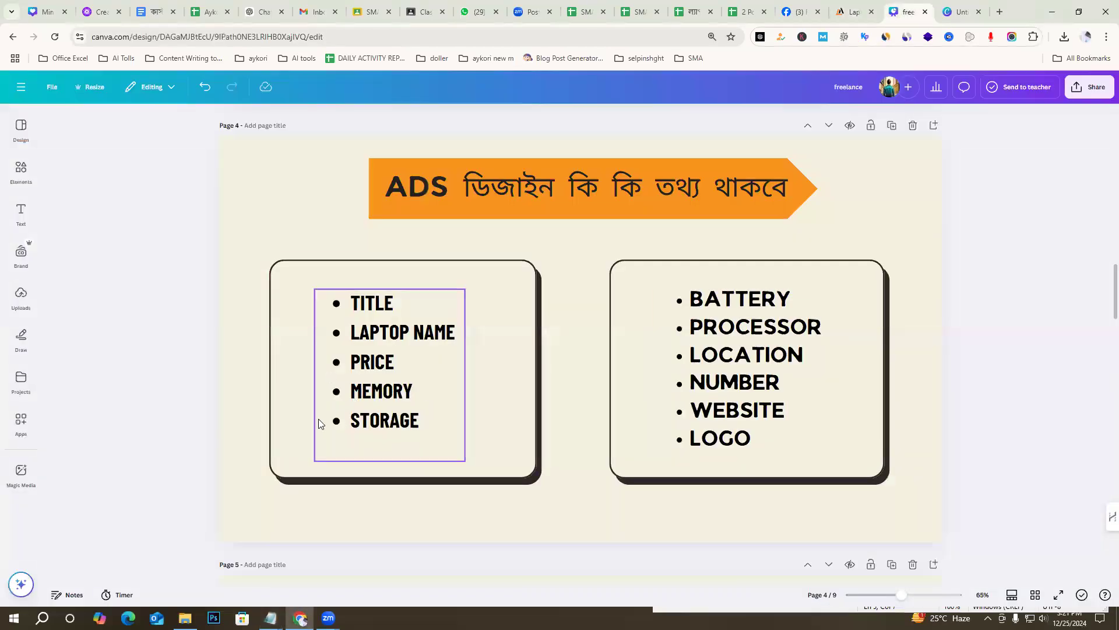
left_click(850, 10)
scroll(503, 450, "down", 3)
scroll(725, 221, "up", 5)
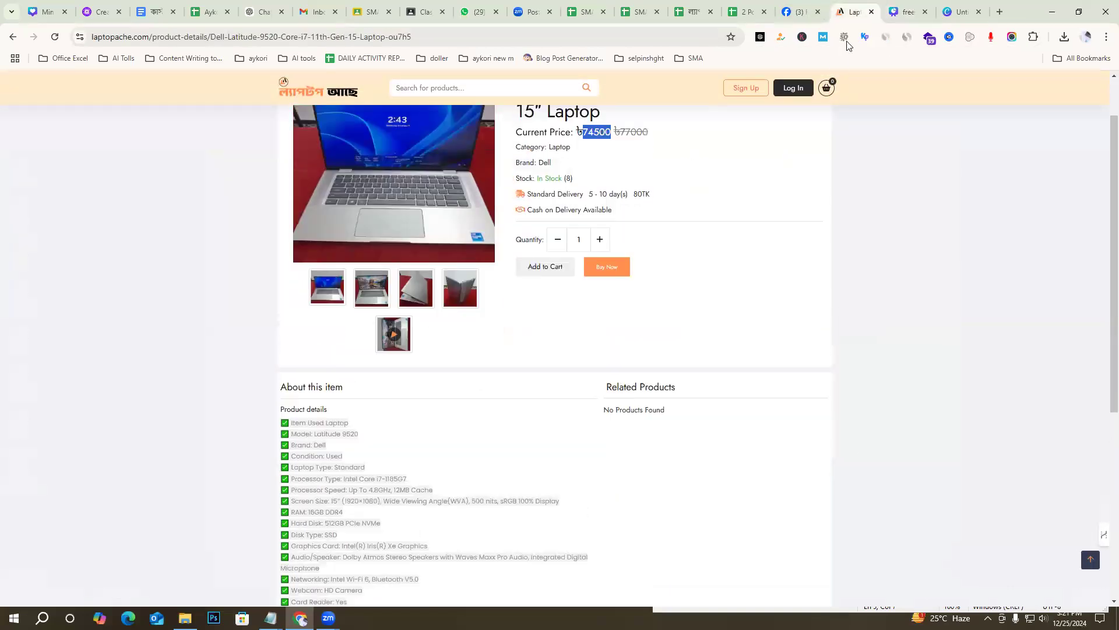
left_click(908, 12)
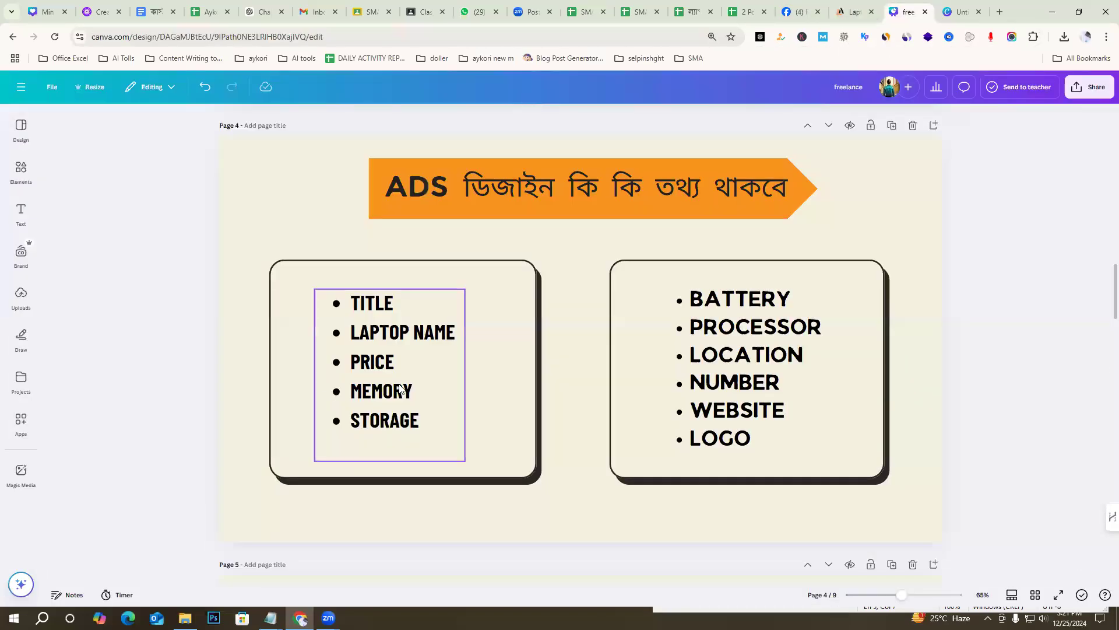
left_click(358, 393)
double_click(357, 393)
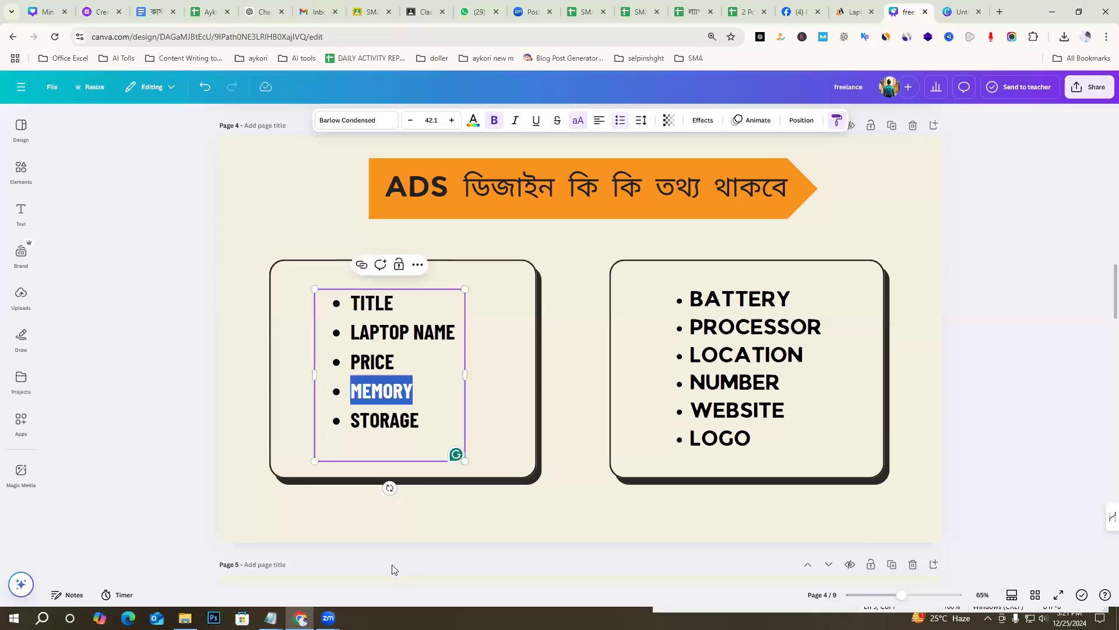
left_click(269, 618)
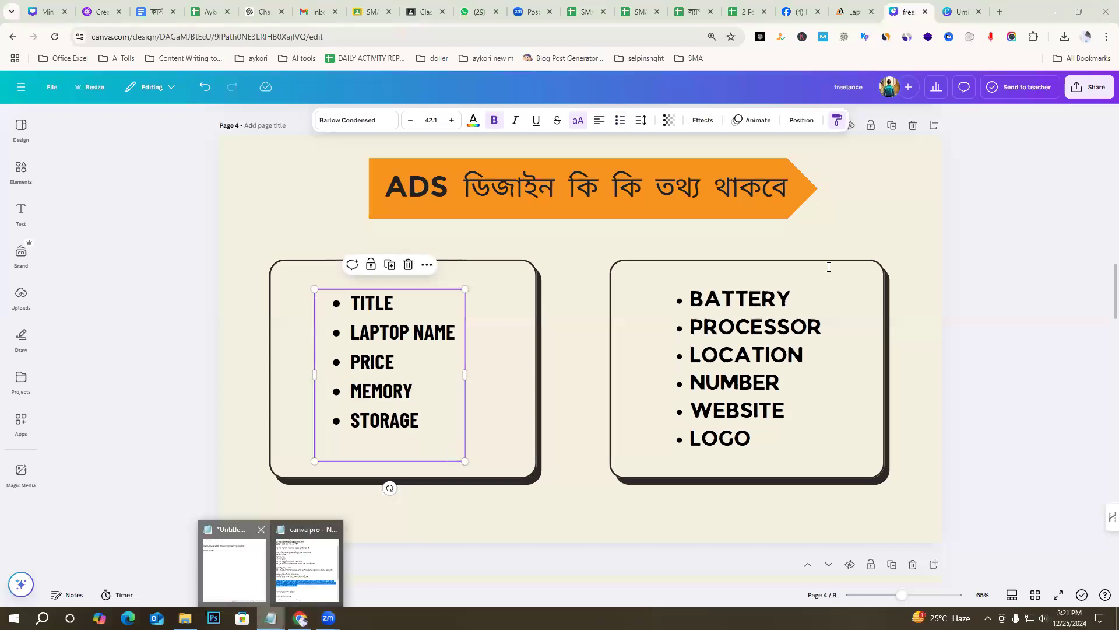
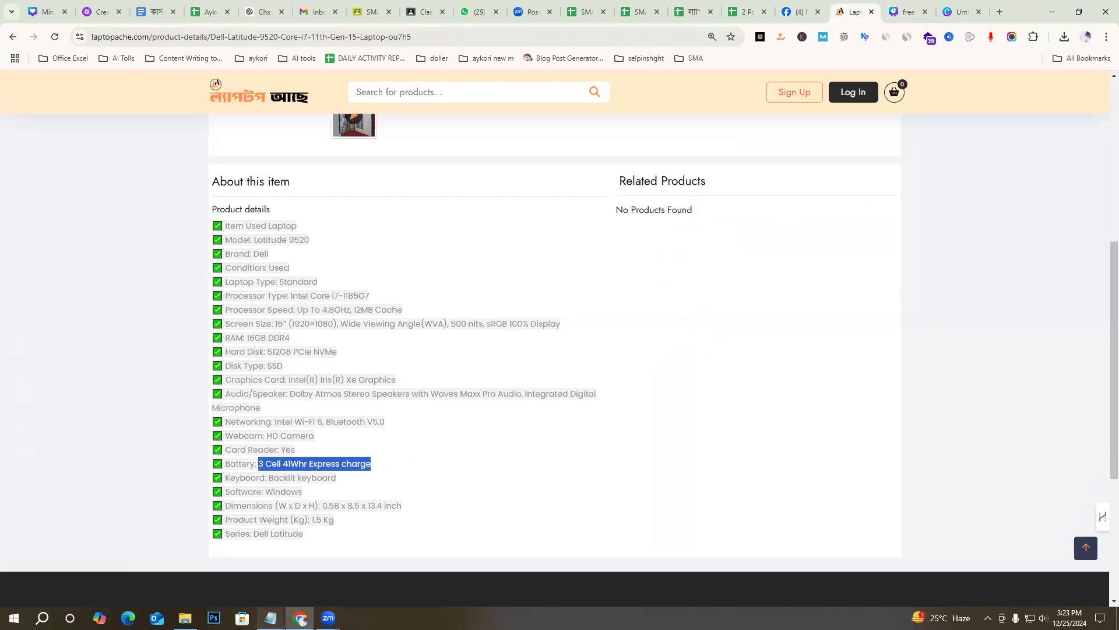
Paste the battery specification "3 Cell 41Whr Express charge" after the Battery label in the Notepad note
left_click(270, 618)
left_click(249, 569)
type("3 Cell 41Whr Express charge")
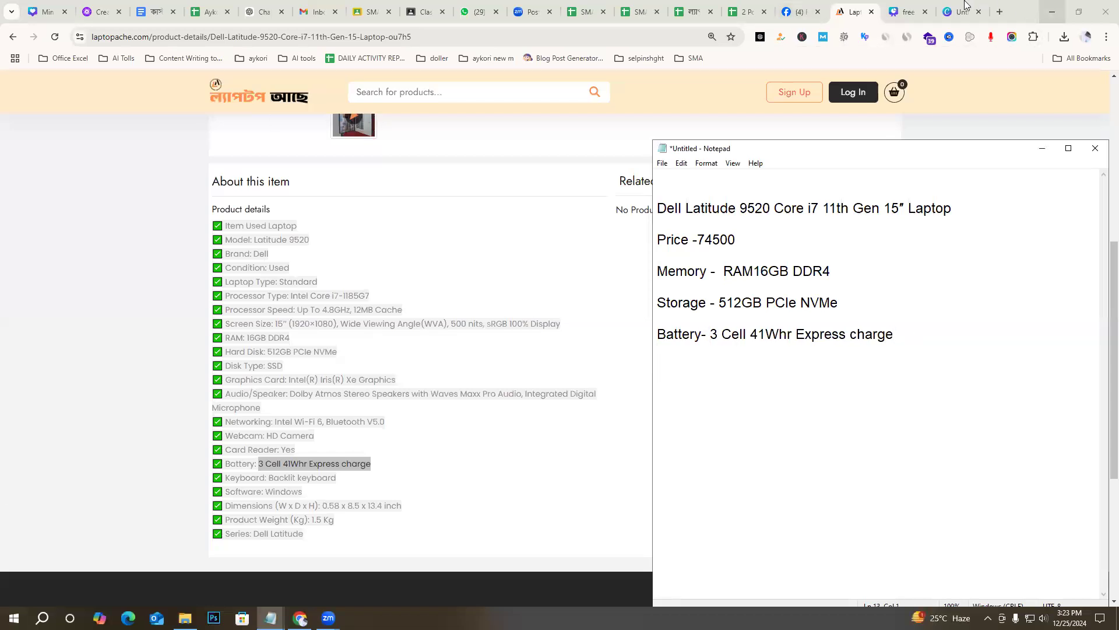
Copy "Processor Type: Intel Core i7-1185G7" from the product details into the Notepad note below the battery line
left_click(907, 12)
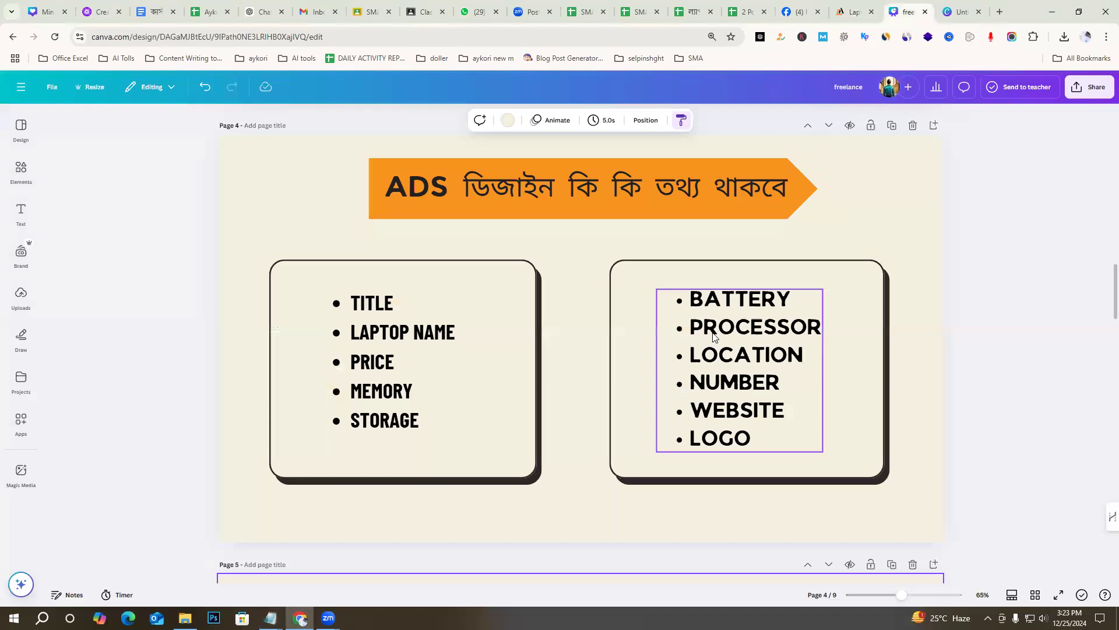
left_click(851, 11)
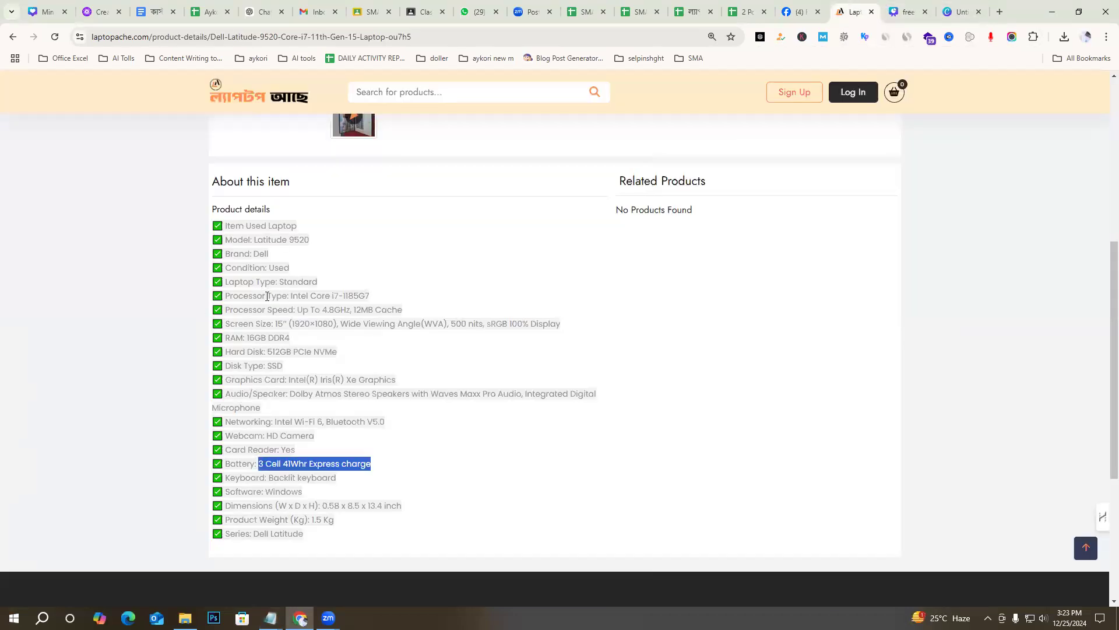
left_click_drag(292, 296, 377, 302)
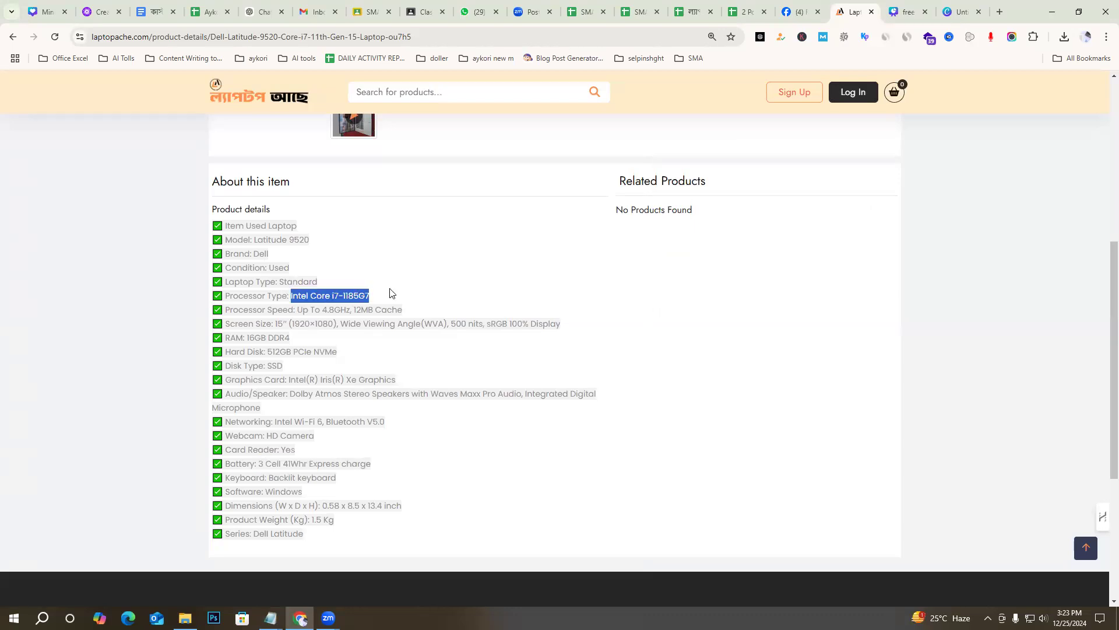
left_click(303, 298)
left_click_drag(225, 295, 367, 293)
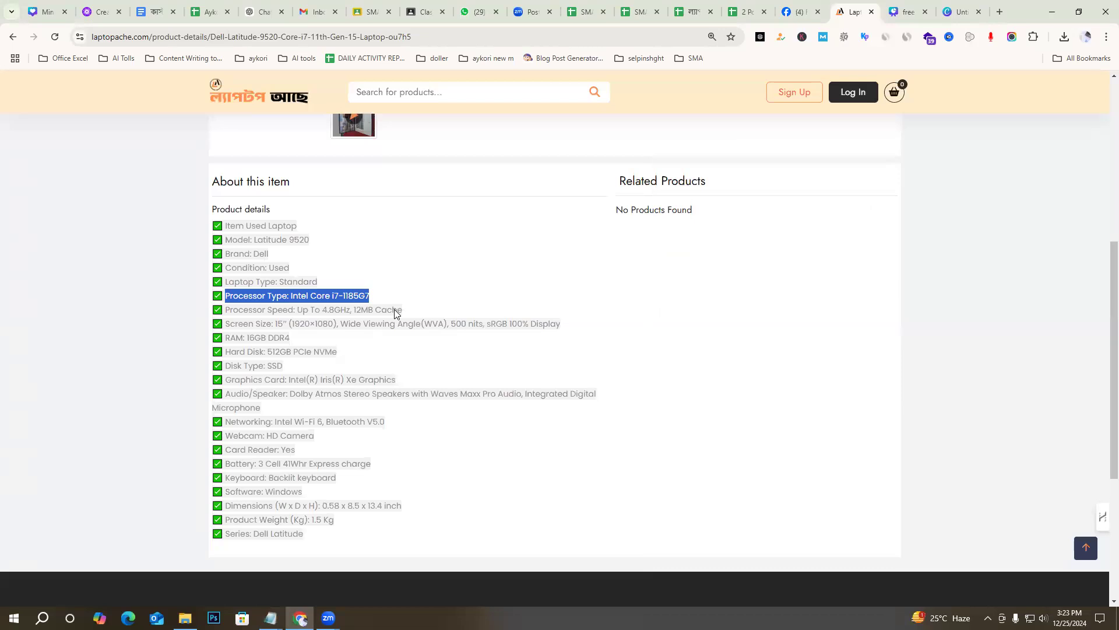
left_click(236, 589)
type("Processor Type: Intel Core i7-1185G7")
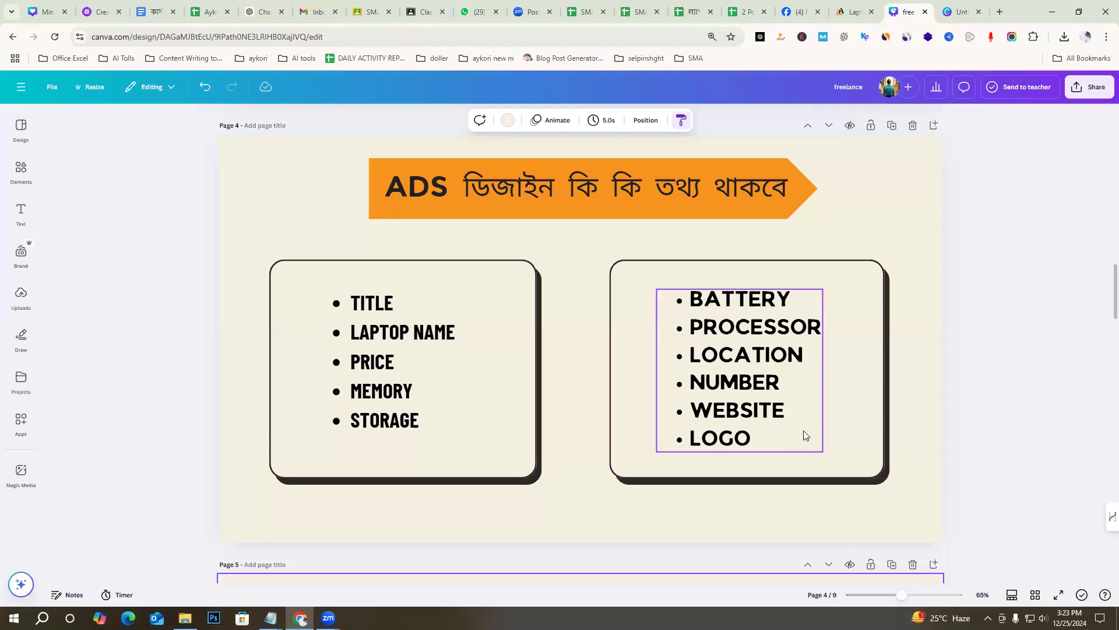
left_click(854, 11)
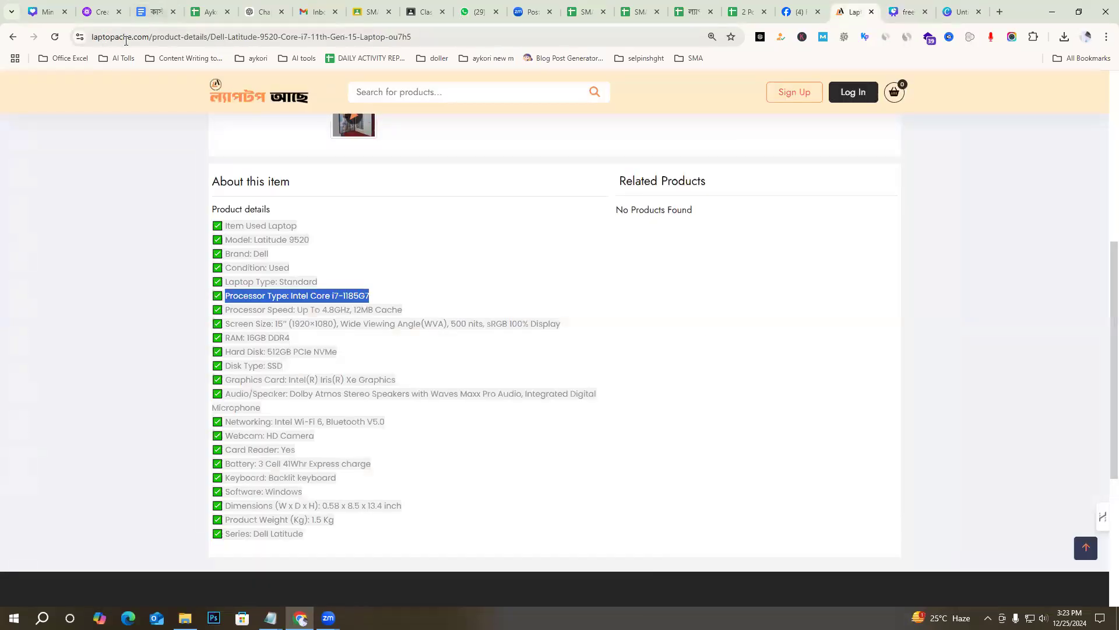
left_click_drag(149, 40, 82, 40)
key("ctrl+c")
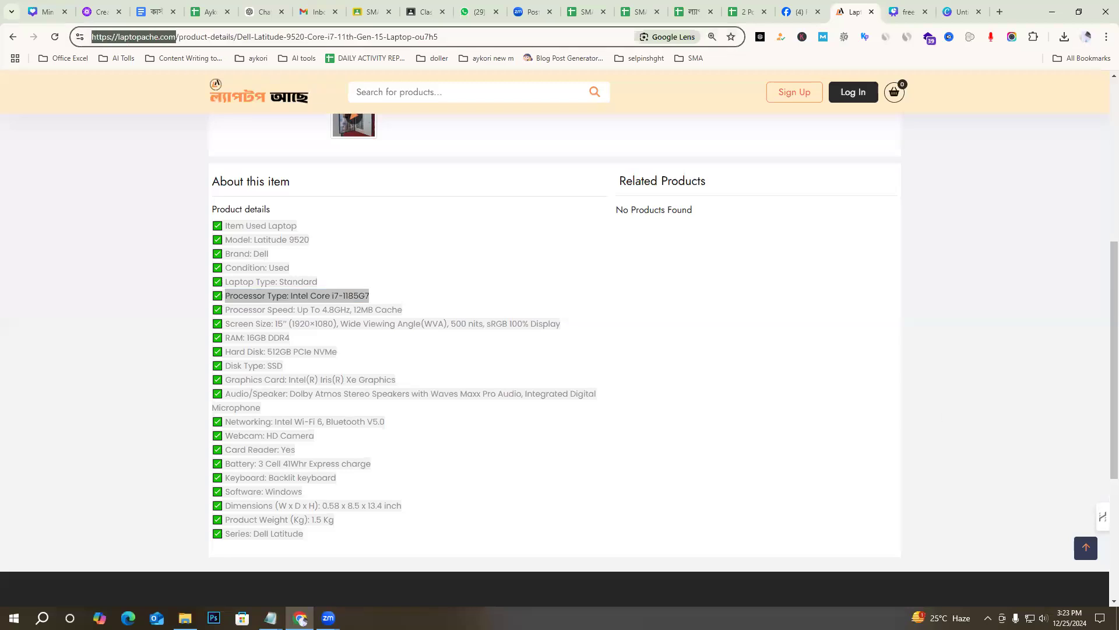
mouse_move(269, 593)
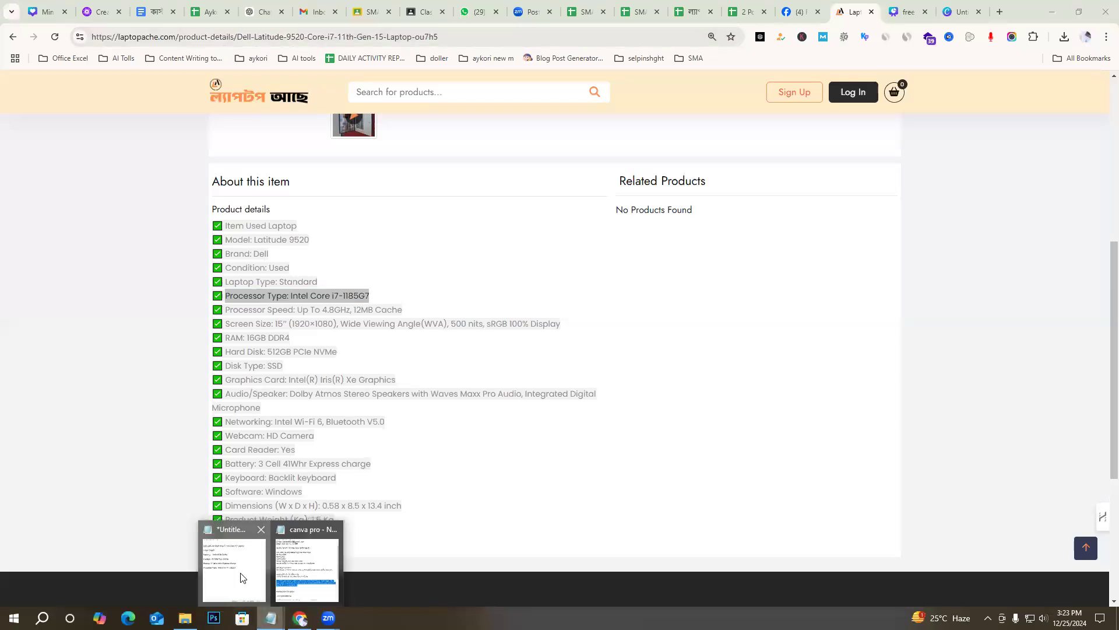
left_click(244, 578)
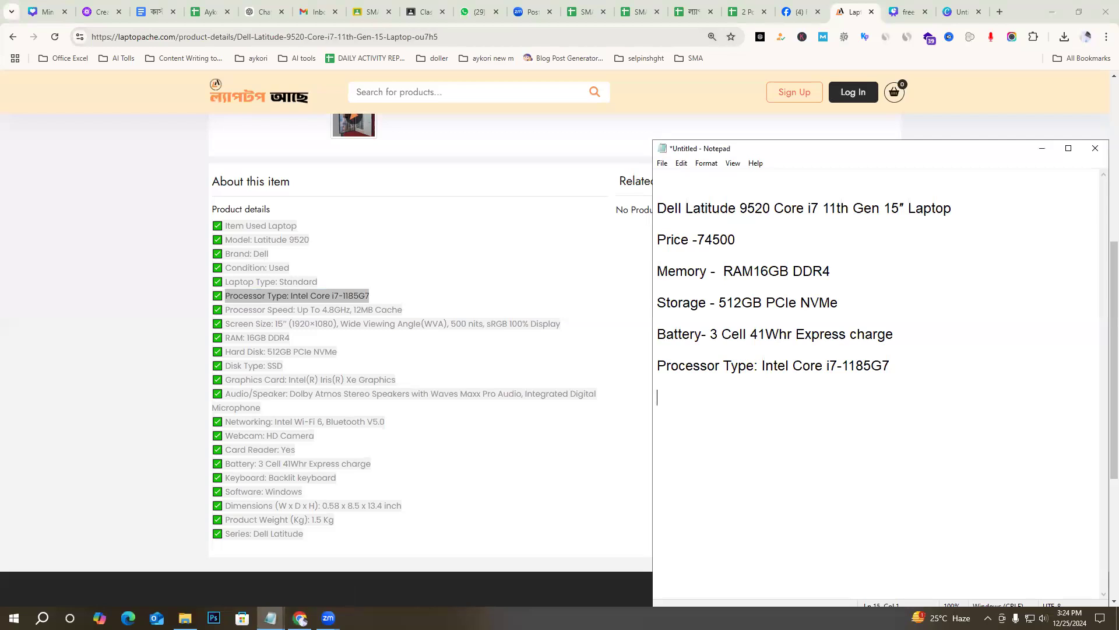
key("ctrl+v")
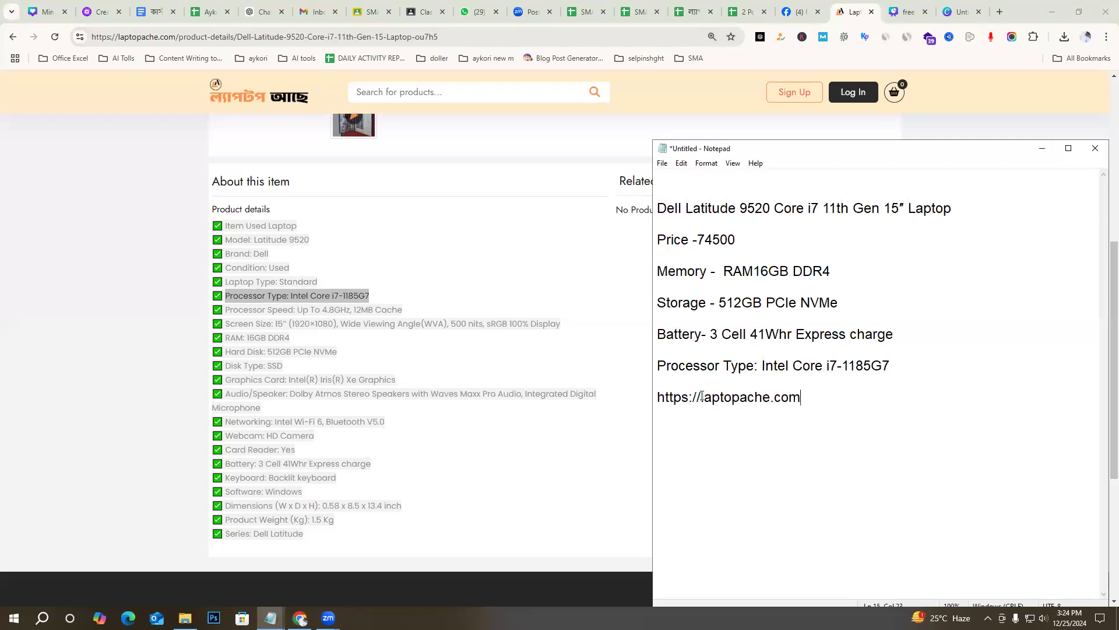
Review the ad checklist in Canva and look for the shop's contact details in the website footer and on its Contact Us page
left_click(921, 7)
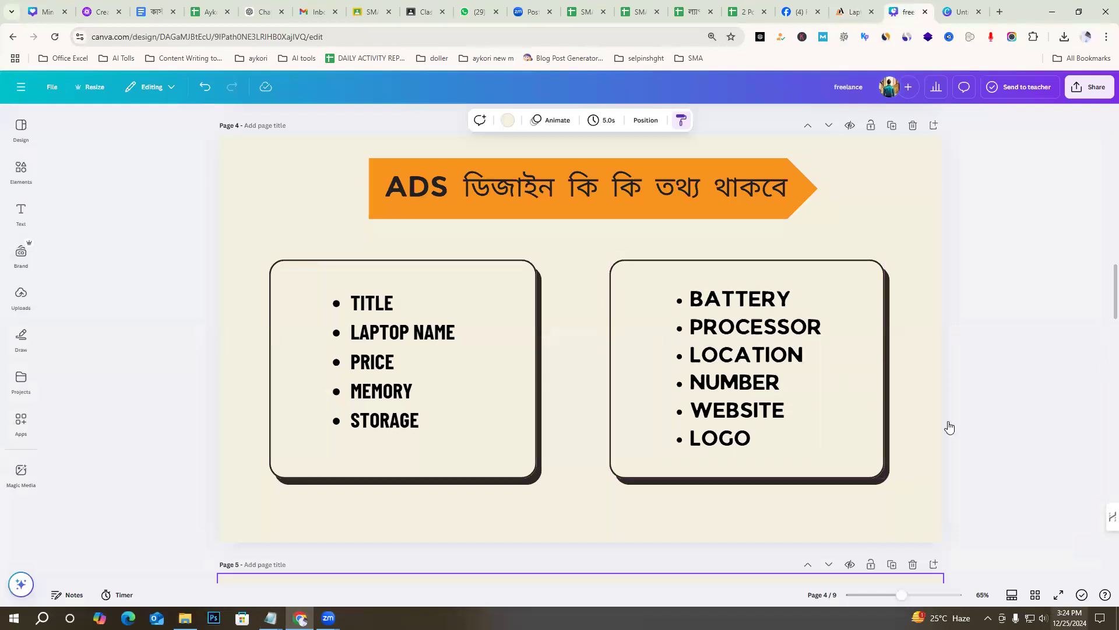
left_click(856, 12)
scroll(933, 426, "down", 5)
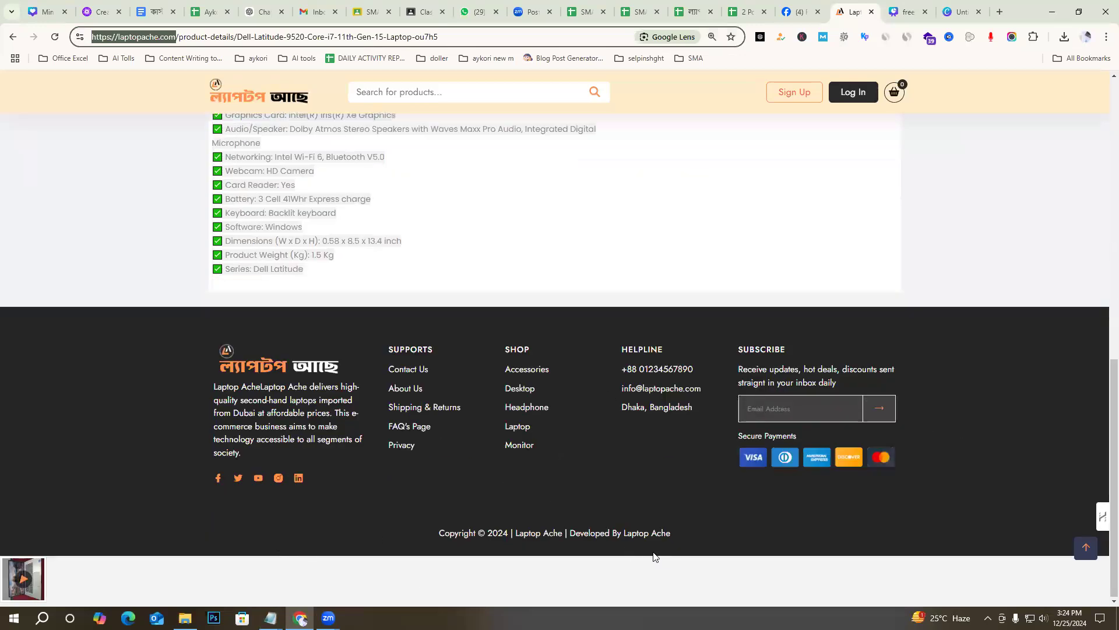
scroll(653, 557, "up", 10)
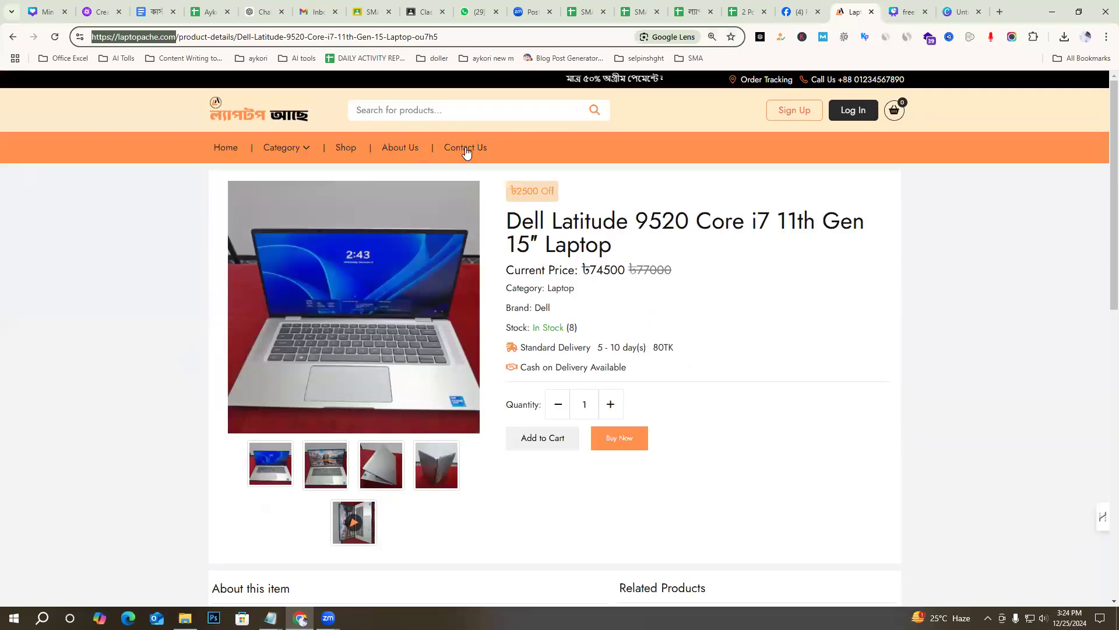
left_click(466, 149)
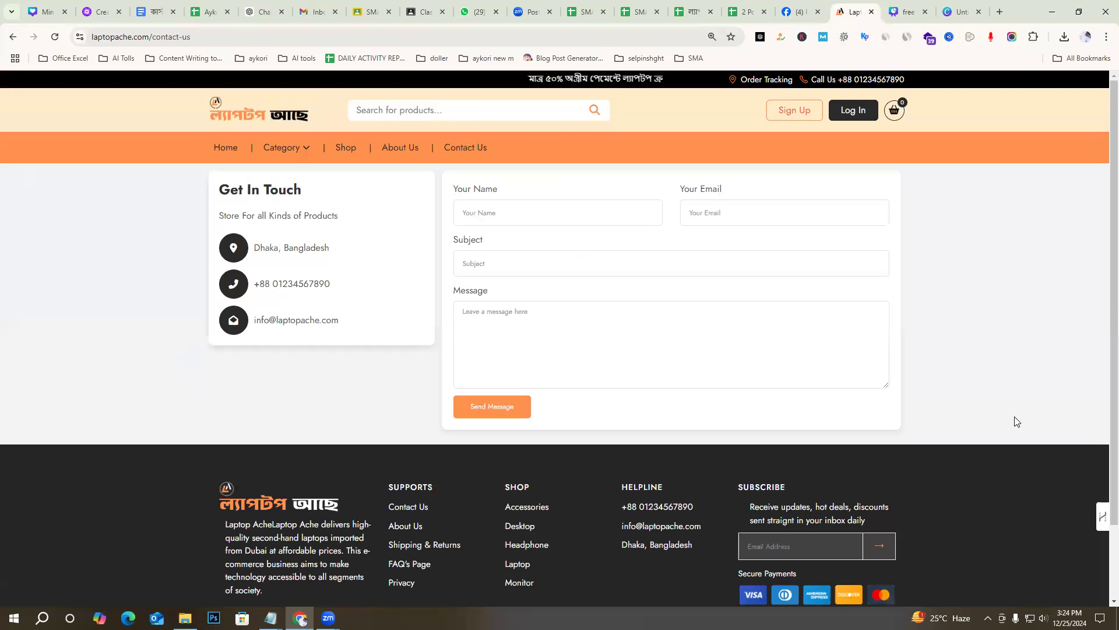
Examine the Laptop Ache Facebook page's cover and Intro section for the shop's address and phone number
key("ctrl+shift+Tab")
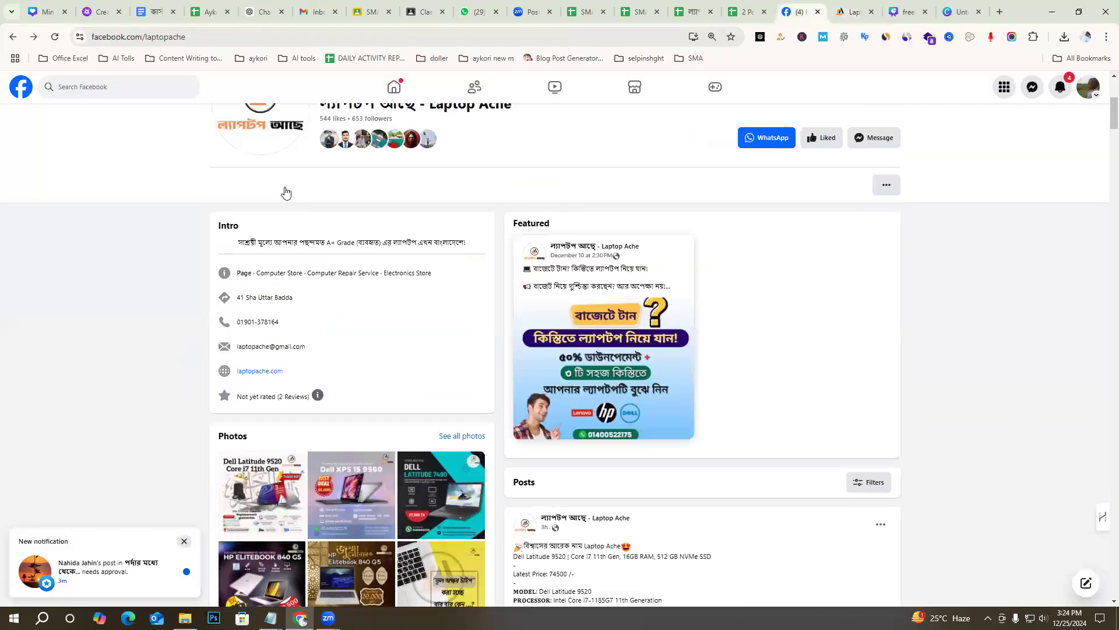
scroll(340, 264, "up", 5)
scroll(604, 412, "down", 5)
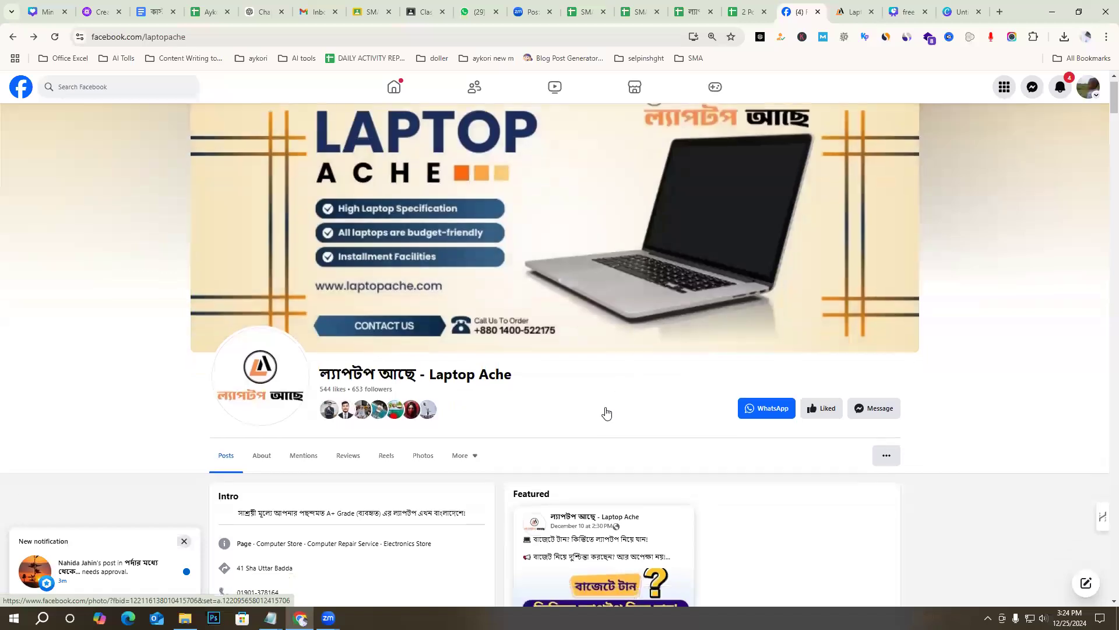
scroll(274, 320, "up", 1)
triple_click(267, 362)
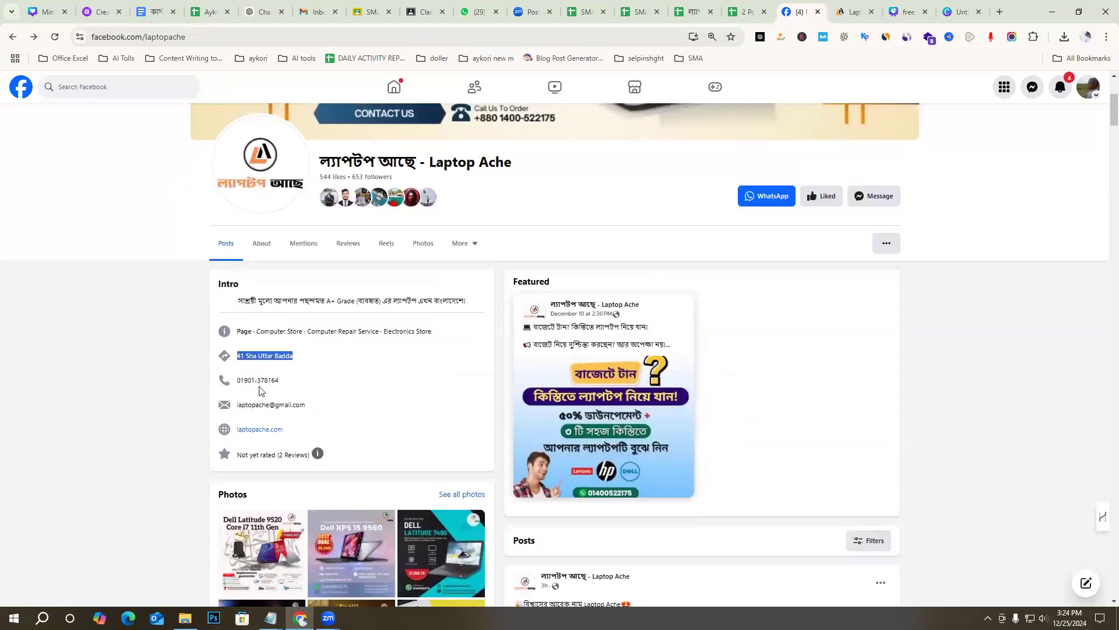
scroll(617, 311, "up", 3)
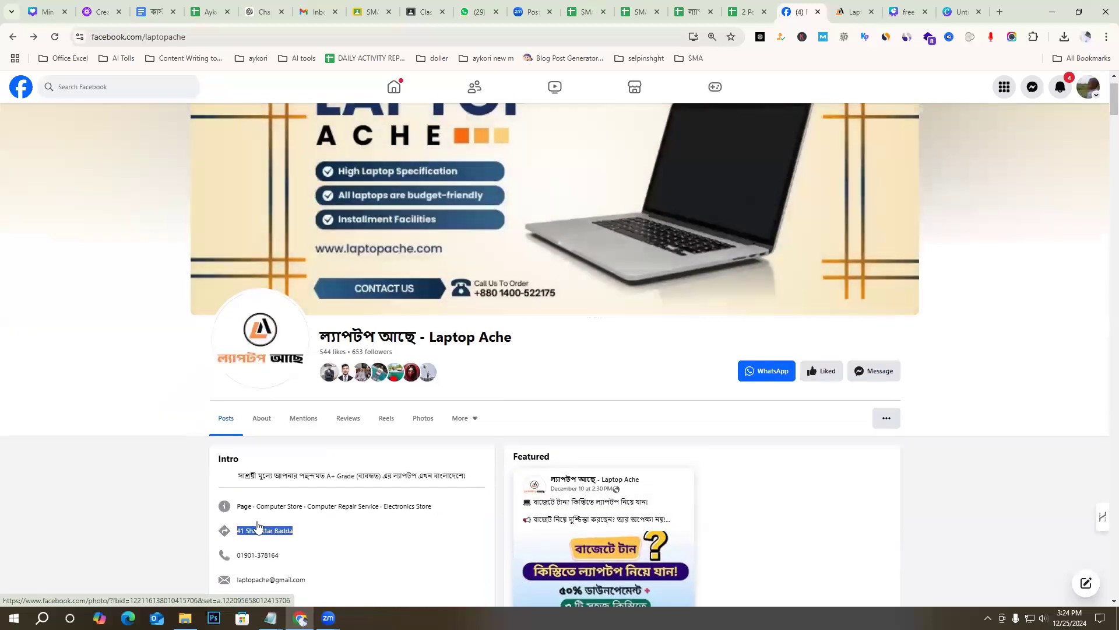
scroll(318, 450, "down", 1)
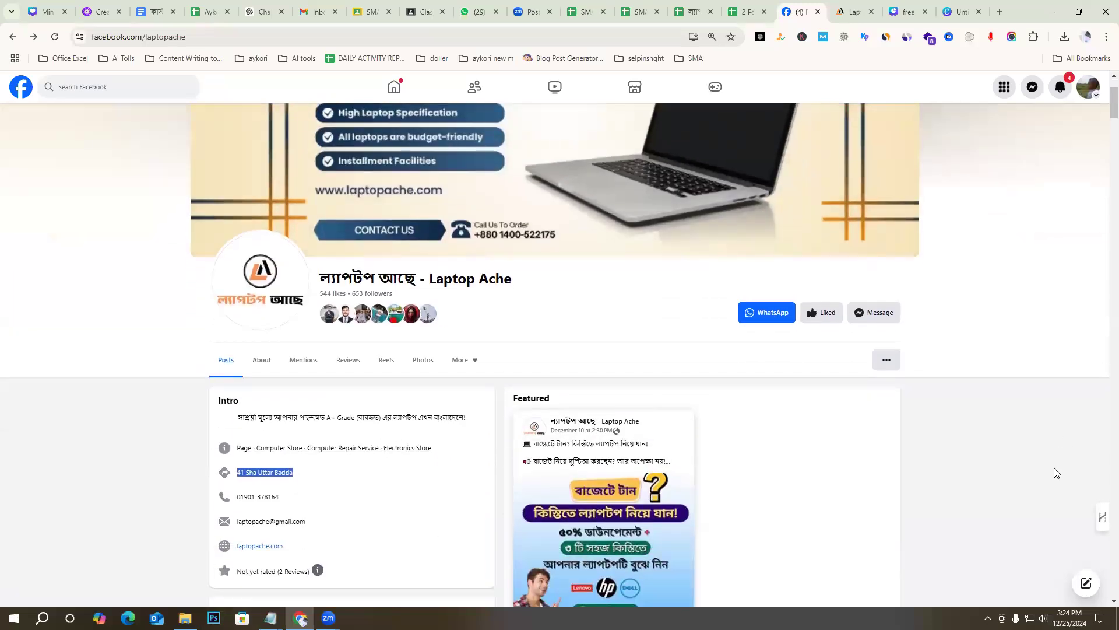
Copy the contact number line from page 8 of the Canva presentation into the Notepad note below the website address
left_click(853, 12)
key("ctrl+Tab")
scroll(960, 391, "down", 15)
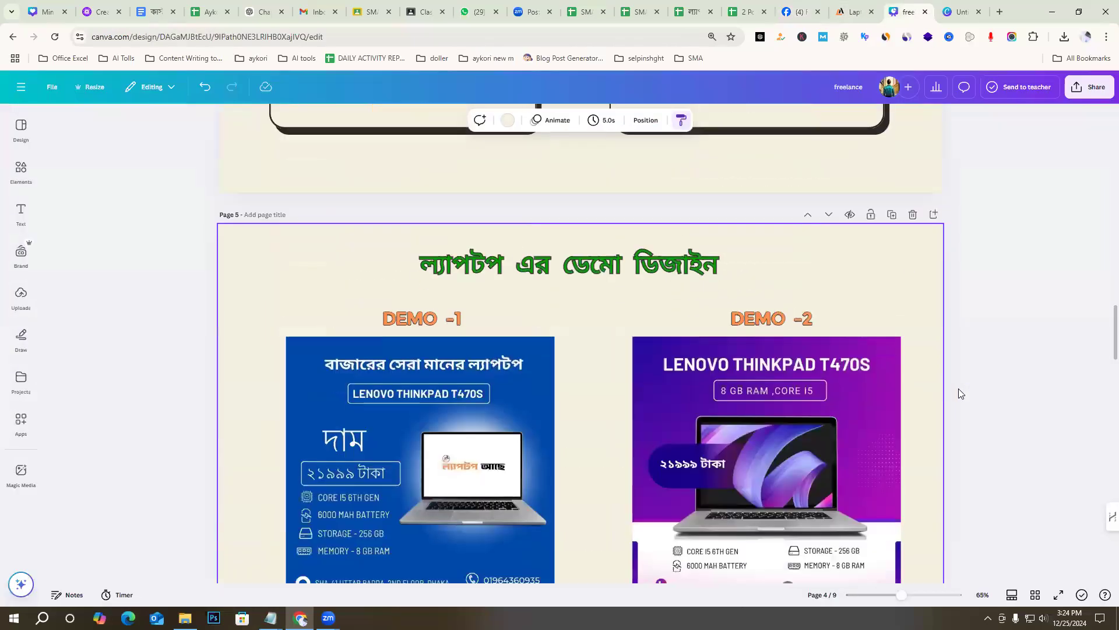
scroll(951, 414, "down", 12)
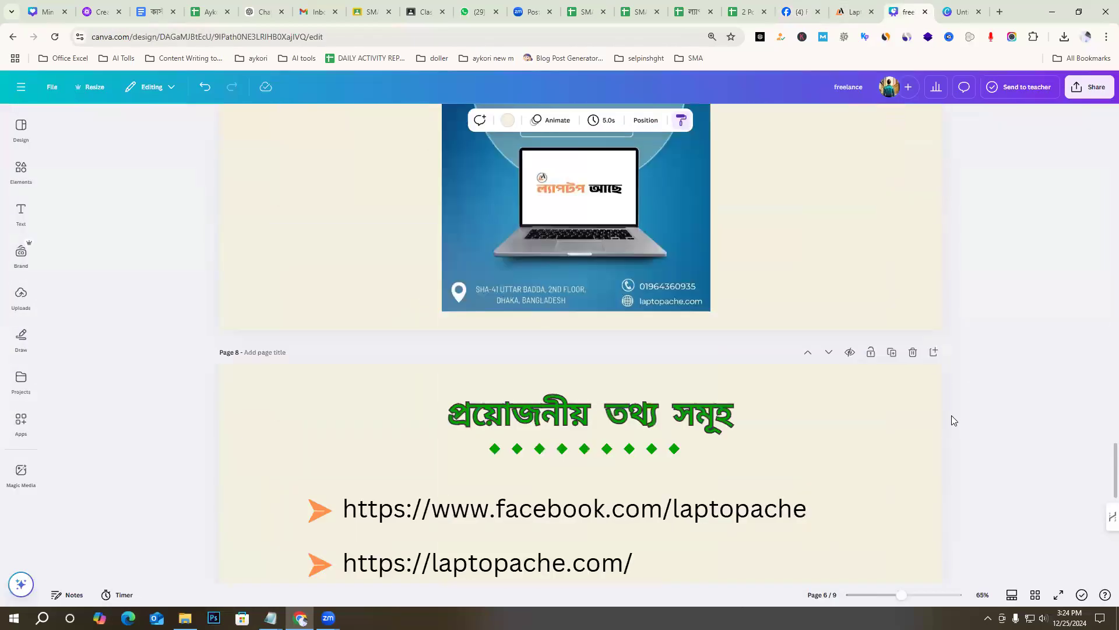
left_click(476, 328)
double_click(475, 328)
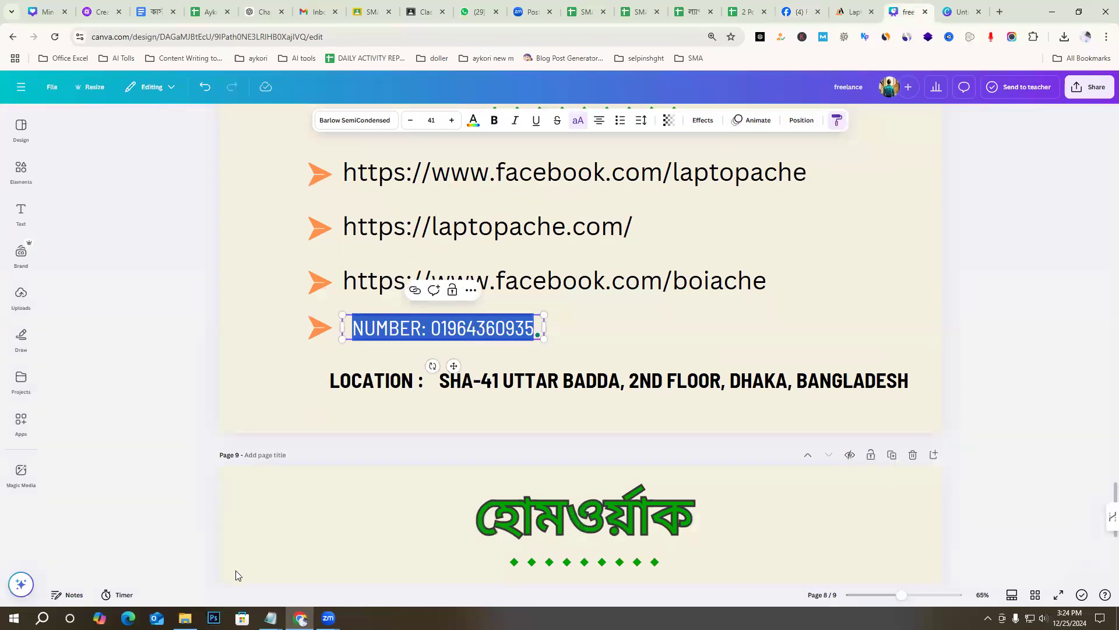
left_click(270, 618)
left_click(233, 560)
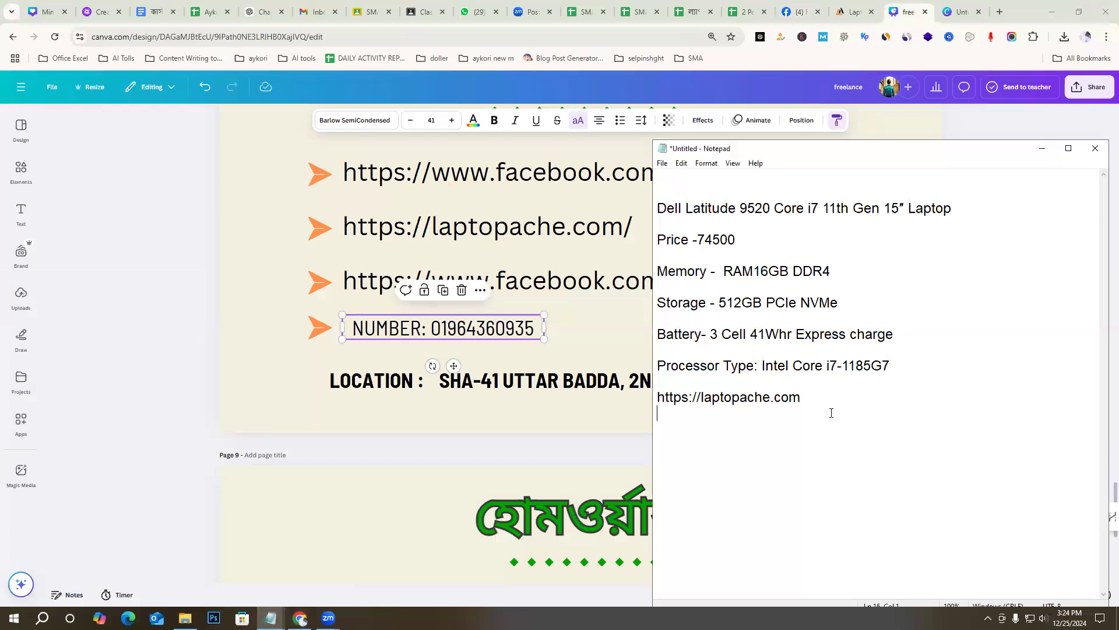
key("ctrl+v")
Copy the shop's address line from page 8 of the Canva presentation into the Notepad note below the number, prefixed with "location :"
left_click(585, 395)
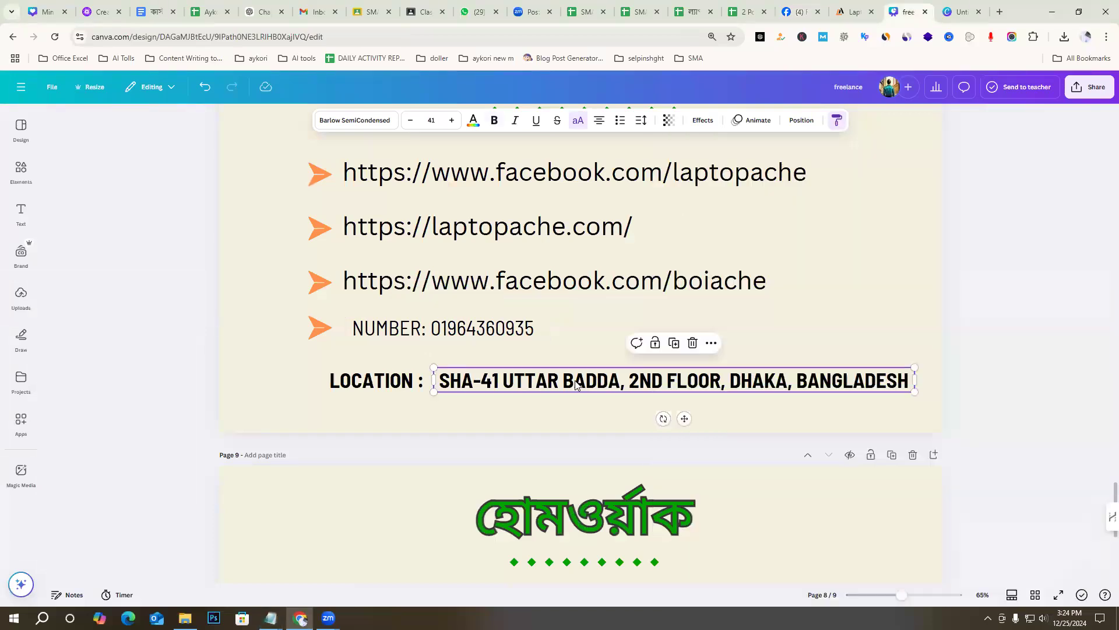
double_click(579, 383)
left_click(386, 382, "shift")
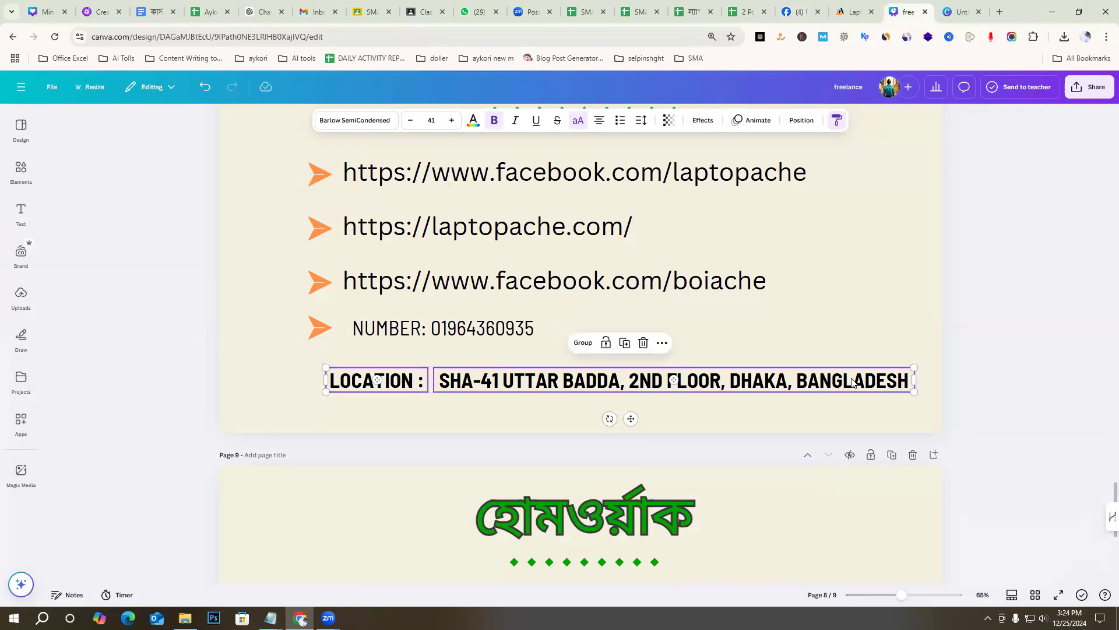
left_click(1001, 384)
left_click(748, 375)
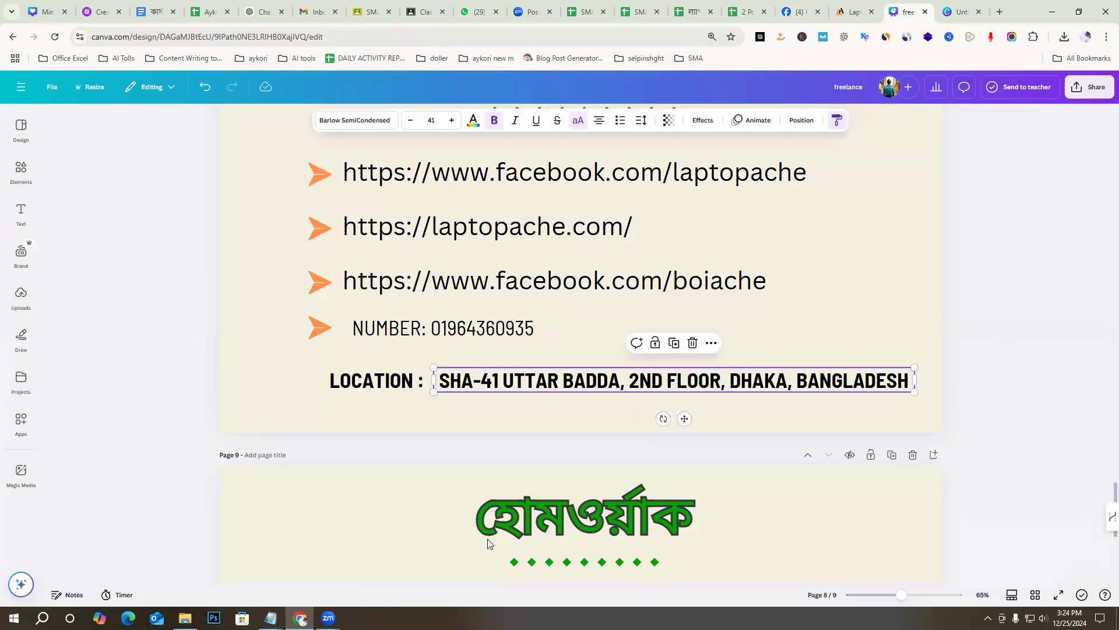
mouse_move(222, 582)
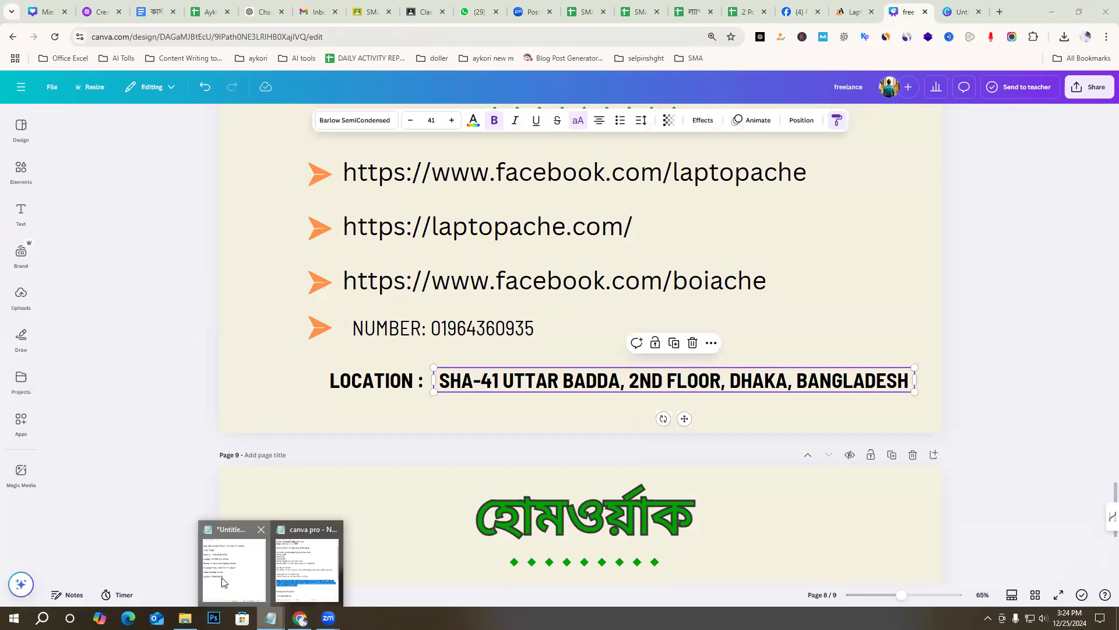
left_click(233, 562)
left_click(433, 382)
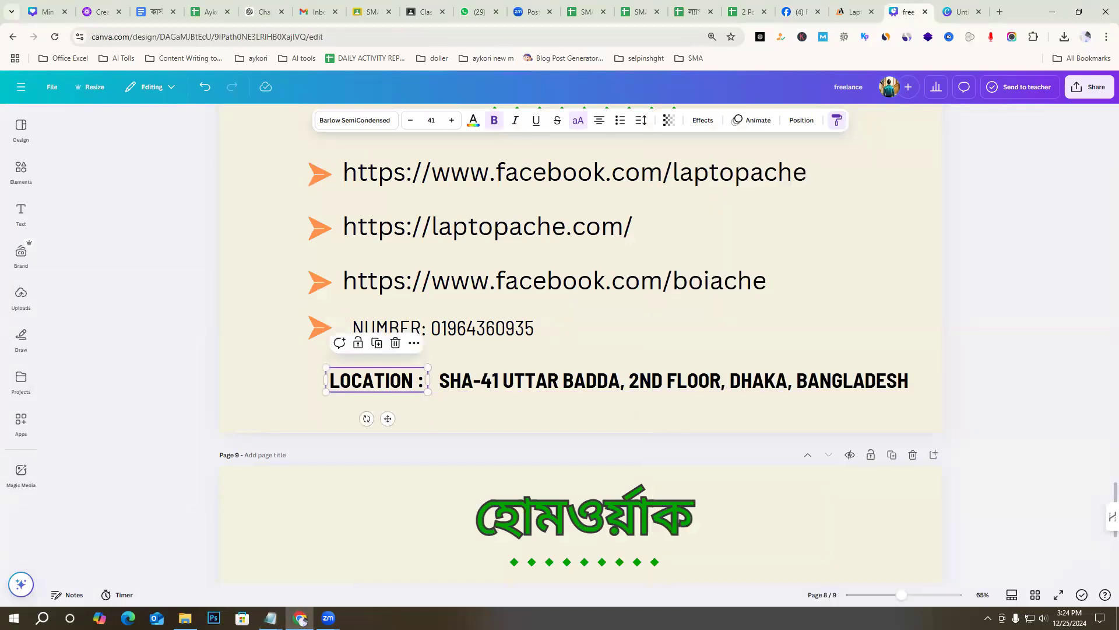
key("alt+Tab")
type("location :")
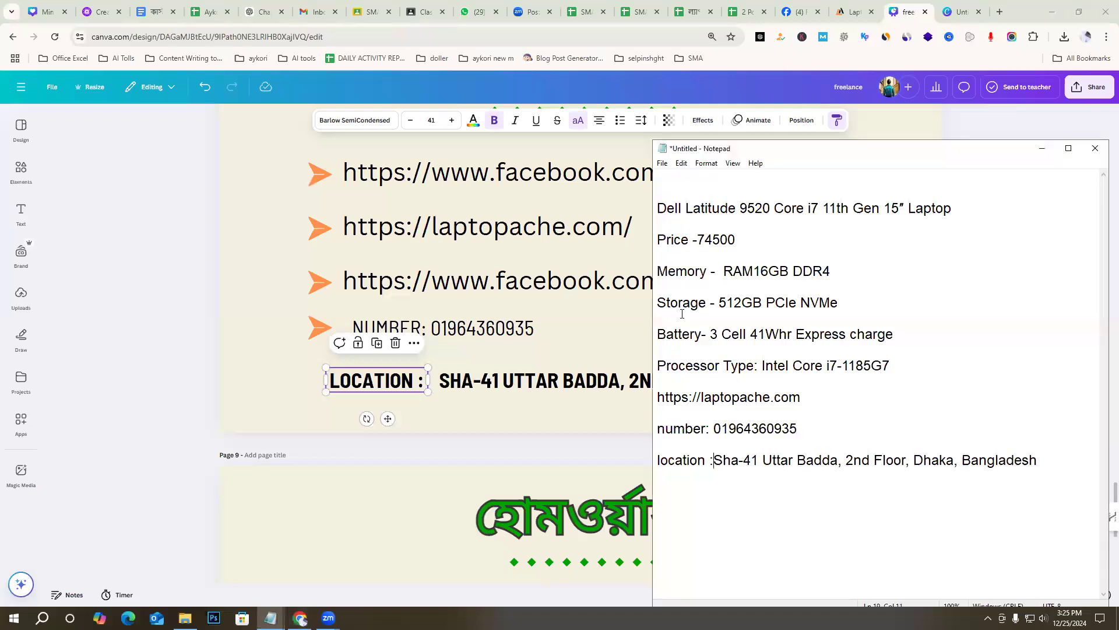
left_click(328, 618)
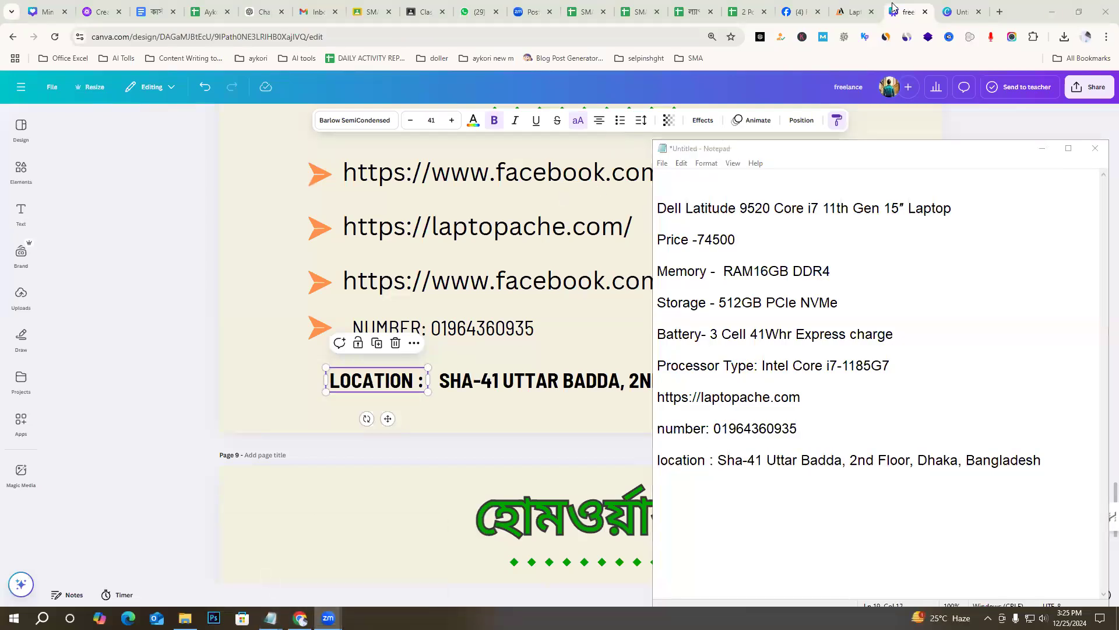
key("alt+Tab")
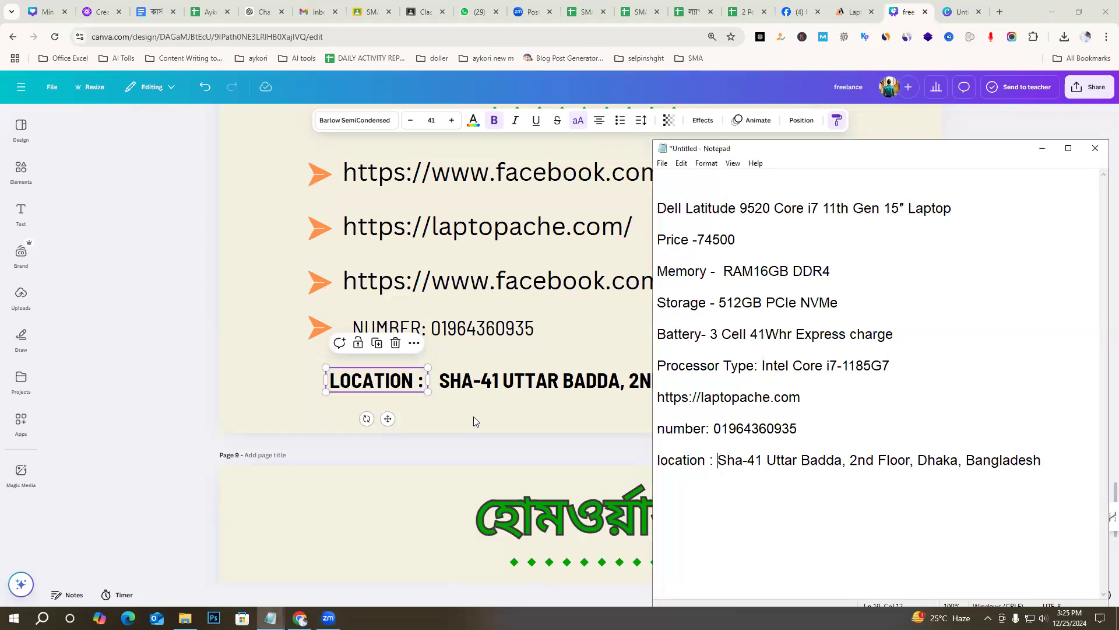
Compare the ad information checklist on page 4 of the Canva presentation with the details collected in the Notepad note
left_click(477, 421)
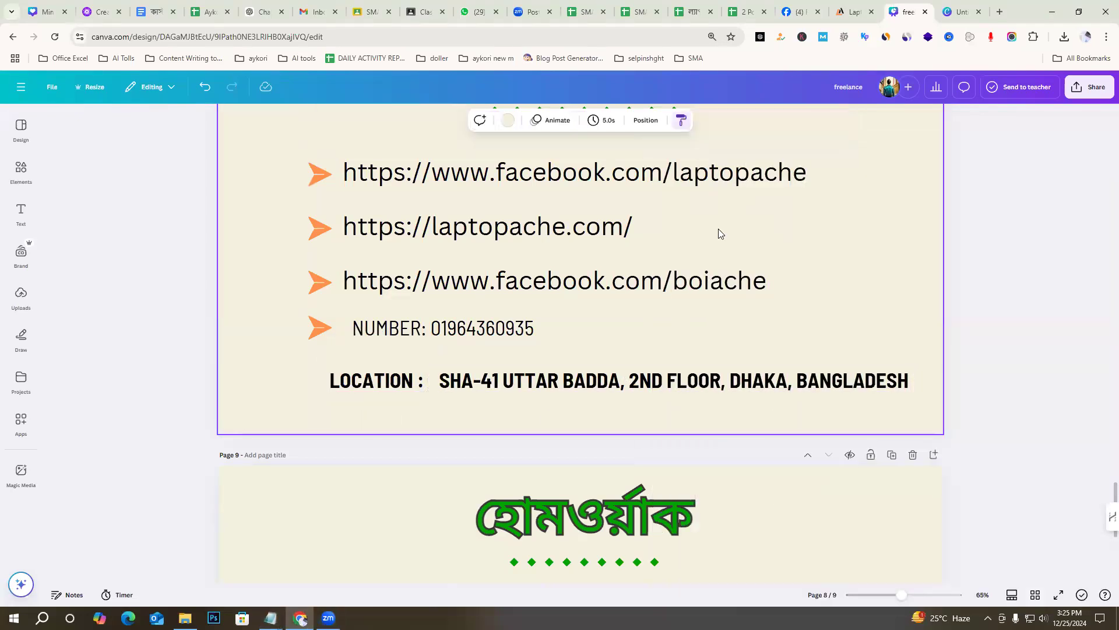
scroll(786, 430, "up", 20)
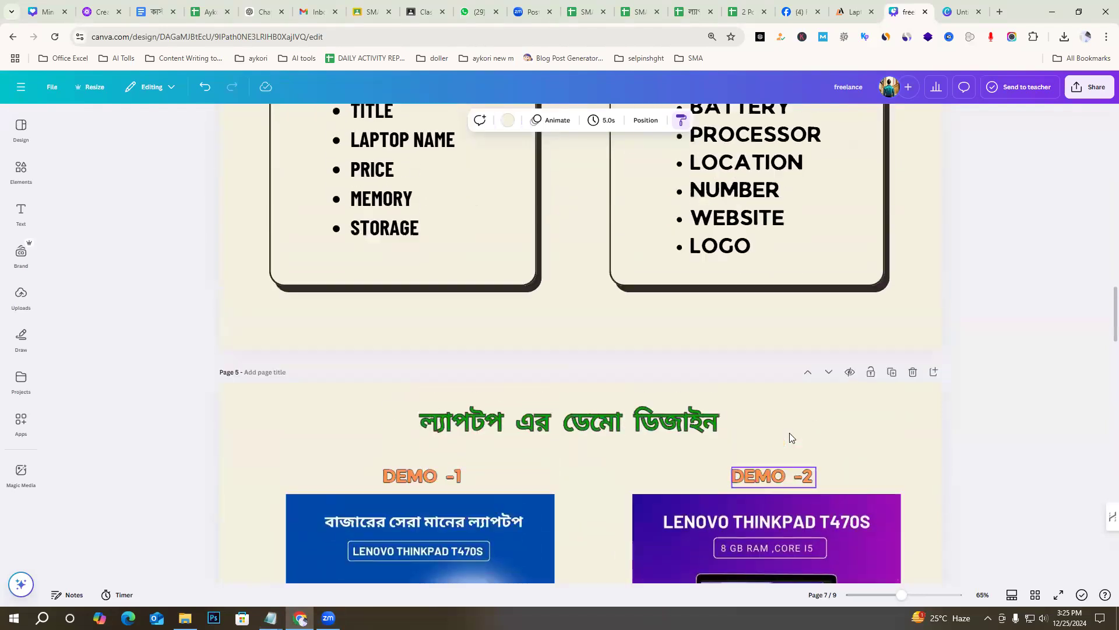
scroll(695, 424, "up", 2)
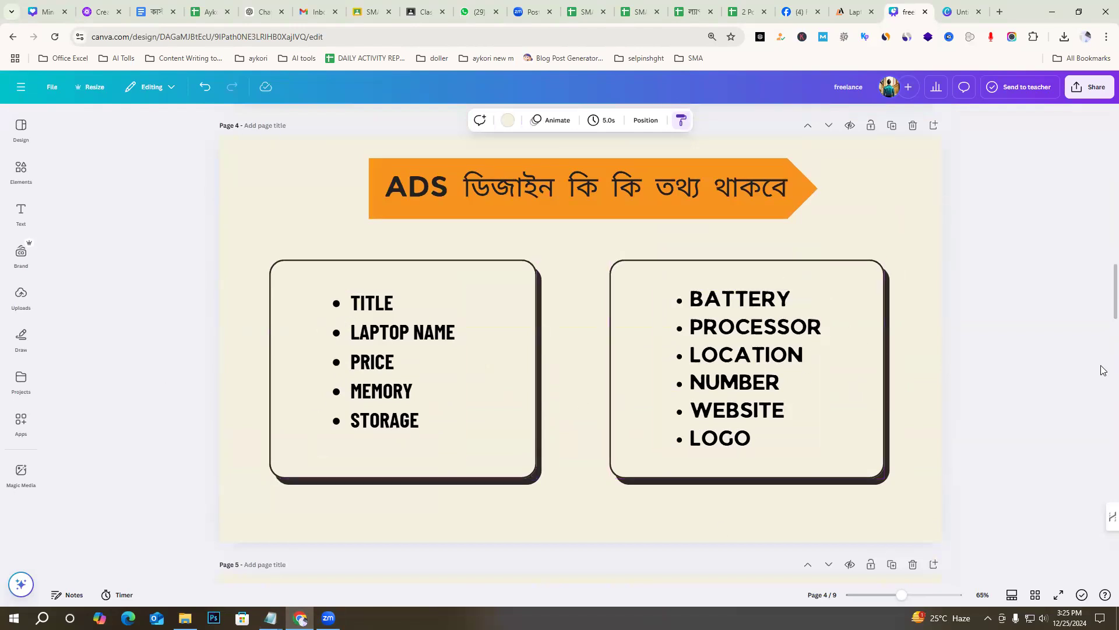
left_click(271, 618)
left_click(241, 569)
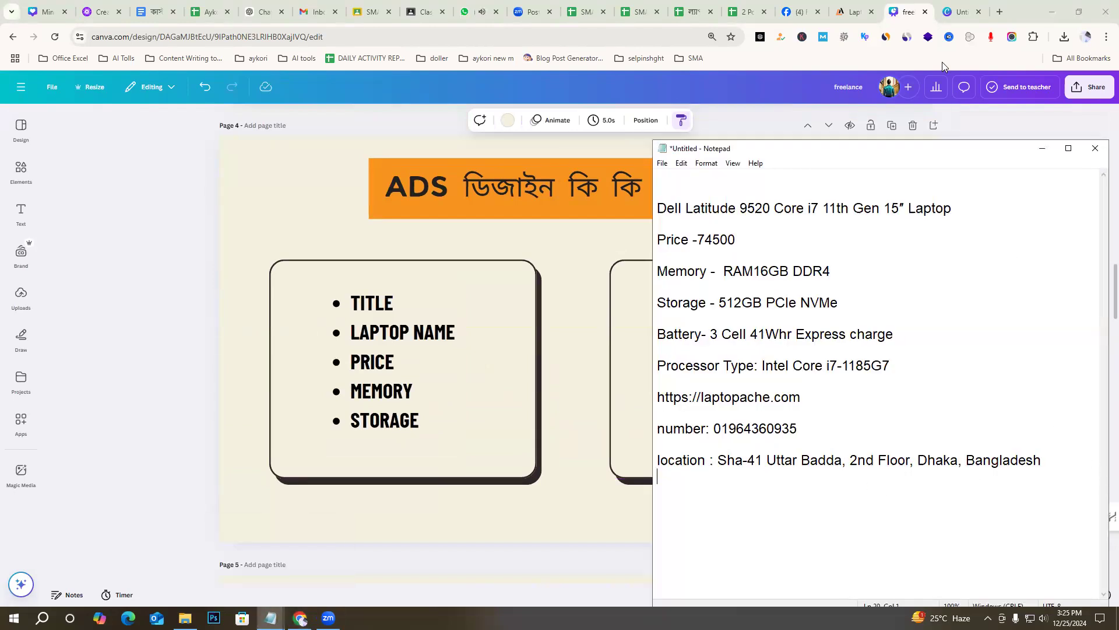
View the Laptop Ache website's header logo as a standalone image, then close it
left_click(854, 12)
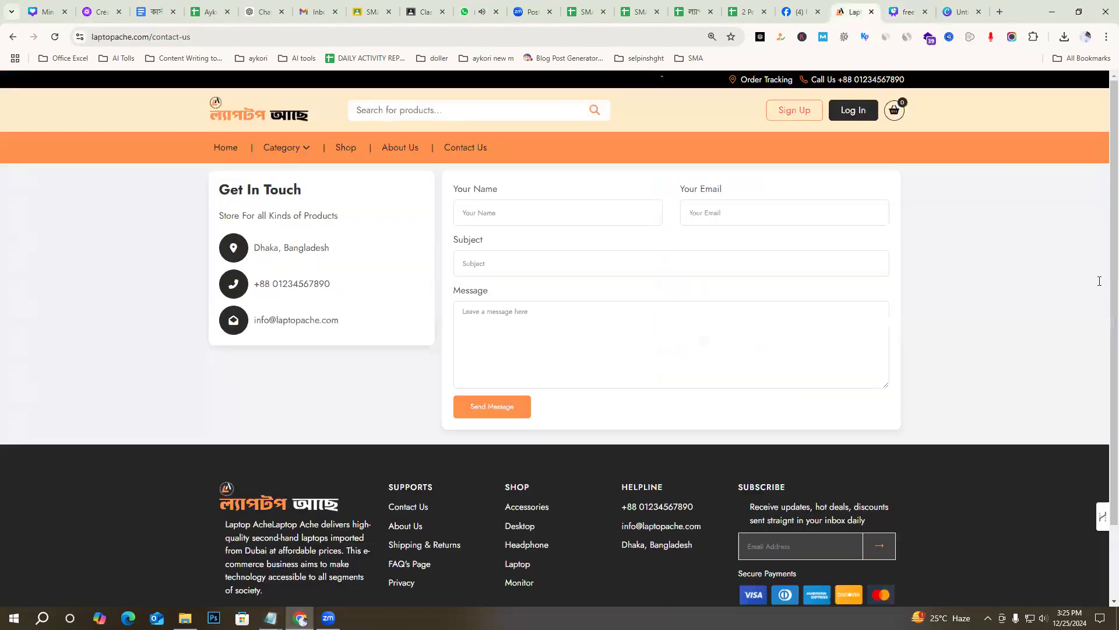
right_click(257, 113)
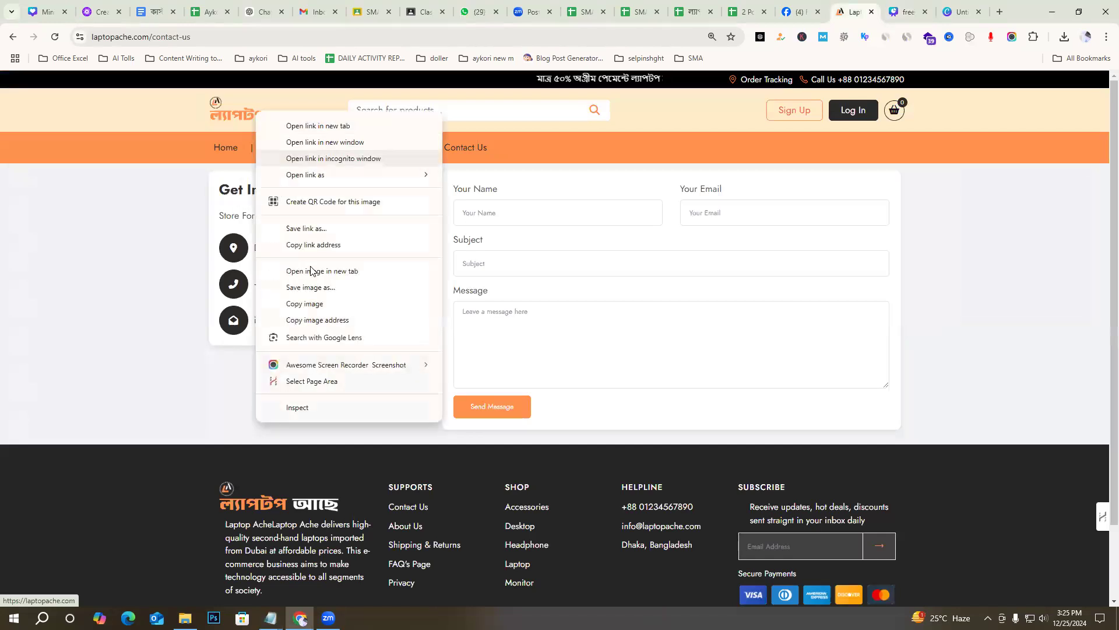
left_click(314, 271)
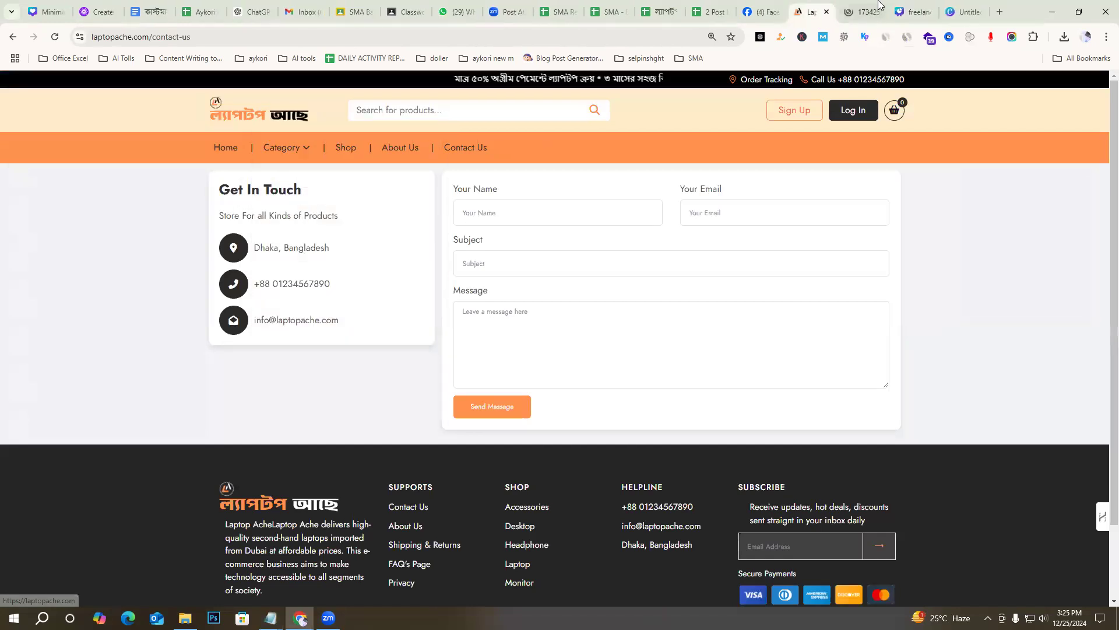
left_click(875, 7)
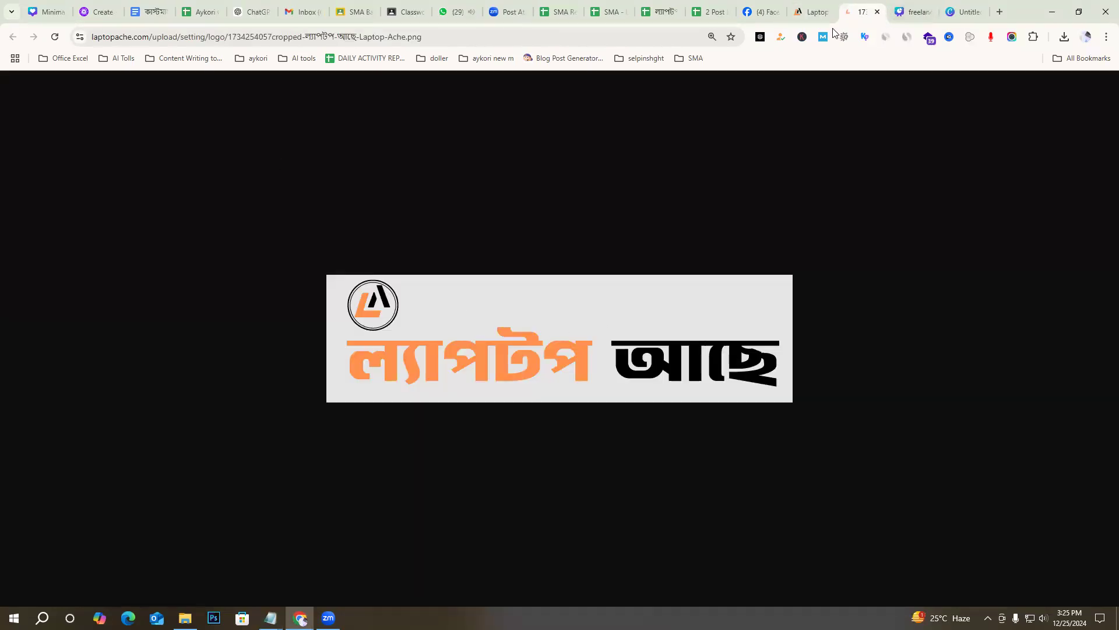
left_click(877, 12)
Open the Laptop Ache header logo as a standalone image and save it as a PNG in the Downloads folder
right_click(230, 108)
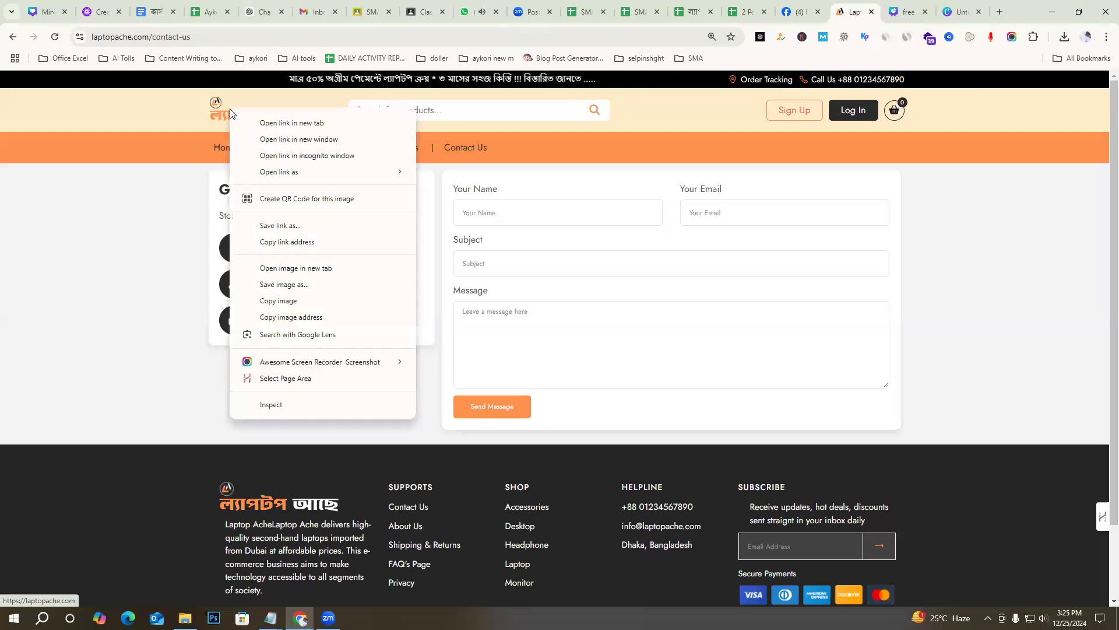
left_click(295, 268)
key("ctrl+Tab")
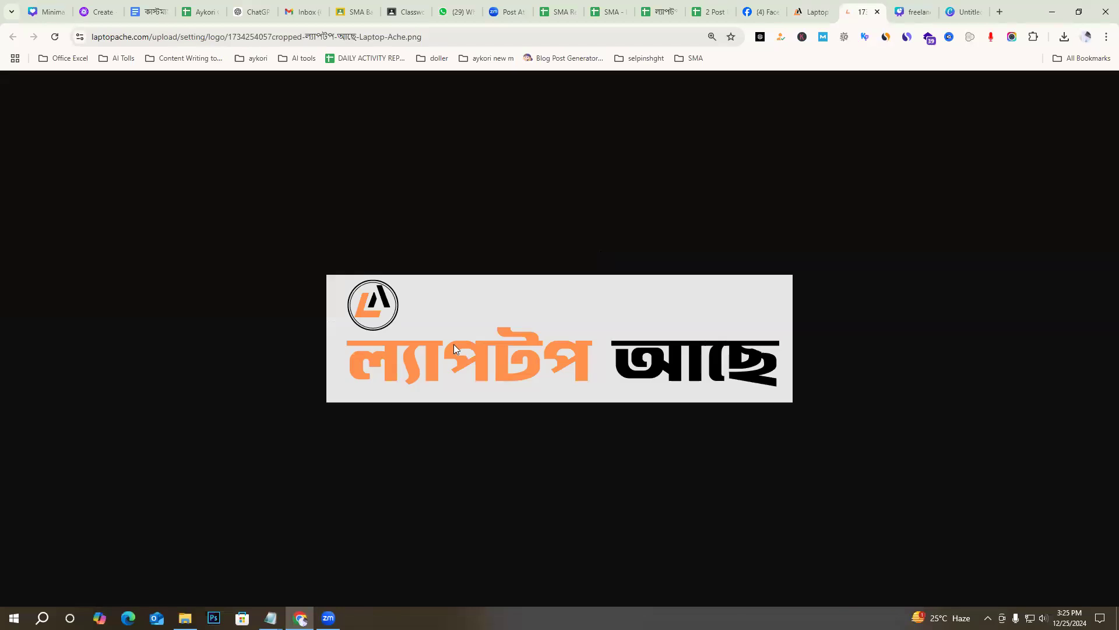
right_click(468, 302)
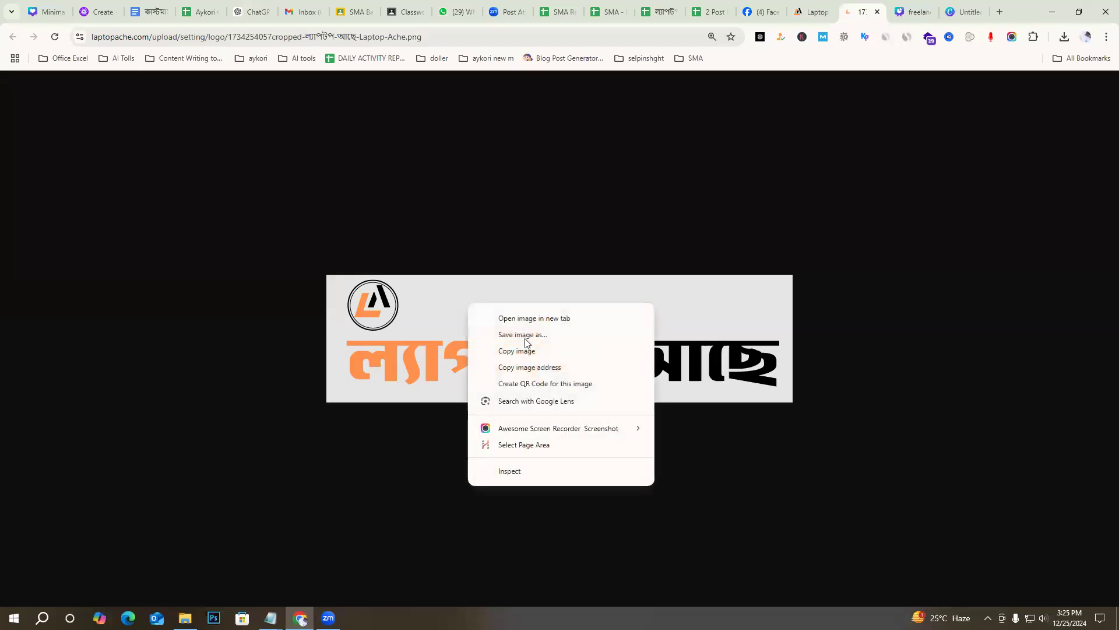
left_click(523, 331)
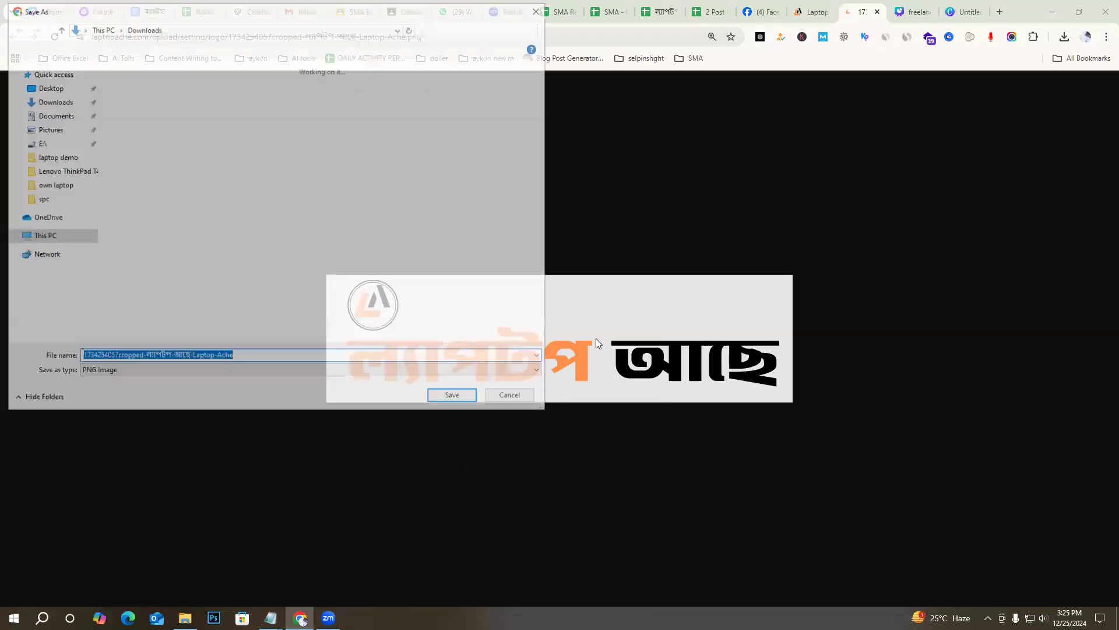
left_click(455, 397)
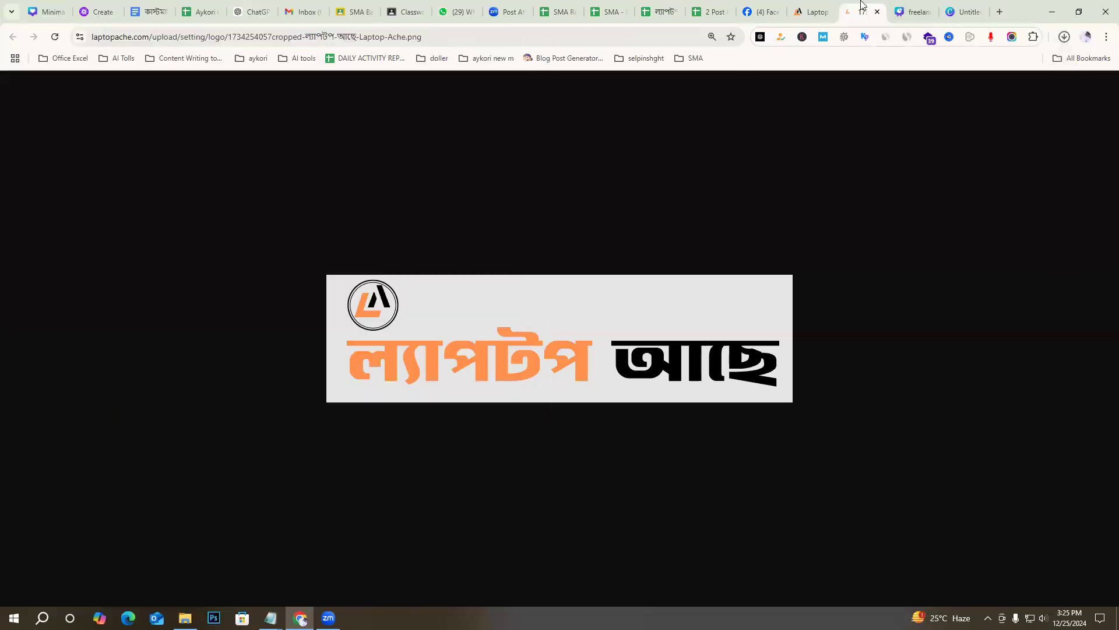
left_click(876, 12)
Examine the laptop ad posts on the Laptop Ache Facebook page for their layout and logo placement
left_click(802, 12)
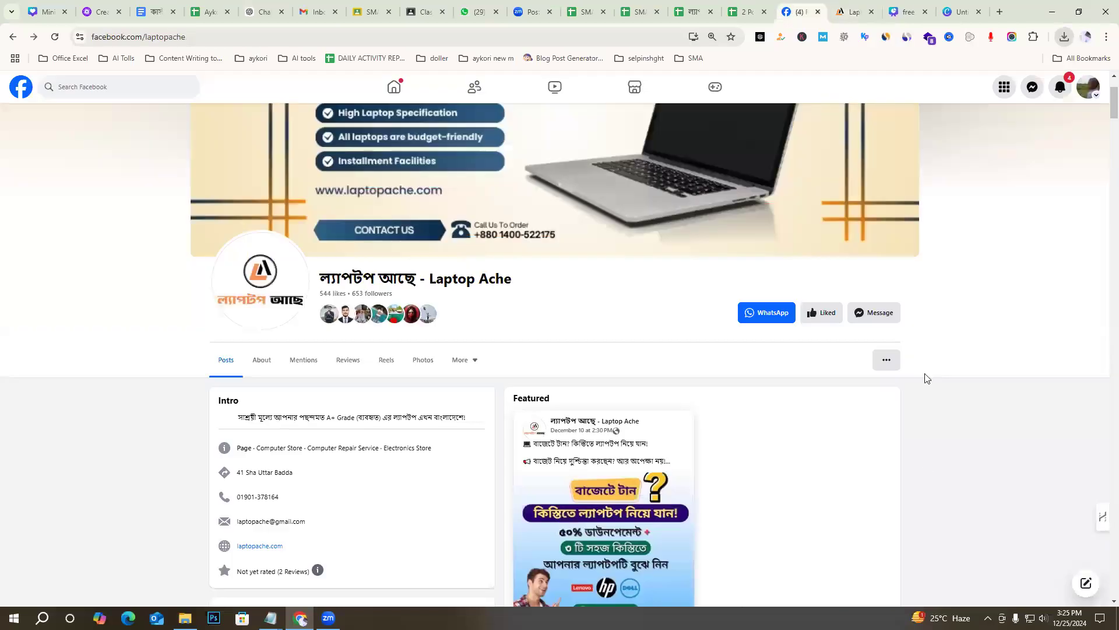
scroll(845, 413, "down", 5)
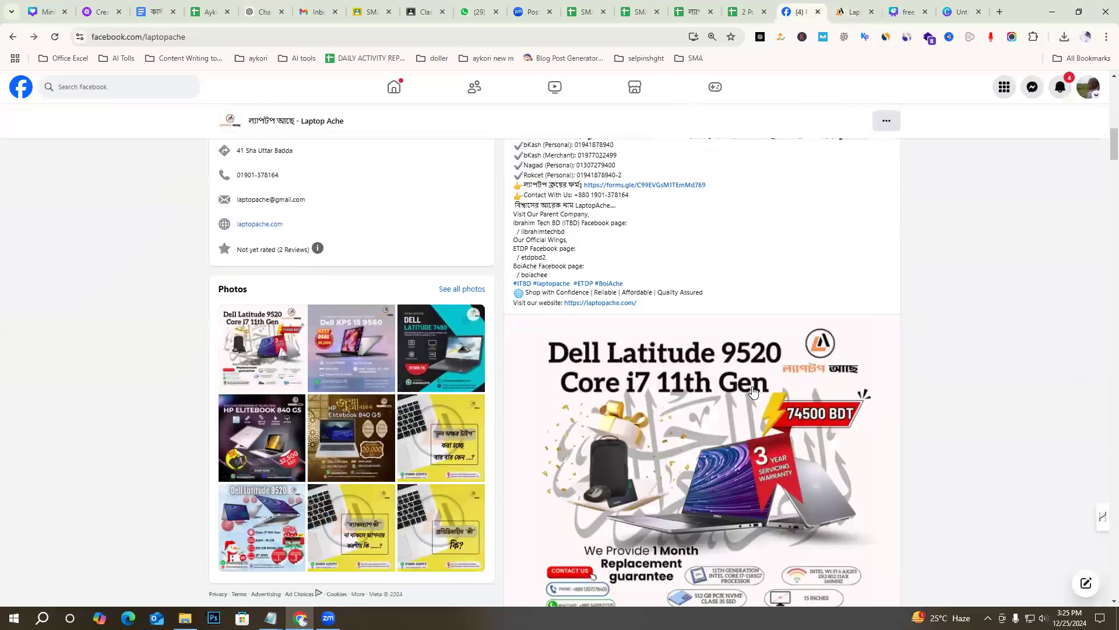
scroll(803, 325, "down", 10)
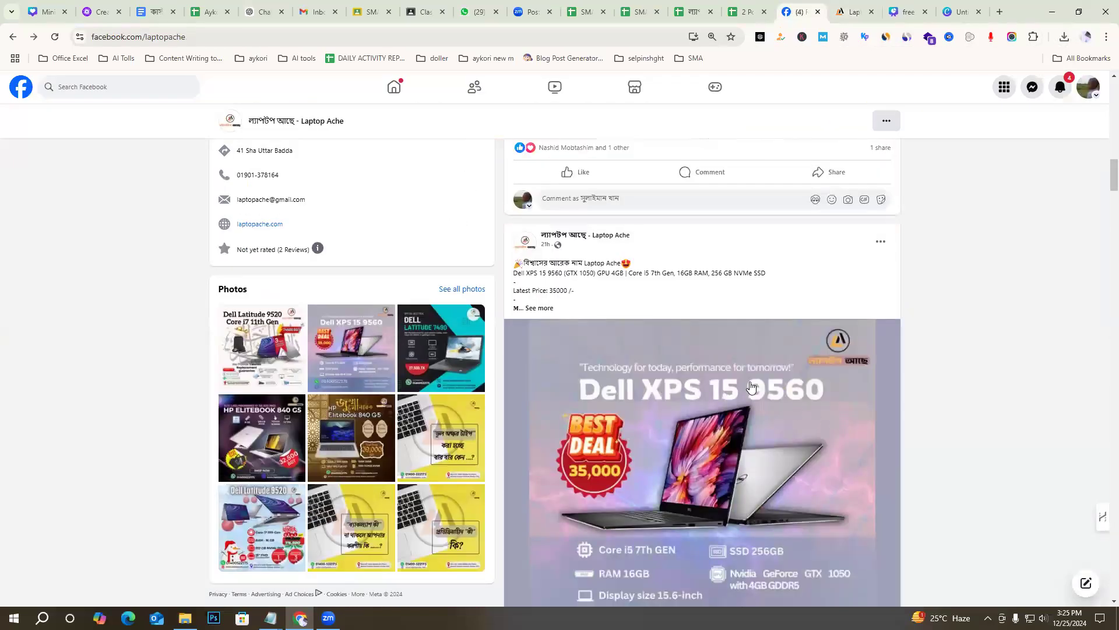
scroll(630, 397, "down", 15)
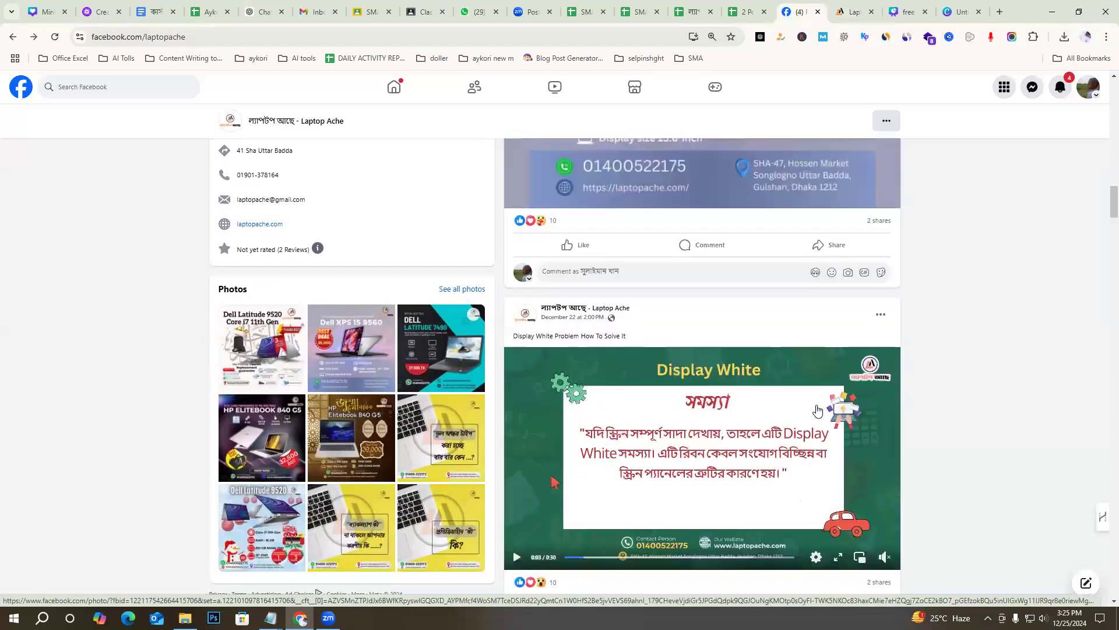
scroll(631, 337, "down", 9)
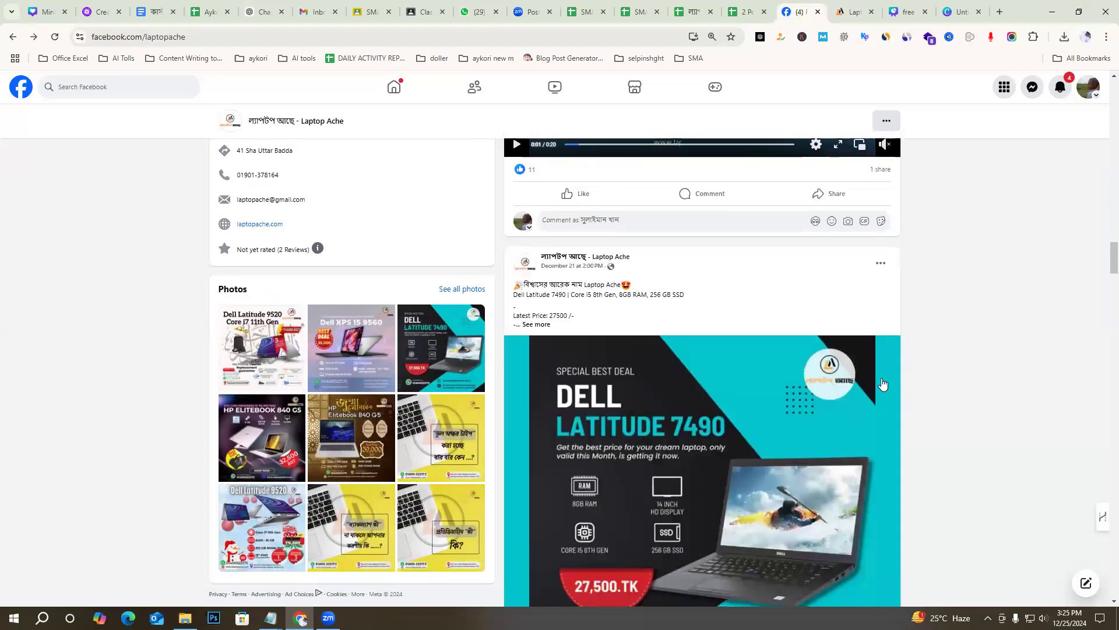
scroll(917, 429, "down", 6)
scroll(880, 435, "down", 11)
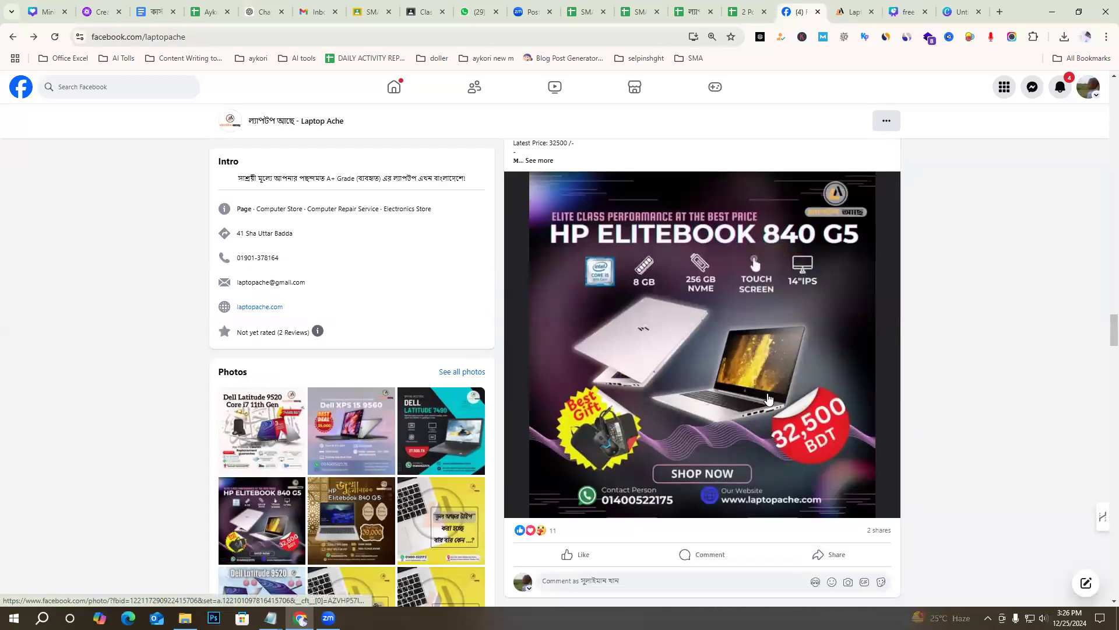
left_click(752, 9)
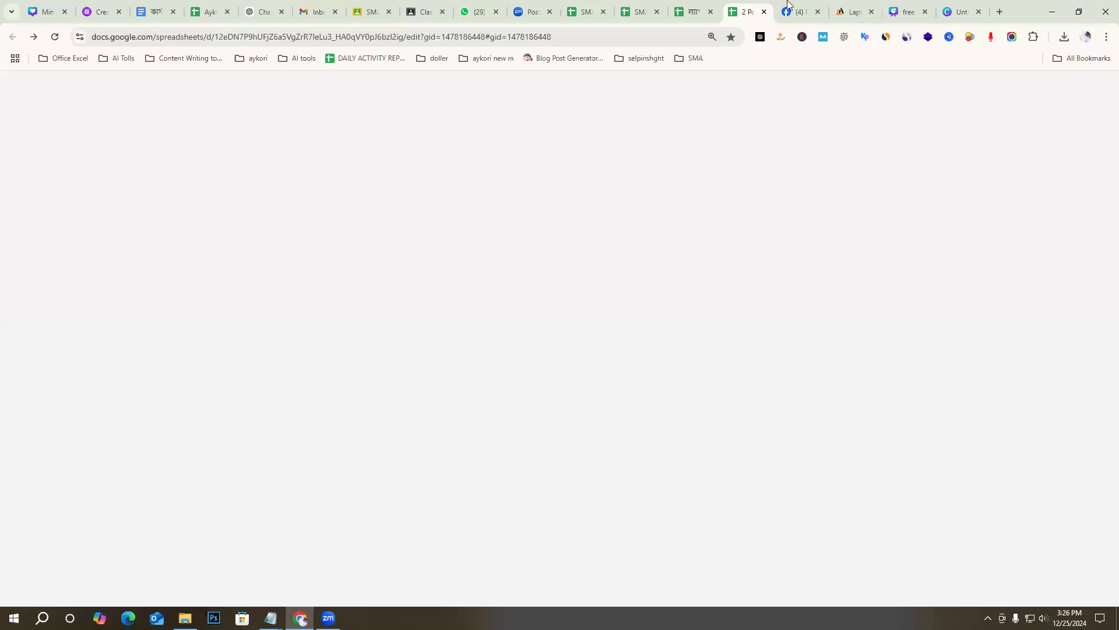
Return to the Dell Latitude 9520 product page on the Laptop Ache website and look through its product photos
left_click(854, 12)
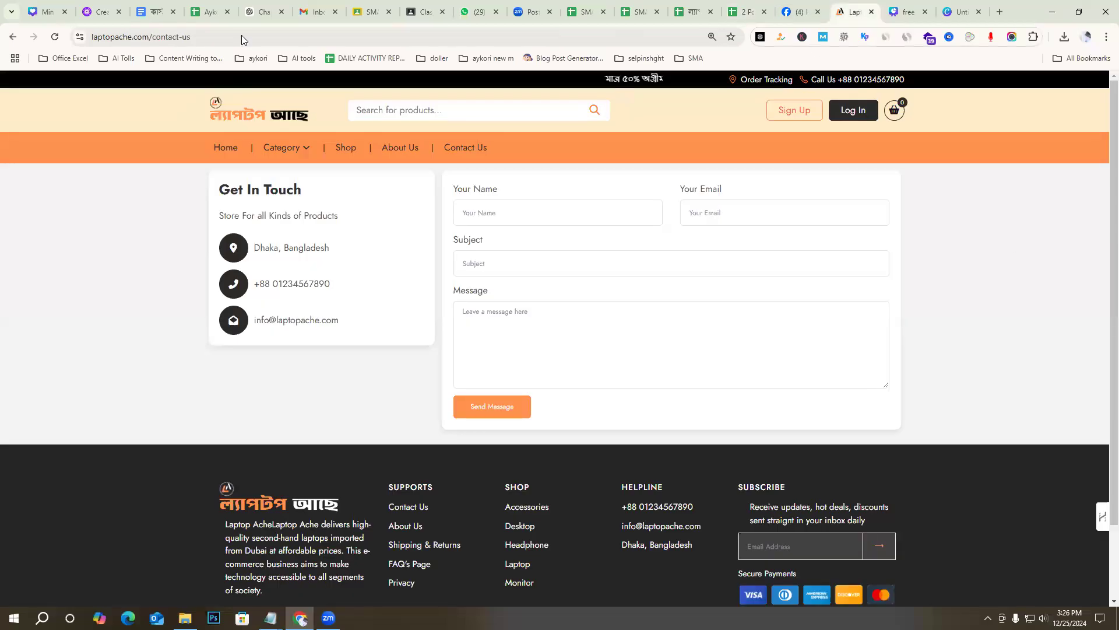
left_click(8, 38)
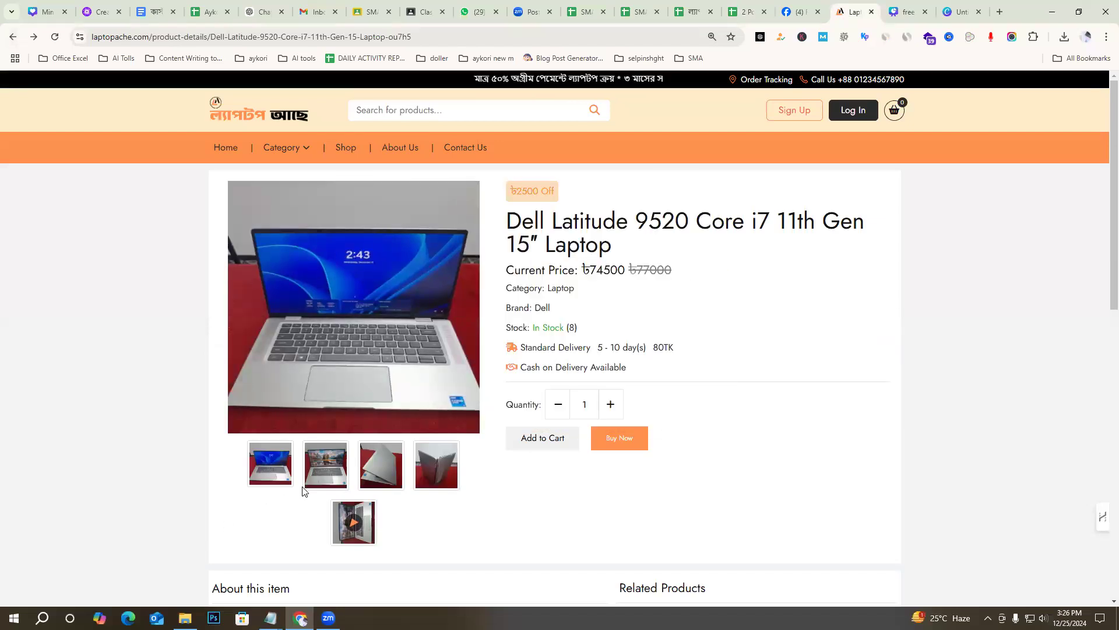
left_click(327, 470)
left_click(377, 492)
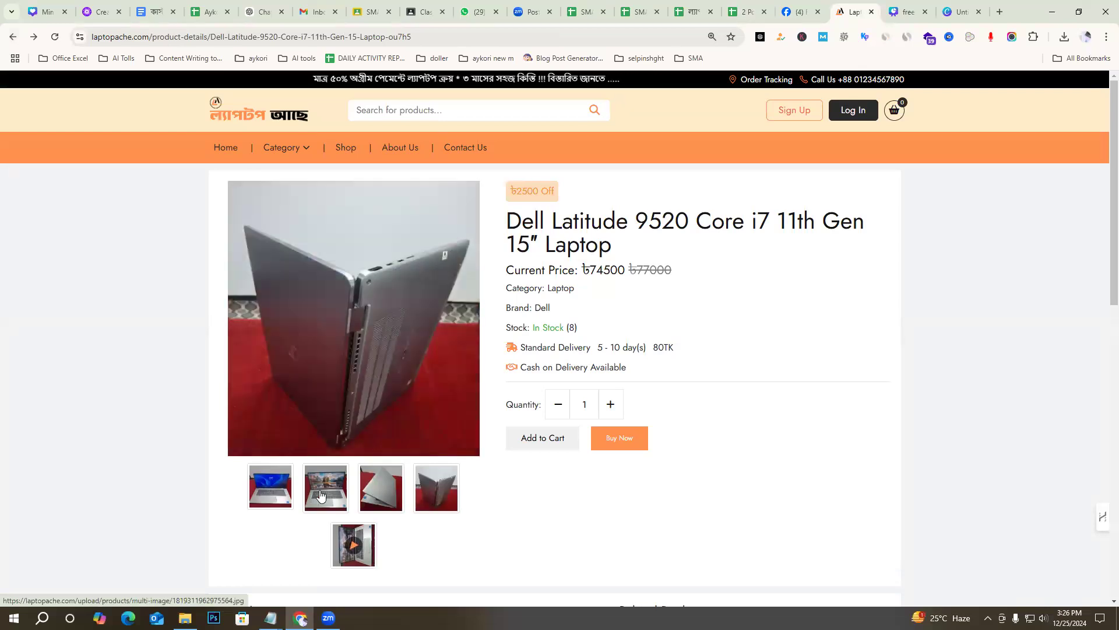
left_click(320, 494)
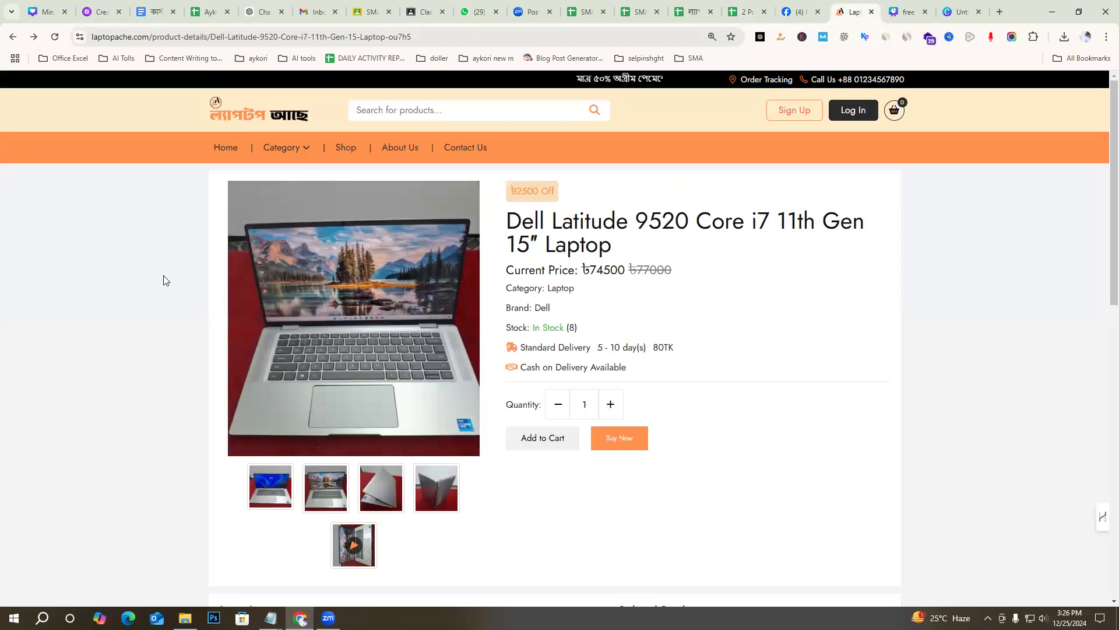
Select the text "Dell Latitude 9520 Core i7" in the product page's title
left_click_drag(507, 222, 690, 222)
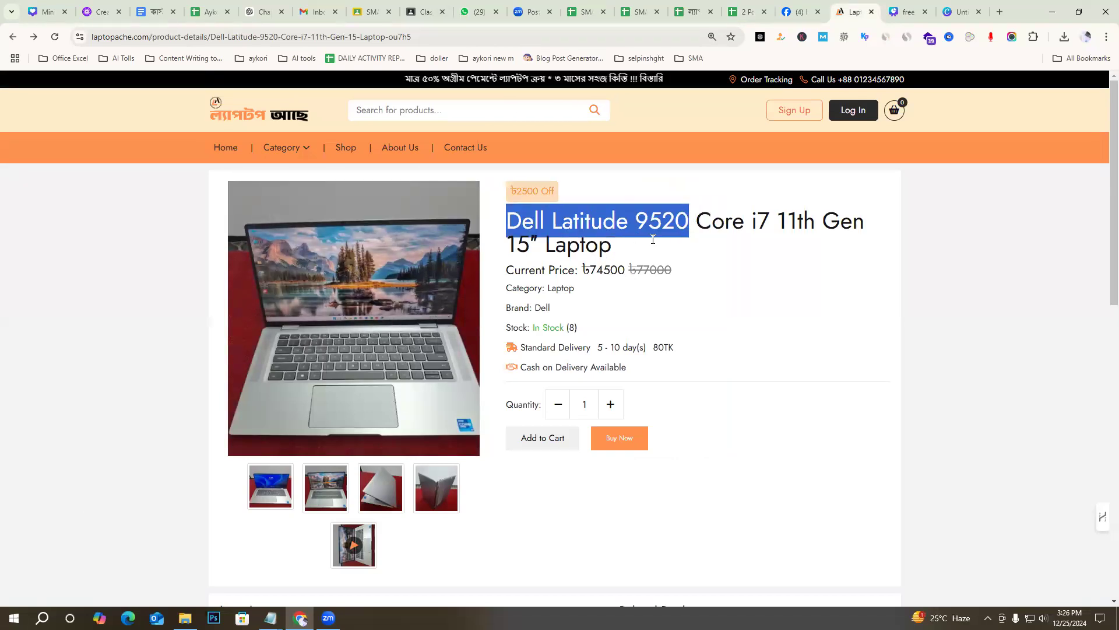
left_click(503, 221)
left_click_drag(504, 221, 691, 217)
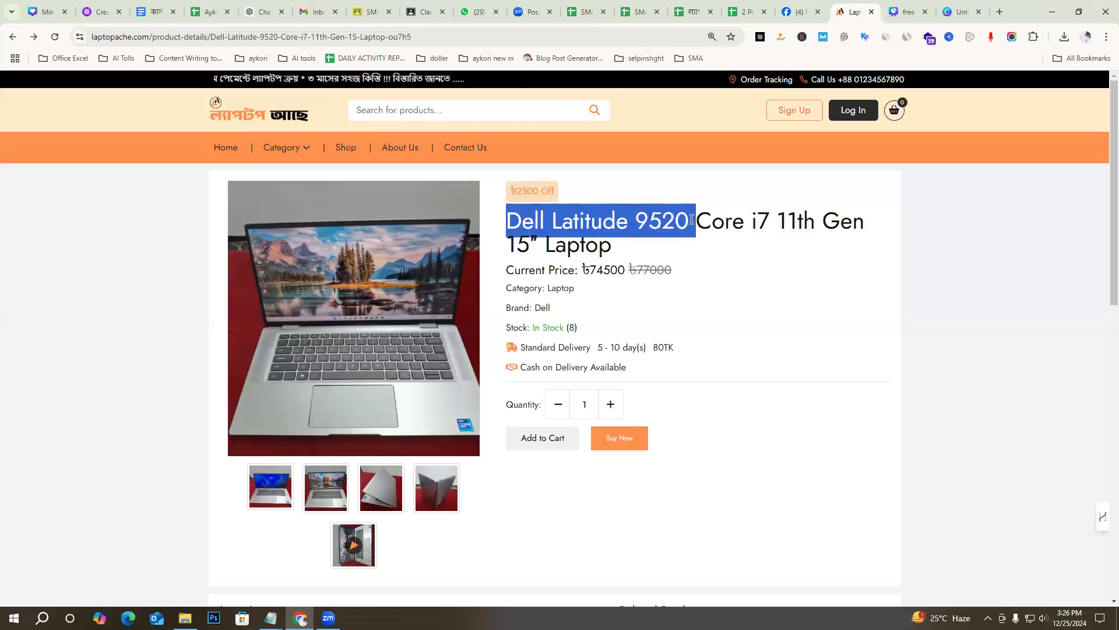
left_click_drag(770, 221, 505, 226)
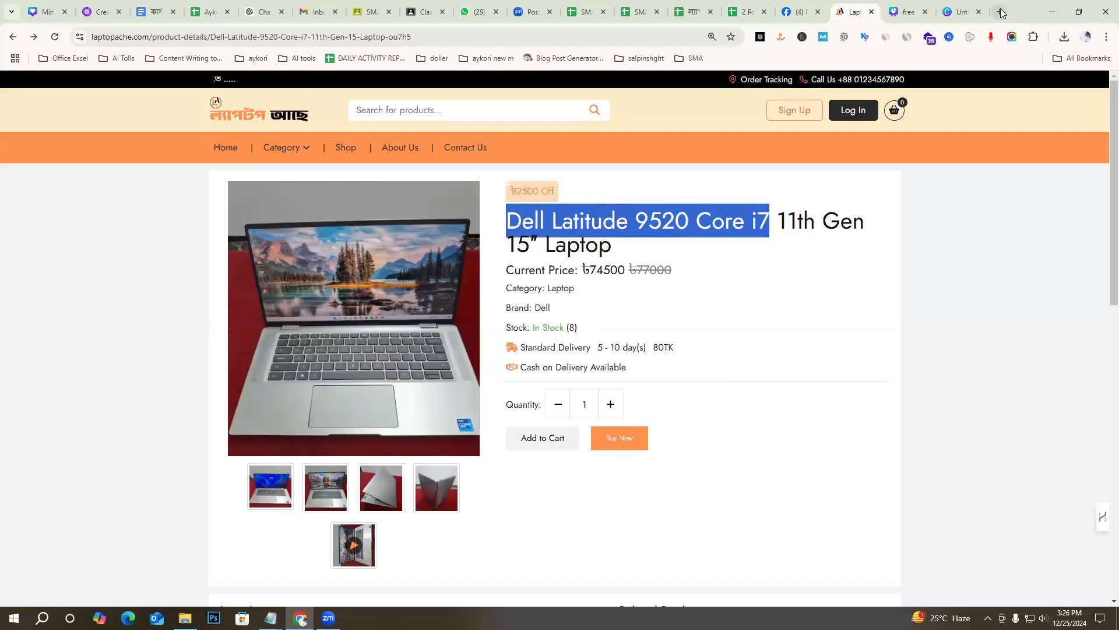
Copy the selected laptop name and search Google Images for "Dell Latitude 9520 Core i7" in a new browser tab
key("ctrl+c")
key("ctrl+t")
key("ctrl+v")
key("Return")
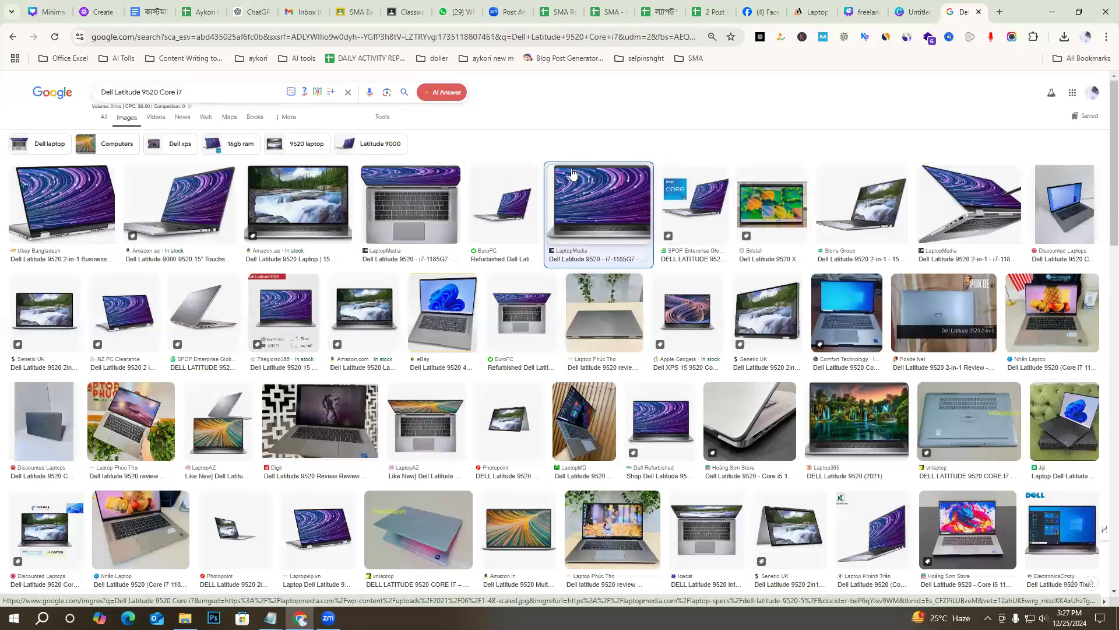
Preview several Dell Latitude 9520 image results, comparing them for a clean front-facing product shot on a plain background
left_click(598, 204)
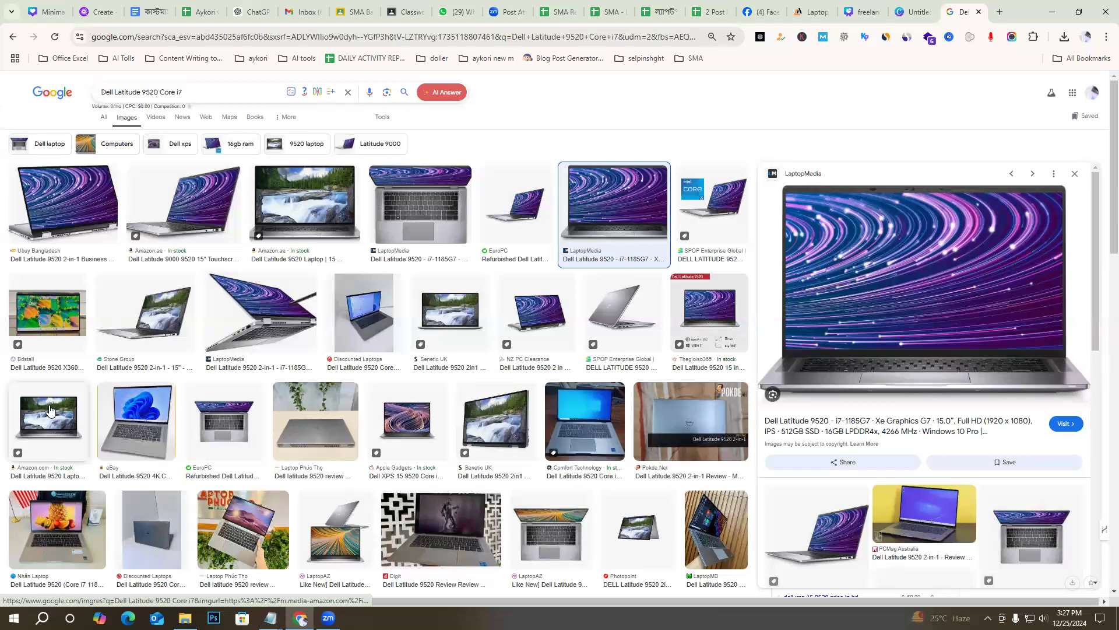
left_click(46, 435)
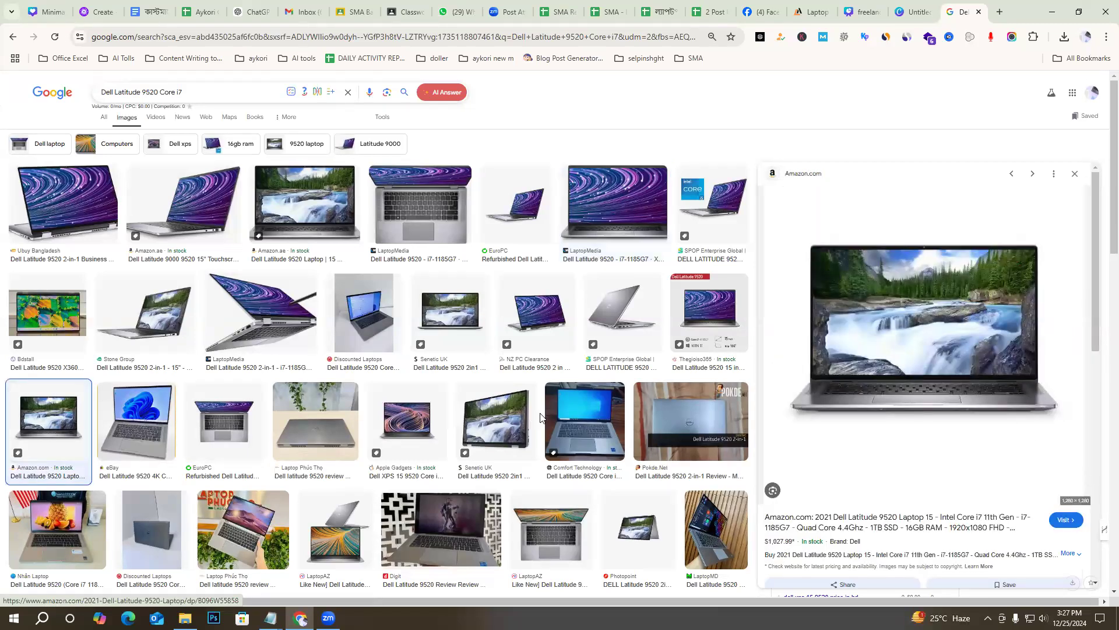
scroll(471, 449, "down", 2)
left_click(455, 408)
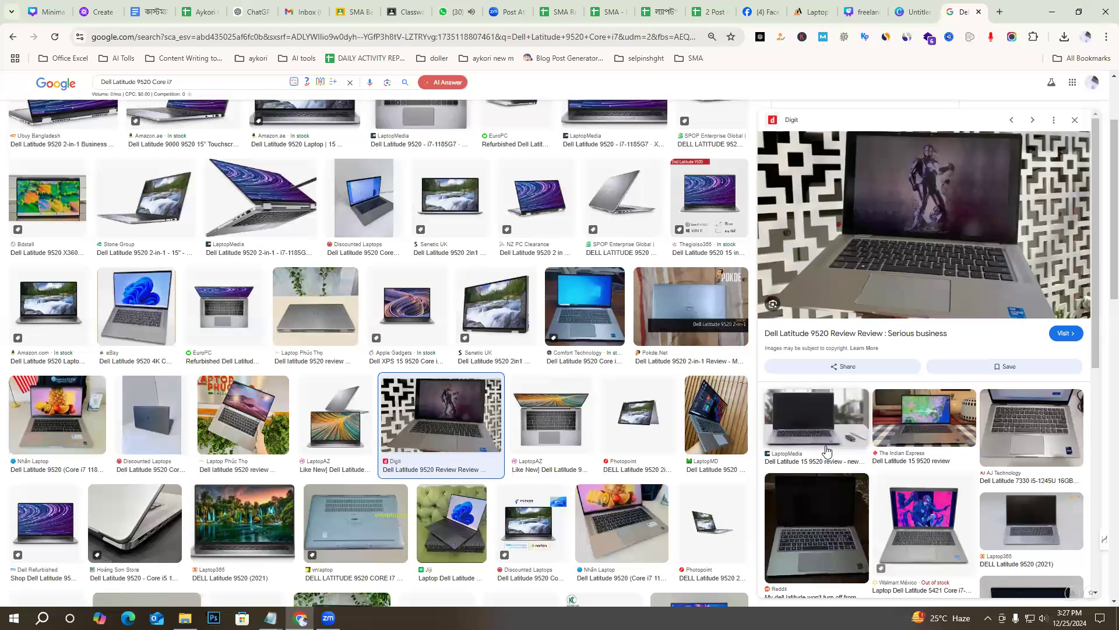
scroll(646, 332, "up", 3)
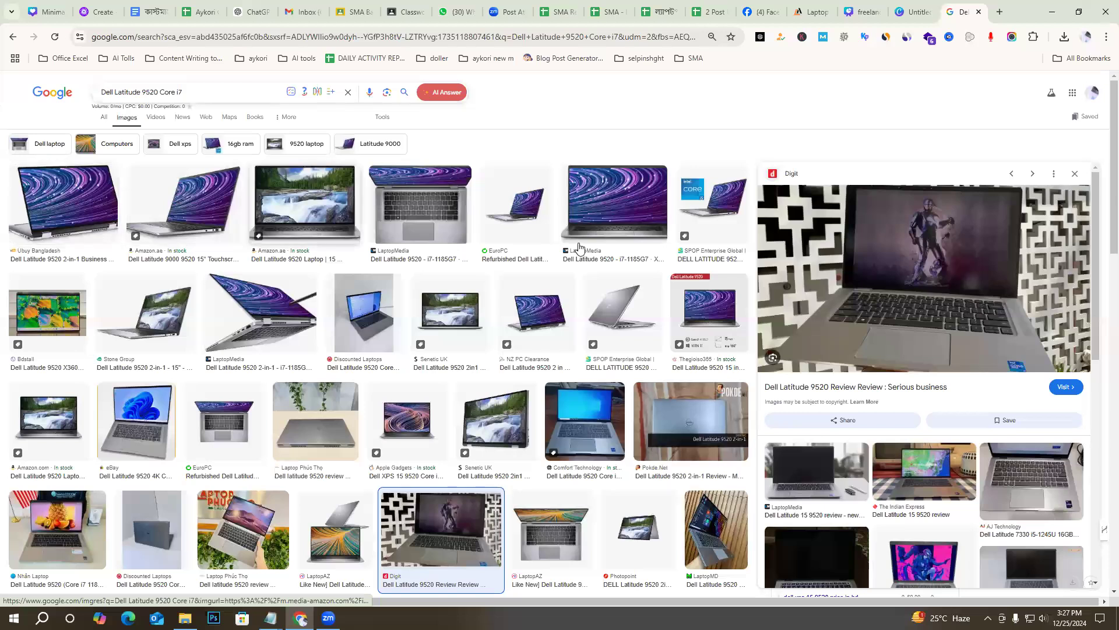
left_click(721, 317)
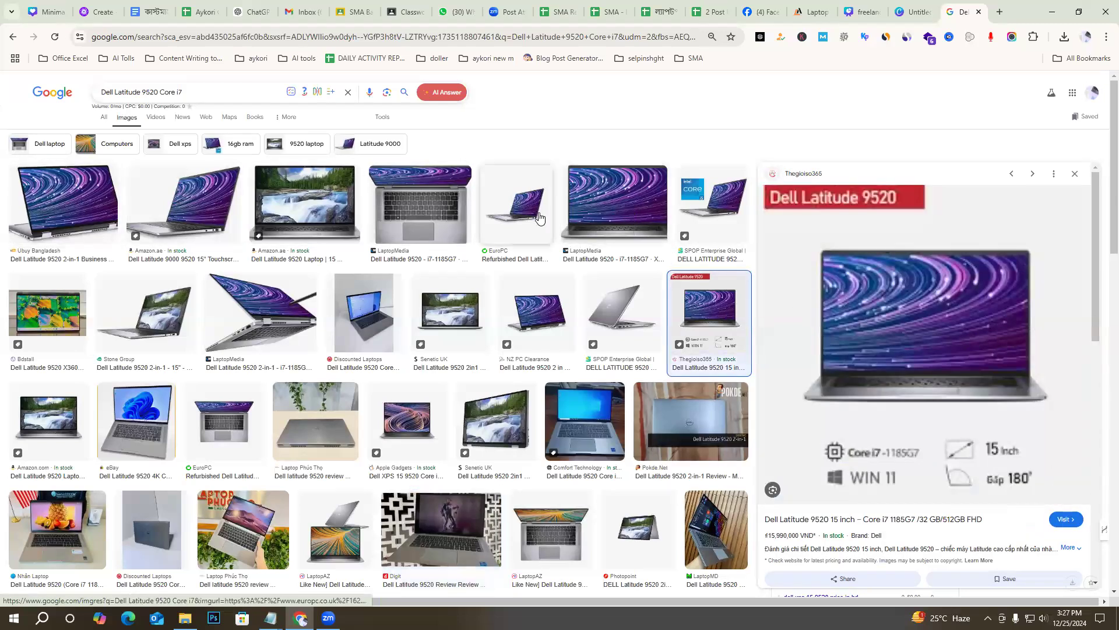
left_click(604, 212)
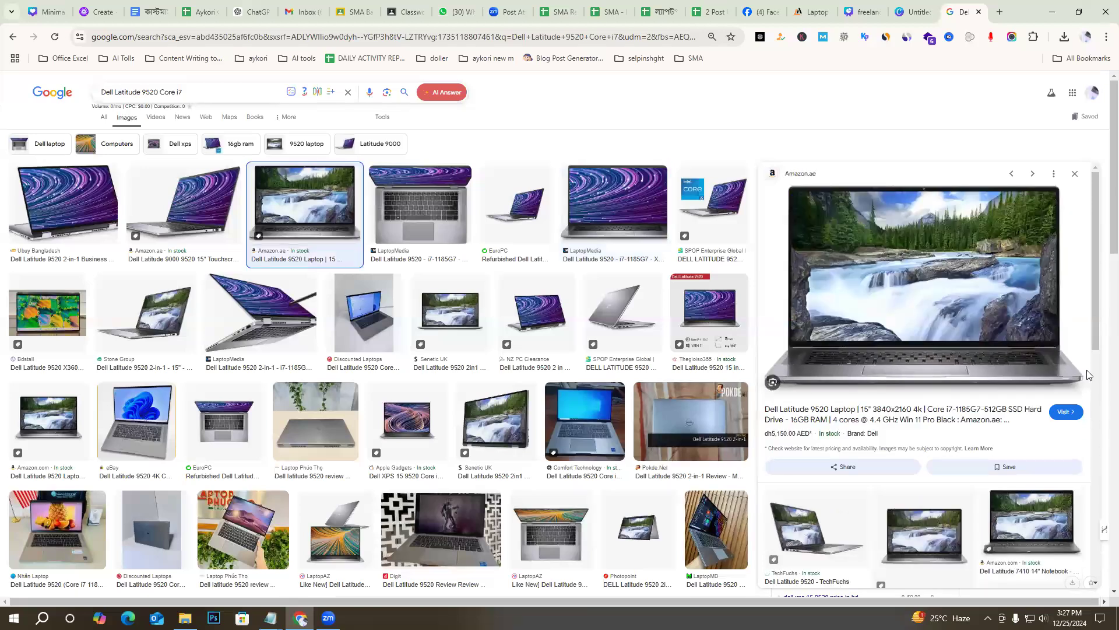
Open the Amazon.ae laptop image with the waterfall screen at full size, inspect its sharpness, and return to the image results
right_click(920, 268)
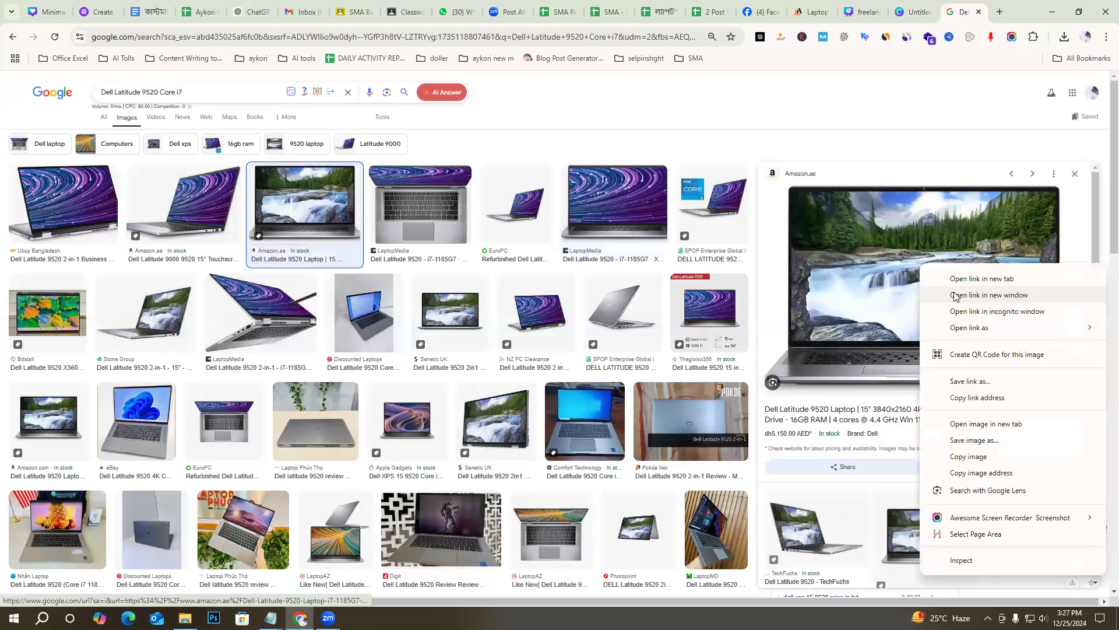
left_click(998, 424)
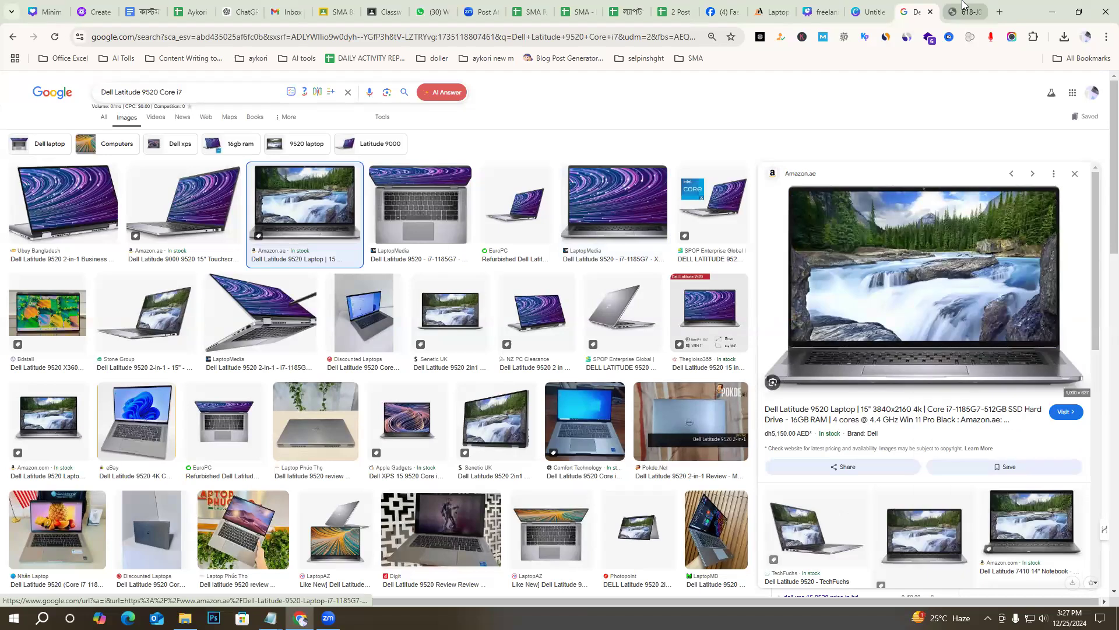
left_click(963, 10)
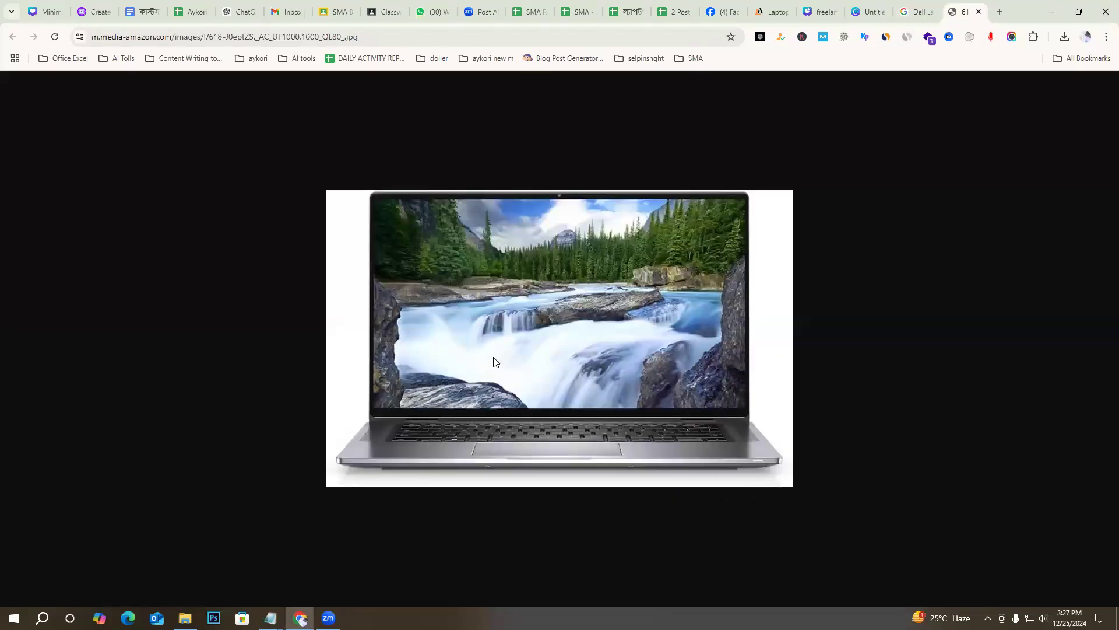
key("ctrl+equal")
key("ctrl+equal")
key("ctrl+equal")
key("ctrl+equal")
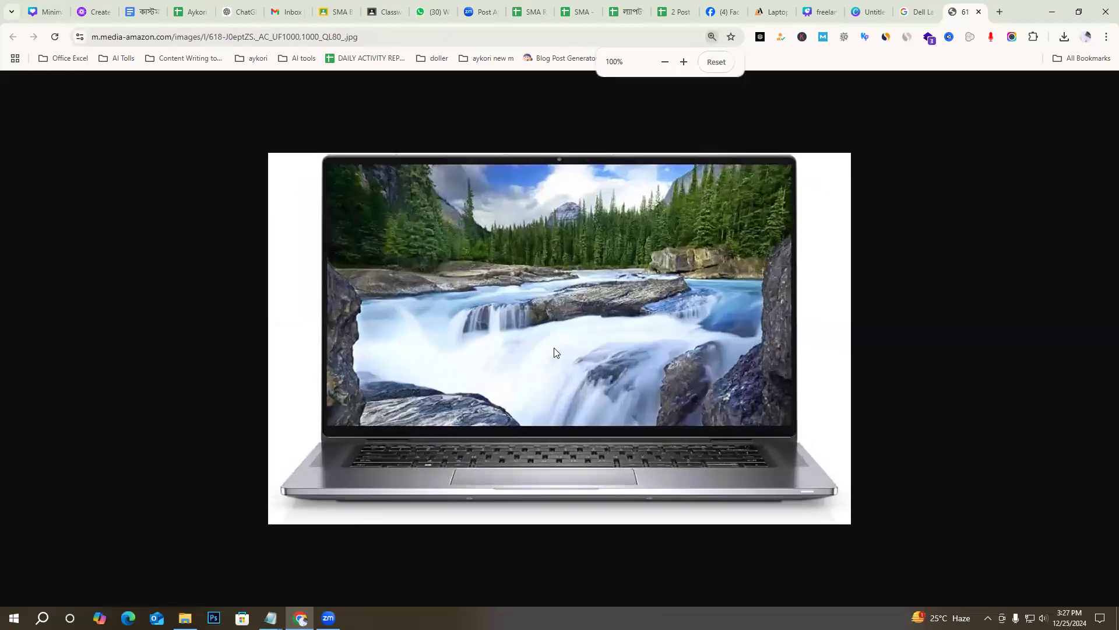
key("ctrl+minus")
key("ctrl+minus")
key("ctrl+minus")
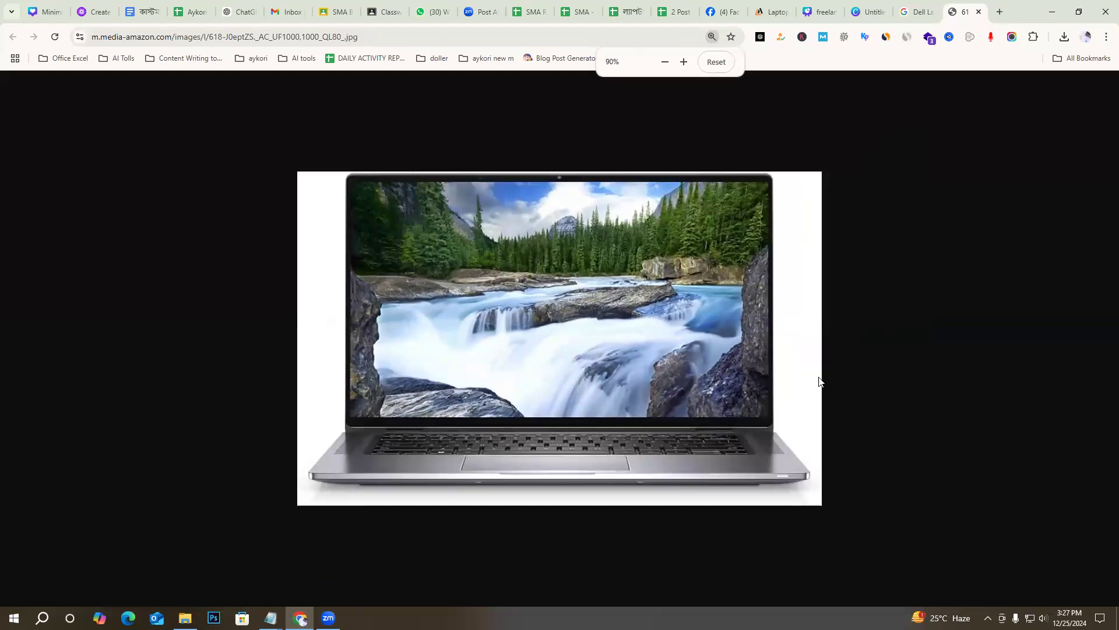
key("ctrl+shift+Tab")
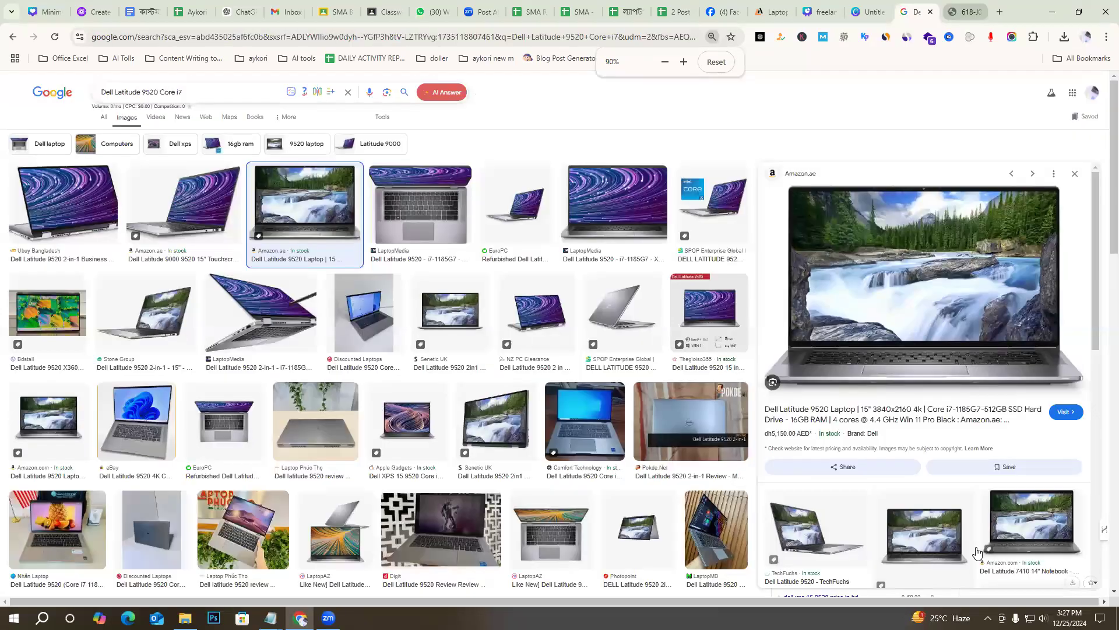
Open the LaptopMedia image of the Dell Latitude 9520 with the purple swirl screen at full size and save it as 1-48-scaled.jpg
left_click(622, 204)
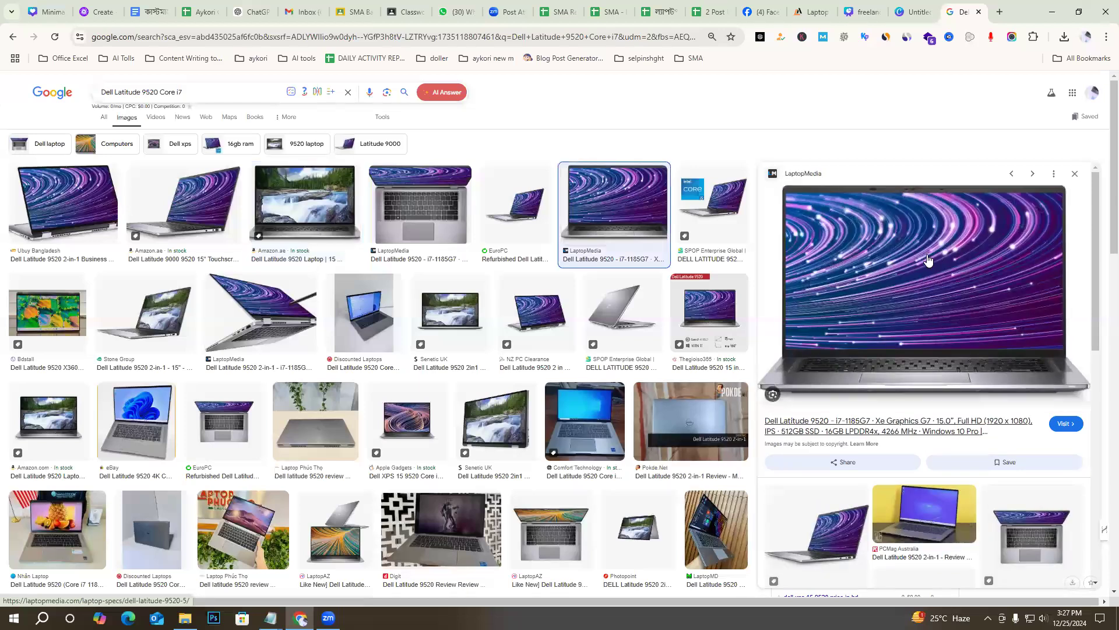
right_click(887, 249)
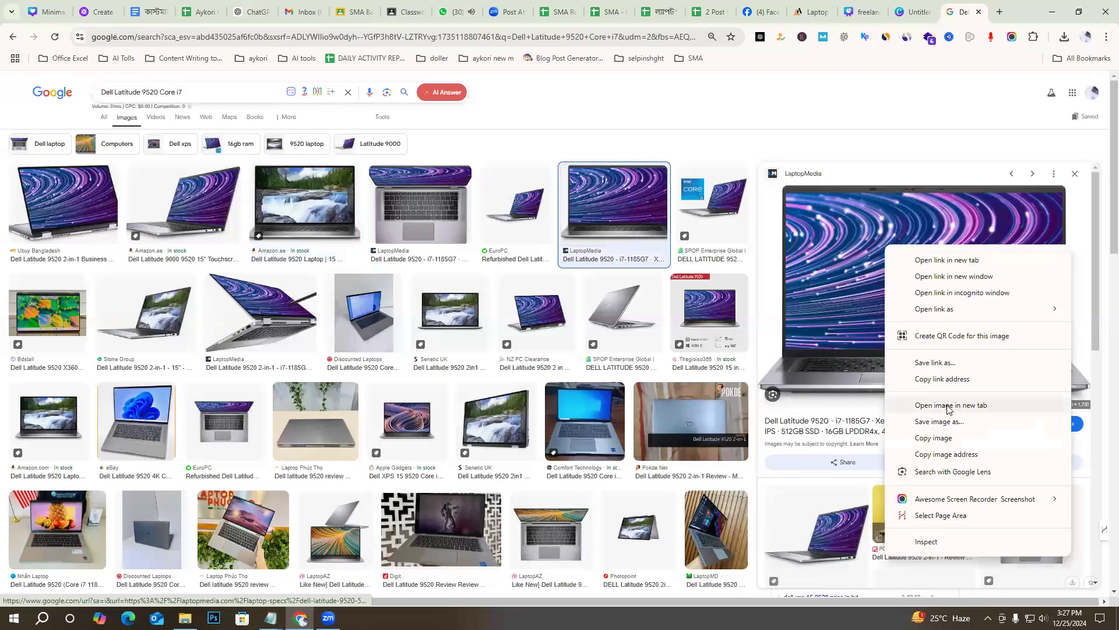
left_click(951, 404)
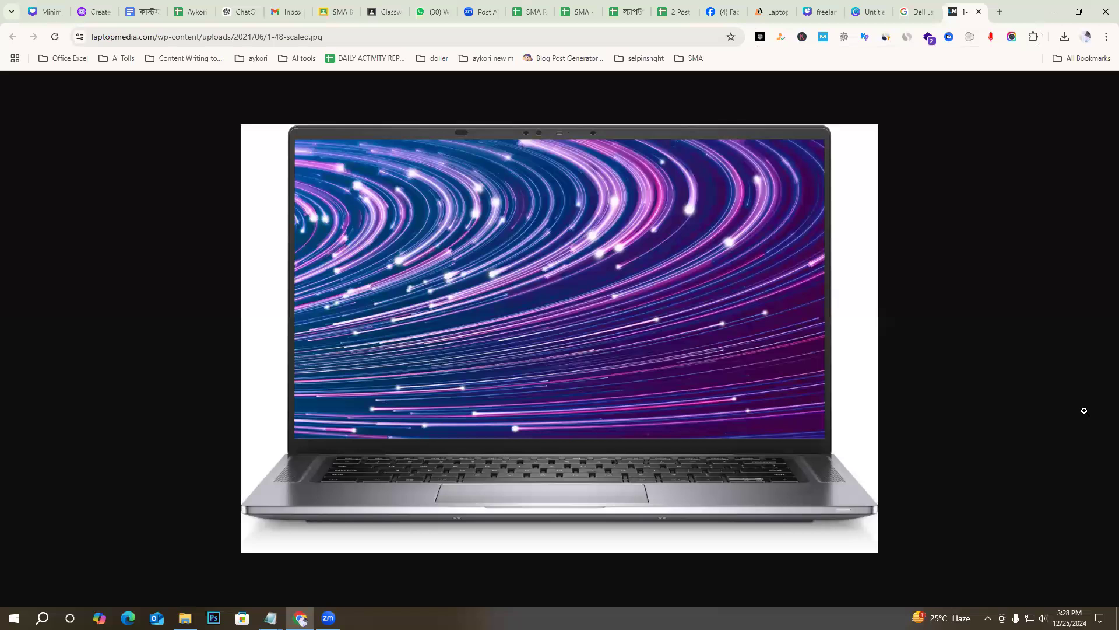
right_click(533, 283)
left_click(592, 317)
left_click(451, 394)
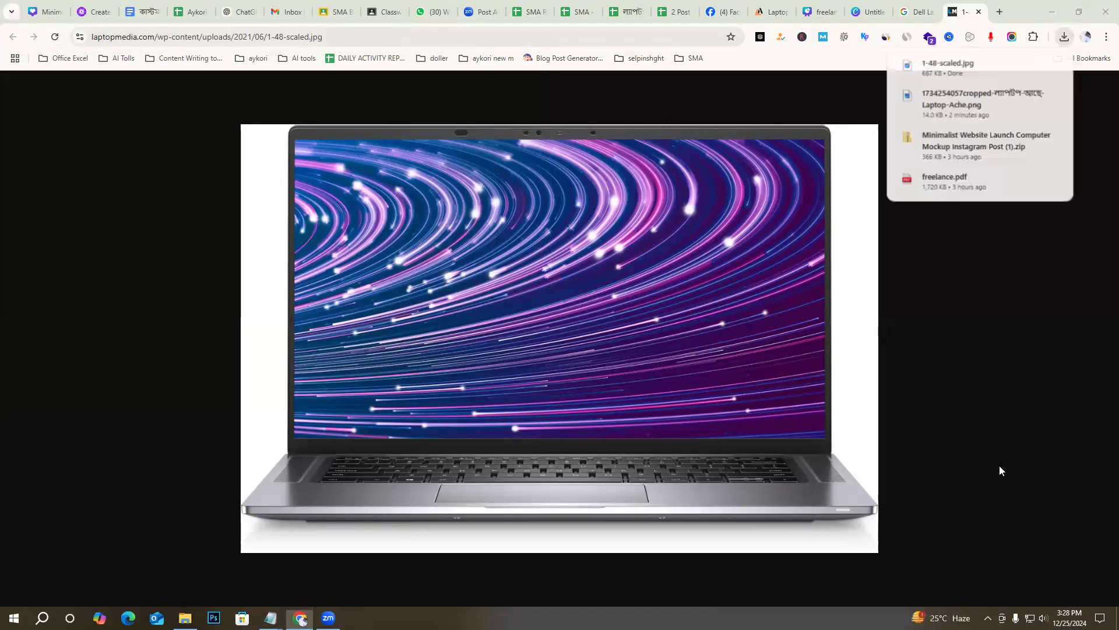
left_click(978, 10)
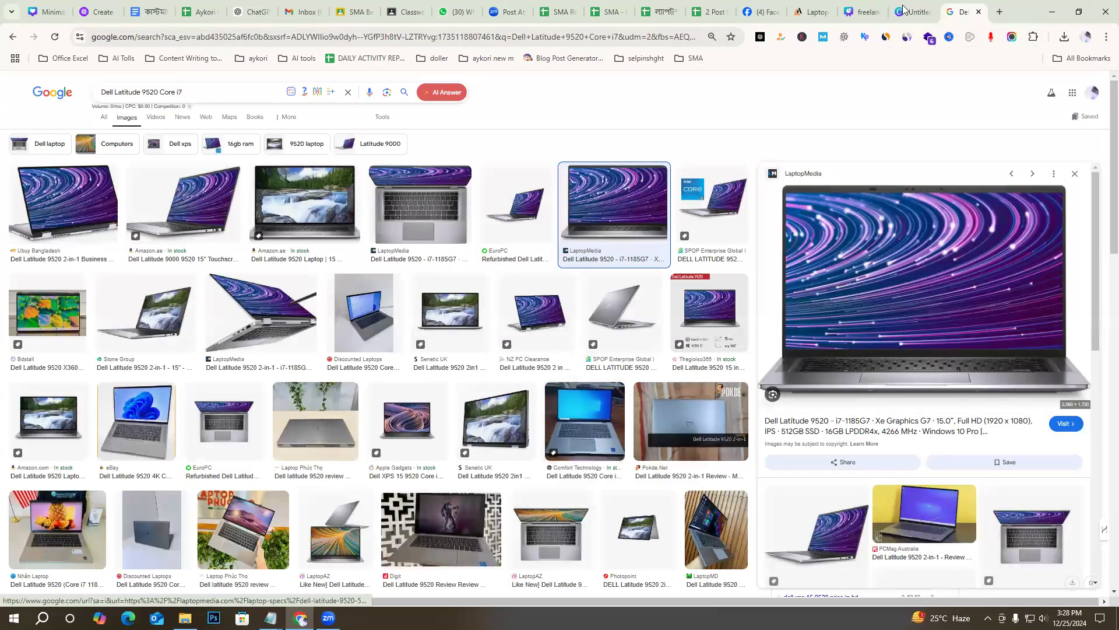
Check the collected Notepad details against the list of required ad information on page 4 of the freelance Canva design
left_click(865, 11)
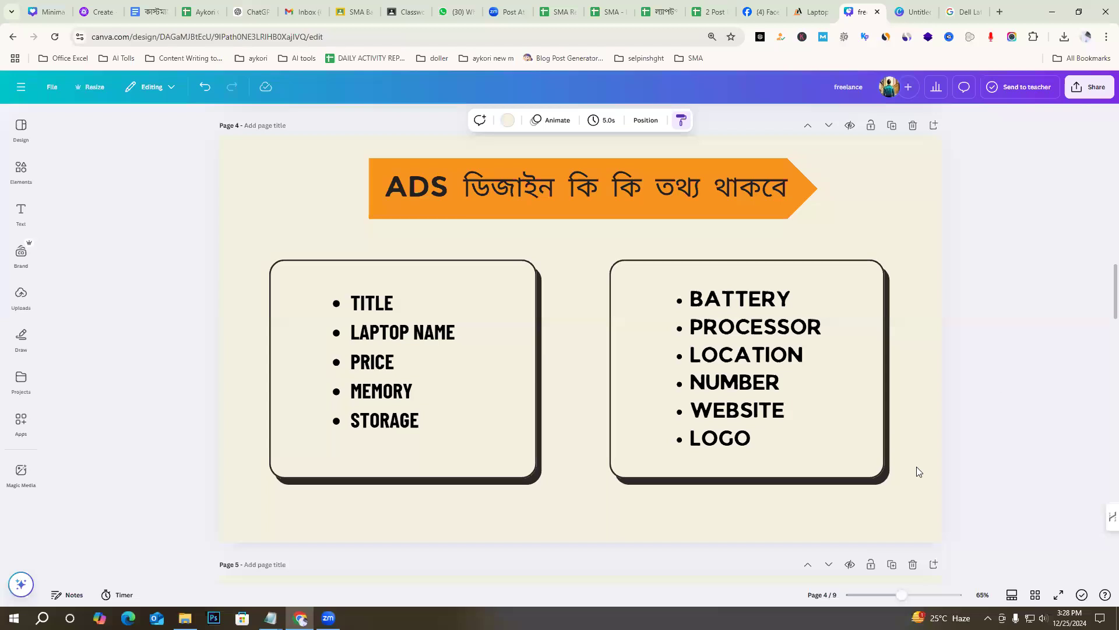
key("alt+Tab")
left_click_drag(1065, 457, 632, 200)
left_click(689, 184)
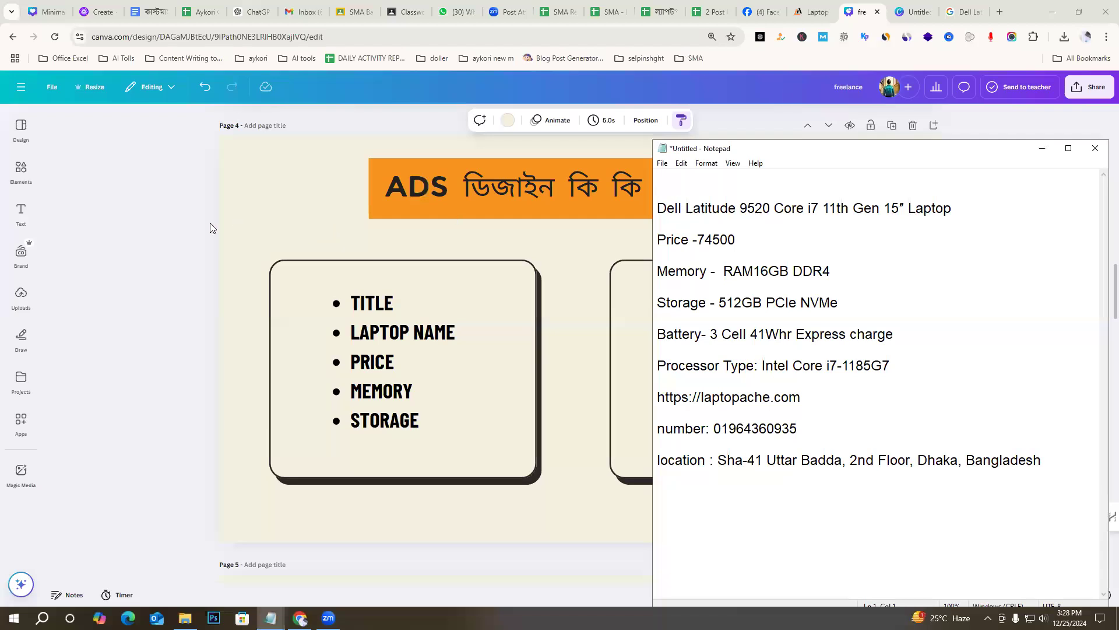
left_click(194, 230)
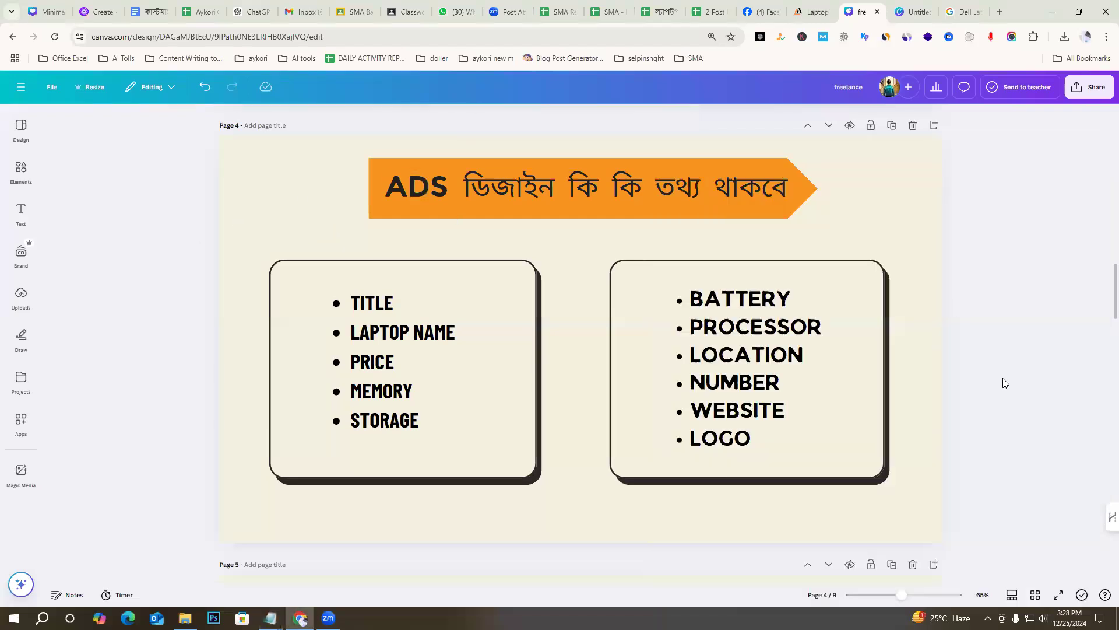
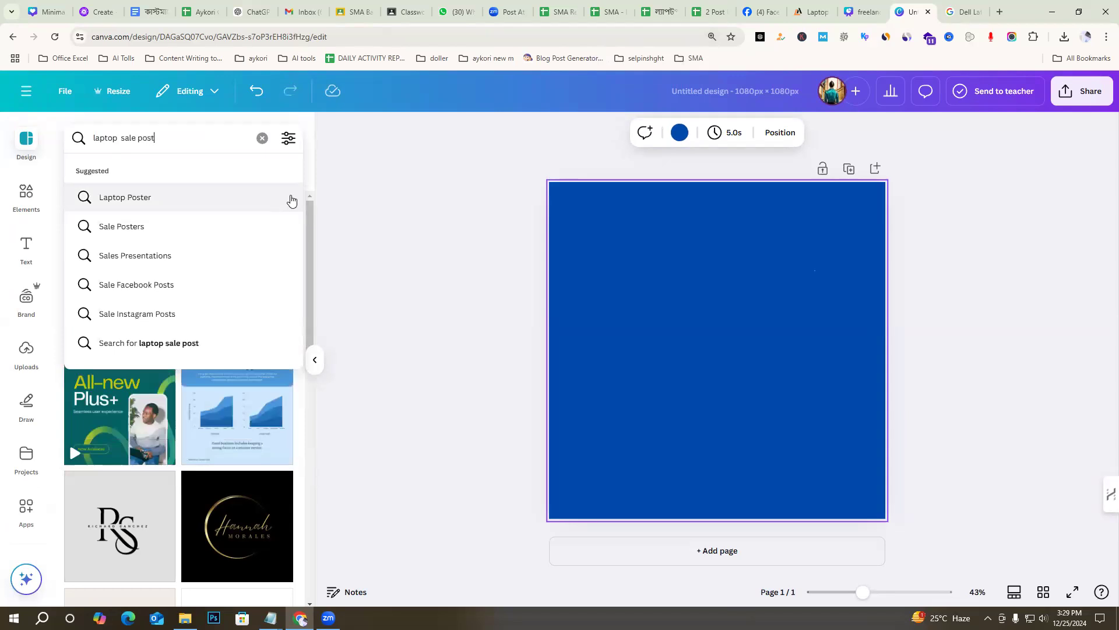
In the untitled 1080 × 1080 px design, search templates for "laptop sale post" and apply the Pink Gradient Gaming Laptop Sale Instagram Post
key("Return")
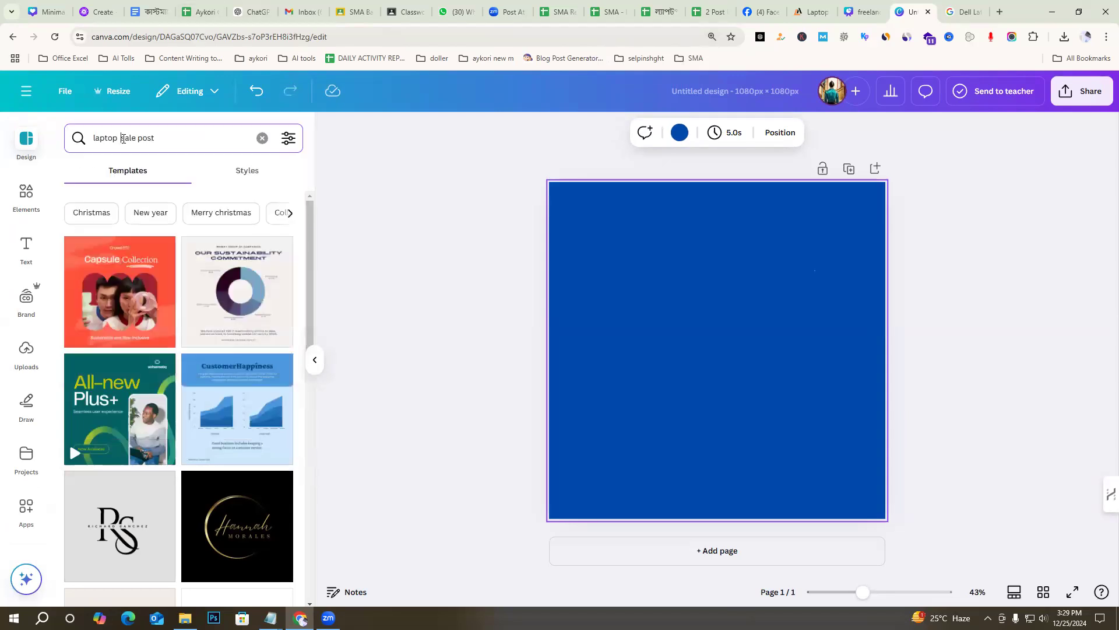
left_click(123, 138)
left_click(164, 138)
key("Return")
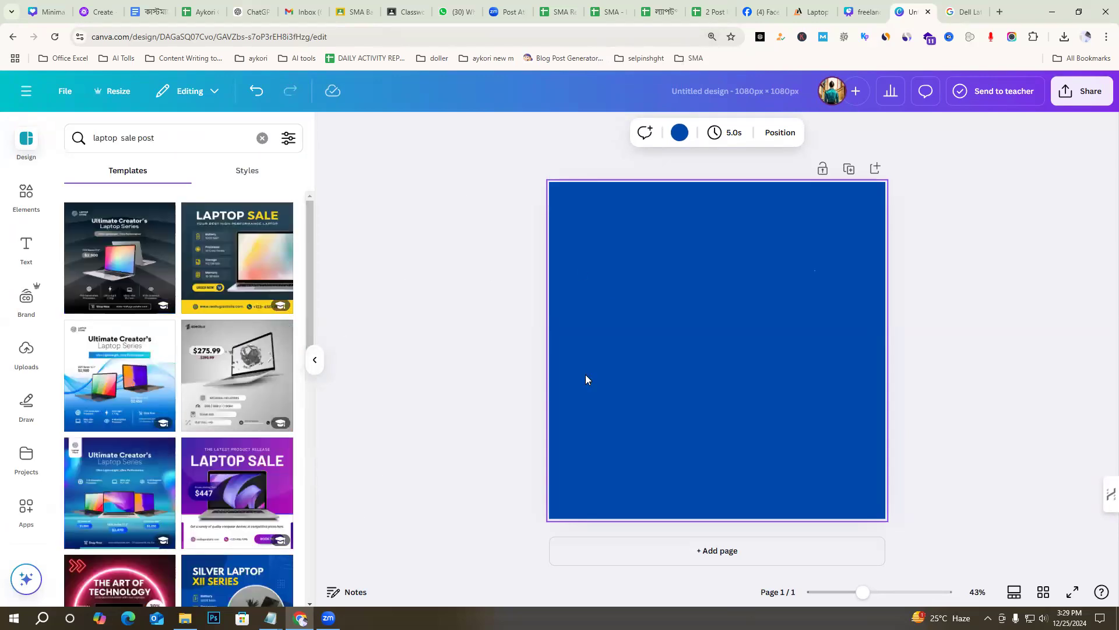
scroll(112, 312, "down", 2)
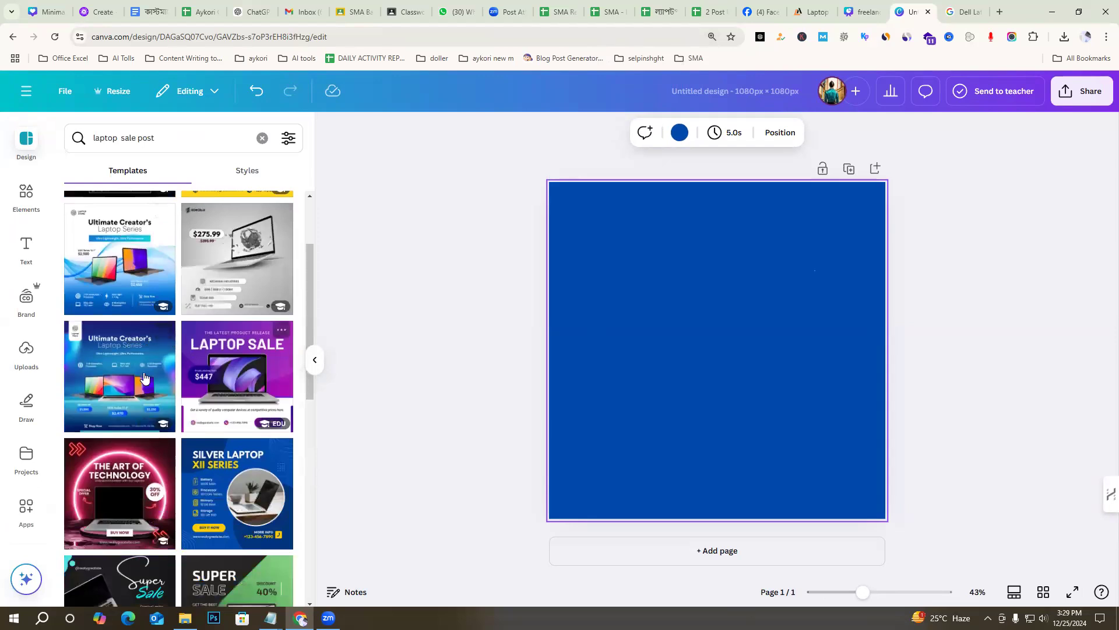
scroll(227, 417, "down", 2)
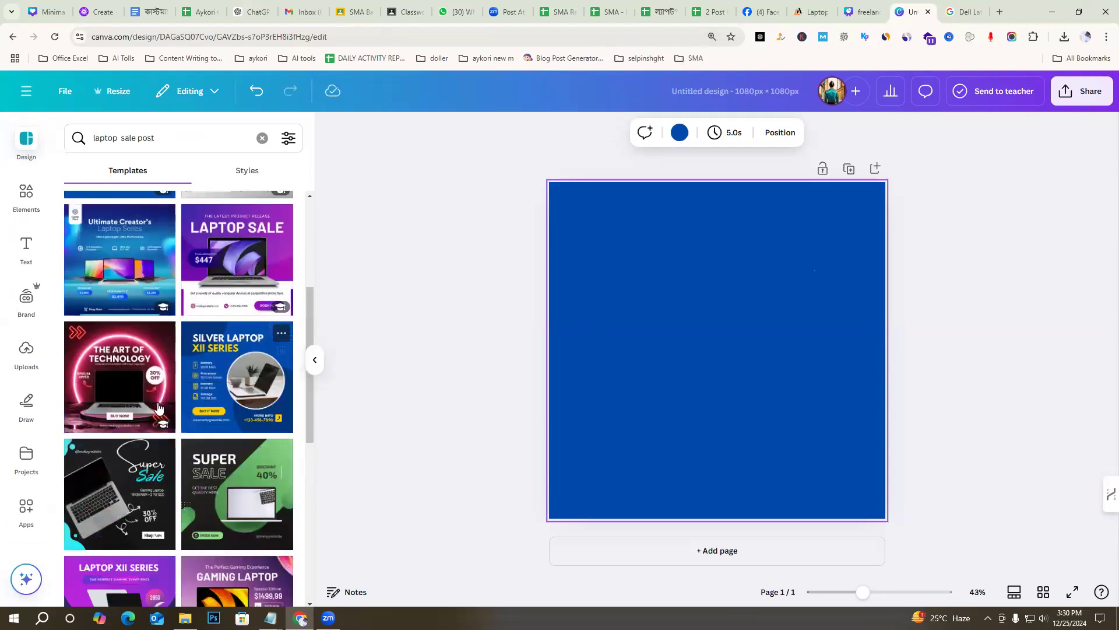
scroll(169, 396, "down", 3)
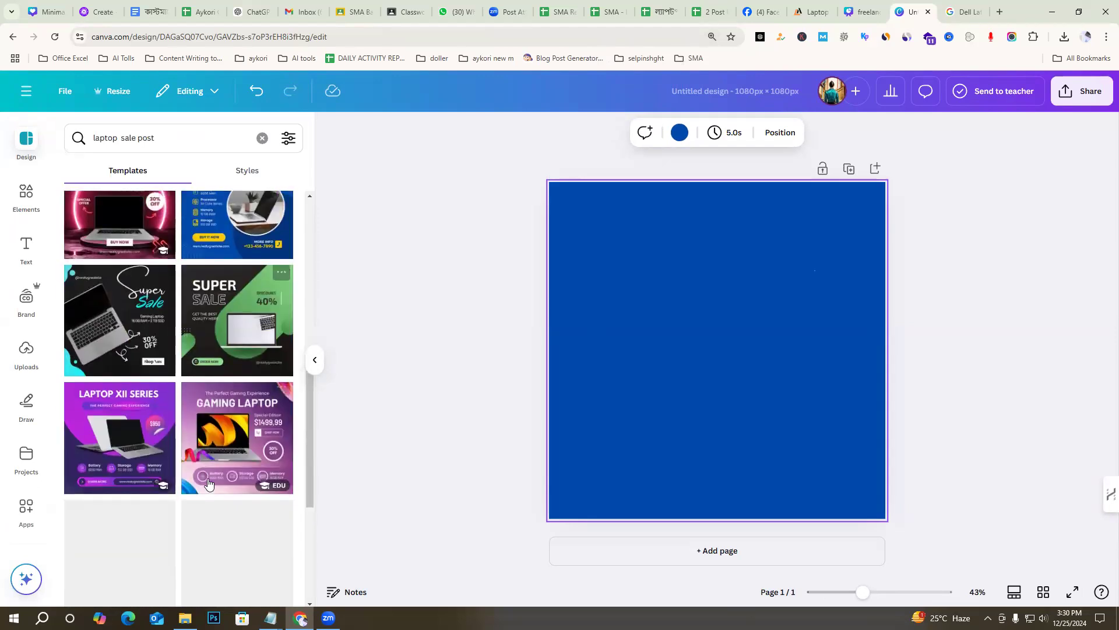
scroll(189, 483, "down", 3)
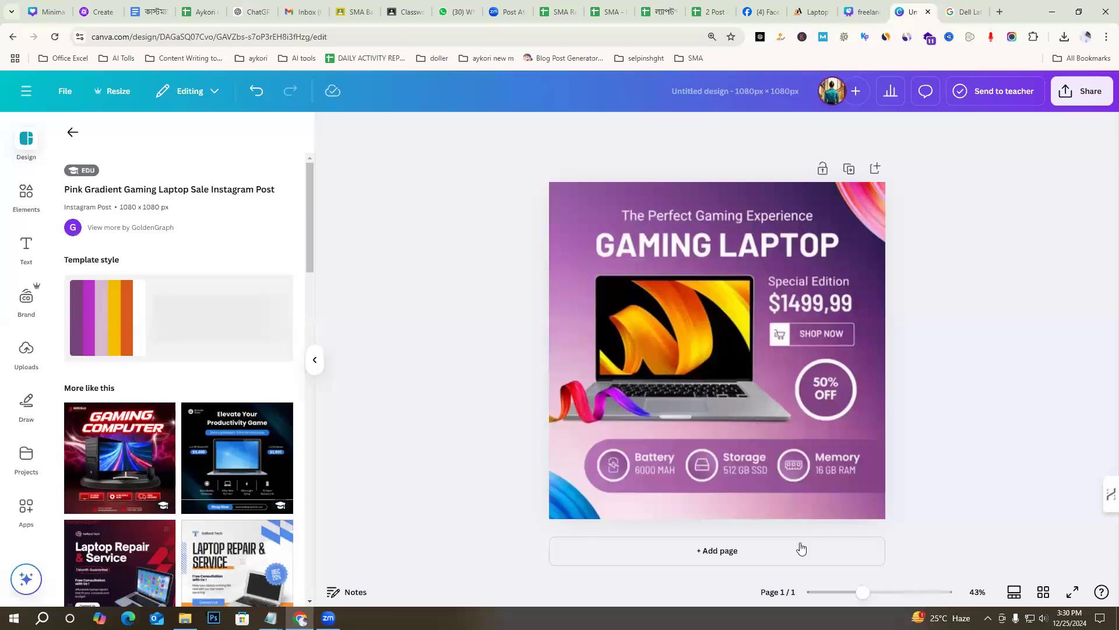
Add a second page below the gaming laptop poster
left_click(801, 545)
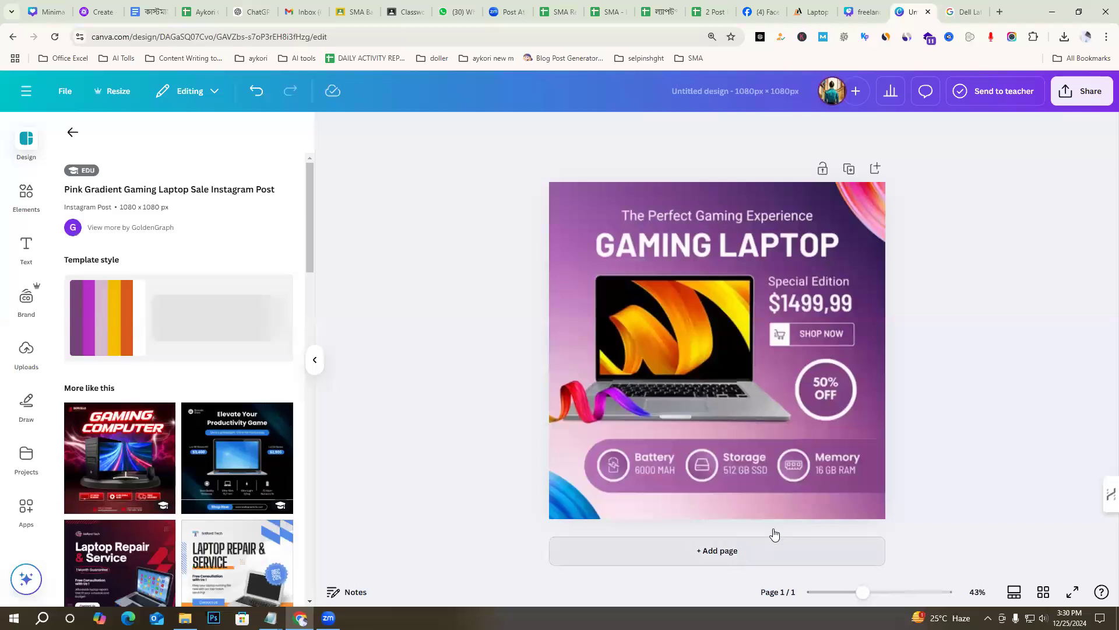
left_click(787, 496)
scroll(765, 411, "down", 6)
scroll(897, 382, "up", 6)
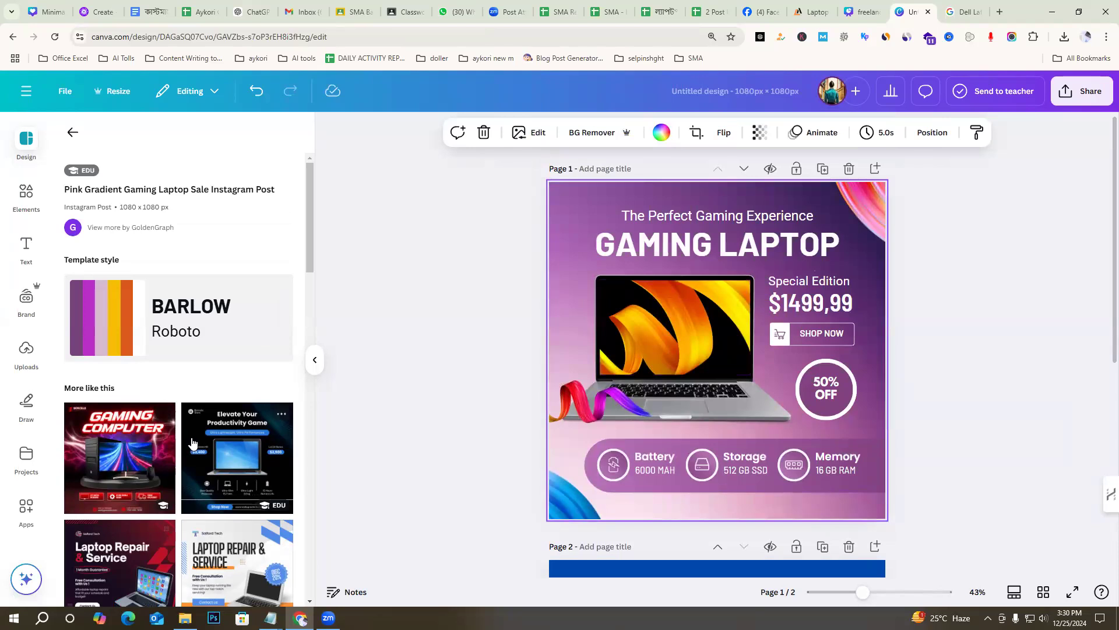
Return to the laptop sale template results and apply the Blue Laptop Promo Instagram Post with the "FLASH SALE" heading to page 2
left_click(73, 133)
scroll(234, 349, "down", 4)
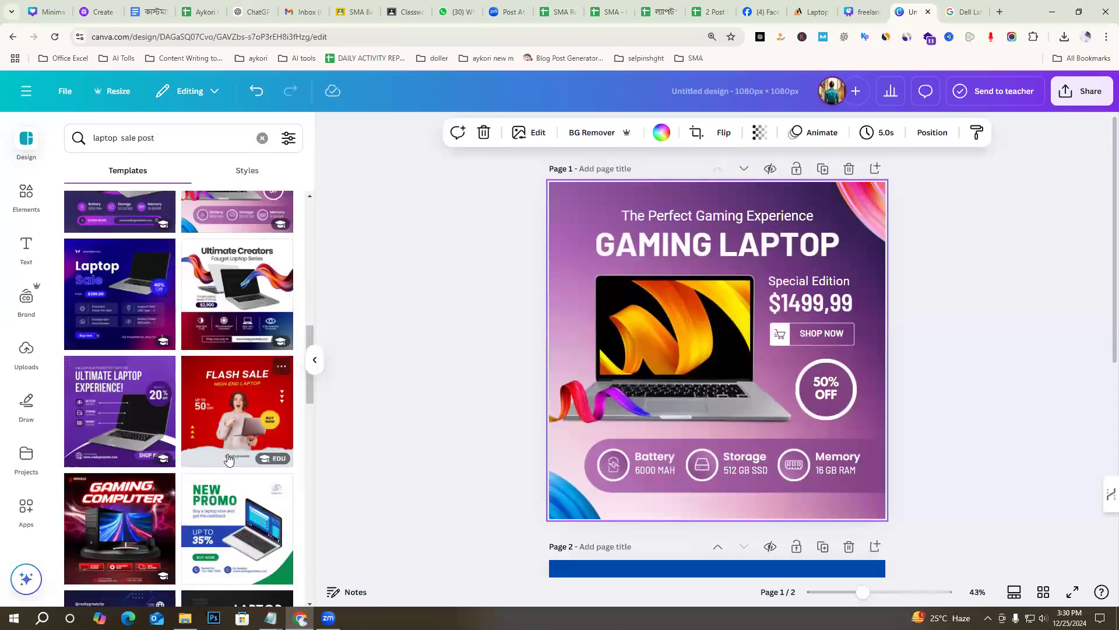
scroll(220, 435, "down", 5)
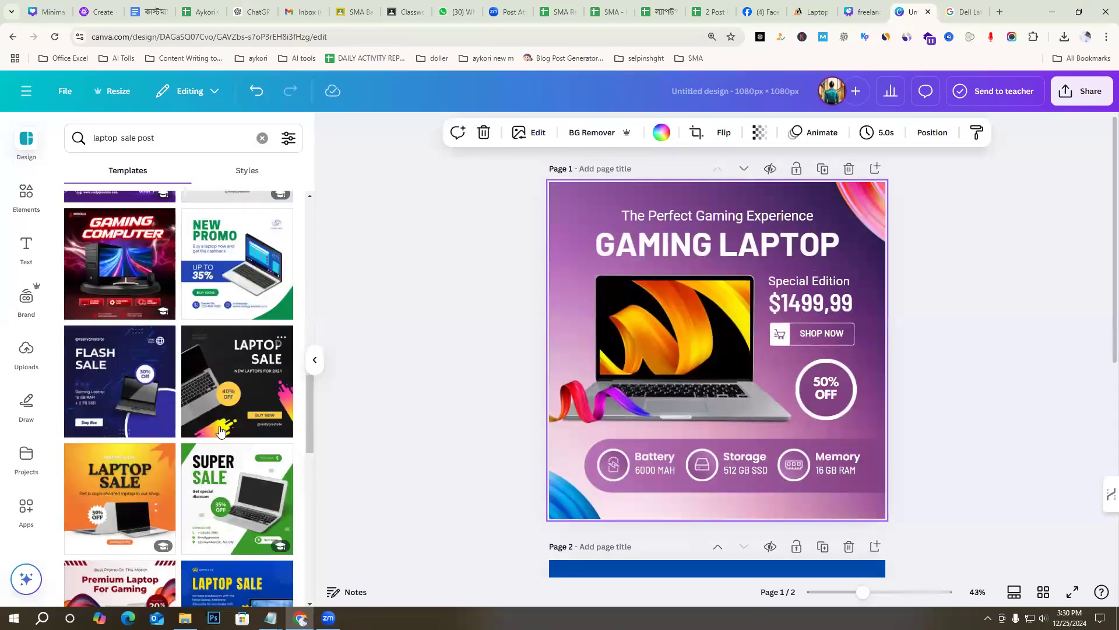
scroll(233, 432, "down", 5)
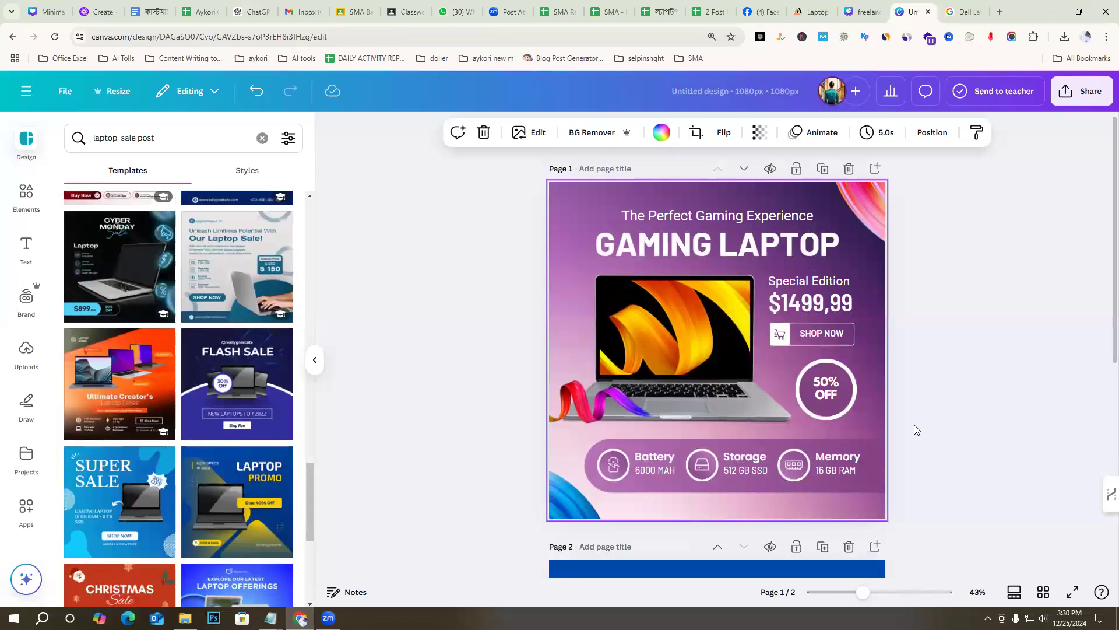
scroll(909, 426, "down", 5)
left_click(752, 414)
left_click(241, 377)
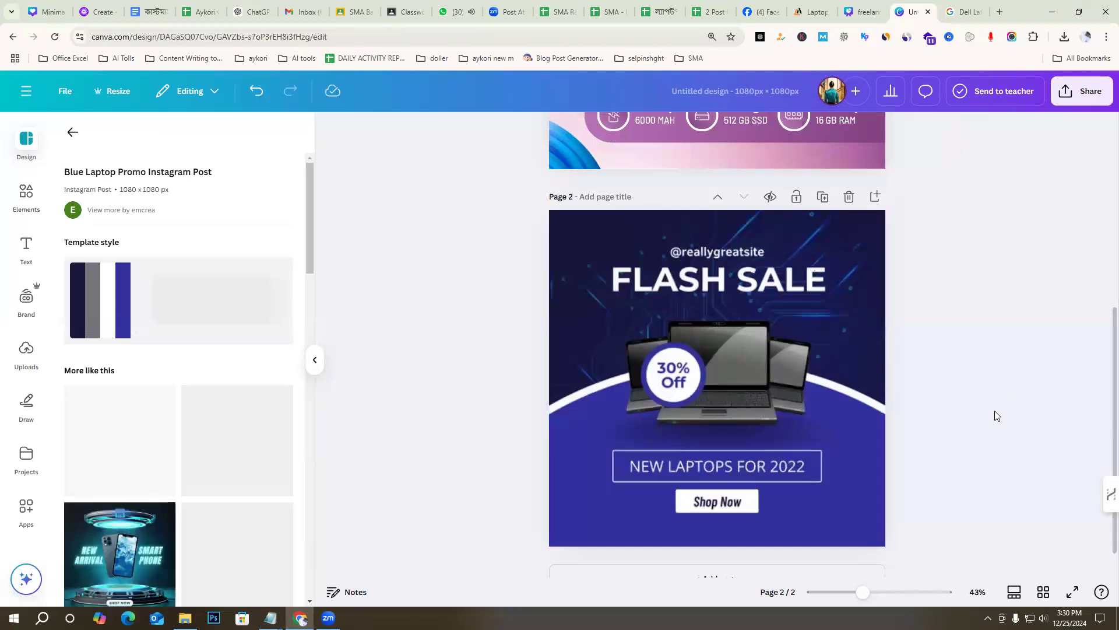
Browse more of the laptop sale template results and compare the gaming laptop and flash sale layouts on pages 1 and 2
left_click(74, 136)
scroll(242, 450, "down", 5)
scroll(241, 450, "down", 5)
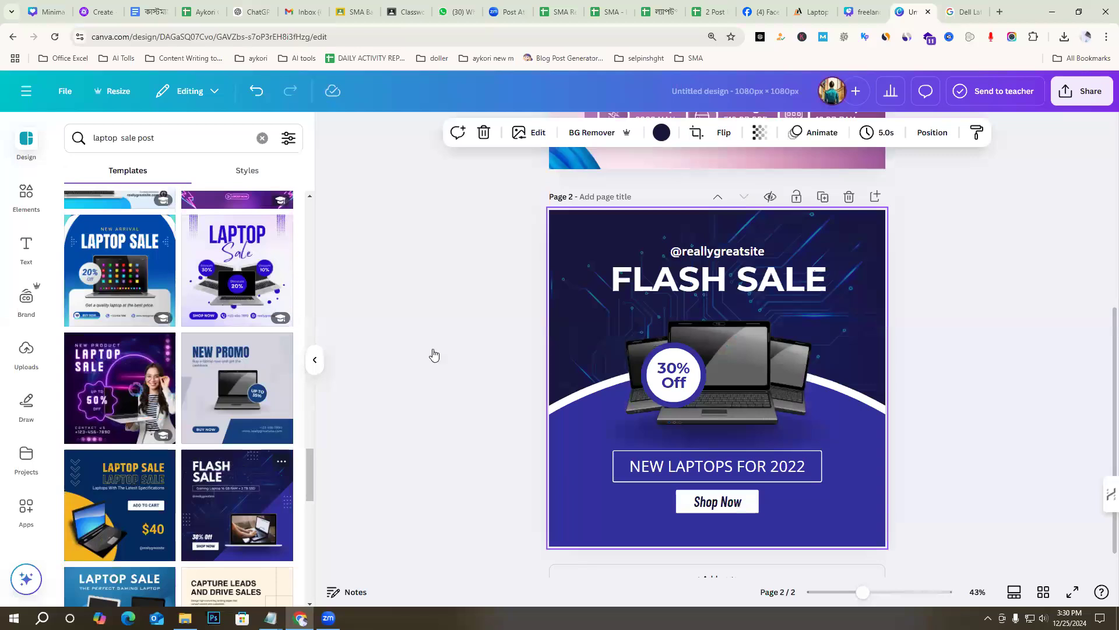
left_click(955, 362)
scroll(955, 357, "up", 6)
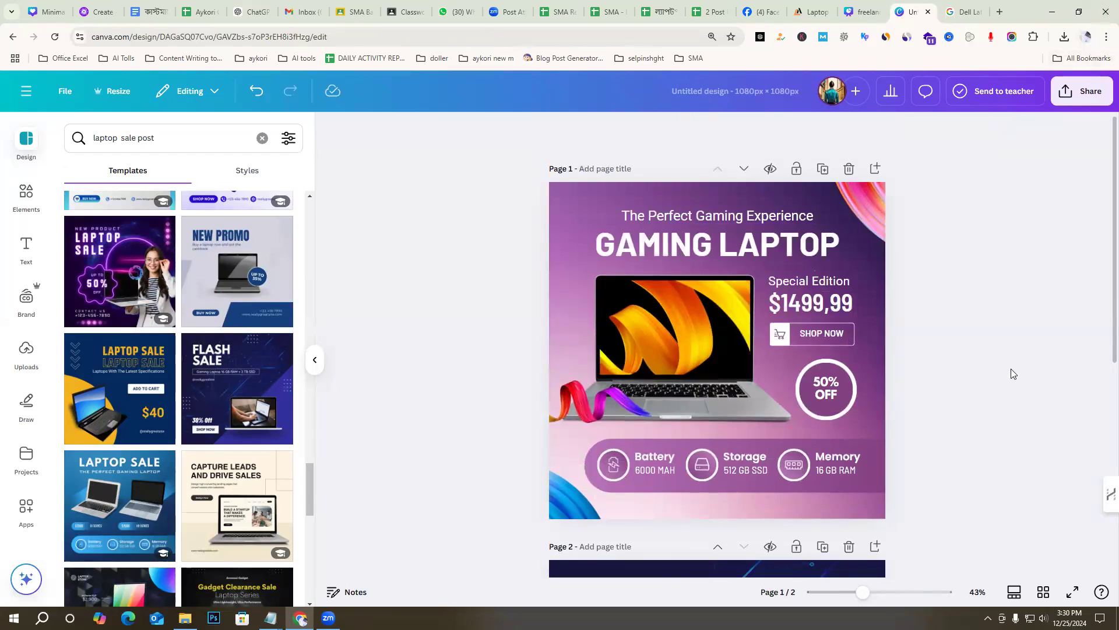
scroll(1011, 374, "down", 1)
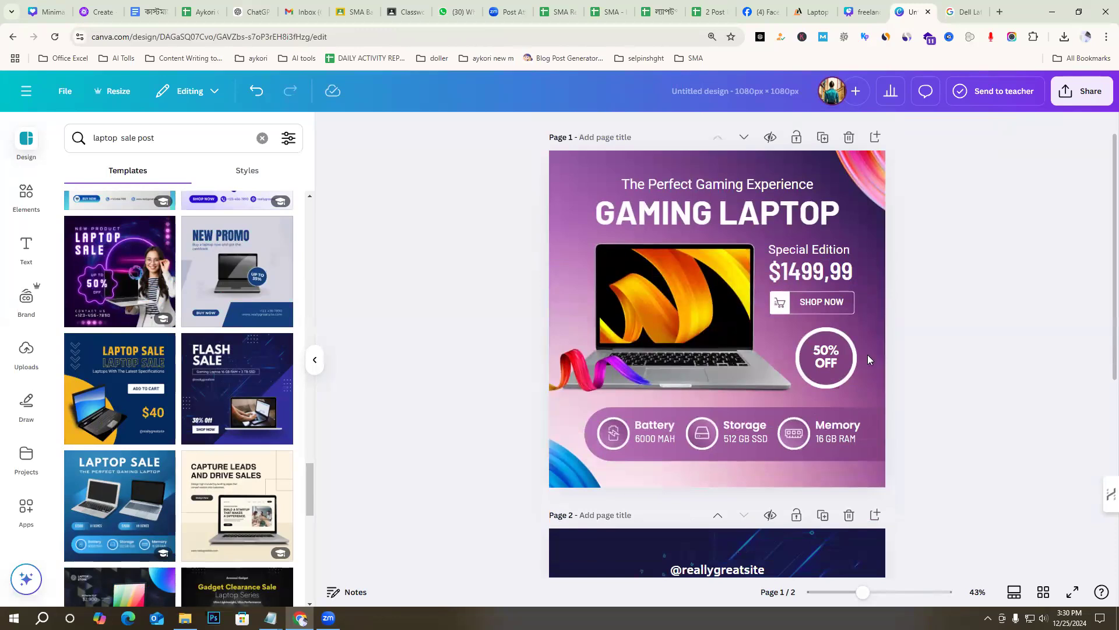
scroll(999, 416, "down", 6)
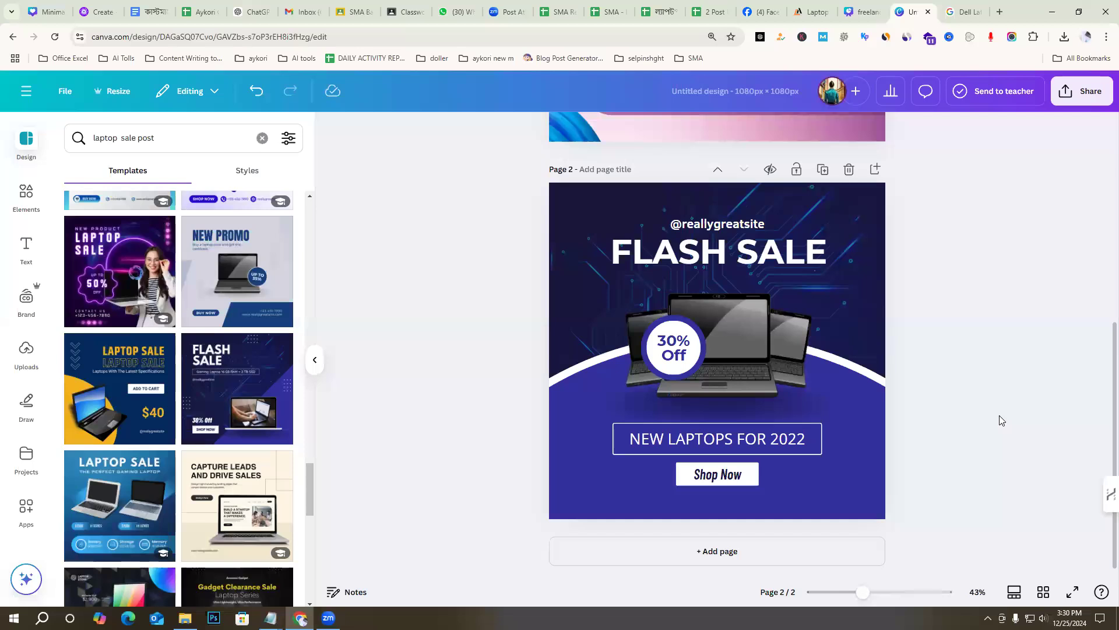
Look through the design elements on offer, including shapes, graphics, AI images, stickers and photos
left_click(26, 197)
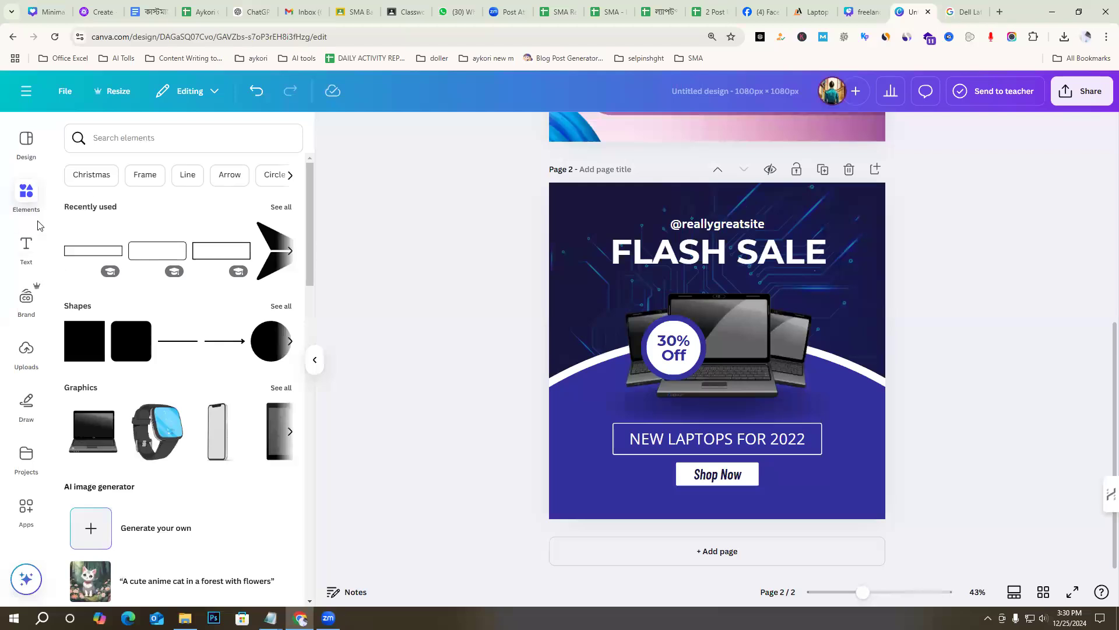
scroll(191, 403, "down", 3)
scroll(126, 319, "up", 2)
scroll(139, 332, "down", 1)
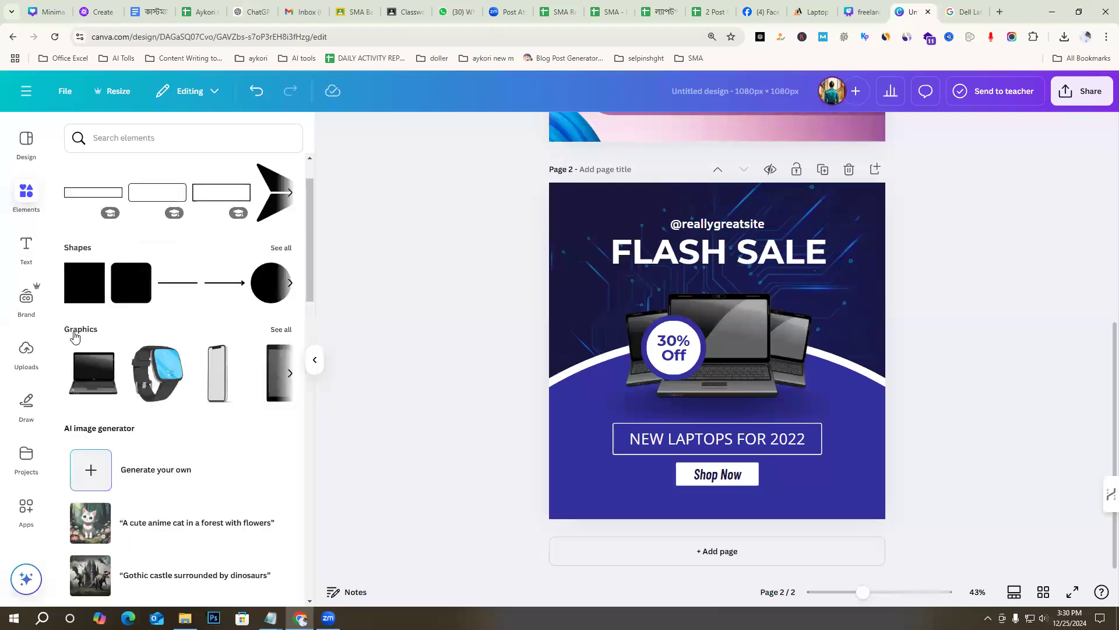
scroll(140, 341, "down", 2)
scroll(185, 411, "down", 2)
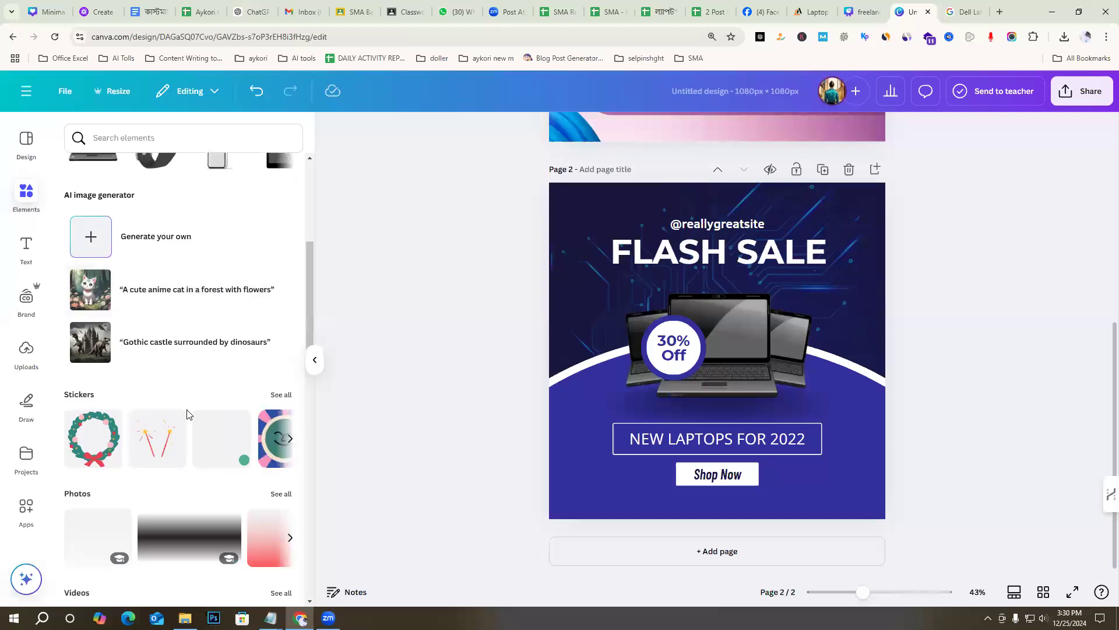
scroll(172, 410, "up", 2)
scroll(134, 423, "down", 2)
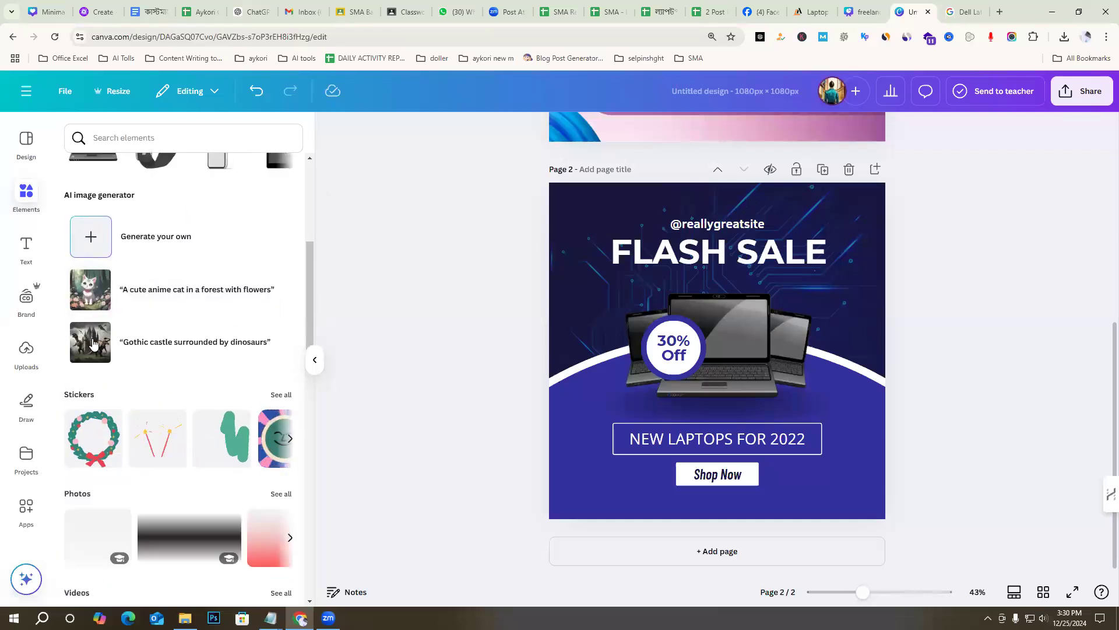
scroll(93, 460, "up", 5)
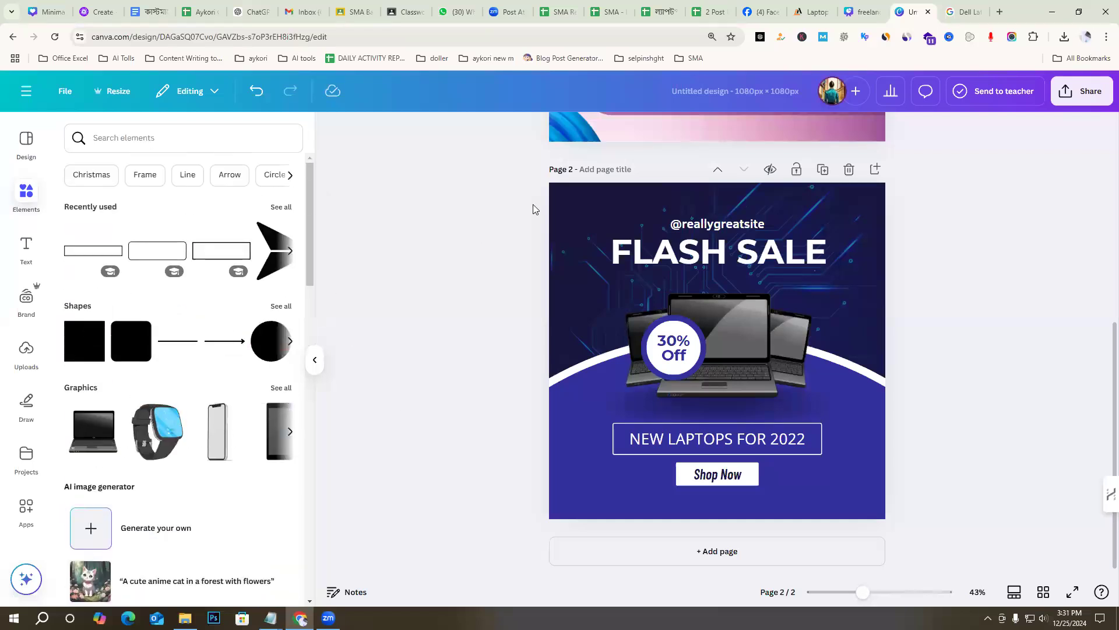
On page 2, shift the outlined rectangle up and to the right and move the "NEW LAPTOPS FOR 2022" text left out of it
left_click_drag(663, 427, 721, 415)
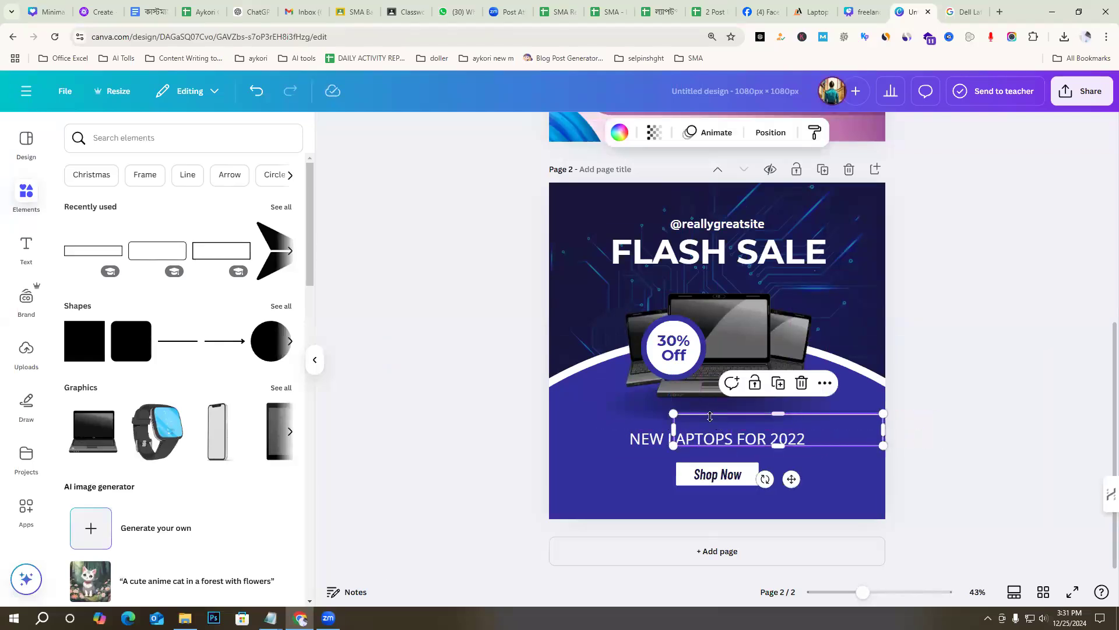
left_click_drag(659, 440, 607, 440)
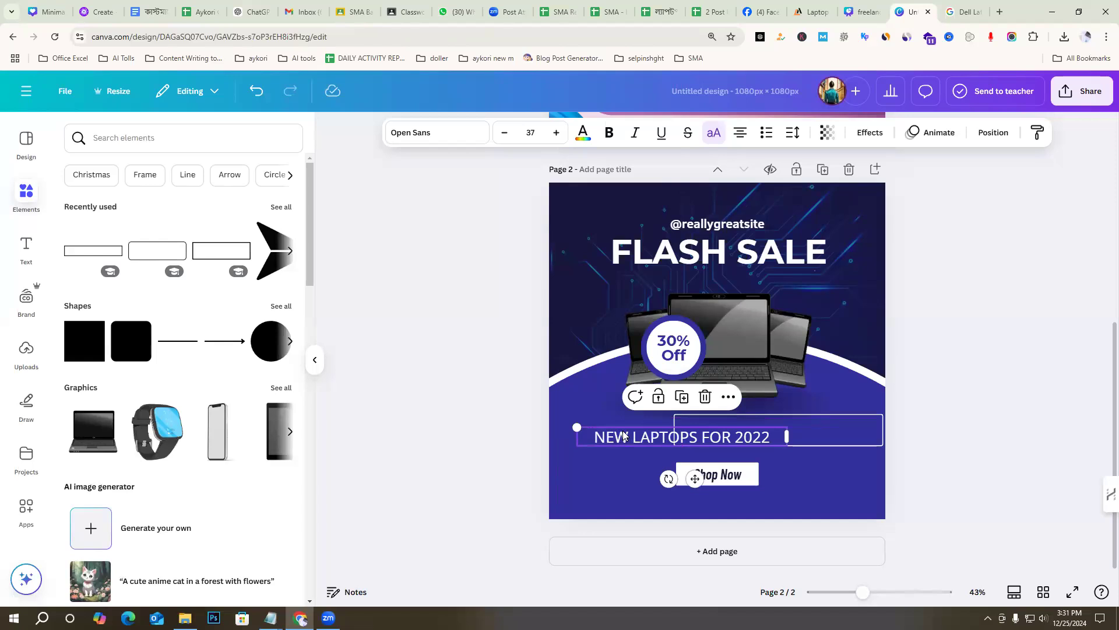
left_click(966, 421)
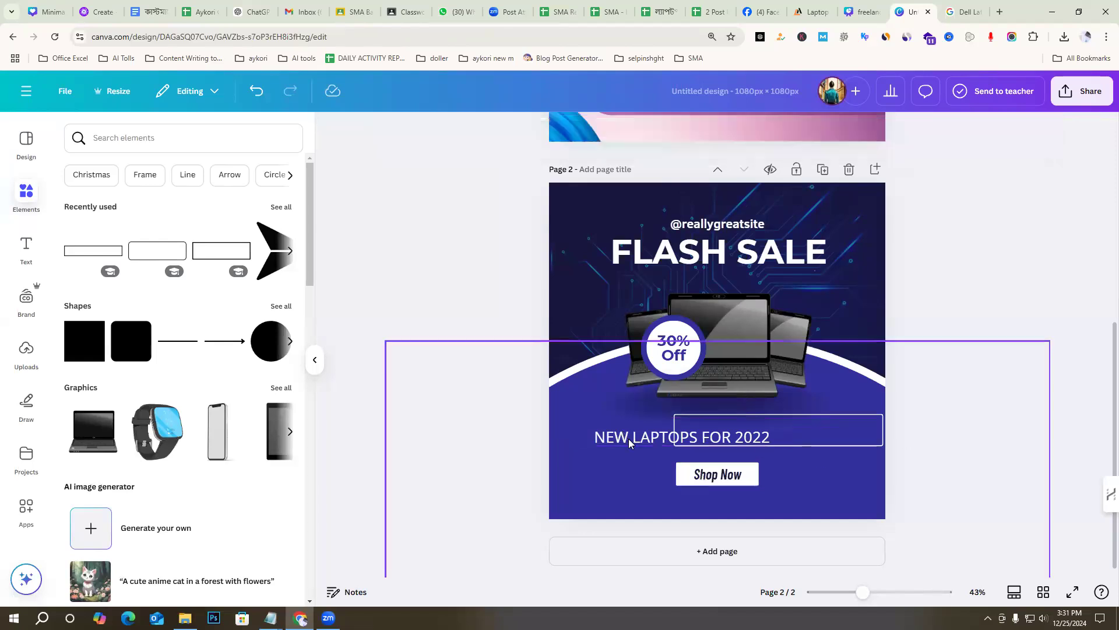
left_click(1030, 365)
left_click(1008, 370)
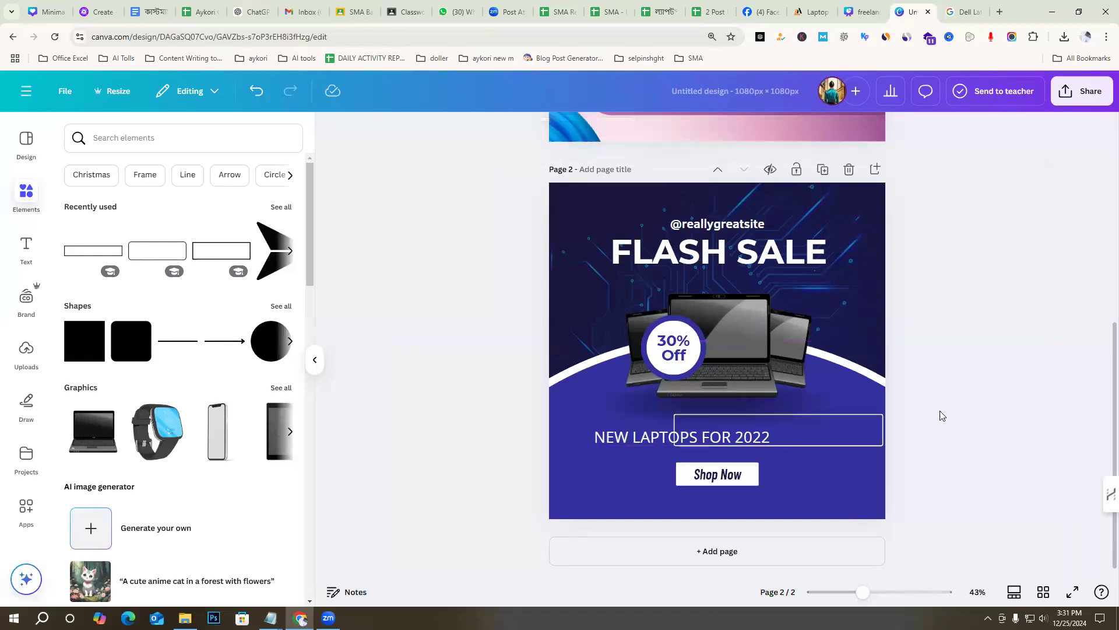
Try Barlow Condensed, League Spartan, Open Sans, Montserrat and Poppins as the font of "NEW LAPTOPS FOR 2022"
left_click(623, 437)
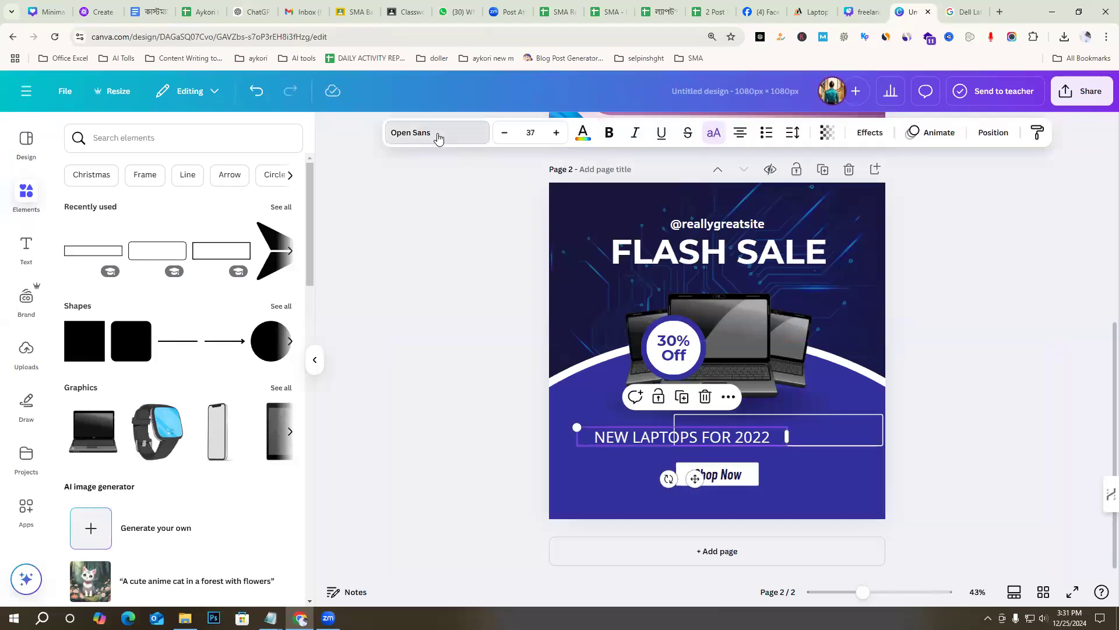
left_click(438, 133)
scroll(140, 365, "down", 2)
scroll(140, 364, "up", 2)
left_click(104, 330)
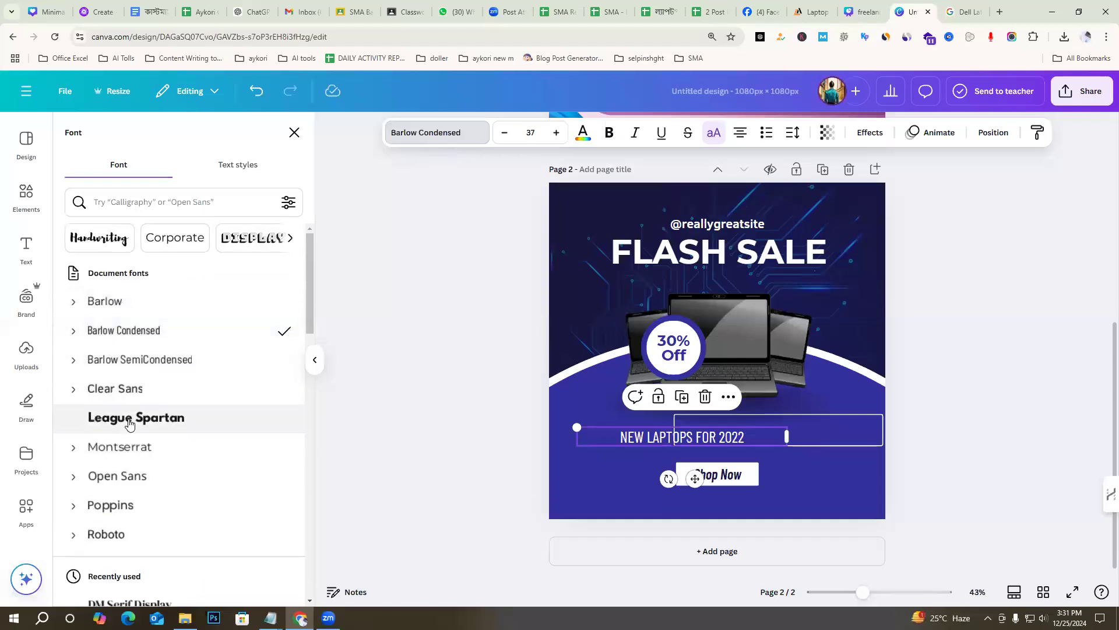
left_click(129, 419)
left_click(113, 476)
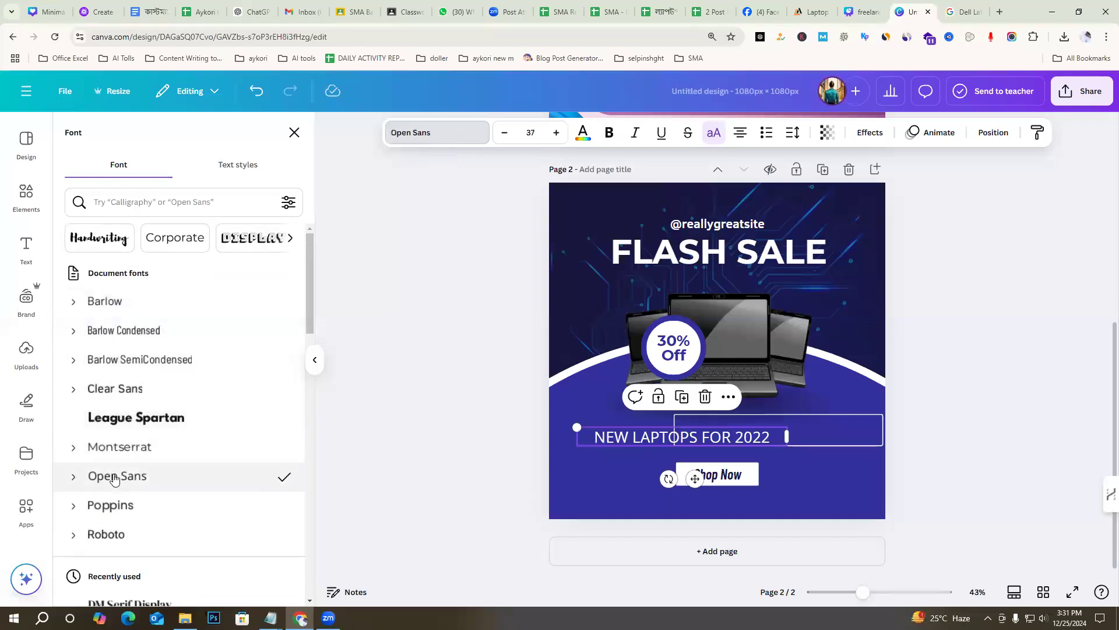
left_click(116, 449)
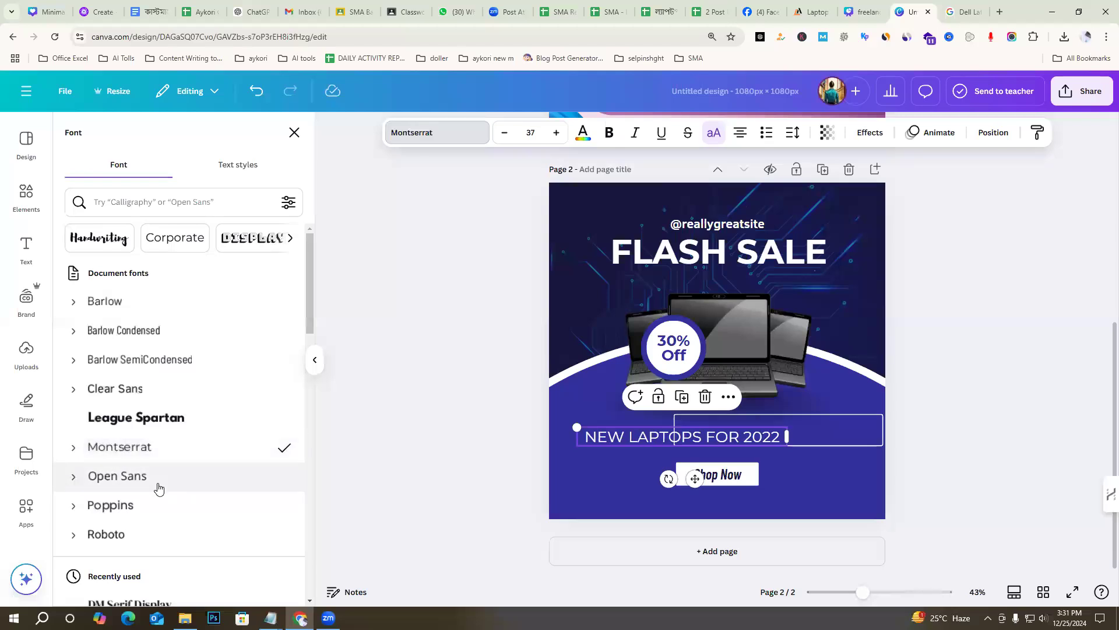
scroll(140, 478, "down", 1)
left_click(121, 450)
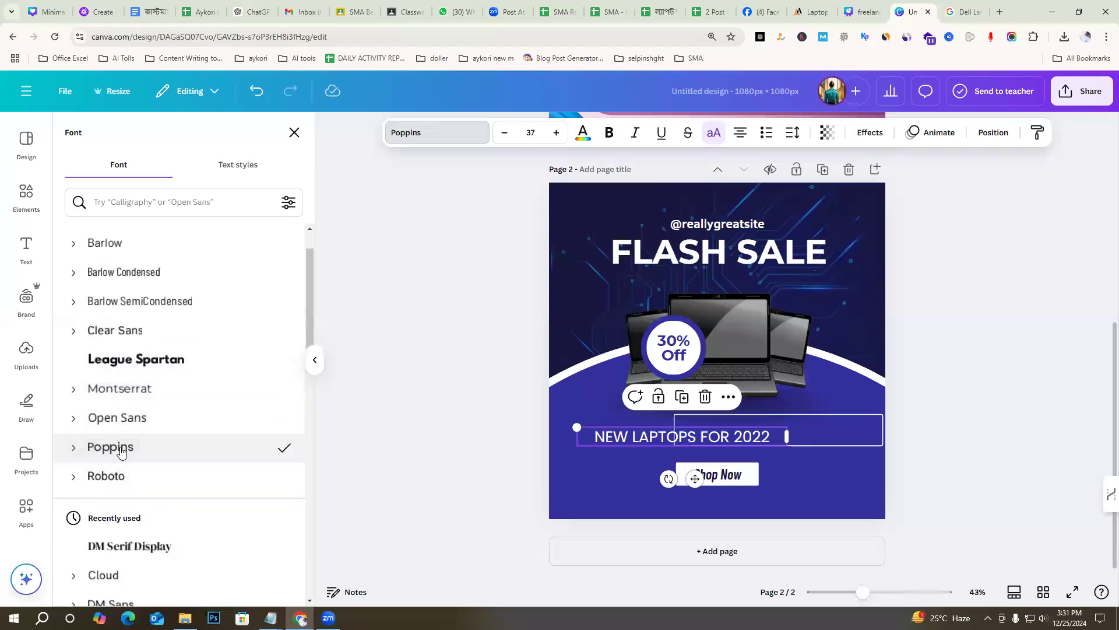
Set the font of "NEW LAPTOPS FOR 2022" to League Spartan
left_click(140, 361)
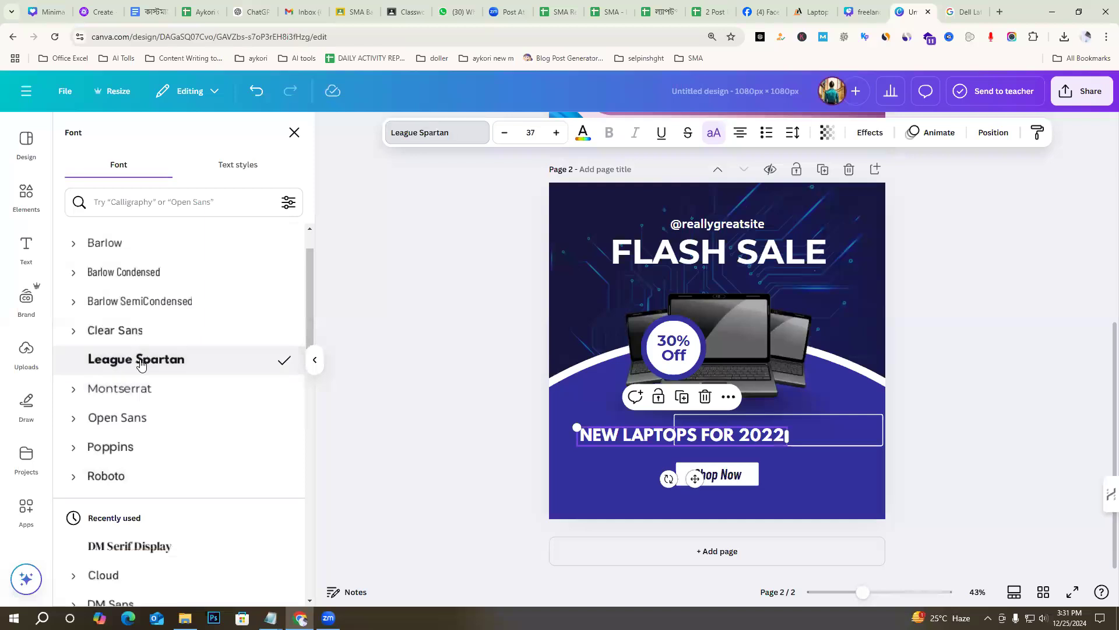
left_click(1055, 397)
left_click(1029, 402)
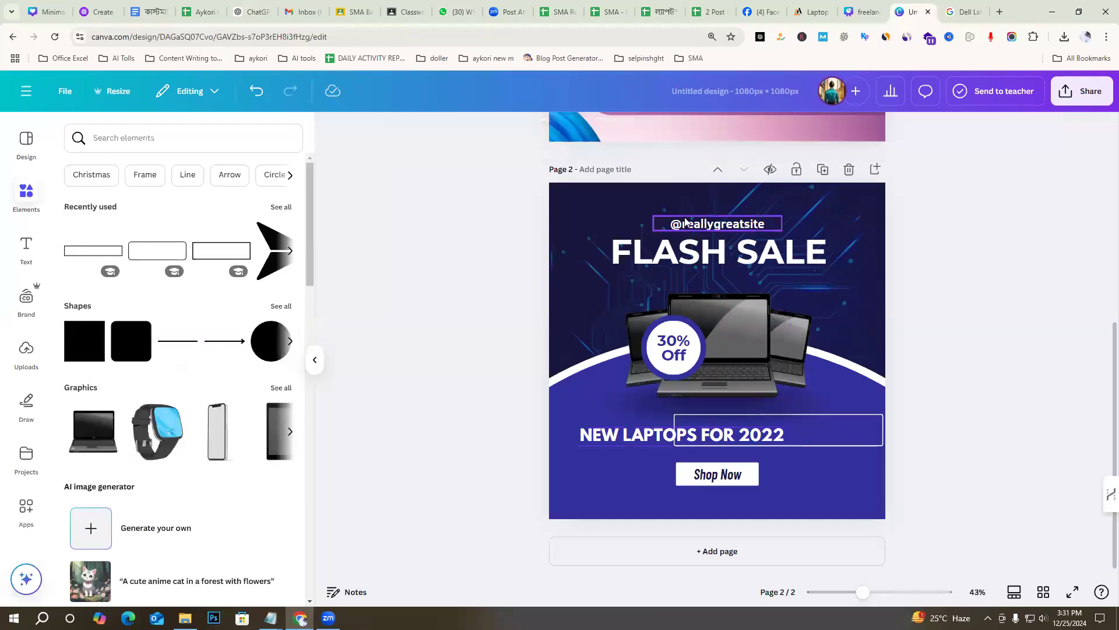
left_click_drag(722, 228, 815, 243)
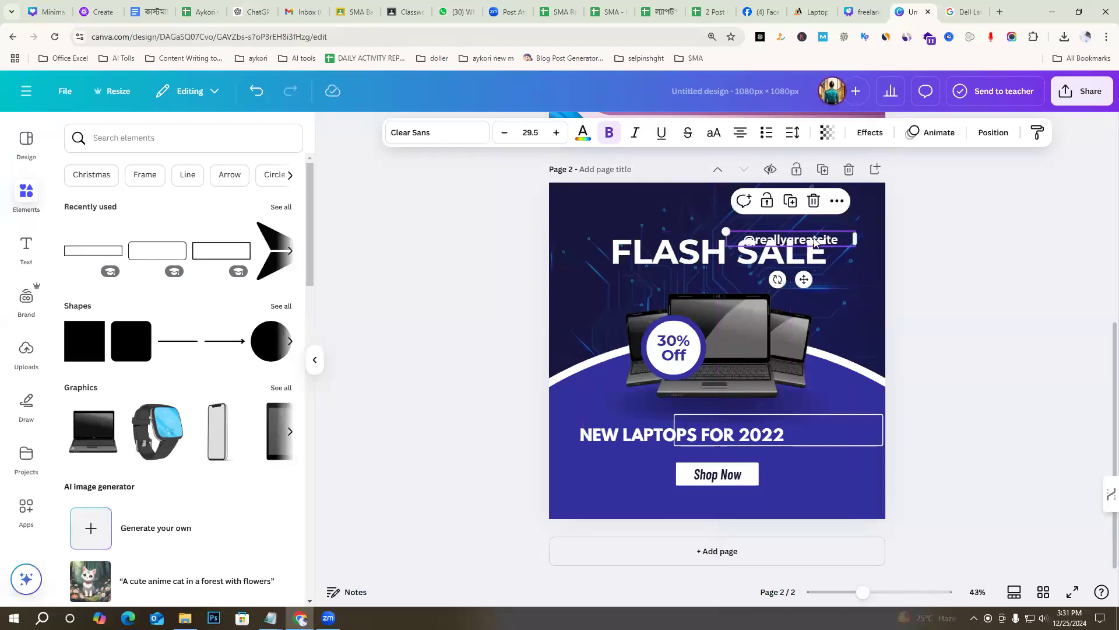
scroll(815, 243, "up", 2)
left_click_drag(787, 293, 827, 313)
left_click(954, 312)
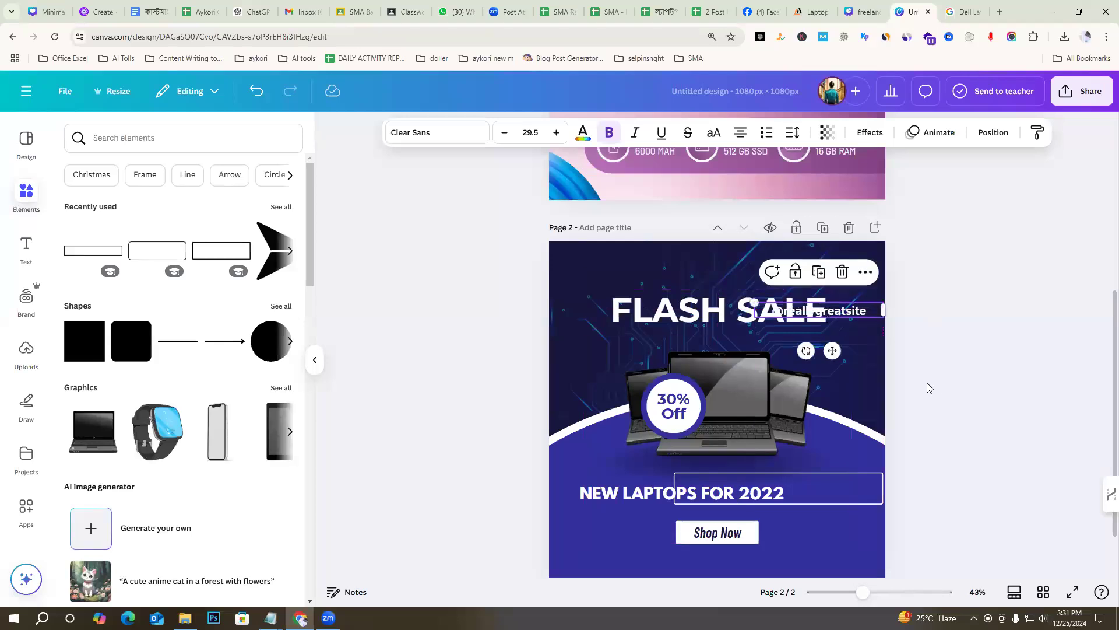
left_click(955, 387)
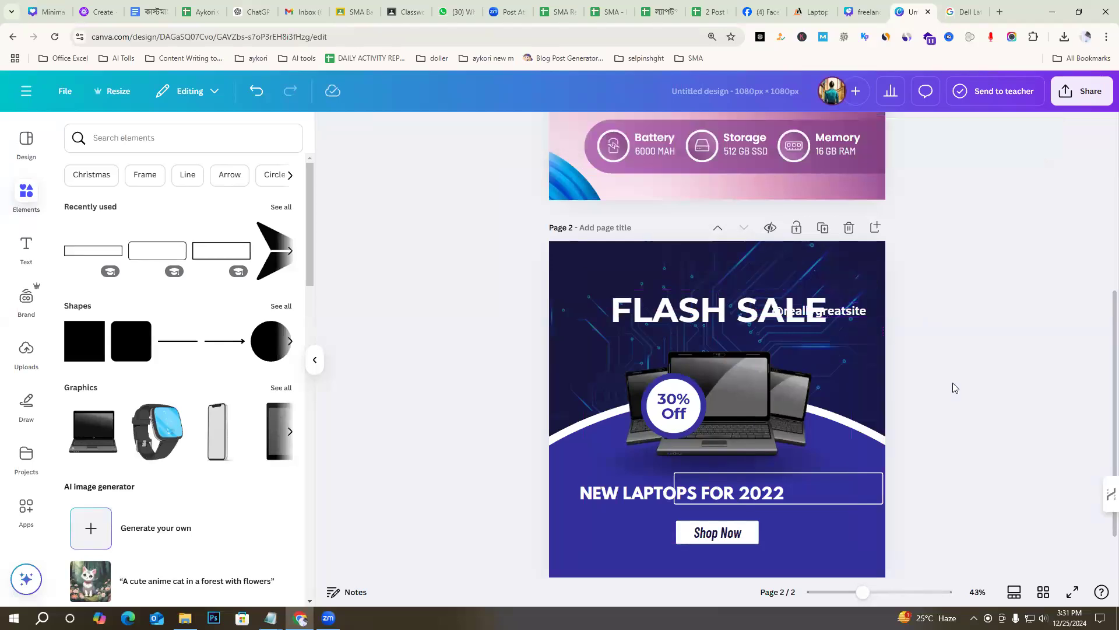
key("ctrl+z")
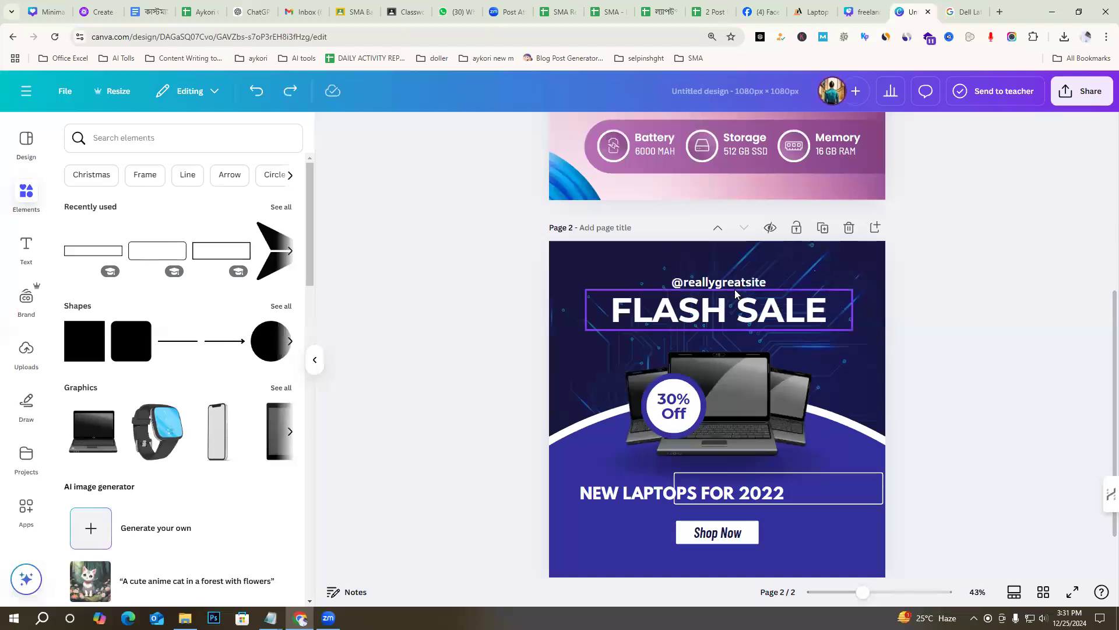
left_click(713, 279)
left_click_drag(712, 280, 678, 279)
left_click(921, 296)
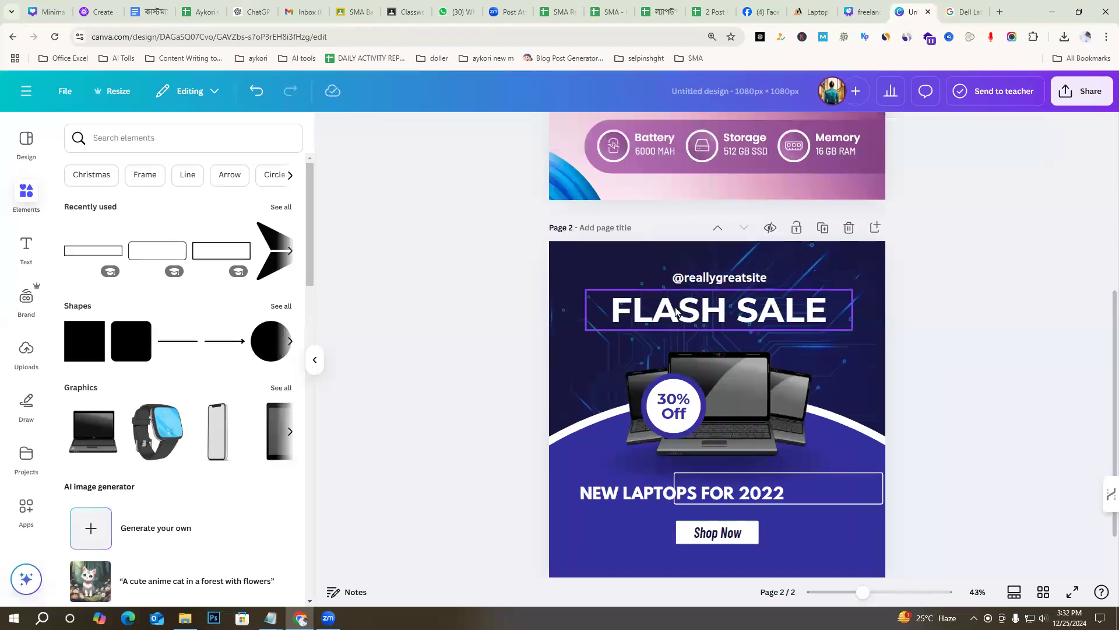
Try a smaller font size of 63.2 on the FLASH SALE heading, and undo the reduction
double_click(750, 312)
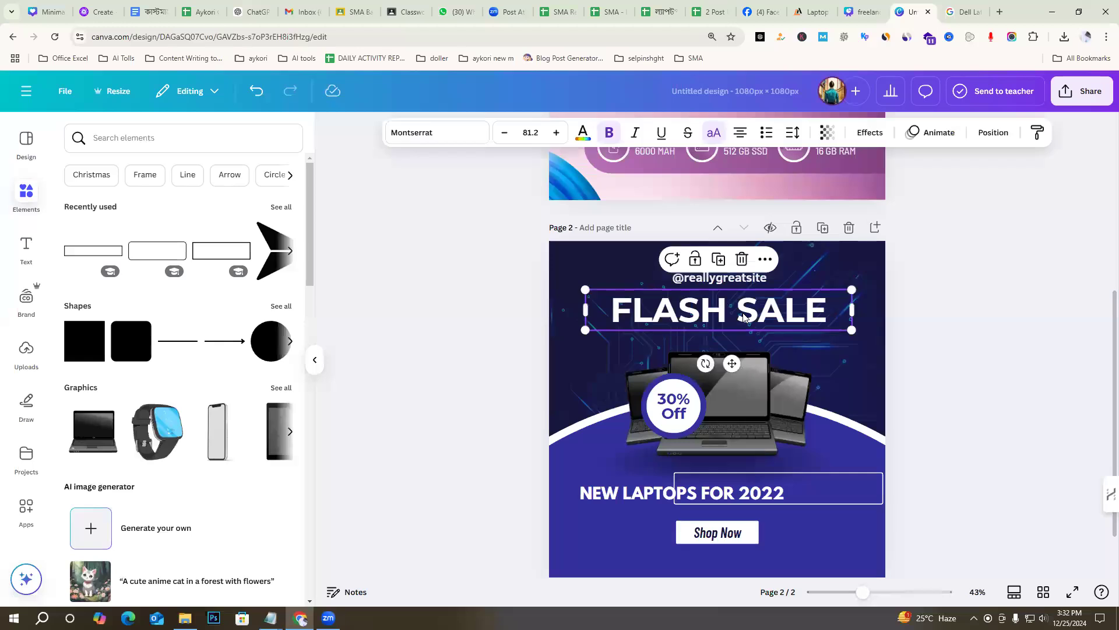
double_click(750, 313)
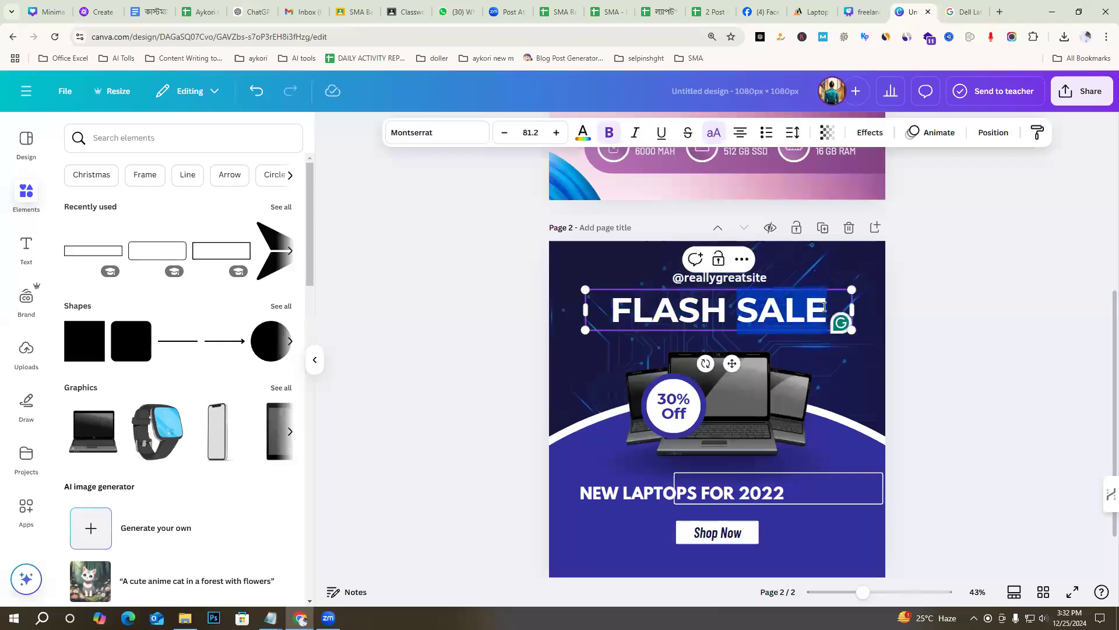
left_click(505, 134)
left_click(504, 134)
left_click(505, 133)
left_click(504, 133)
left_click(505, 133)
left_click(504, 133)
left_click(504, 133)
left_click(504, 133)
left_click(504, 133)
left_click(504, 134)
left_click(505, 133)
left_click(504, 134)
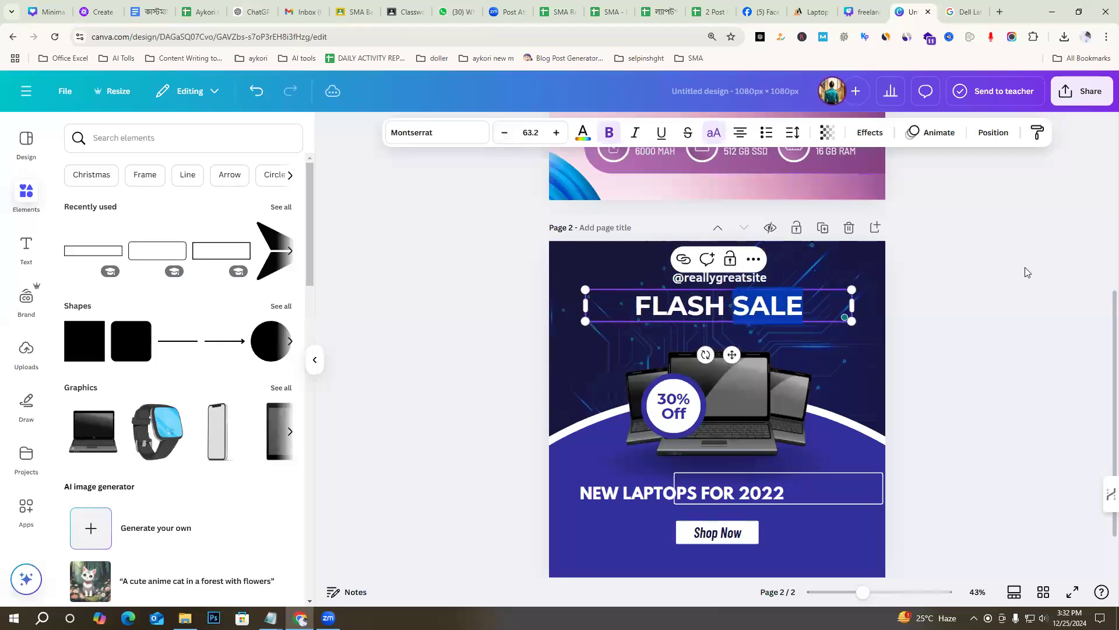
left_click(1028, 272)
key("ctrl+z")
key("ctrl+z")
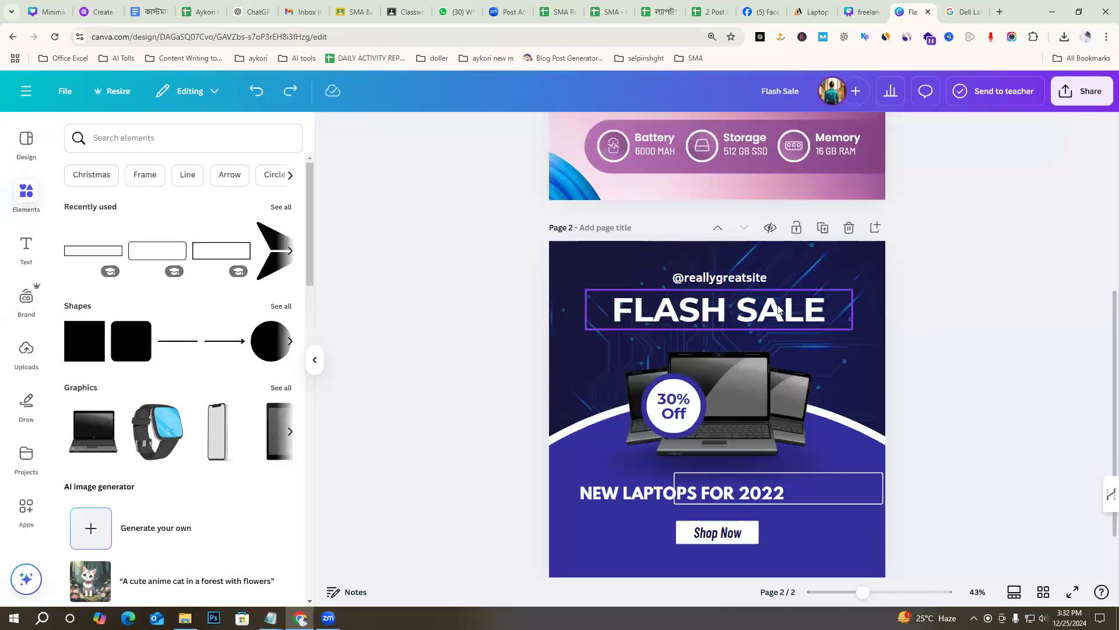
Remove the word SALE from the page 2 heading and move the remaining FLASH text to the left above the laptops
left_click(748, 313)
left_click(749, 312)
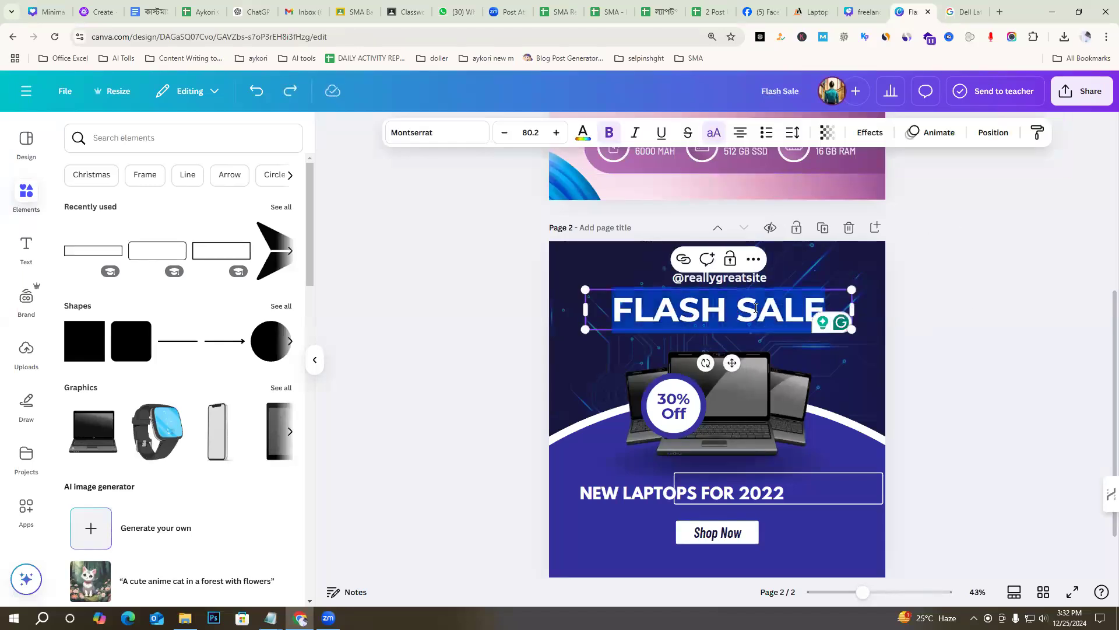
key("Escape")
double_click(742, 307)
left_click(742, 306)
double_click(825, 301)
key("BackSpace")
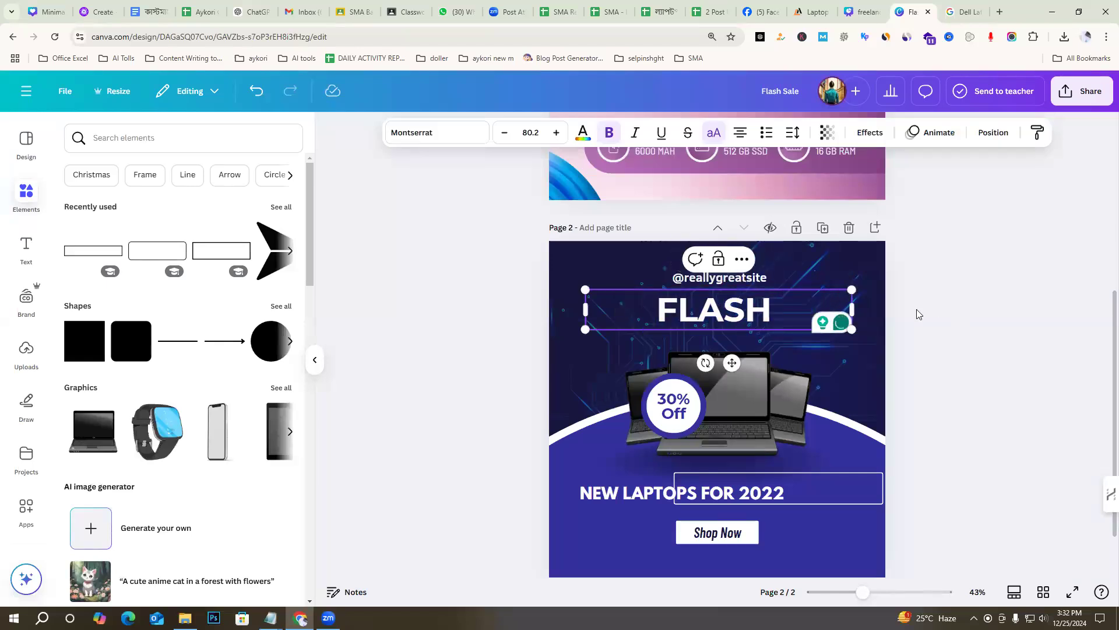
left_click(917, 314)
left_click(749, 315)
left_click_drag(749, 315, 699, 321)
left_click(845, 326)
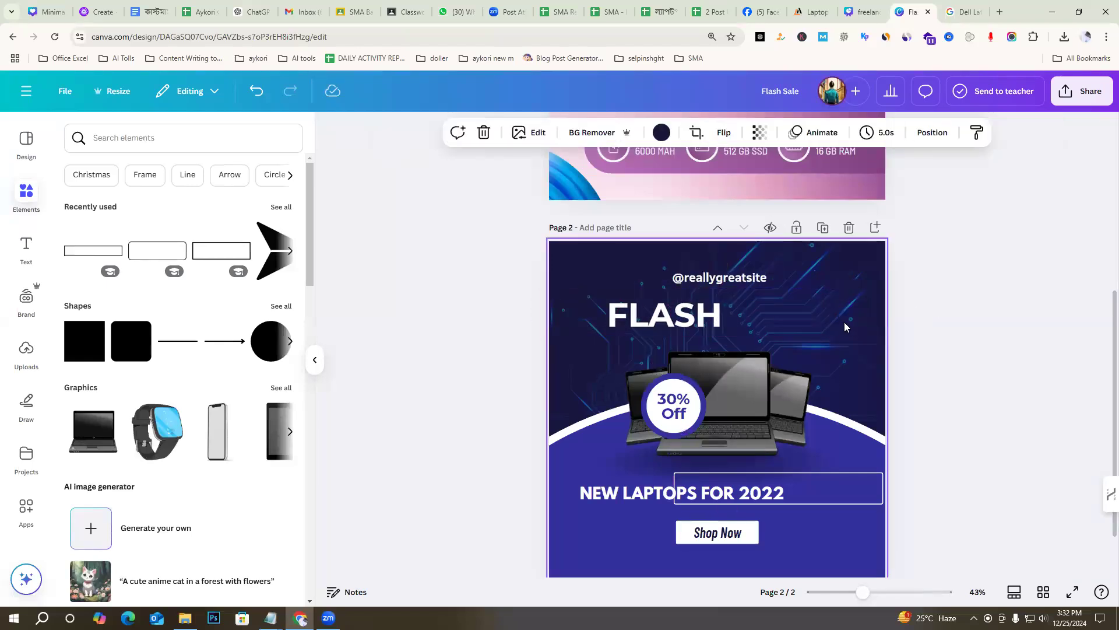
Place SALE as a separate white text element just right of FLASH and widen its text box
left_click(935, 349)
left_click_drag(788, 344, 738, 322)
left_click(583, 137)
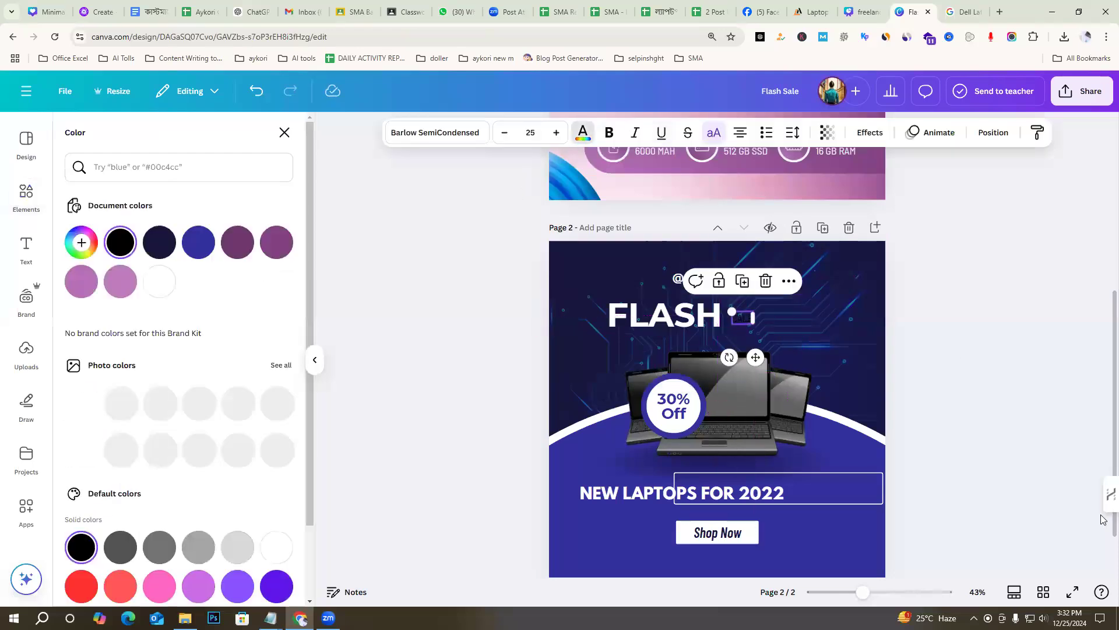
left_click(160, 281)
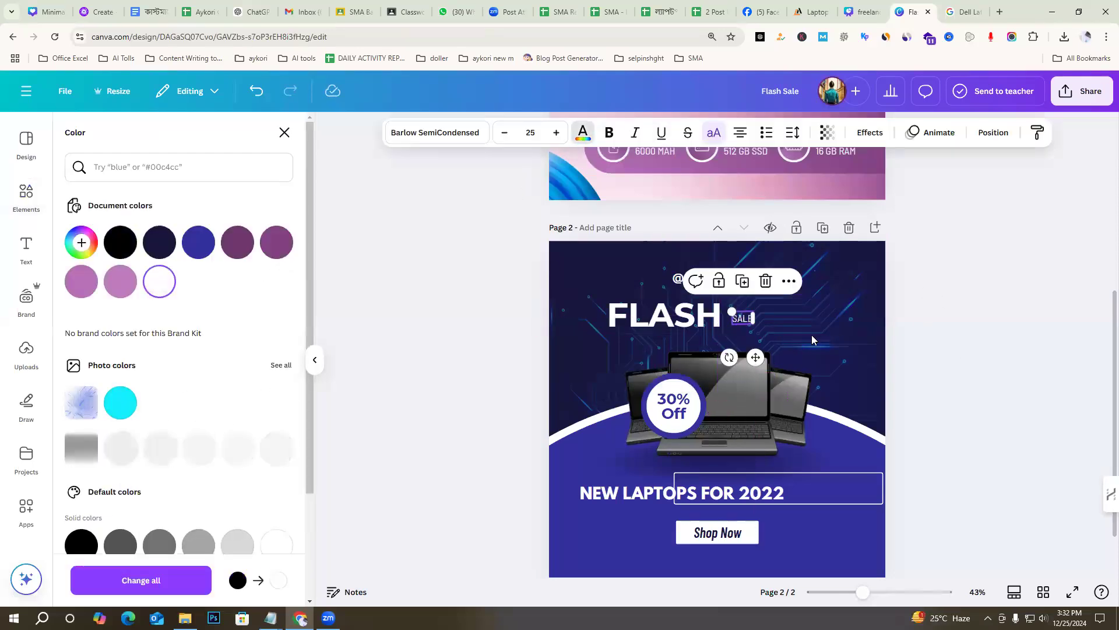
left_click_drag(756, 317, 852, 314)
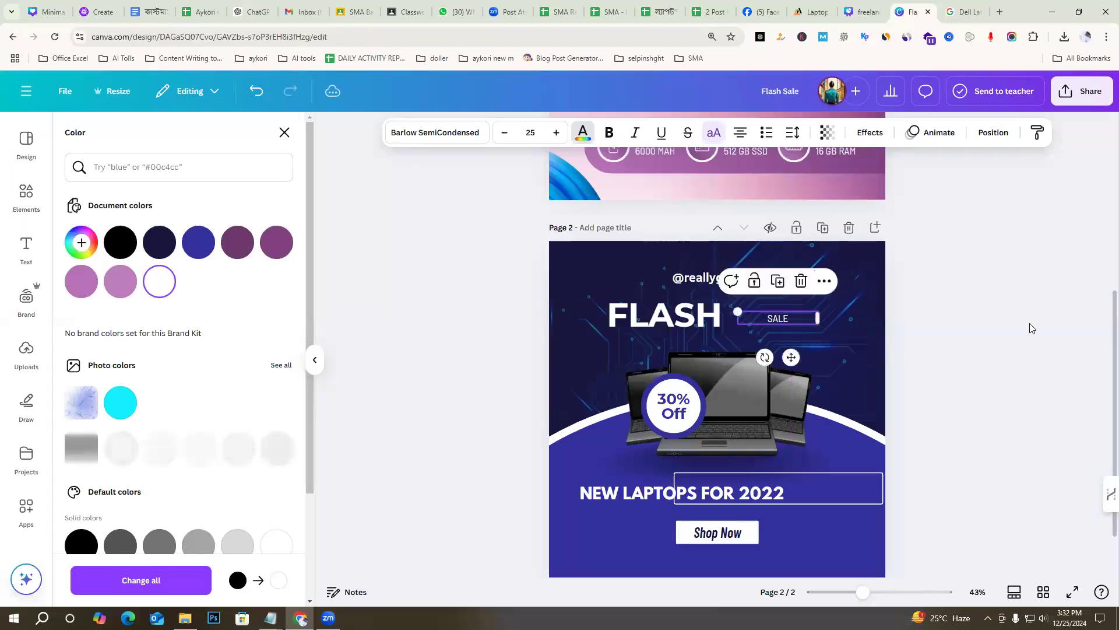
Move the SALE text slightly up beside FLASH on page 2 and narrow its text box
left_click(1030, 328)
mouse_move(762, 316)
left_mouse_down()
mouse_move(754, 309)
mouse_move(773, 310)
left_mouse_up()
left_click(728, 306)
left_click(995, 343)
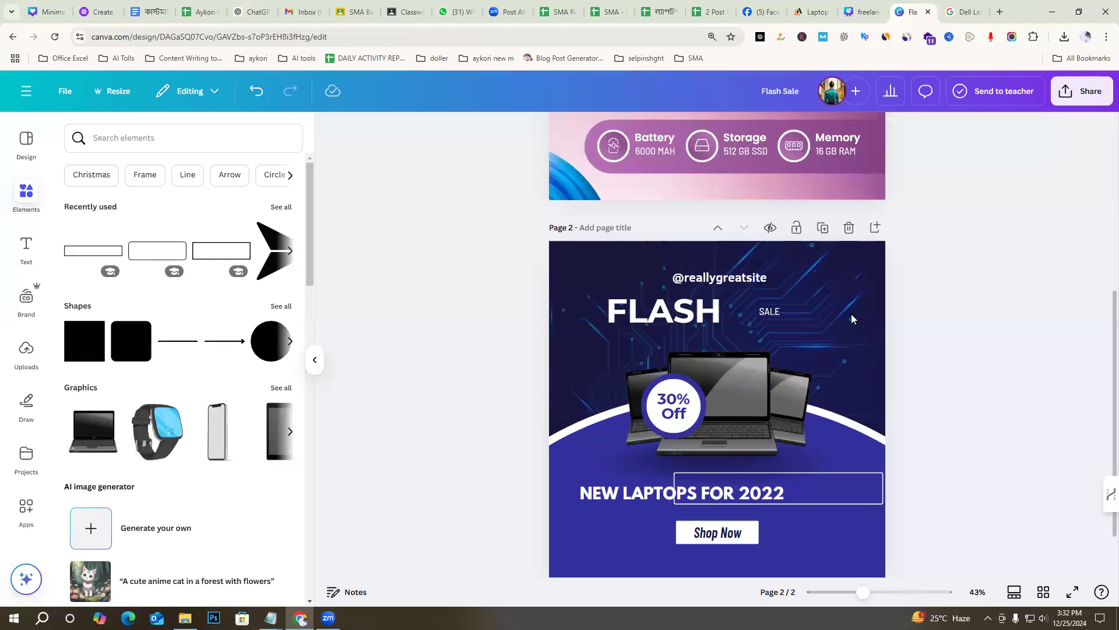
left_click(774, 314)
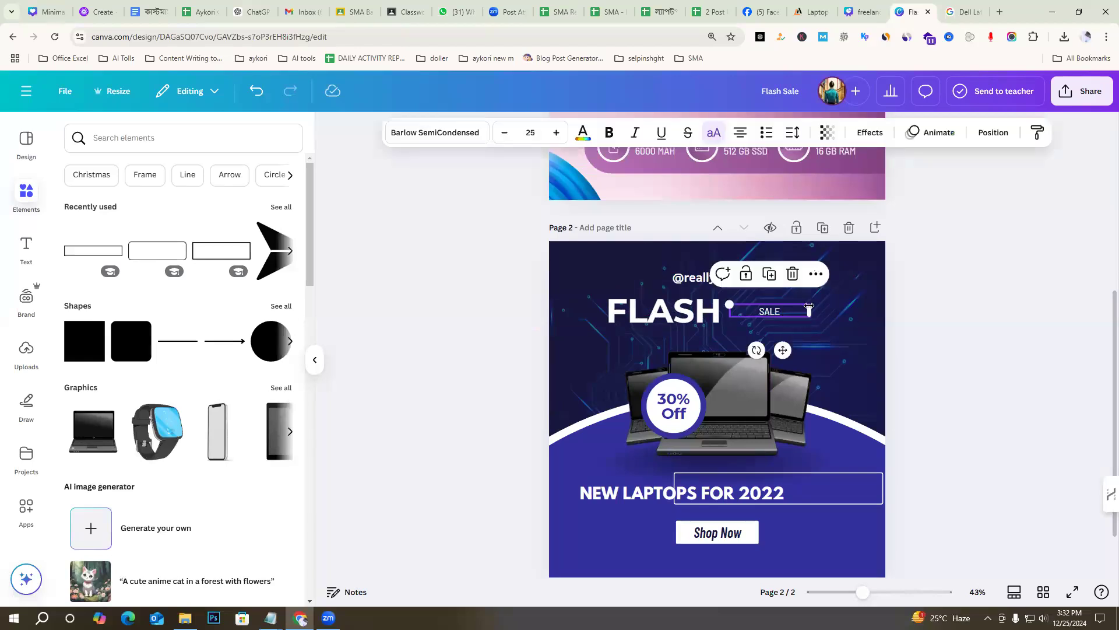
left_click_drag(812, 314, 791, 314)
left_click(989, 331)
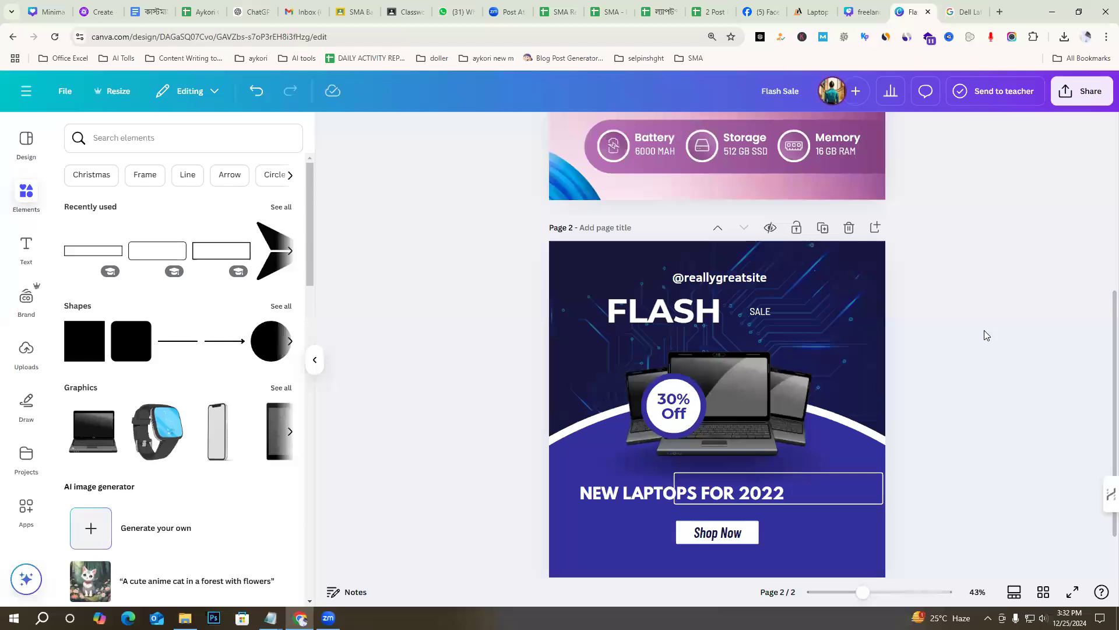
Try a red fill on the curved blue shape at the bottom of page 2, and undo the colour change
left_click(572, 454)
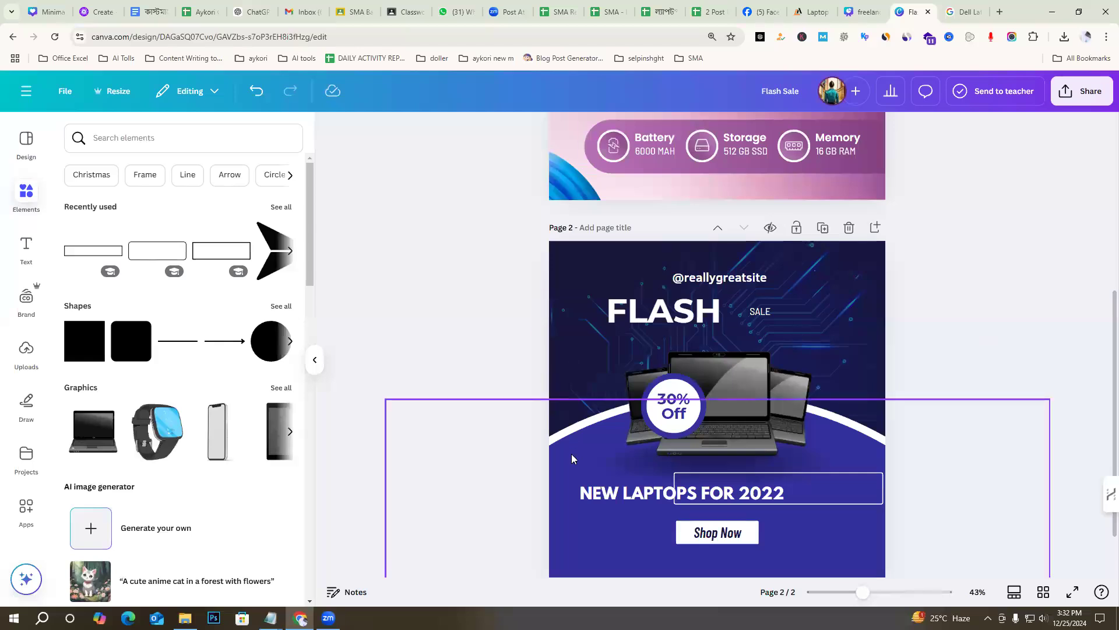
left_click(562, 270)
left_click(1074, 385)
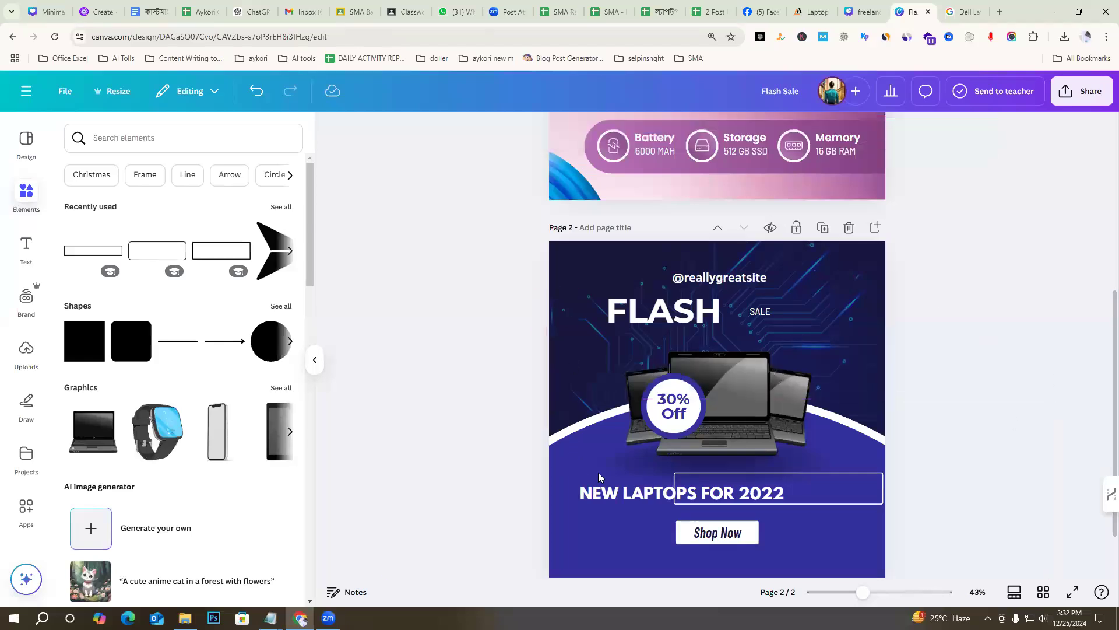
left_click(558, 473)
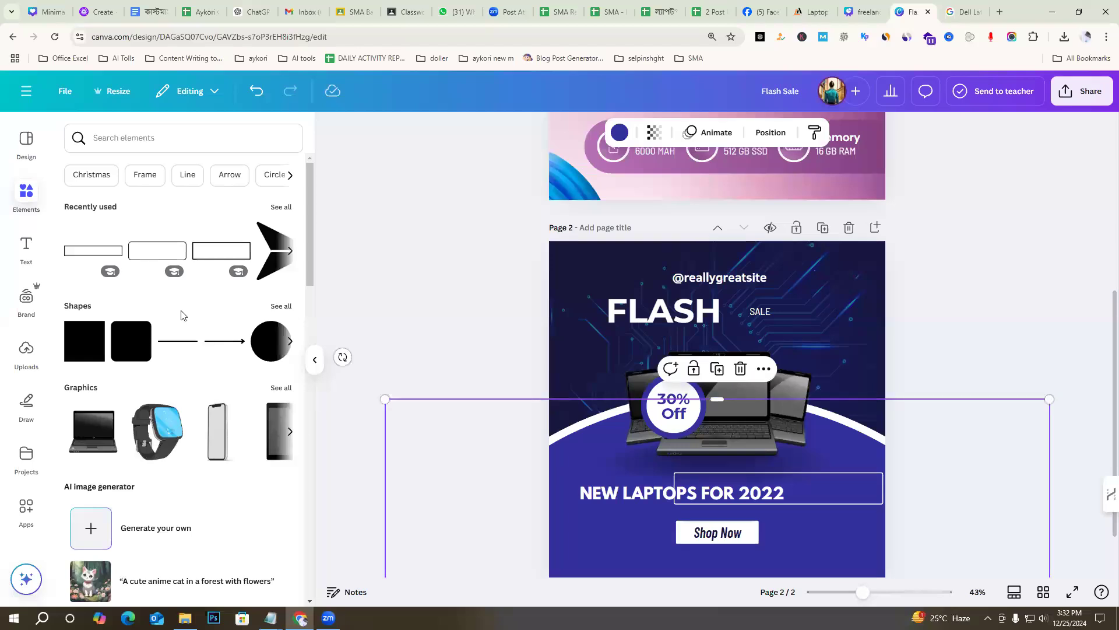
left_click(620, 133)
scroll(175, 350, "down", 3)
left_click(81, 410)
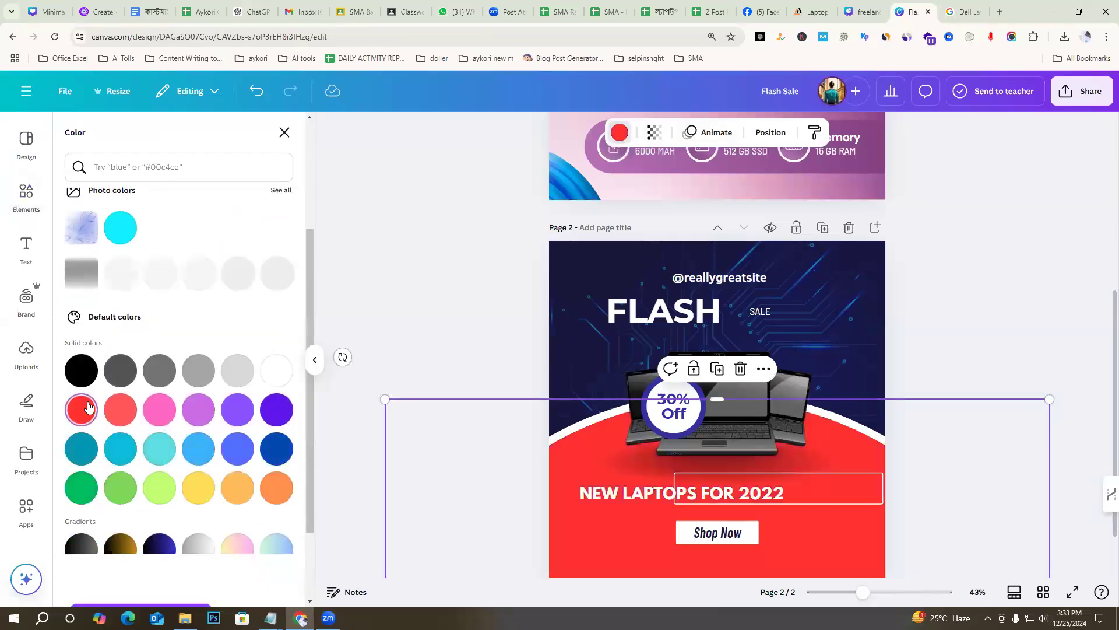
left_click(1030, 309)
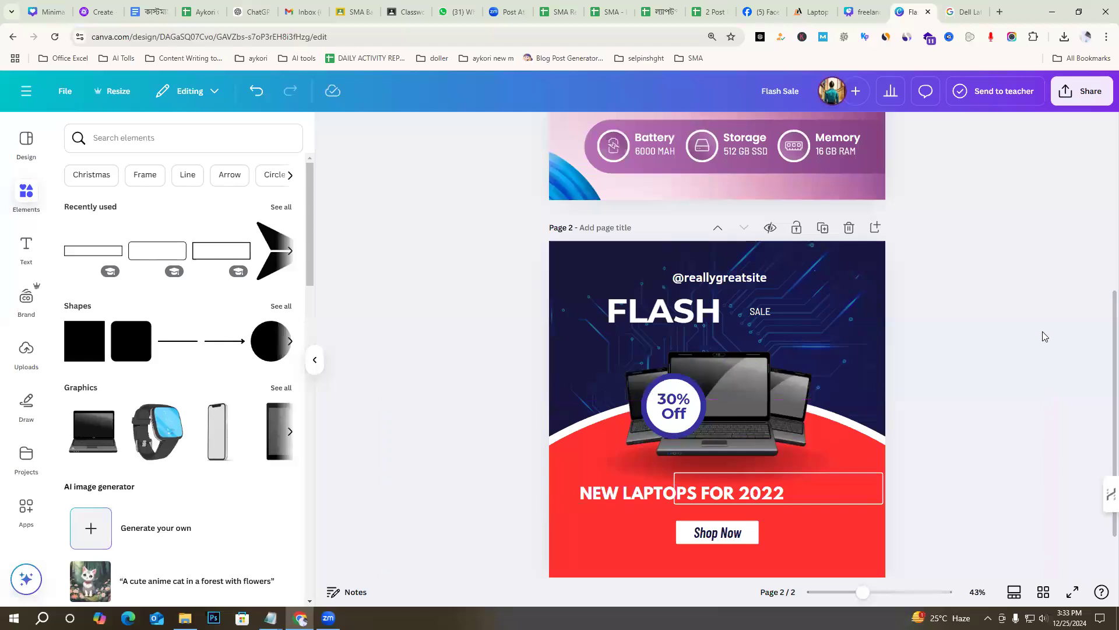
key("ctrl+z")
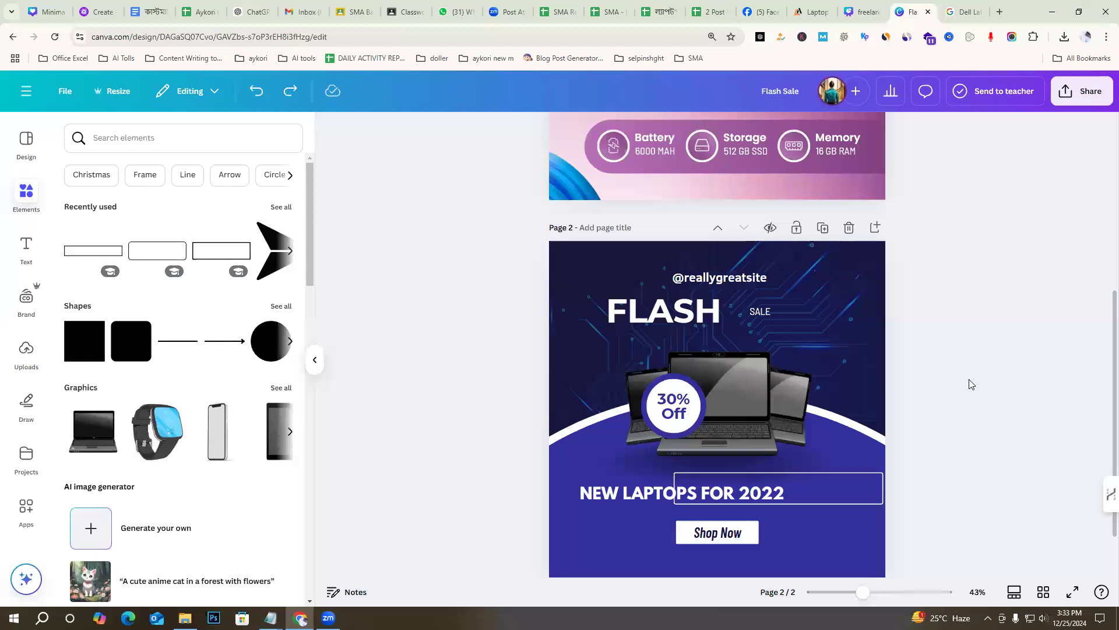
Add a blank page 3 below the flash sale design
scroll(952, 361, "down", 1)
scroll(955, 359, "up", 1)
scroll(964, 369, "down", 1)
left_click(694, 552)
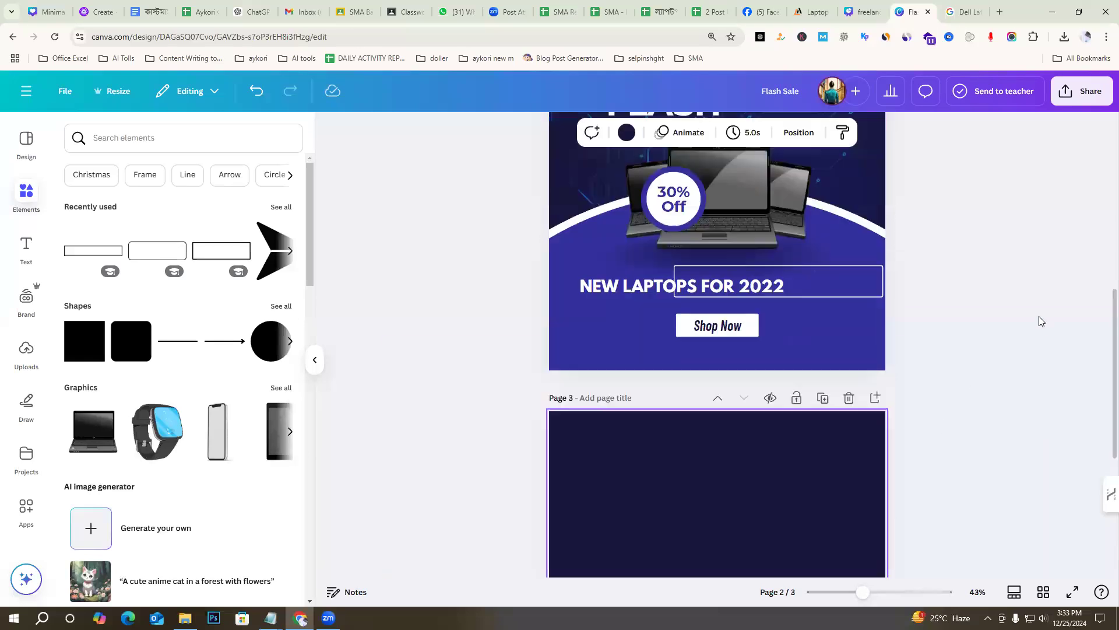
scroll(818, 357, "up", 13)
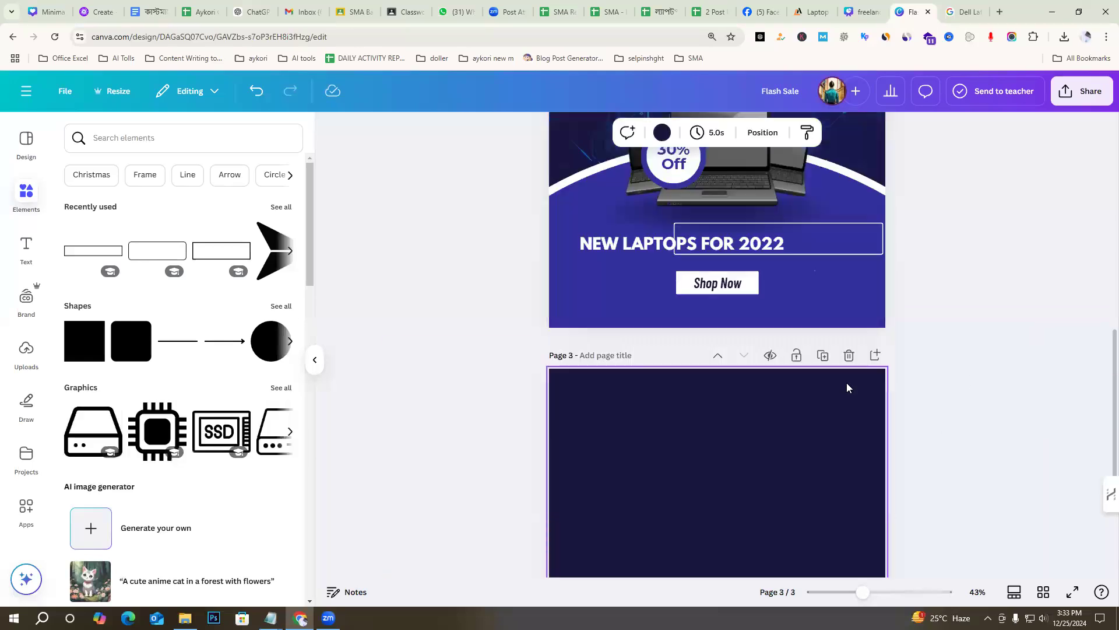
scroll(713, 363, "down", 13)
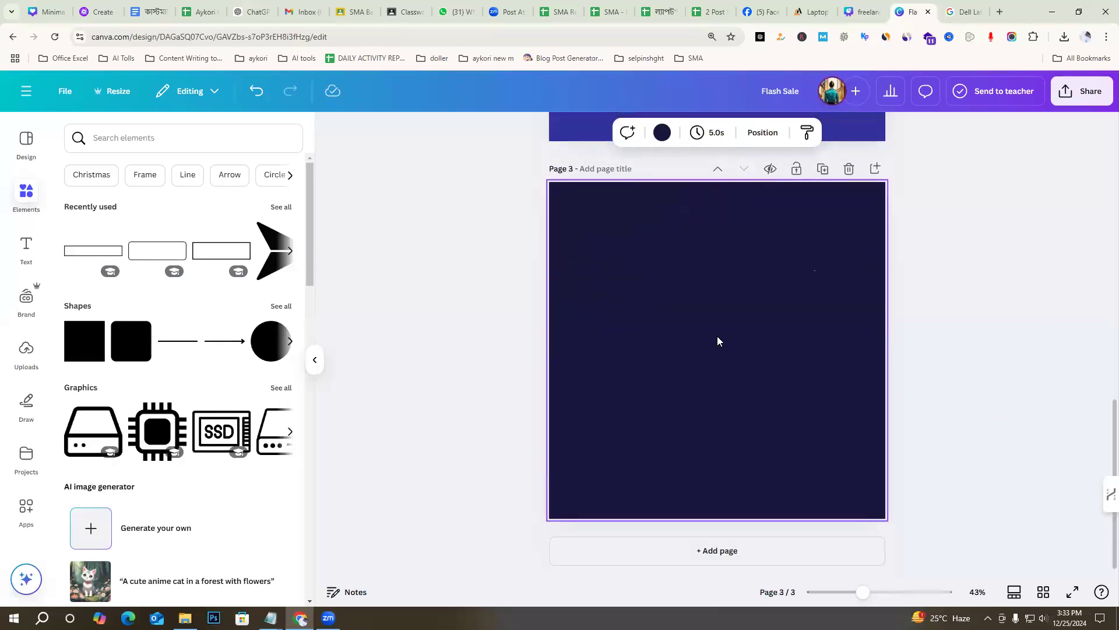
left_click(984, 294)
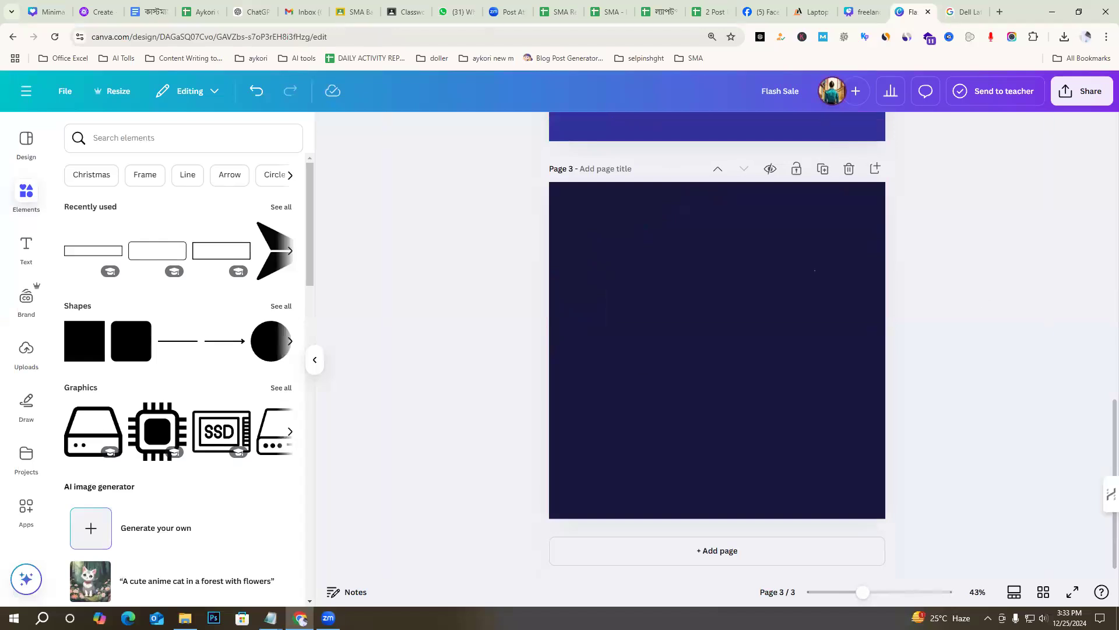
Switch to Notepad and review the laptop ad details, from the product title and price to the location line
left_click(230, 559)
left_click_drag(657, 213, 963, 208)
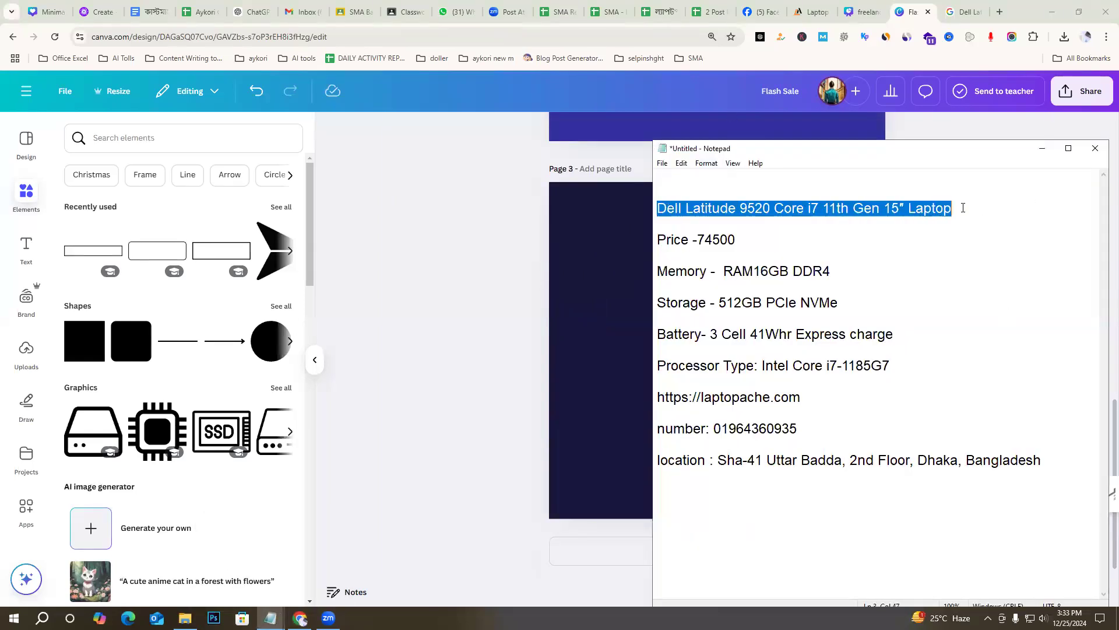
left_click(658, 286)
left_click_drag(659, 239, 743, 241)
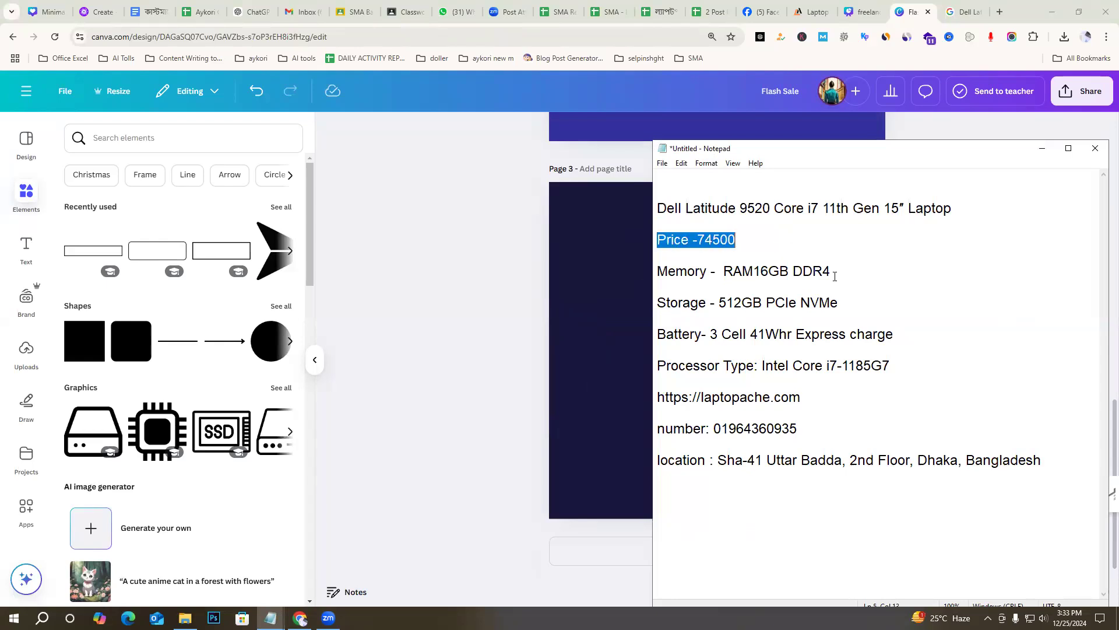
left_click_drag(1042, 463, 655, 209)
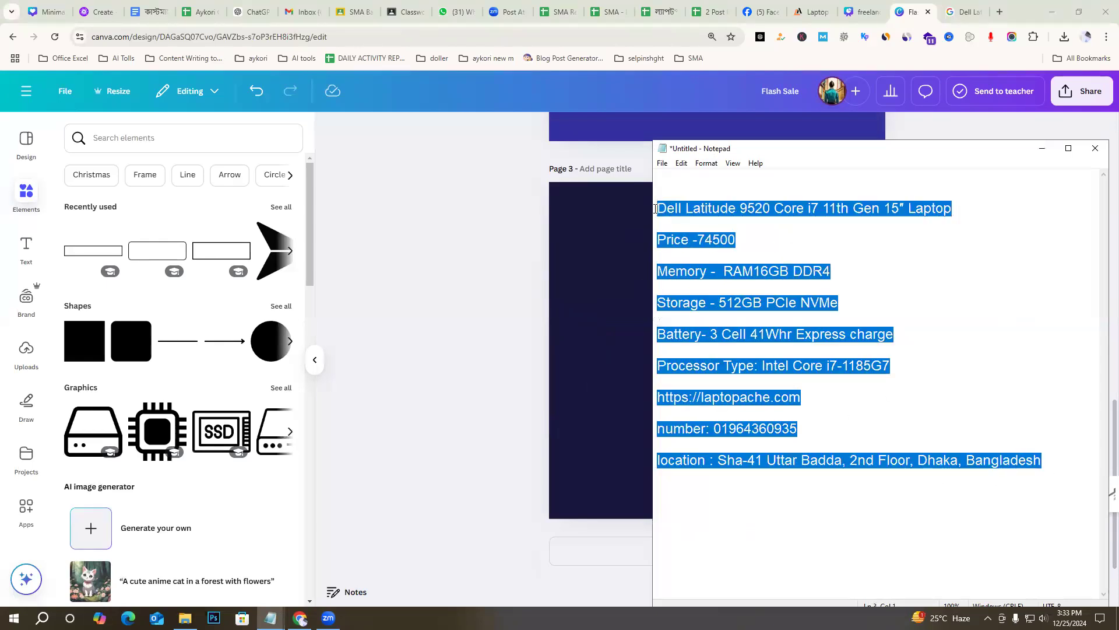
left_click(778, 242)
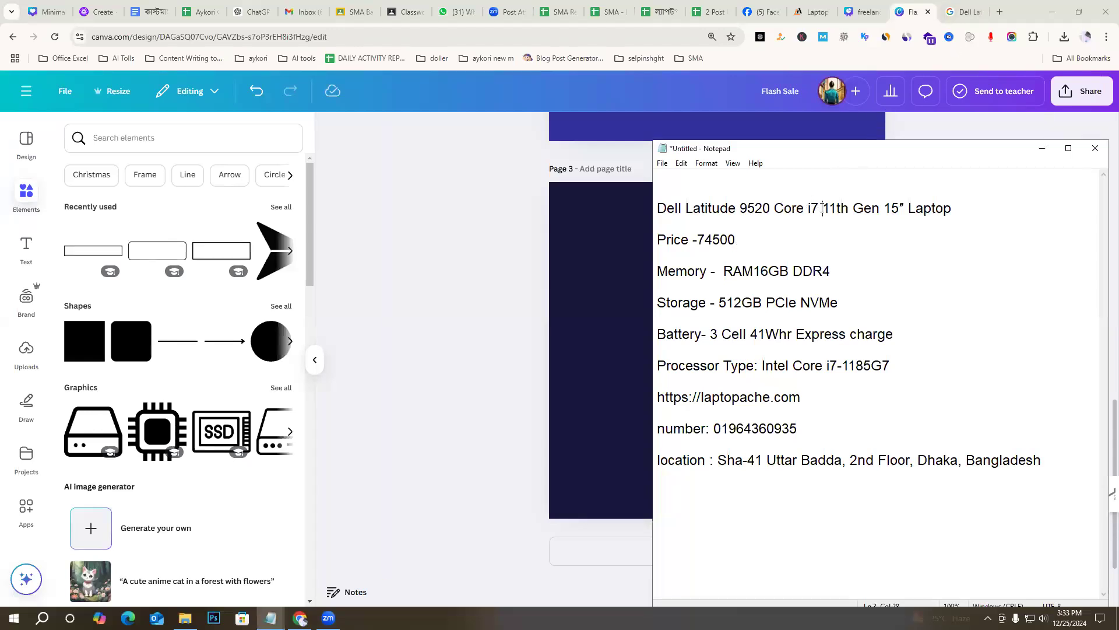
Split the Notepad title line after i7, copy "Dell Latitude 9520 Core i7", and return to the Canva design
key("Return")
key("Return")
left_click_drag(828, 205, 614, 213)
left_click(720, 220)
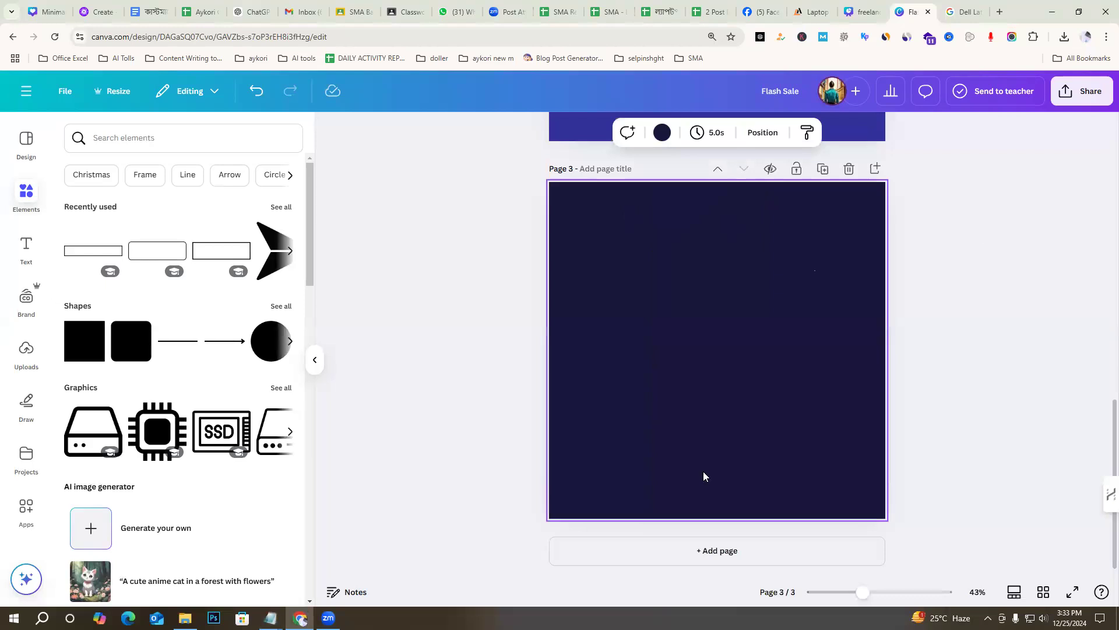
key("ctrl+v")
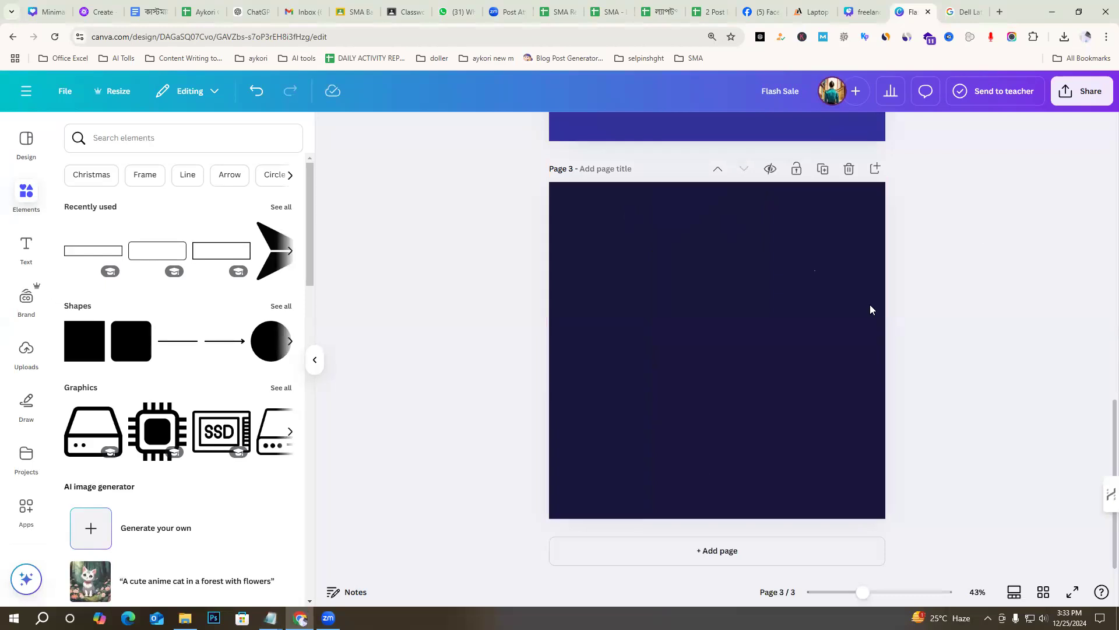
key("alt+Tab")
left_click_drag(824, 208, 649, 208)
key("ctrl+c")
left_click(467, 212)
Add a heading to page 3 with the copied text "Dell Latitude 9520 Core i7" and place it at the page's top
left_click(24, 248)
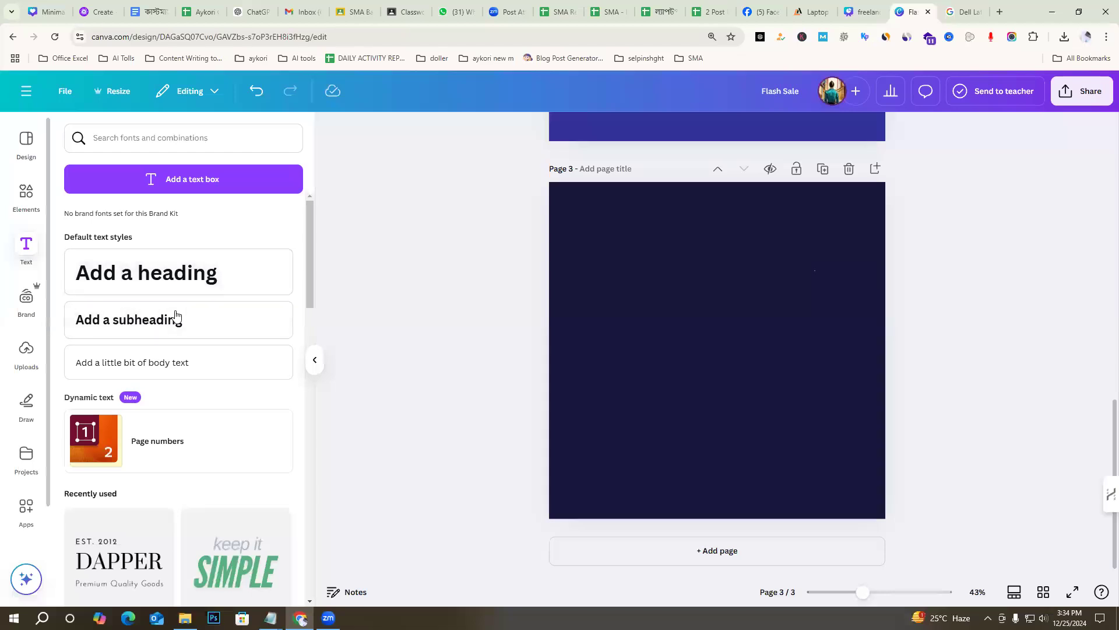
scroll(136, 422, "down", 7)
scroll(162, 359, "up", 3)
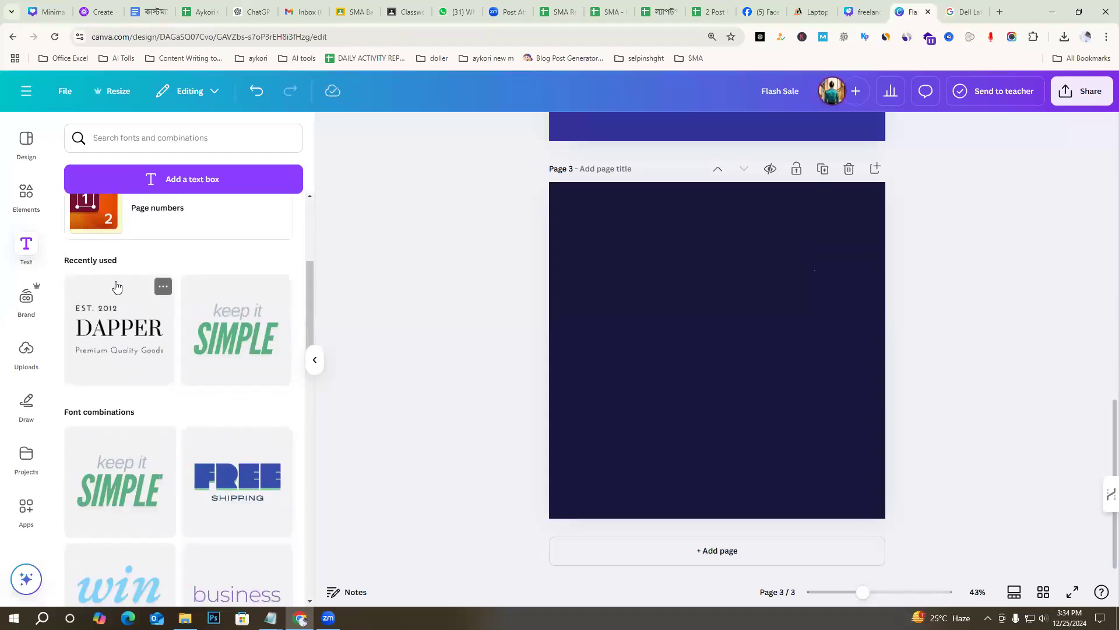
scroll(131, 489, "down", 2)
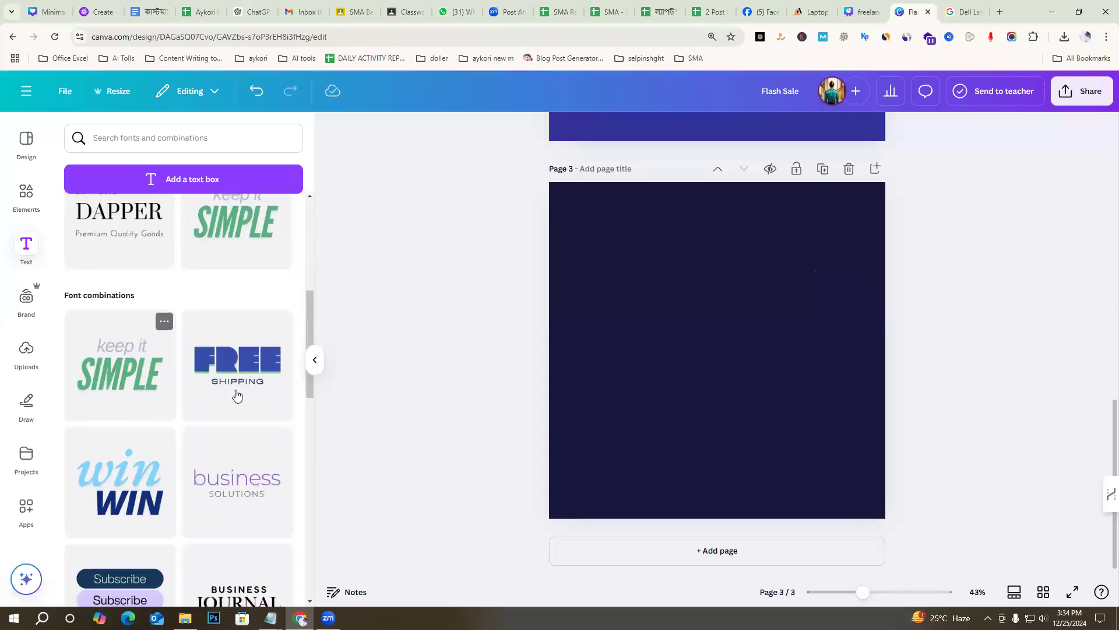
scroll(236, 396, "down", 8)
scroll(147, 523, "up", 10)
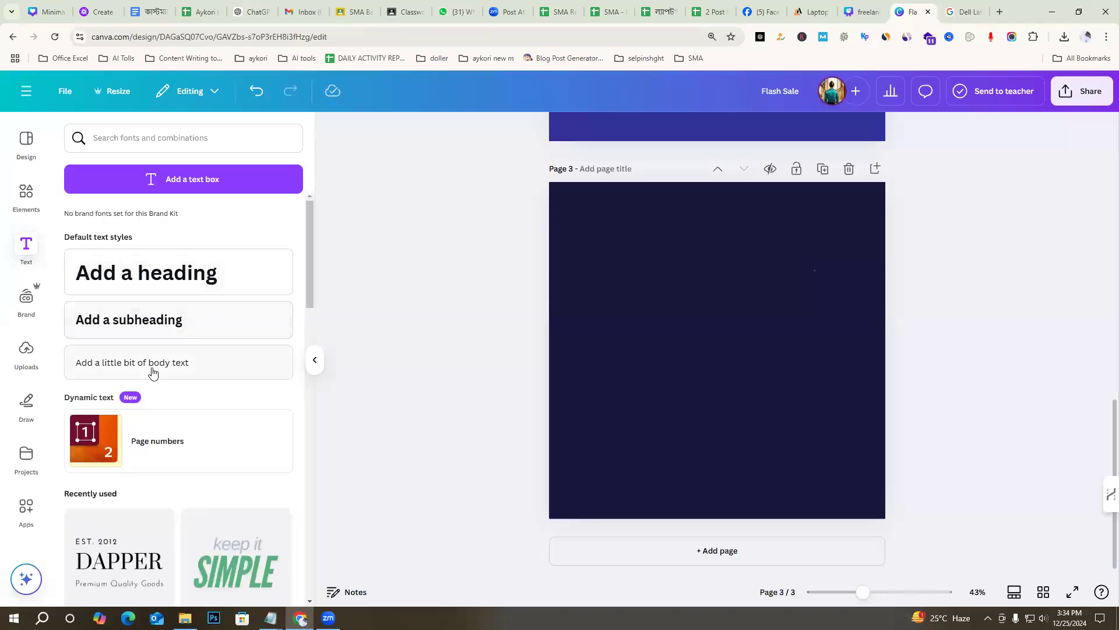
left_click(131, 274)
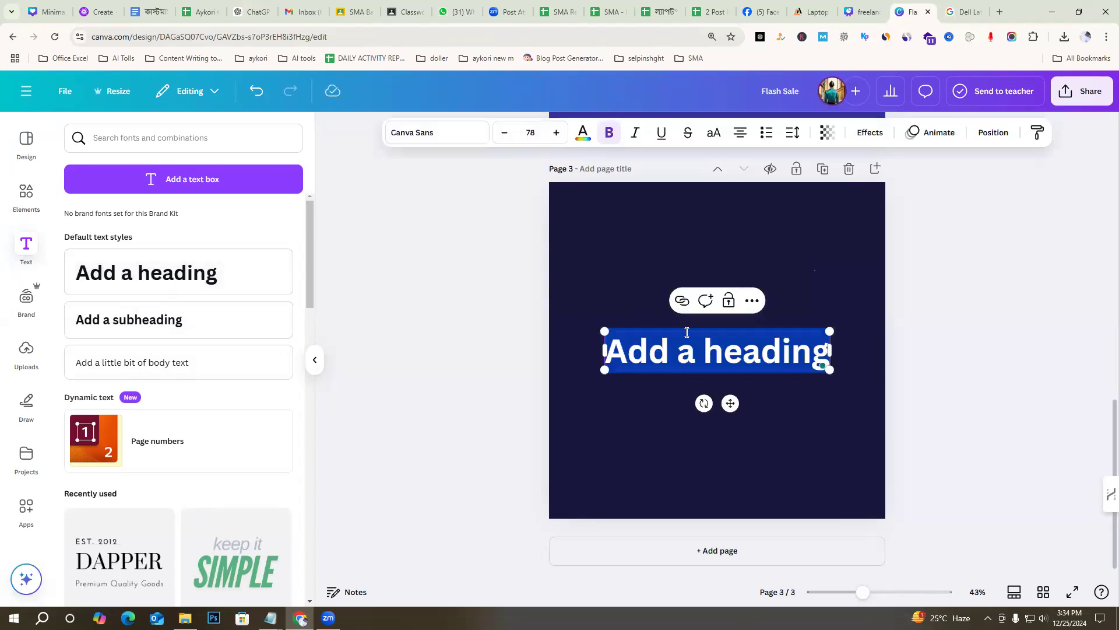
key("ctrl+v")
left_click_drag(768, 358, 775, 196)
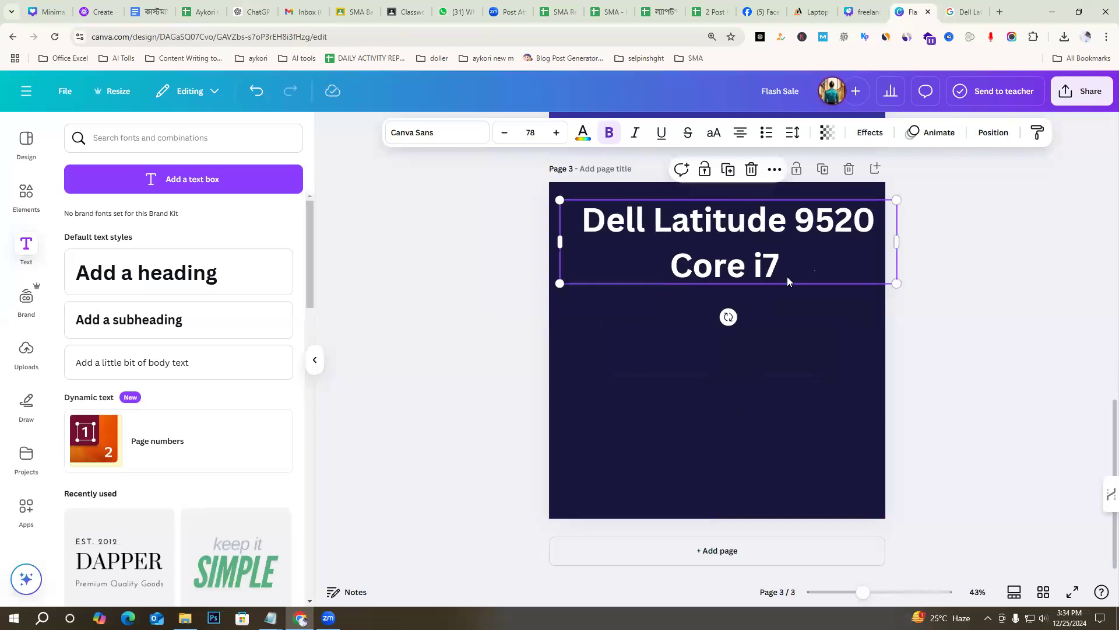
Try Montserrat, Roboto and Cloud on the page 3 heading, and set its font to Poppins
left_click(422, 134)
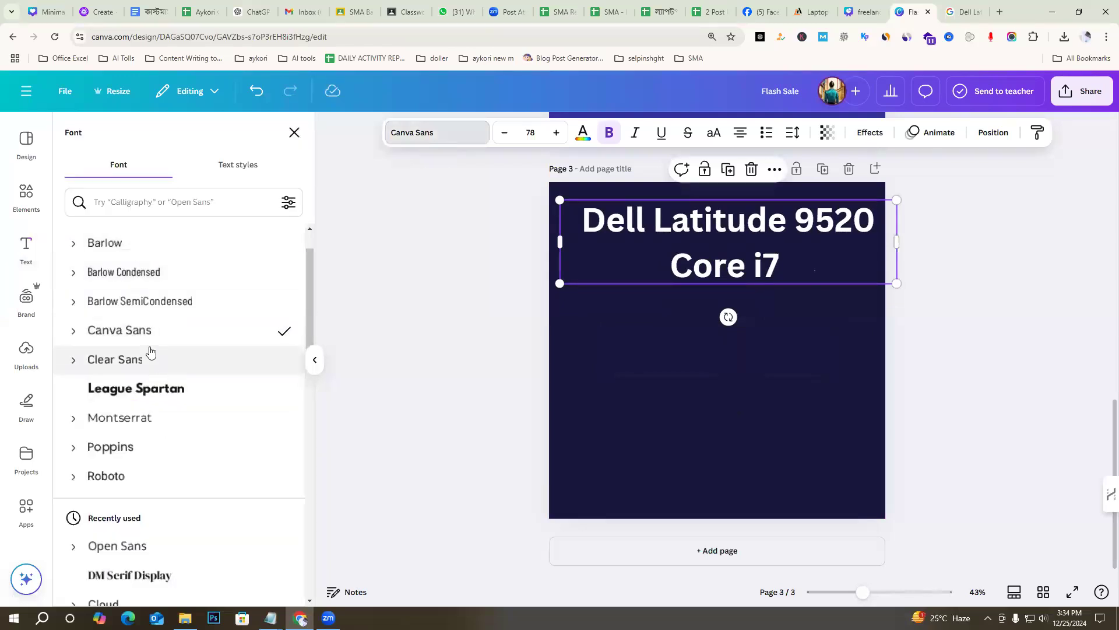
left_click(135, 419)
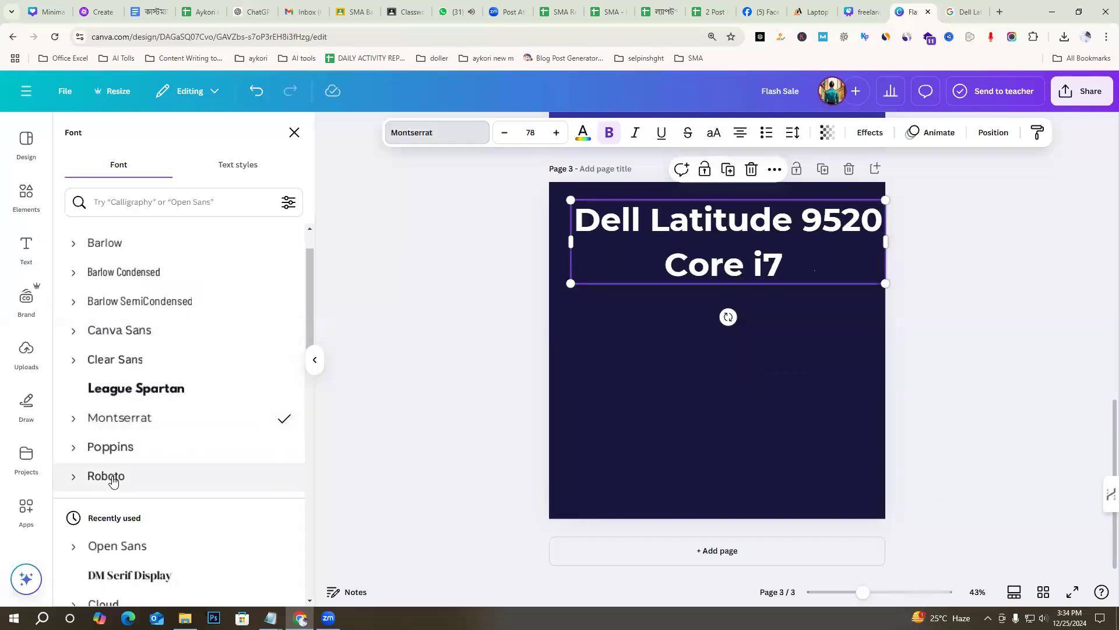
left_click(140, 475)
scroll(140, 475, "down", 2)
left_click(126, 492)
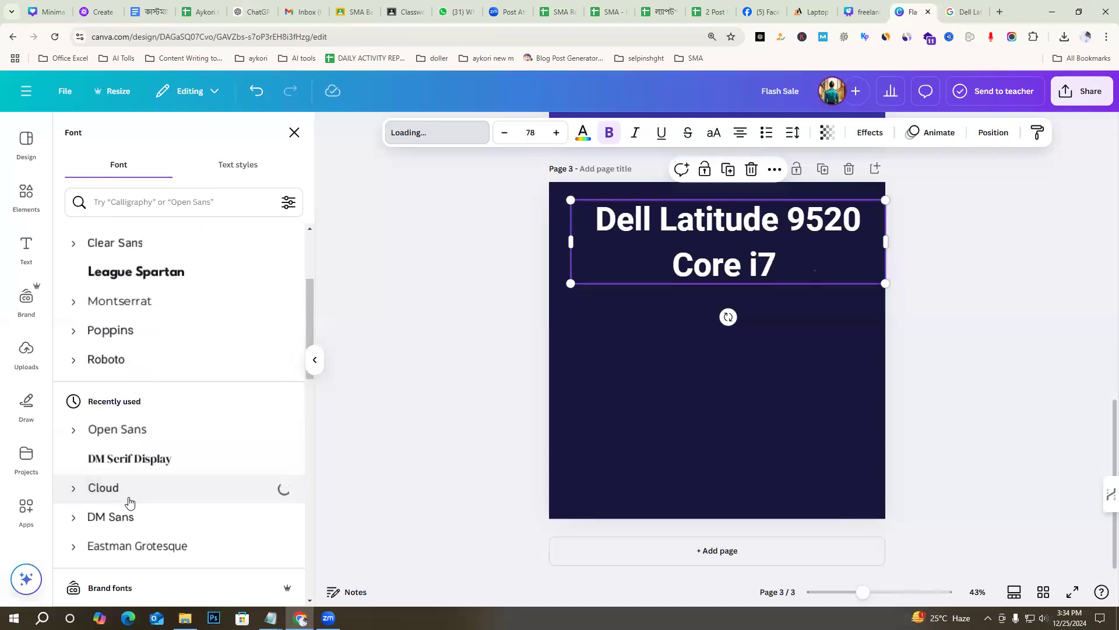
left_click(131, 333)
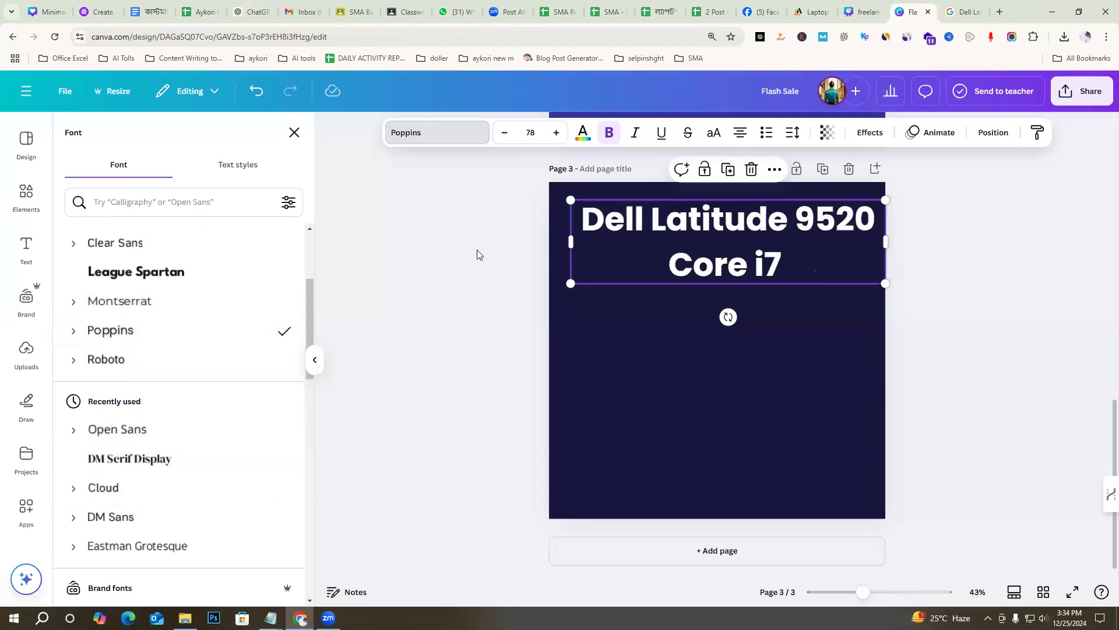
left_click(1098, 246)
left_click(1019, 259)
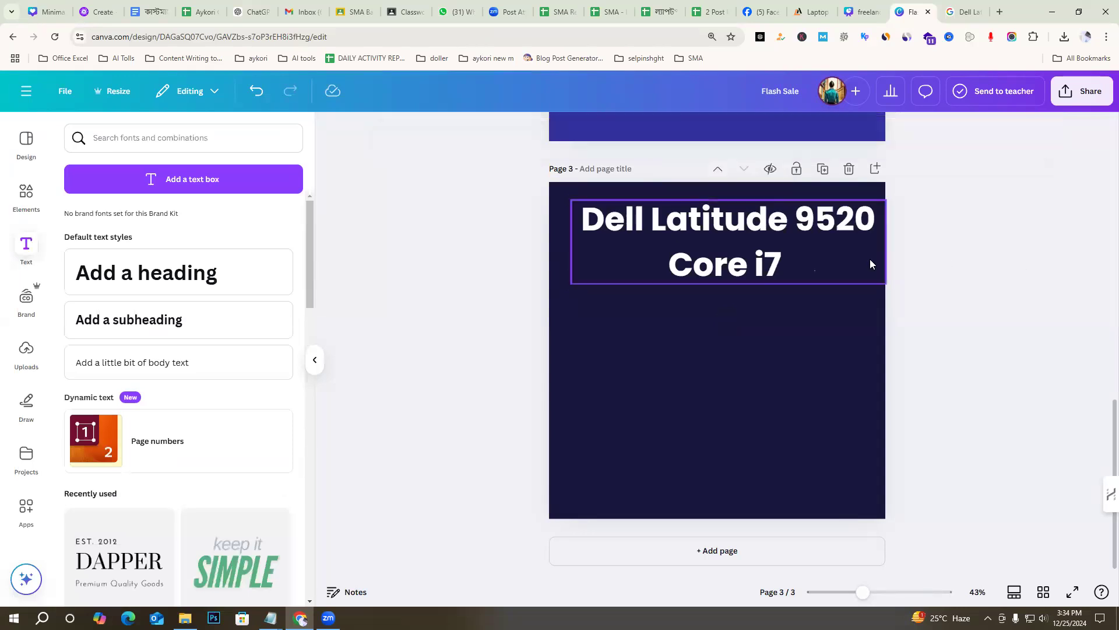
Reduce the font size of the "Dell Latitude 9520 Core i7" heading on page 3 to 28
left_click_drag(863, 600, 868, 595)
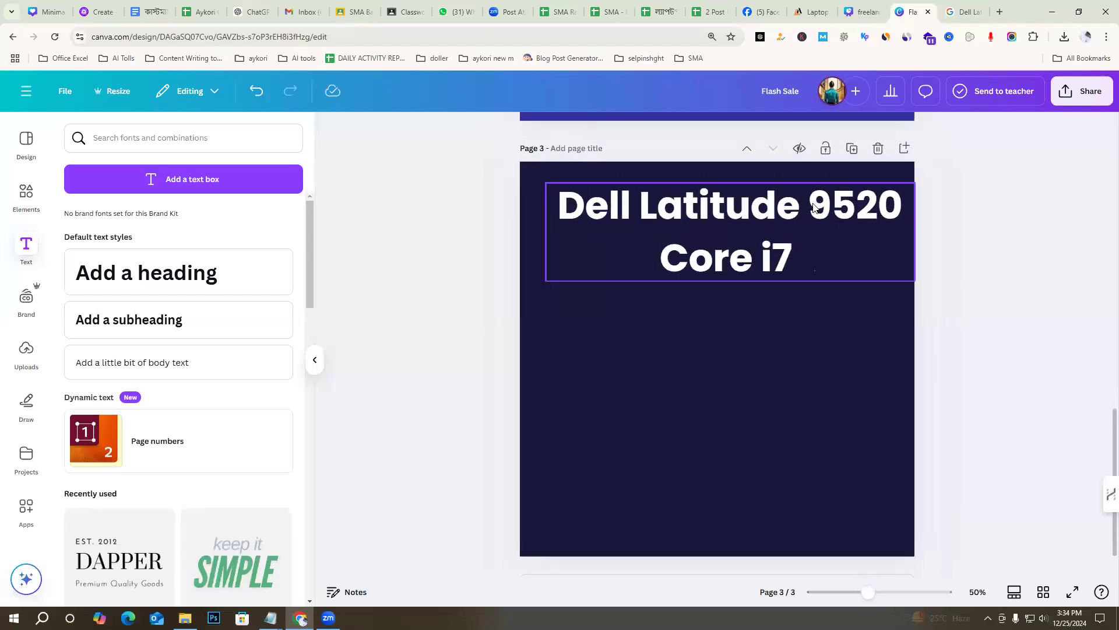
left_click_drag(746, 201, 738, 203)
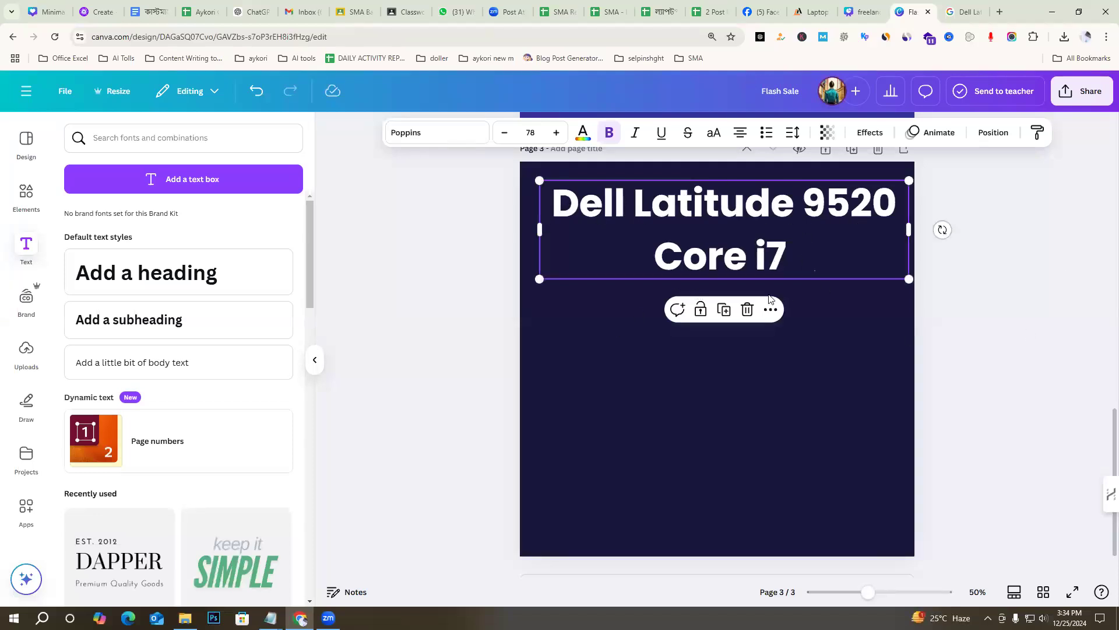
left_click(504, 133)
left_click(504, 133)
left_click(504, 133)
left_click(505, 133)
left_click(506, 134)
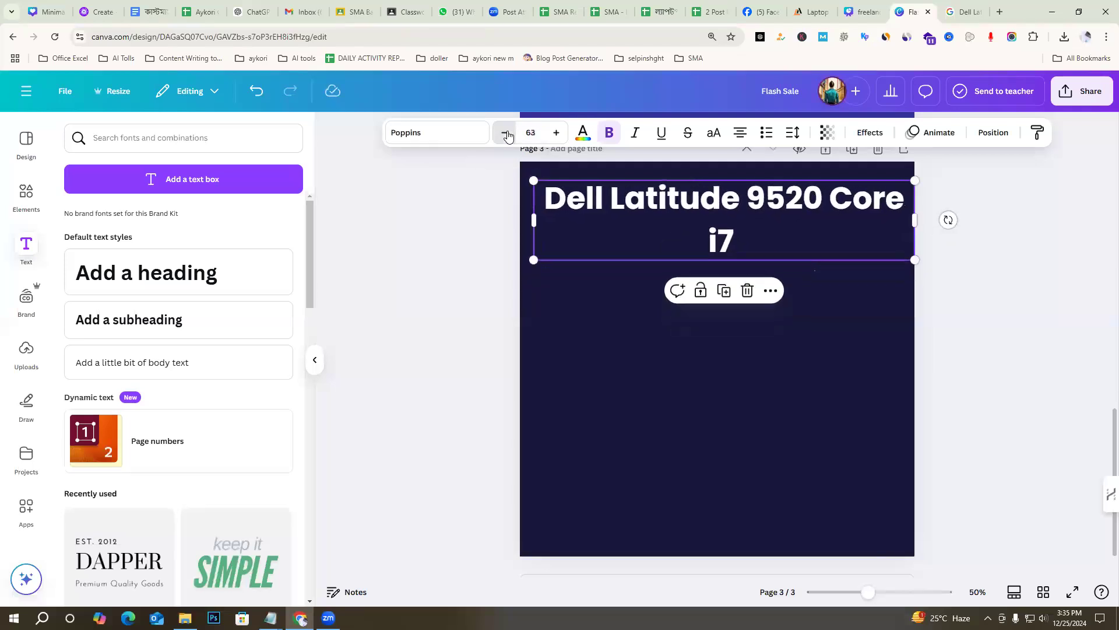
left_click(506, 134)
left_click(507, 133)
left_click(530, 133)
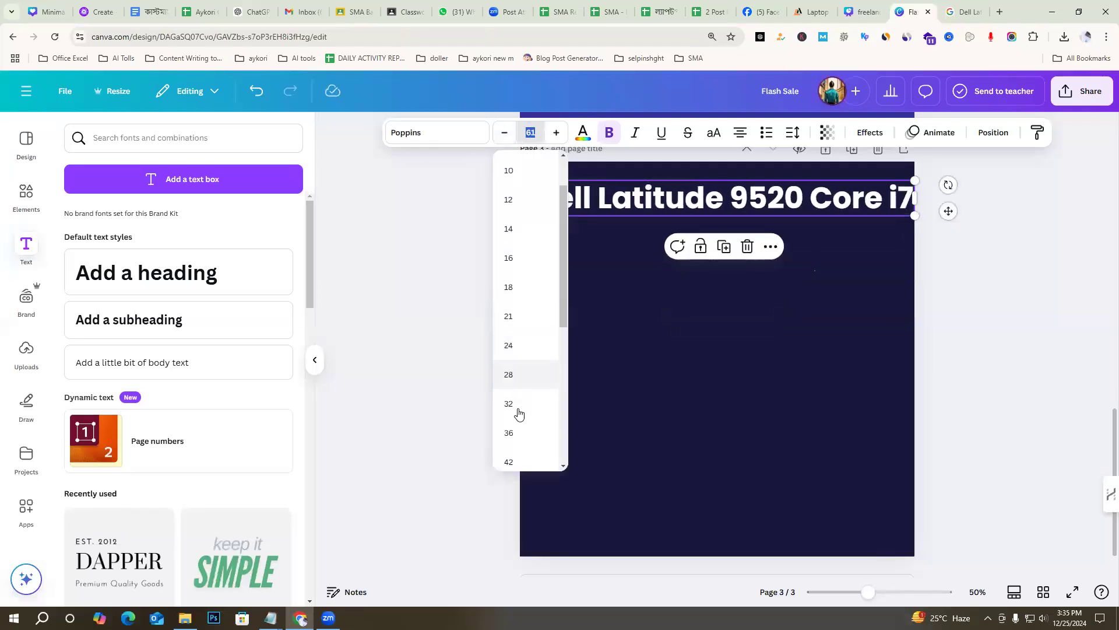
scroll(527, 417, "down", 3)
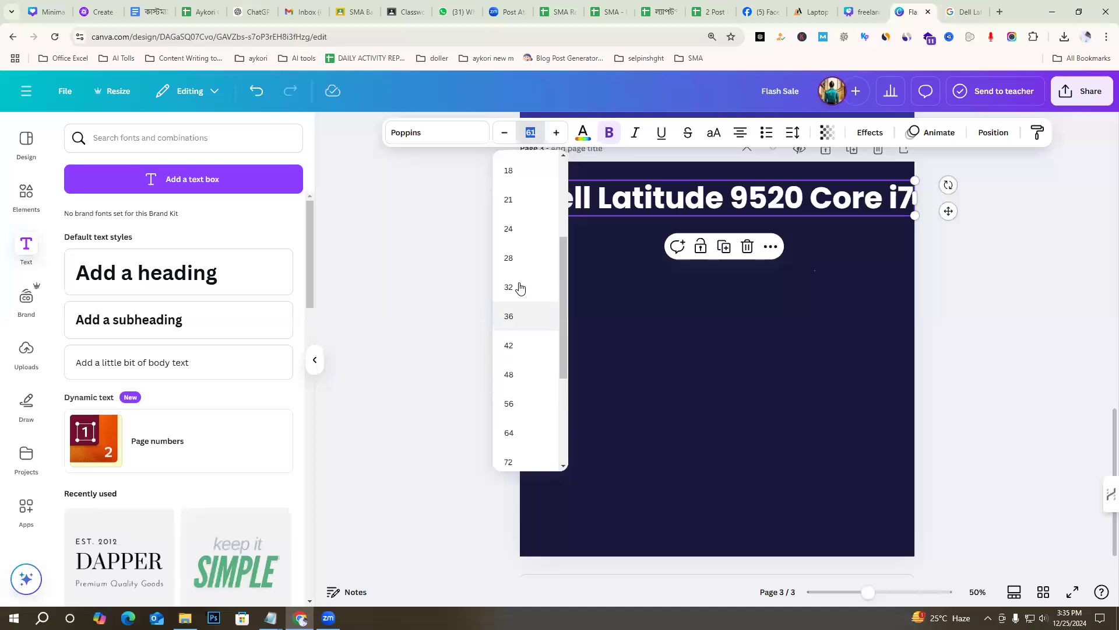
left_click(516, 259)
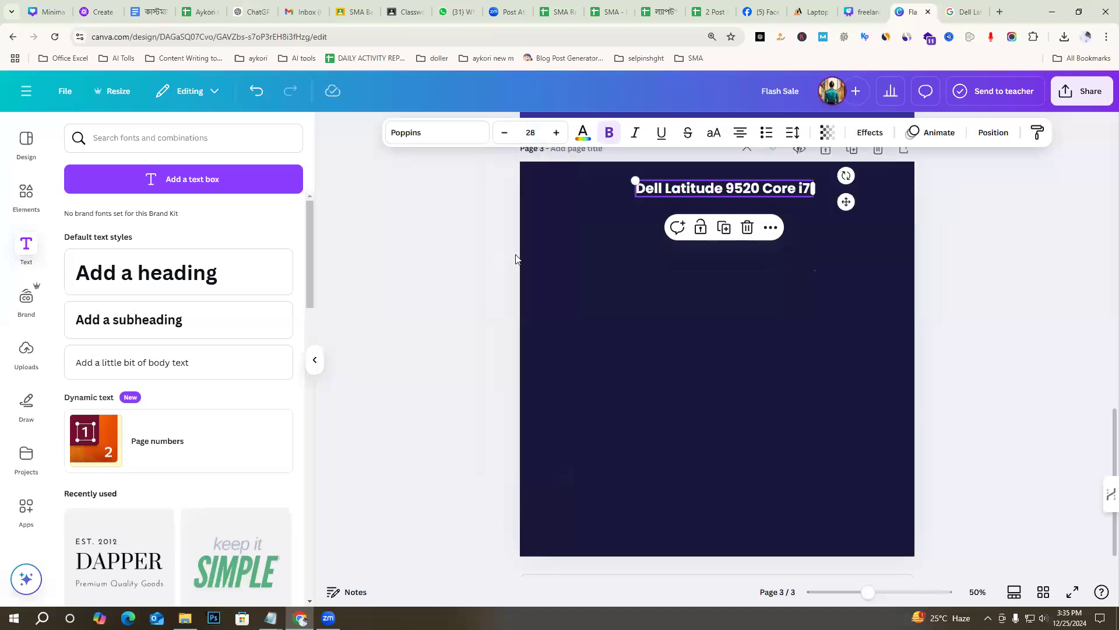
left_click(1017, 260)
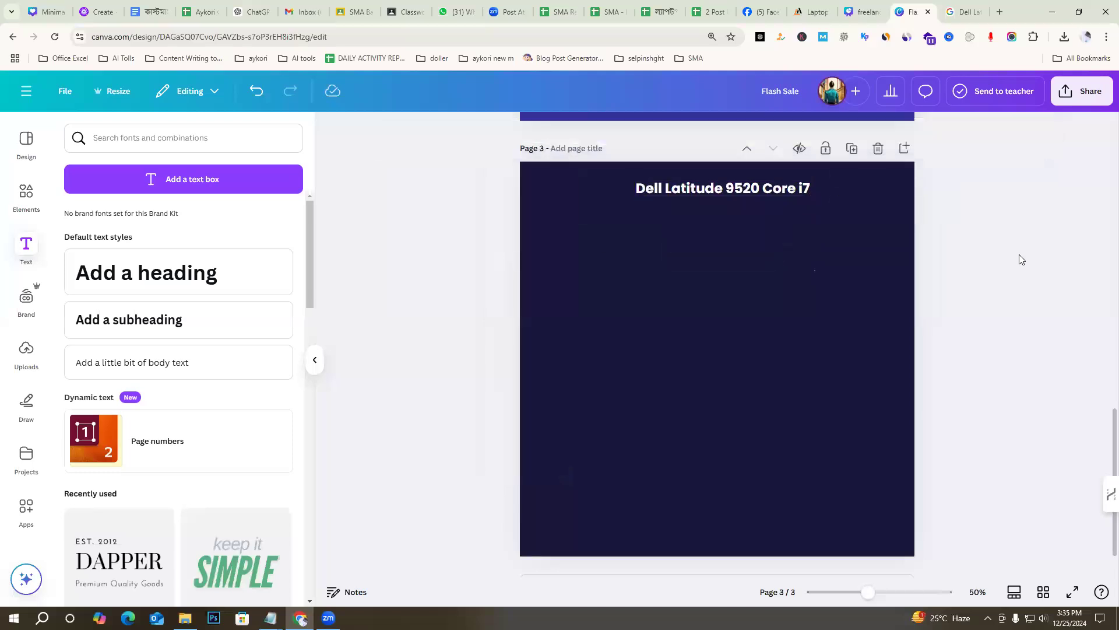
Enlarge the page 3 heading to font size 43 and centre it horizontally near the page's top edge
double_click(745, 192)
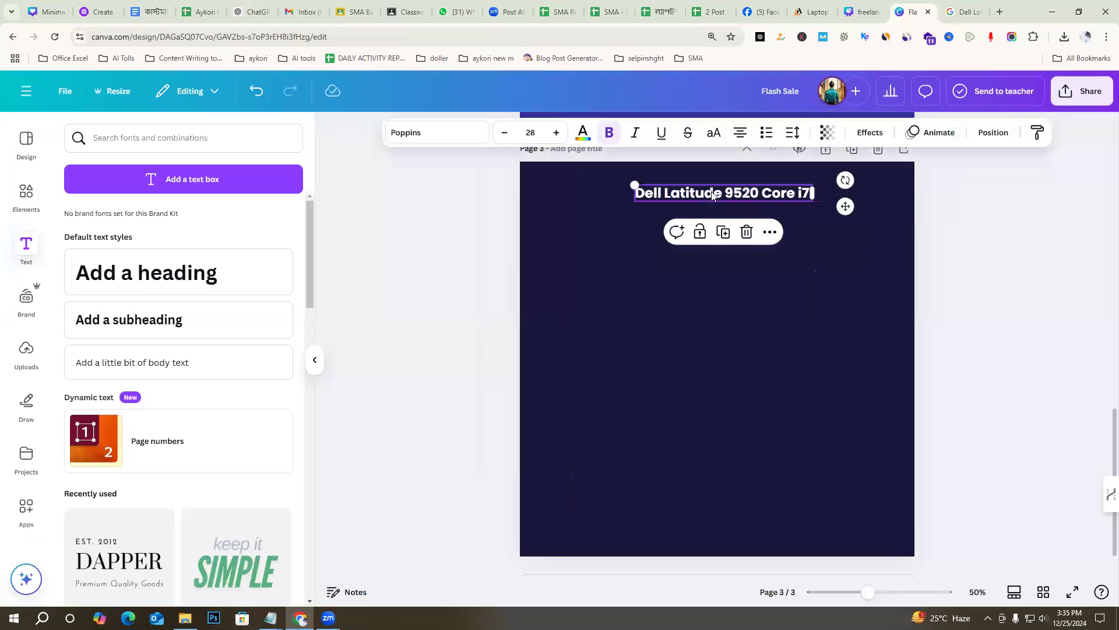
left_click(557, 132)
left_click(557, 132)
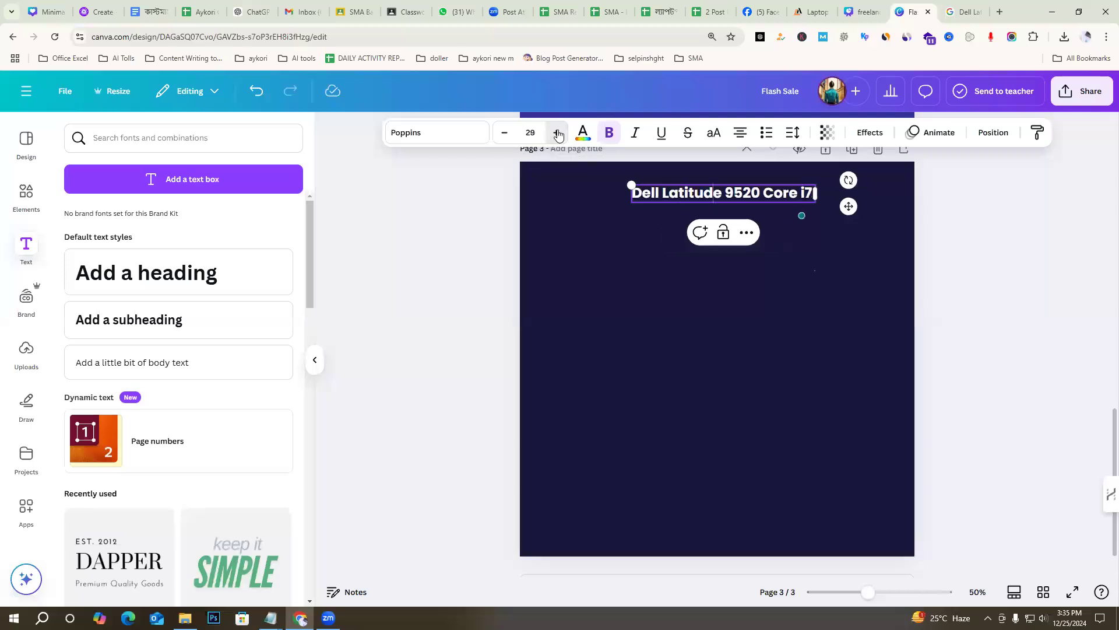
left_click(557, 132)
left_click(556, 133)
left_click(557, 133)
left_click(556, 133)
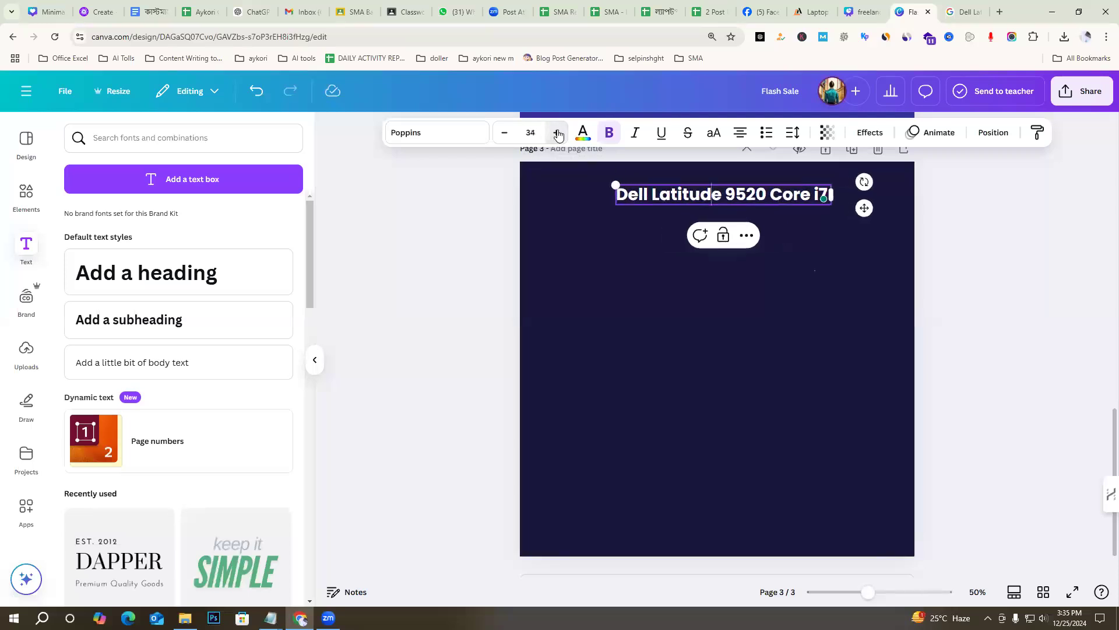
left_click(1025, 293)
left_click(761, 200)
left_click_drag(761, 200, 755, 193)
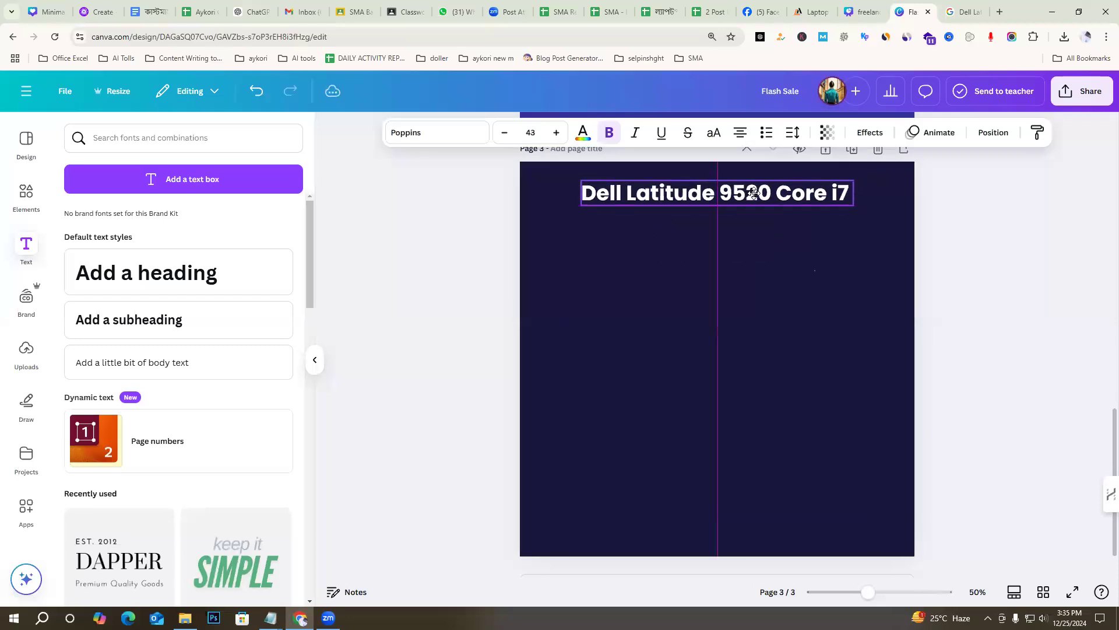
Try dark blue #31319d and green as the page 3 background, and set it to Cobalt blue #004aad
left_click(846, 333)
left_click(626, 134)
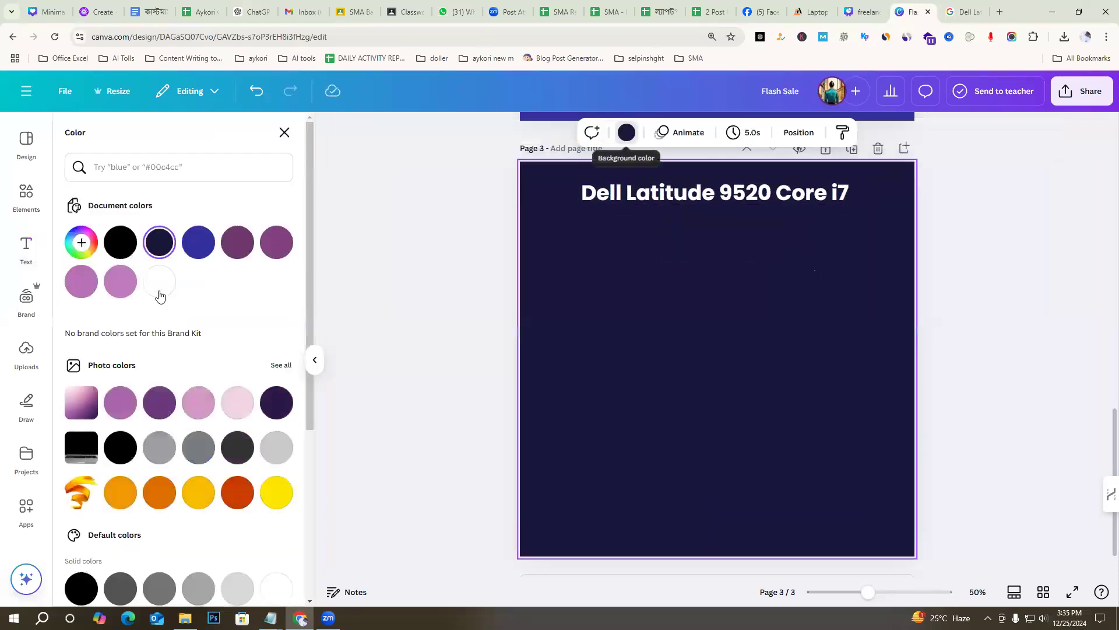
scroll(237, 357, "down", 2)
scroll(210, 280, "up", 2)
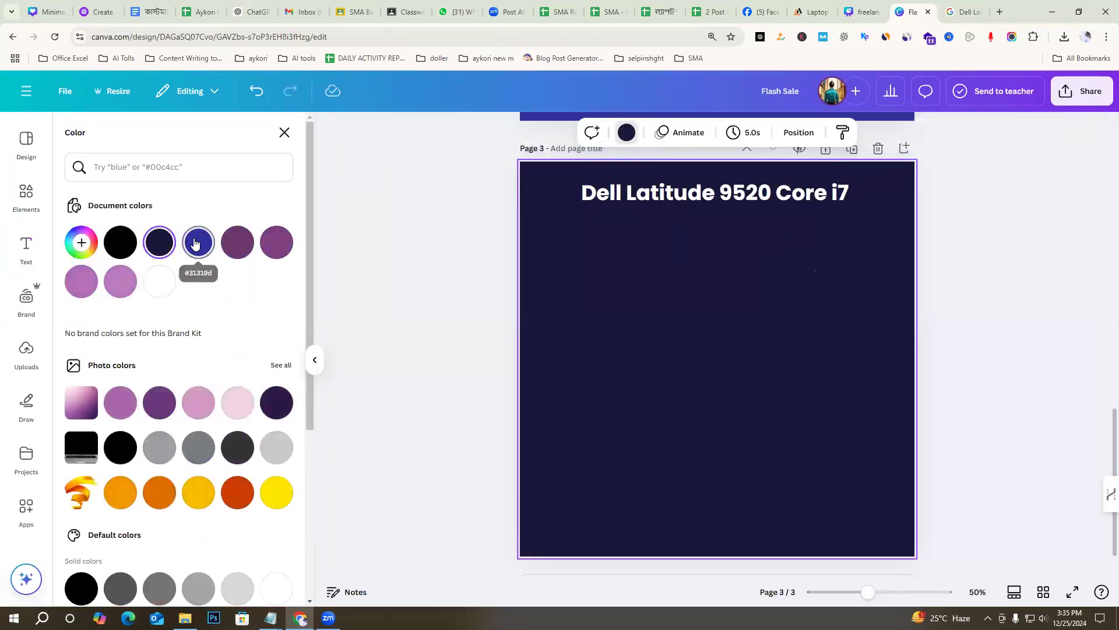
left_click(200, 242)
scroll(282, 394, "down", 5)
scroll(282, 394, "down", 1)
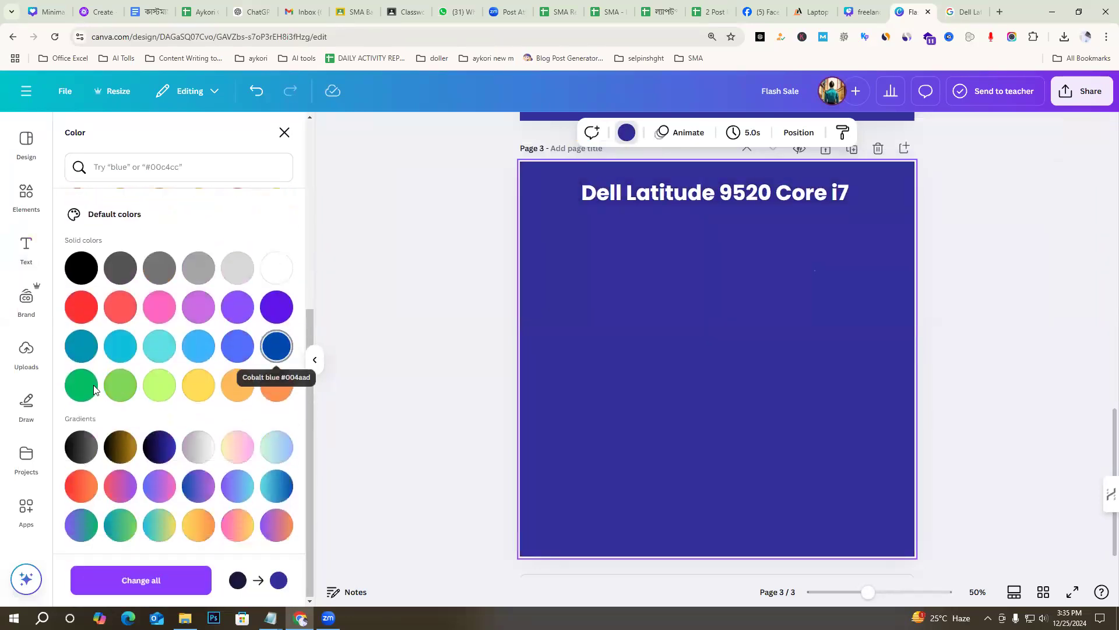
left_click(82, 384)
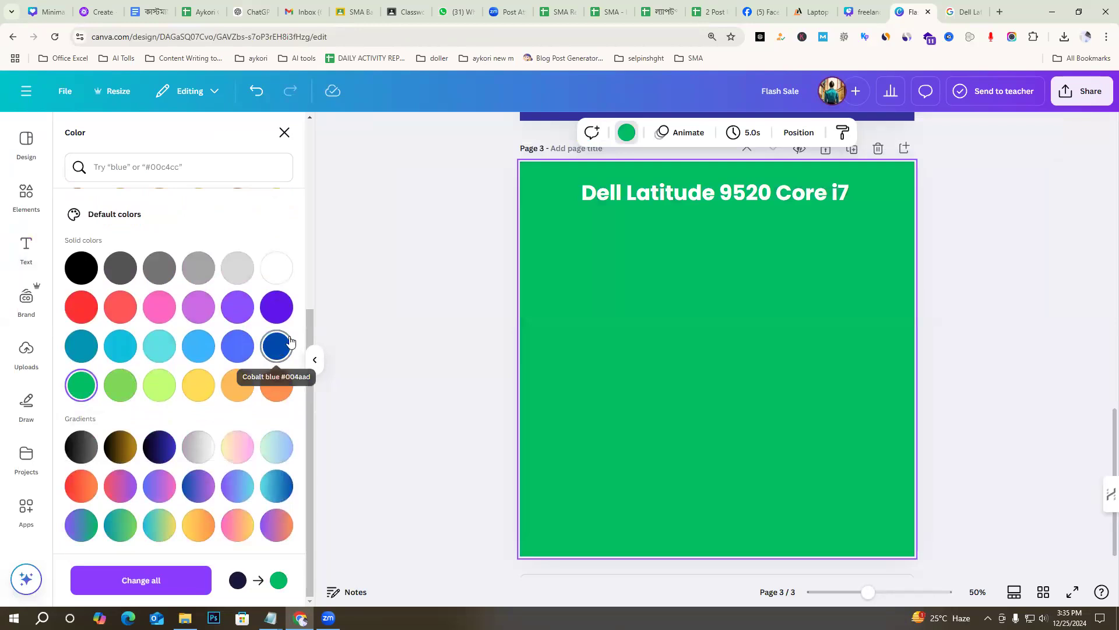
left_click(279, 349)
left_click(1058, 359)
scroll(979, 312, "up", 2)
scroll(979, 310, "down", 2)
scroll(979, 310, "up", 2)
left_click(978, 315)
scroll(978, 315, "down", 1)
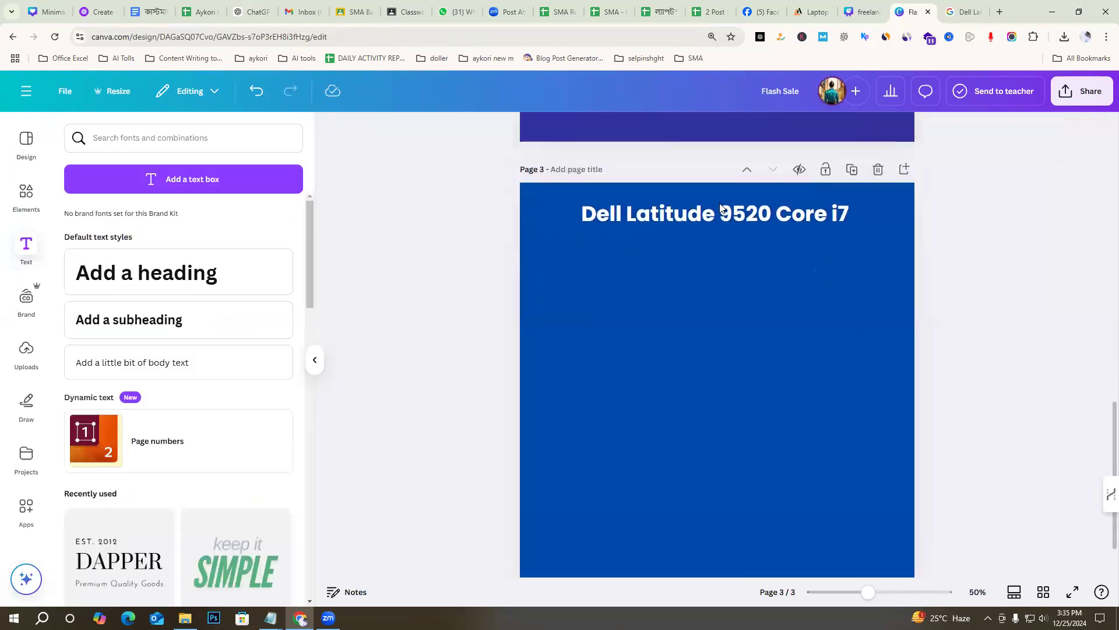
Adjust the heading's vertical position on page 3, leaving a small margin between it and the page's top edge, and select it
left_click_drag(718, 213, 719, 203)
left_click(951, 241)
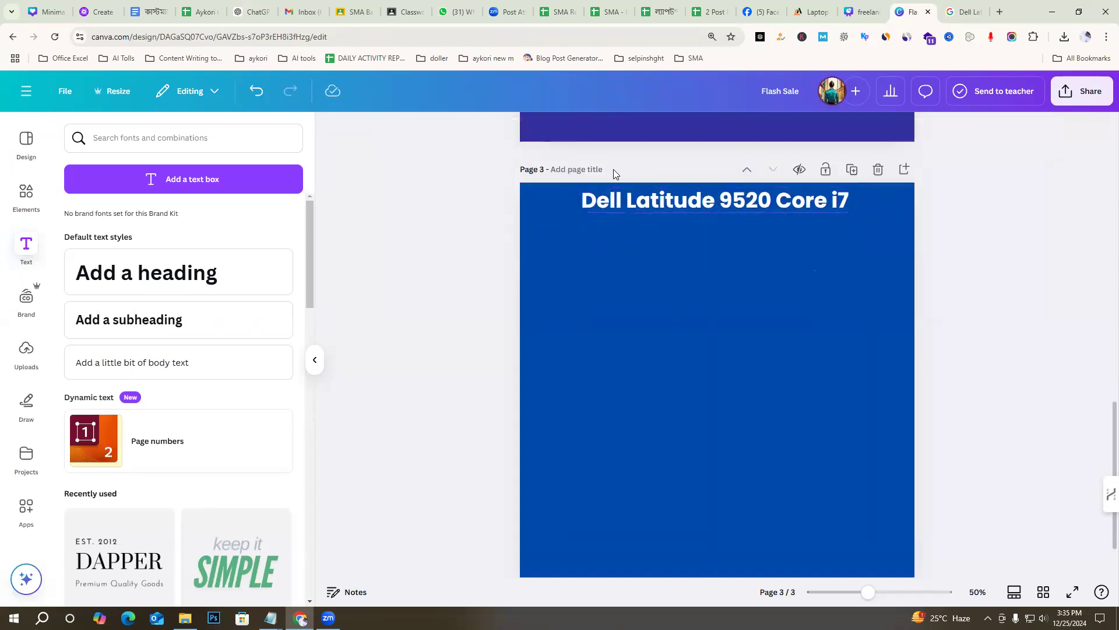
left_click_drag(732, 203, 731, 220)
left_click(1021, 229)
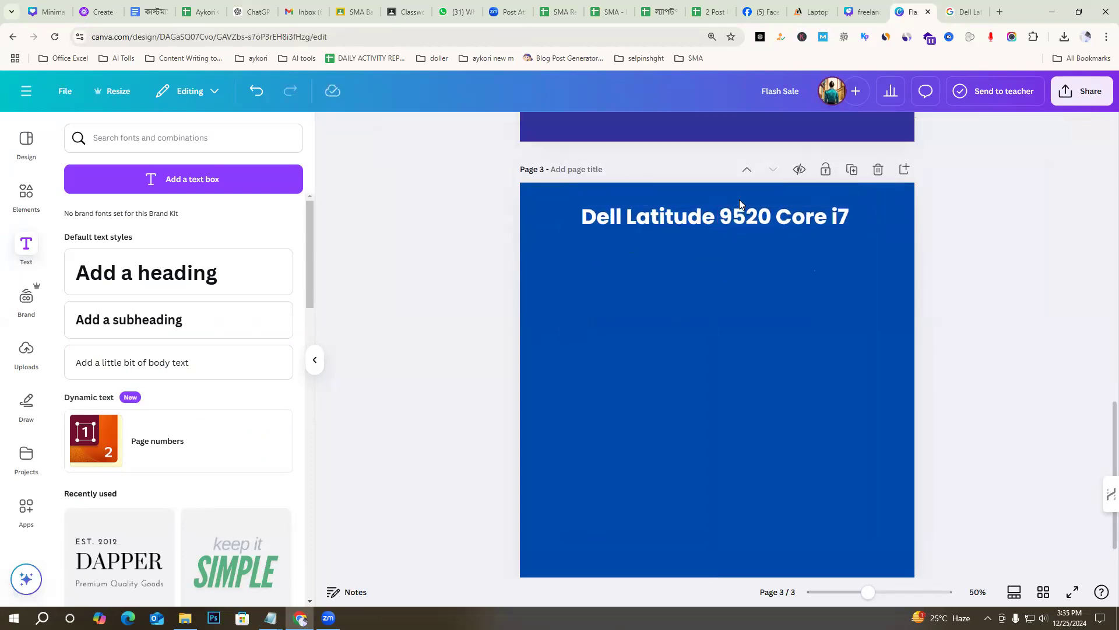
left_click(707, 226)
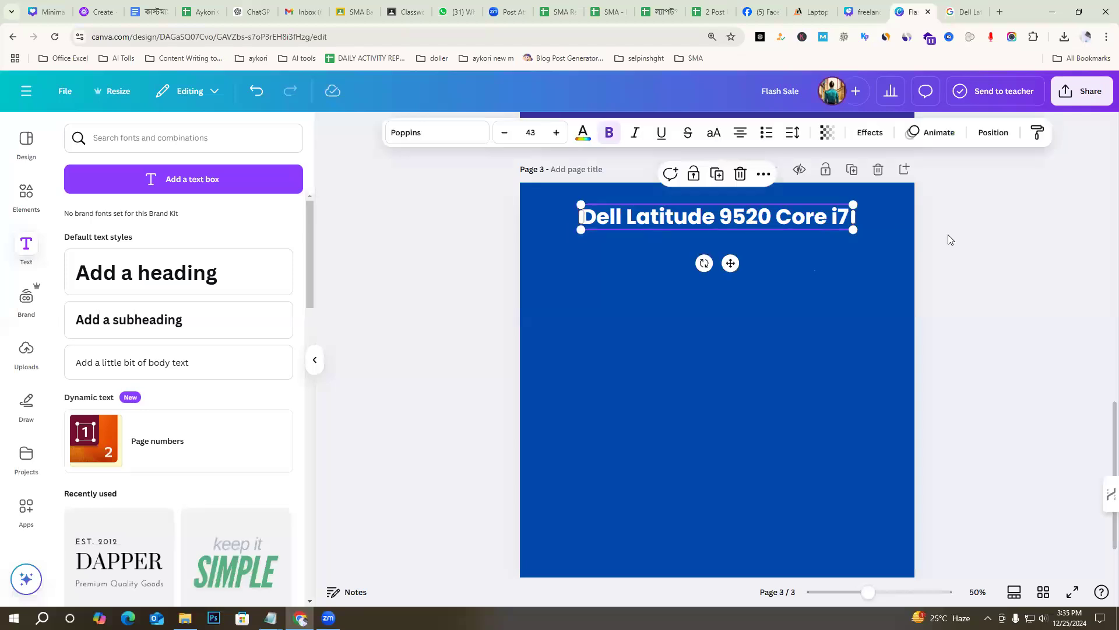
left_click(996, 249)
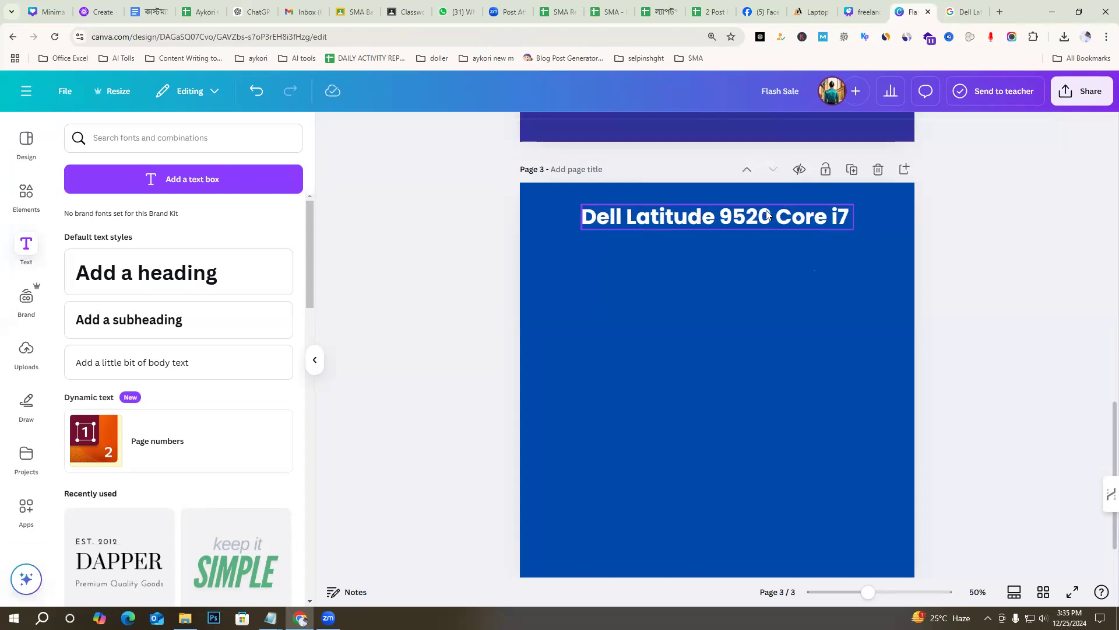
left_click(723, 219)
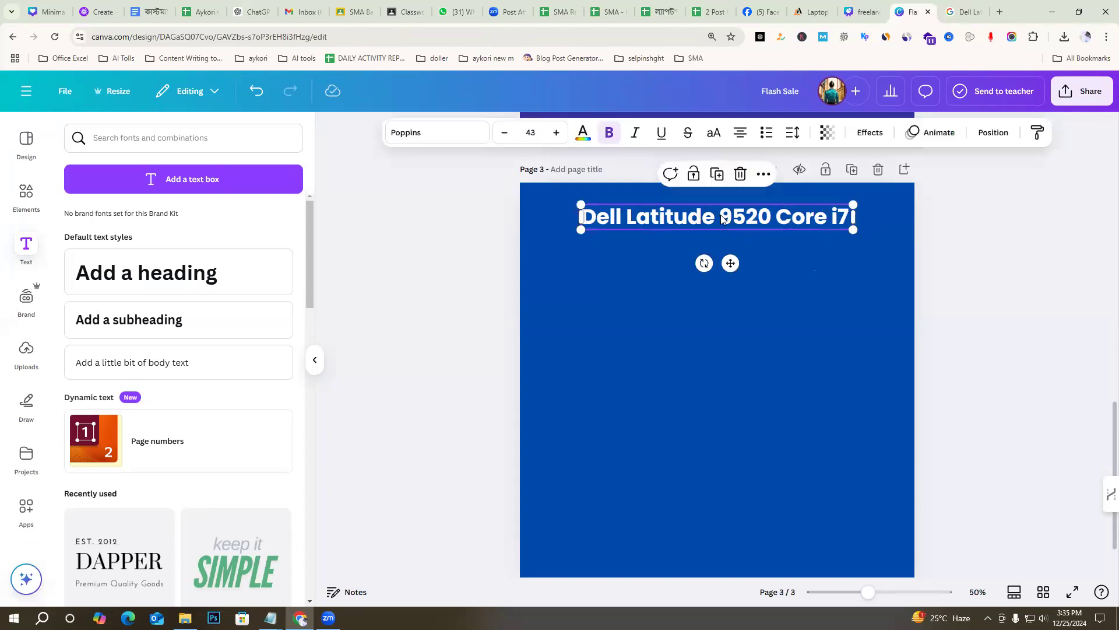
Convert the Dell Latitude title on page 3 to uppercase and keep it horizontally centred near the page's upper edge
left_click(712, 141)
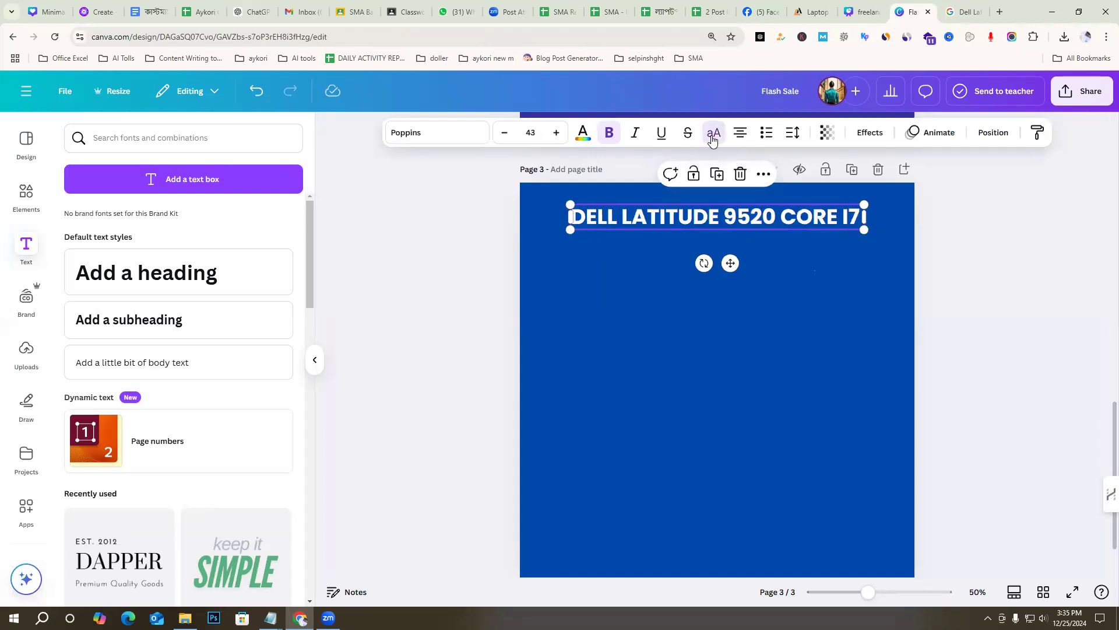
left_click(713, 141)
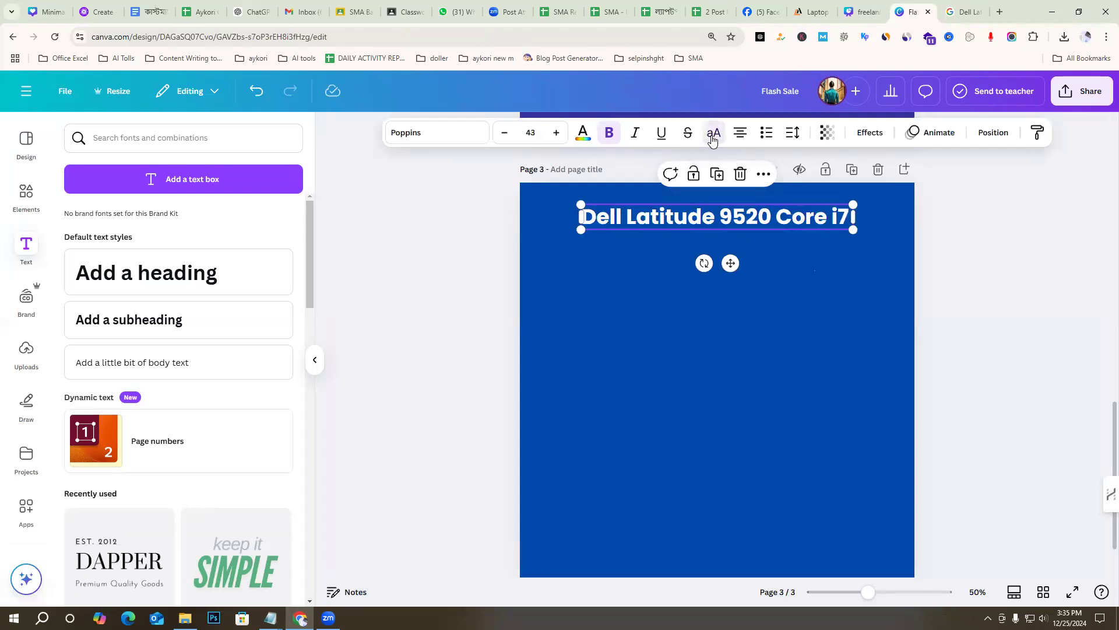
left_click(713, 141)
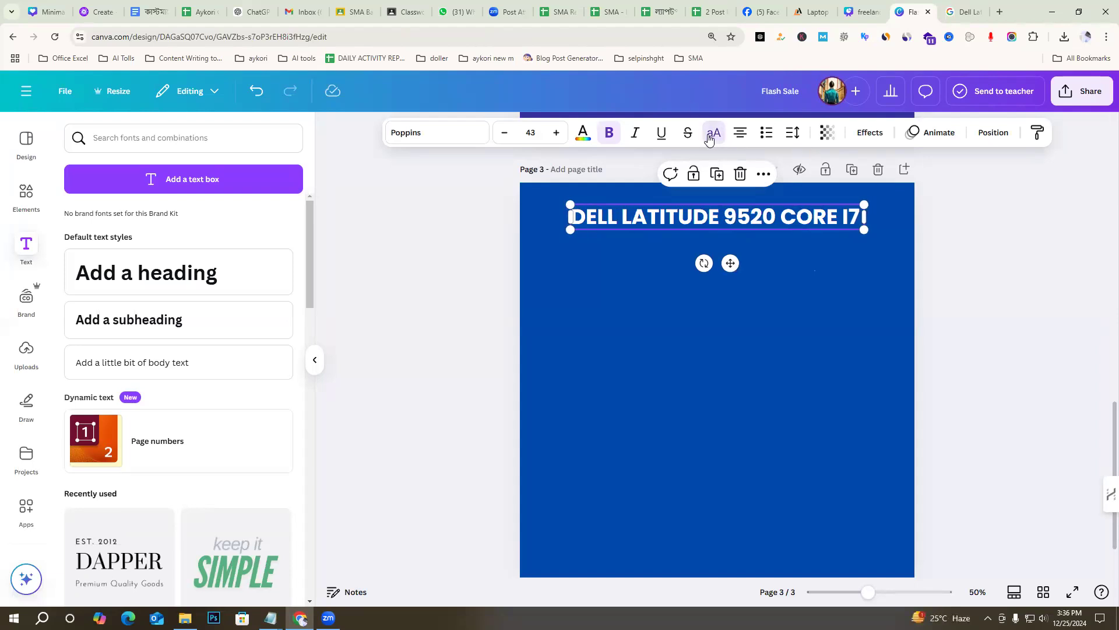
left_click(998, 270)
left_click_drag(755, 211, 754, 211)
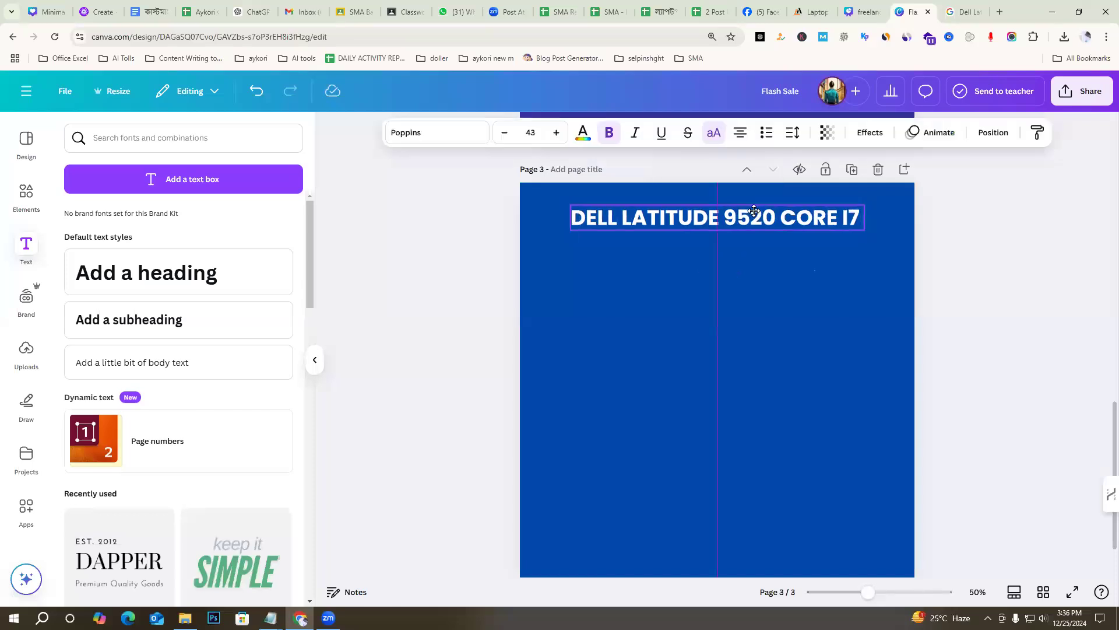
left_click(970, 227)
Consult the laptop notes in Notepad, and add a subheading text box beneath the title on page 3 in Canva
mouse_move(270, 618)
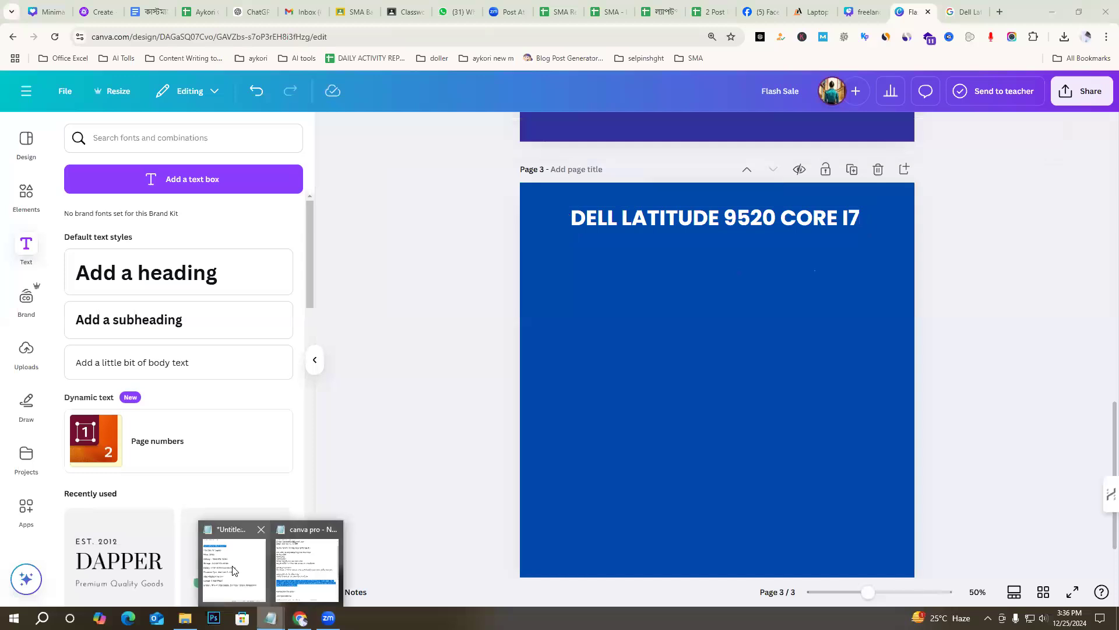
left_click(233, 570)
left_click(813, 272)
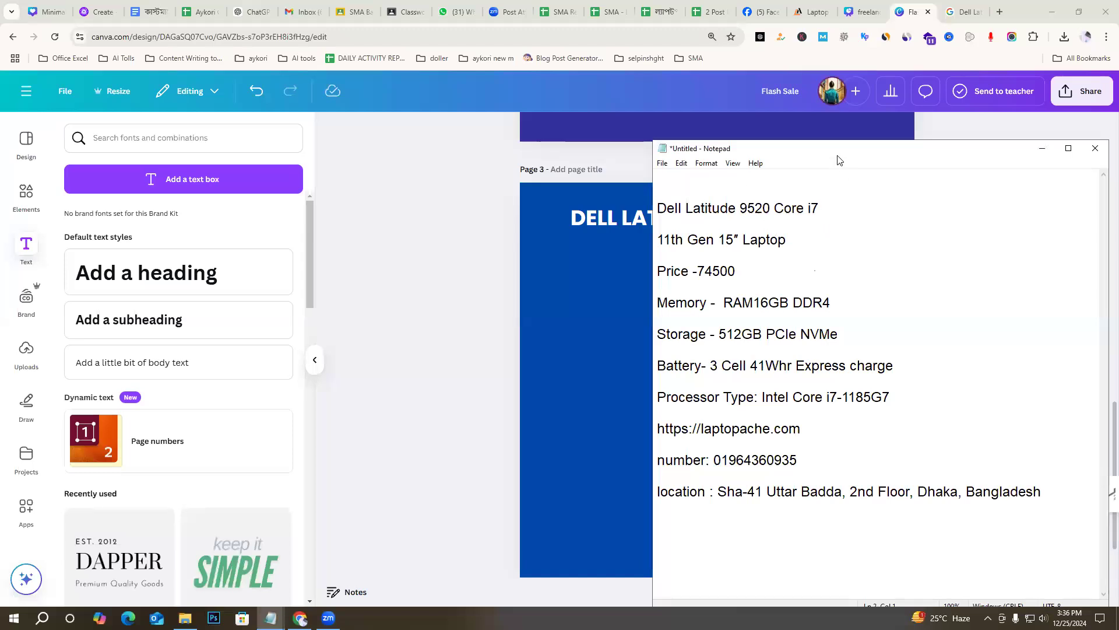
left_click_drag(839, 158, 851, 290)
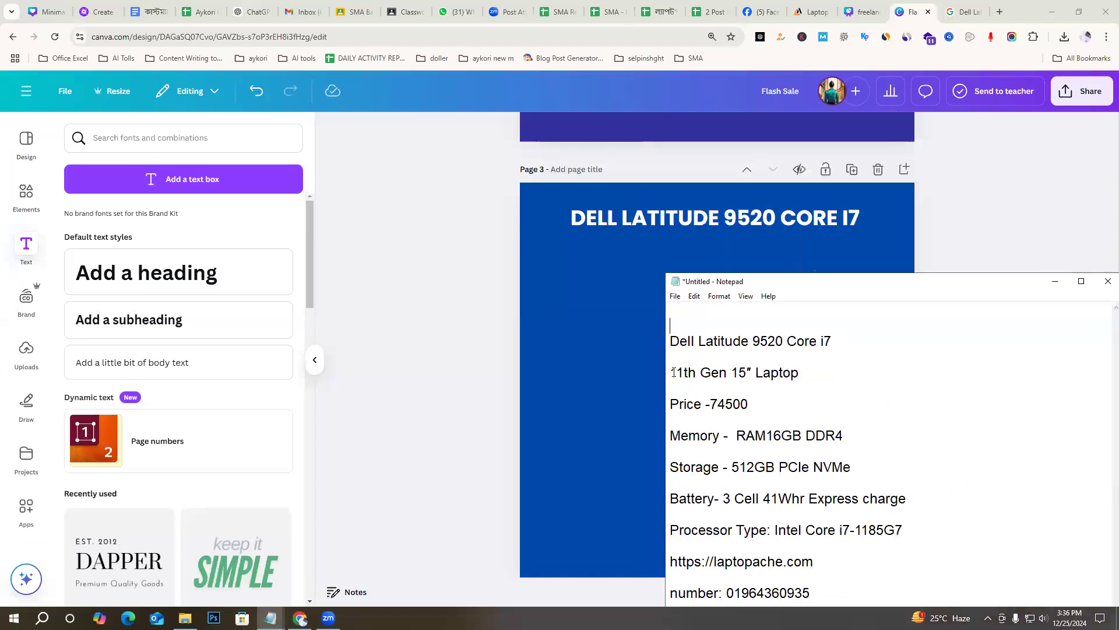
left_click_drag(726, 377, 670, 376)
left_click(880, 382)
left_click(862, 221)
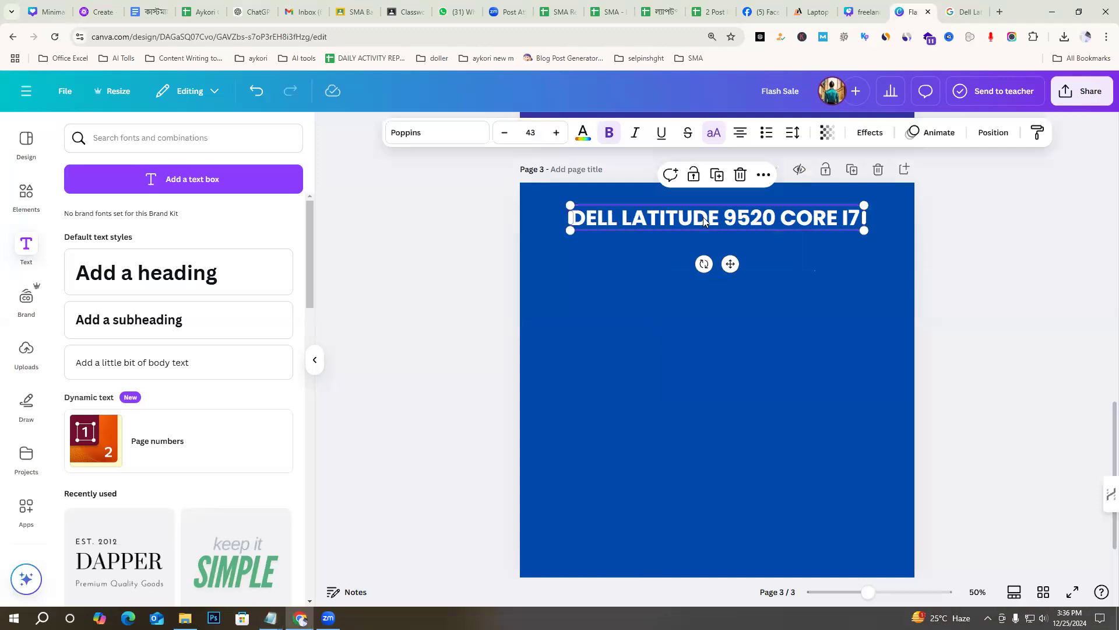
left_click(164, 324)
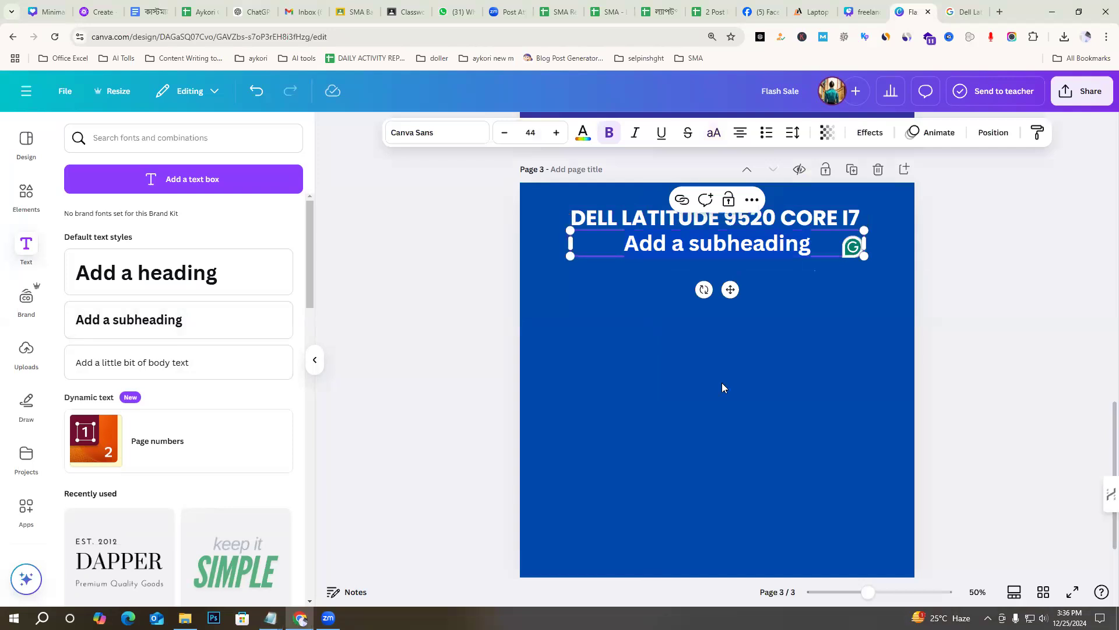
Cut "15″ Laptop" from the 11th Gen line of the product notes in Notepad
key("alt+Tab")
left_click_drag(800, 373, 846, 371)
left_click(752, 386)
key("ctrl+x")
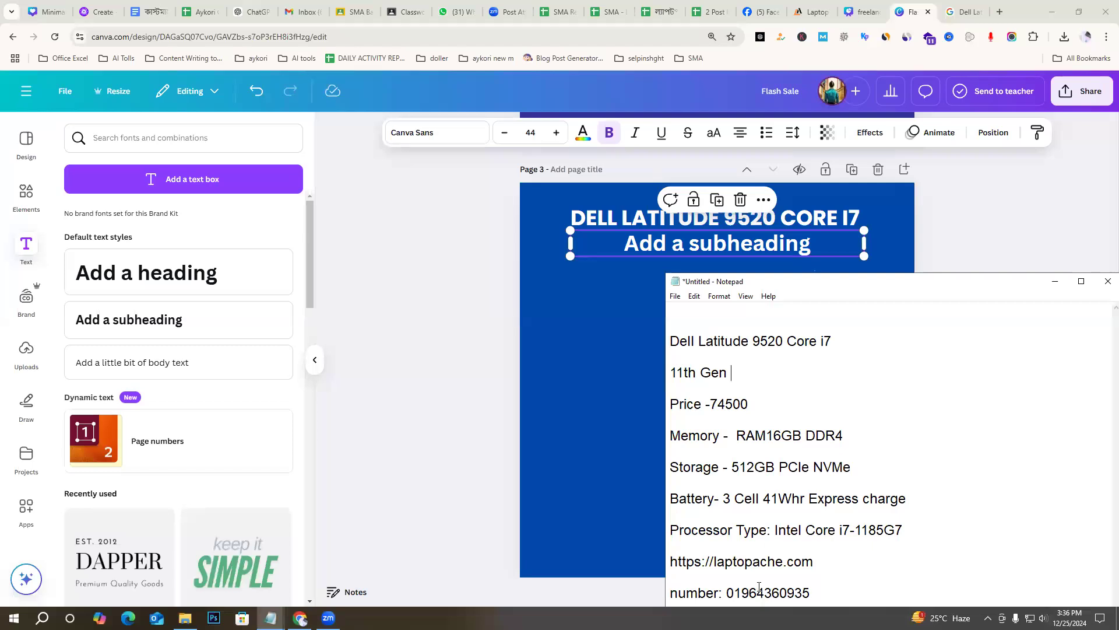
Copy the RAM size from the memory line to the start of the 11th Gen line and edit it to read "RAM 16 GB - 11th Gen"
left_click_drag(781, 437, 737, 437)
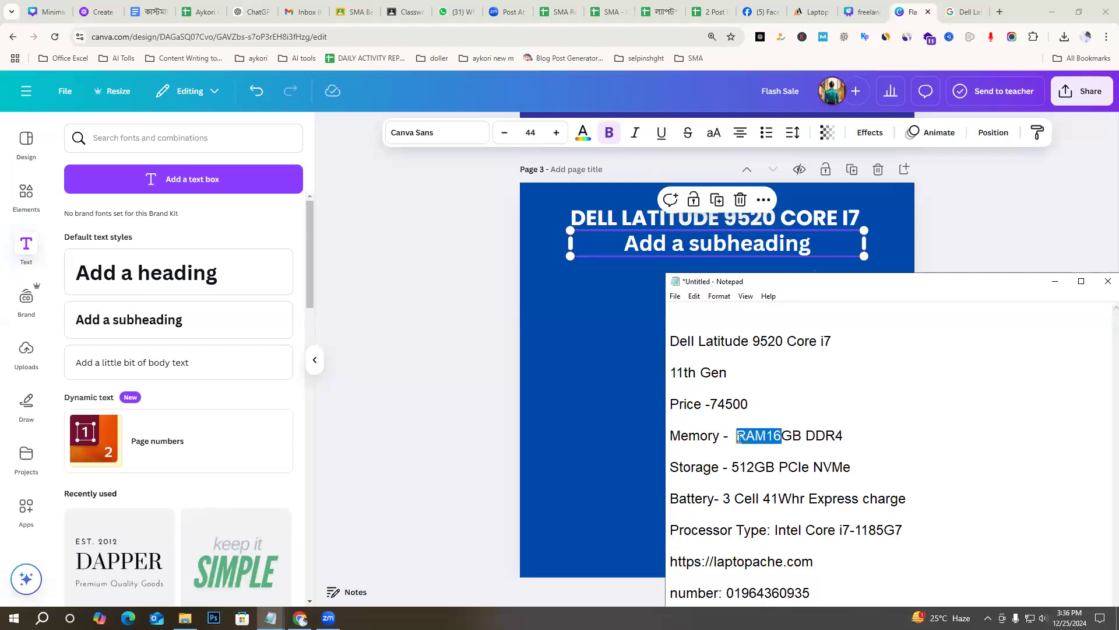
left_click(803, 437)
left_click(737, 437, "shift")
left_click(675, 372)
key("ctrl+v")
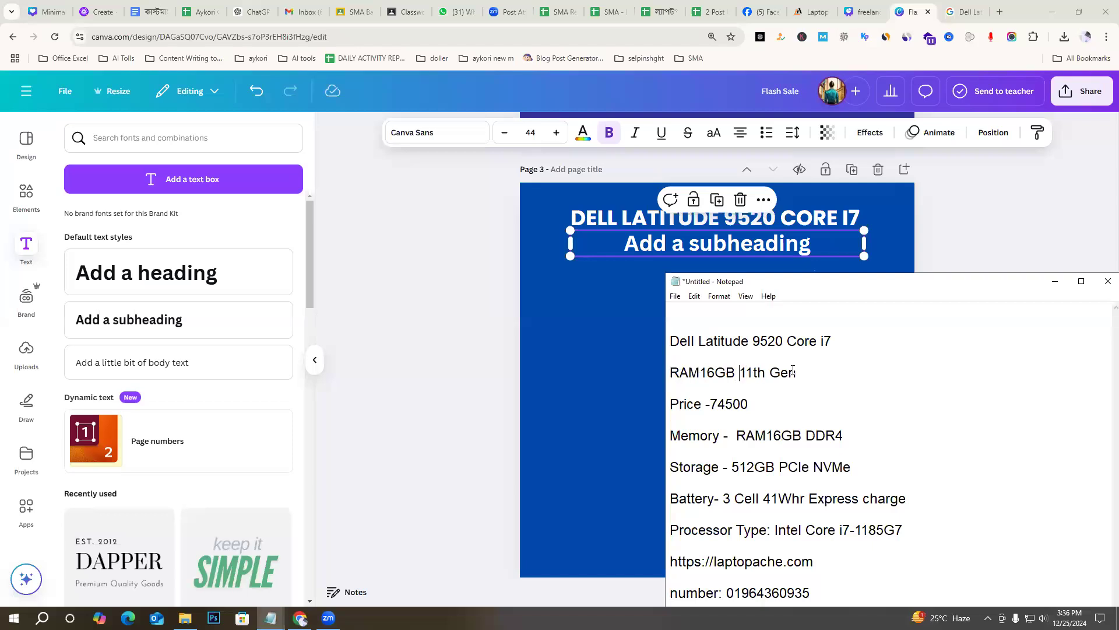
type("-")
left_click(704, 373)
left_click(721, 372)
left_click_drag(861, 370, 645, 375)
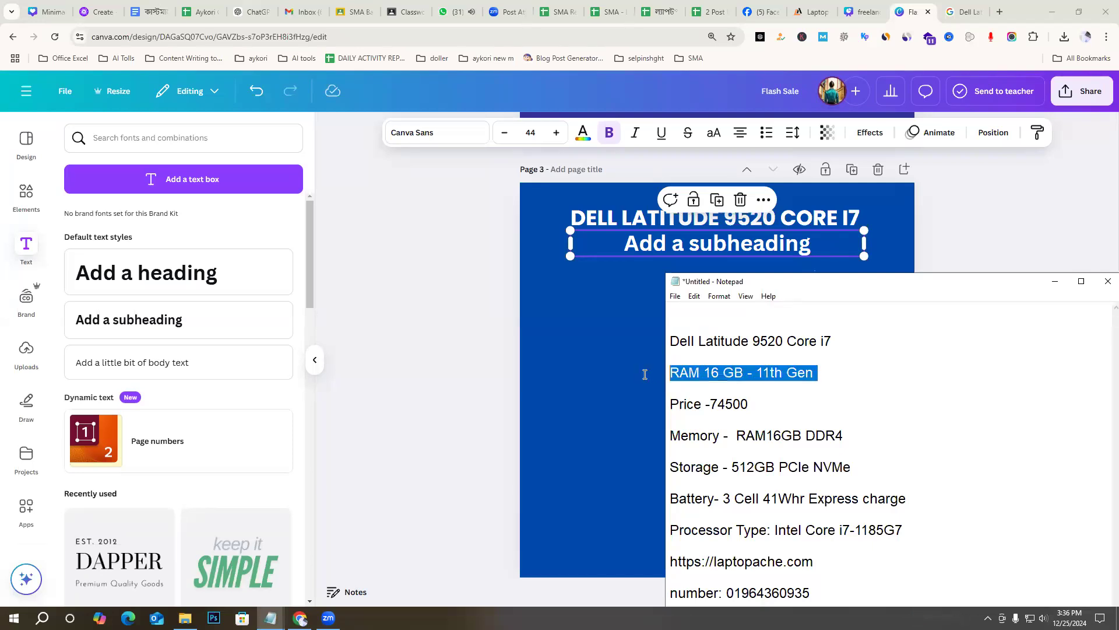
left_click(894, 231)
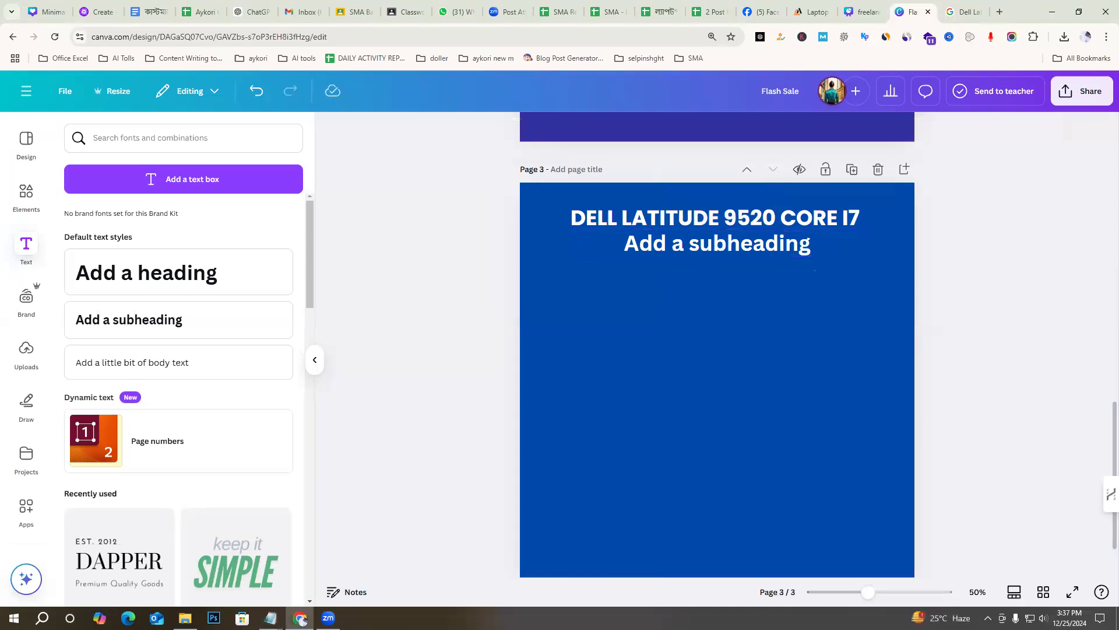
left_click(270, 618)
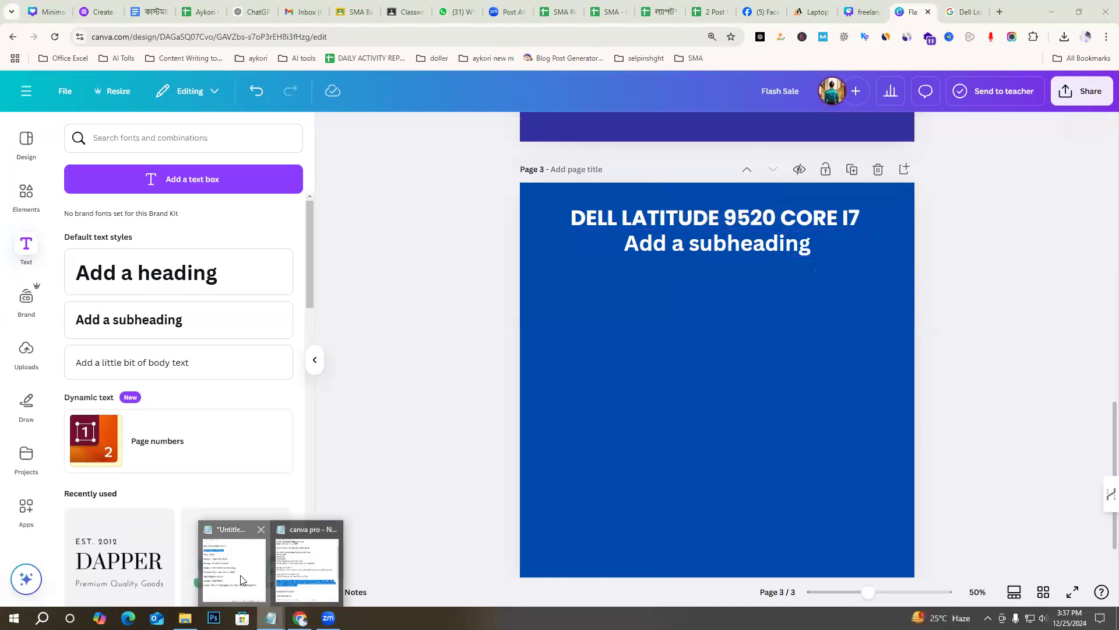
left_click(242, 577)
left_click(858, 361)
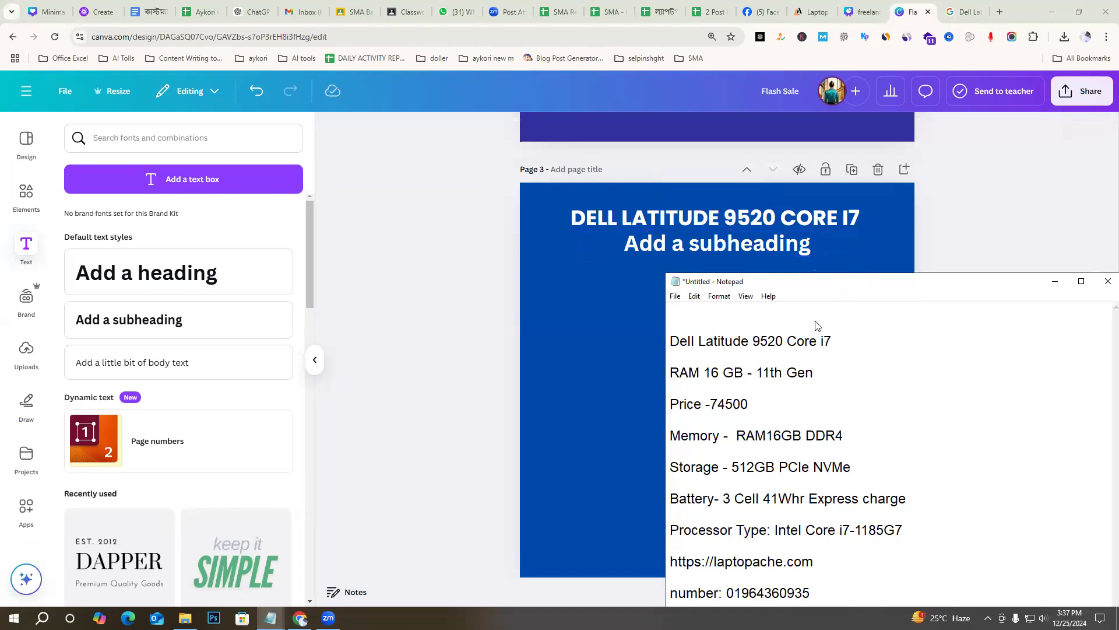
left_click_drag(759, 373, 821, 373)
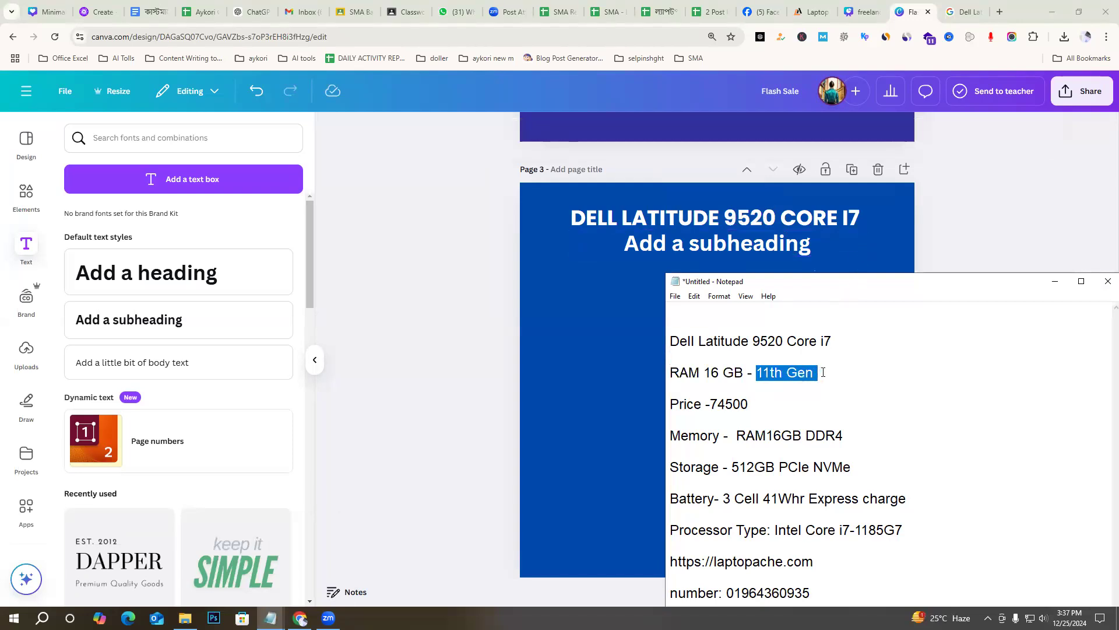
left_click(823, 374)
left_click(656, 375)
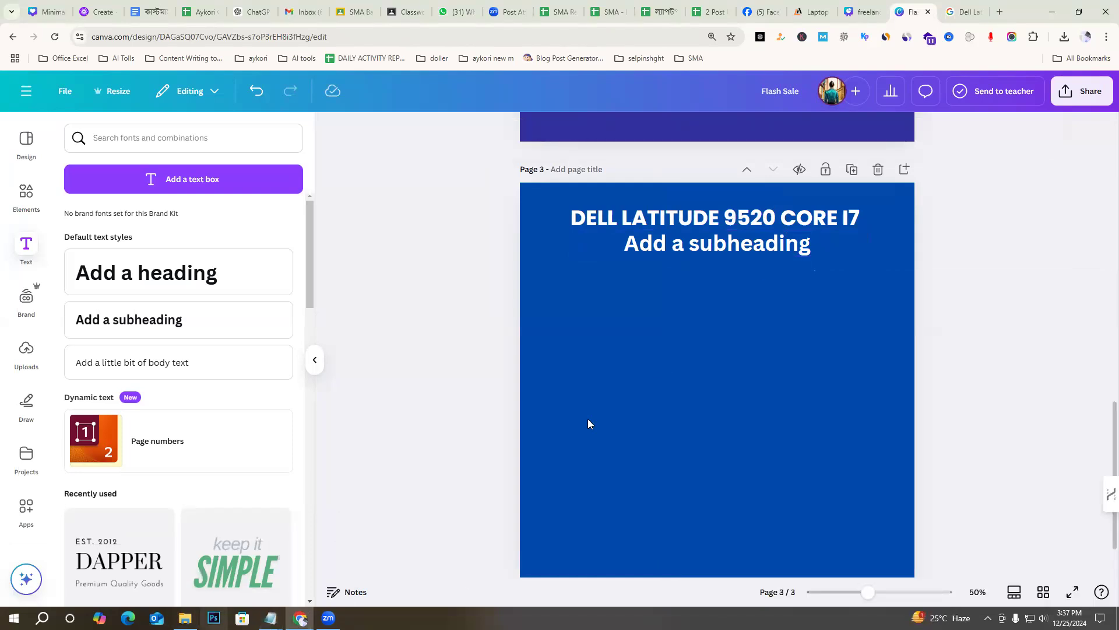
left_click(271, 618)
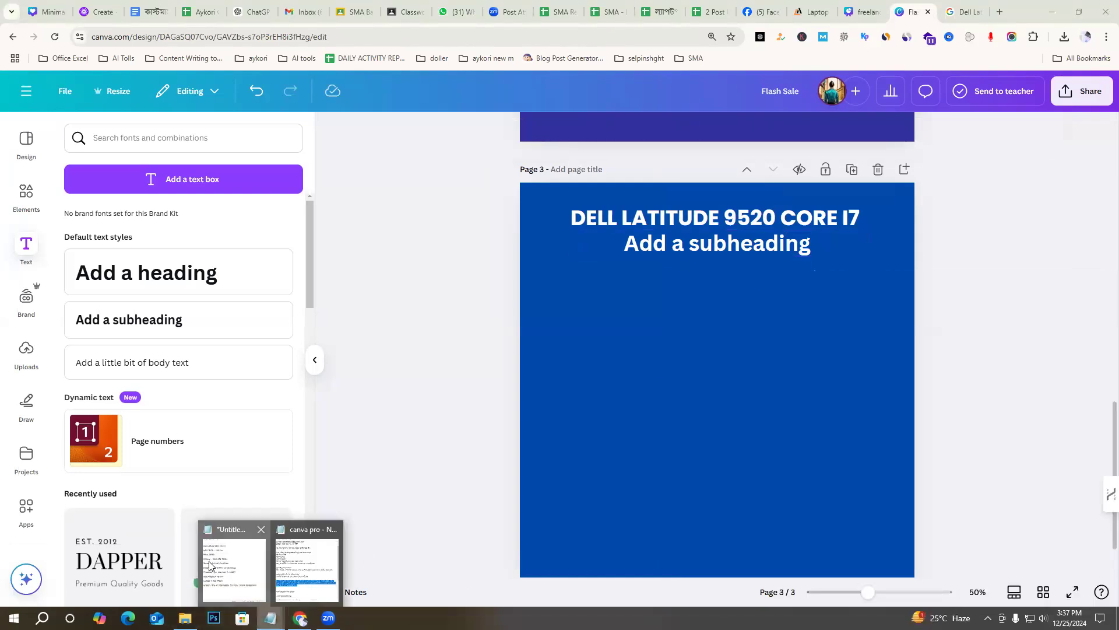
left_click(217, 564)
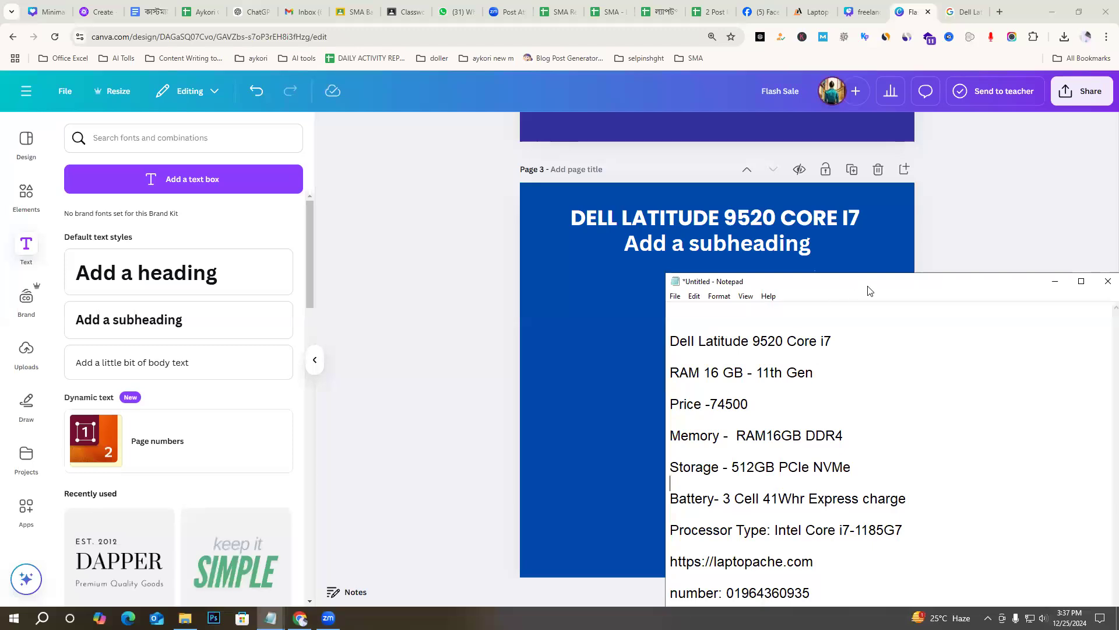
left_click_drag(870, 290, 872, 205)
left_click_drag(739, 350, 806, 350)
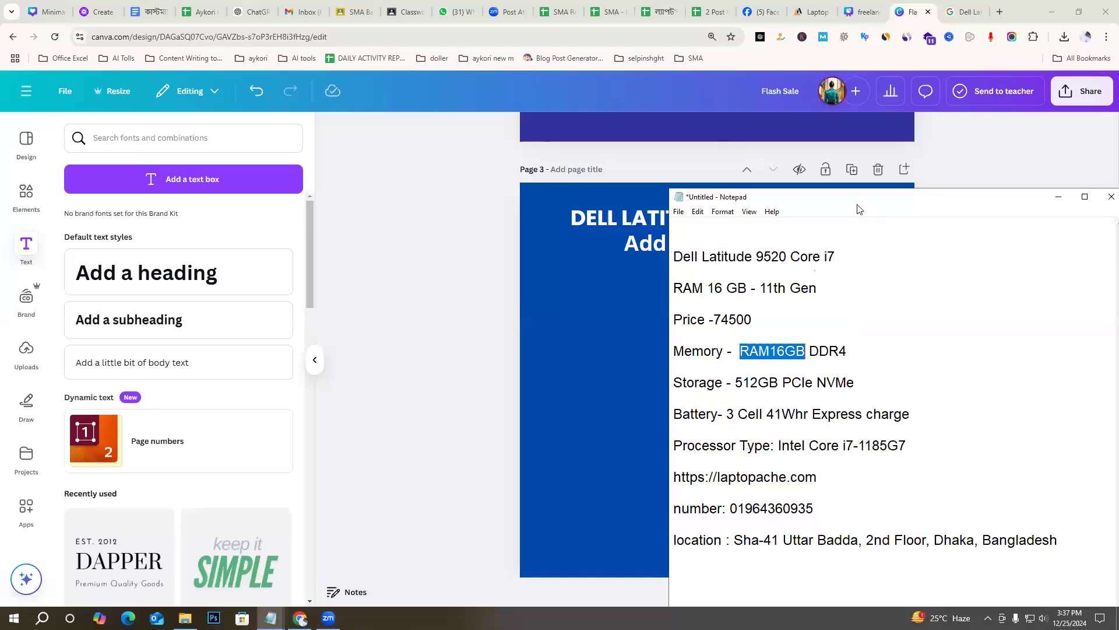
left_click_drag(859, 209, 892, 292)
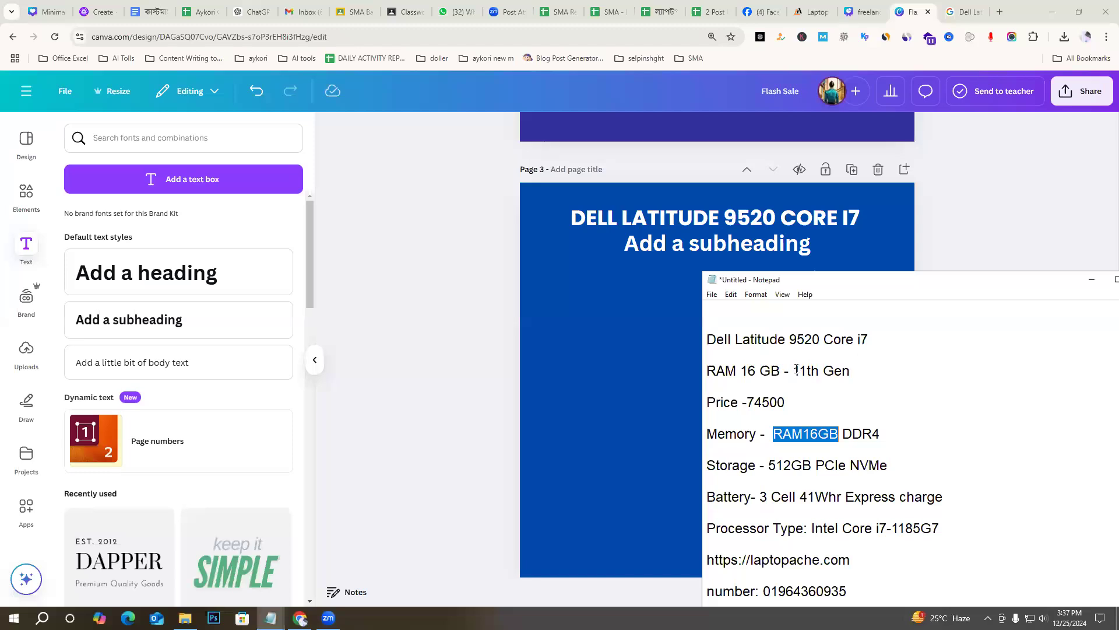
left_click_drag(796, 369, 867, 367)
left_click(900, 376)
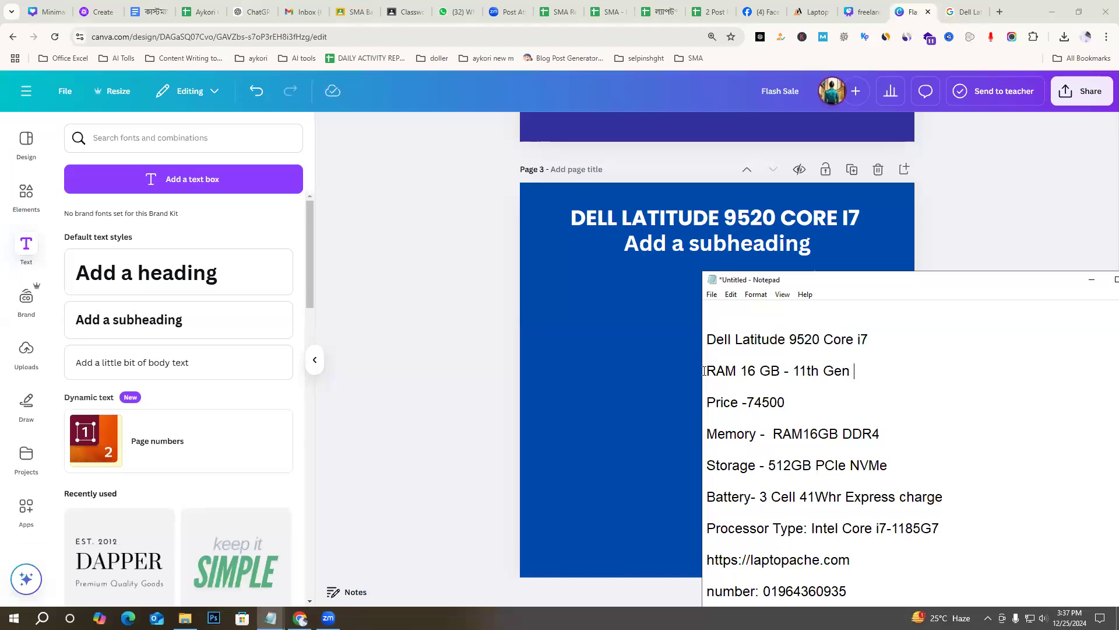
Copy the "RAM 16 GB - 11th Gen" line from Notepad and paste it over the subheading placeholder in Canva
mouse_move(707, 371)
left_mouse_down()
mouse_move(815, 371)
mouse_move(697, 366)
left_mouse_up()
left_click(856, 370)
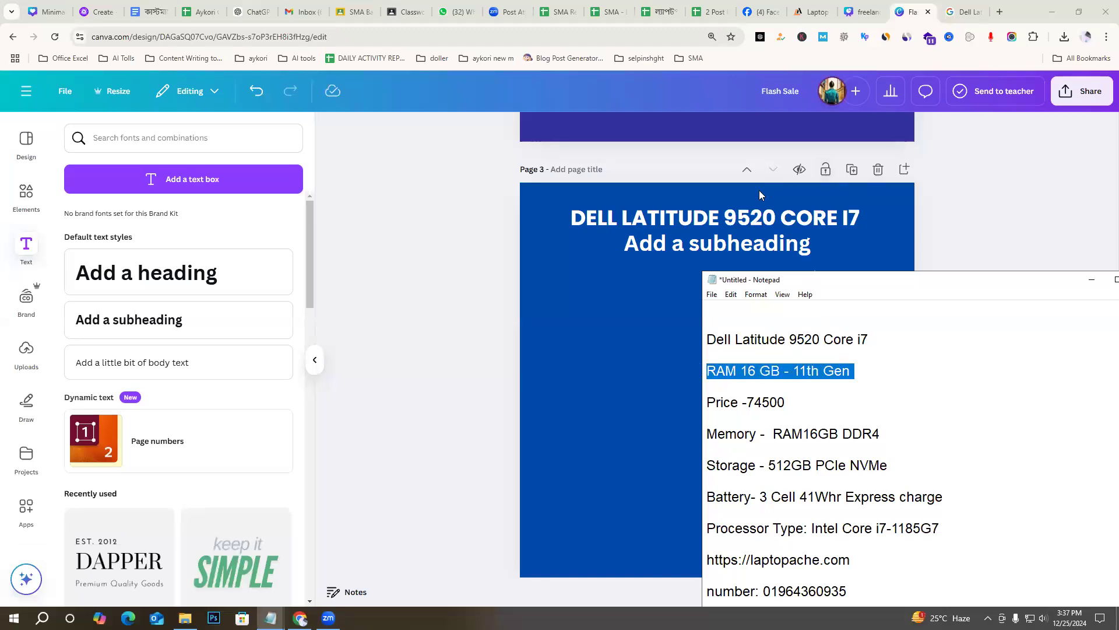
left_click(667, 246)
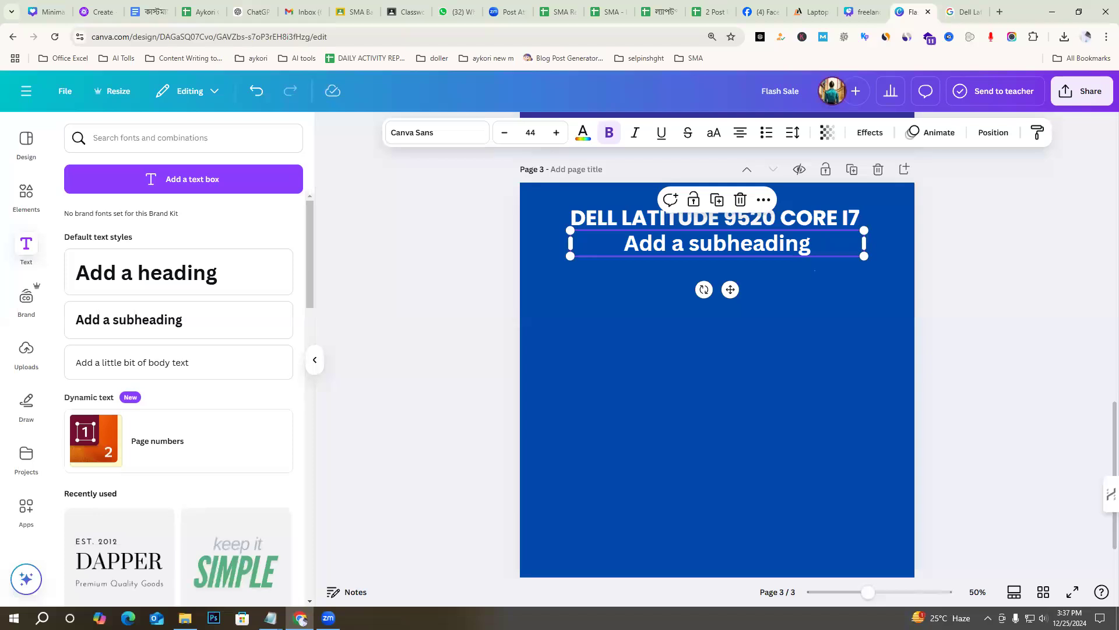
key("alt+Tab")
left_click_drag(855, 371, 698, 372)
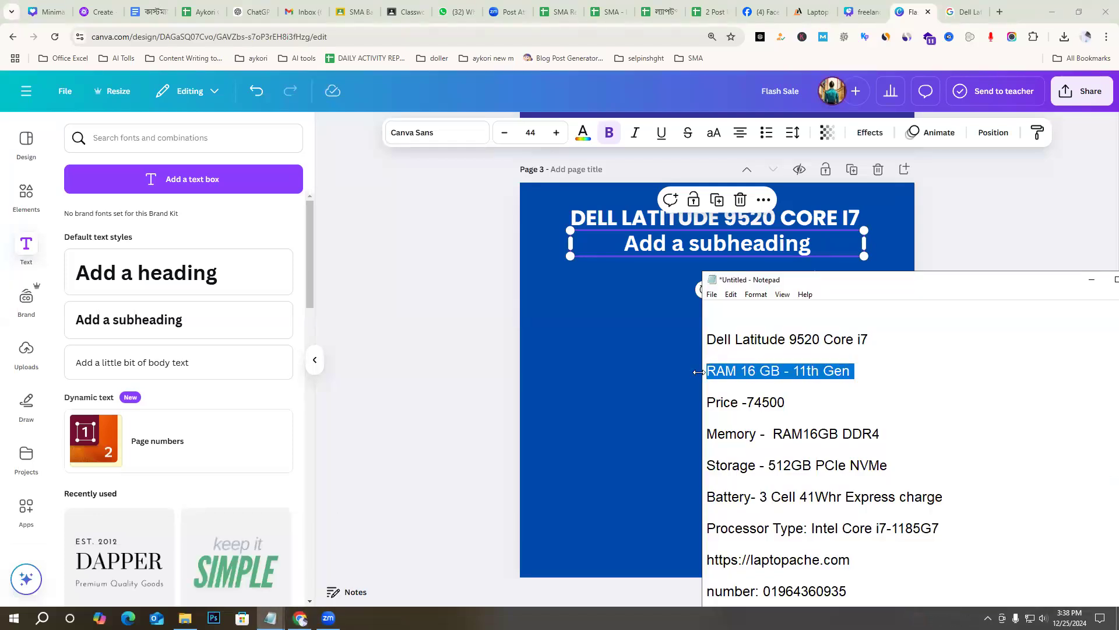
double_click(734, 244)
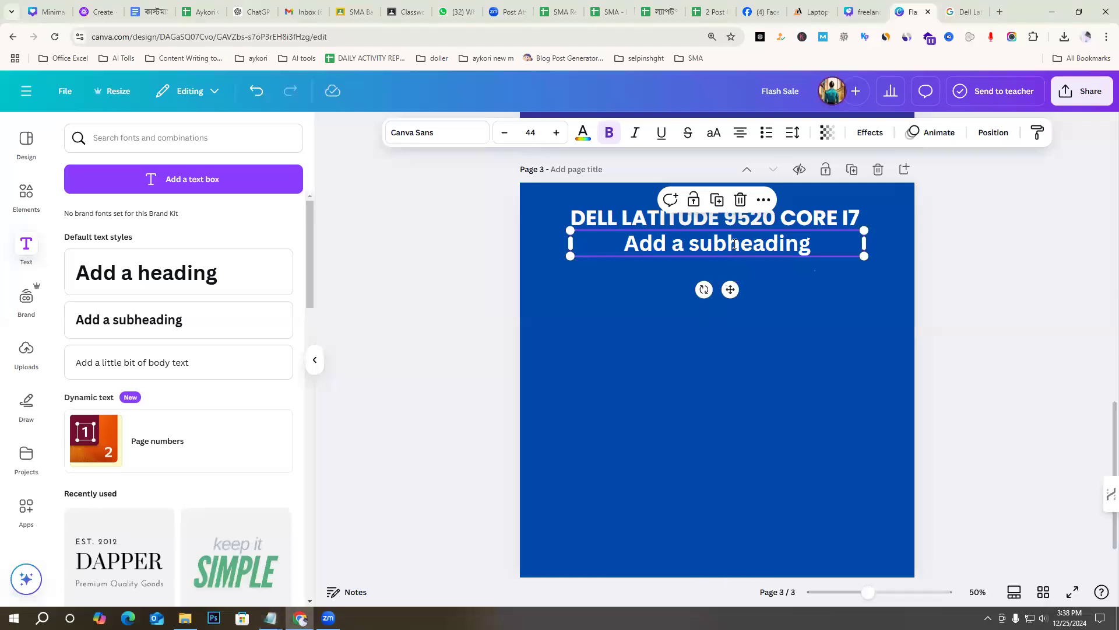
key("ctrl+v")
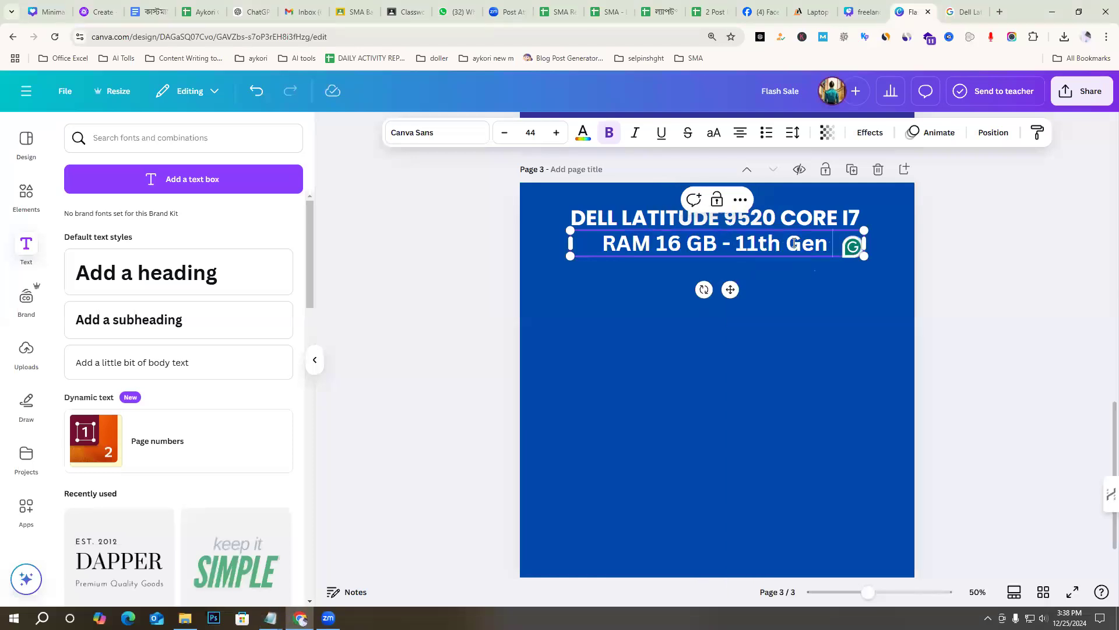
left_click(1017, 279)
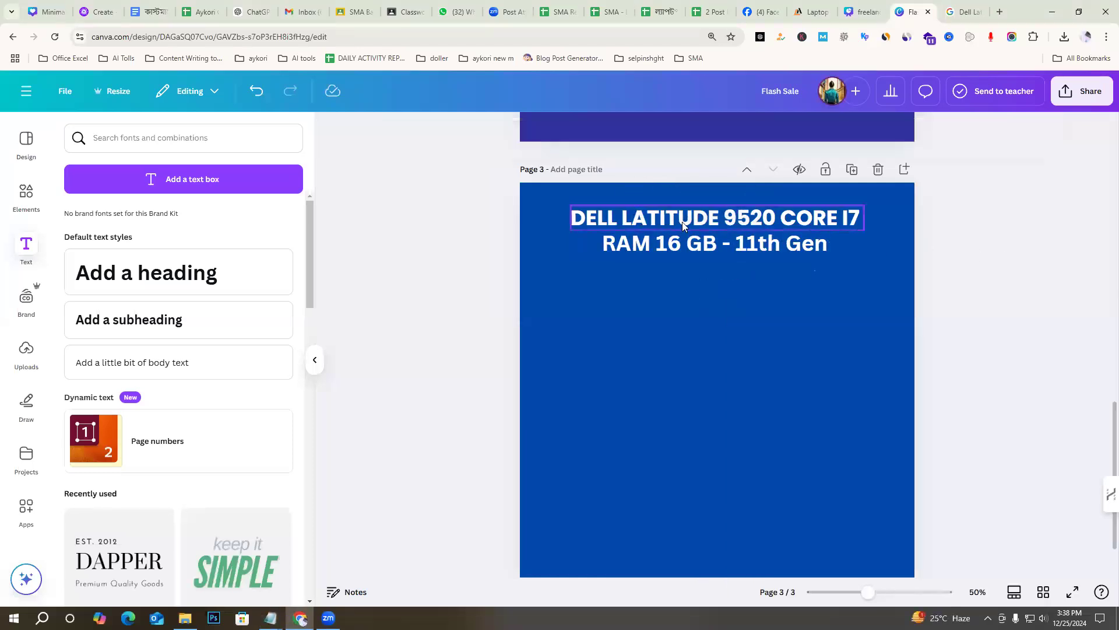
Narrow the RAM subheading's text box and move it slightly lower, centred beneath the title
left_click(684, 243)
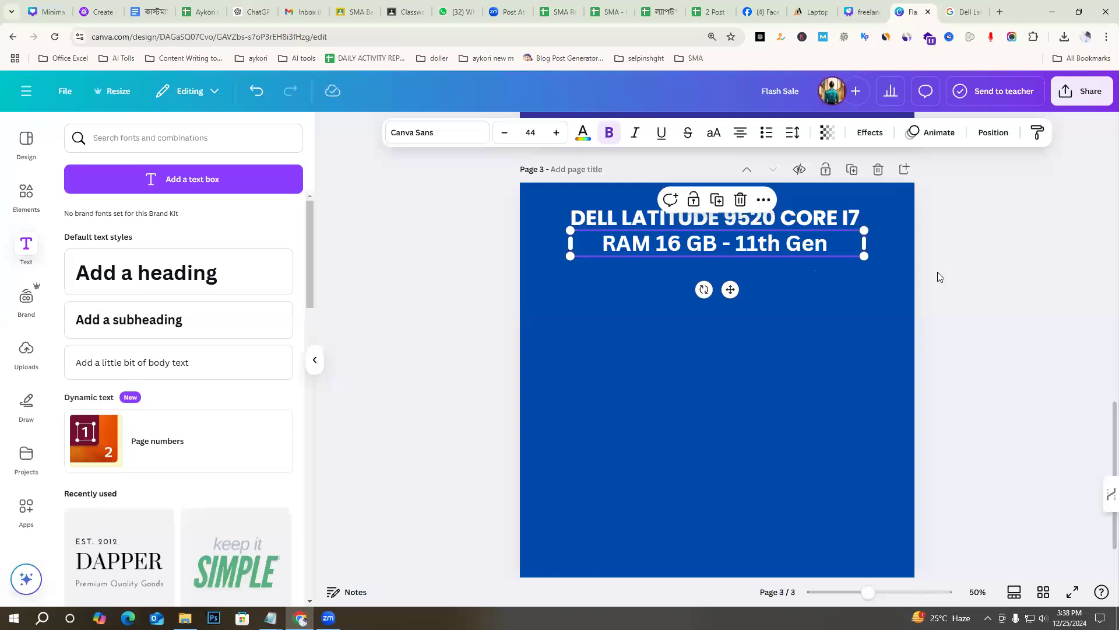
left_click_drag(875, 247, 834, 245)
left_click_drag(733, 246, 746, 248)
Change the RAM subheading's font to Poppins
left_click(435, 134)
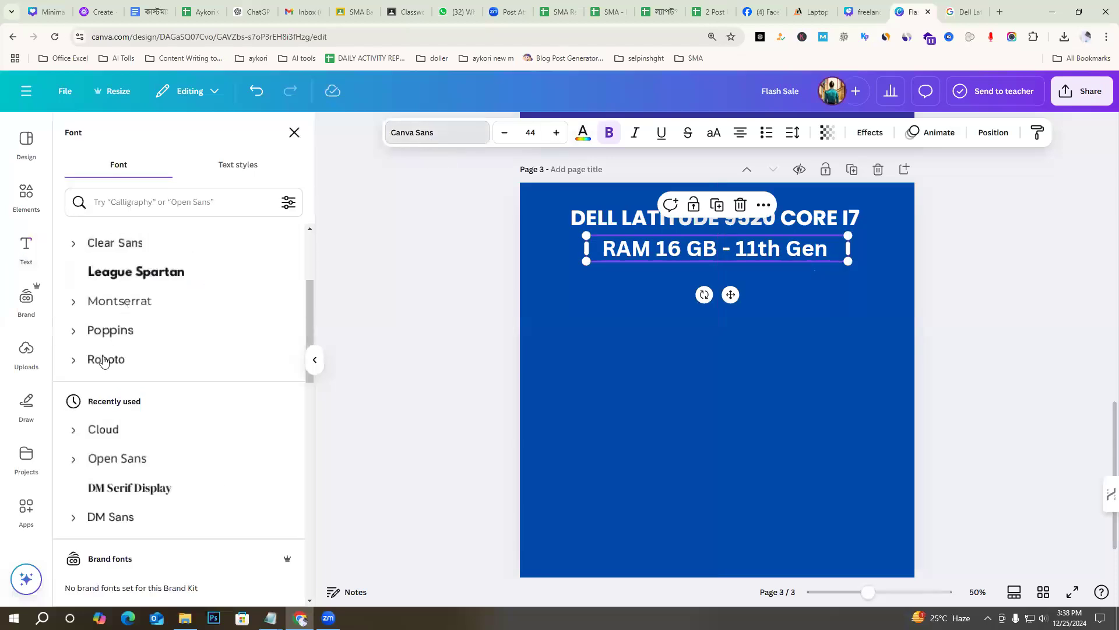
scroll(150, 345, "up", 3)
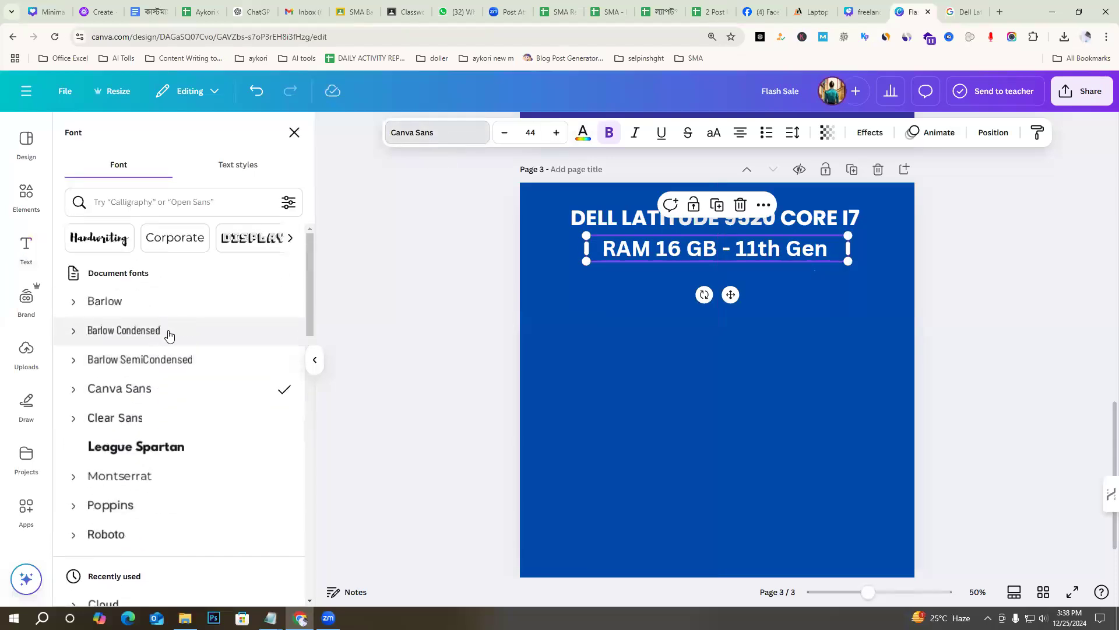
scroll(150, 473, "down", 8)
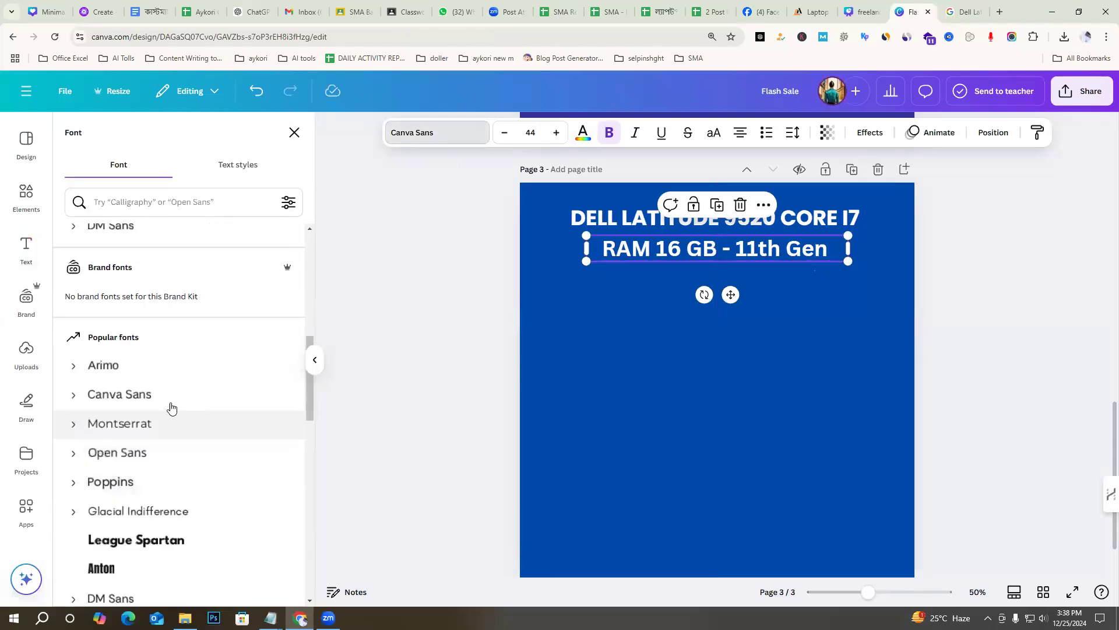
left_click(134, 483)
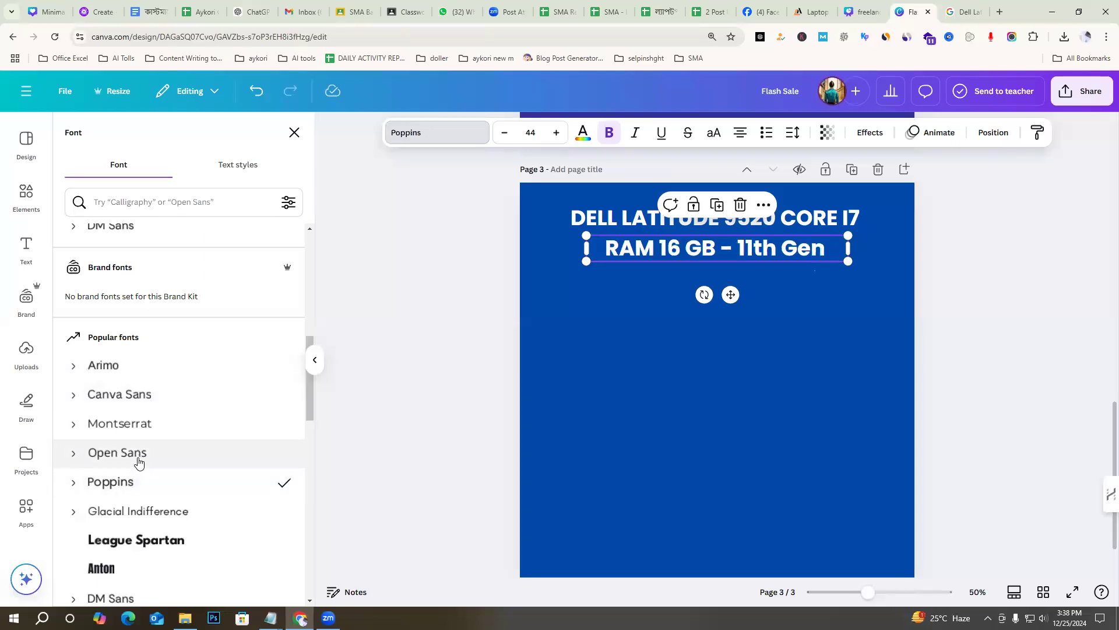
scroll(110, 391, "up", 8)
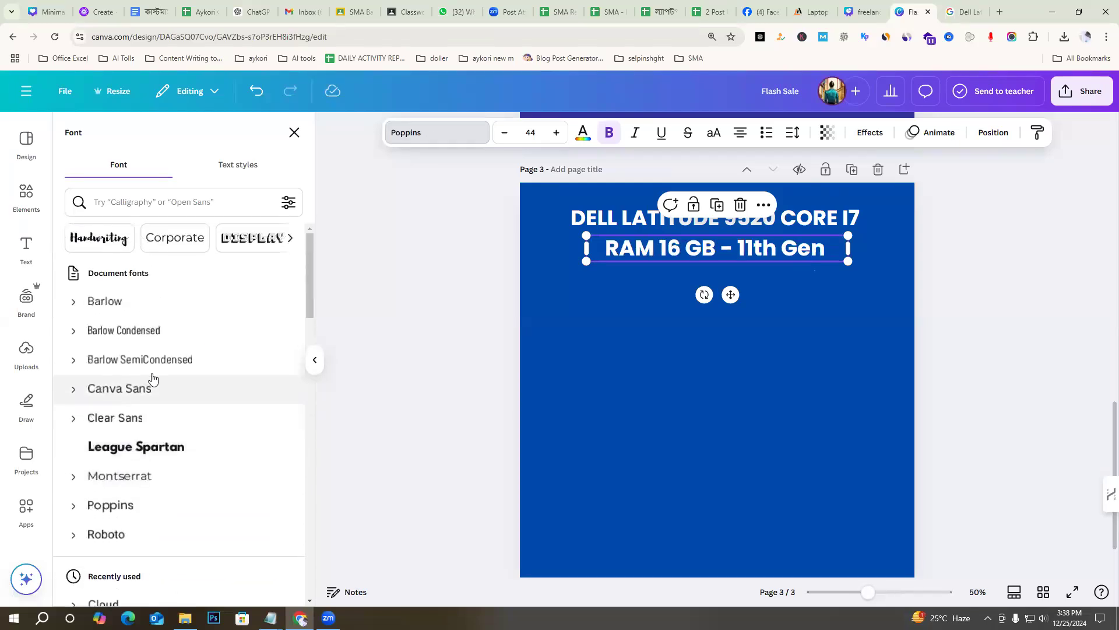
Change the RAM subheading's font to Barlow SemiCondensed and make its text all uppercase
left_click(155, 336)
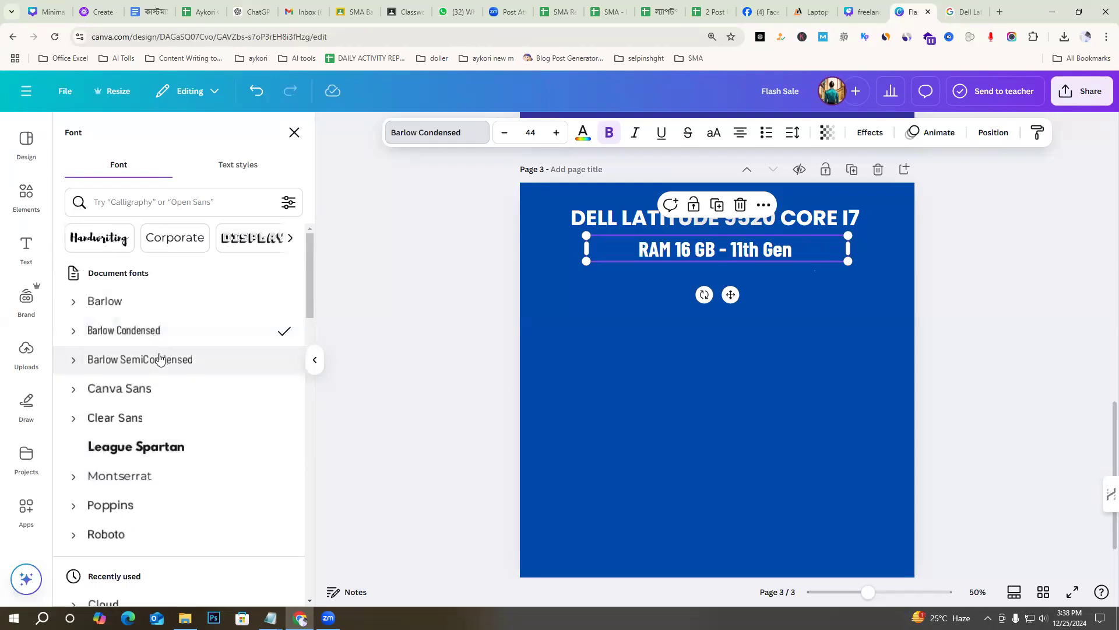
left_click(157, 360)
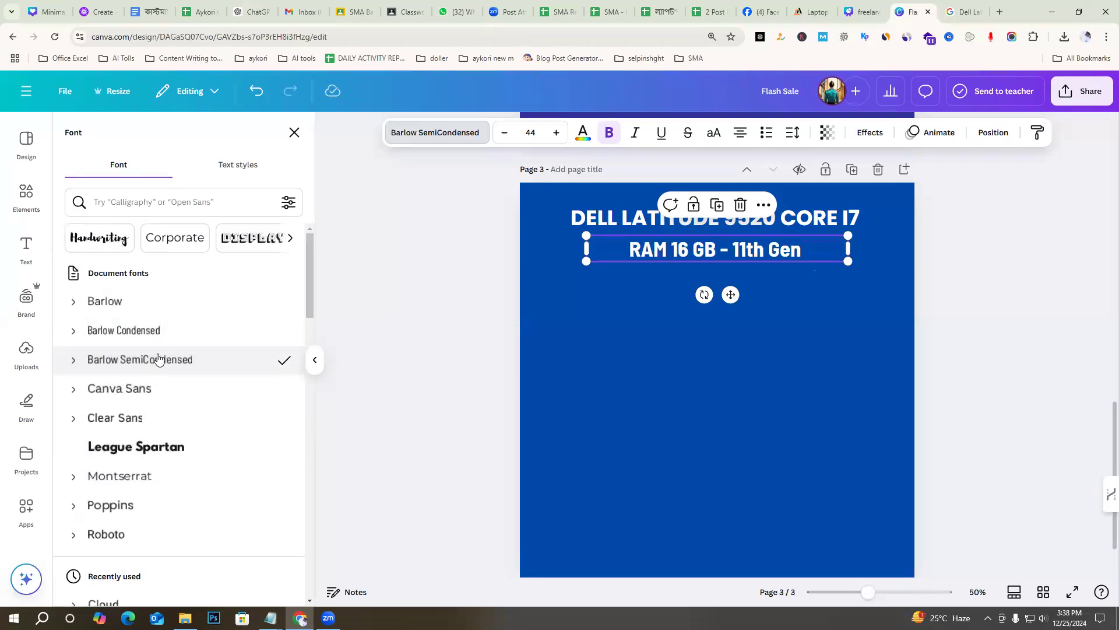
left_click(714, 134)
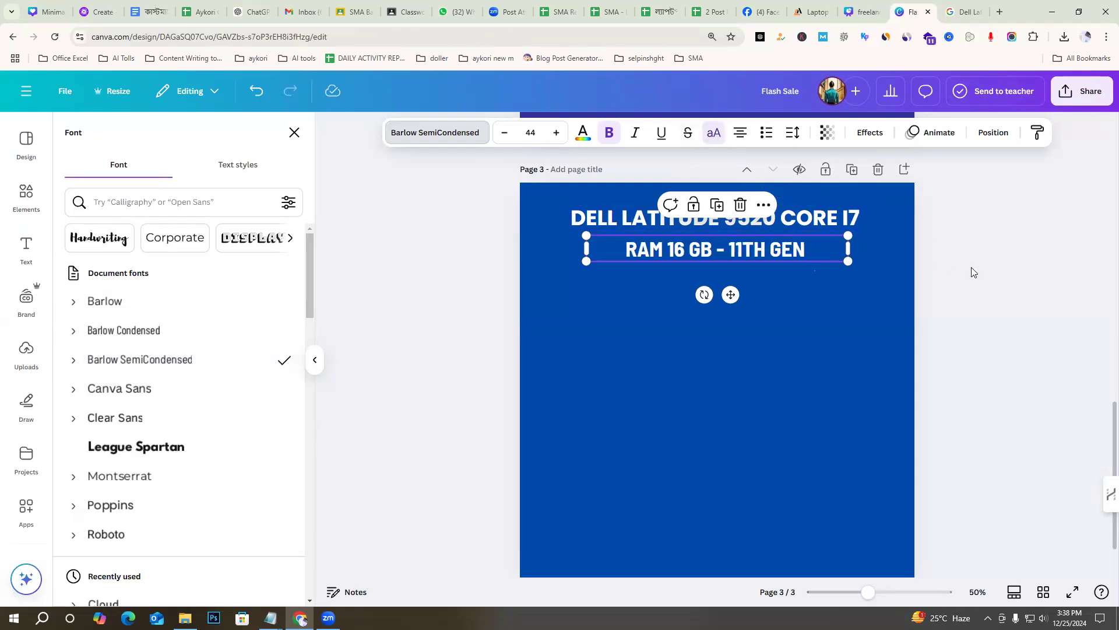
left_click(970, 298)
left_click(894, 293)
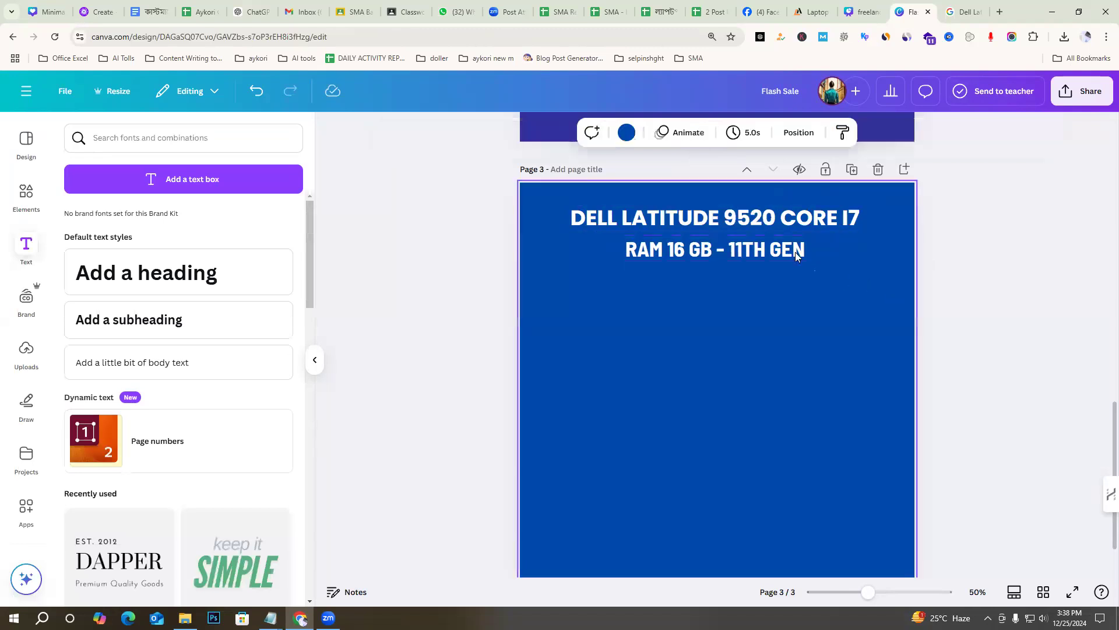
Narrow the RAM subheading's text box to fit its text and place it just beneath the title
left_click(780, 252)
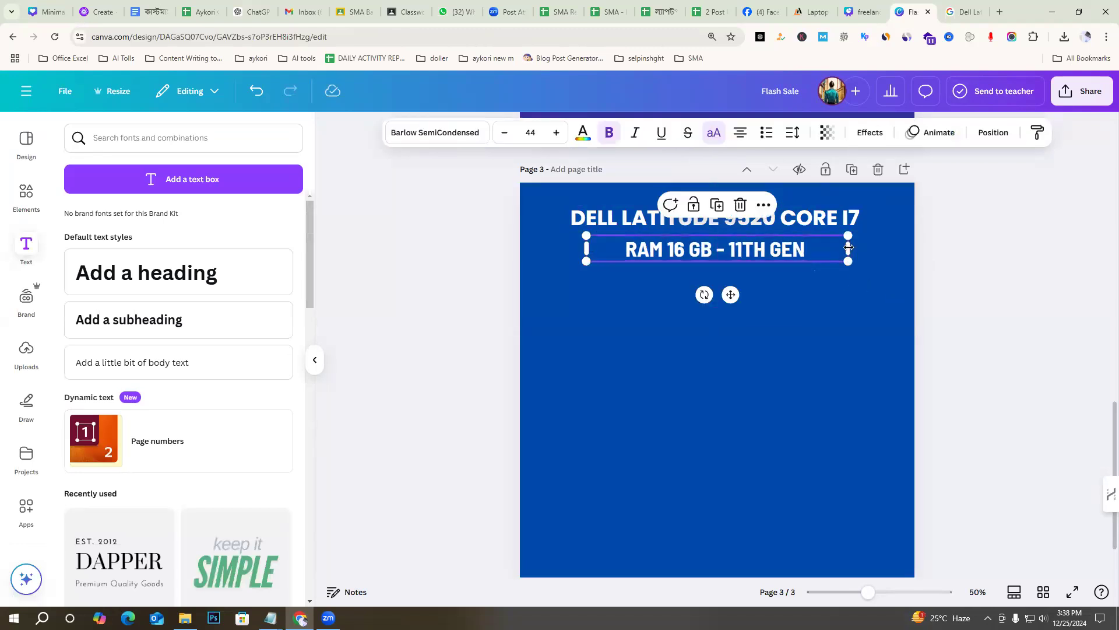
left_click_drag(848, 248, 804, 250)
left_click_drag(892, 262, 751, 242)
left_click(800, 217)
left_click(1065, 238)
left_click(728, 254)
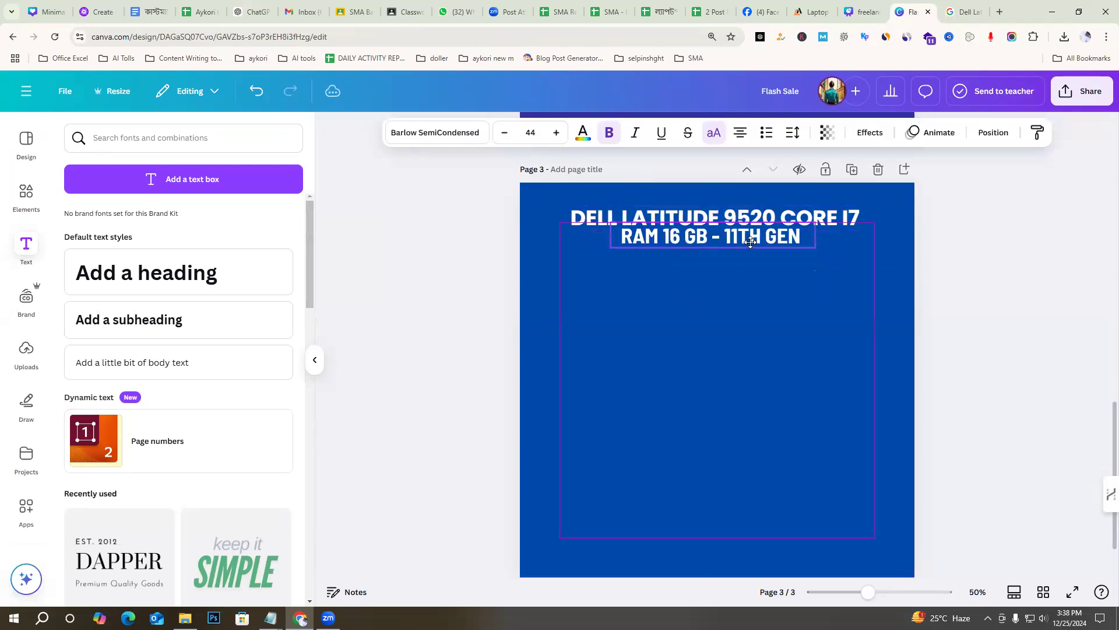
left_click(950, 289)
left_click_drag(749, 237, 748, 245)
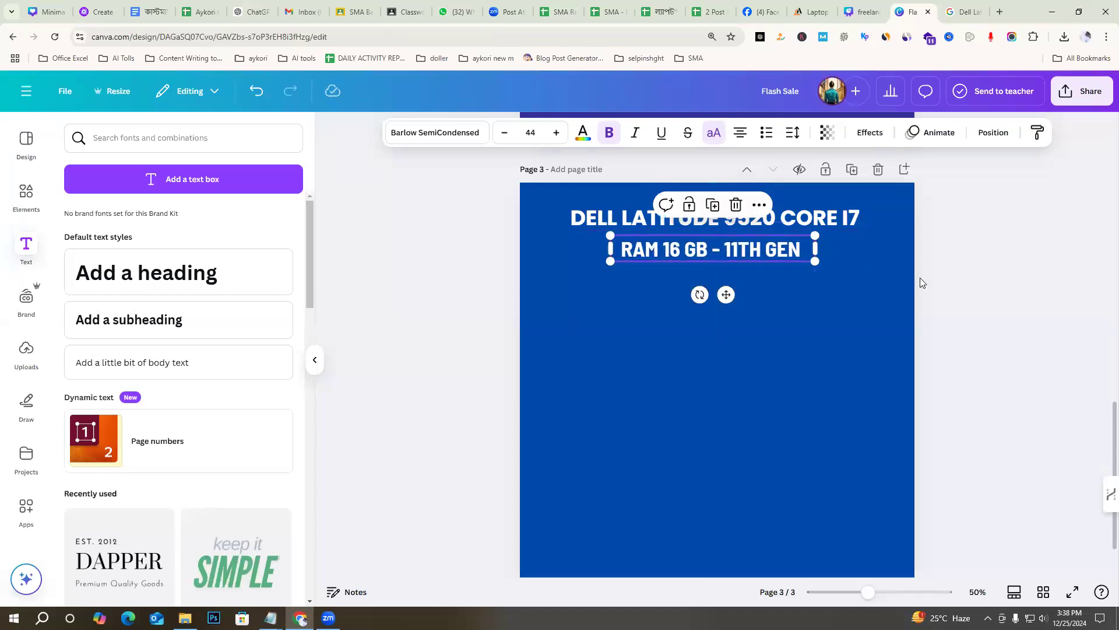
Remove the bold formatting from the RAM subheading
left_click(749, 255)
left_click(609, 132)
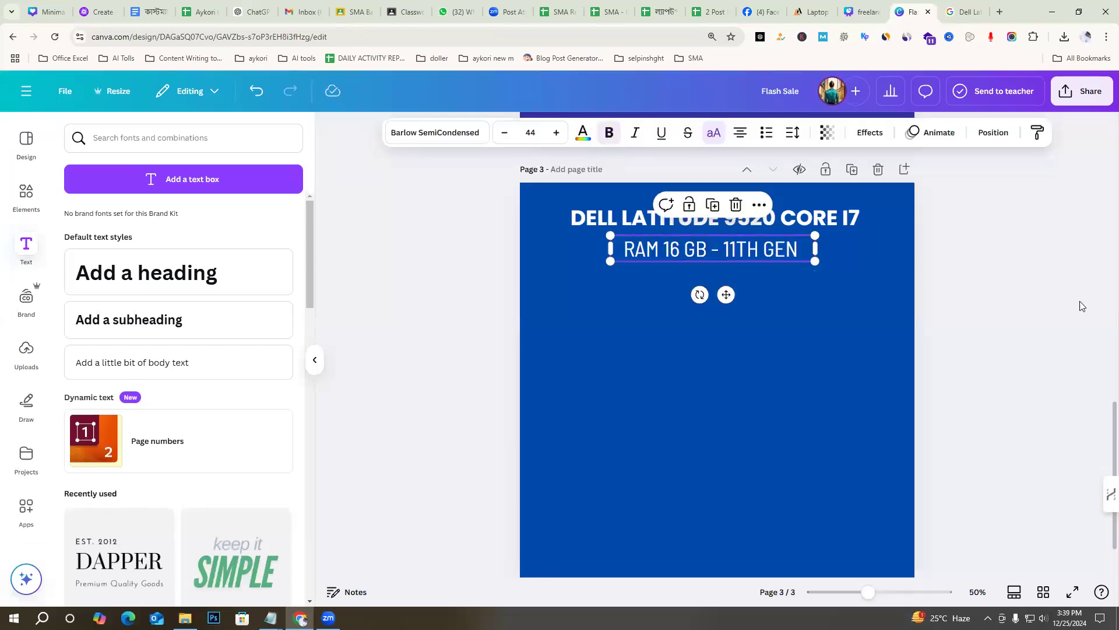
left_click(1049, 293)
Set the RAM subheading's letter spacing to 47 and slightly reduce its line spacing
left_click(765, 249)
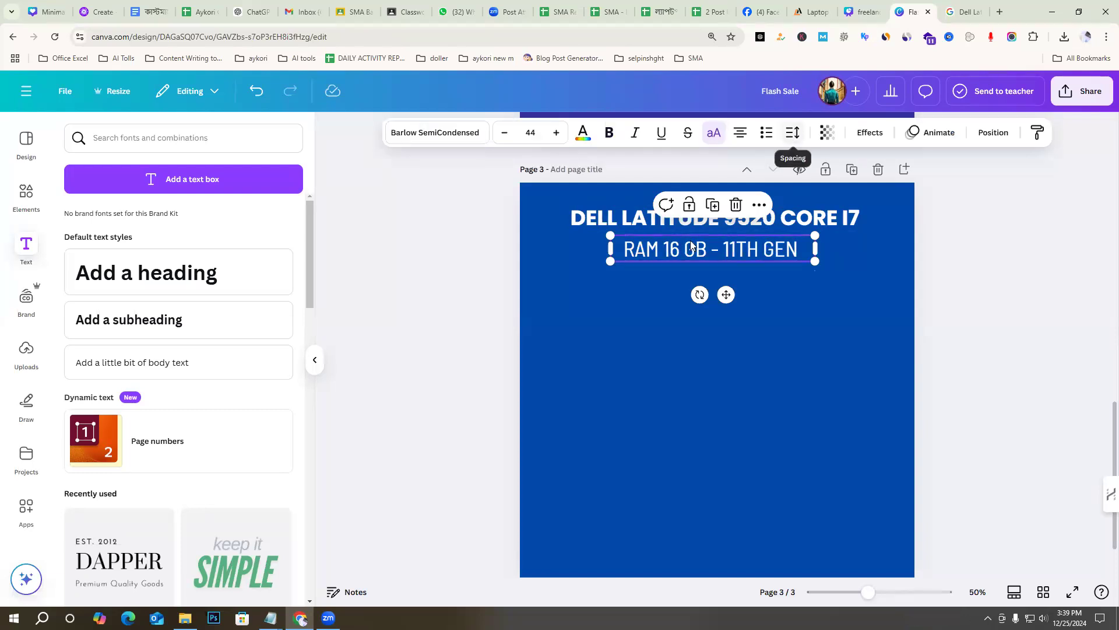
left_click(794, 134)
left_click_drag(738, 189, 745, 196)
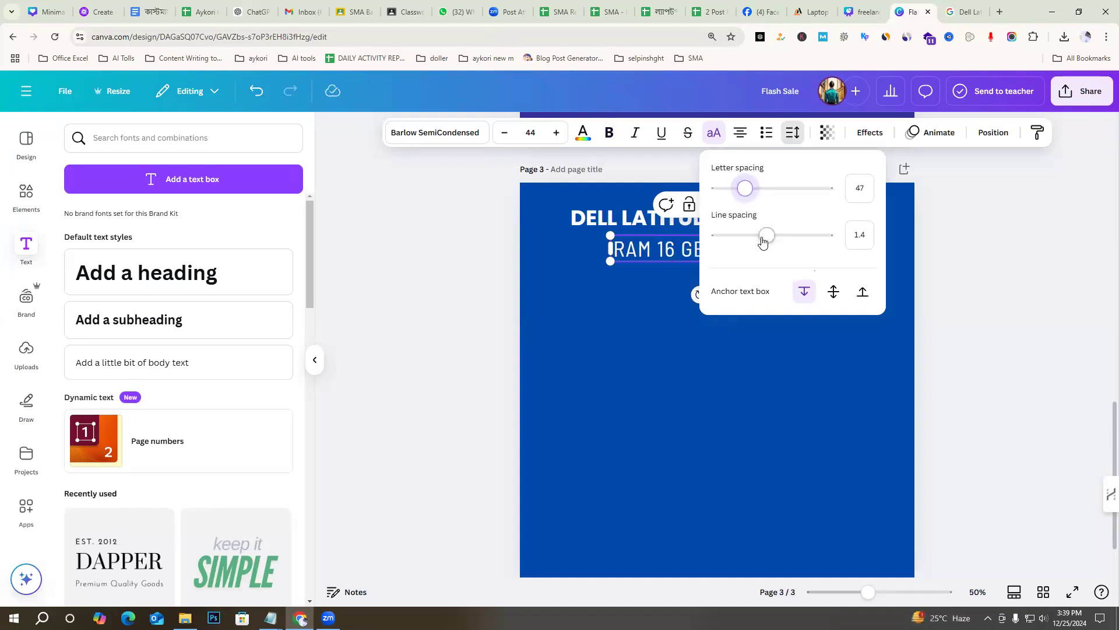
left_click_drag(764, 241, 759, 242)
left_click(1007, 297)
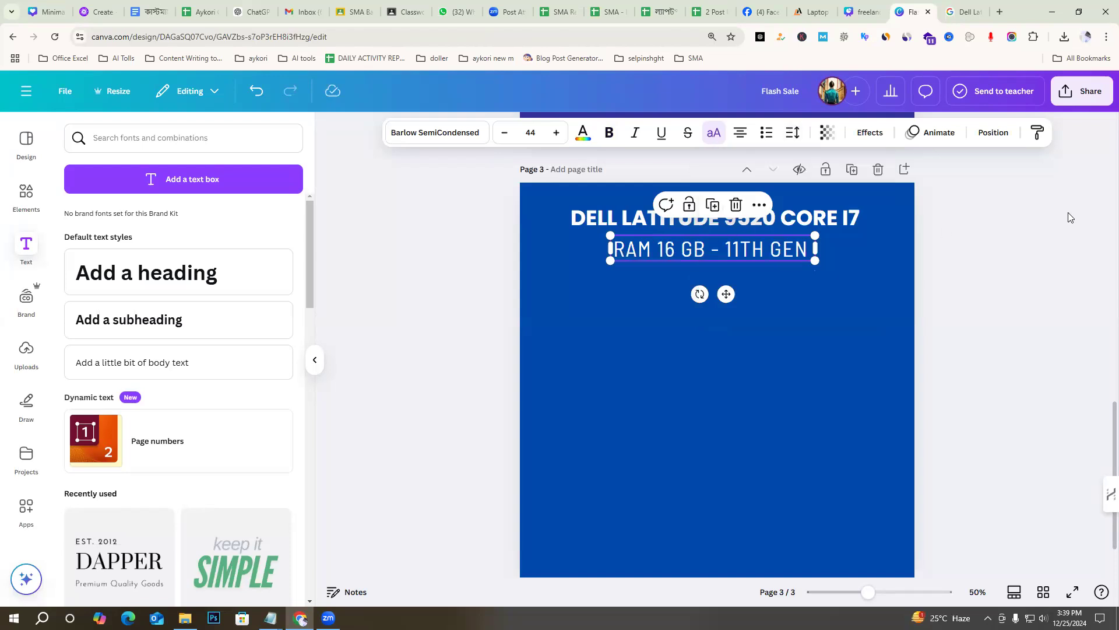
left_click(977, 300)
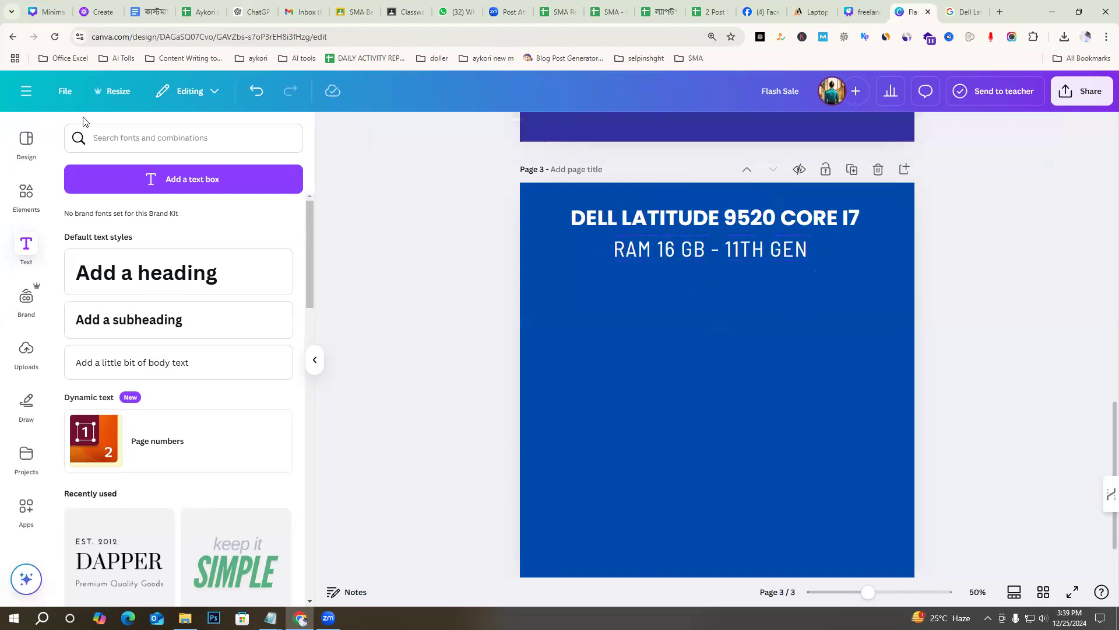
Search the elements library for "rectangle line border"
left_click(19, 203)
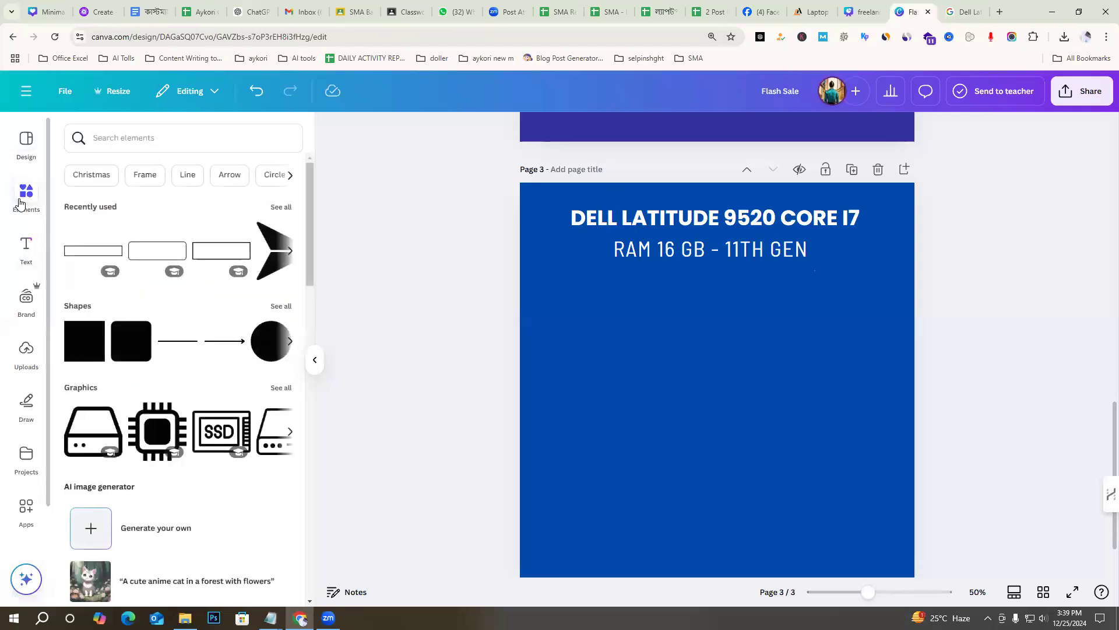
left_click(153, 140)
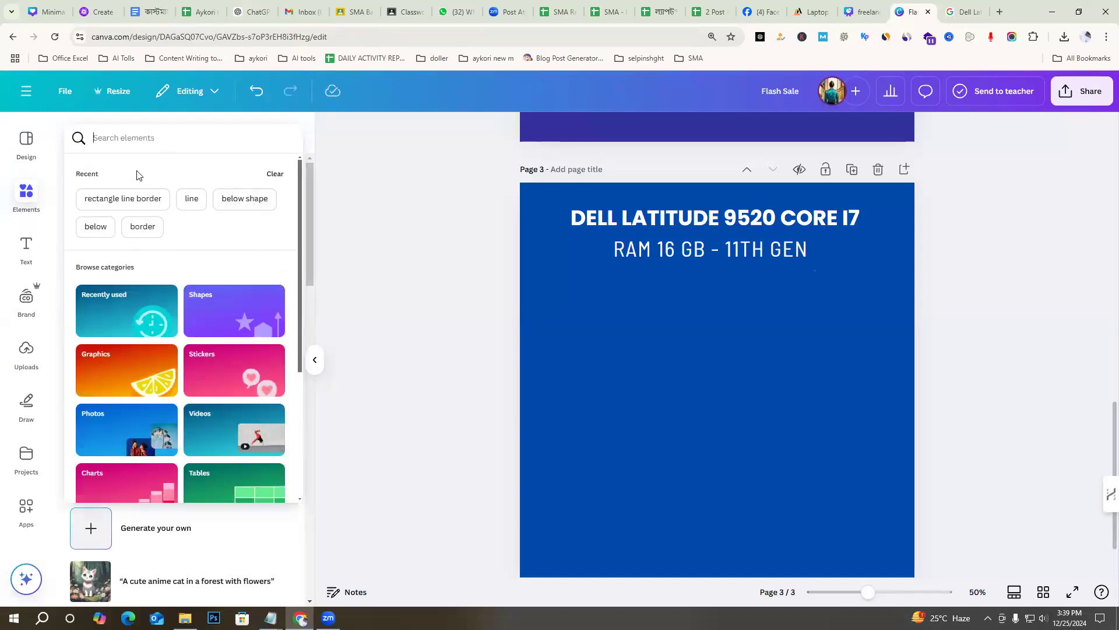
type("re")
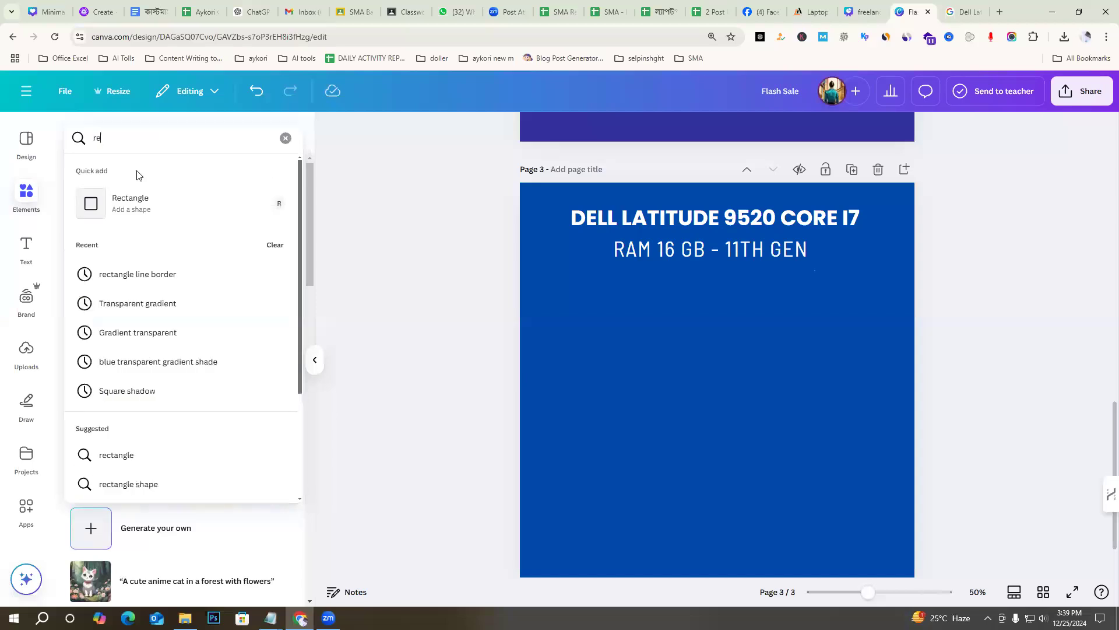
type("ctangle")
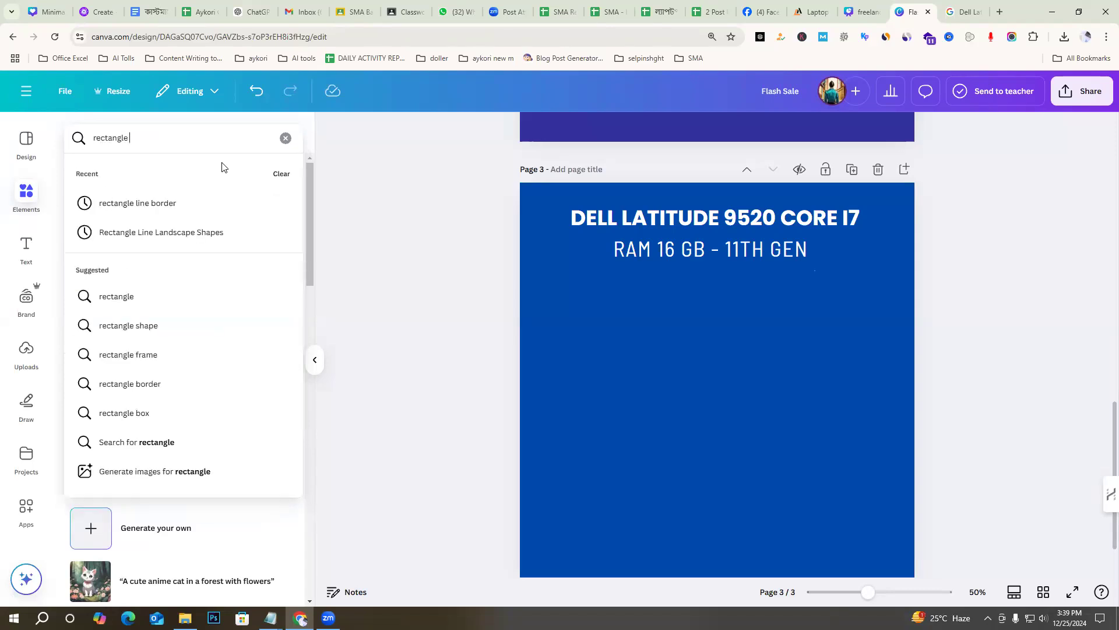
left_click(222, 204)
left_click_drag(95, 135, 133, 144)
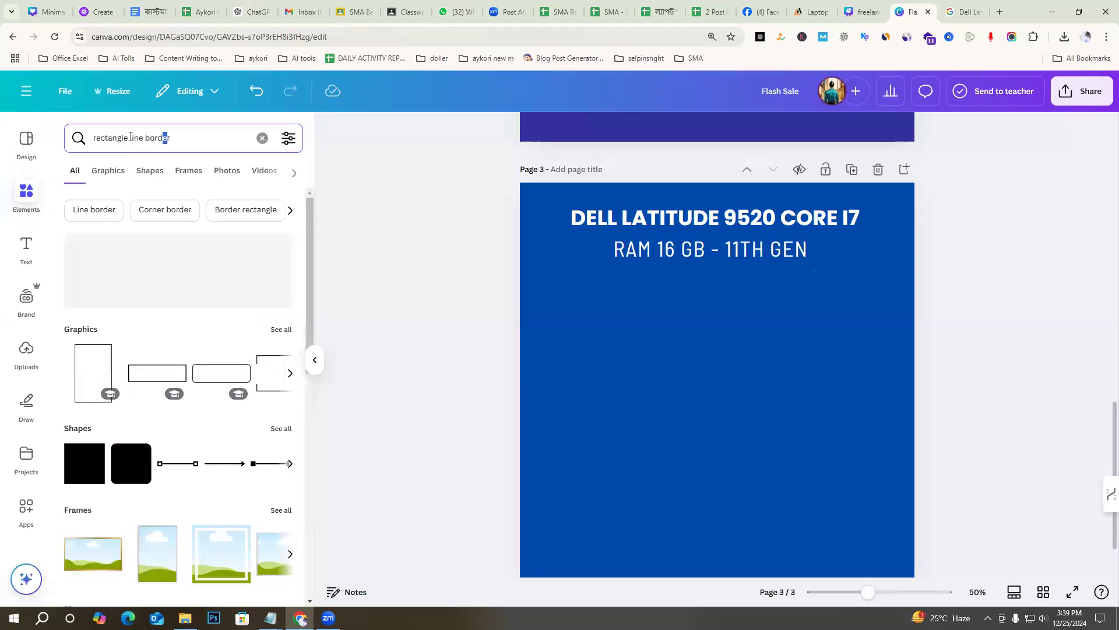
double_click(133, 138)
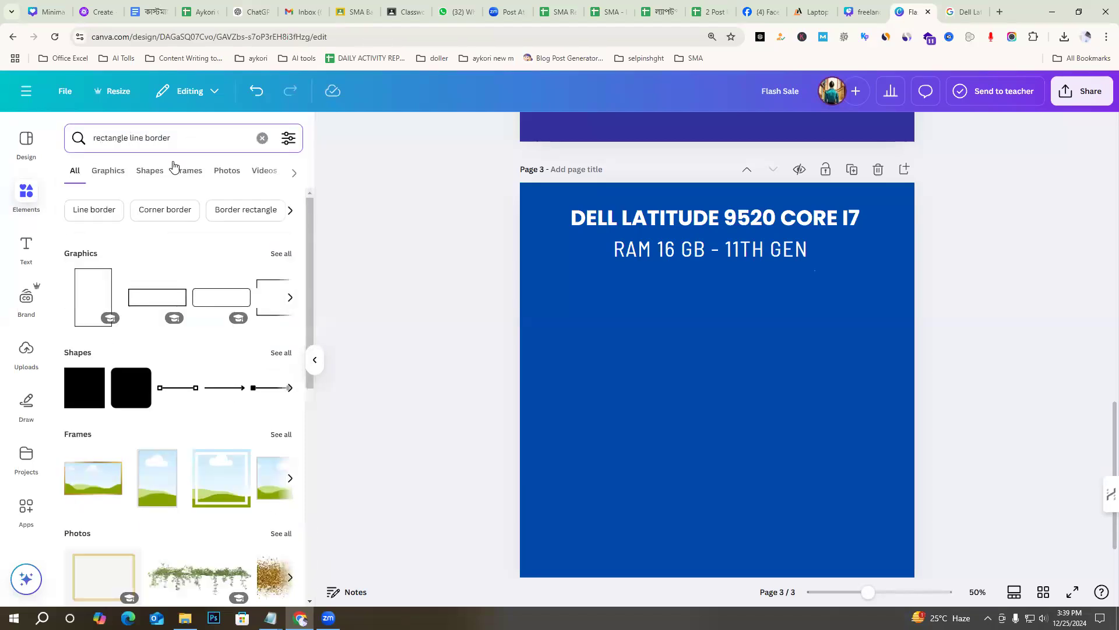
Insert a thin, wide rectangle outline from the graphics results and place it below the RAM subheading
left_click(108, 172)
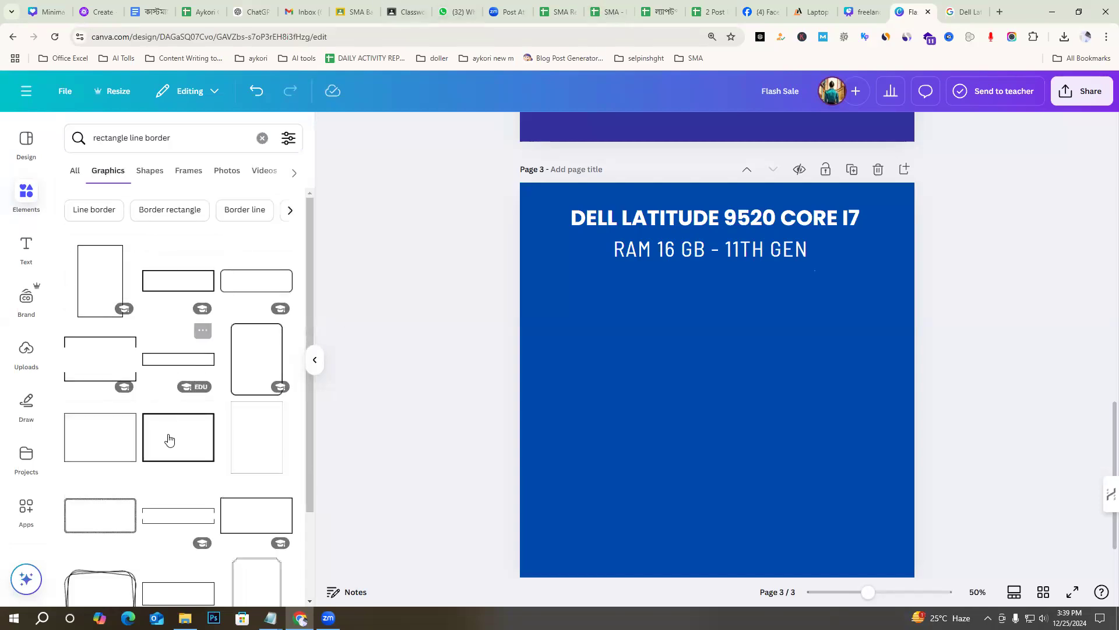
scroll(187, 490, "down", 6)
scroll(186, 367, "up", 6)
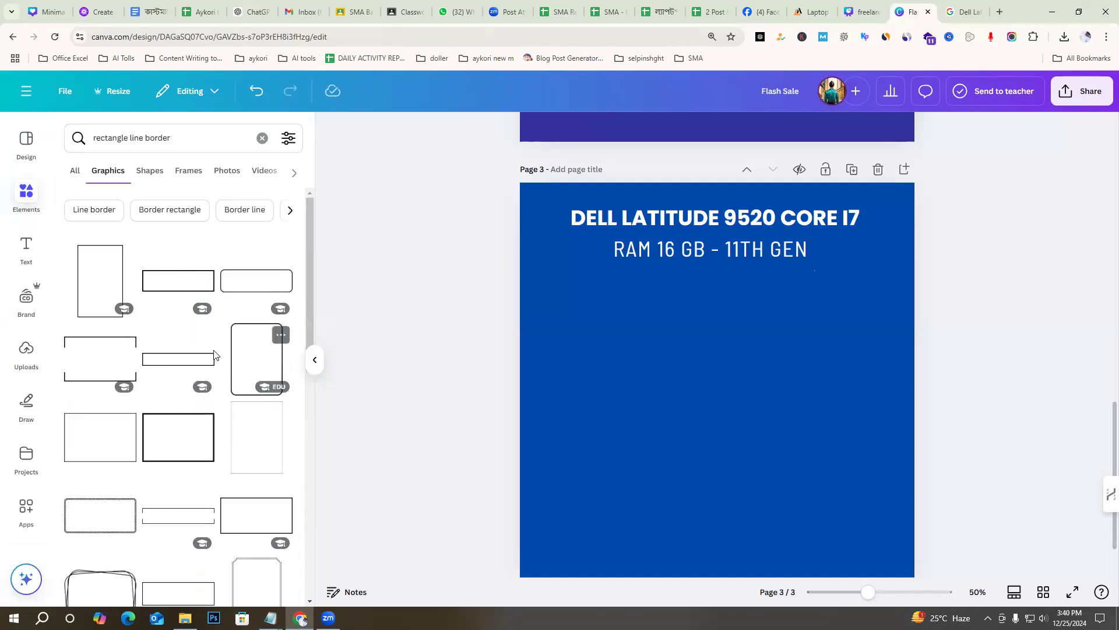
left_click(182, 359)
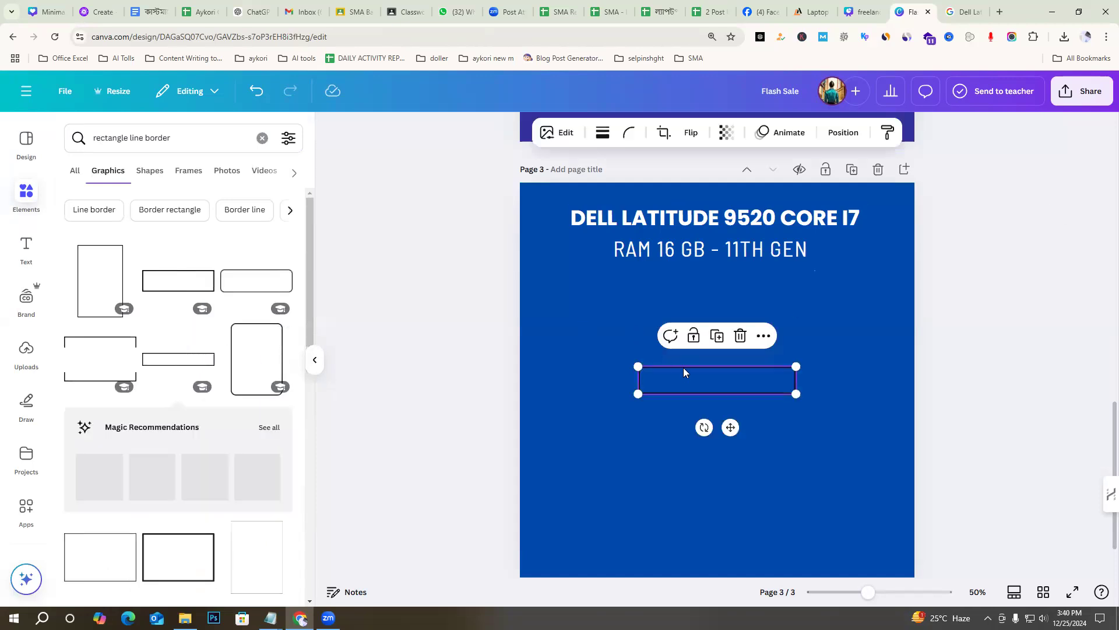
left_click_drag(680, 386, 645, 320)
Reduce the RAM subheading's font size to about 35
left_click(670, 247)
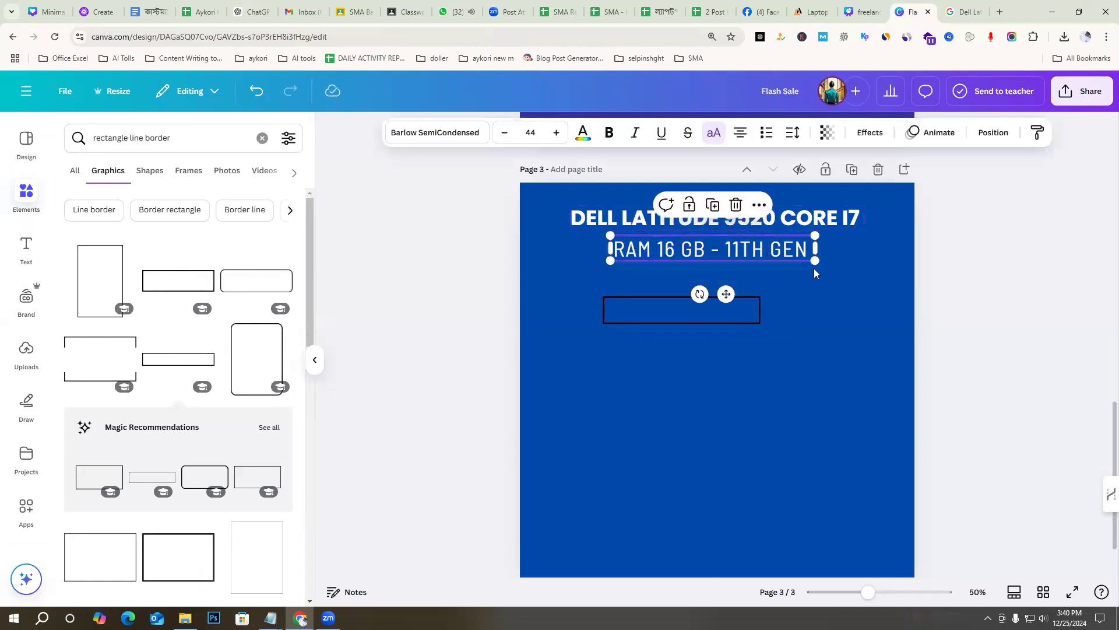
left_click(506, 139)
left_click(506, 140)
left_click(506, 139)
left_click(506, 139)
left_click(506, 140)
left_click(505, 139)
left_click(505, 139)
left_click(505, 139)
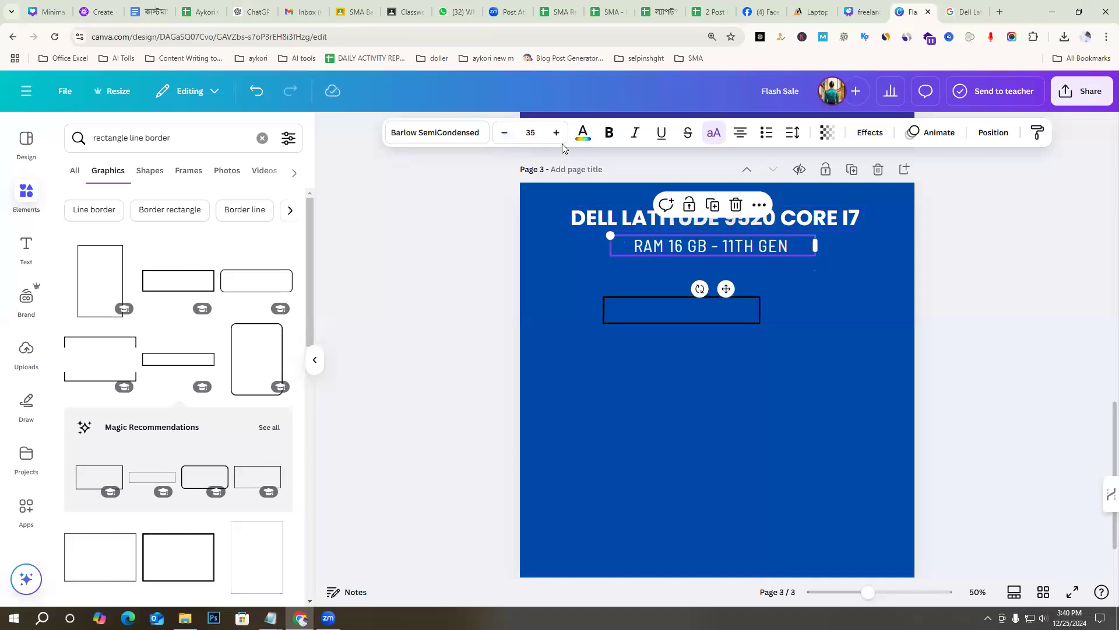
left_click(854, 341)
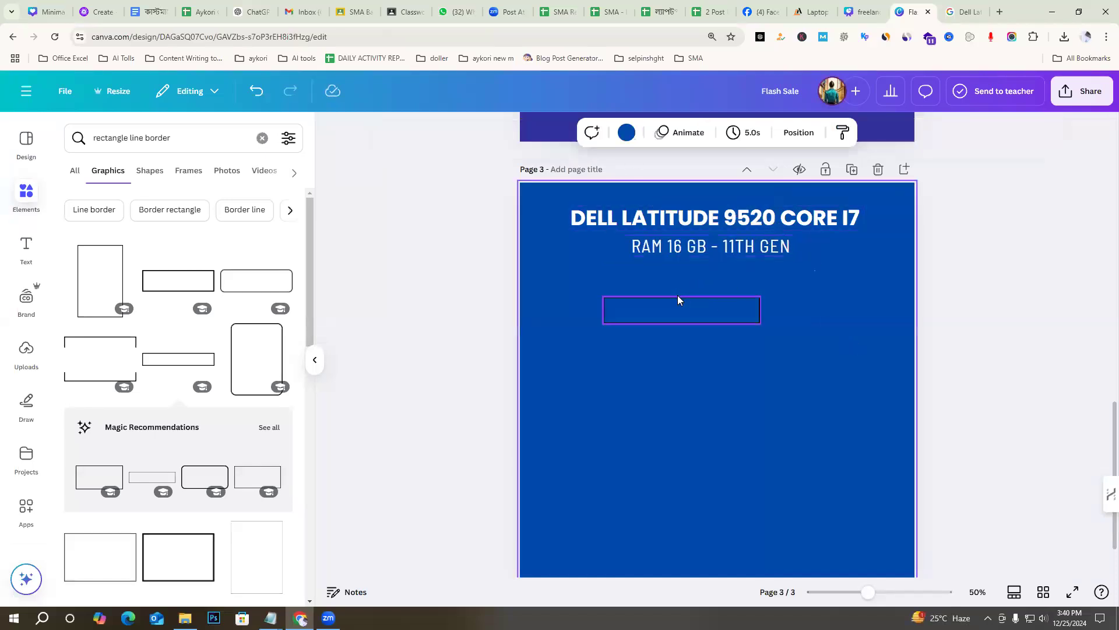
Move and enlarge the rectangle outline to frame the RAM subheading, and lower the text into it
left_click(678, 297)
left_click_drag(725, 303, 801, 269)
left_click(725, 250)
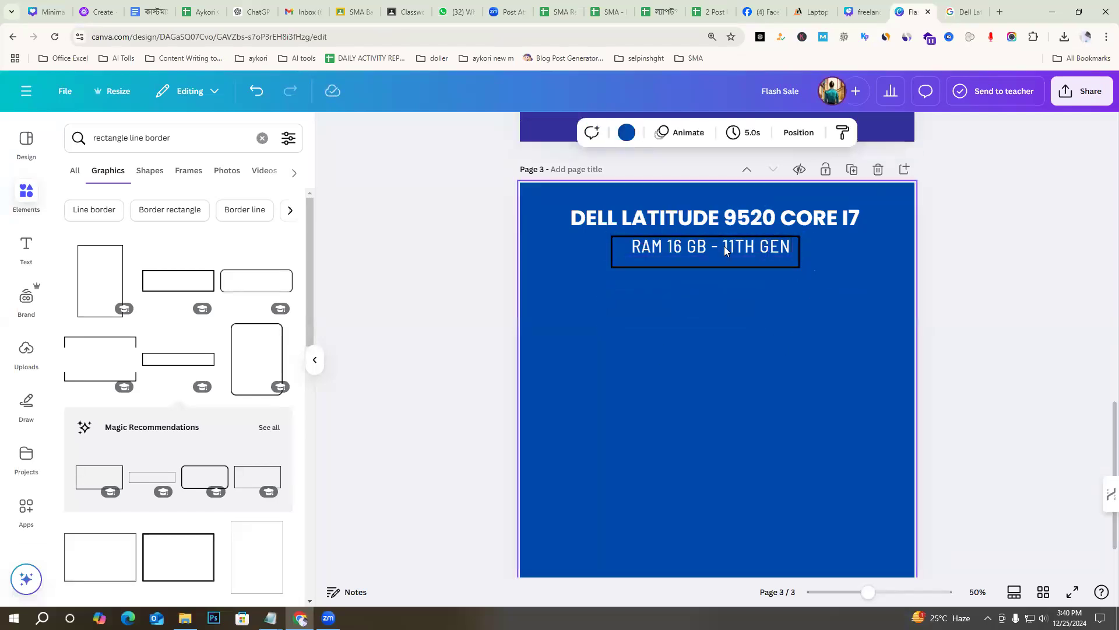
left_click(725, 251)
left_click_drag(724, 251, 721, 253)
Set the RAM subheading's font size to 38 and adjust its position within the rectangle outline
left_click(558, 133)
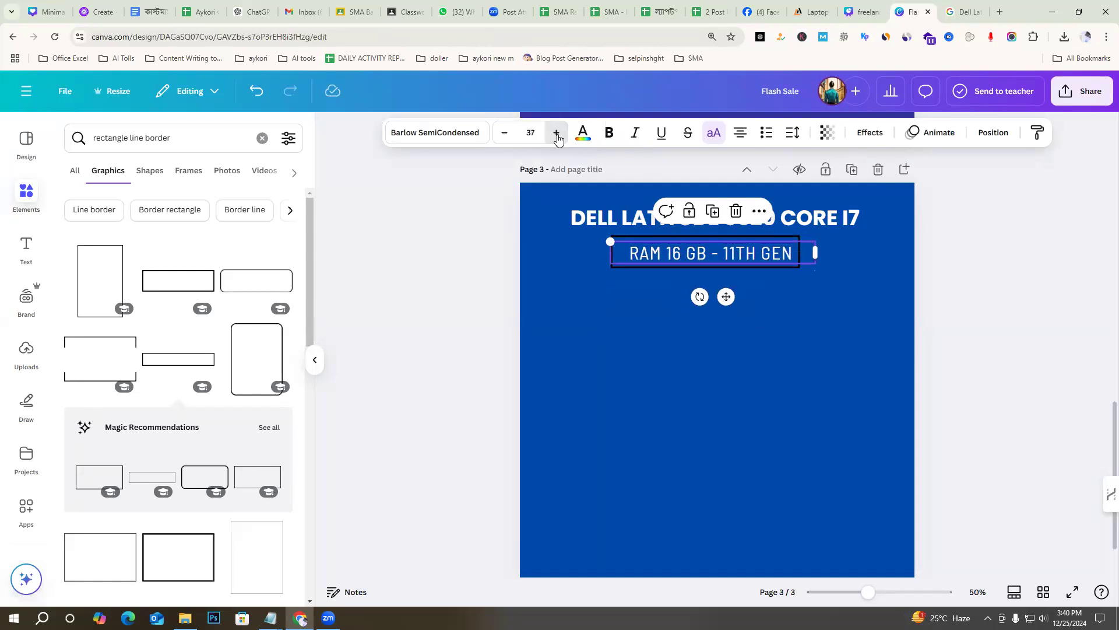
left_click(789, 344)
left_click_drag(698, 251, 706, 254)
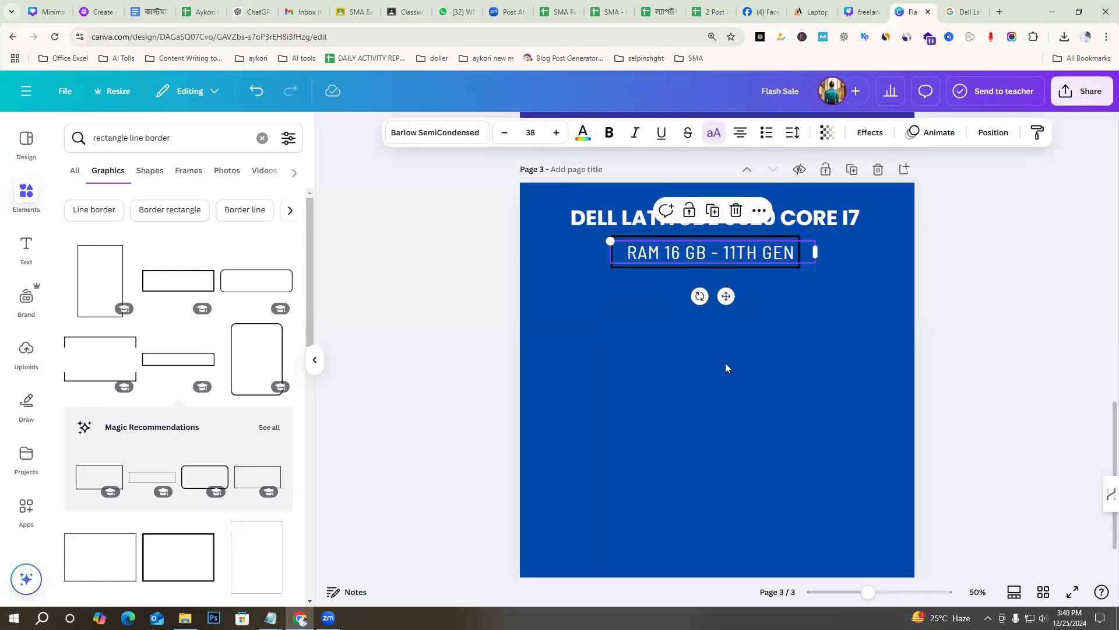
left_click(813, 369)
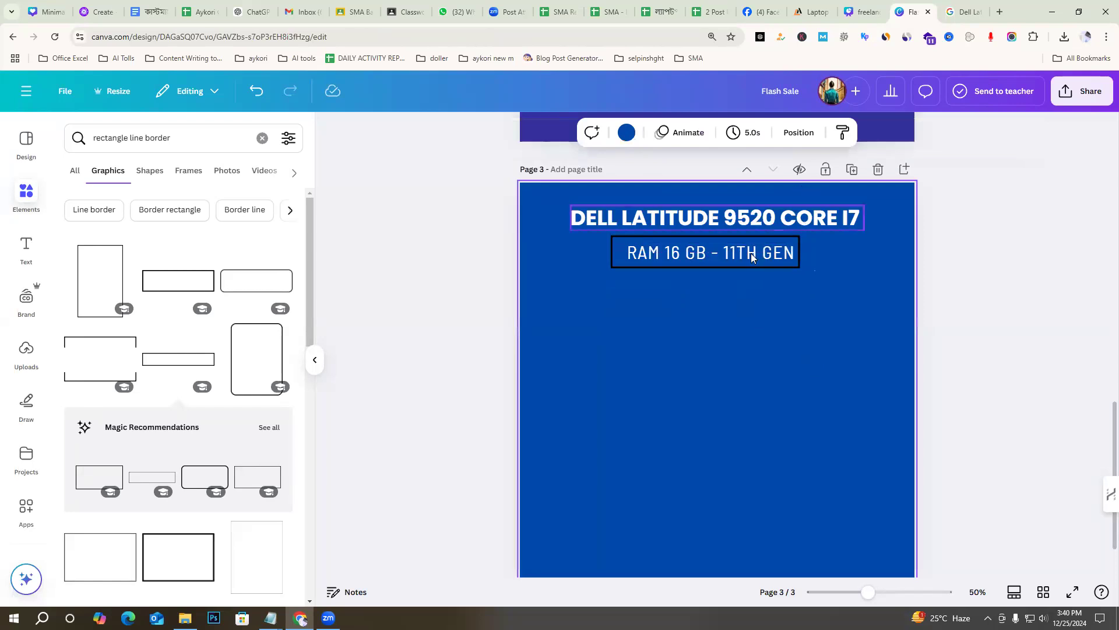
Narrow the RAM subheading's text box and centre it inside the rectangle outline
left_click(730, 253)
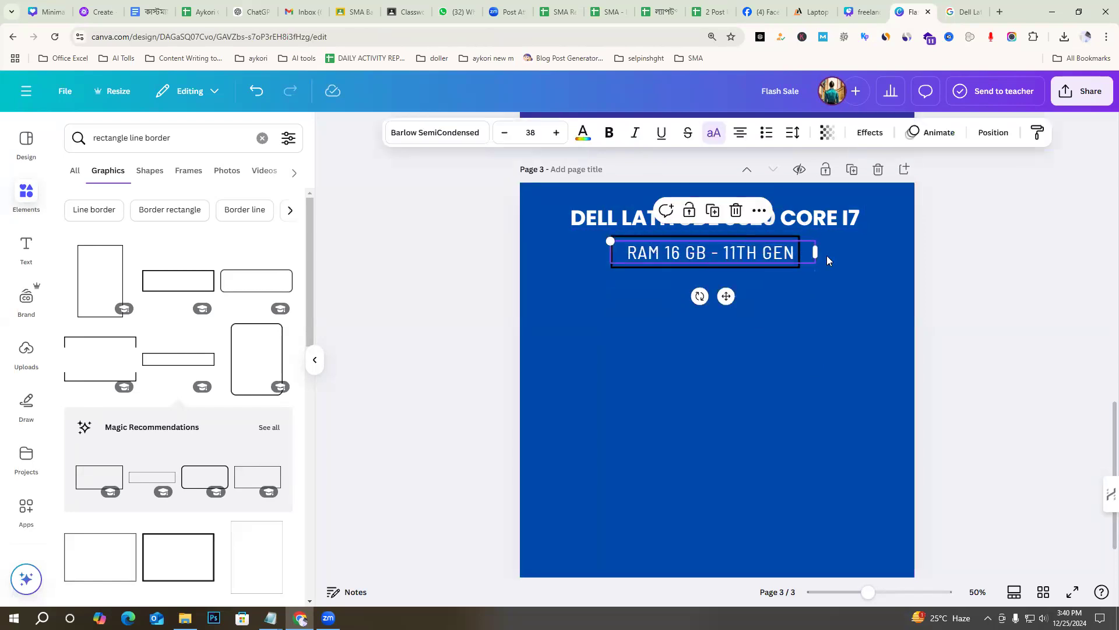
left_click_drag(817, 253, 787, 253)
left_click(781, 327)
left_click_drag(709, 257, 712, 252)
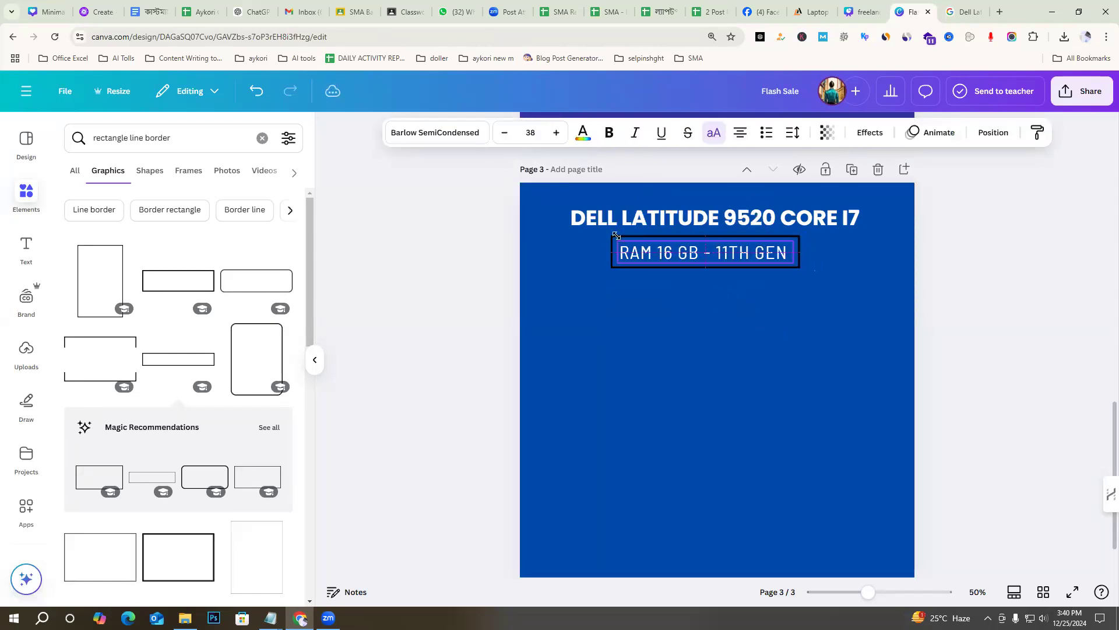
left_click(566, 268)
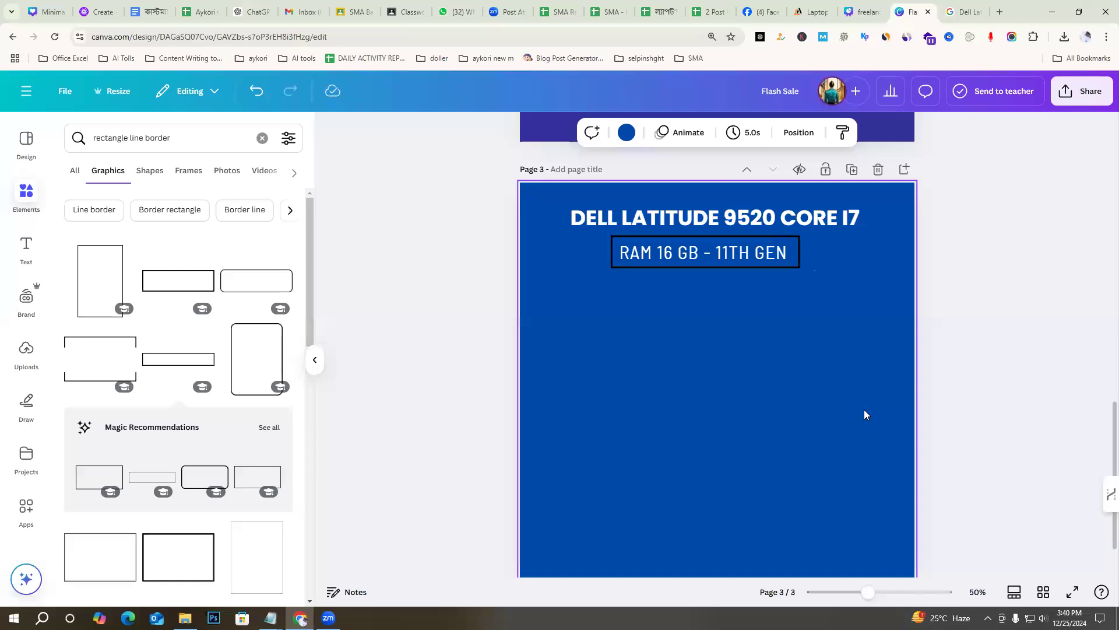
Recolour the rectangle outline around the RAM subheading bright yellow using the photo colours
left_click(612, 266)
left_click(589, 134)
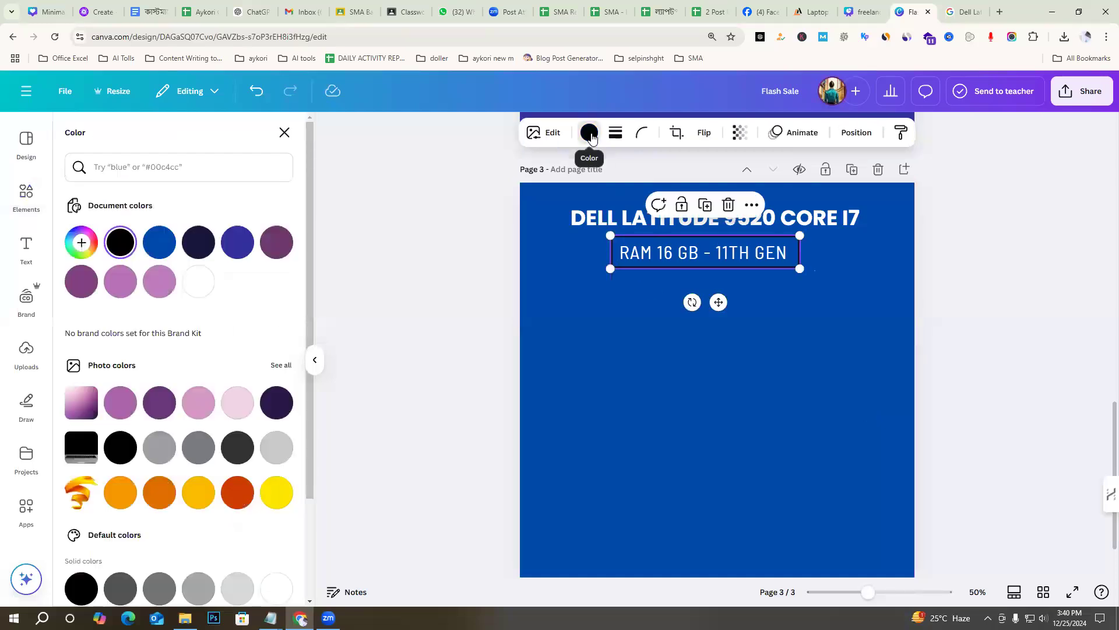
scroll(284, 483, "down", 1)
scroll(284, 483, "down", 1)
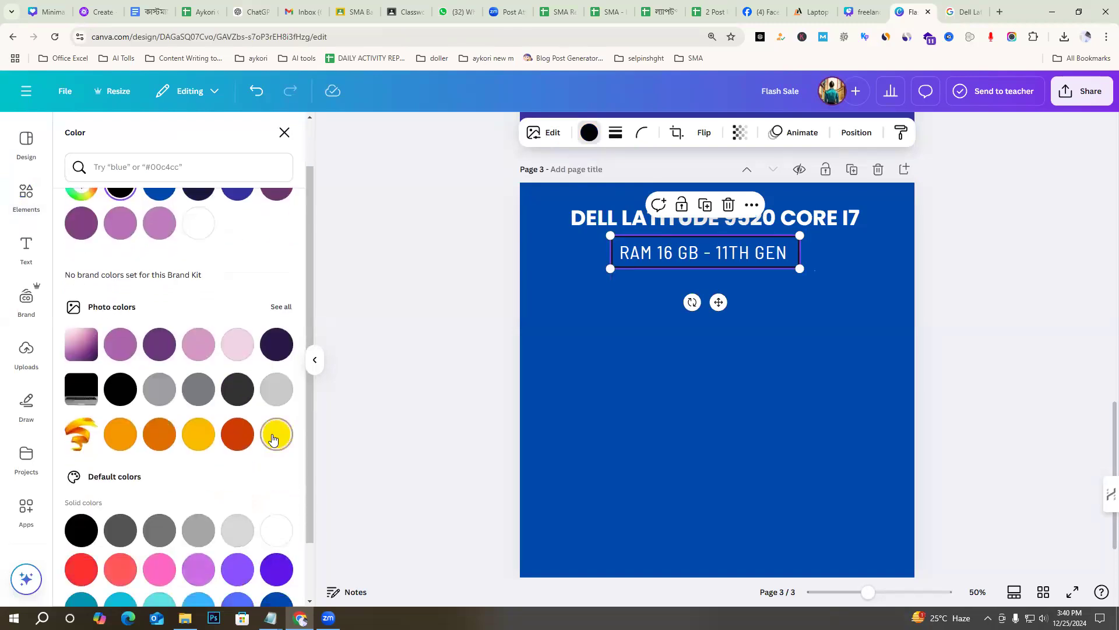
left_click(271, 438)
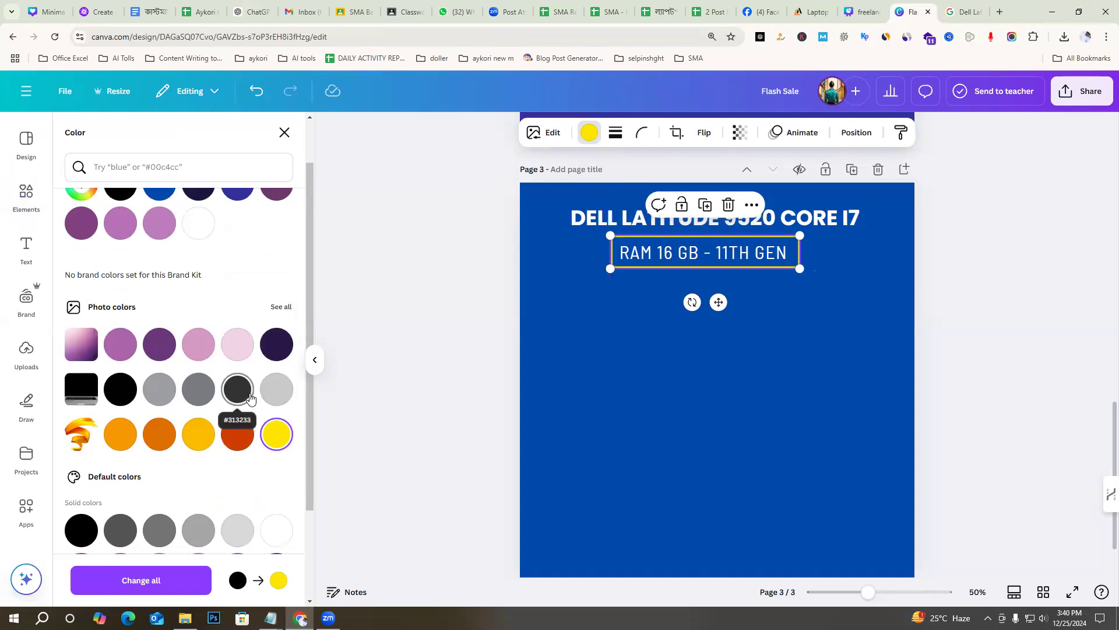
scroll(271, 437, "up", 1)
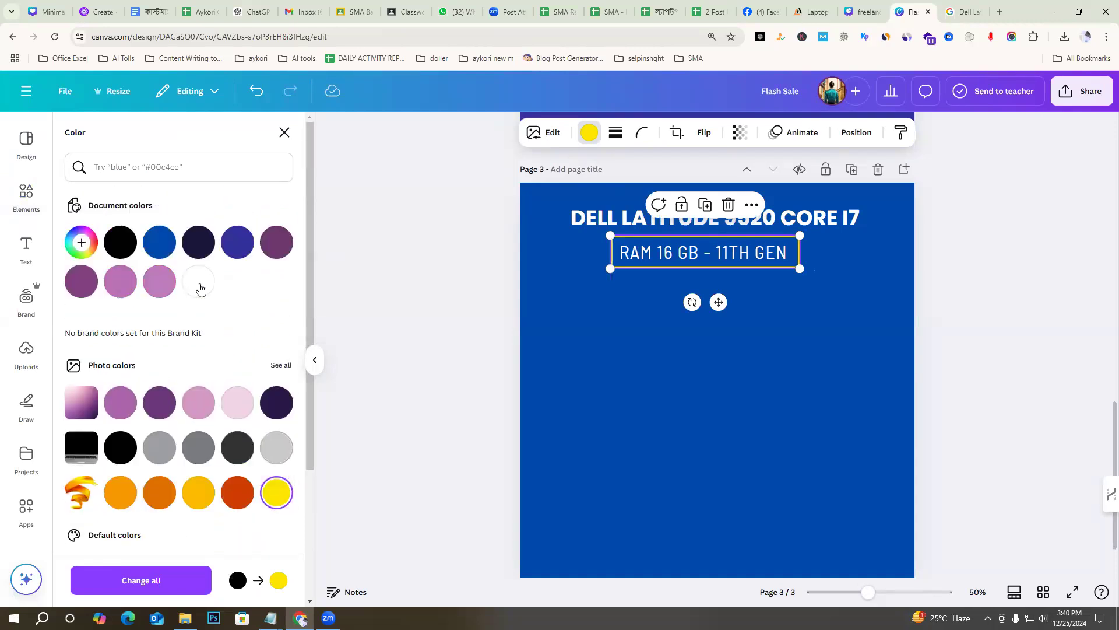
Recolour the rectangle outline white and centre it together with the RAM subheading horizontally on the page
left_click(199, 286)
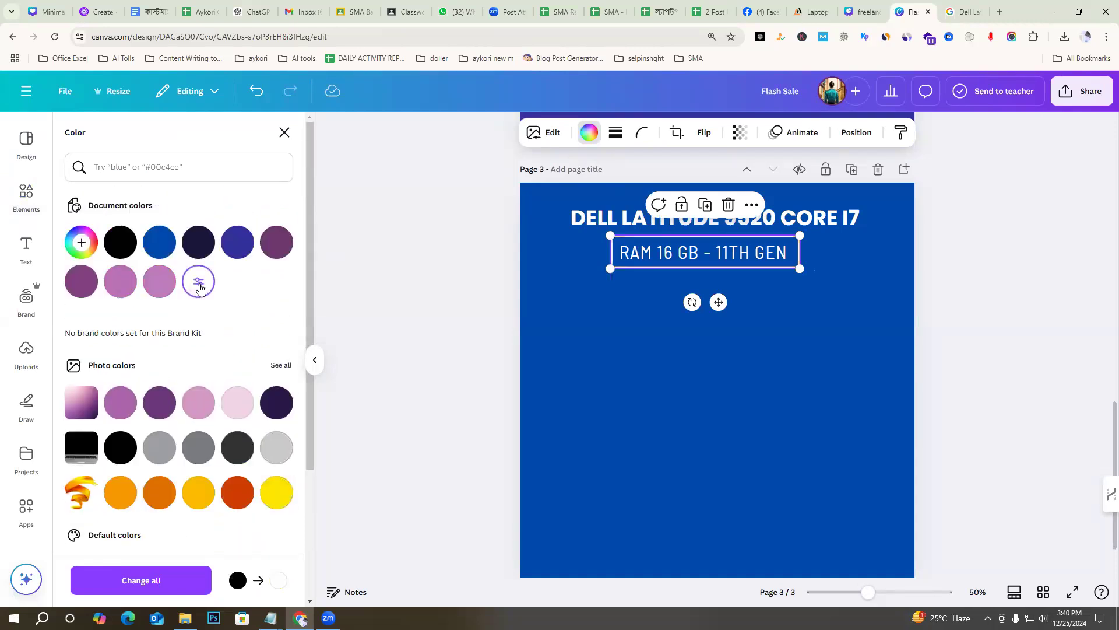
left_click(410, 290)
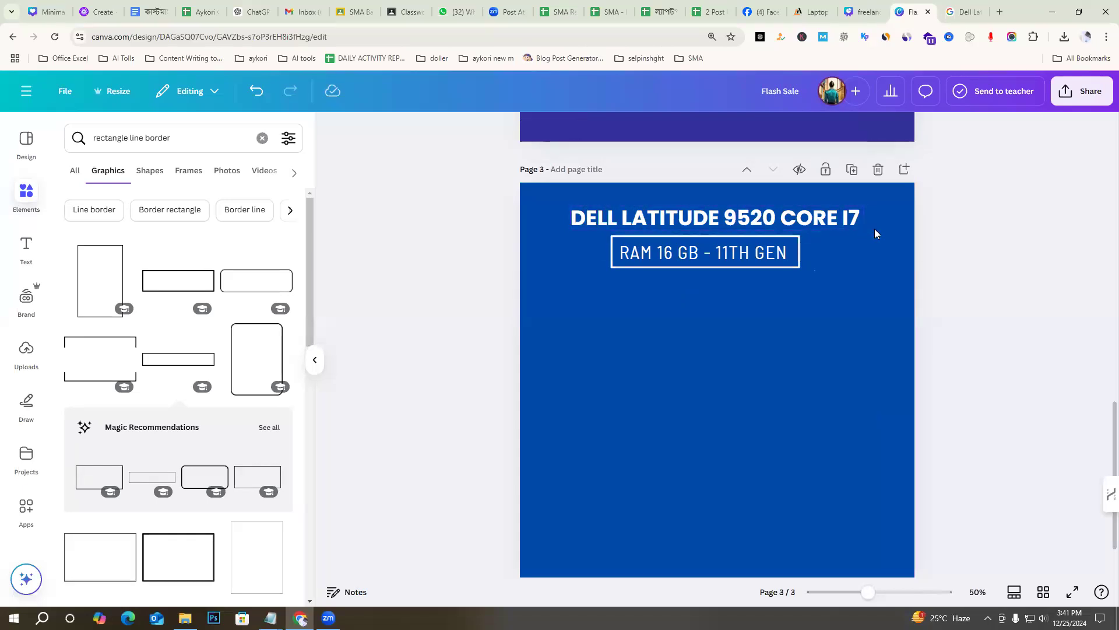
left_click(670, 257)
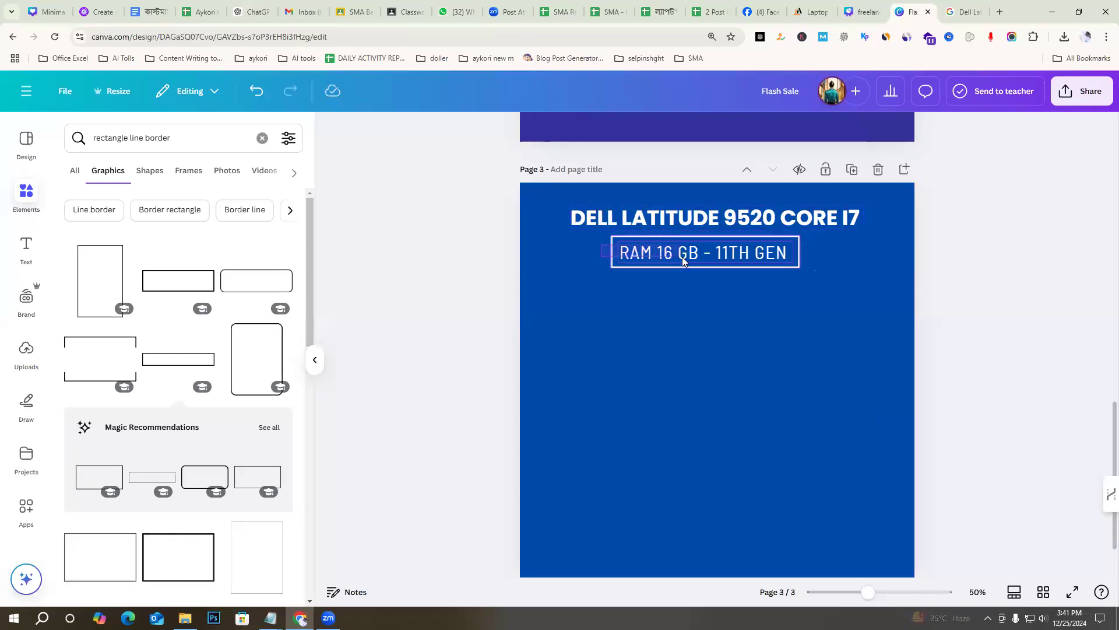
left_click_drag(703, 253, 706, 253)
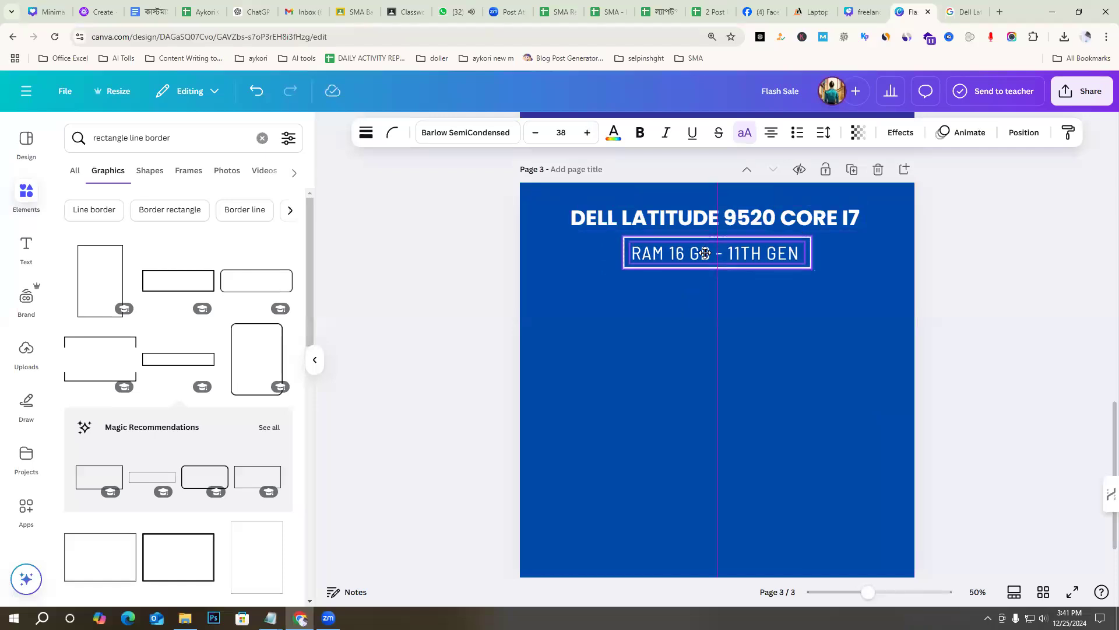
left_click_drag(705, 253, 705, 252)
left_click(972, 318)
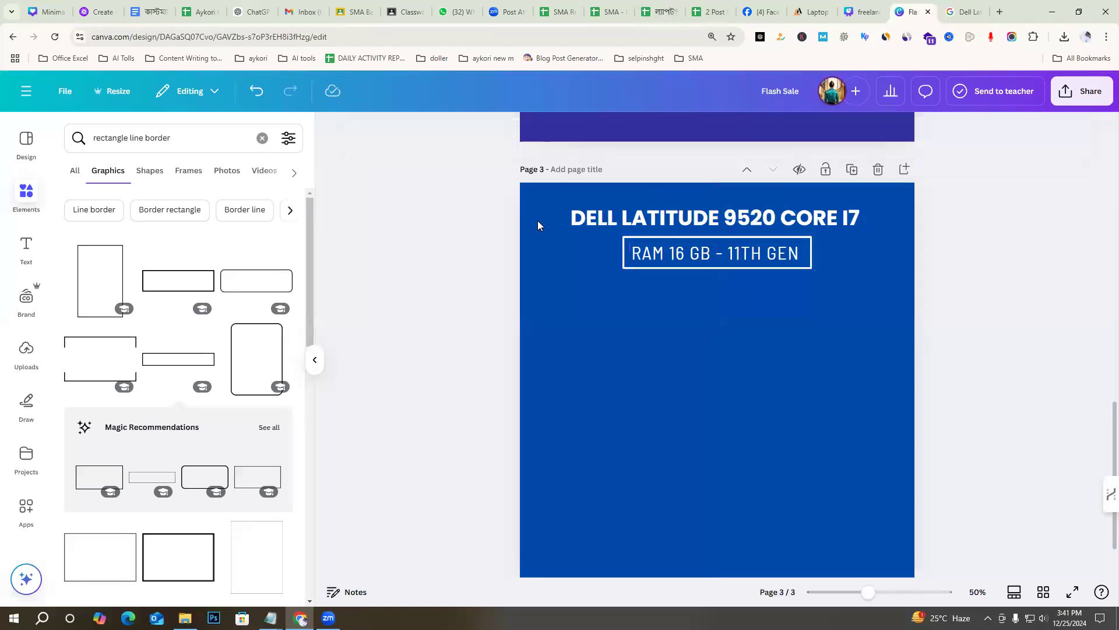
scroll(977, 459, "up", 2)
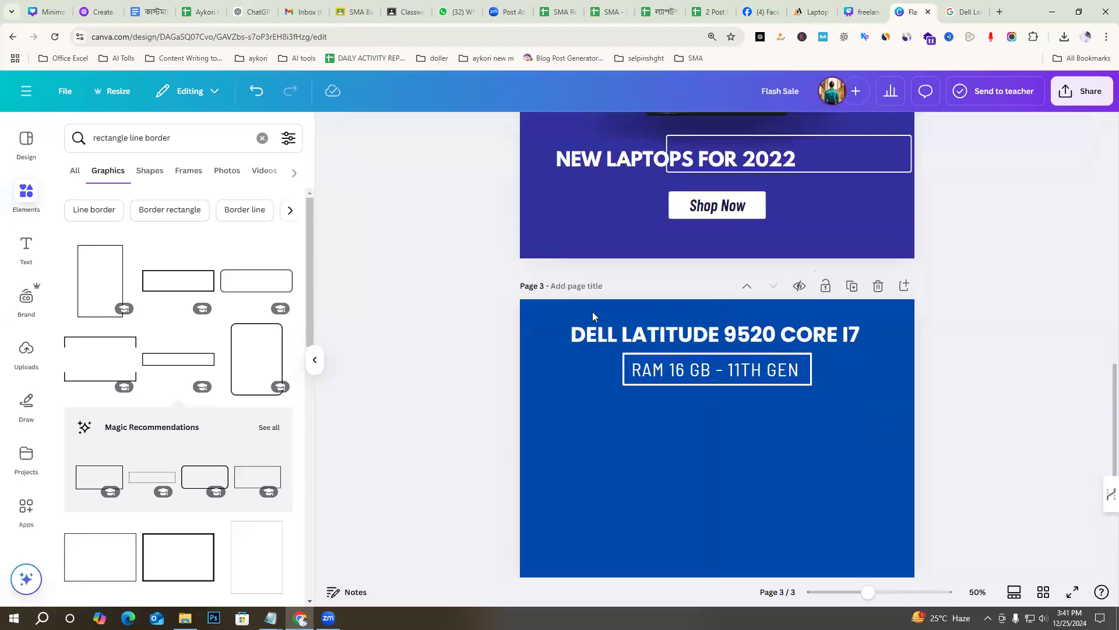
scroll(1020, 392, "down", 1)
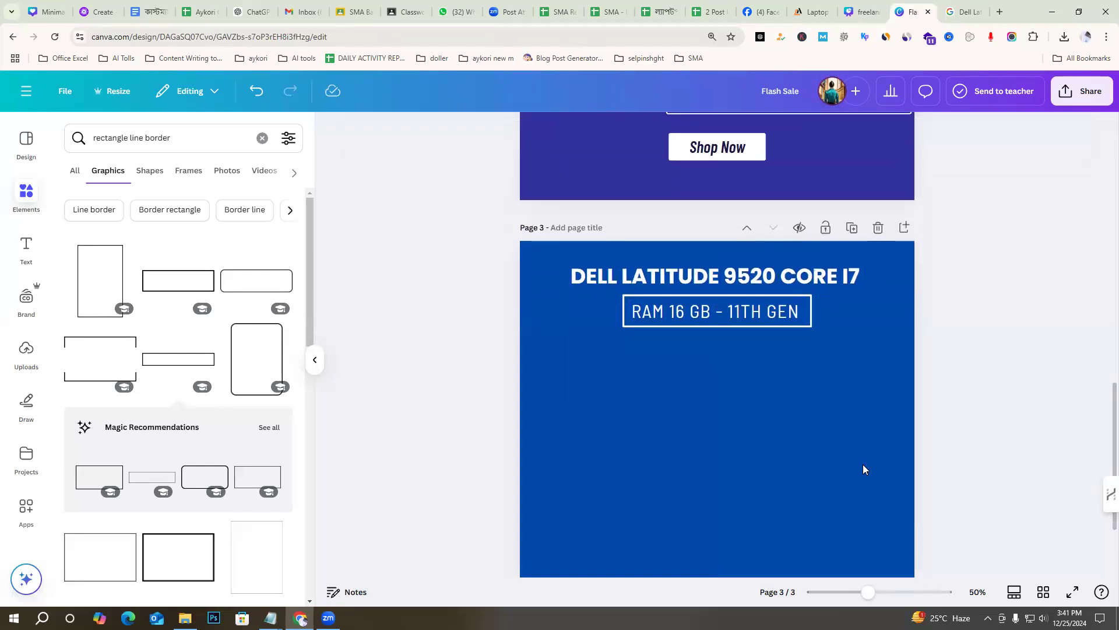
Switch to the Notepad specification notes, copy the price 74500, and return to the Canva design
key("alt+Tab")
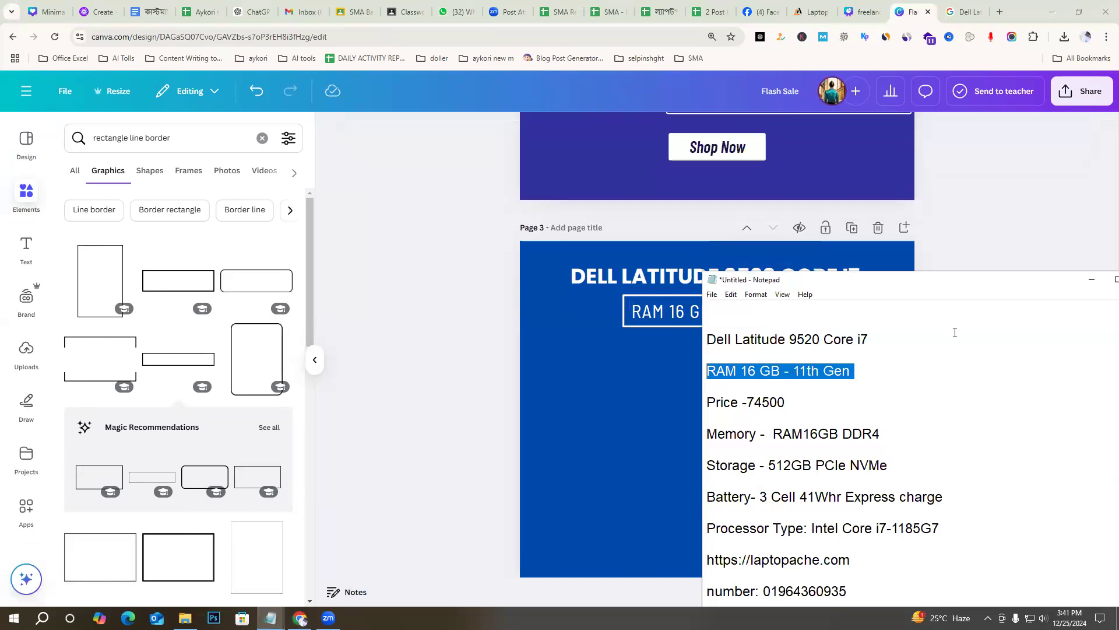
left_click_drag(943, 280, 976, 229)
left_click_drag(745, 352, 822, 353)
left_click(843, 355)
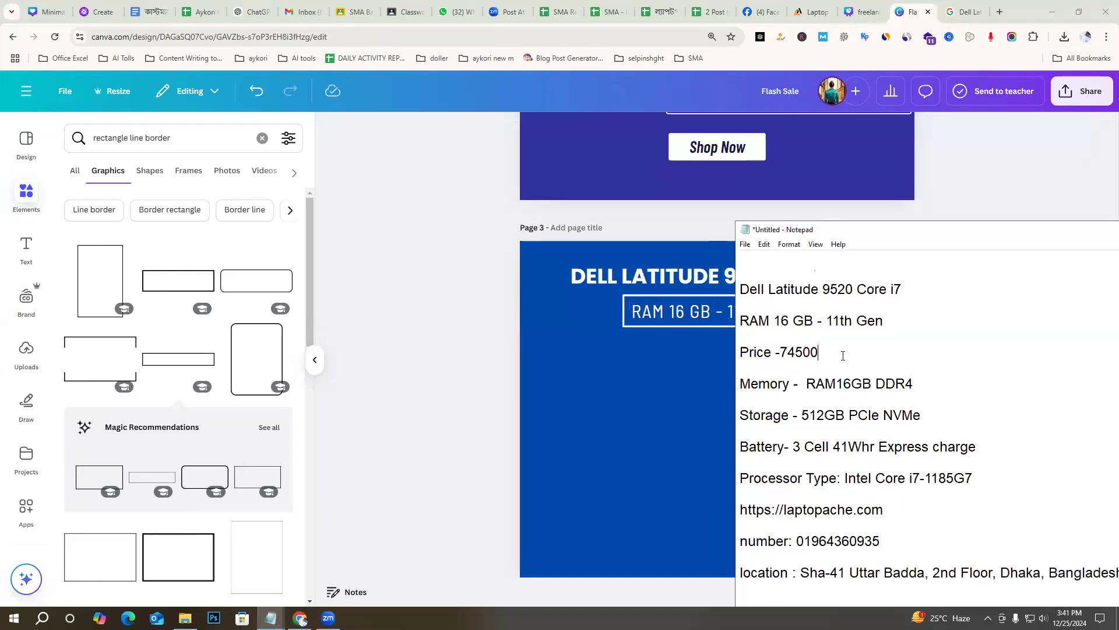
mouse_move(783, 353)
left_mouse_down()
mouse_move(836, 351)
mouse_move(780, 352)
left_mouse_up()
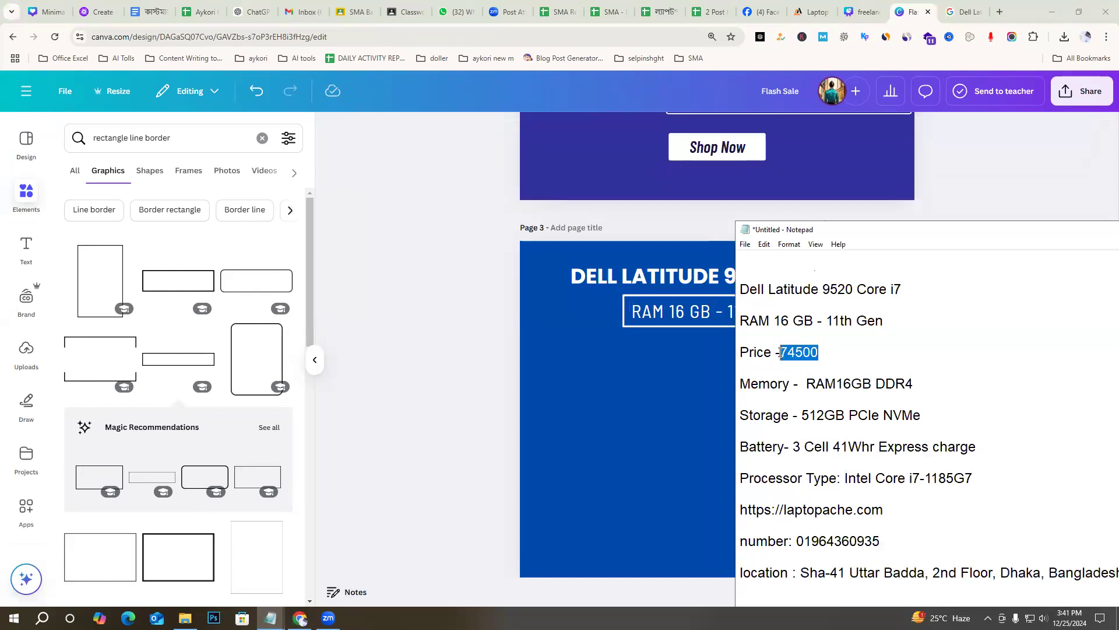
left_click(996, 182)
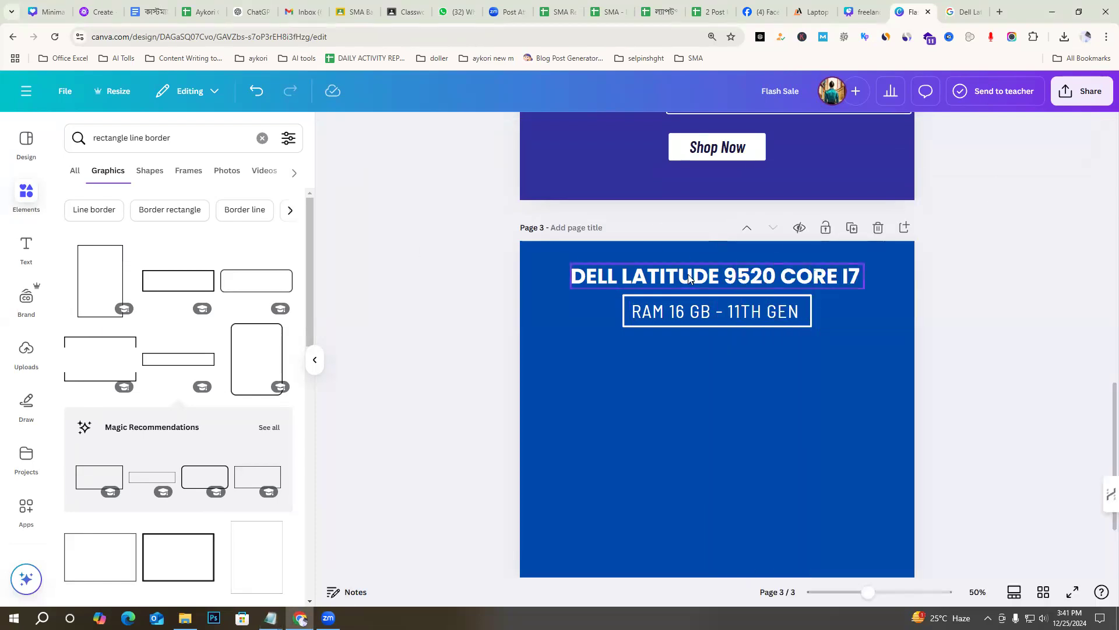
Duplicate the title, move the copy below the framed RAM subheading, and replace its text with 74500
left_click(716, 277)
left_click(717, 235)
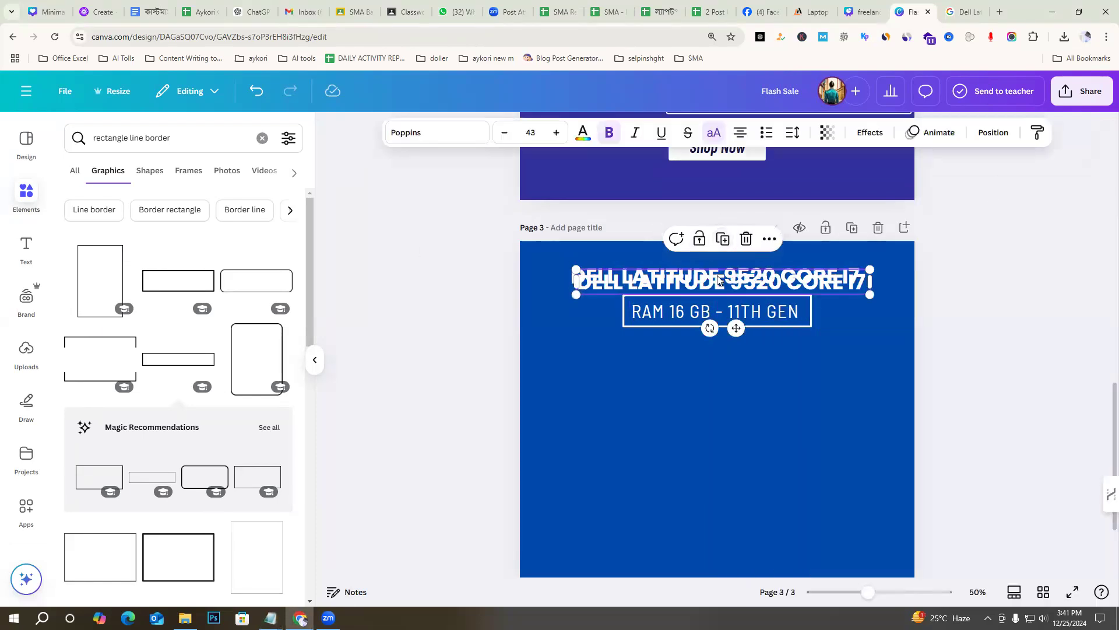
left_click_drag(729, 280, 727, 357)
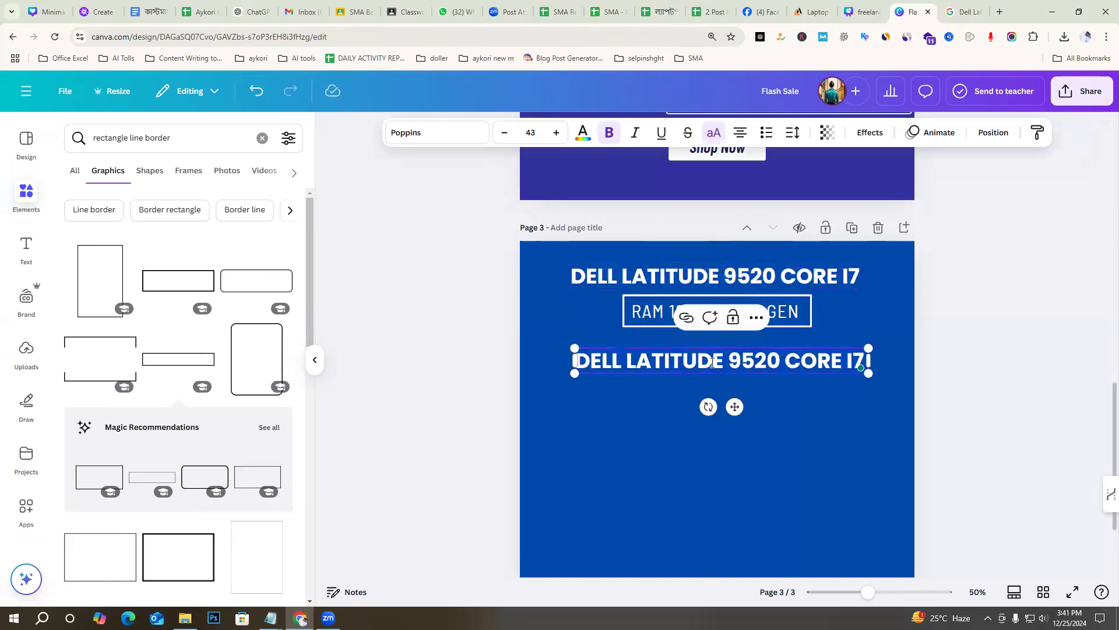
type("74500")
left_click(985, 332)
Append টাকা to the 74500 price text and position it centrally below the framed RAM subheading
left_click(737, 365)
left_click_drag(737, 365, 725, 364)
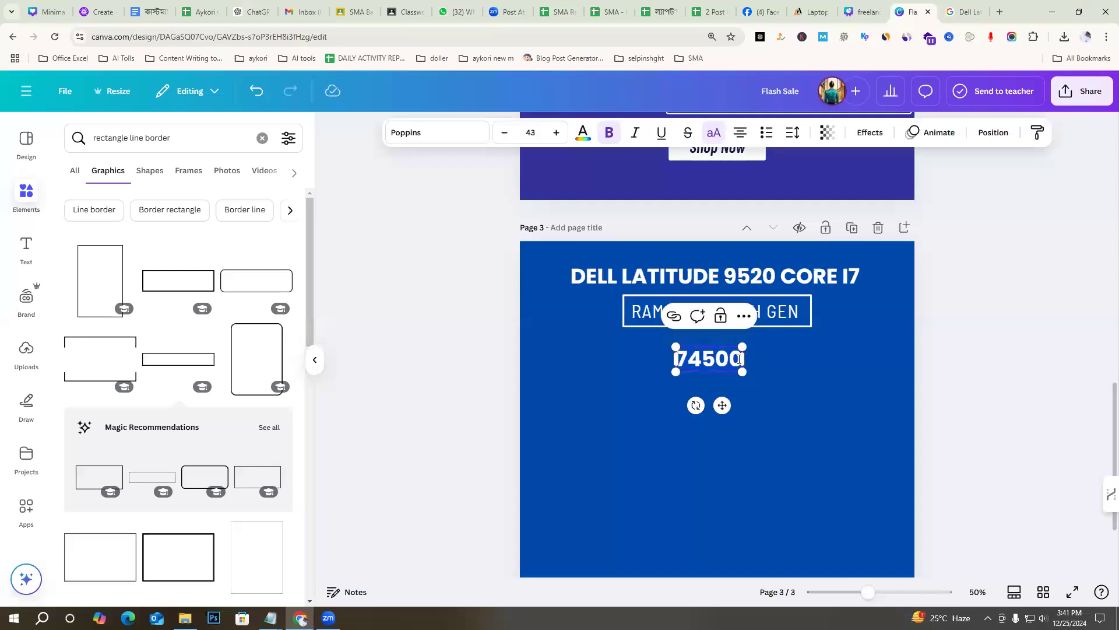
left_click_drag(735, 364, 727, 364)
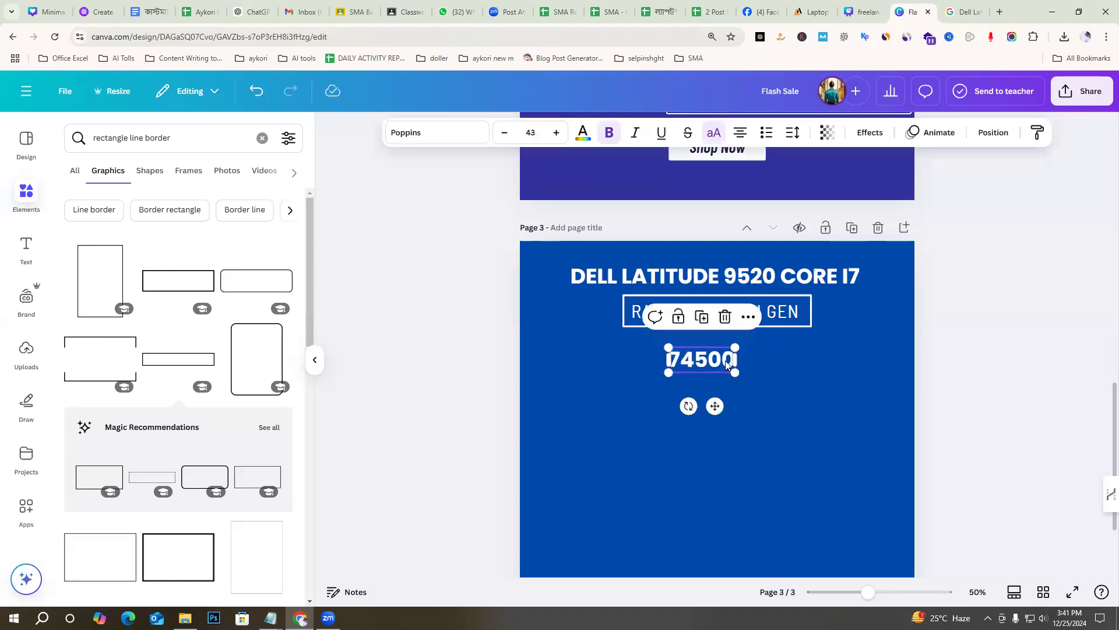
double_click(730, 359)
left_click(810, 363)
left_click(737, 359)
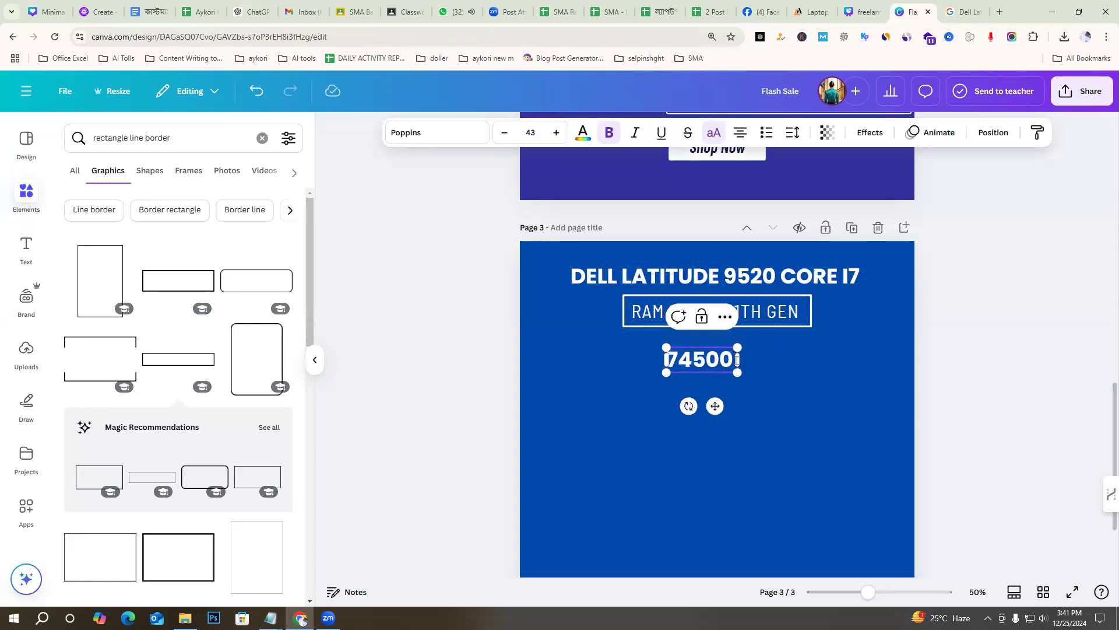
type("টা")
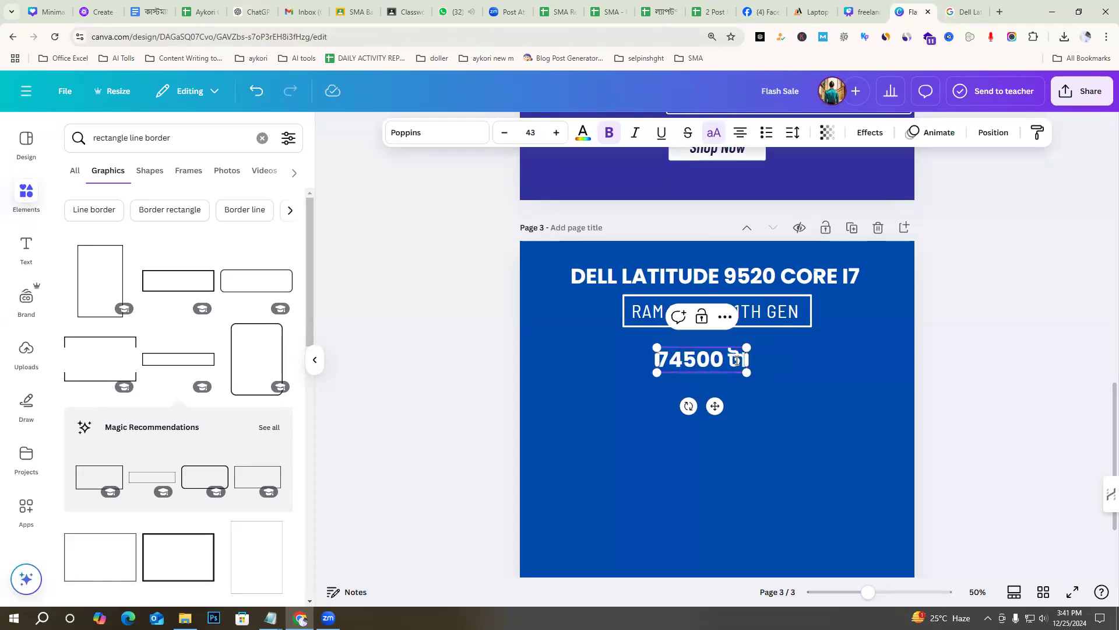
type("কা")
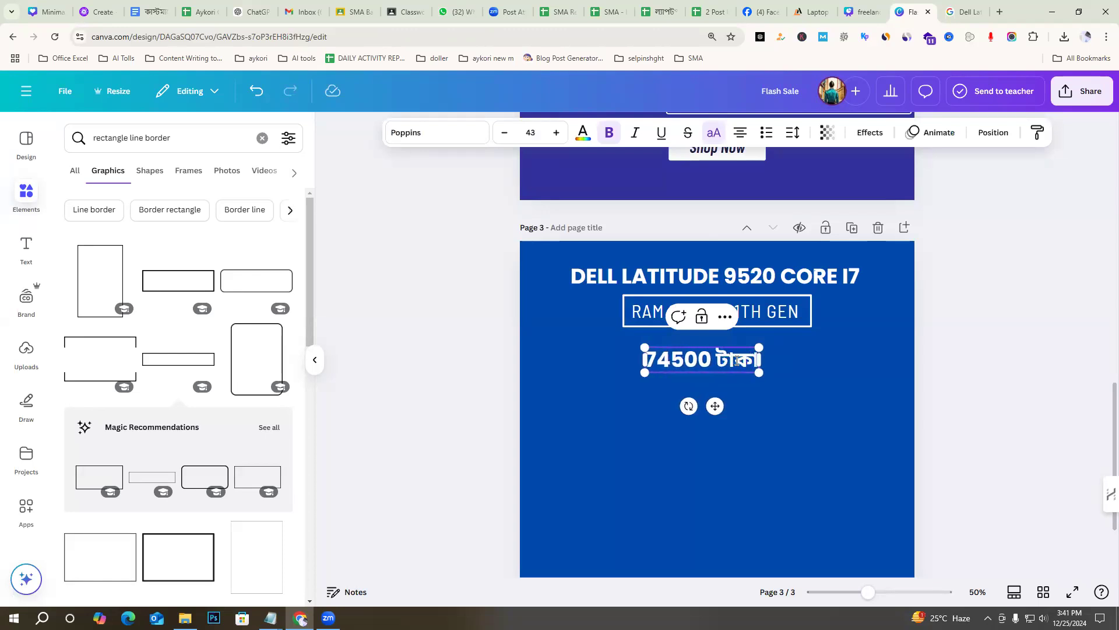
left_click(1059, 338)
left_click_drag(713, 365, 726, 358)
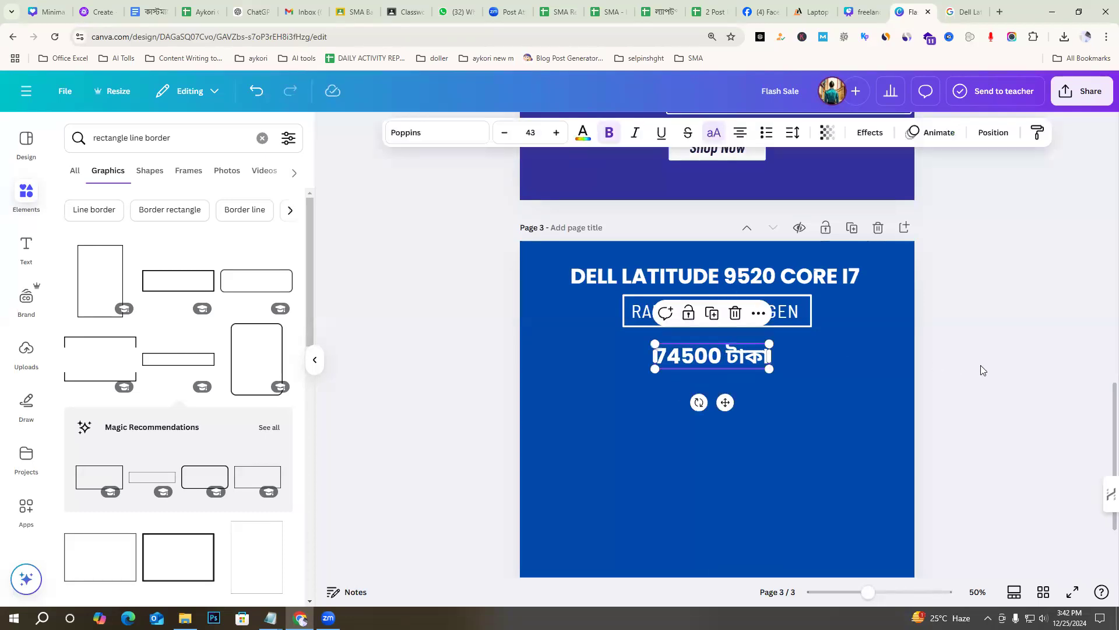
left_click(982, 370)
Search the graphics elements for "shape"
scroll(265, 524, "down", 3)
scroll(265, 523, "down", 6)
scroll(154, 480, "up", 5)
scroll(155, 483, "up", 4)
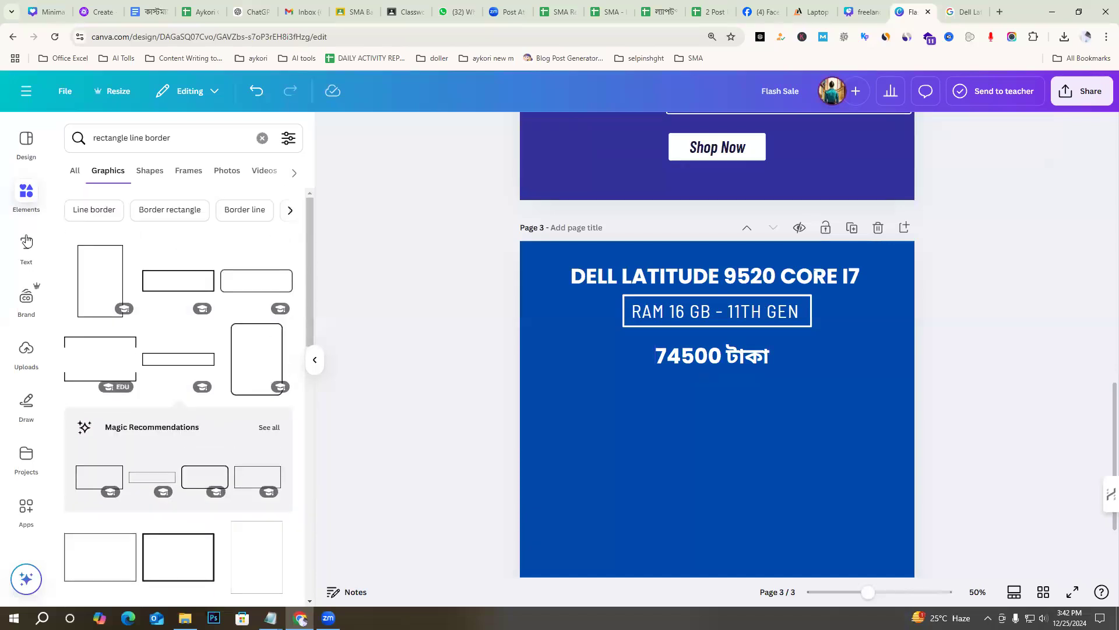
left_click(21, 194)
left_click_drag(175, 143, 19, 152)
type("r")
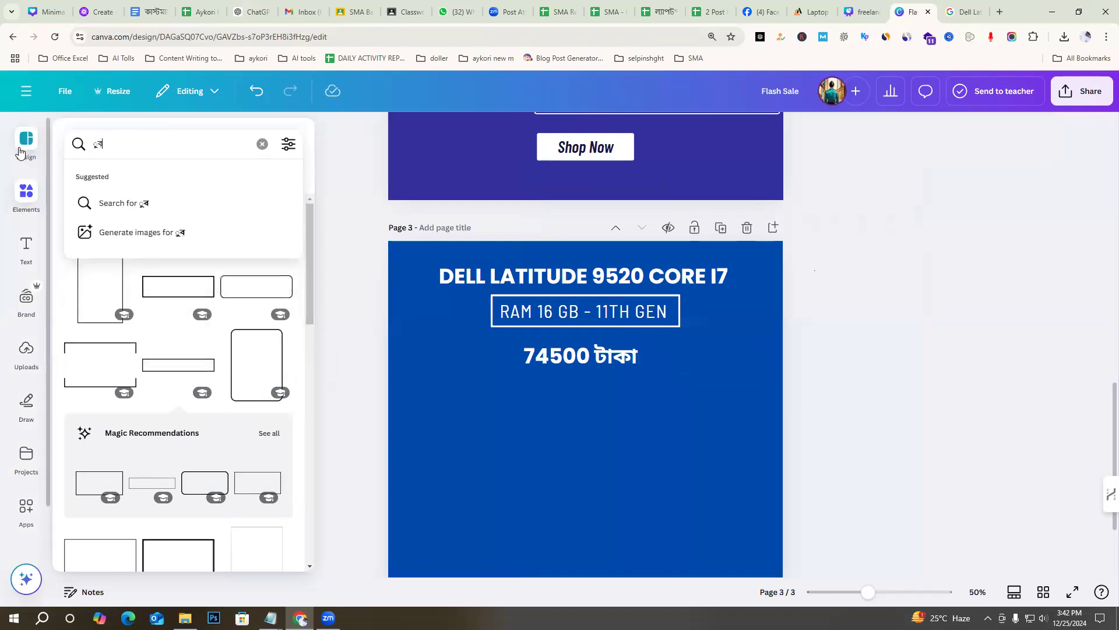
key("BackSpace")
type("shape")
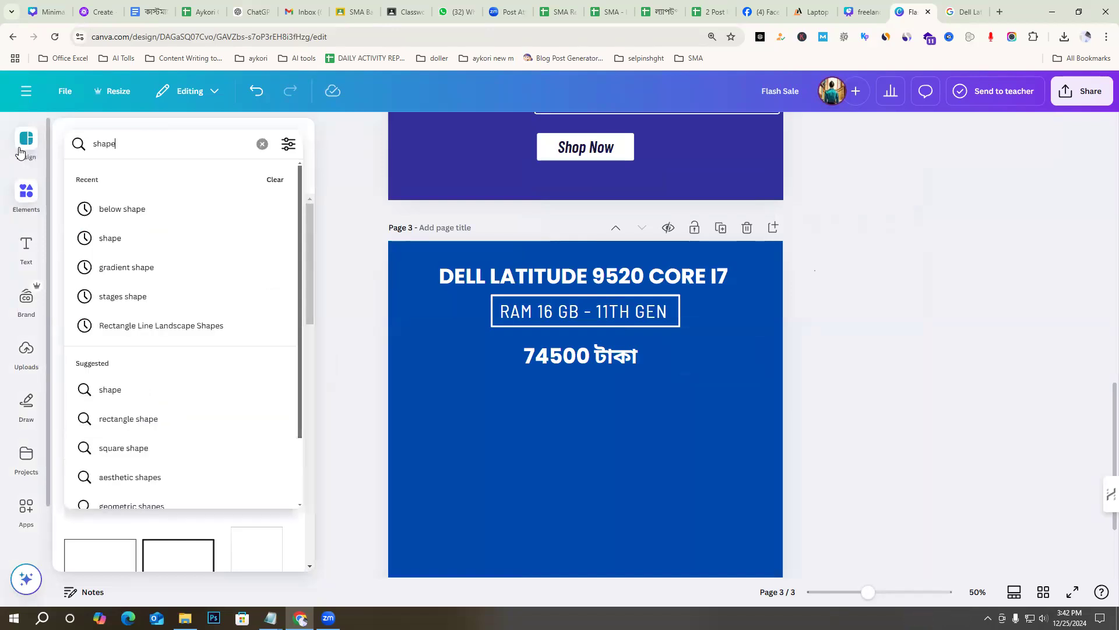
key("Return")
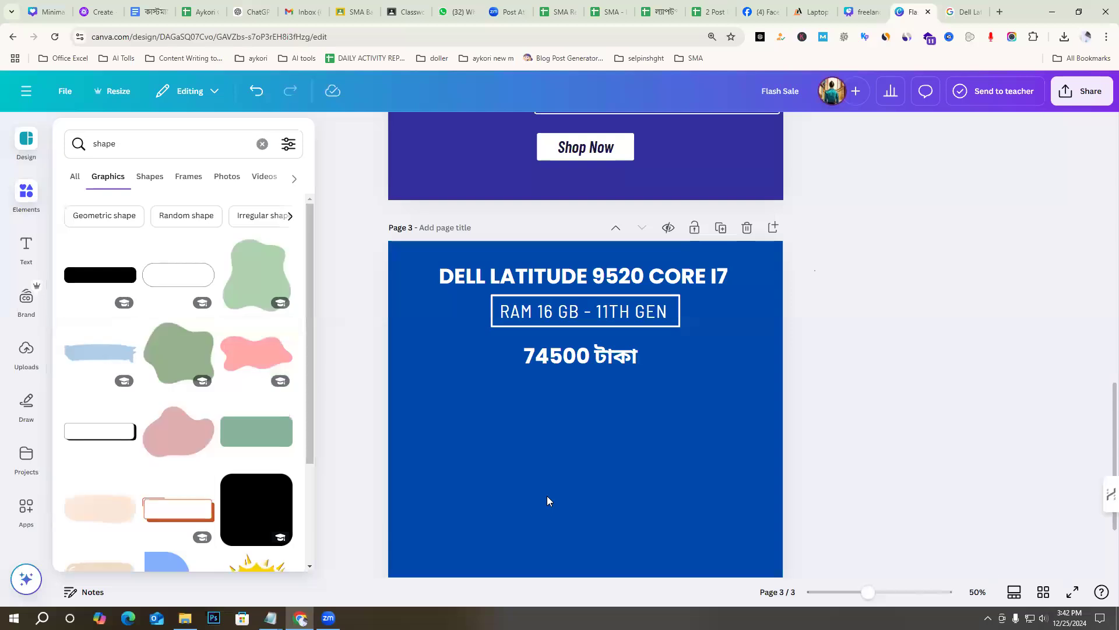
Insert the blue banner shape with a slanted end and place it behind the price text
left_click(26, 353)
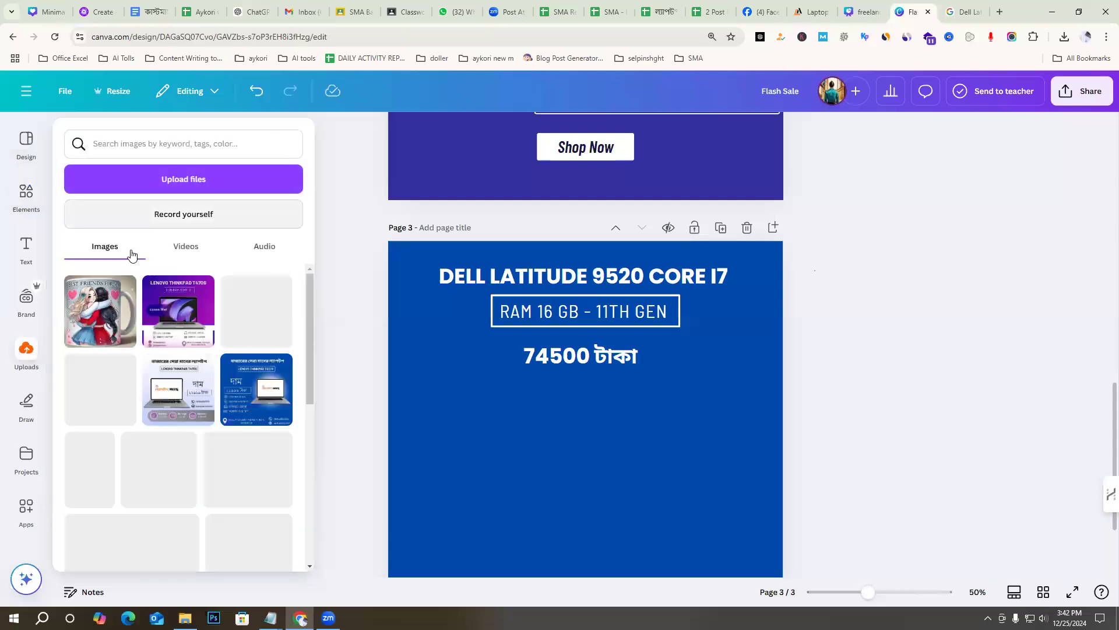
left_click(26, 248)
left_click(24, 192)
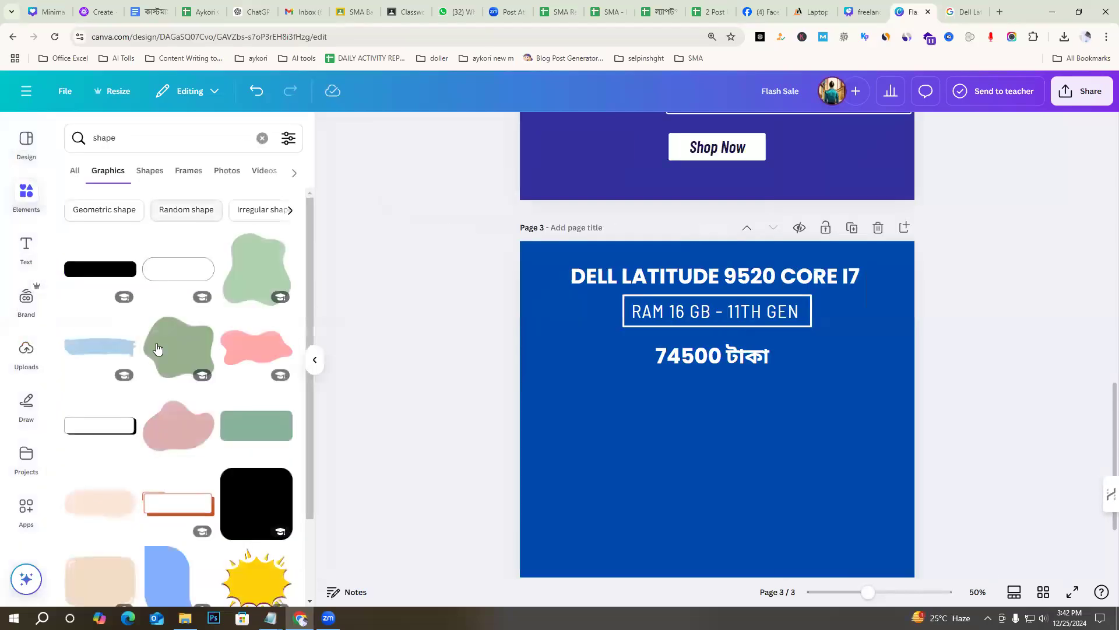
scroll(146, 443, "down", 1)
scroll(212, 524, "down", 5)
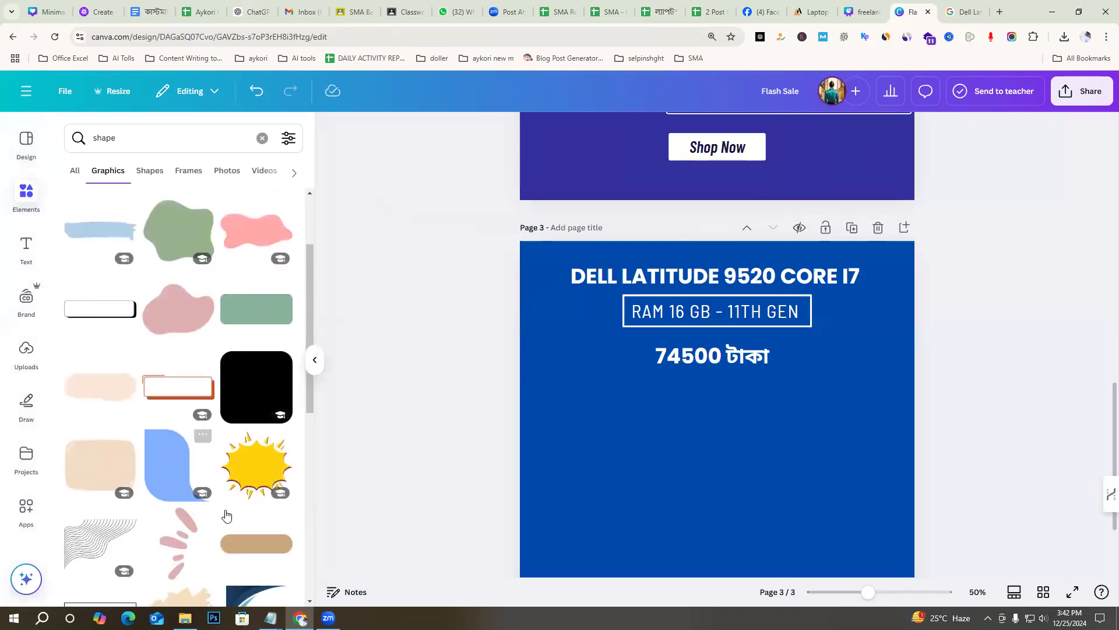
scroll(213, 529, "down", 1)
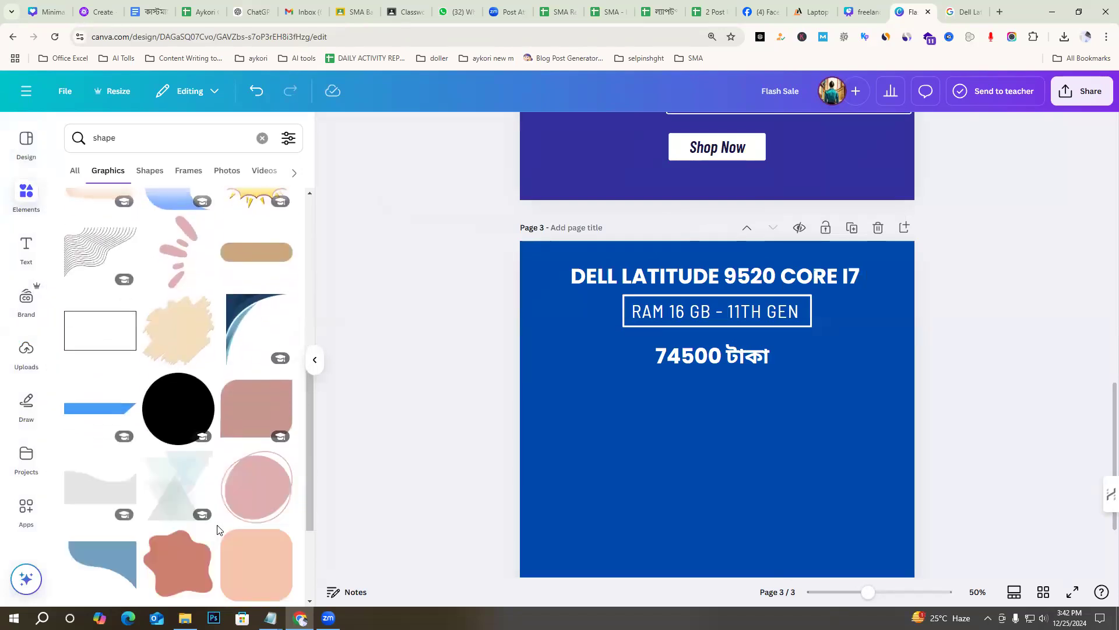
left_click(90, 414)
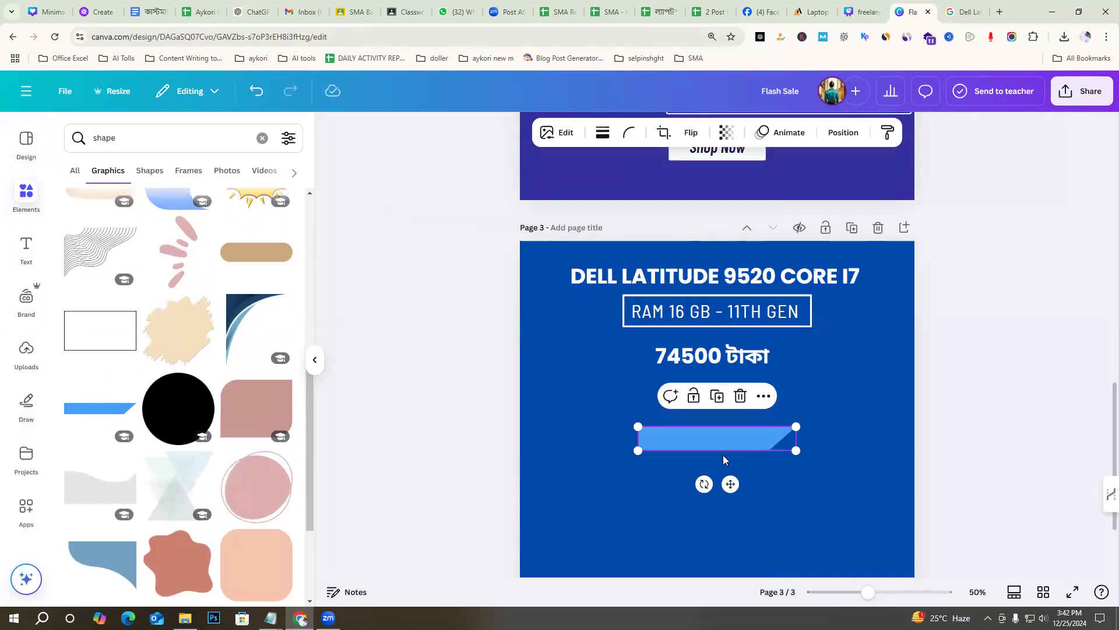
left_click_drag(721, 439, 729, 361)
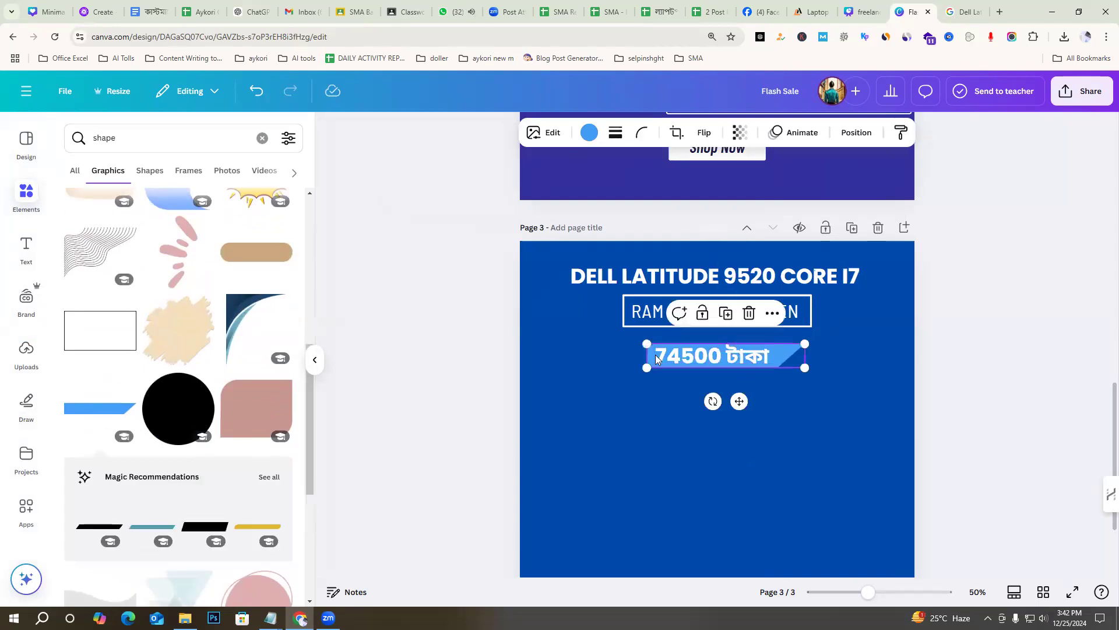
Recolour the price banner red-orange using the photo colours, and enlarge it around the price text
left_click(590, 133)
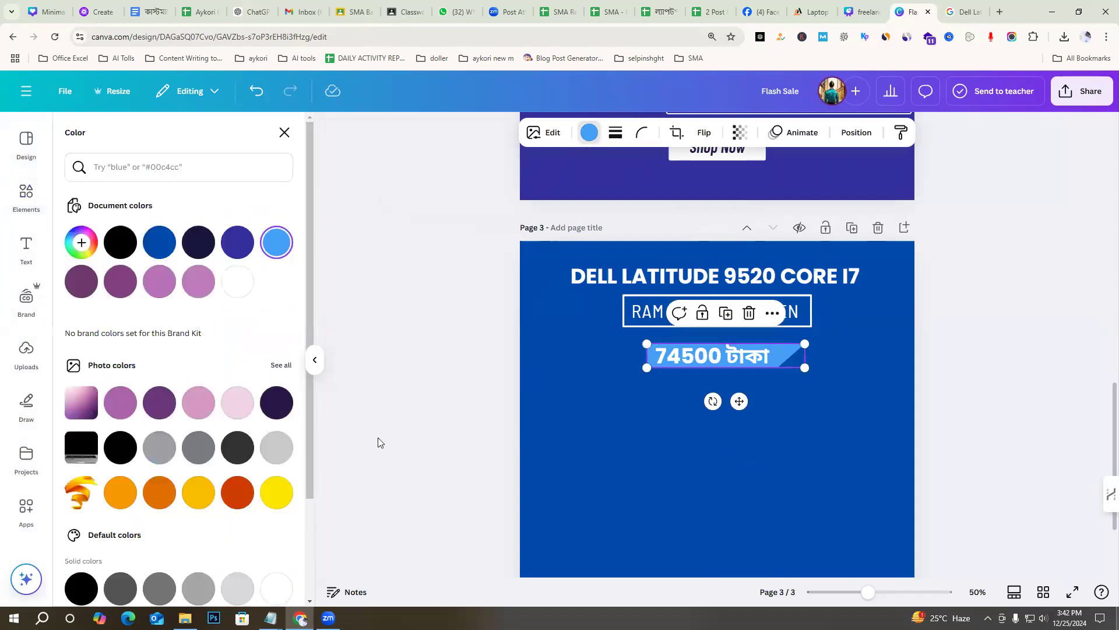
left_click(237, 502)
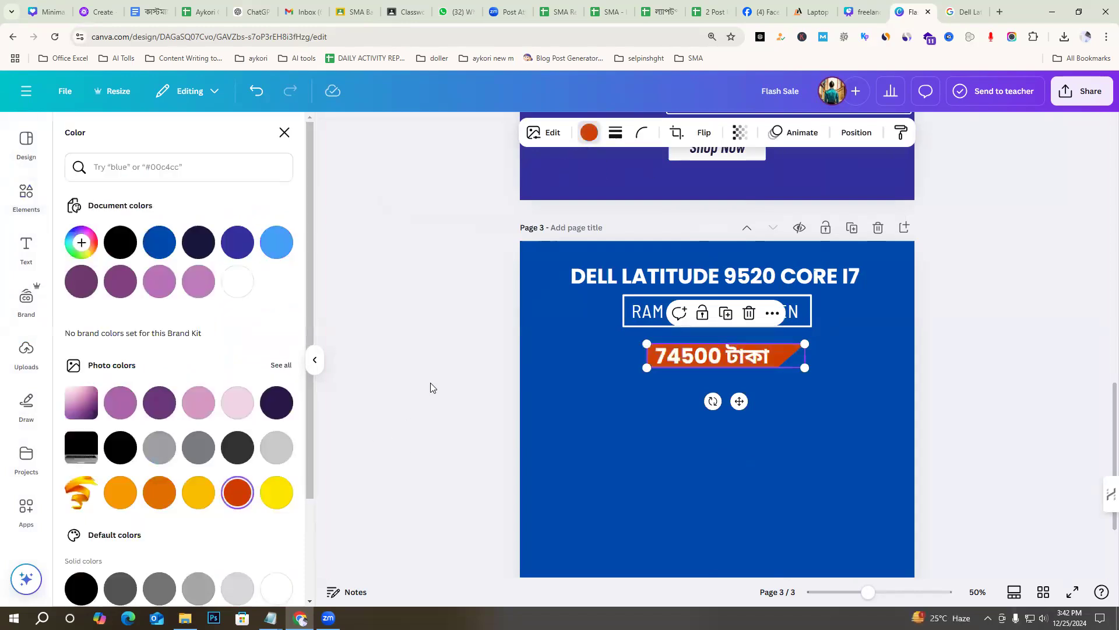
left_click(798, 352)
left_click_drag(827, 377, 776, 360)
left_click(958, 375)
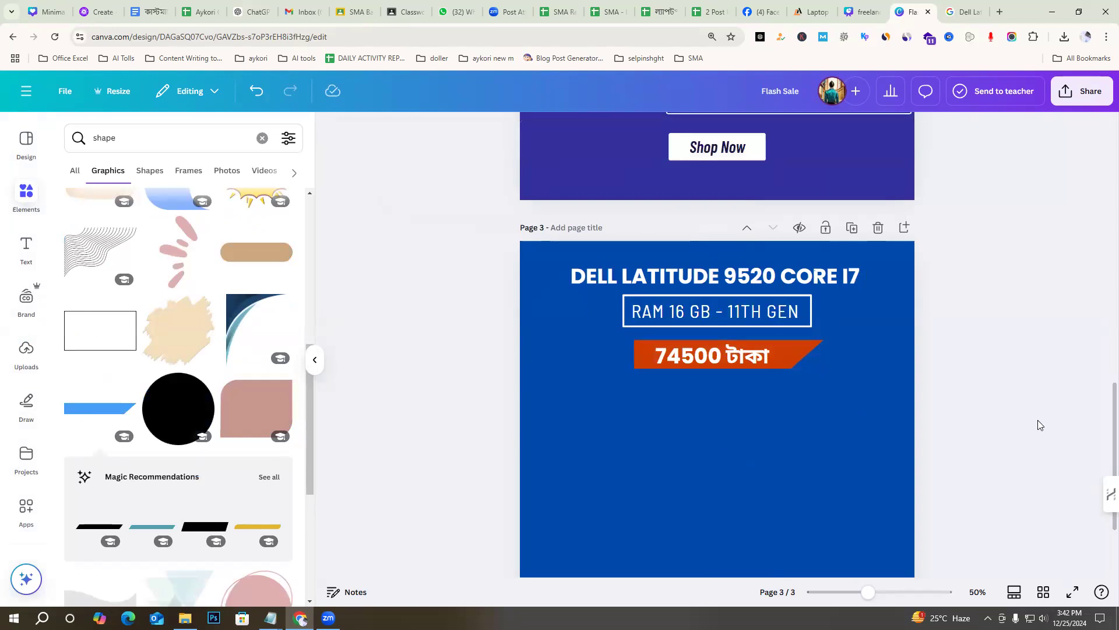
Upload the laptop image 1-48-scaled from the Downloads folder to the design's uploads
scroll(542, 187, "down", 1)
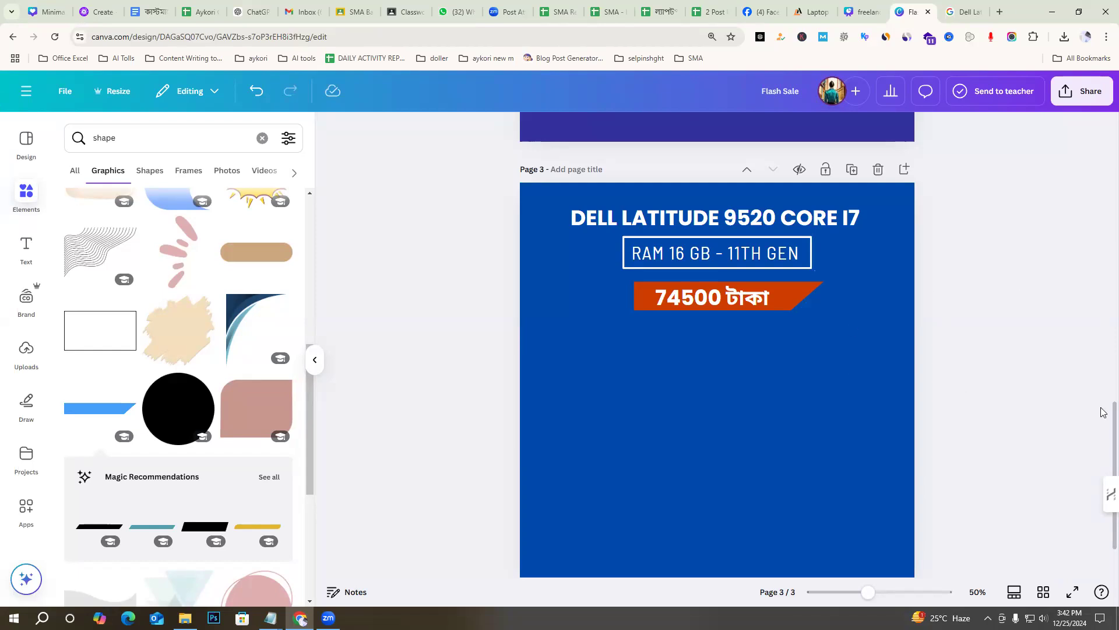
left_click(23, 352)
left_click(193, 174)
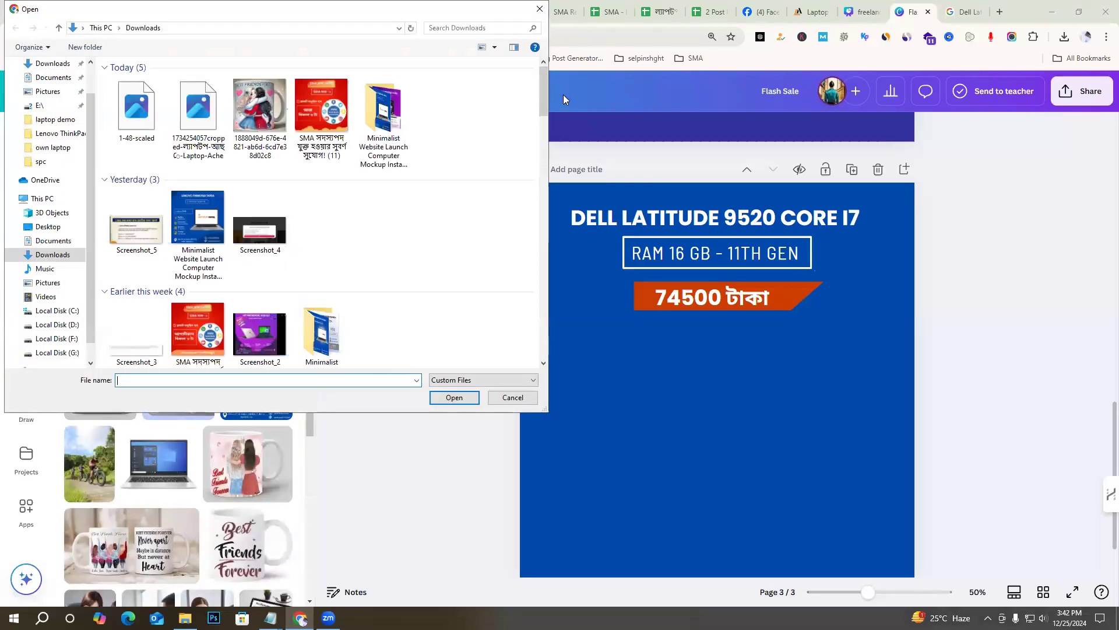
left_click(131, 109)
left_click(443, 398)
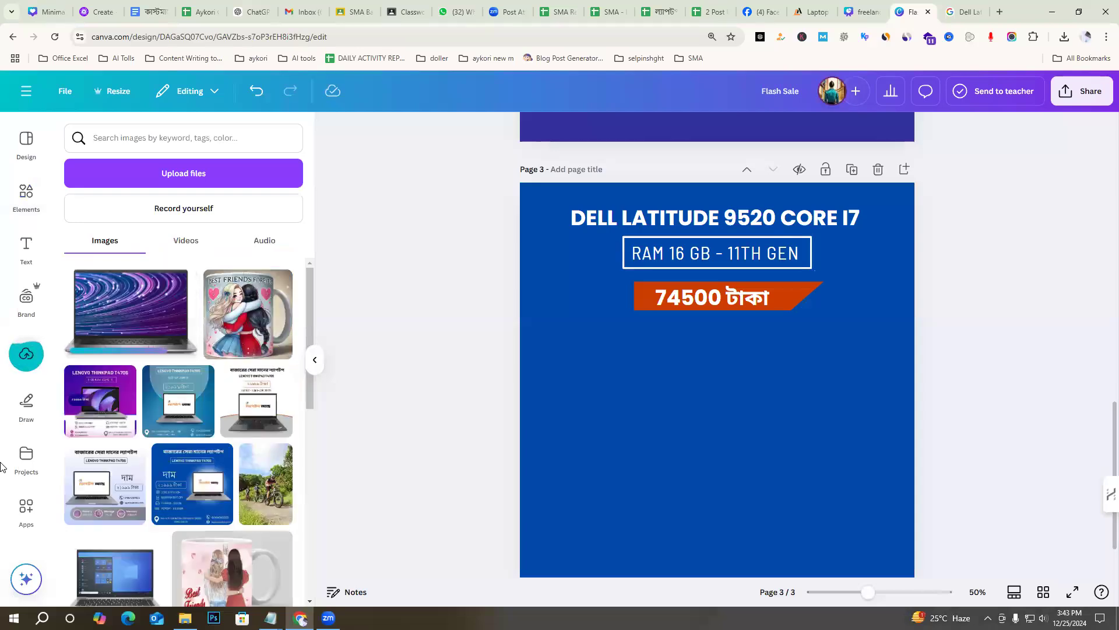
Insert the uploaded 1-48-scaled laptop image on page 3 and place it below the price banner
left_click(149, 331)
left_click_drag(752, 384, 764, 431)
left_click(973, 357)
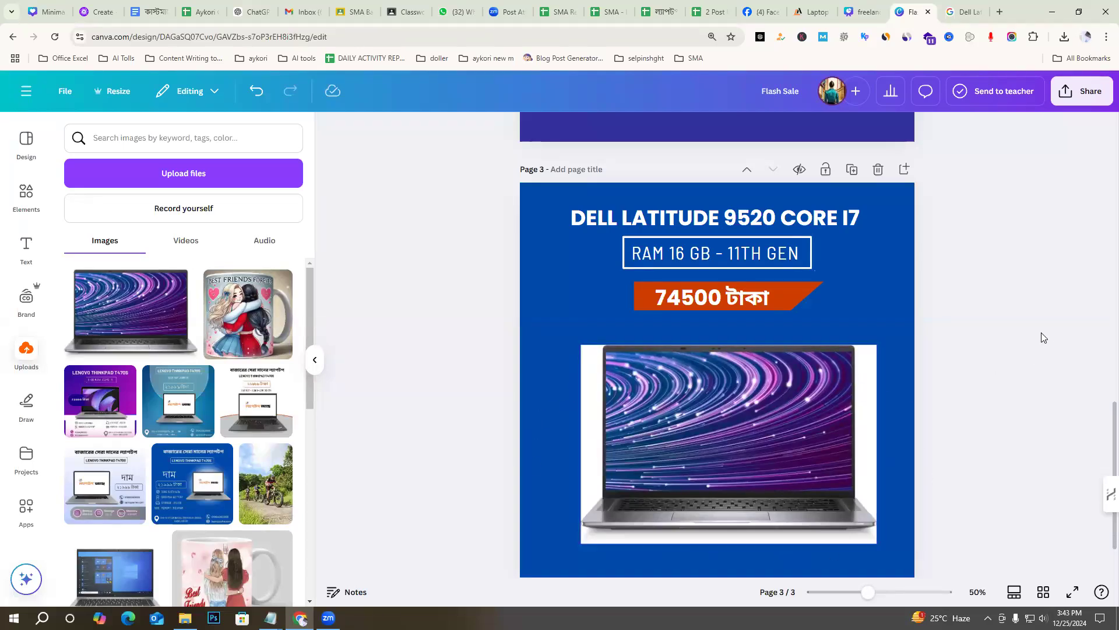
left_click_drag(799, 435, 801, 421)
left_click(939, 389)
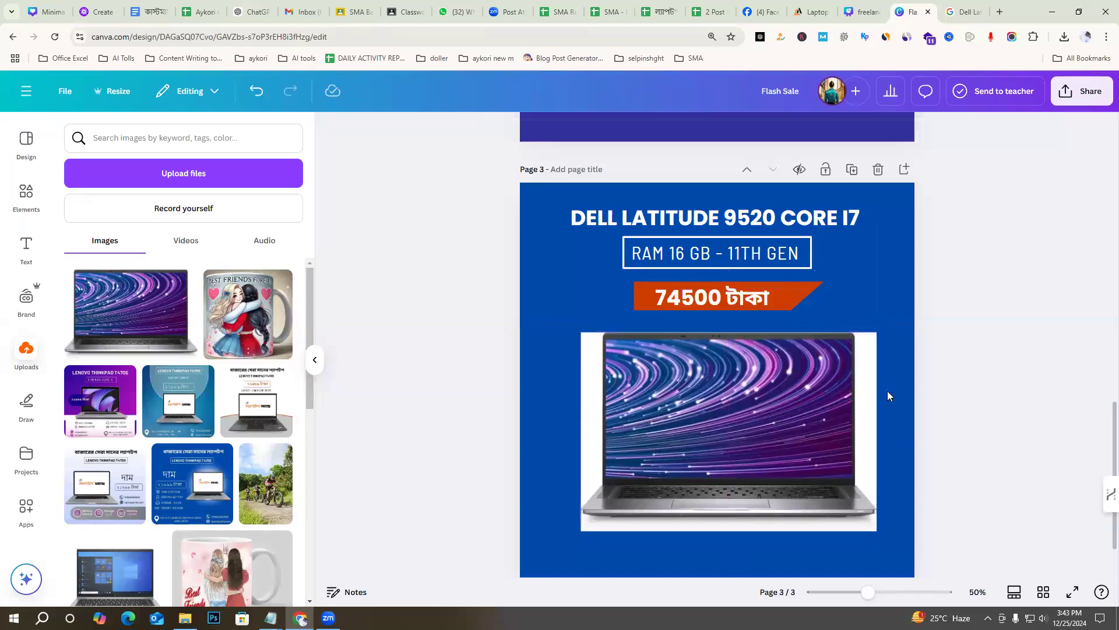
left_click(768, 397)
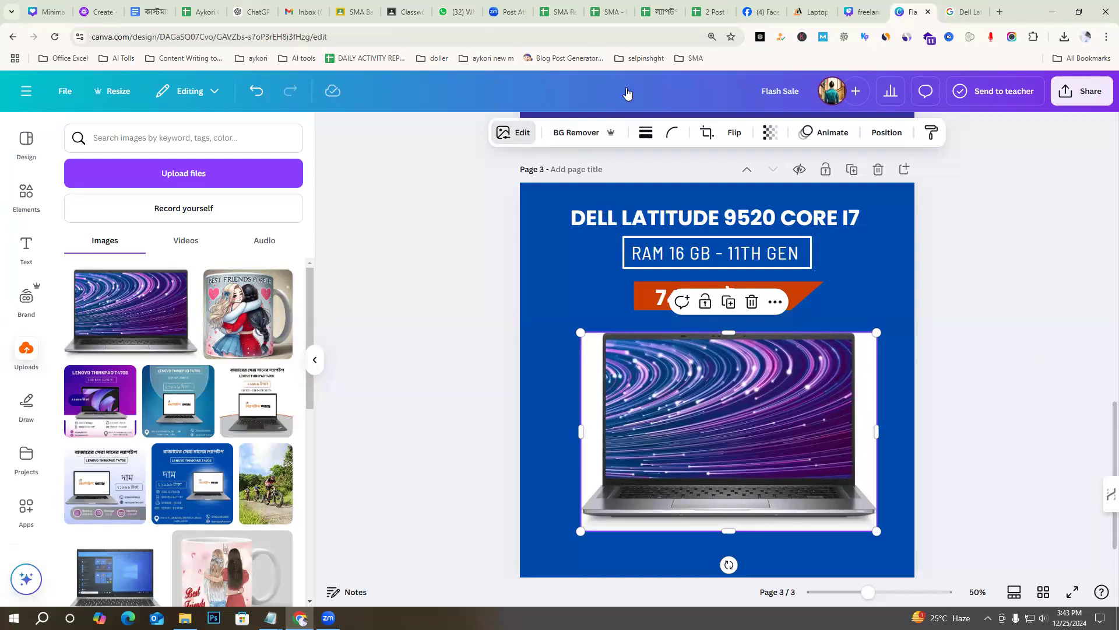
left_click(523, 134)
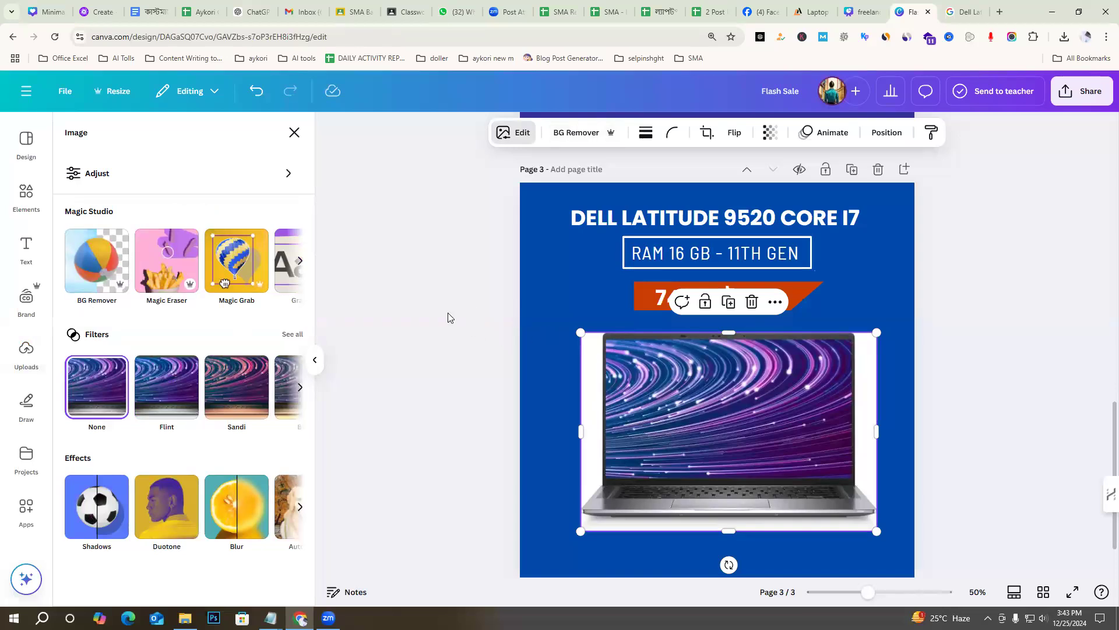
left_click(737, 406)
left_click(971, 384)
left_click(758, 400)
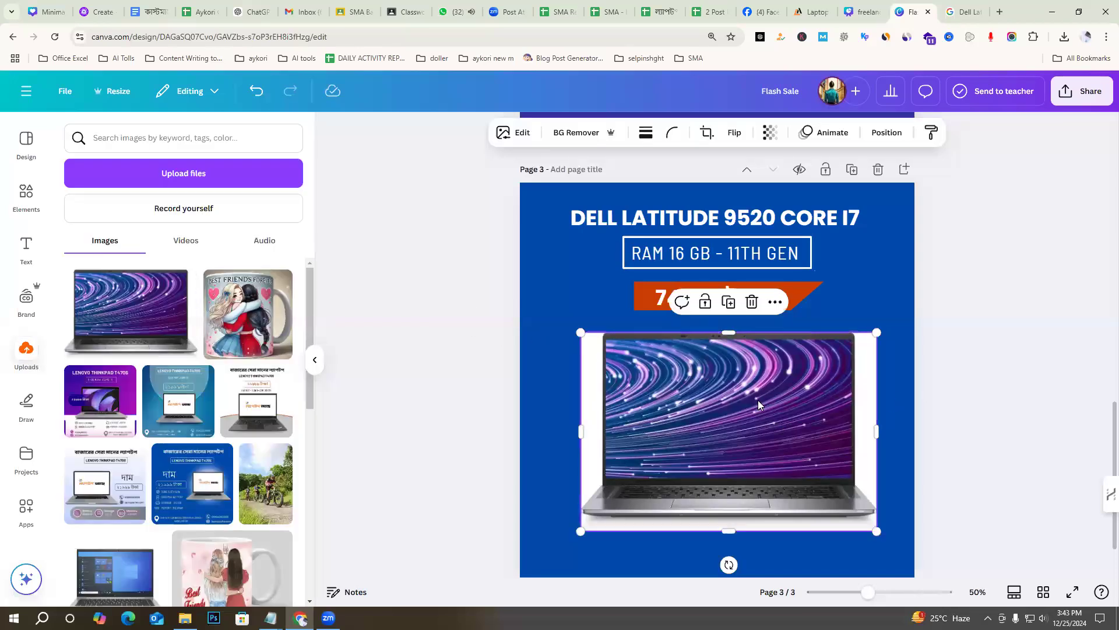
left_click(972, 368)
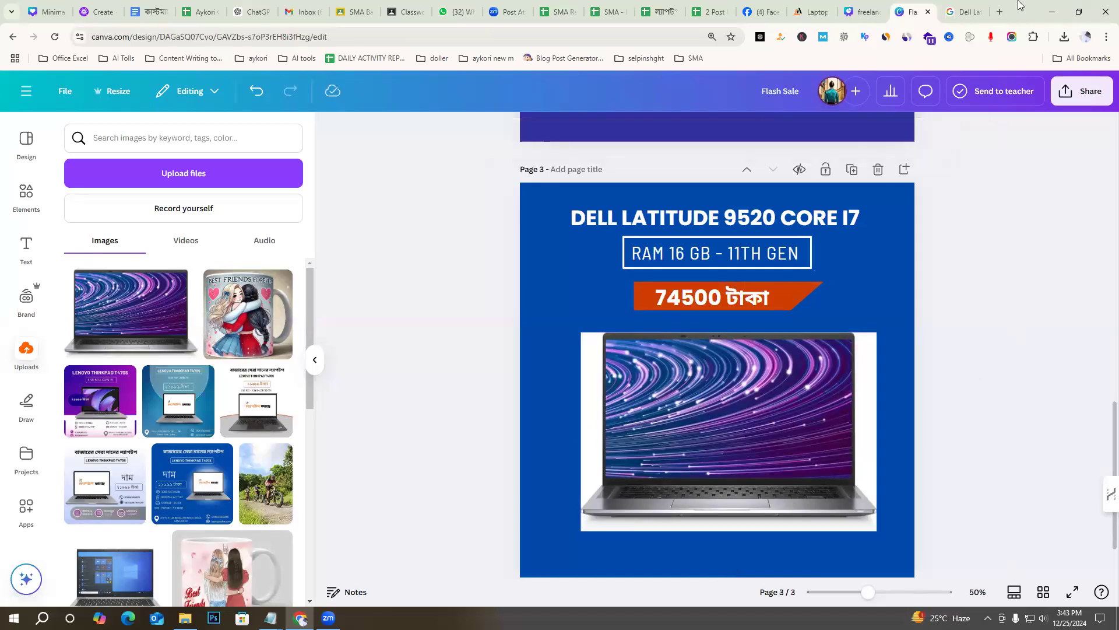
Search Google for "bg remove" in a new browser tab and open the remove.bg image upload page
key("ctrl+t")
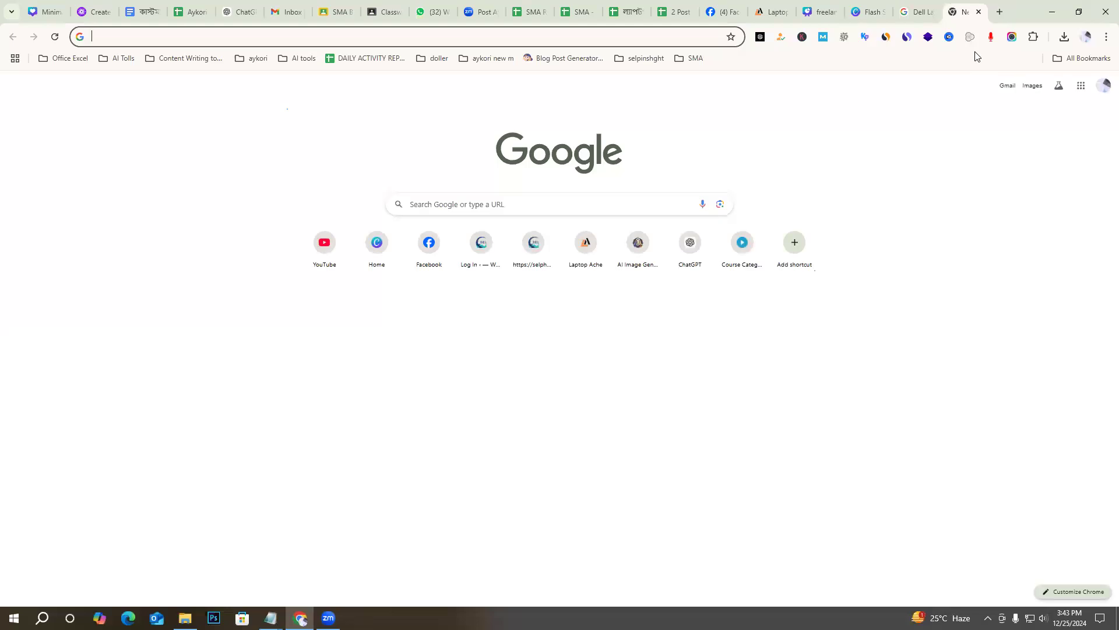
type("bg remove")
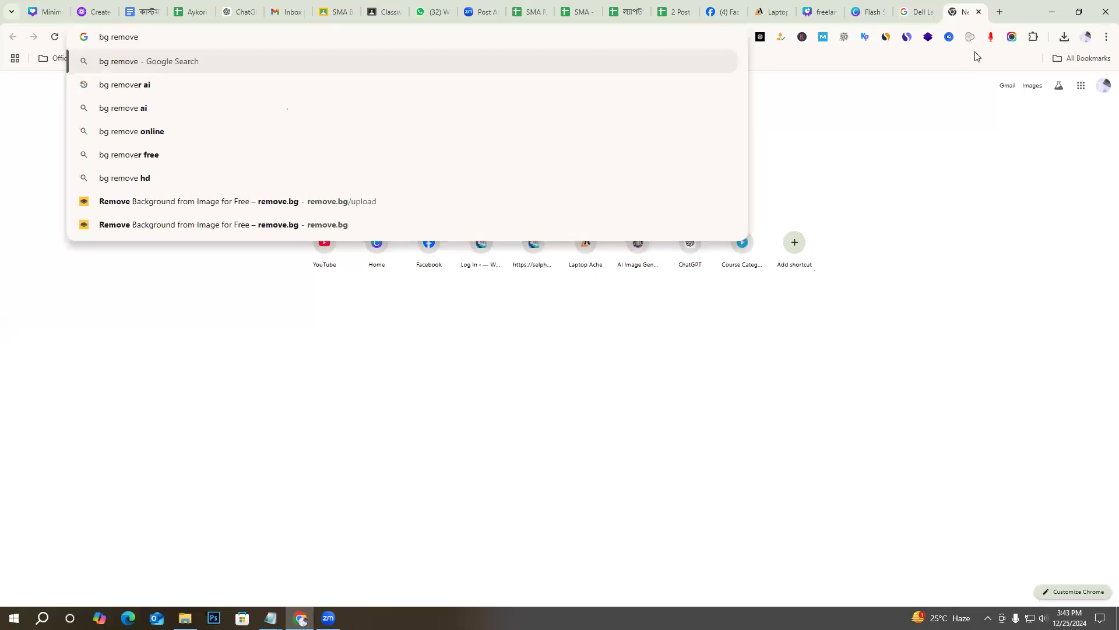
key("Return")
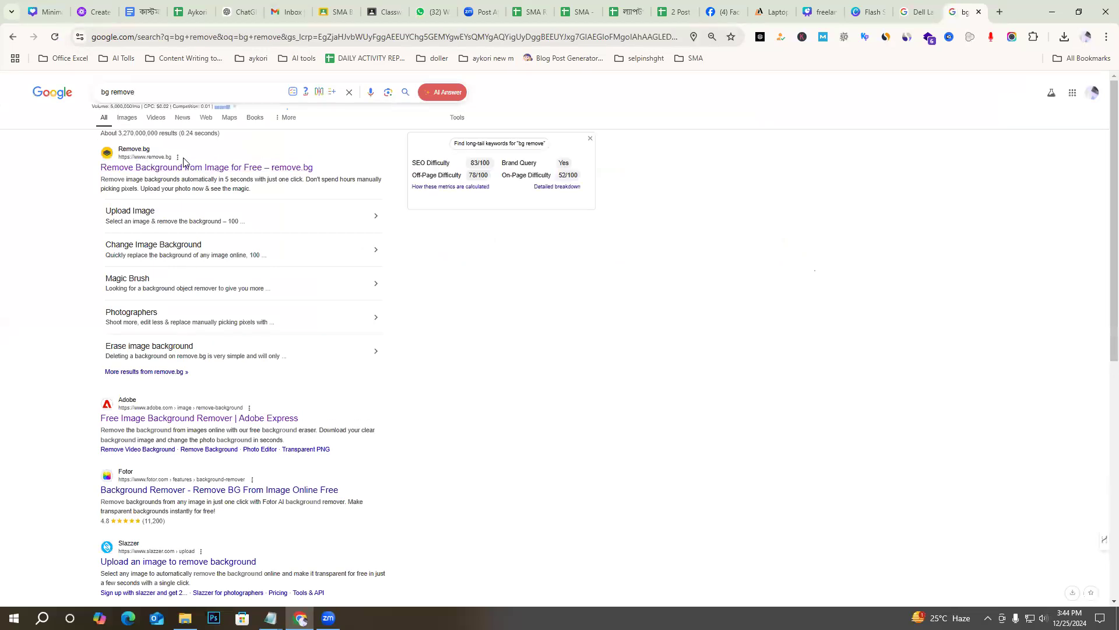
left_click(174, 171)
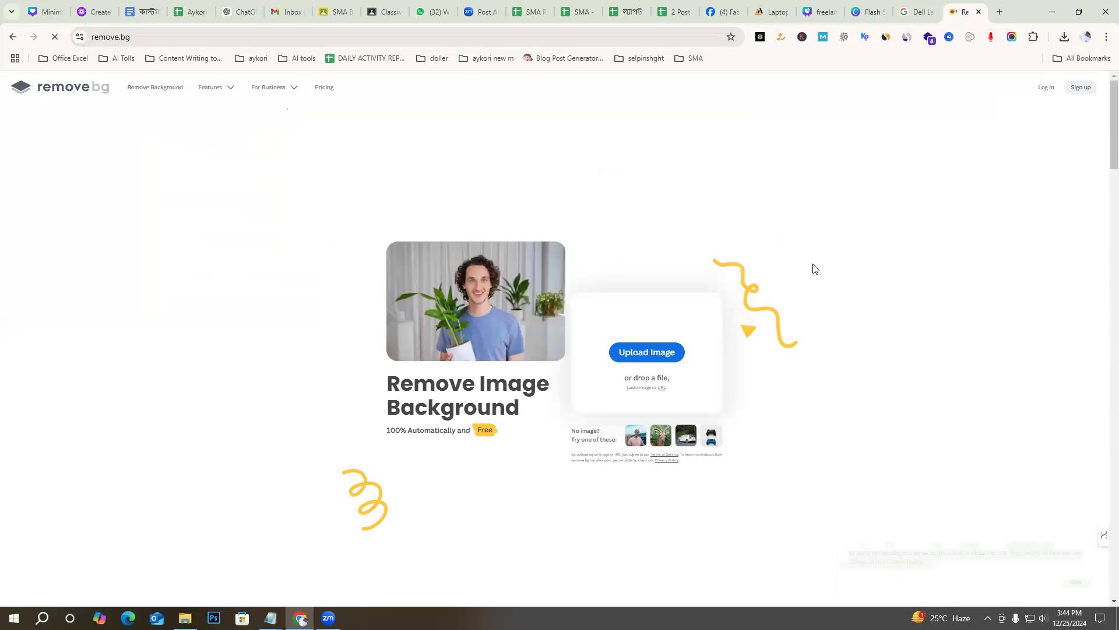
scroll(855, 385, "down", 3)
scroll(755, 348, "up", 3)
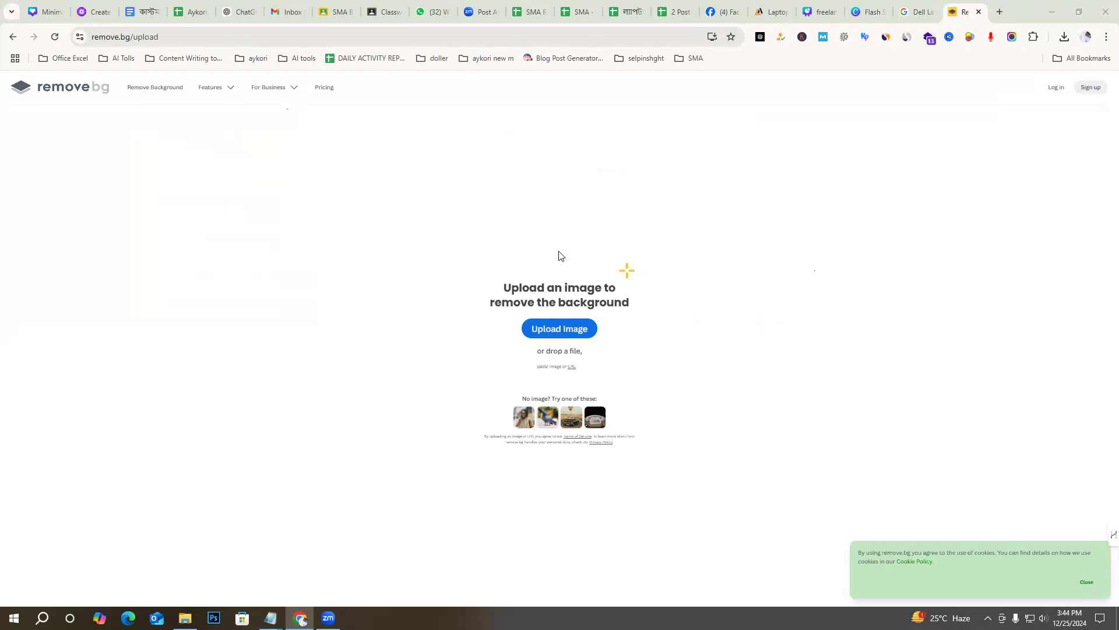
Upload 1-48-scaled from the Downloads folder to remove.bg to strip its background
left_click(561, 327)
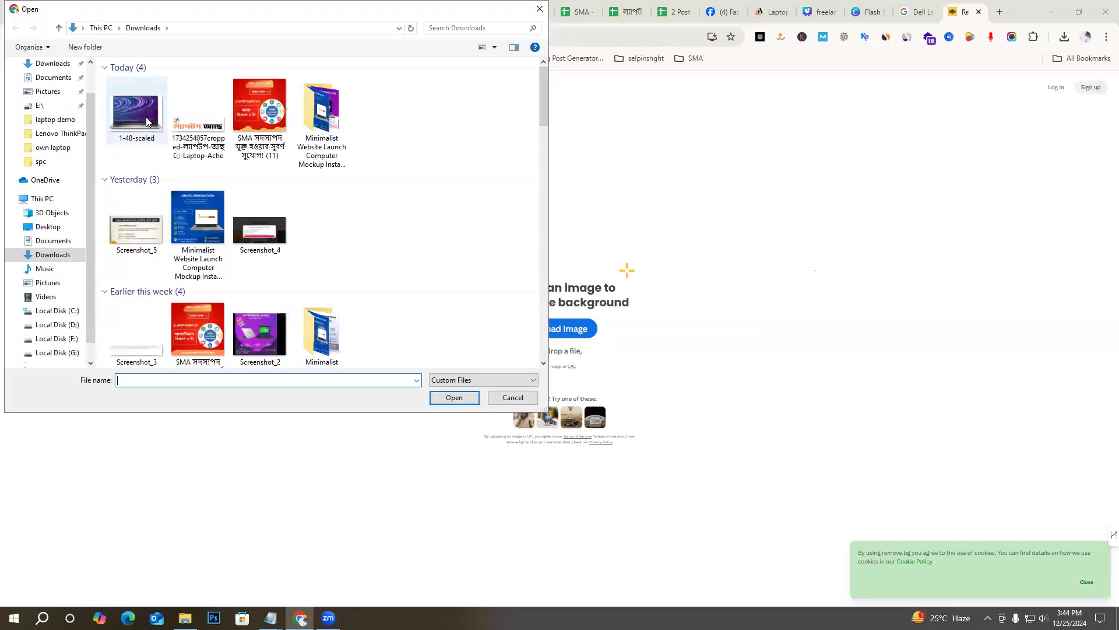
left_click(135, 113)
left_click(451, 397)
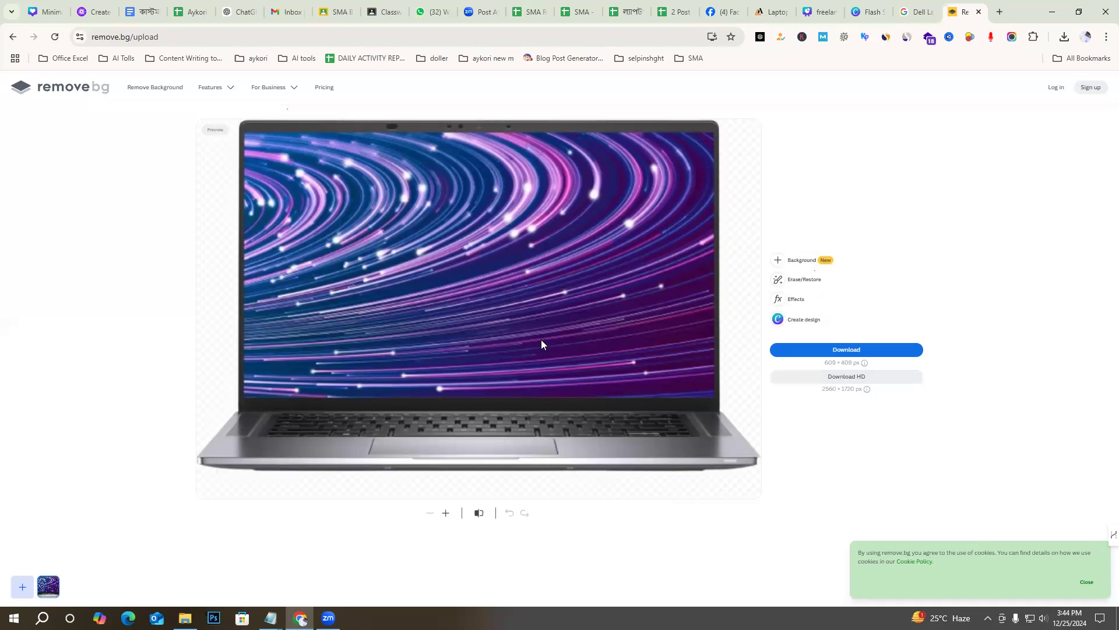
Switch back to the Canva design and remove the laptop image's white background with BG Remover
left_click(868, 12)
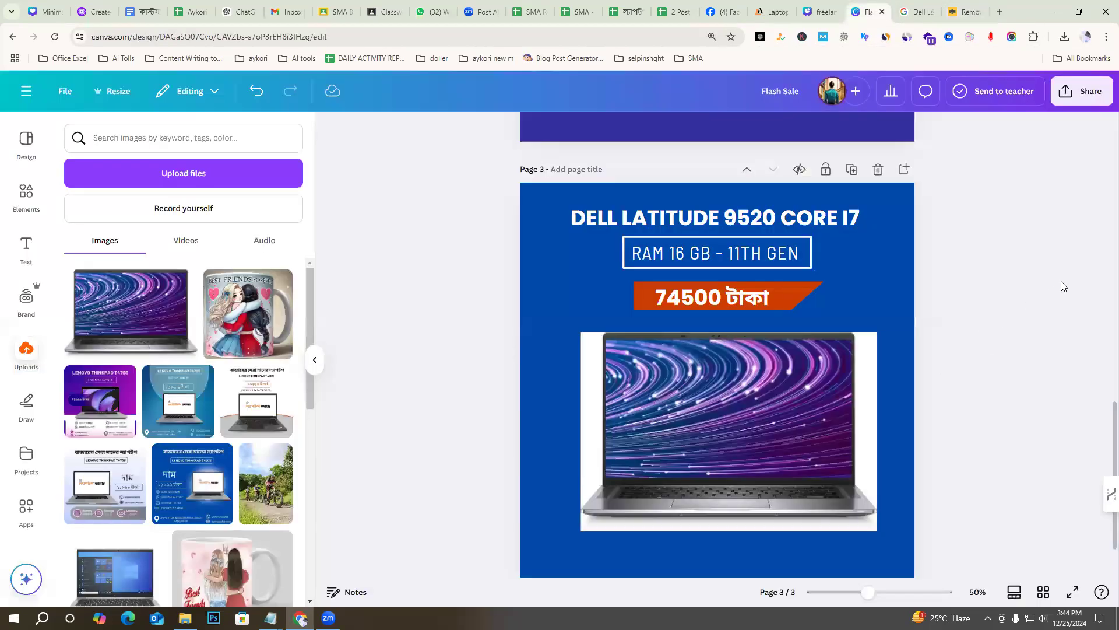
left_click(968, 11)
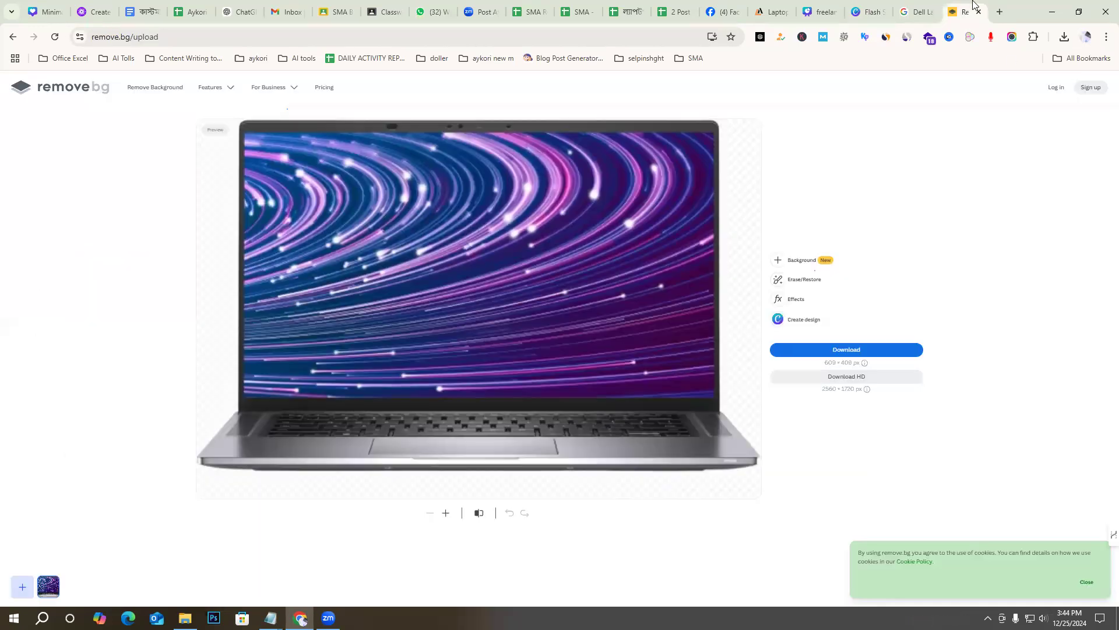
left_click(892, 5)
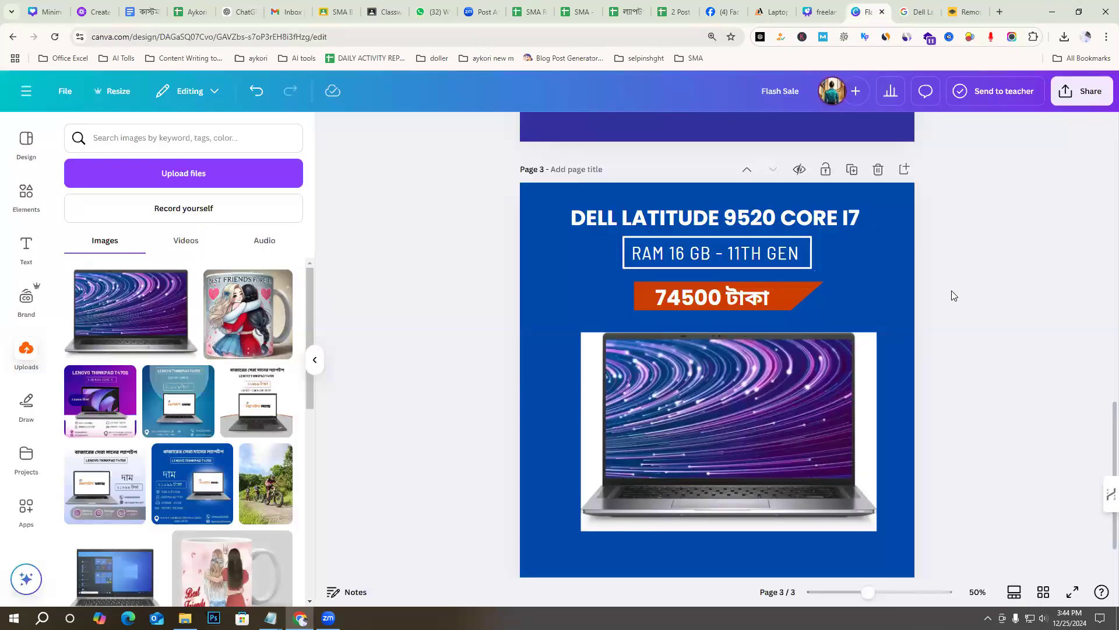
scroll(846, 366, "down", 1)
left_click(748, 348)
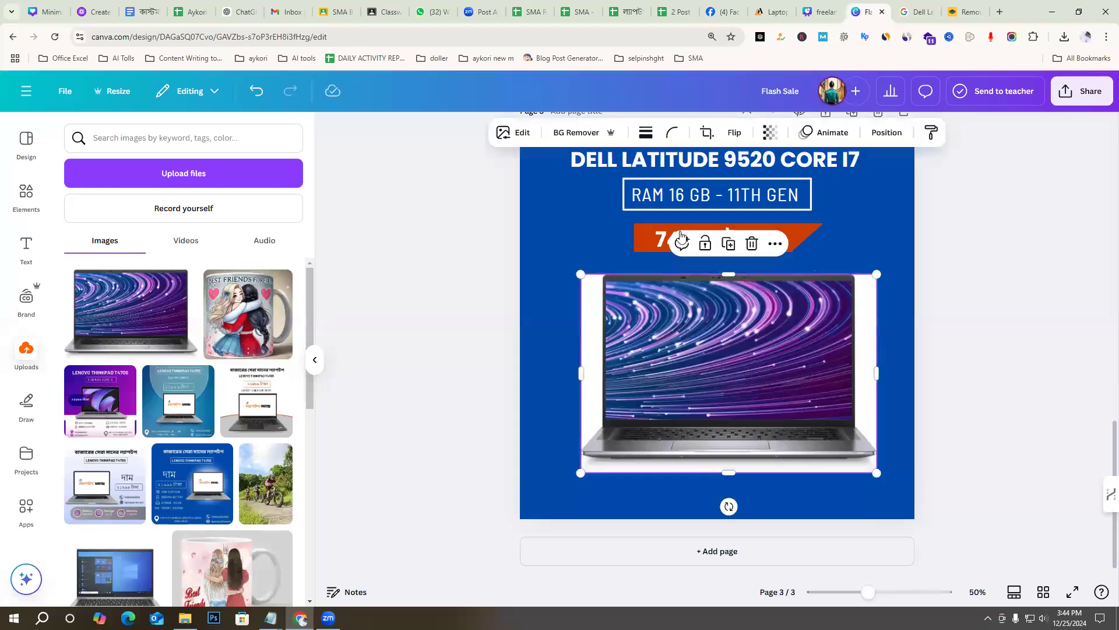
left_click(574, 139)
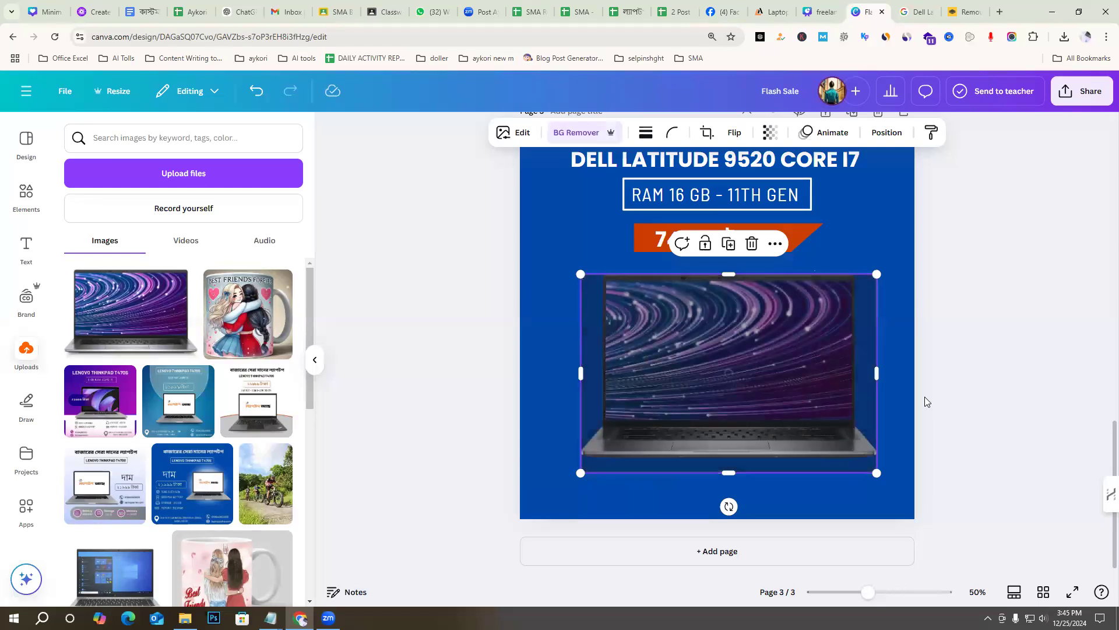
left_click(960, 320)
Shrink the laptop image and move it to the right half of the page, below the price banner
left_click(770, 380)
left_click_drag(768, 380, 786, 377)
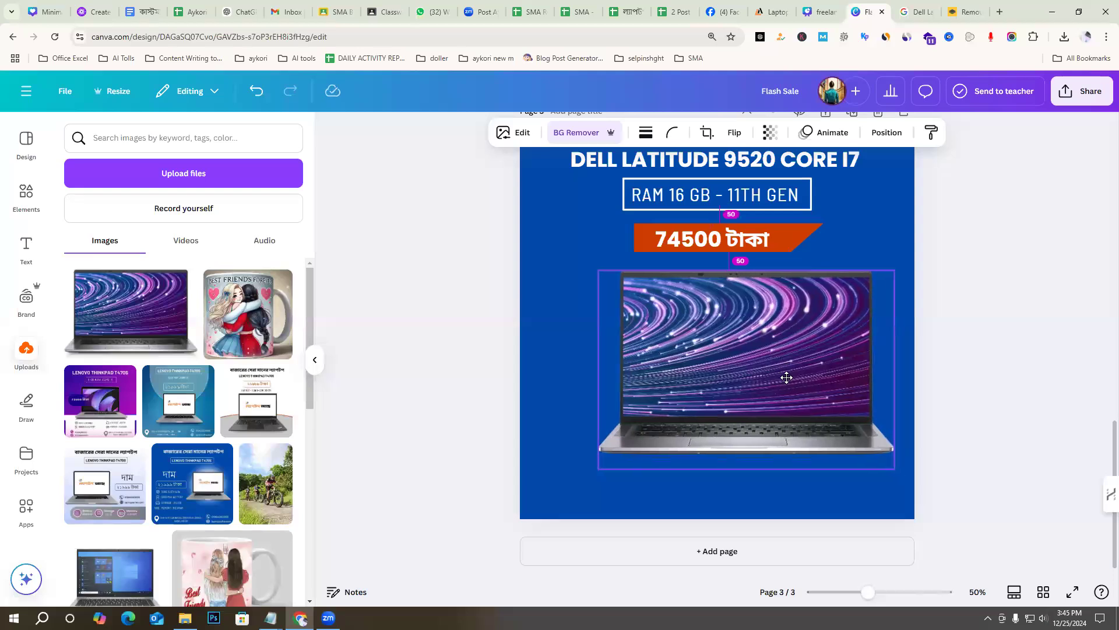
left_click(1047, 367)
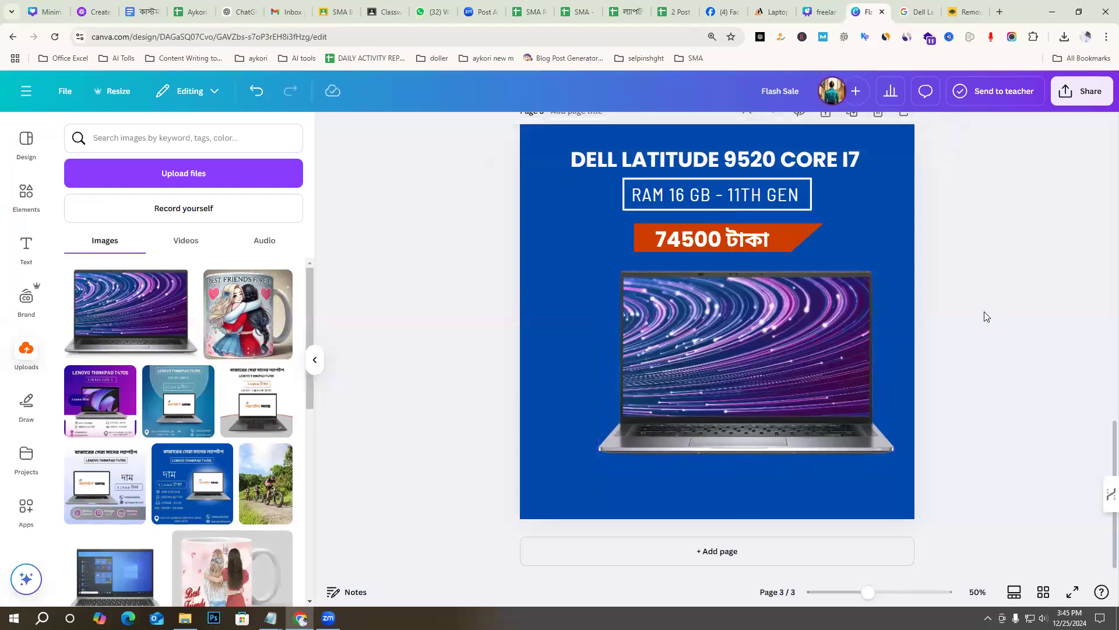
left_click(826, 382)
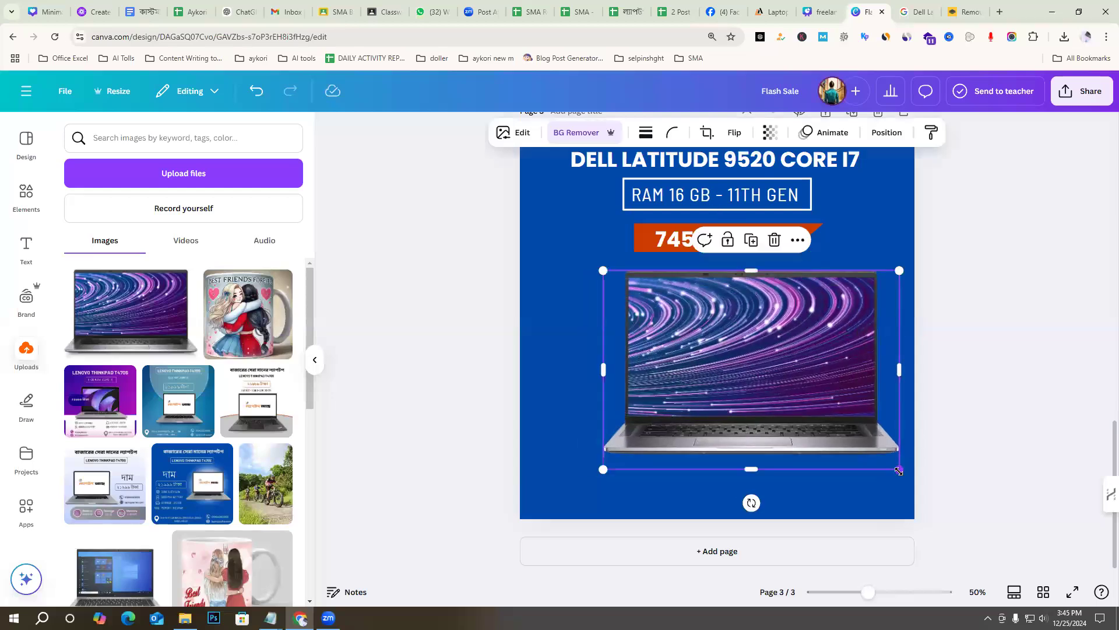
left_click_drag(884, 445, 846, 426)
left_click_drag(806, 392, 833, 399)
left_click(969, 338)
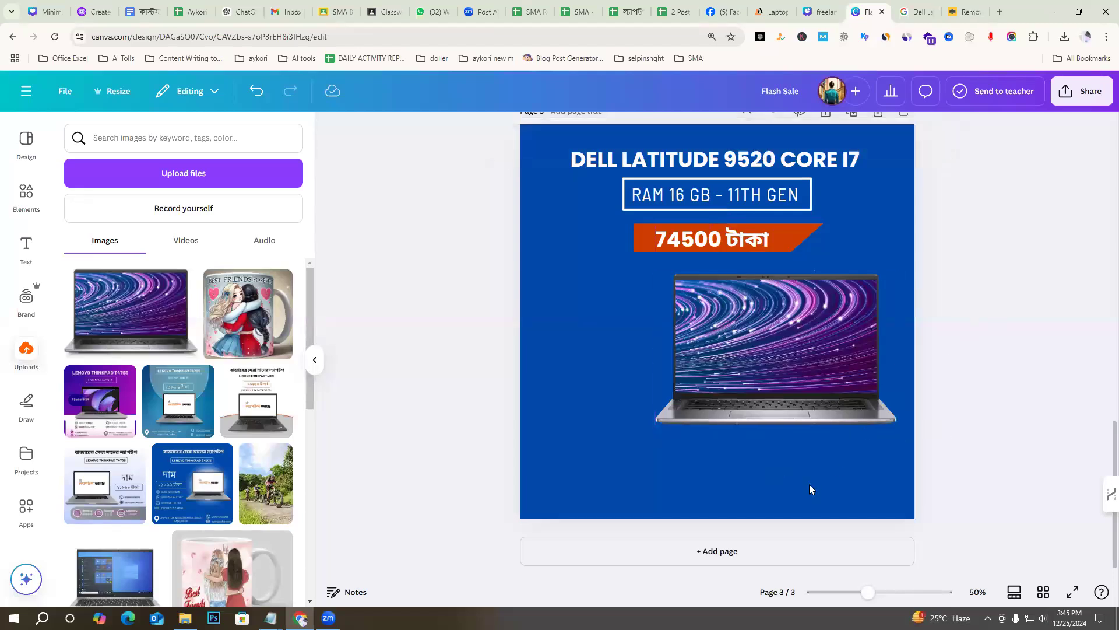
Search the graphics elements for "Drop shadow" and browse the shadow graphics for one that suits the laptop
left_click(784, 373)
left_click_drag(868, 592, 886, 591)
scroll(960, 473, "down", 4)
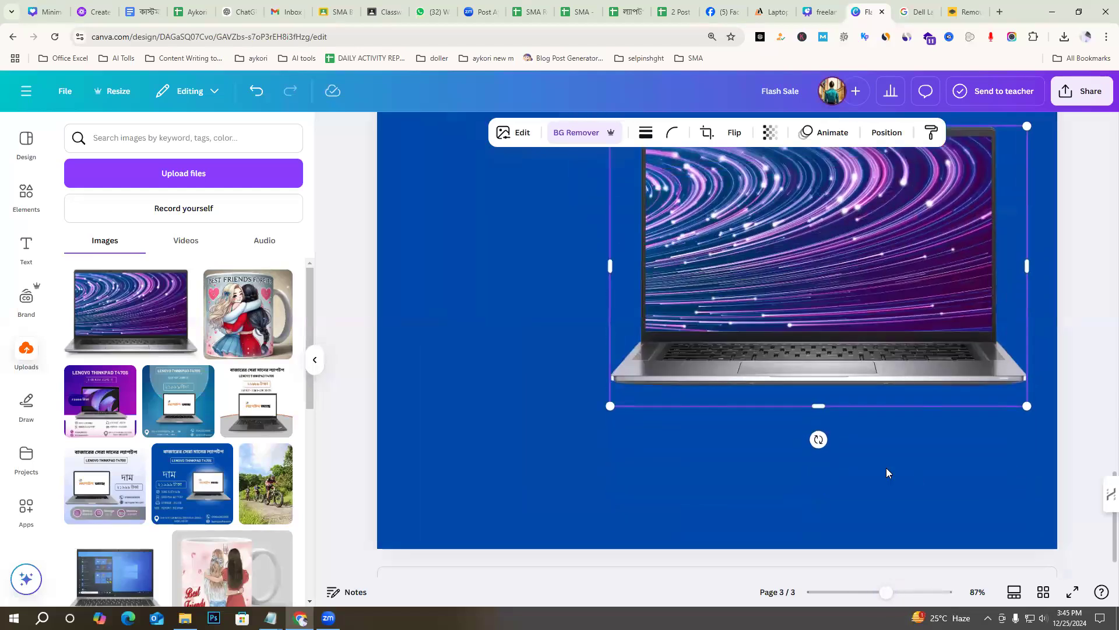
left_click(985, 417)
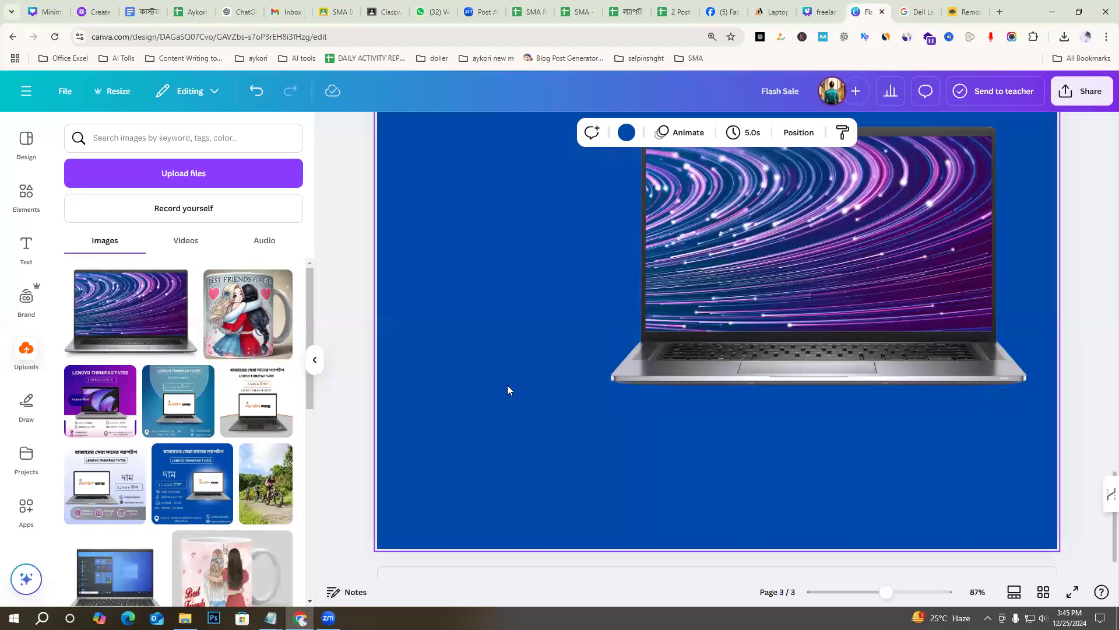
scroll(507, 385, "up", 1)
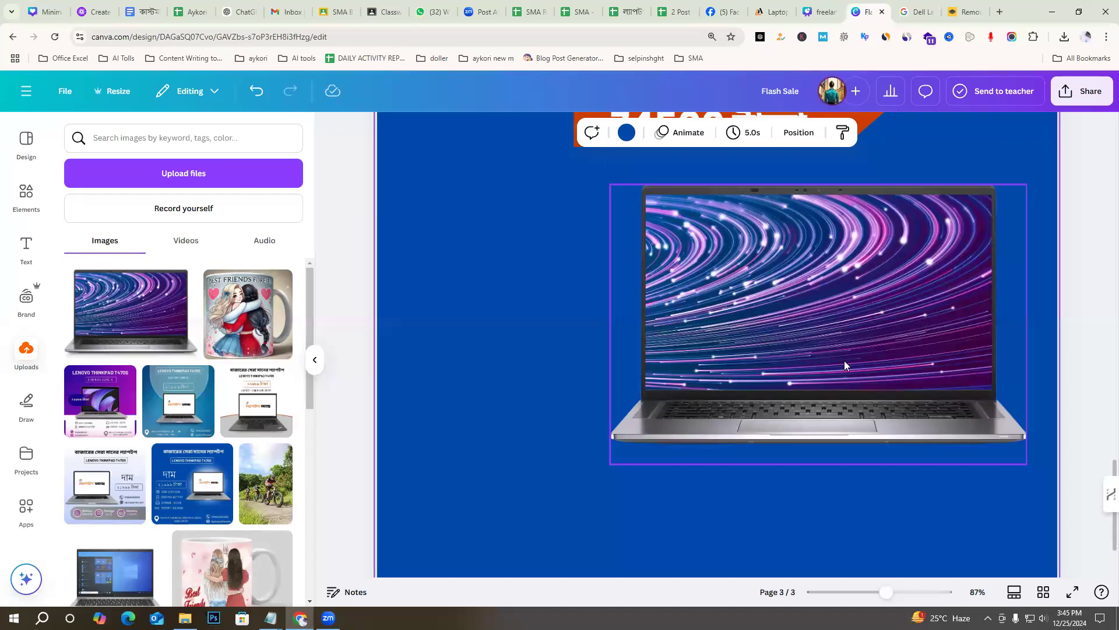
left_click(802, 392)
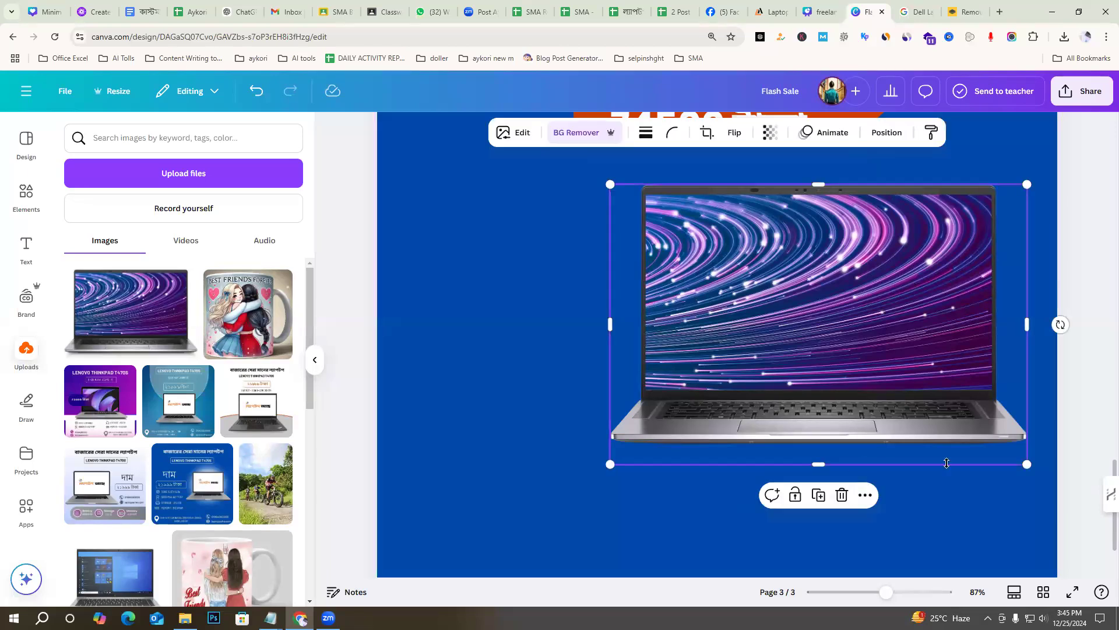
left_click(26, 196)
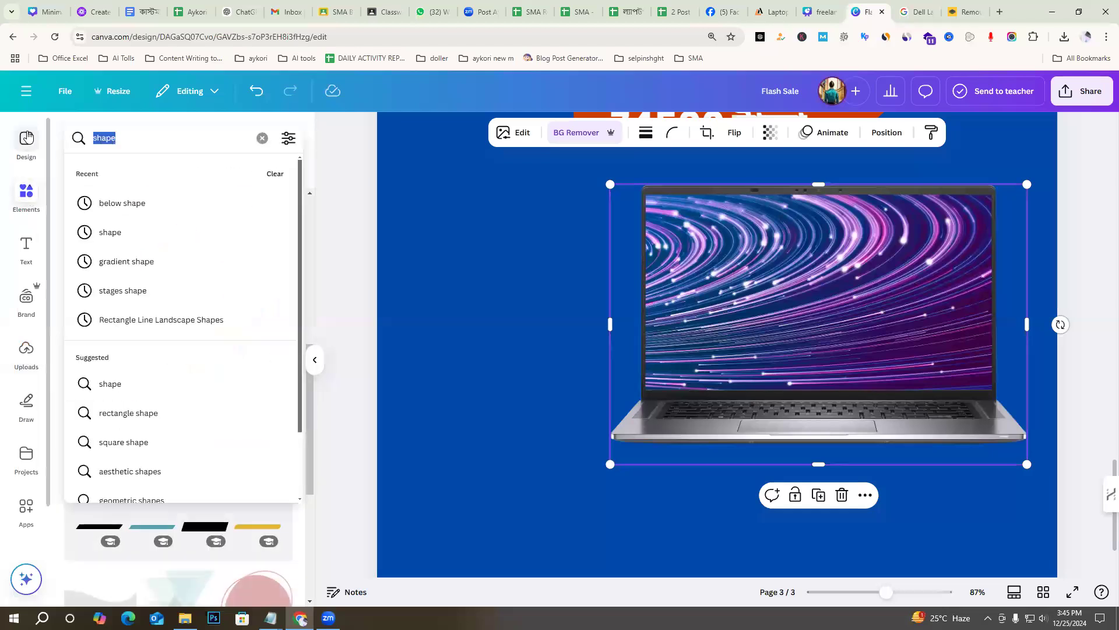
type("dr")
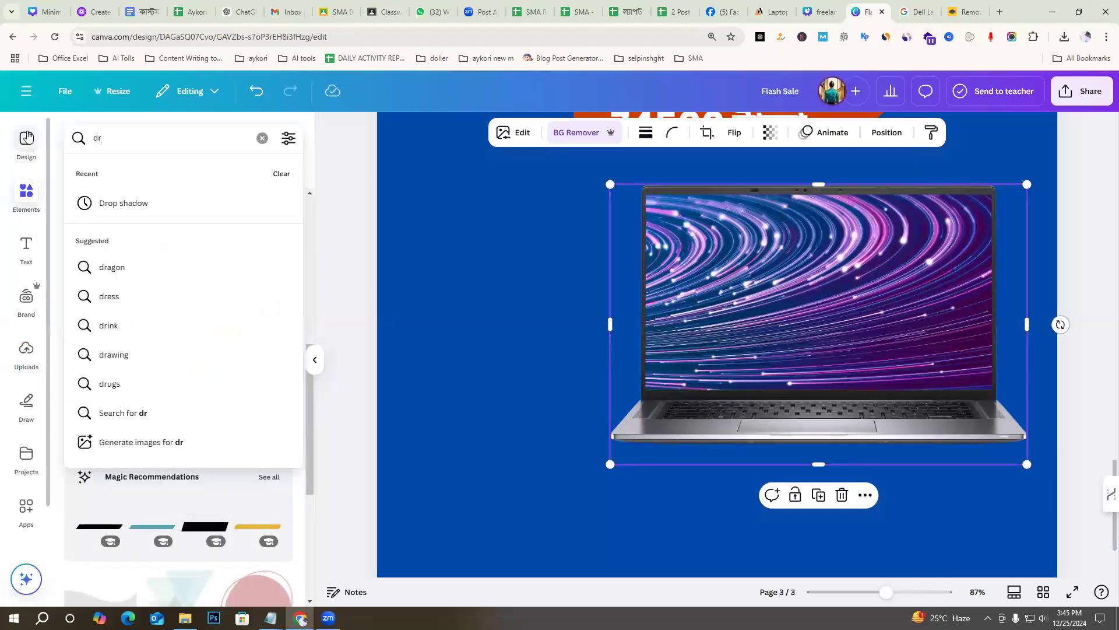
left_click(130, 204)
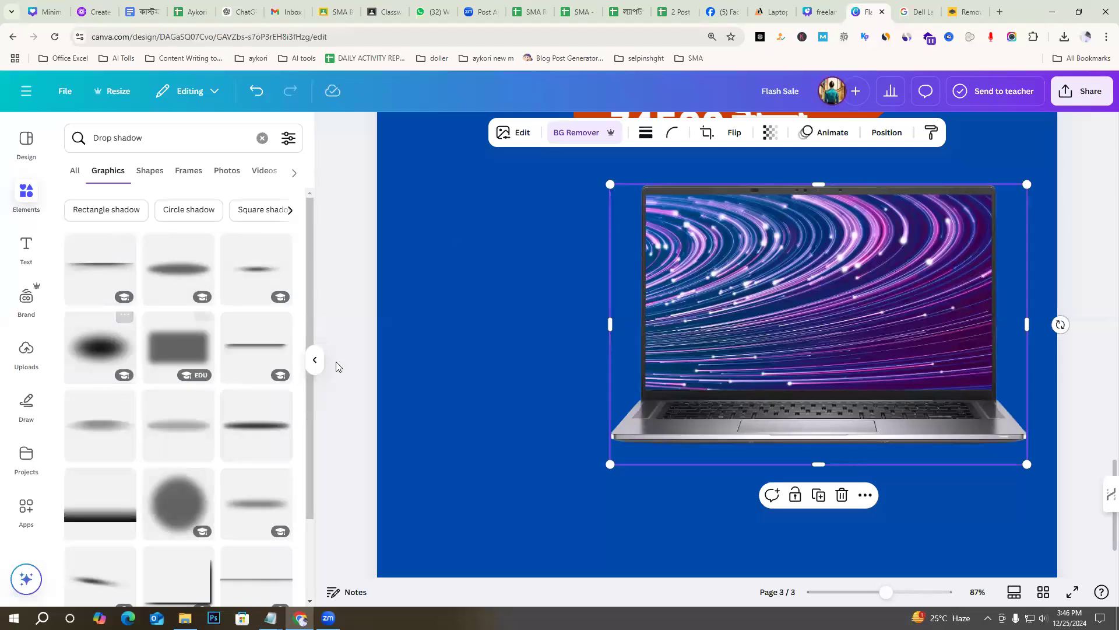
scroll(155, 387, "down", 3)
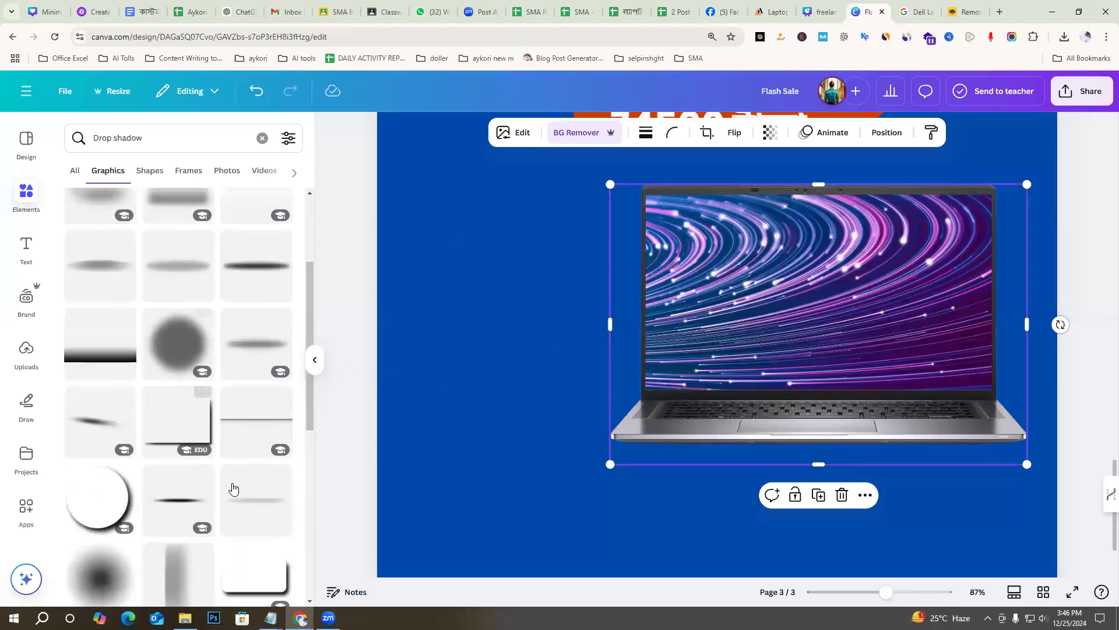
scroll(232, 487, "up", 3)
left_click_drag(95, 139, 158, 139)
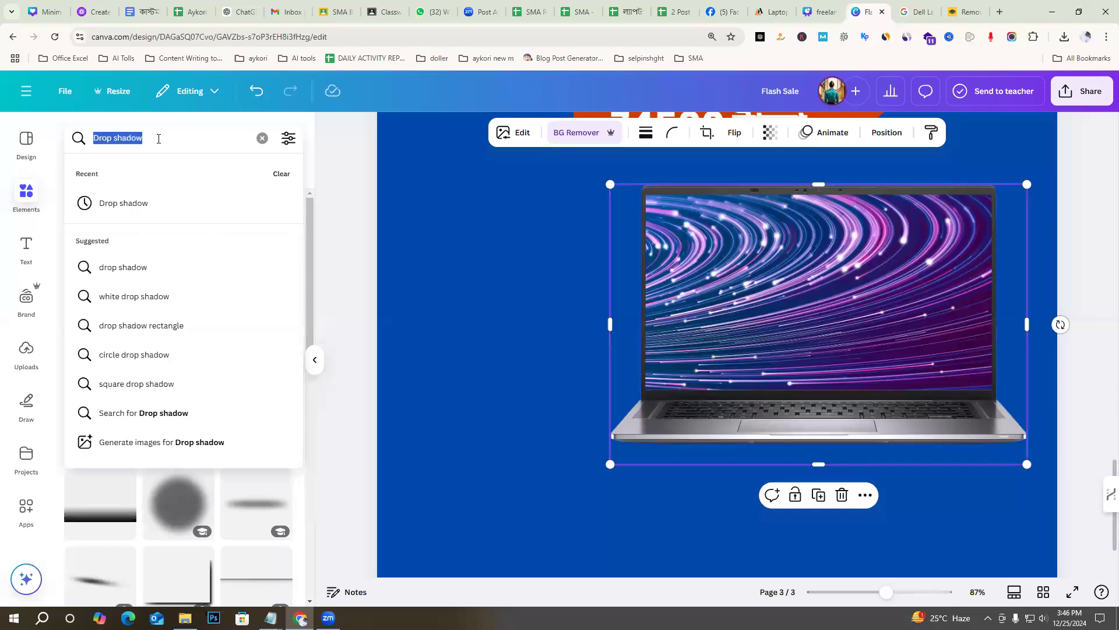
left_click(159, 139)
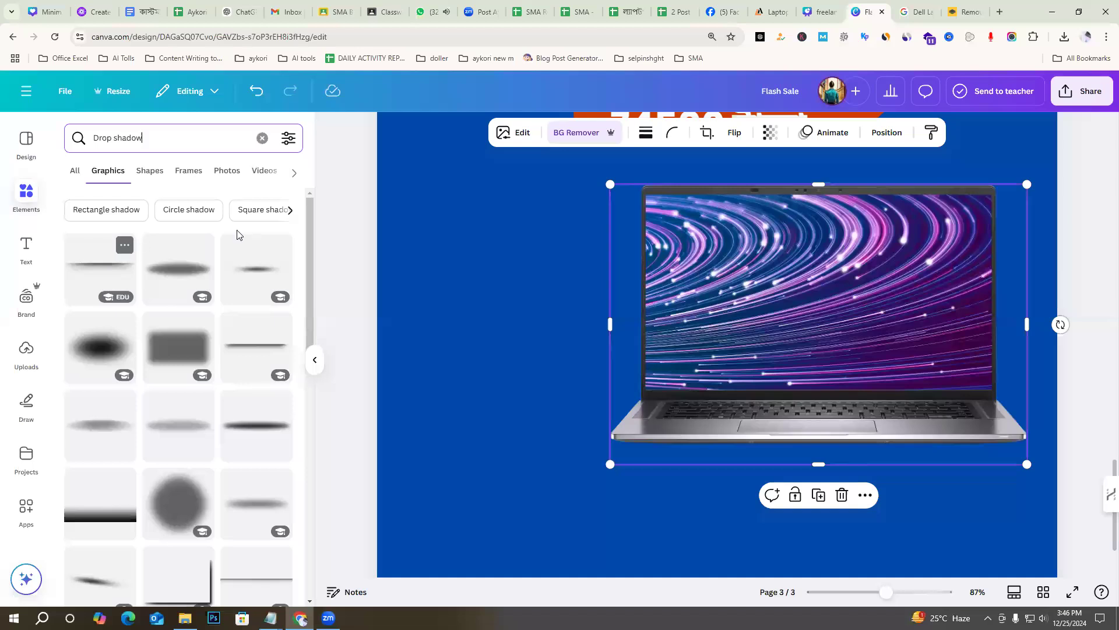
Insert the thin horizontal drop shadow graphic, shrink it and centre it directly beneath the laptop's base
left_click(96, 267)
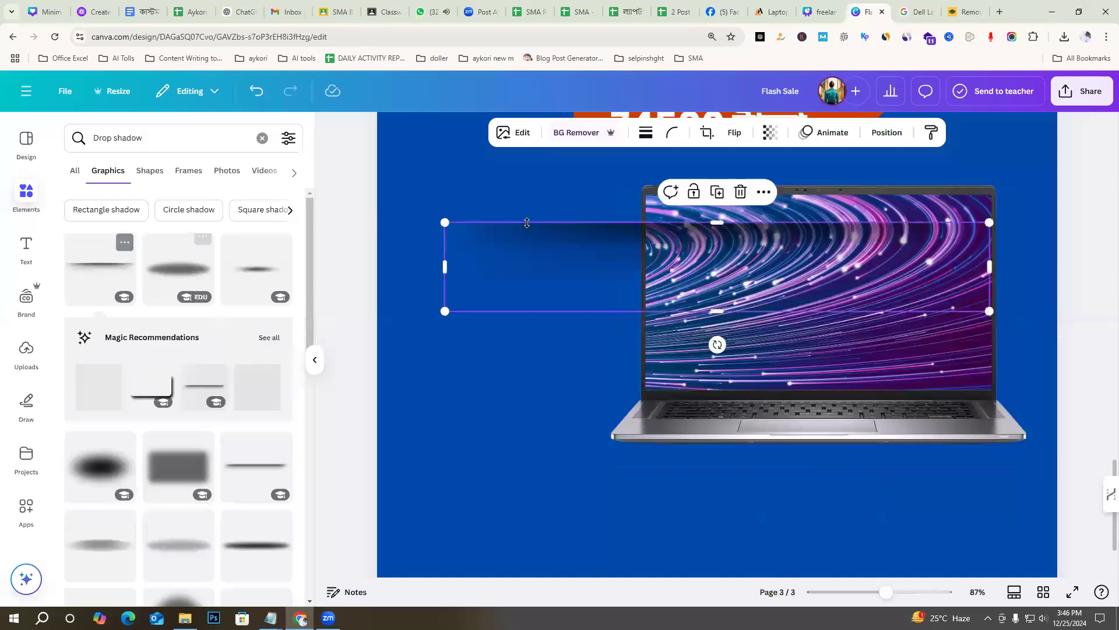
left_click_drag(572, 245, 652, 456)
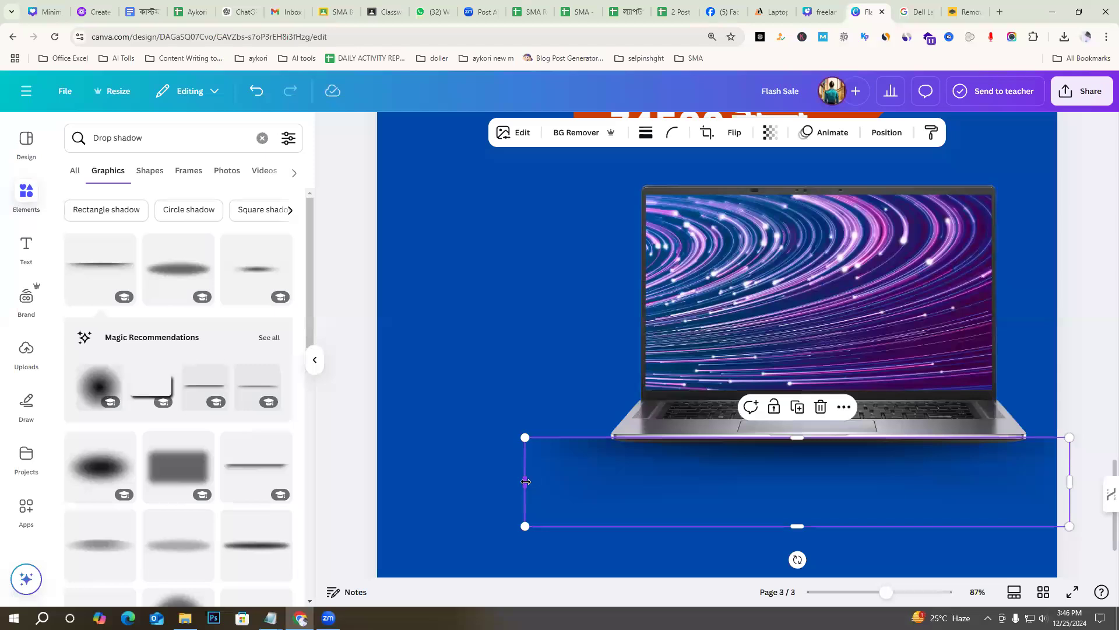
left_click_drag(1031, 518, 924, 502)
left_click_drag(702, 466, 785, 456)
left_click(504, 375)
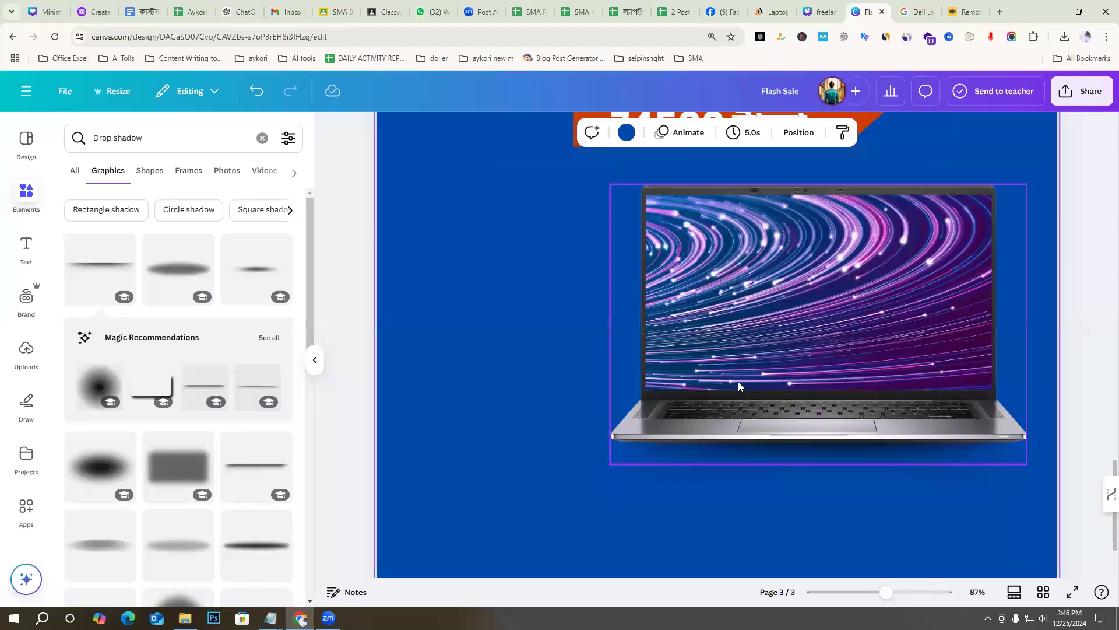
Shift the drop shadow slightly lower so it sits just beneath the laptop's front edge
left_click(858, 452)
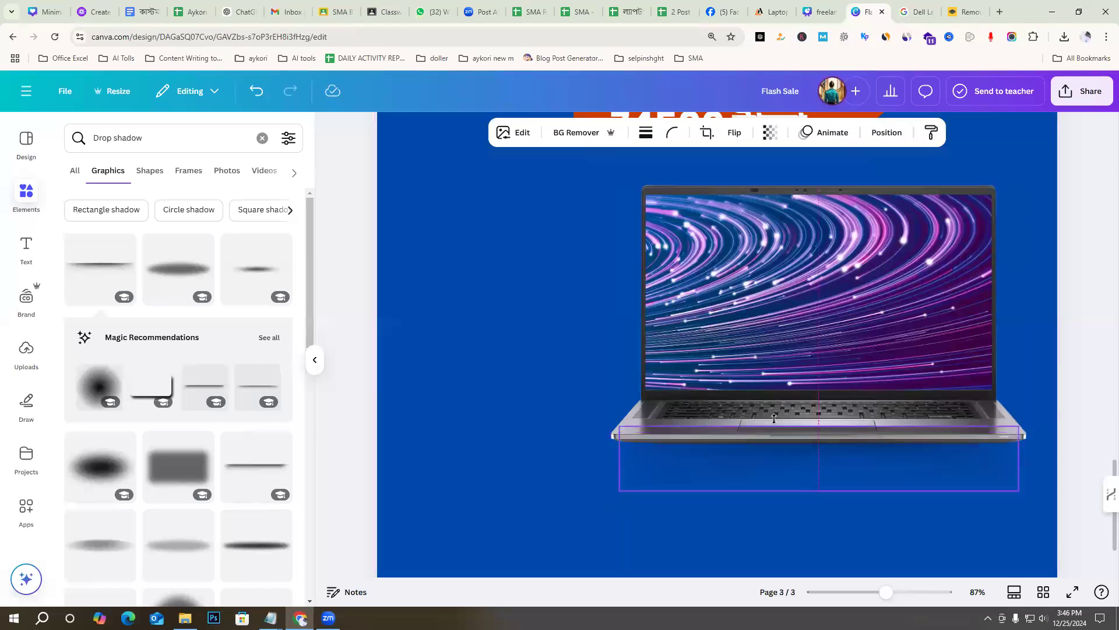
left_click(540, 354)
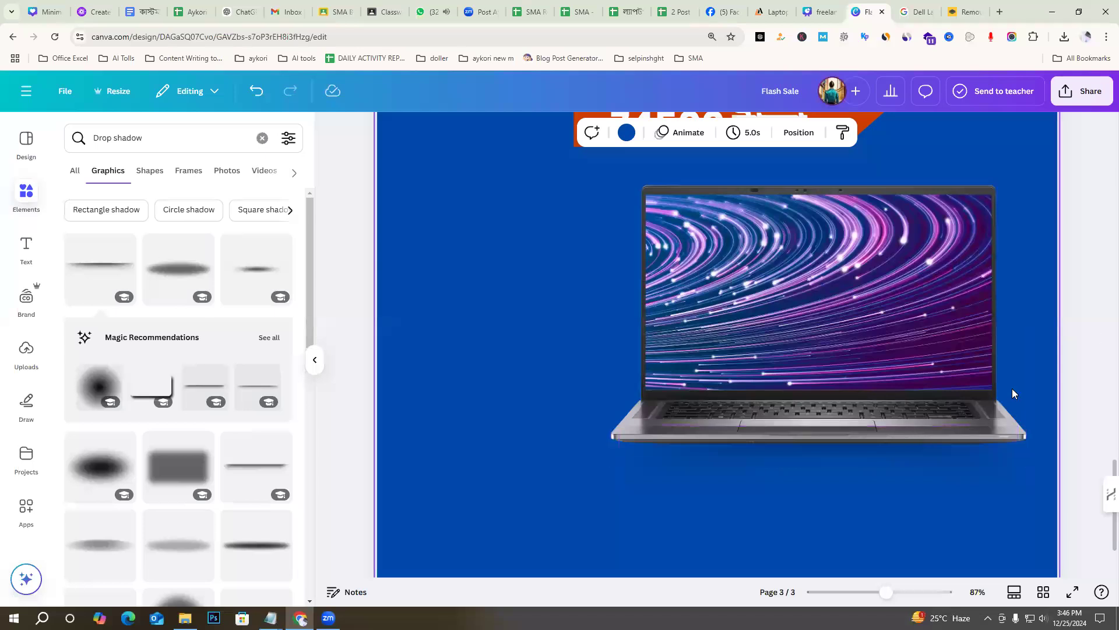
left_click_drag(830, 434, 825, 442)
left_click(557, 355)
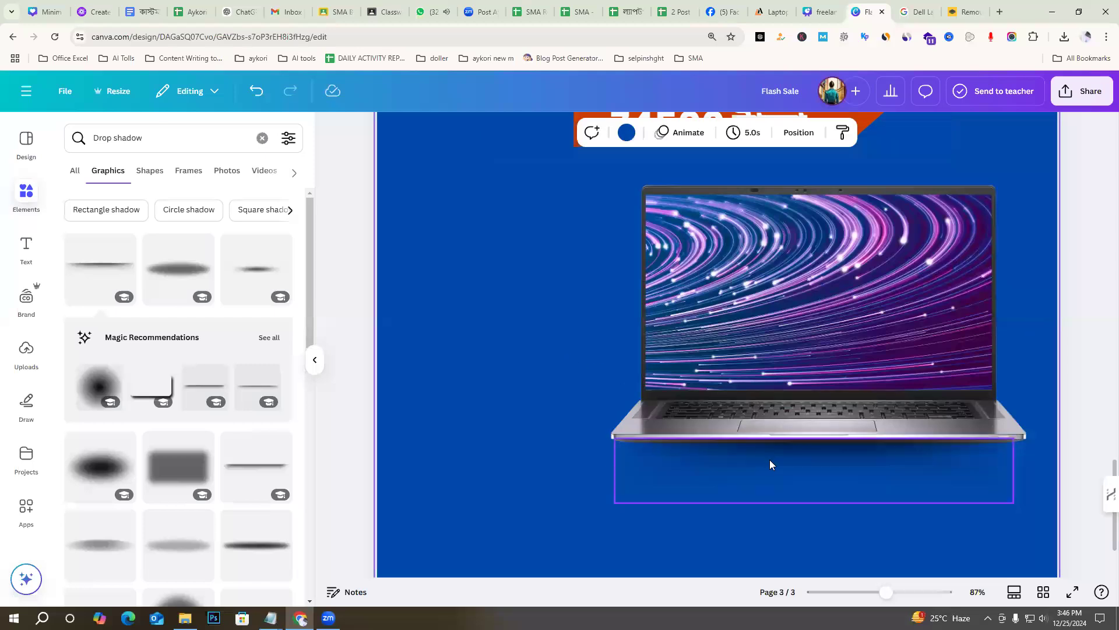
Send the drop shadow one layer backward so it lies behind the laptop image
left_click(764, 466)
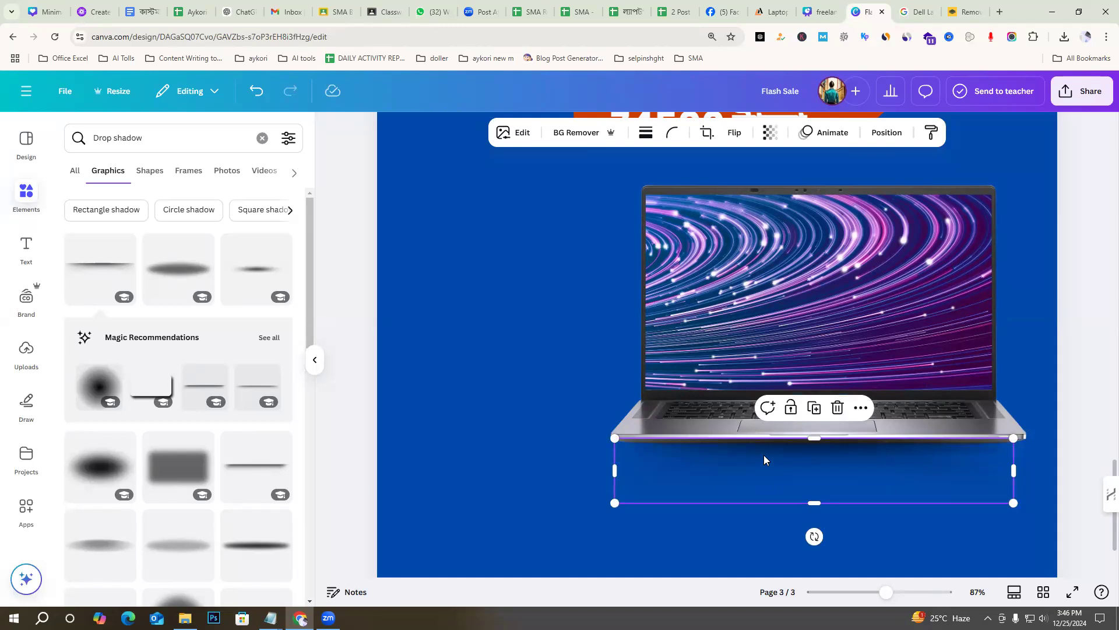
right_click(890, 137)
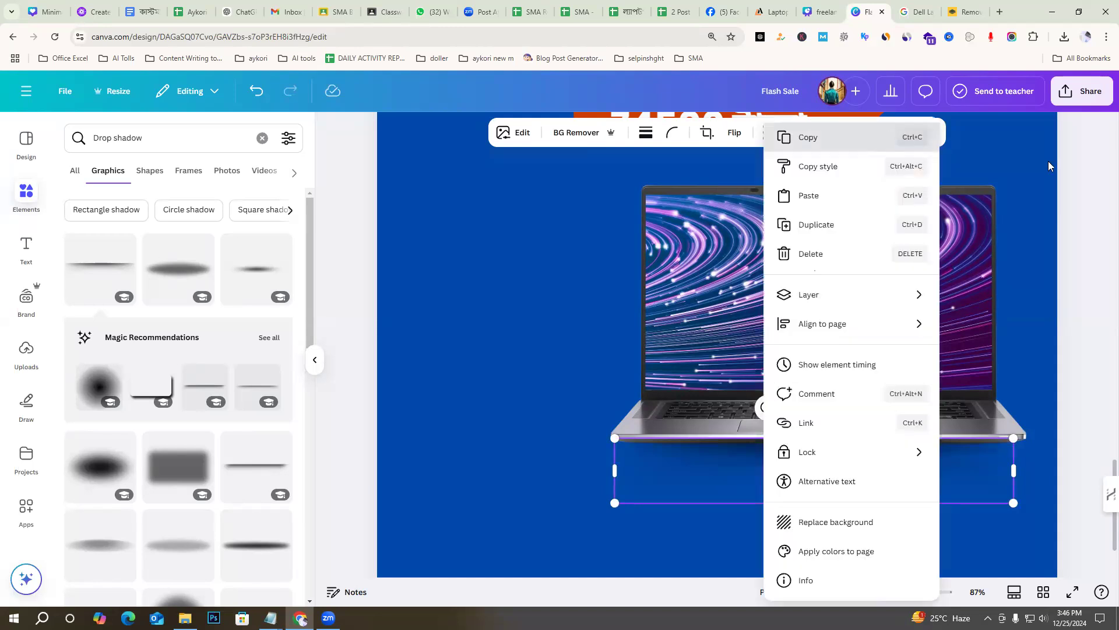
left_click(1081, 200)
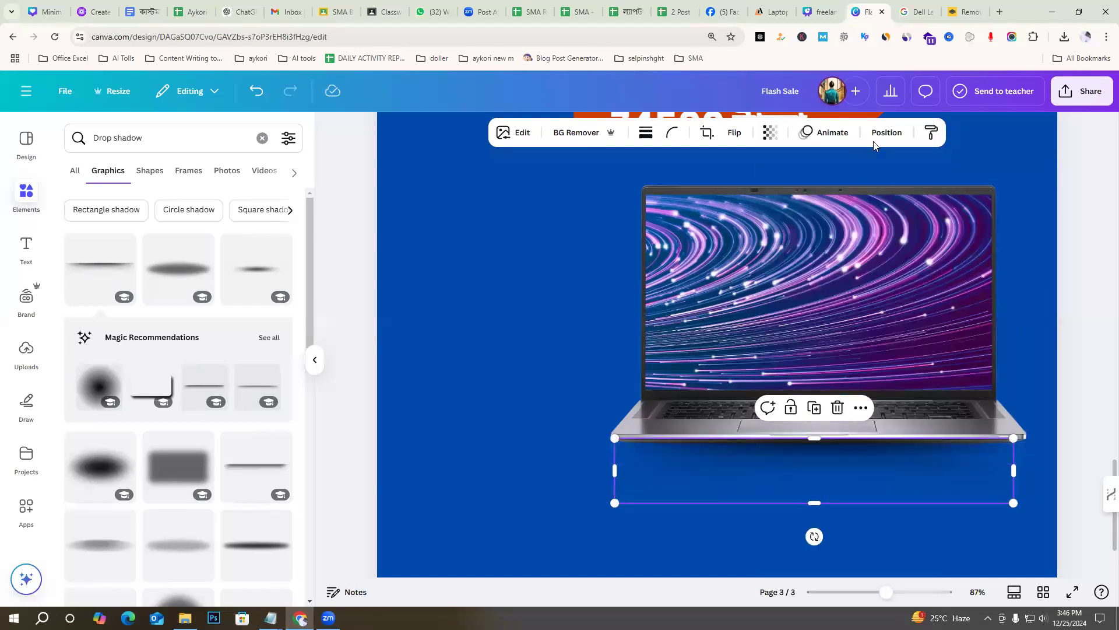
left_click(884, 133)
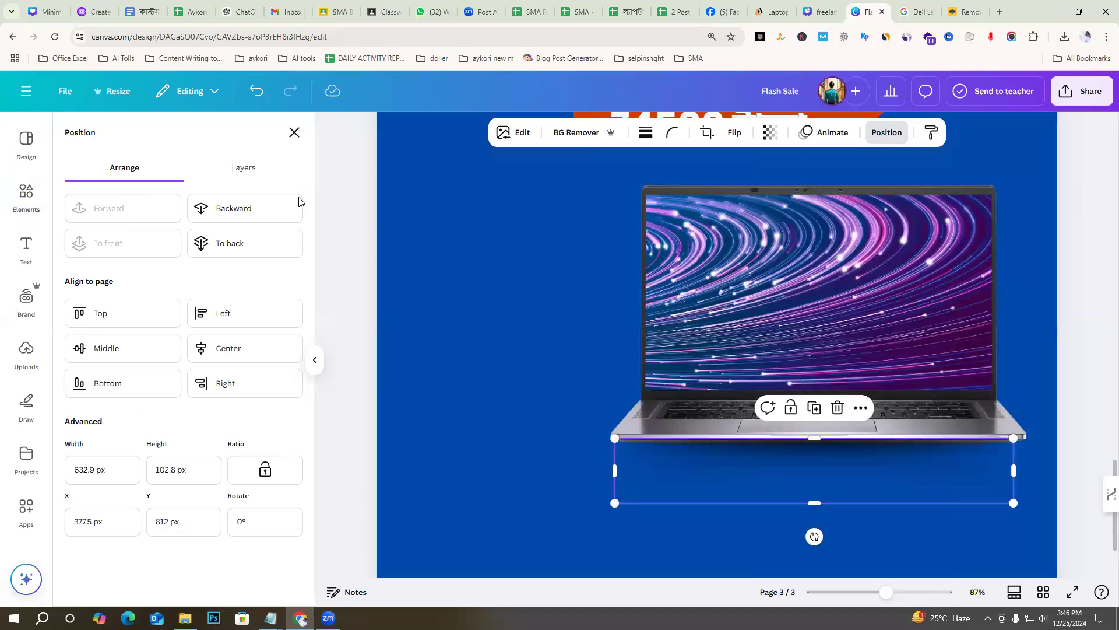
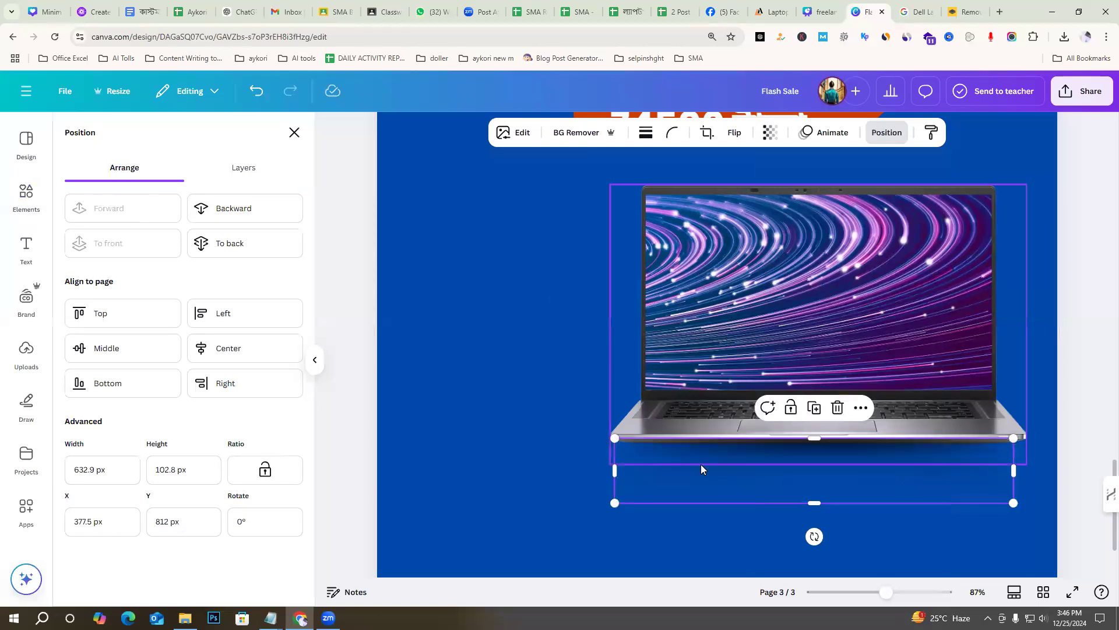
left_click(238, 212)
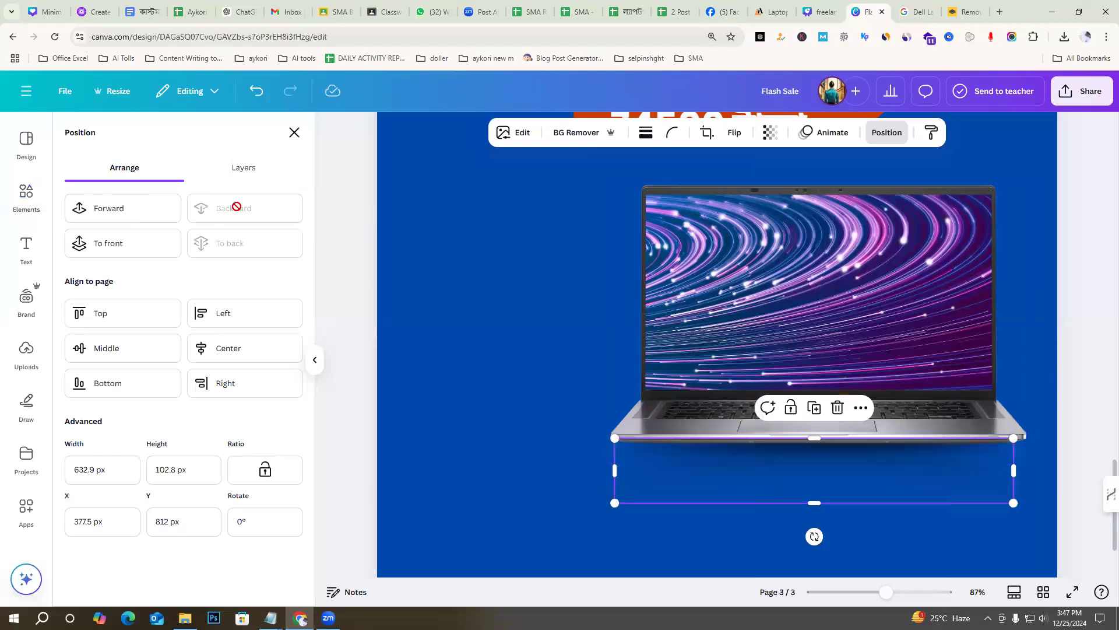
left_click(444, 269)
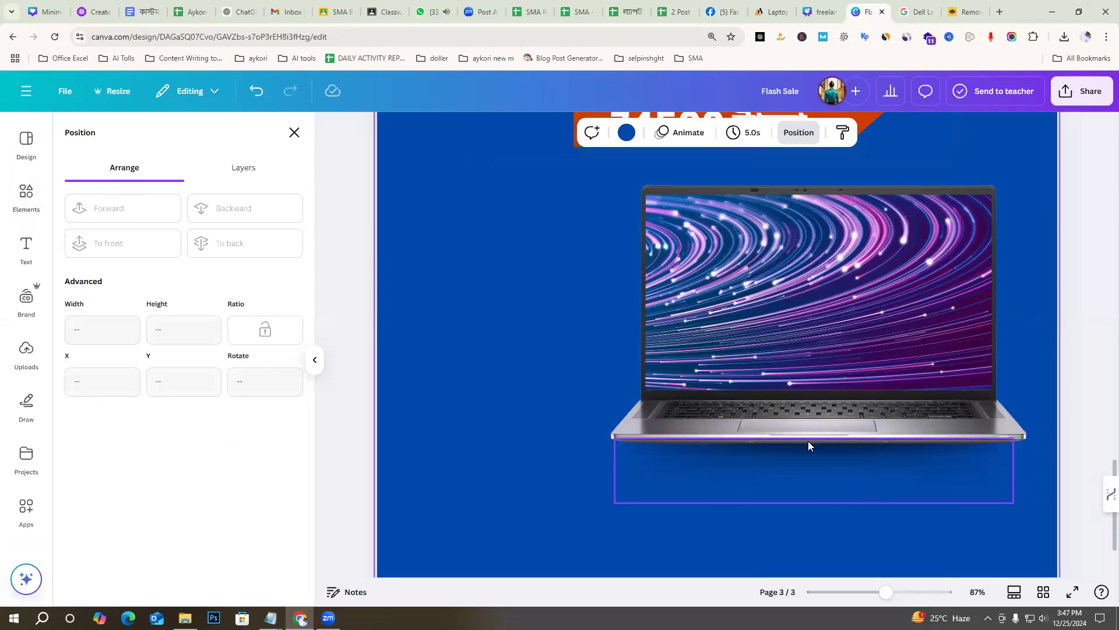
Group the laptop image with its drop shadow and move the group slightly up towards the price banner
scroll(497, 329, "down", 5)
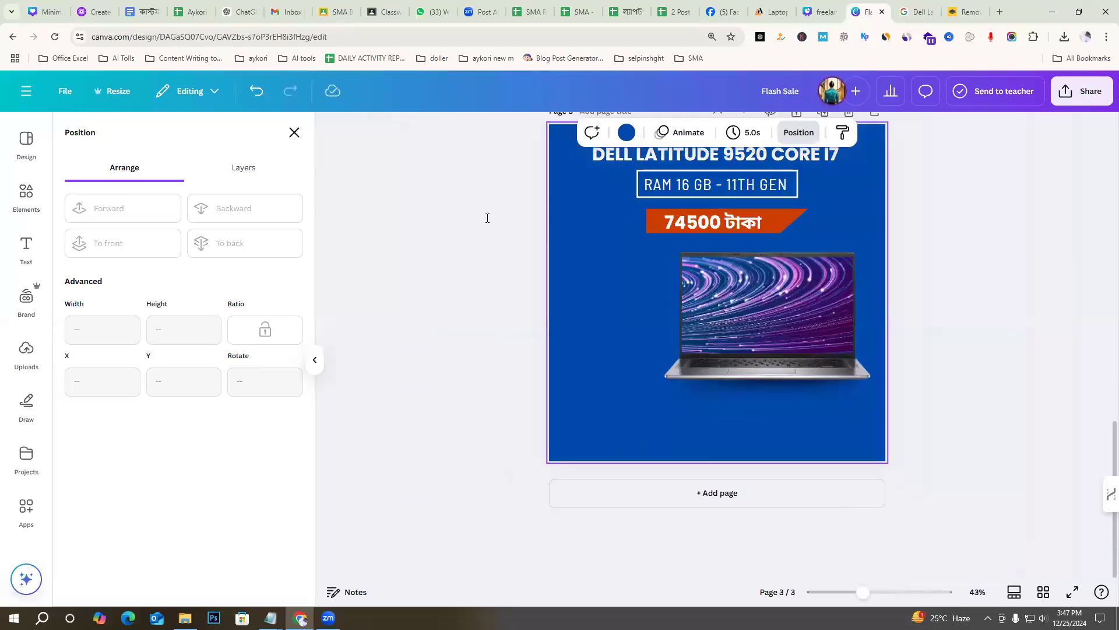
left_click(690, 386)
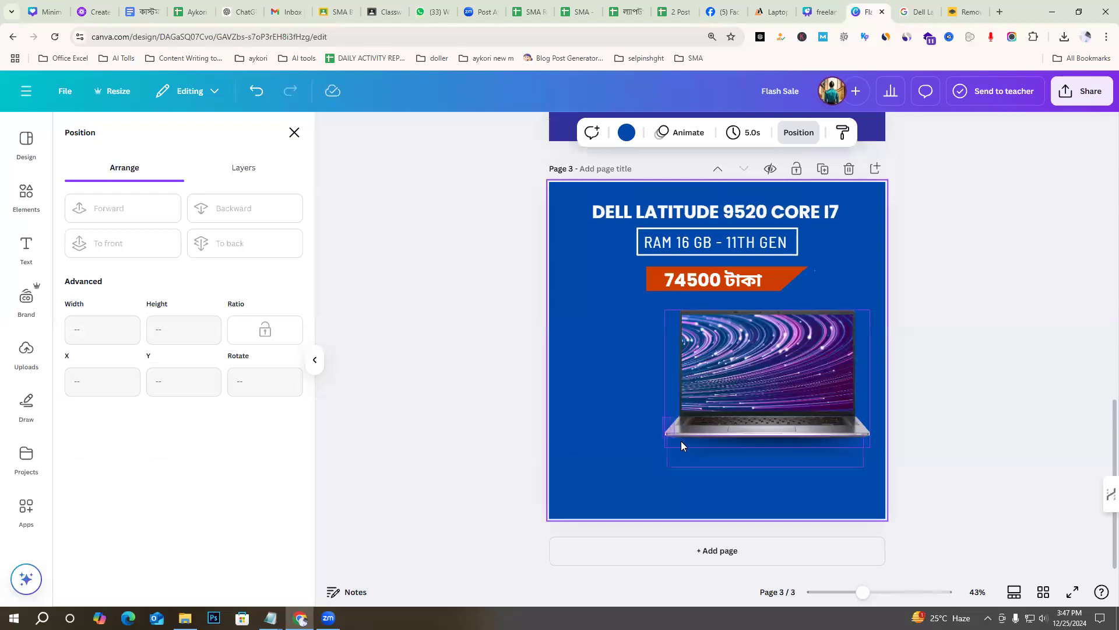
left_click(904, 451)
left_click(803, 448)
left_click(1028, 391)
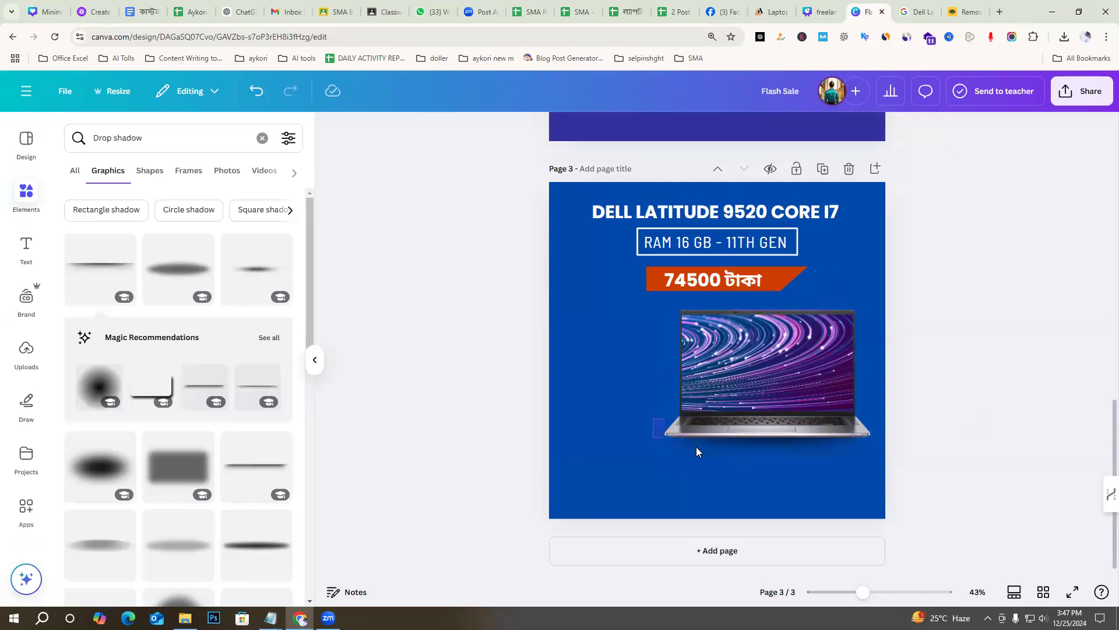
left_click(706, 430)
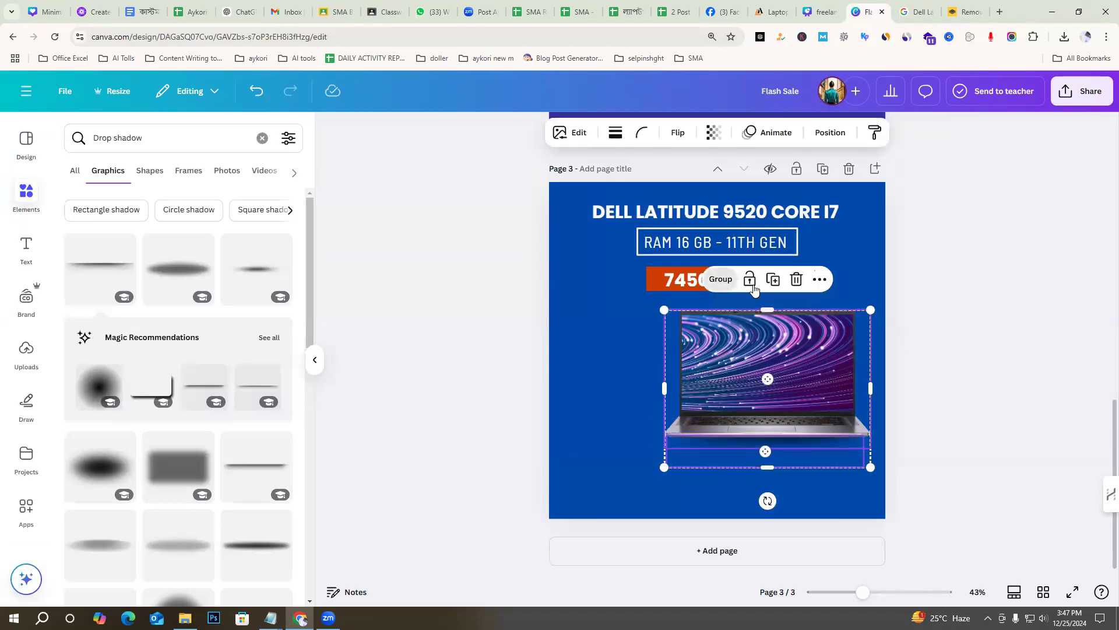
left_click(960, 401)
left_click(753, 391)
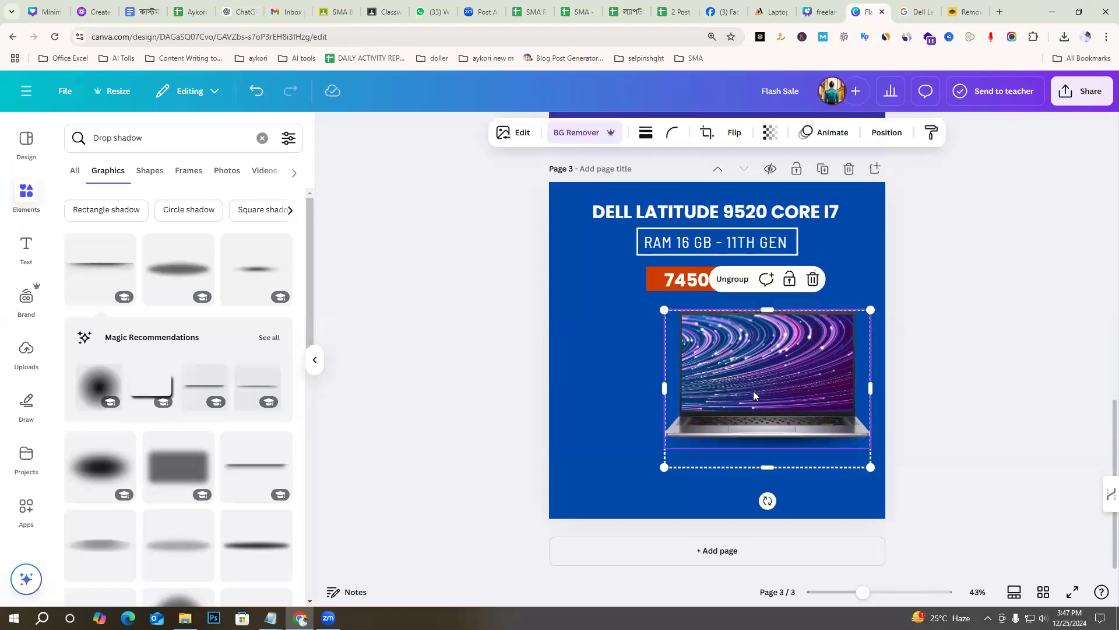
left_click_drag(753, 393, 756, 386)
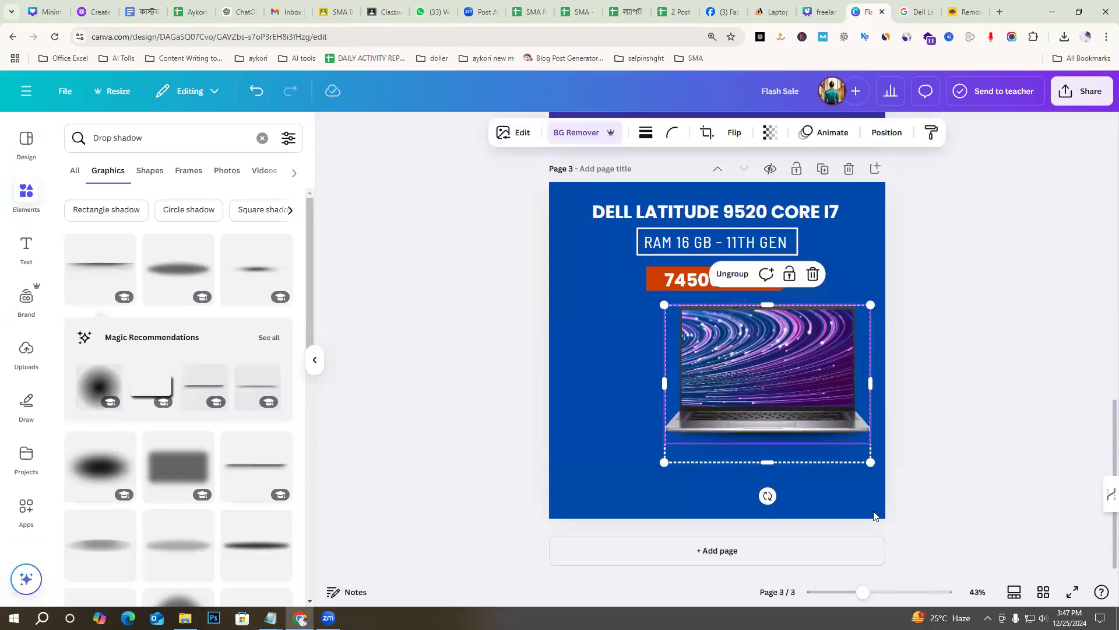
Switch to the Notepad notes and insert a dotted separator line between the price line and the memory line
key("alt+Tab")
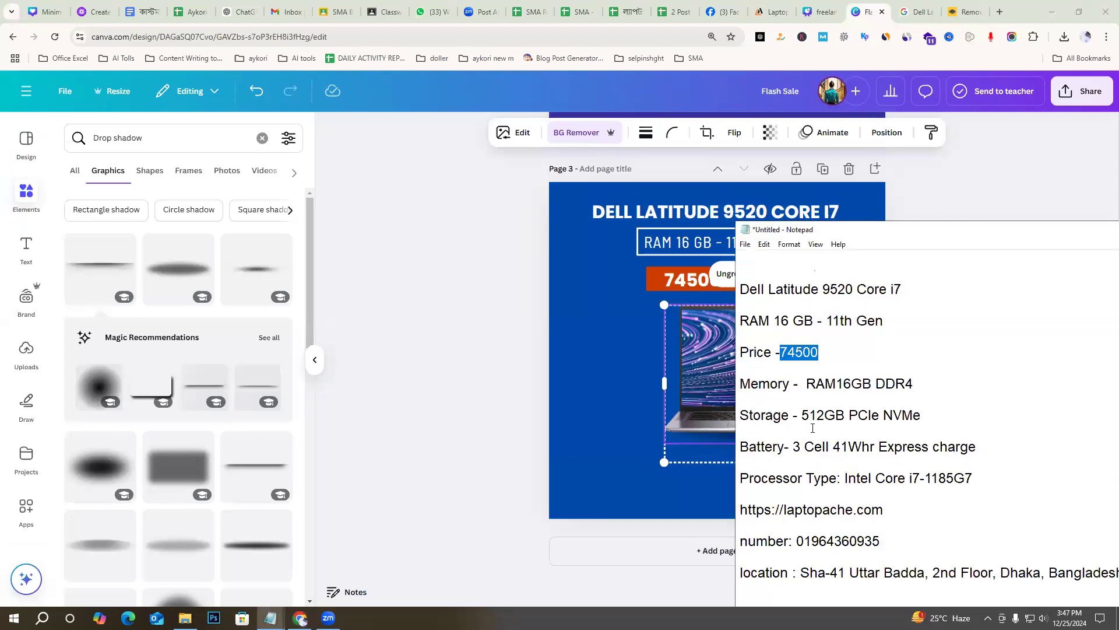
left_click_drag(810, 230, 794, 150)
left_click_drag(725, 304, 787, 320)
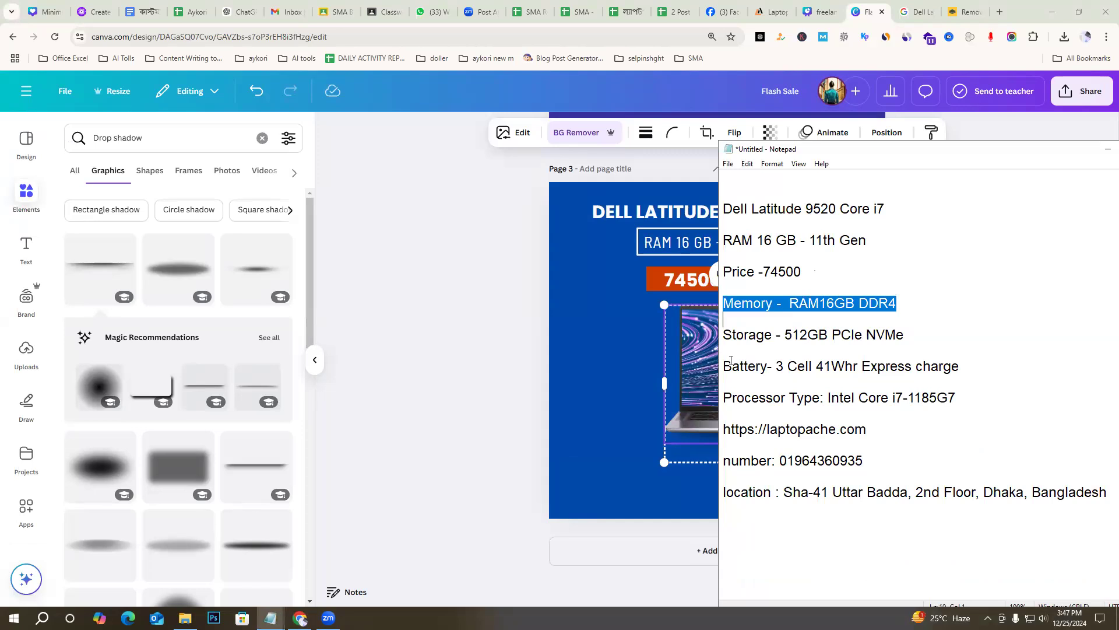
left_click_drag(826, 431, 870, 435)
left_click_drag(904, 504, 718, 464)
left_click(944, 349)
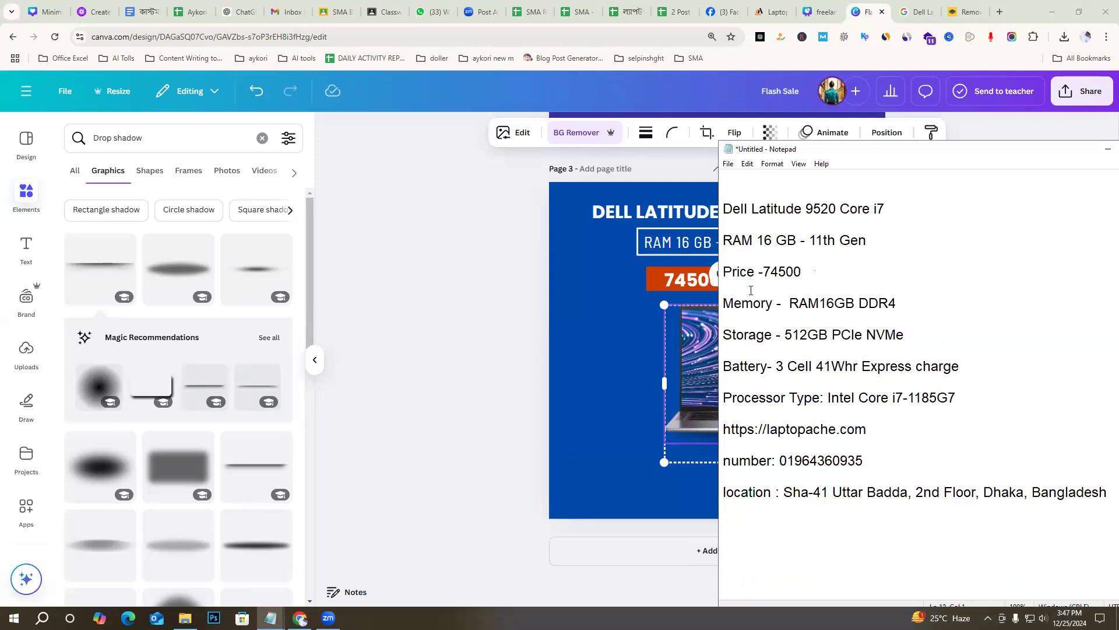
key("Return")
key("Return")
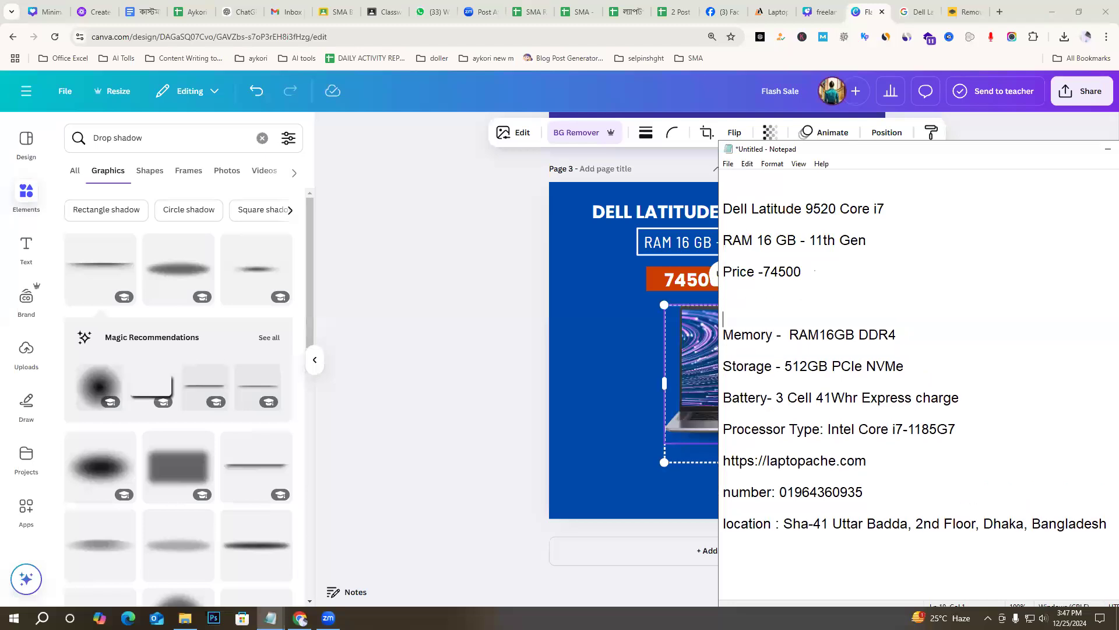
key("BackSpace")
key("BackSpace")
key("Return")
key("Return")
key("Return")
key("Return")
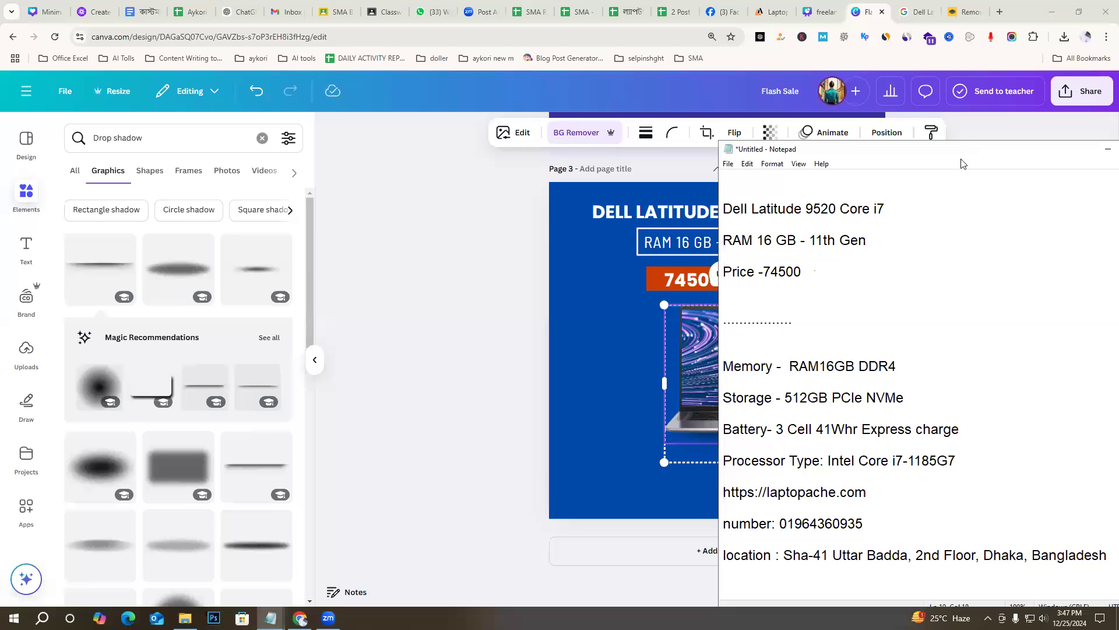
left_click_drag(954, 159, 924, 107)
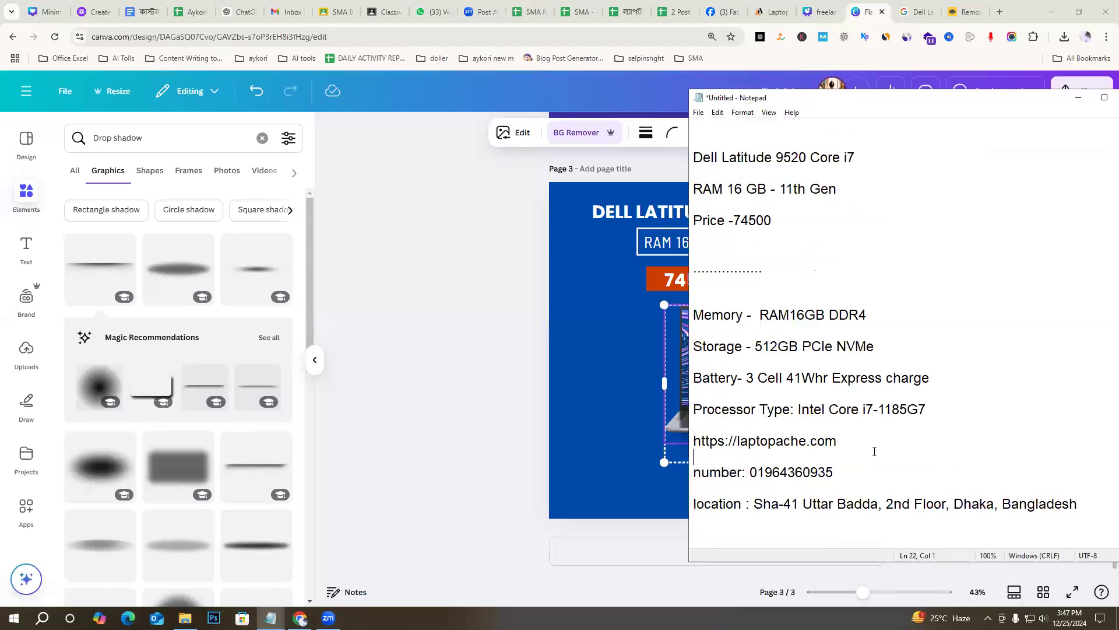
Select the word "Memory" in the notes' specification list and switch back to the Canva design
left_click_drag(745, 313, 695, 318)
left_click(827, 318)
double_click(737, 315)
left_click(740, 366)
left_click_drag(736, 315, 691, 318)
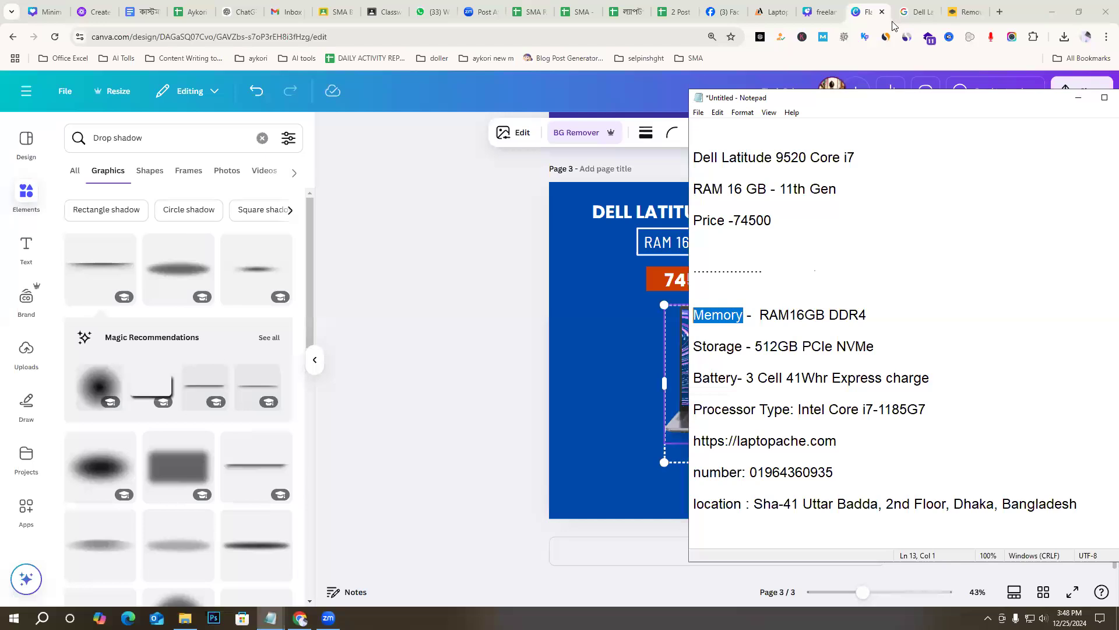
left_click(872, 24)
left_click(389, 280)
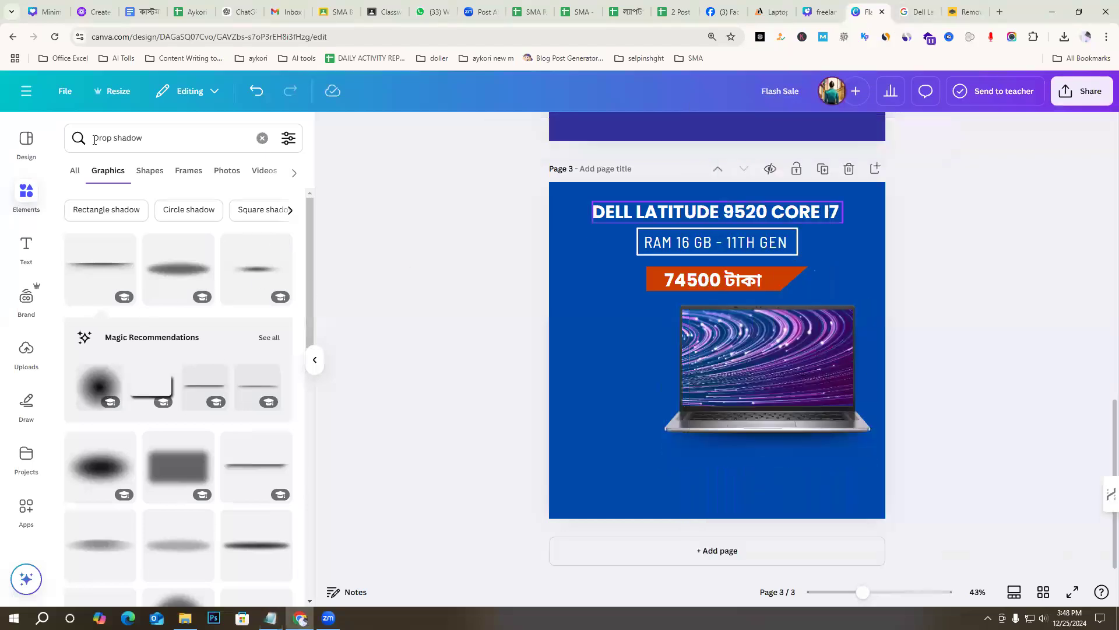
Replace the elements search term with "Memory icon" and search the graphics for it
left_click(22, 200)
left_click_drag(164, 143, 61, 152)
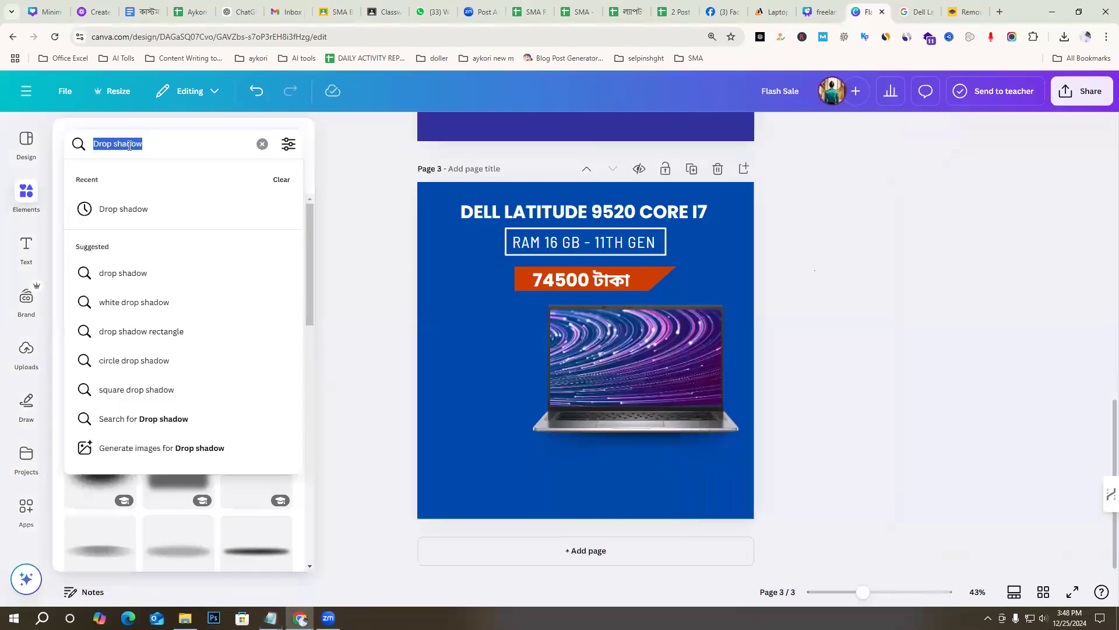
left_click(355, 245)
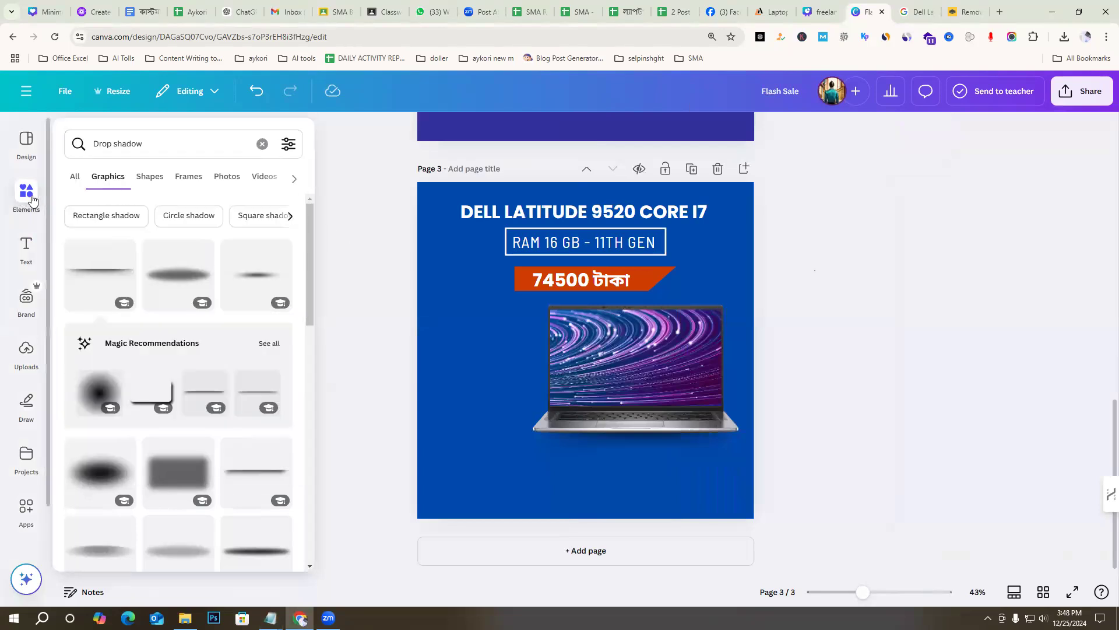
left_click(37, 192)
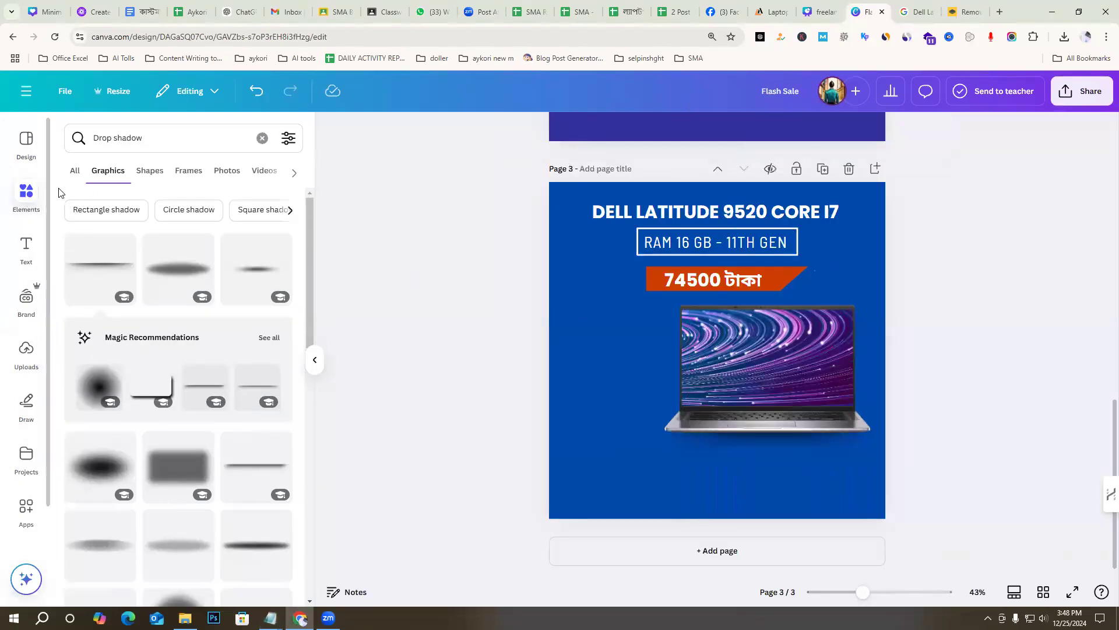
left_click(23, 198)
left_click(157, 144)
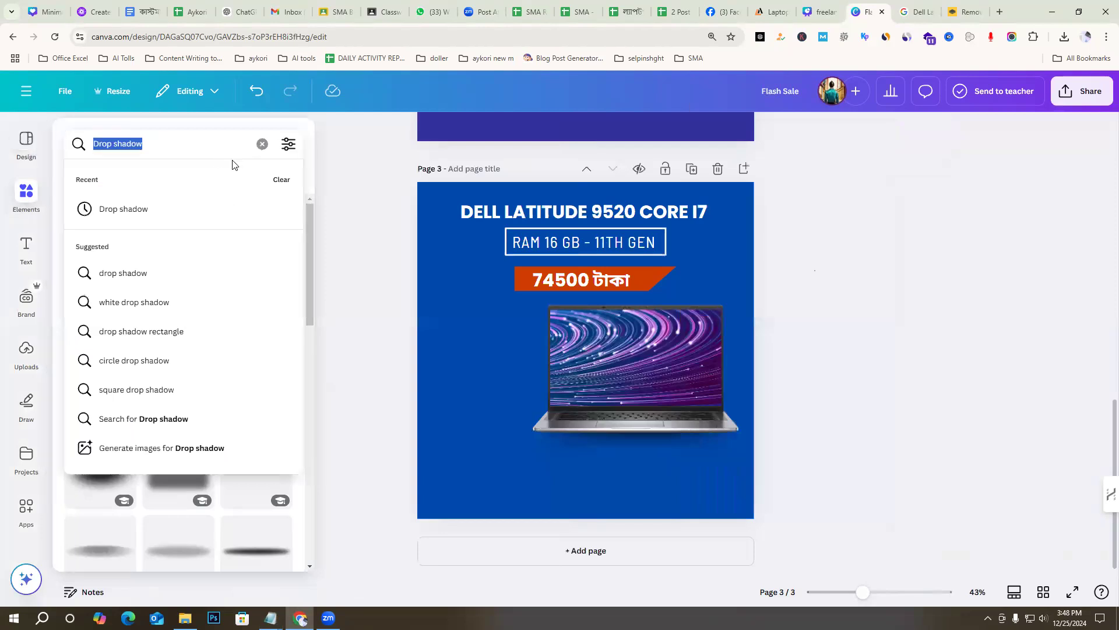
type("Memory i")
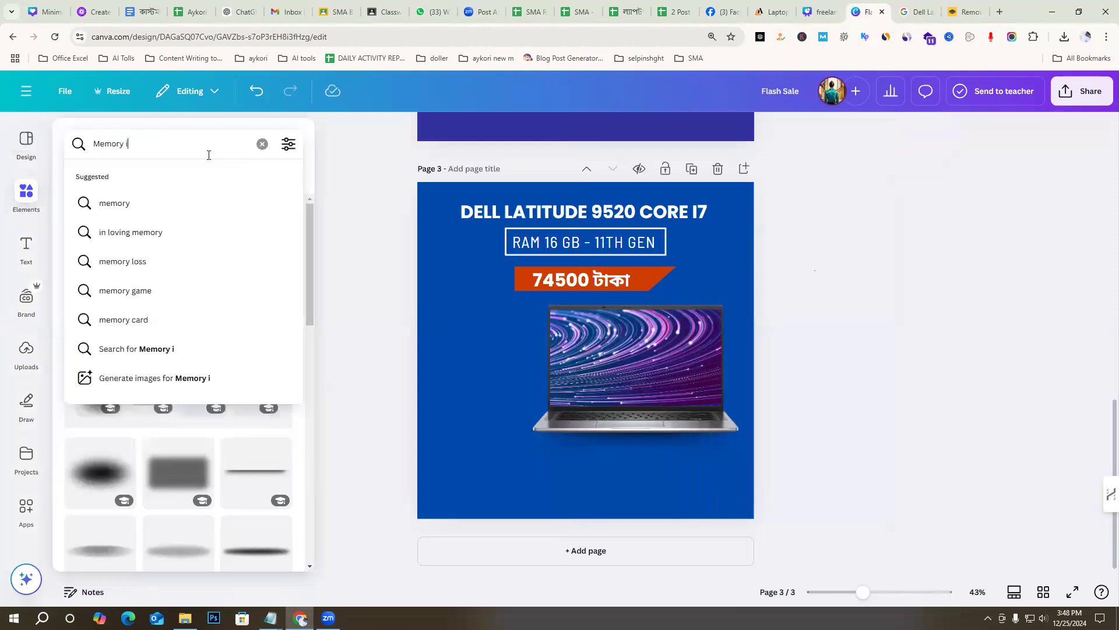
type("cor")
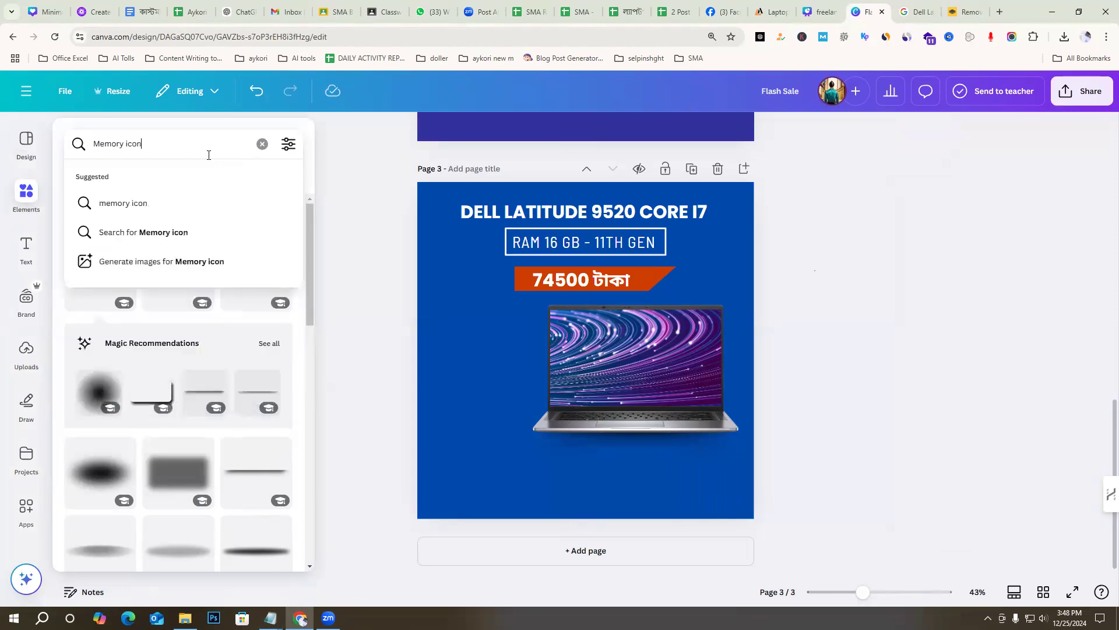
key("Return")
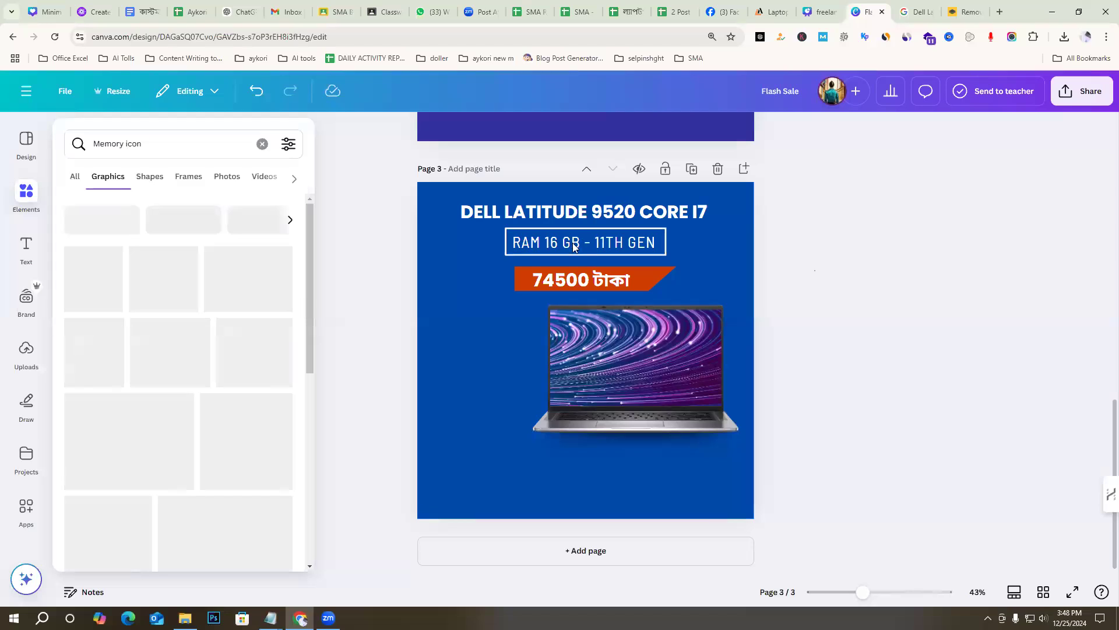
Browse the "Memory icon" graphics, add the outlined memory card icon to page 3, and place it beside the laptop
left_click(29, 198)
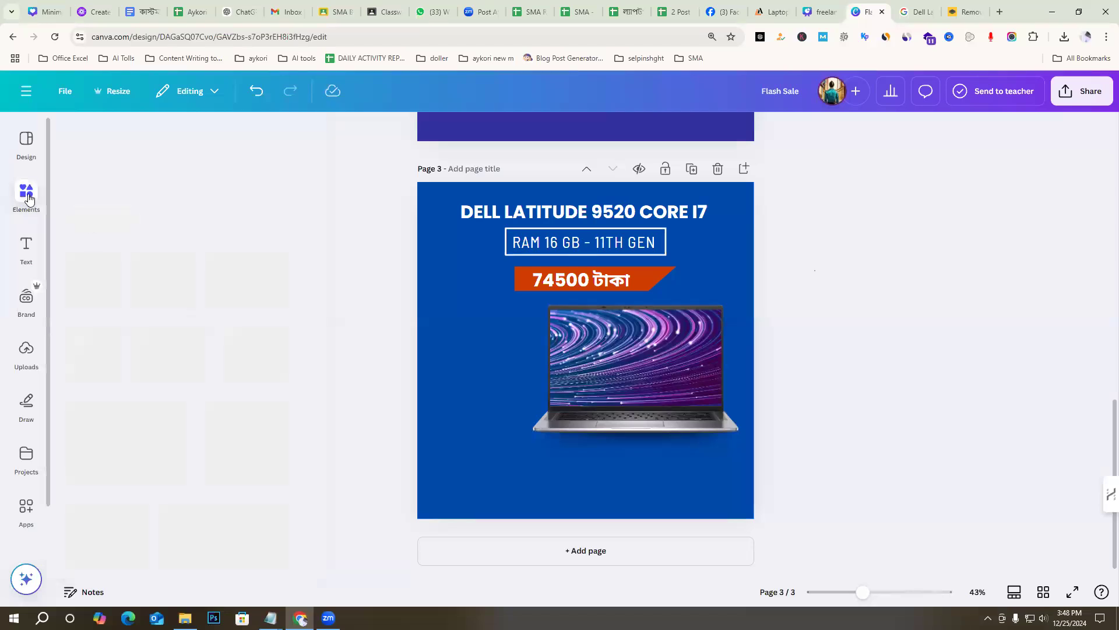
scroll(223, 470, "down", 3)
scroll(225, 475, "up", 3)
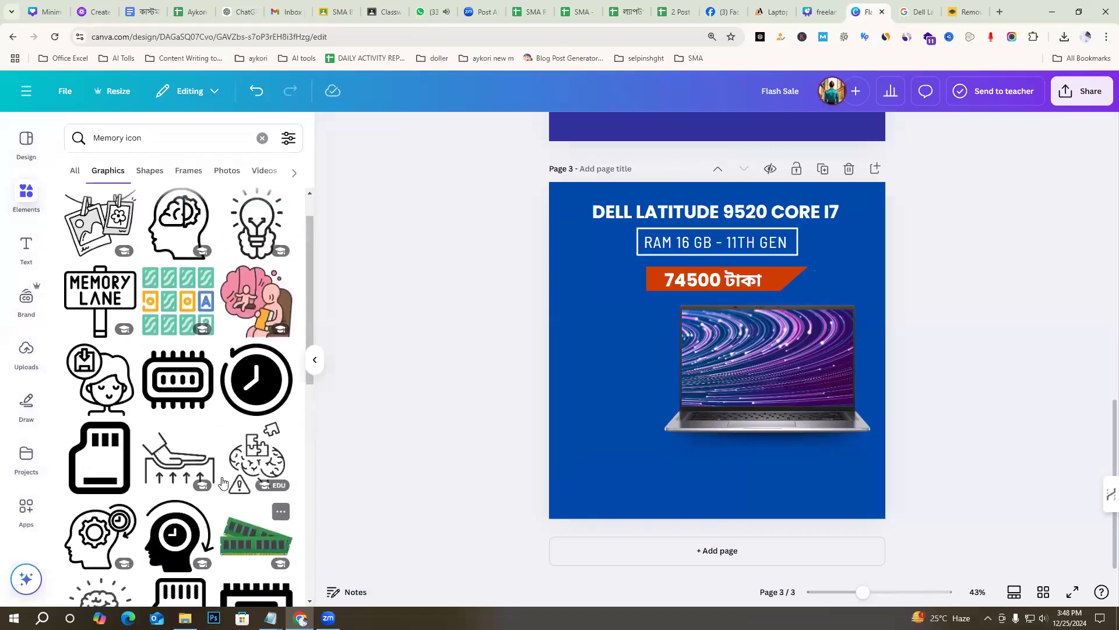
scroll(239, 495, "down", 5)
scroll(175, 449, "down", 4)
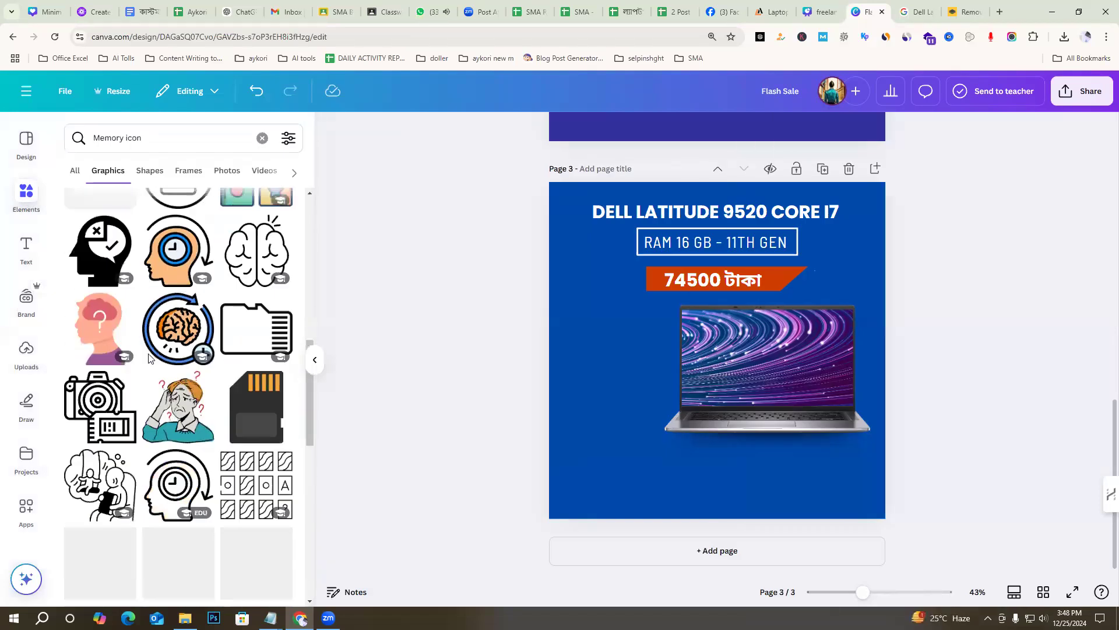
scroll(172, 445, "up", 10)
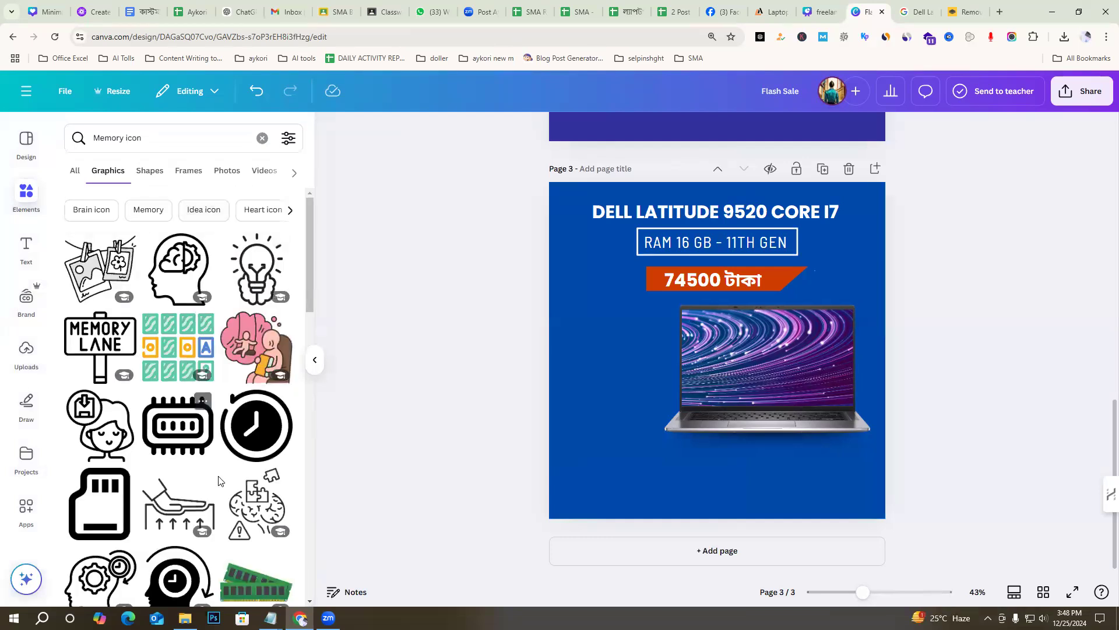
scroll(183, 488, "down", 4)
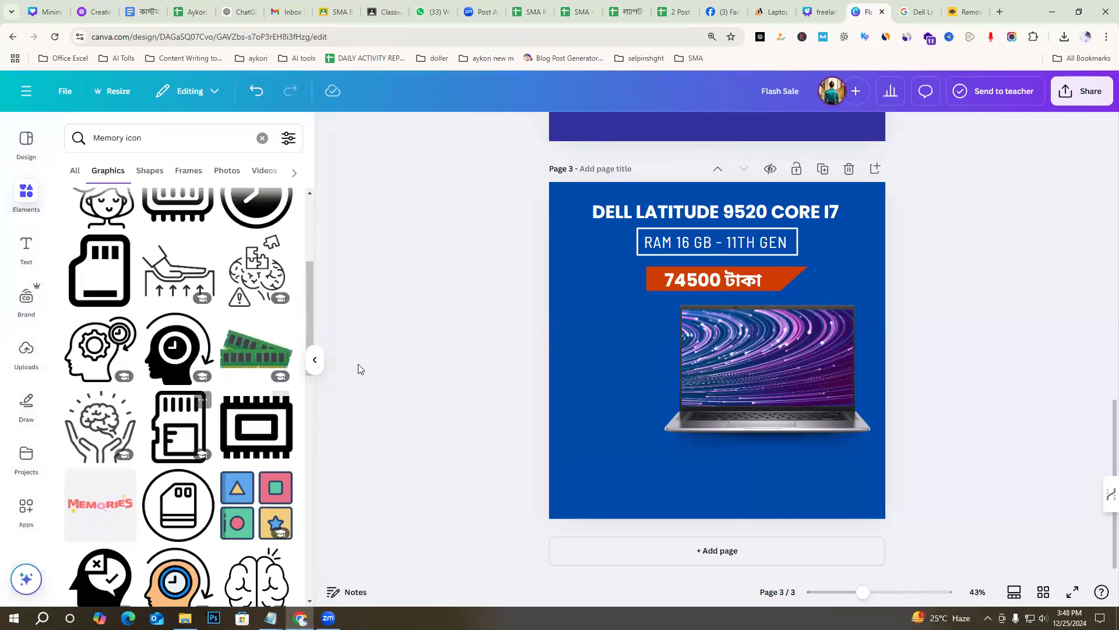
left_click(178, 427)
left_click_drag(759, 384, 659, 380)
Shrink the laptop group to about 554 × 424 and move it against the page's right edge
left_click(835, 427)
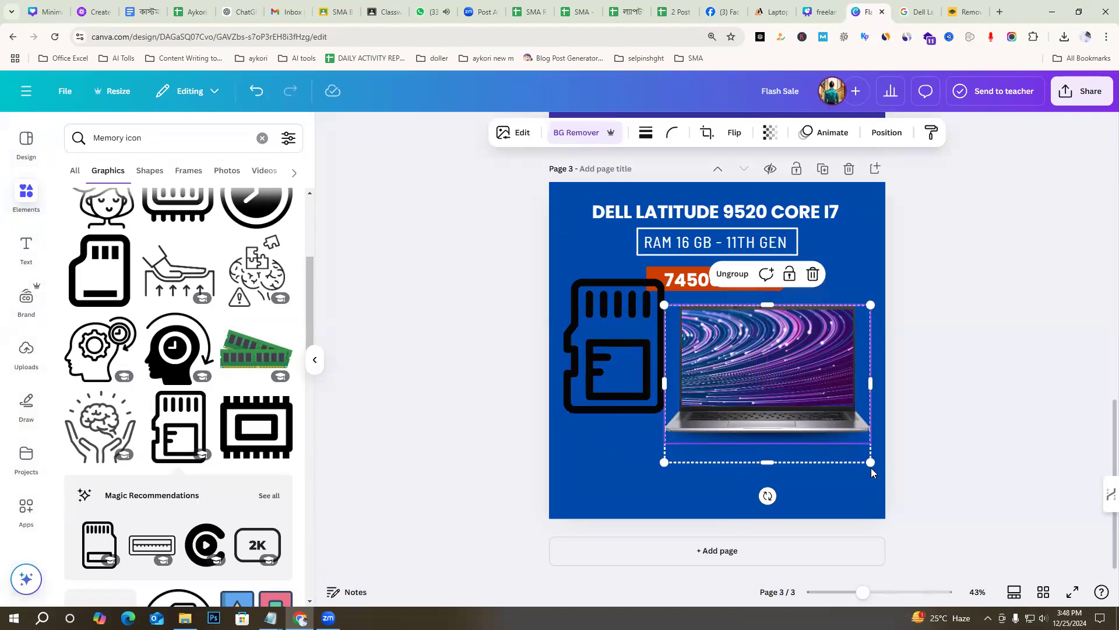
left_click_drag(852, 447, 834, 428)
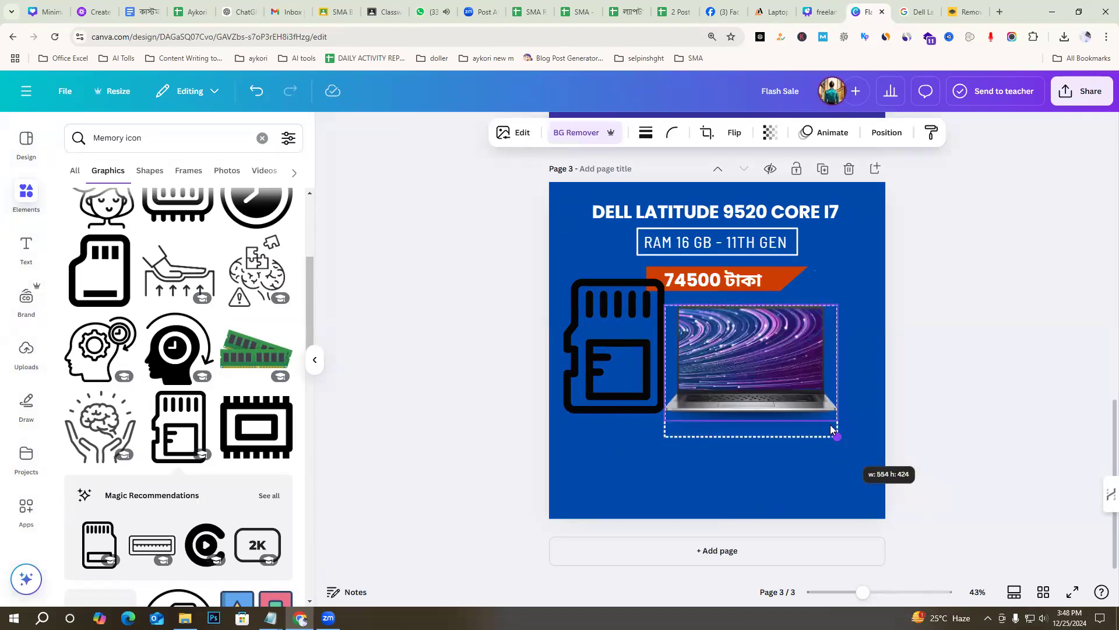
left_click_drag(750, 344, 798, 356)
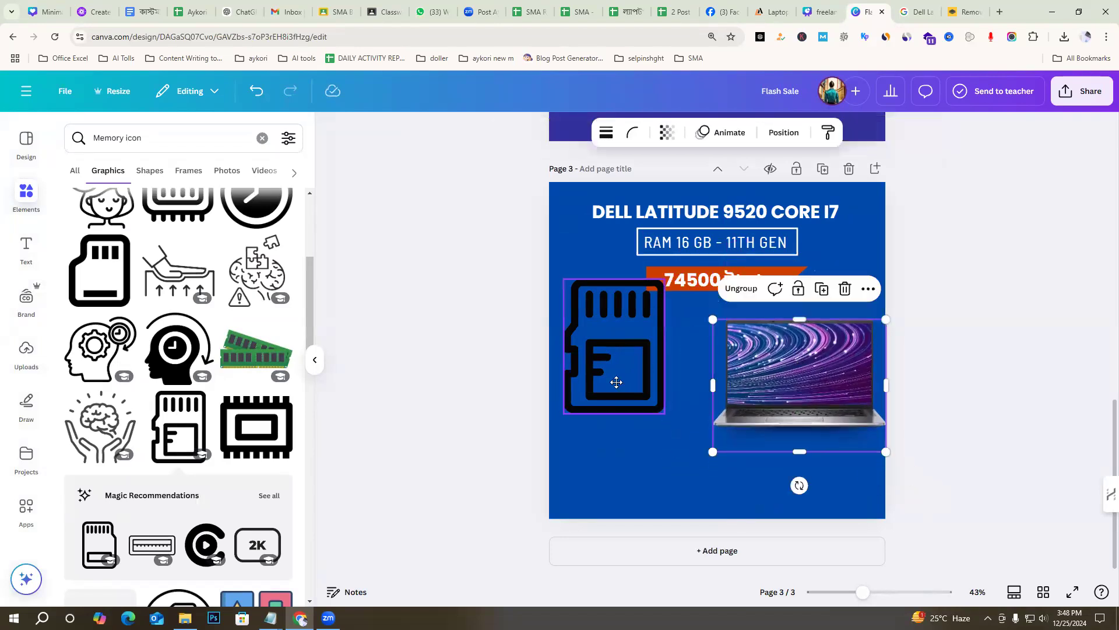
Scale the memory card icon down to a small bullet size and place it near the page's left edge, below the price banner
left_click_drag(616, 384, 624, 416)
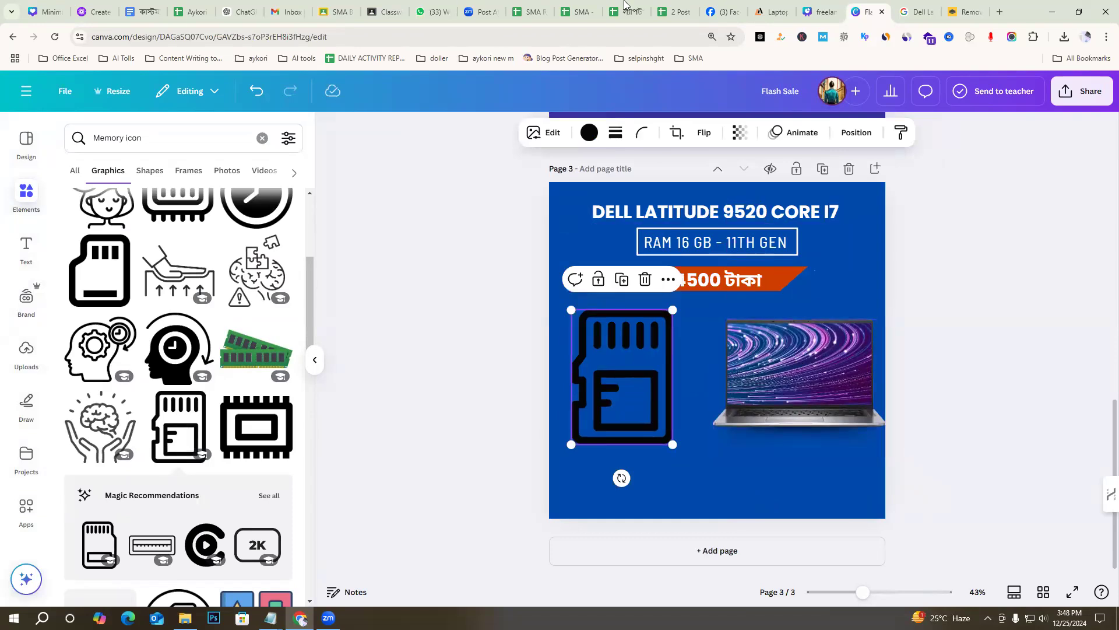
left_click_drag(655, 406, 590, 324)
left_click_drag(863, 592, 874, 596)
left_click(624, 340)
left_click_drag(546, 328, 546, 354)
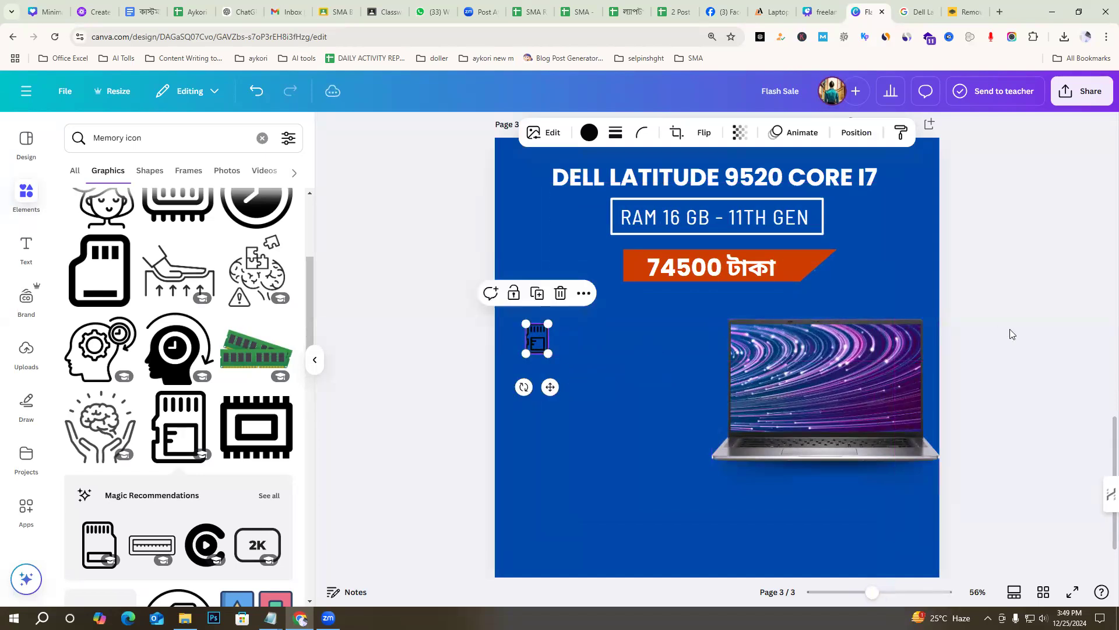
Recolor the memory card icon white
left_click(572, 368)
left_click(532, 341)
left_click(497, 350)
left_click(535, 341)
left_click(590, 133)
left_click(277, 283)
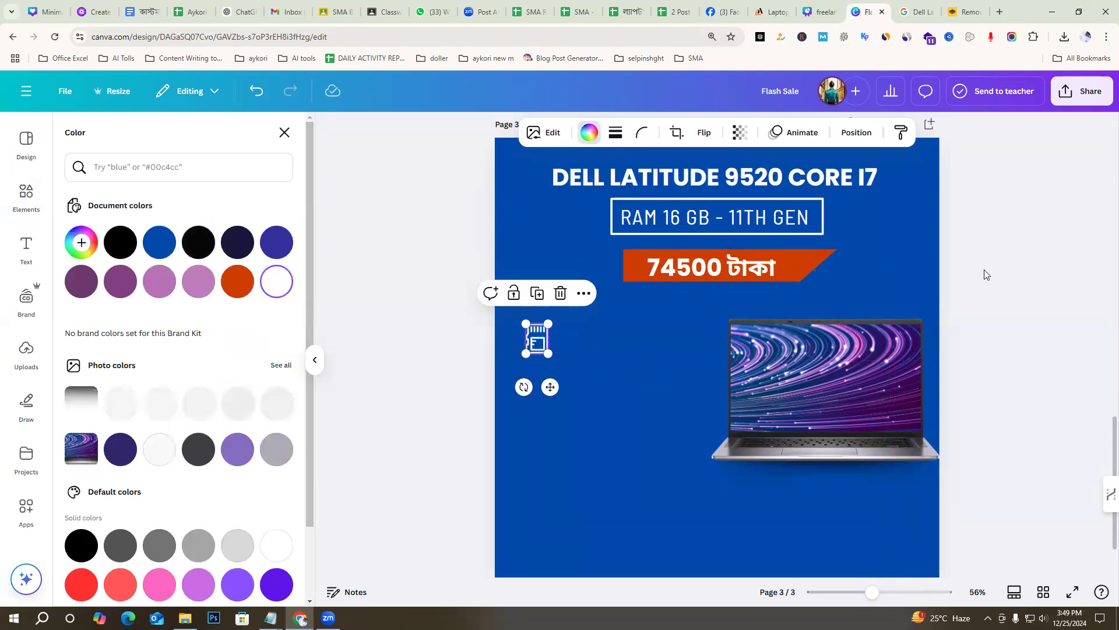
Shrink the white memory card icon slightly and adjust its position in the blank area left of the laptop
left_click(476, 385)
left_click_drag(531, 348, 527, 343)
left_click(468, 324)
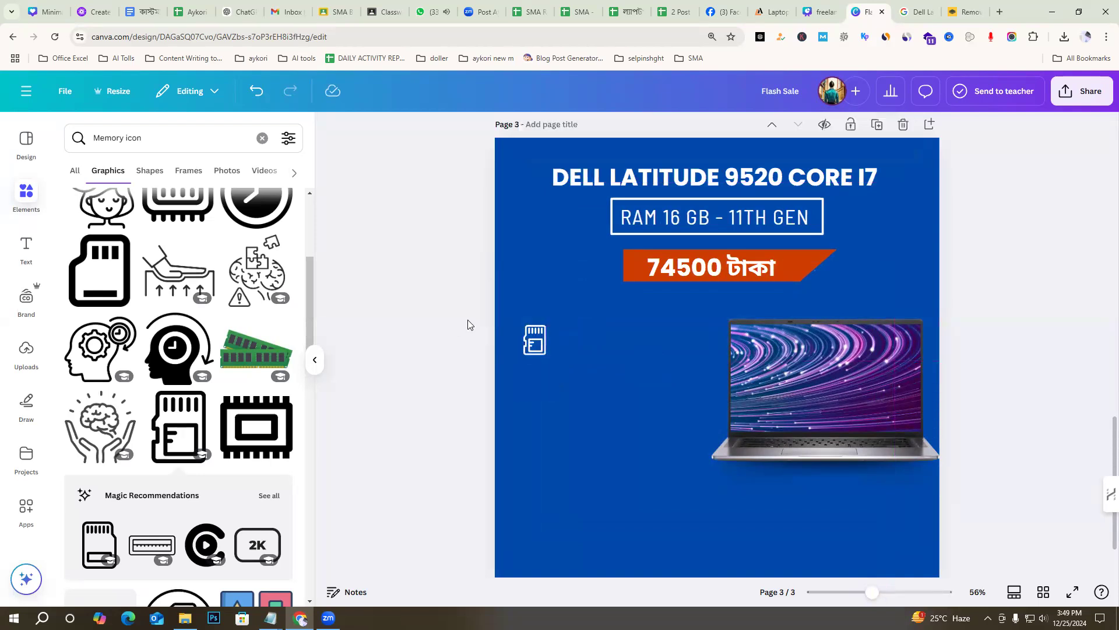
left_click(545, 344)
left_click_drag(538, 350, 535, 344)
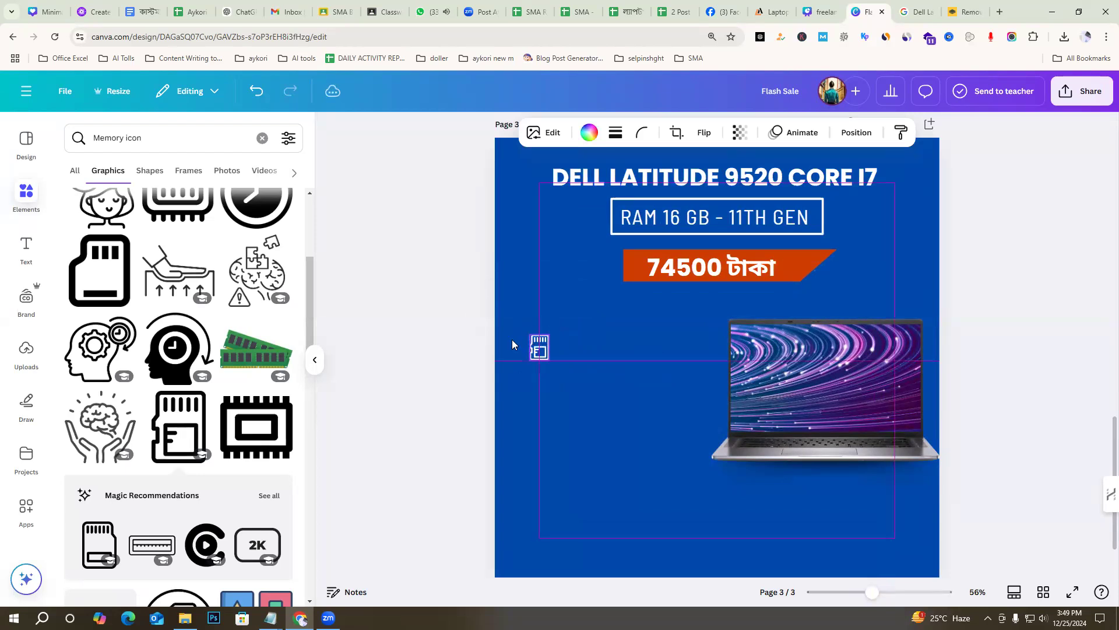
left_click(466, 324)
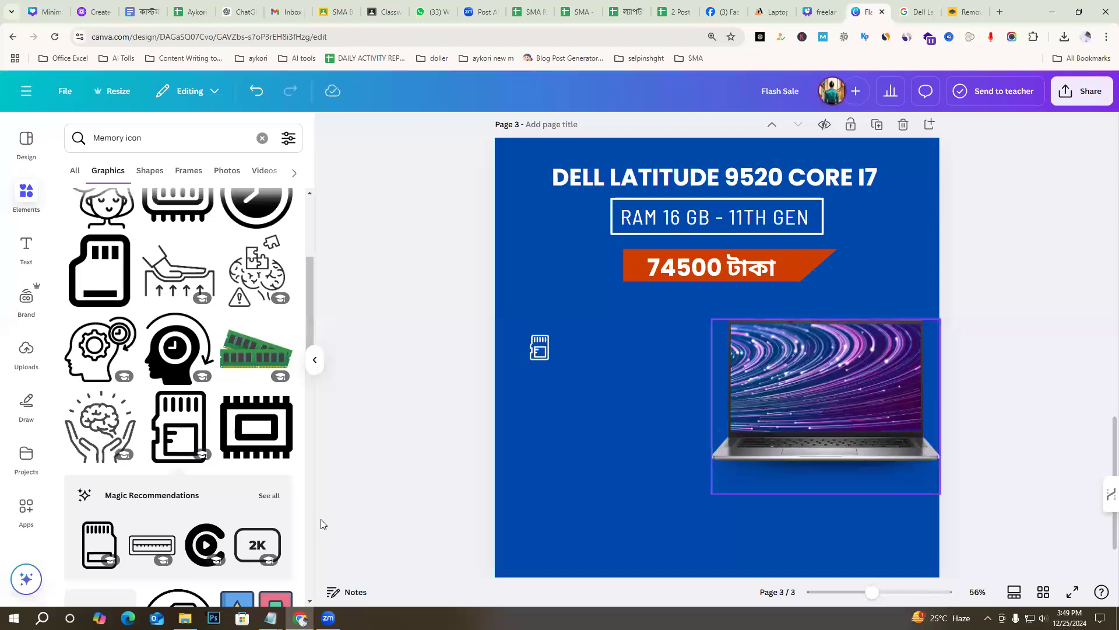
Copy the line "Memory - RAM16GB DDR4" from the Notepad notes and return to the Canva design
mouse_move(270, 617)
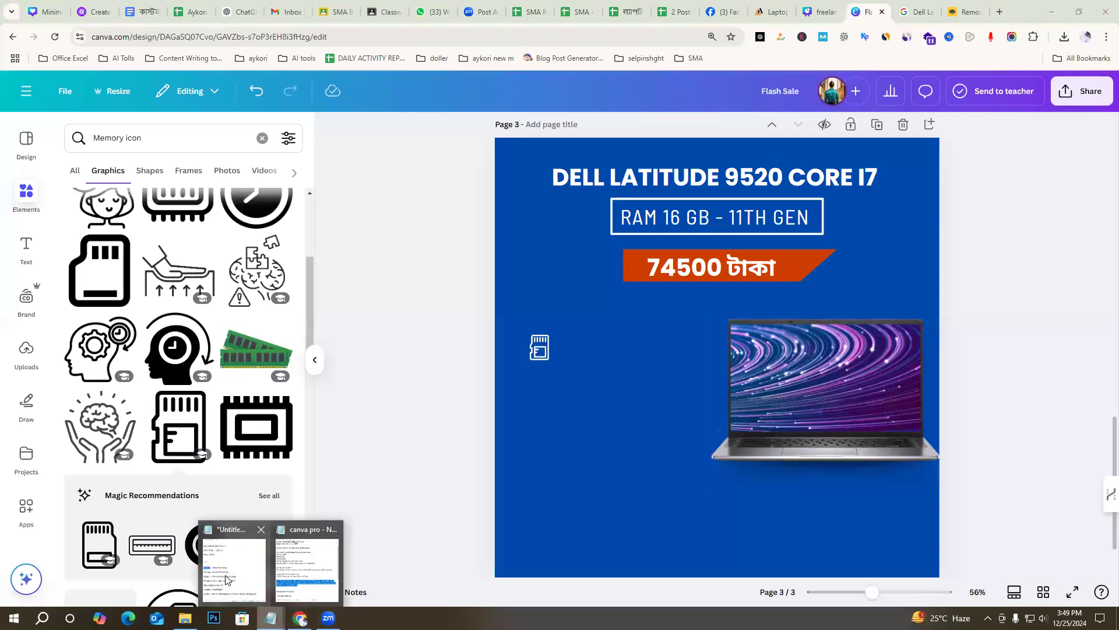
left_click_drag(760, 315, 685, 316)
key("ctrl+c")
left_click(867, 314)
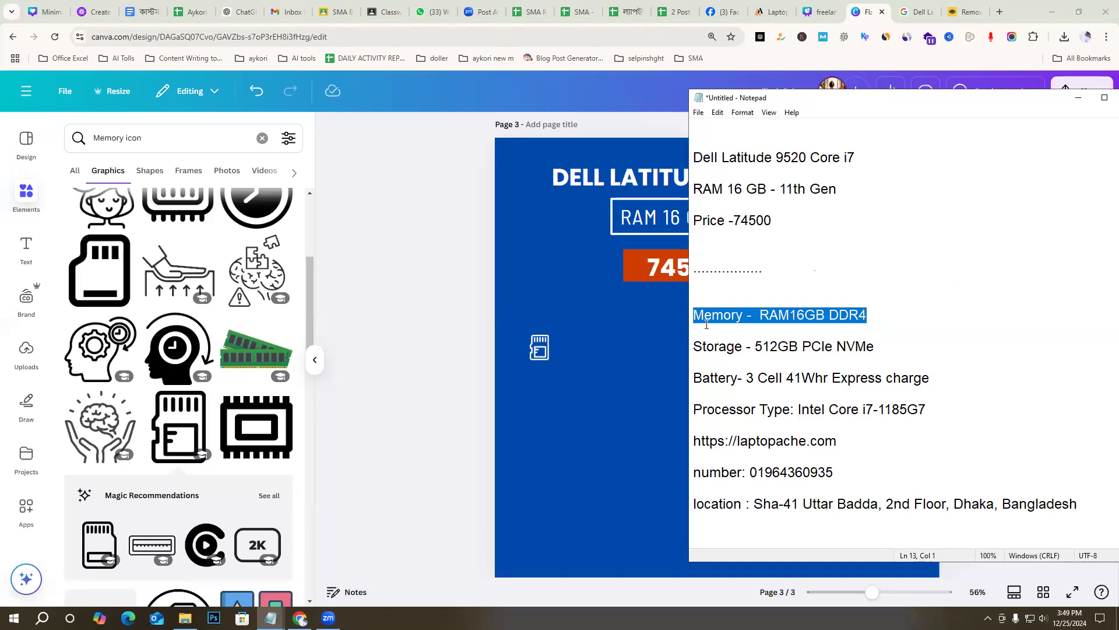
left_click(455, 284)
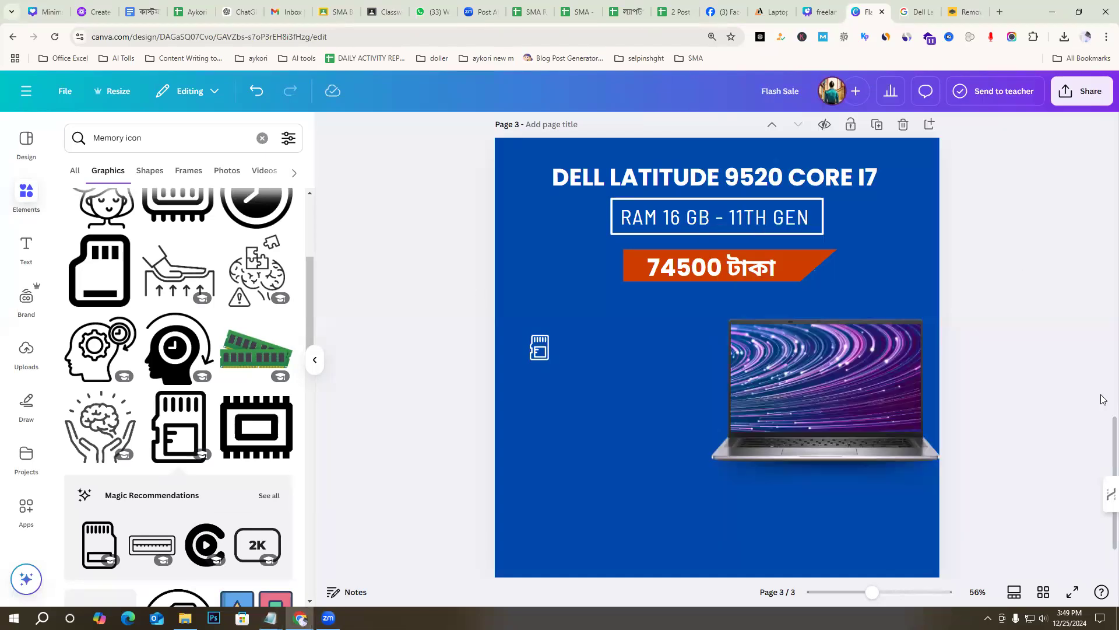
Add a body text box beside the memory card icon containing the copied line "Memory - RAM16GB DDR4"
left_click(27, 248)
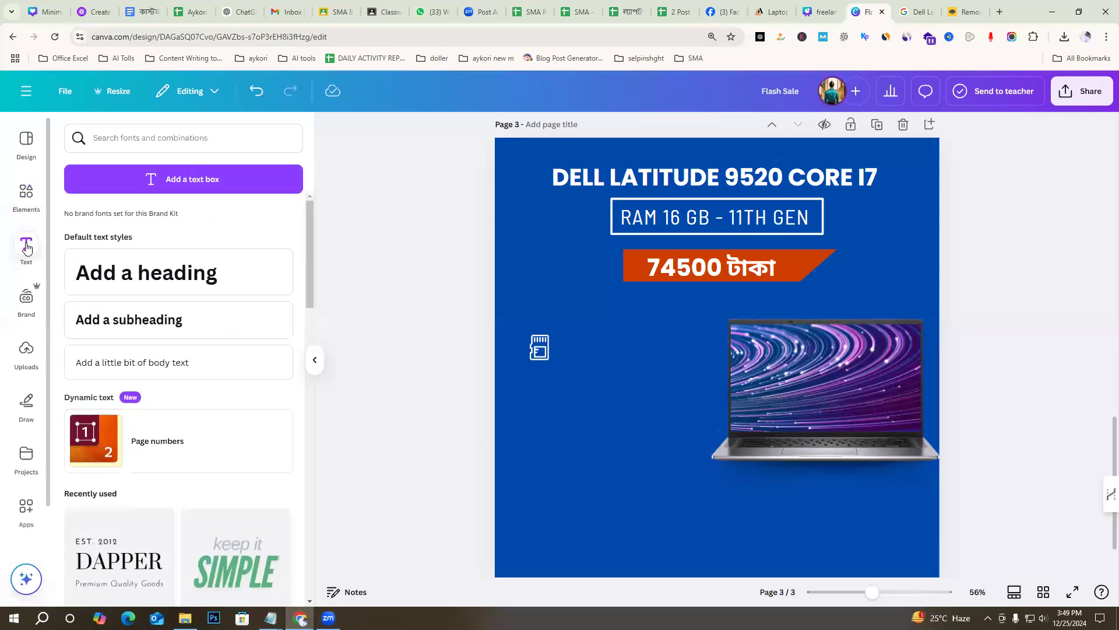
left_click(134, 364)
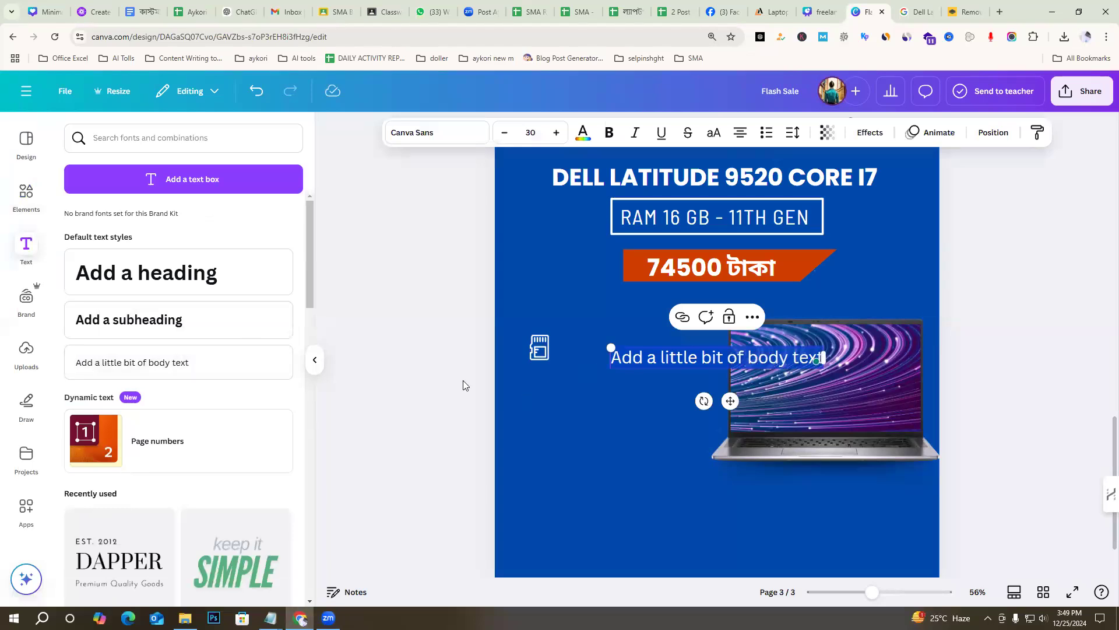
left_click_drag(607, 348, 560, 336)
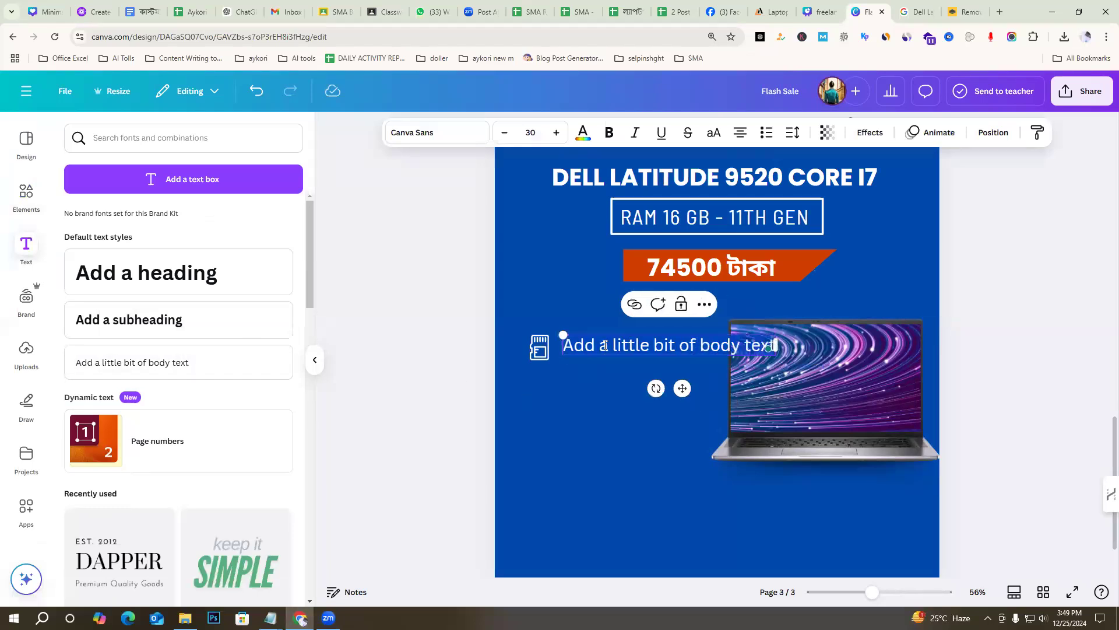
key("ctrl+v")
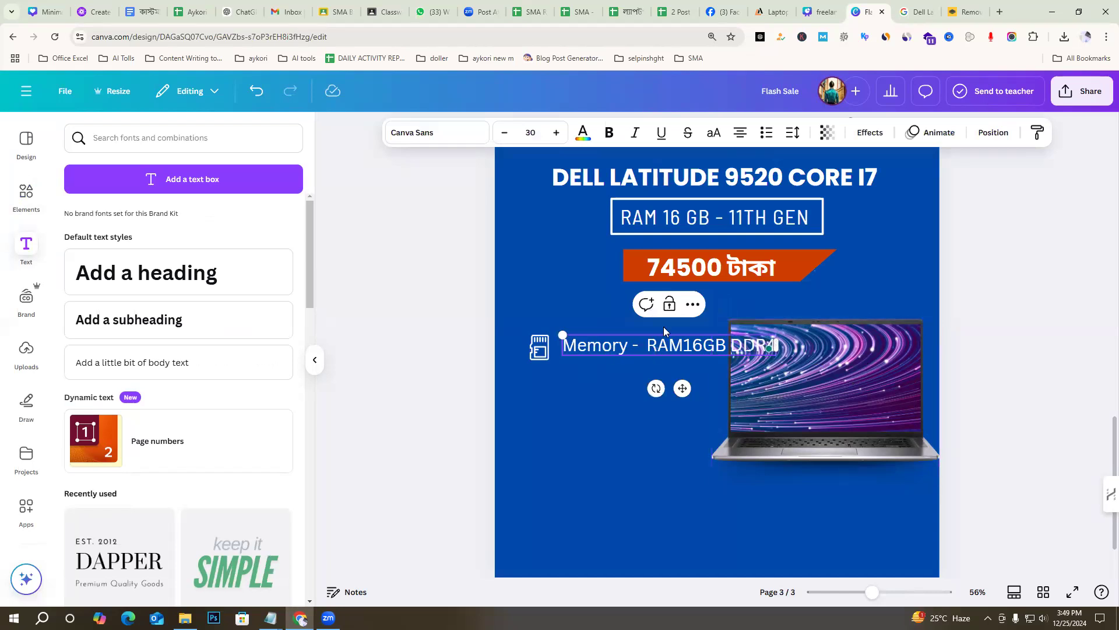
left_click(637, 347)
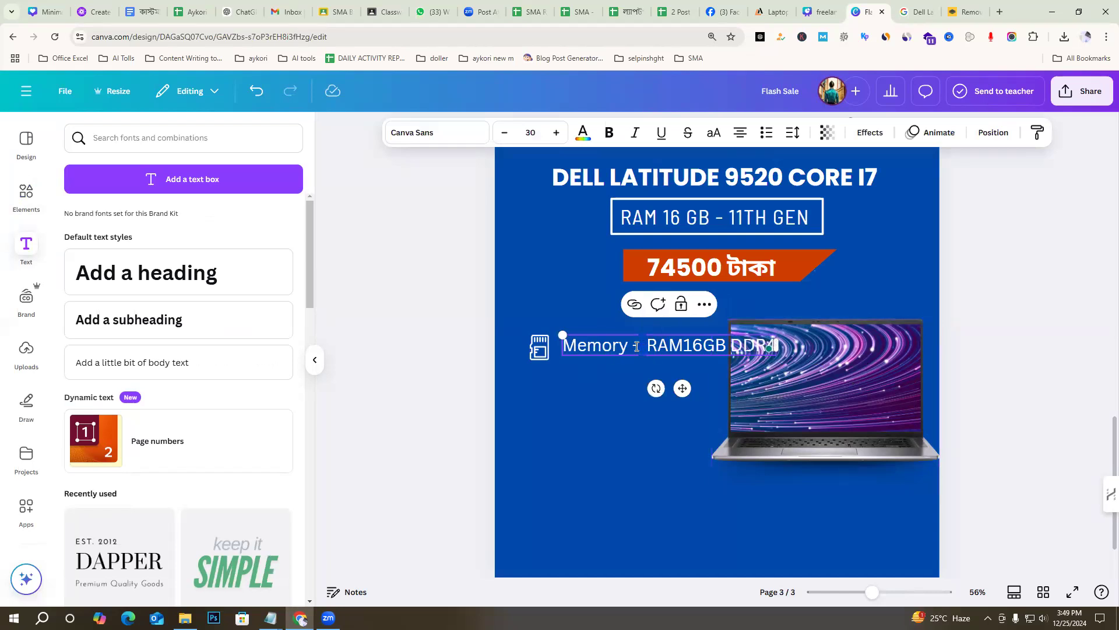
left_click(644, 346)
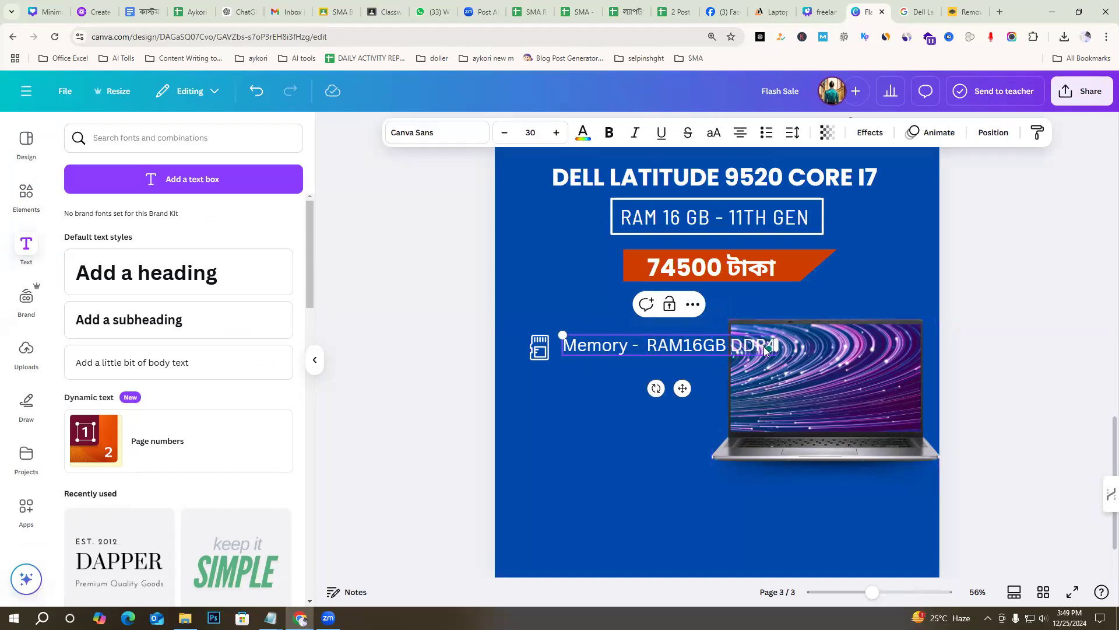
left_click(873, 346)
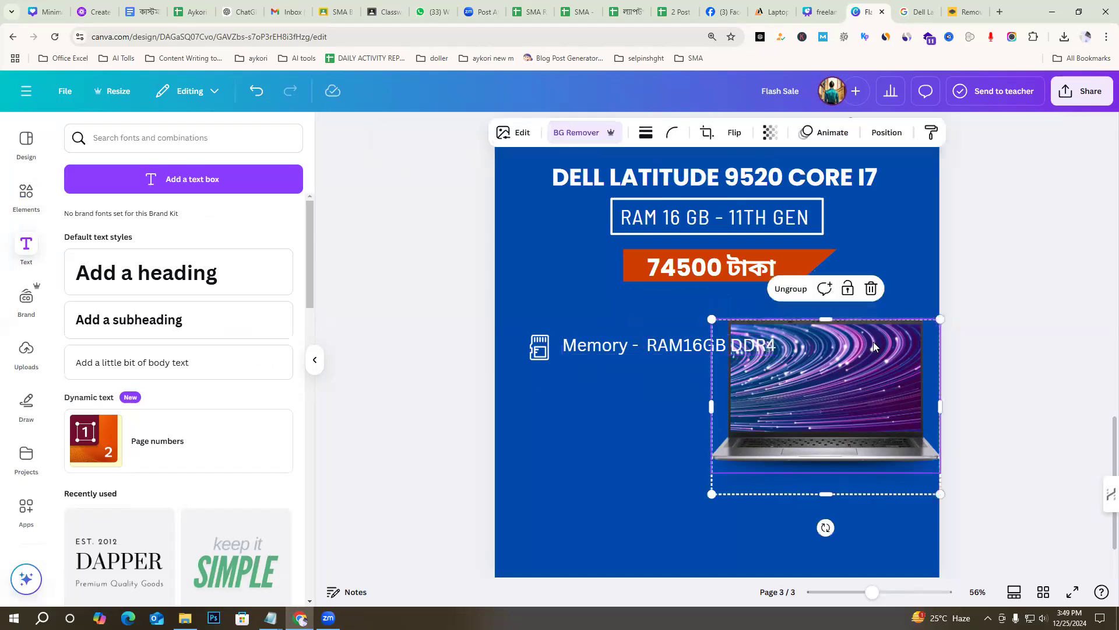
left_click(1050, 282)
Set the memory text's font to Barlow Condensed and move the text next to the memory card icon
left_click_drag(659, 340, 658, 347)
left_click(428, 142)
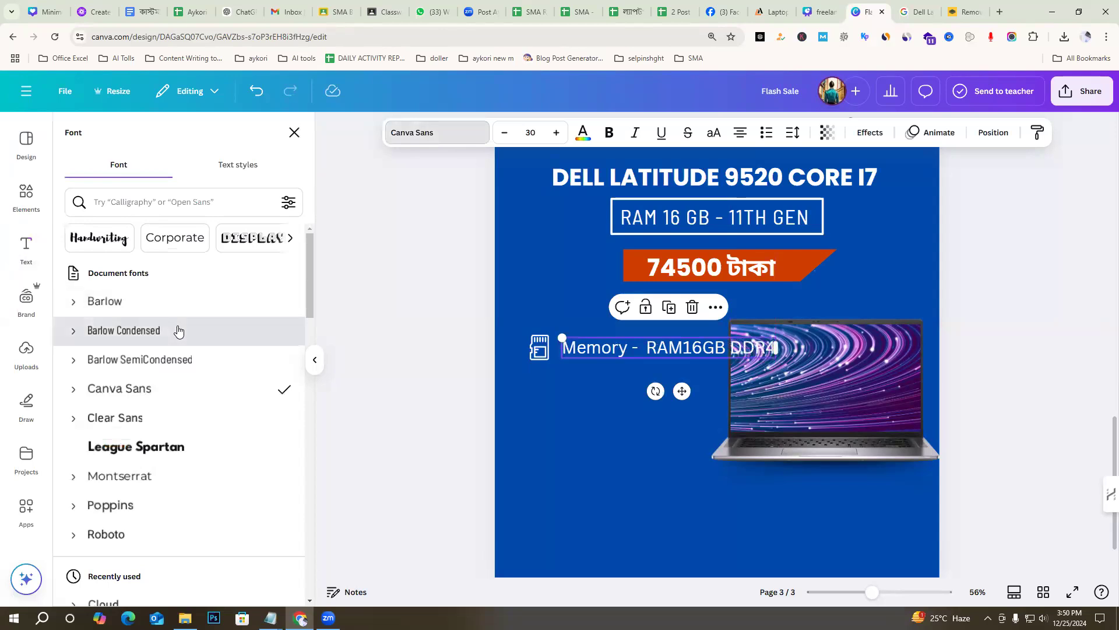
left_click(179, 330)
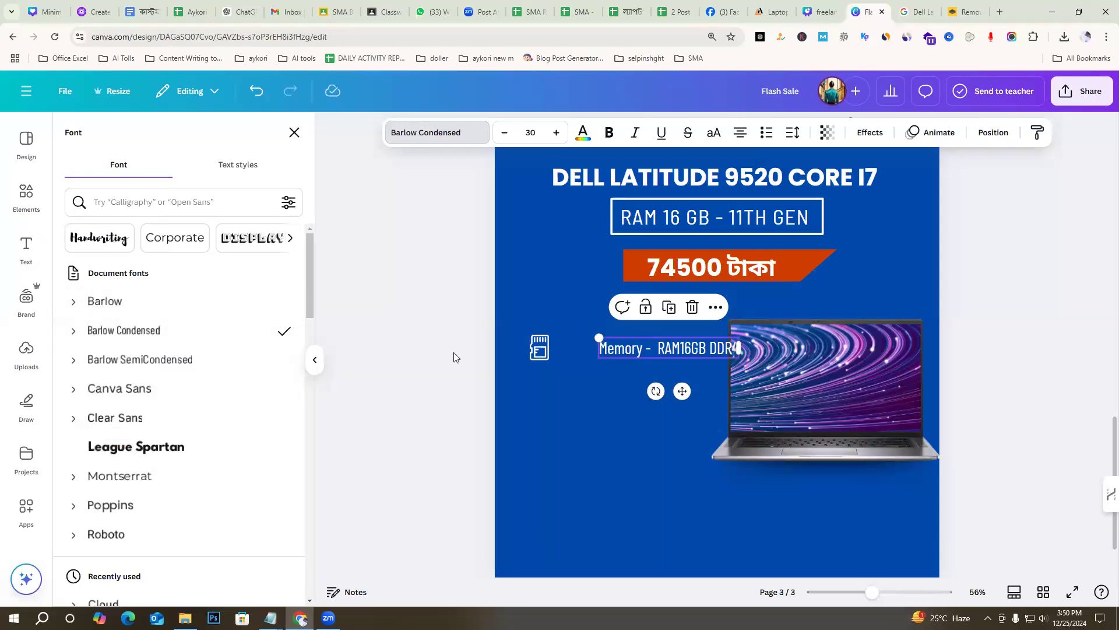
left_click_drag(699, 351, 662, 350)
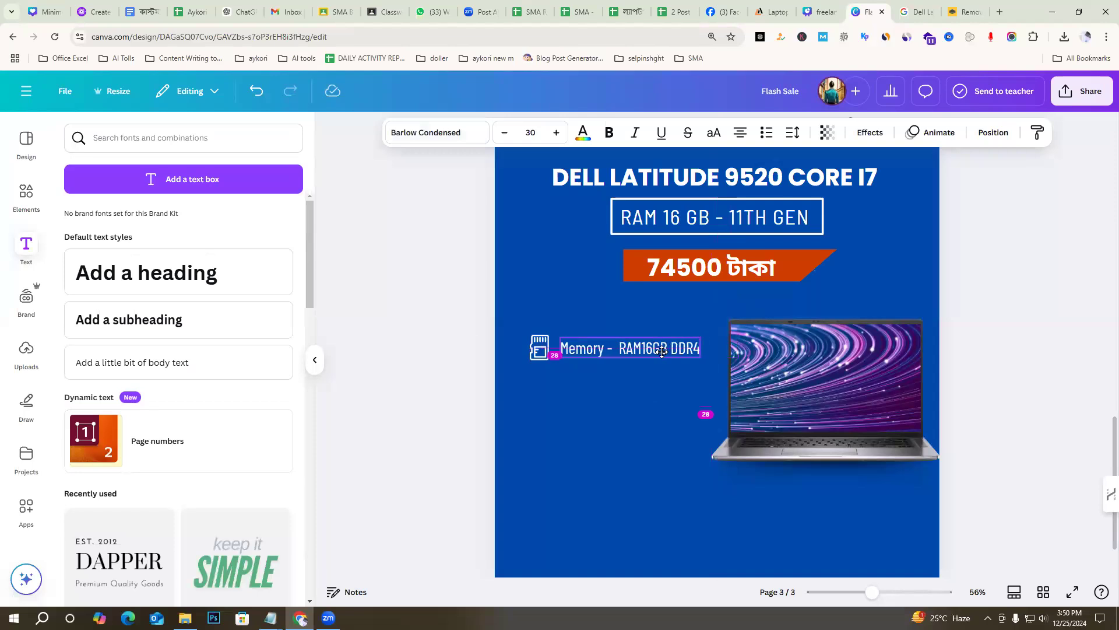
Change the memory text's font to Barlow SemiCondensed and move the text and icon apart to leave a gap
left_click(451, 135)
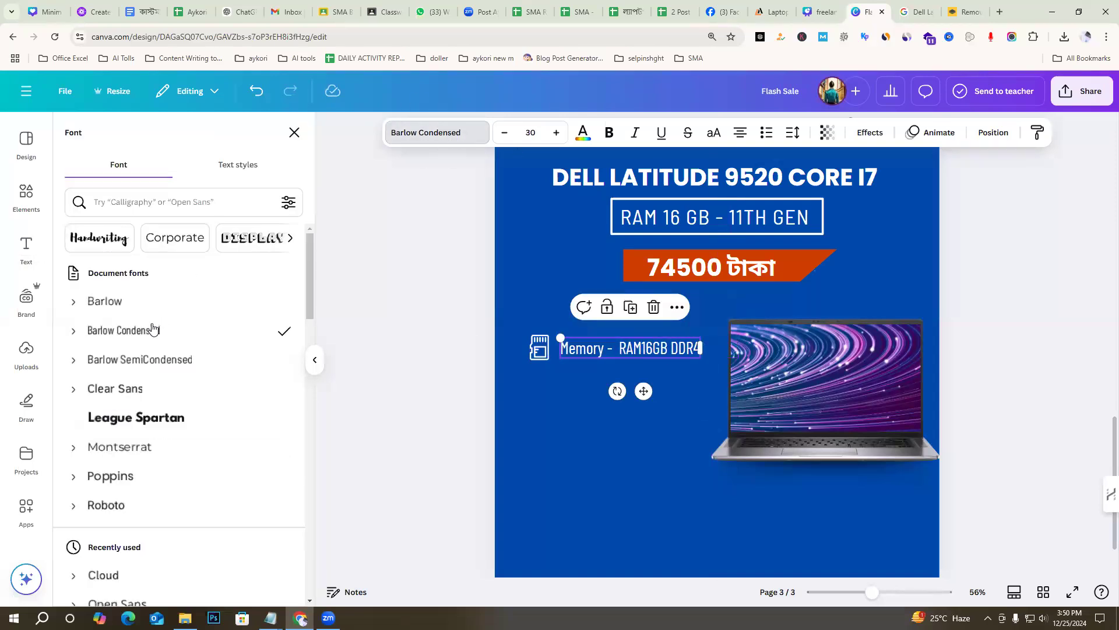
left_click(158, 358)
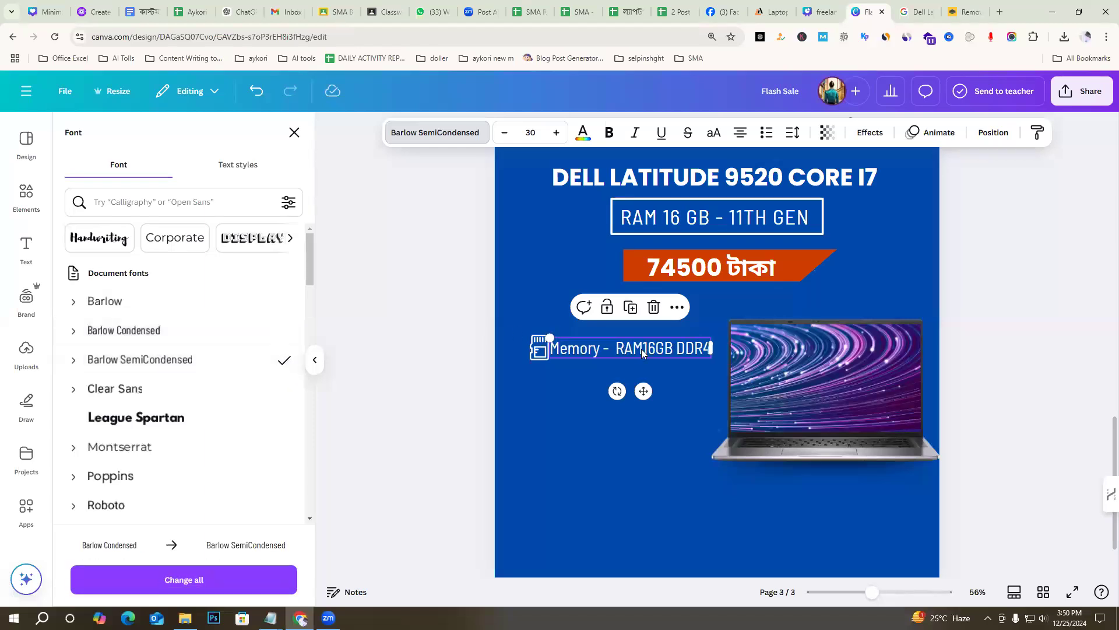
left_click(684, 349)
left_click_drag(671, 349, 677, 349)
left_click(540, 351)
left_click_drag(531, 347, 529, 350)
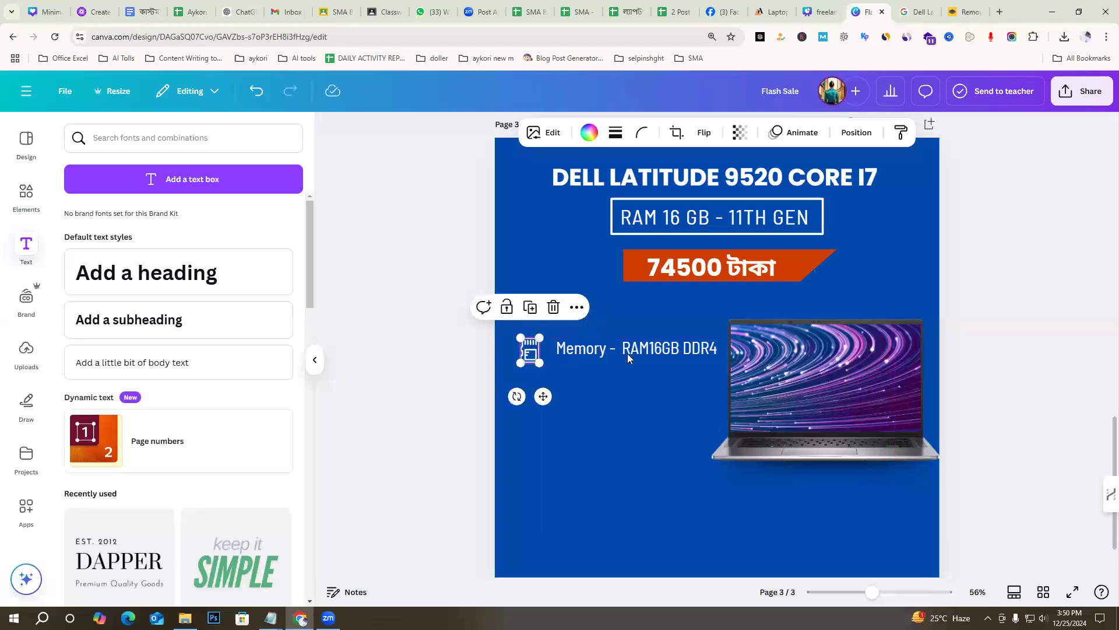
Align the memory text with its icon and convert the text to uppercase
left_click_drag(628, 353, 629, 359)
left_click(714, 133)
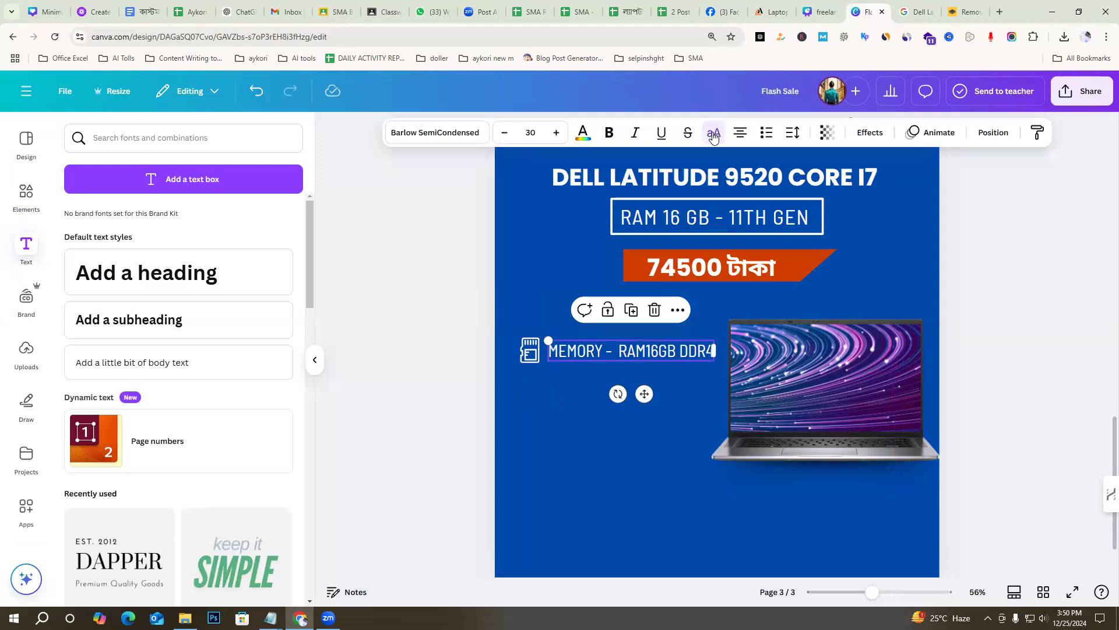
left_click(452, 283)
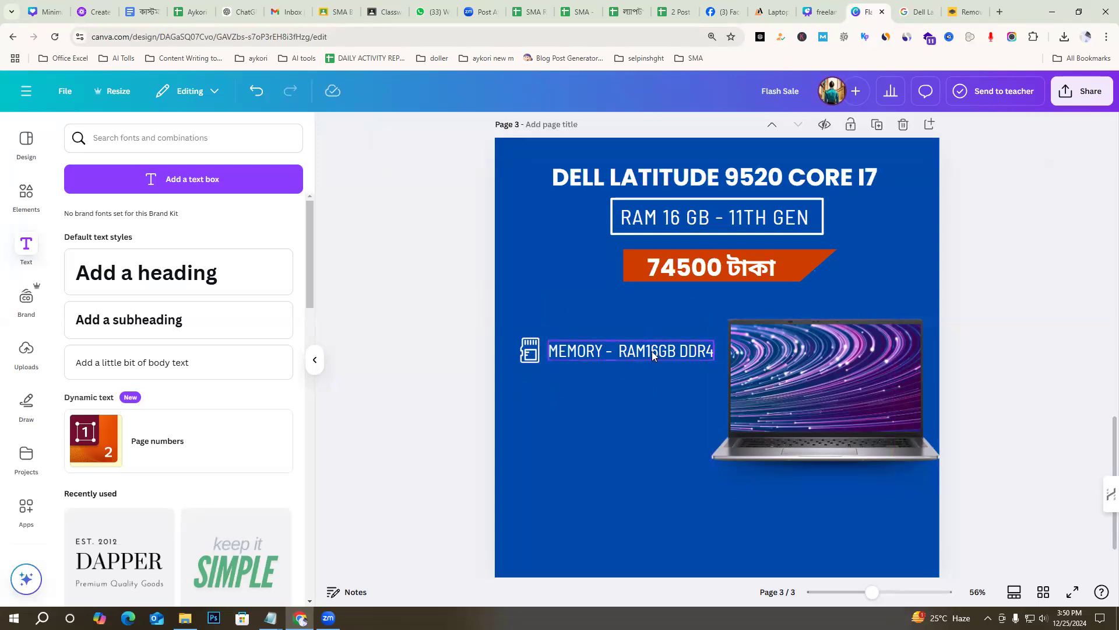
Duplicate the uppercase memory text and place the copy directly below the original, aligned with it
left_click(628, 354)
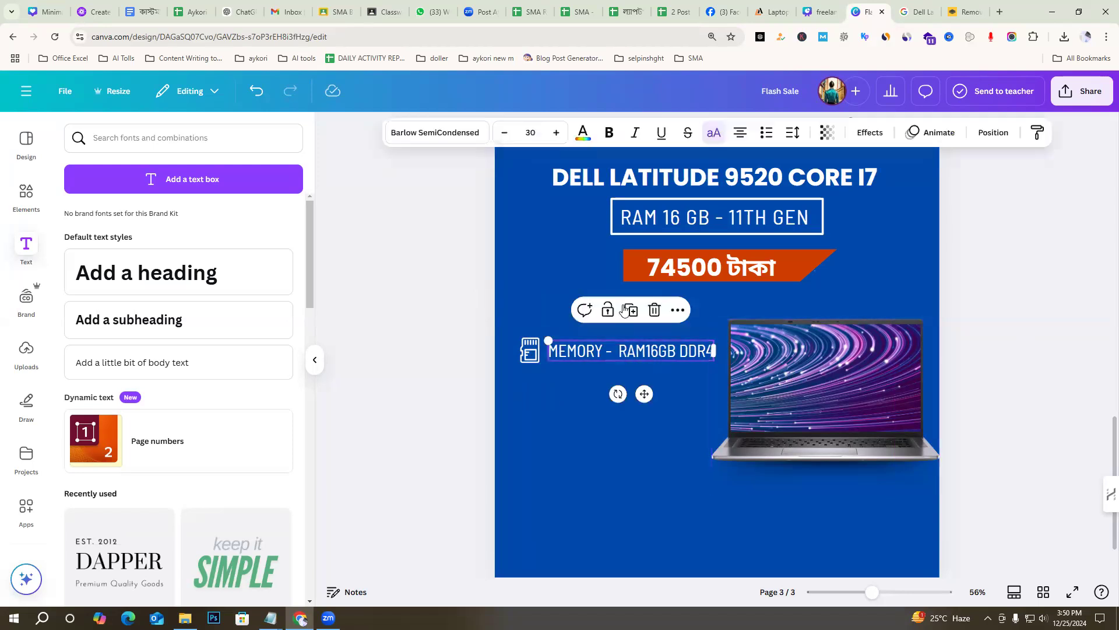
left_click(631, 311)
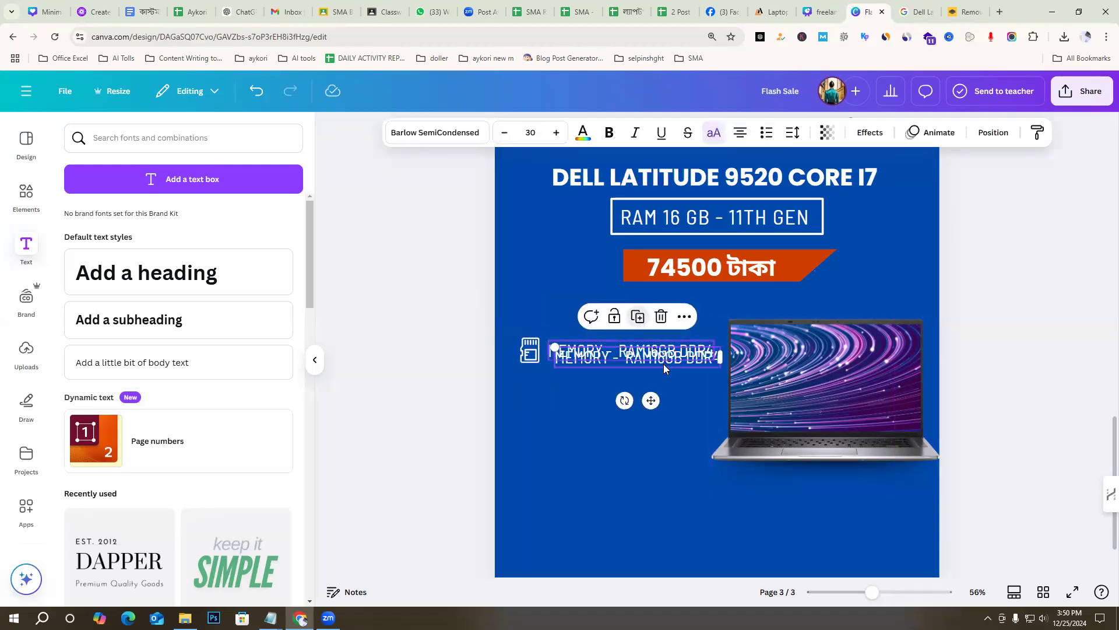
left_click_drag(643, 379, 643, 386)
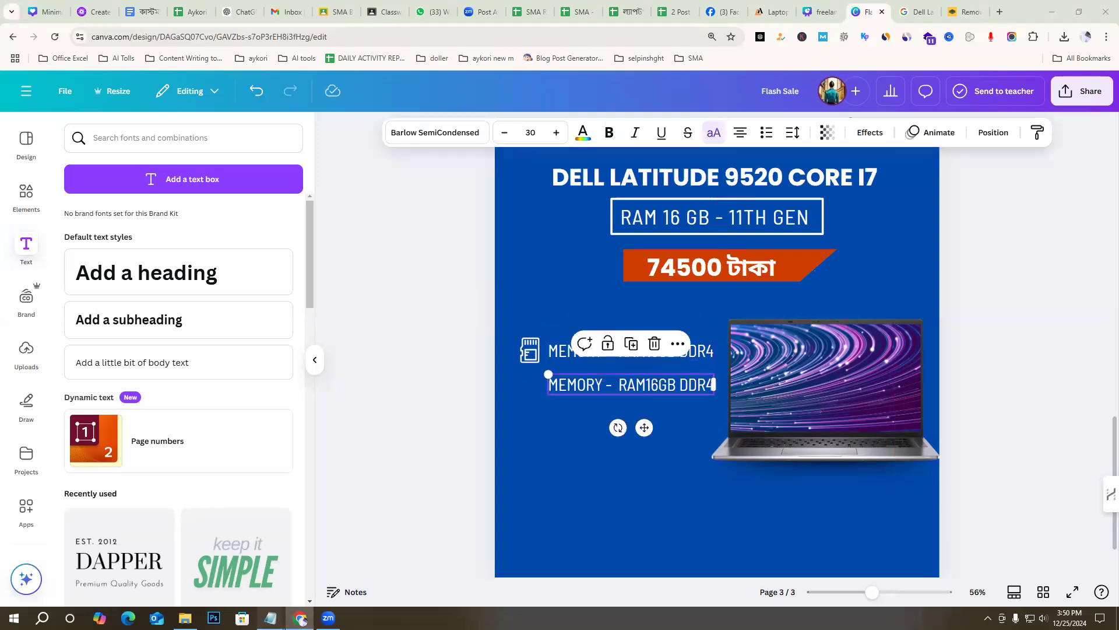
Replace the duplicated memory text with the line "Storage - 512GB PCIe NVMe" copied from the Notepad notes
mouse_move(226, 588)
left_click(233, 566)
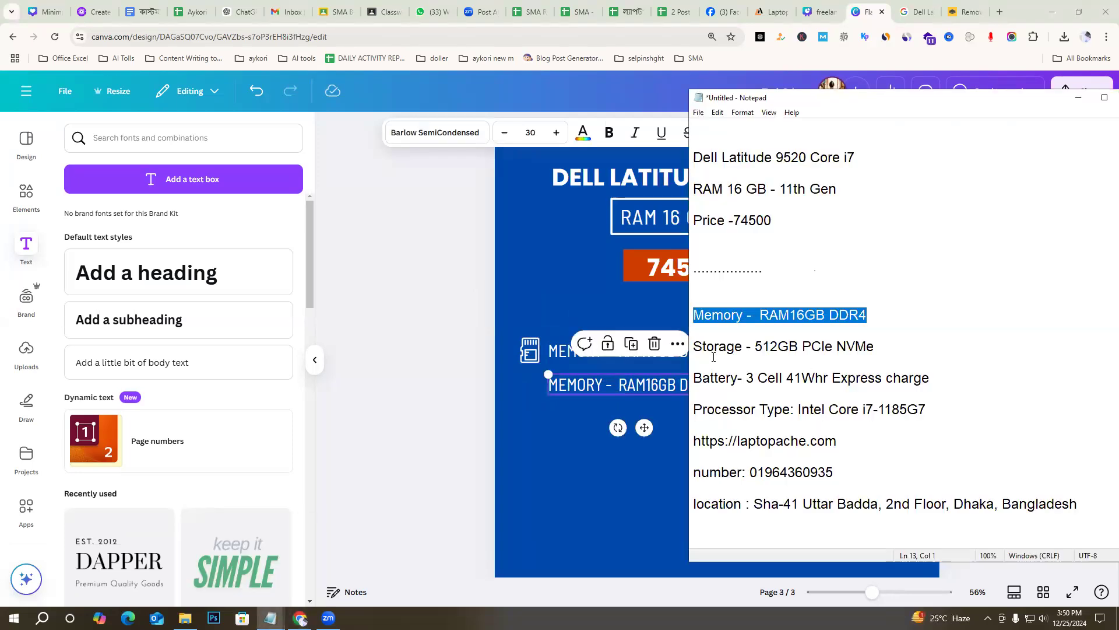
left_click(749, 357)
left_click(698, 346)
left_click_drag(875, 346, 686, 344)
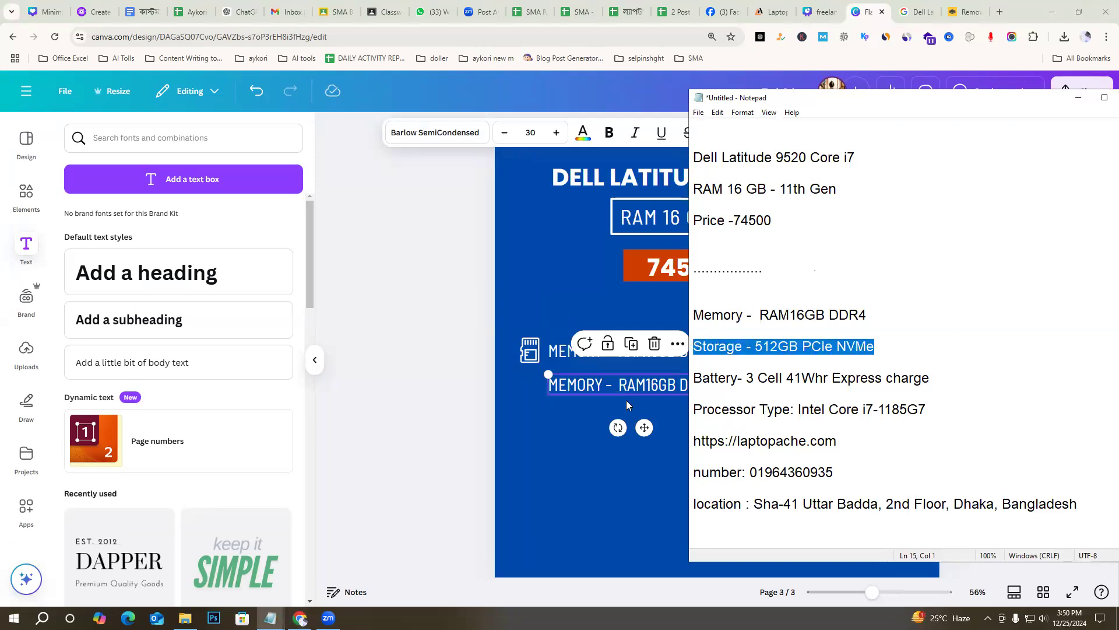
double_click(623, 385)
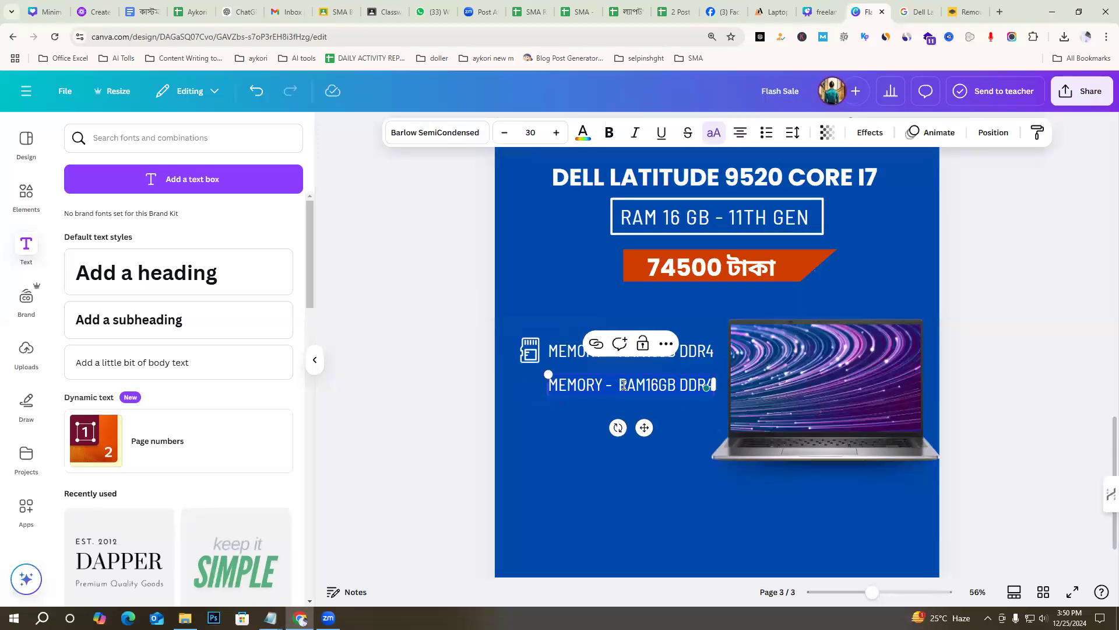
type("STORAGE - 512GB PCIE NVME")
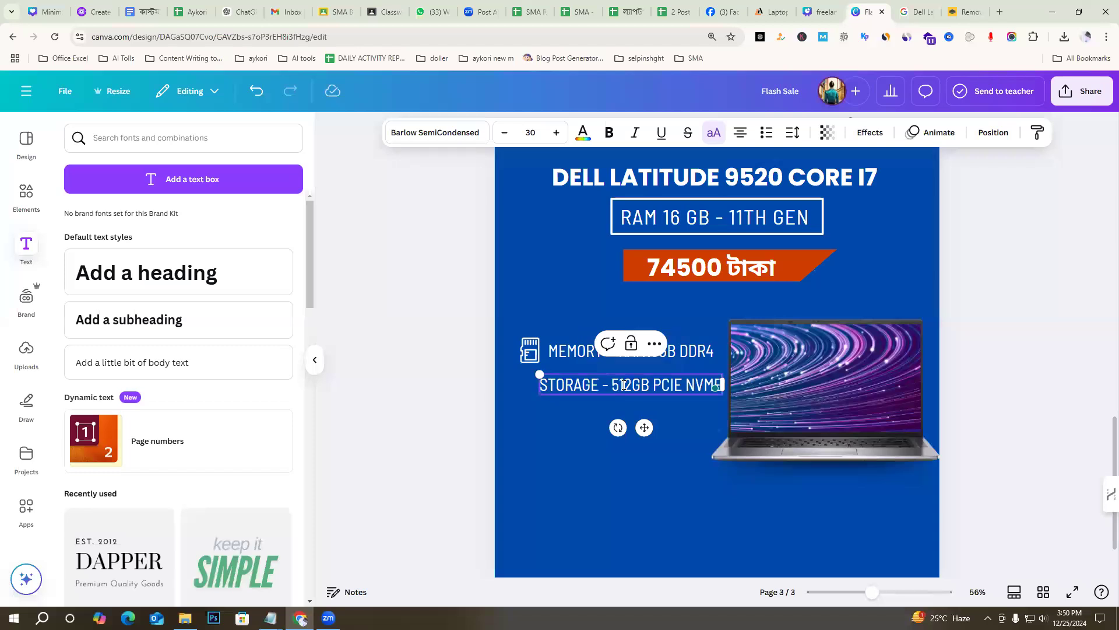
left_click(449, 318)
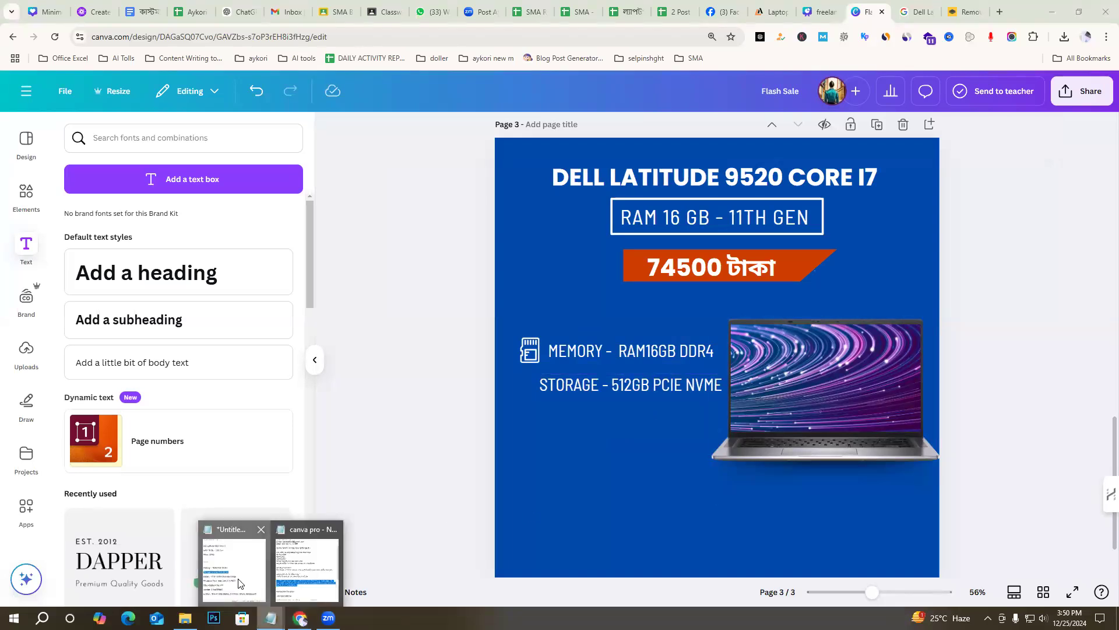
Duplicate the storage text below itself and replace the copy with "Battery- 3 Cell 41Whr Express charge" from the Notepad notes
left_click(242, 580)
left_click(881, 379)
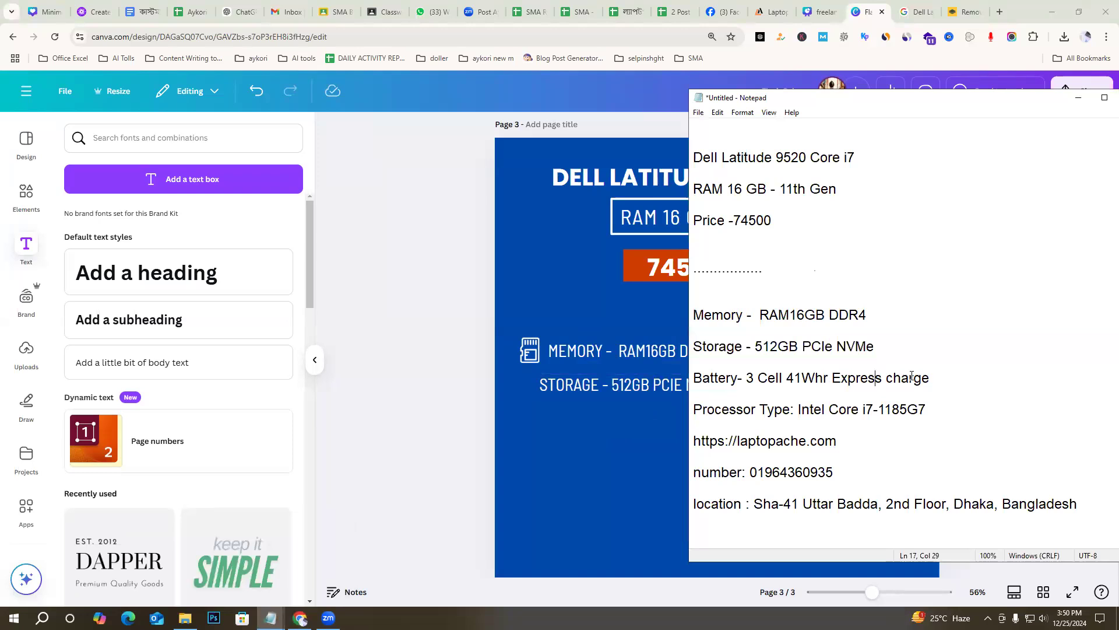
left_click_drag(933, 378, 694, 377)
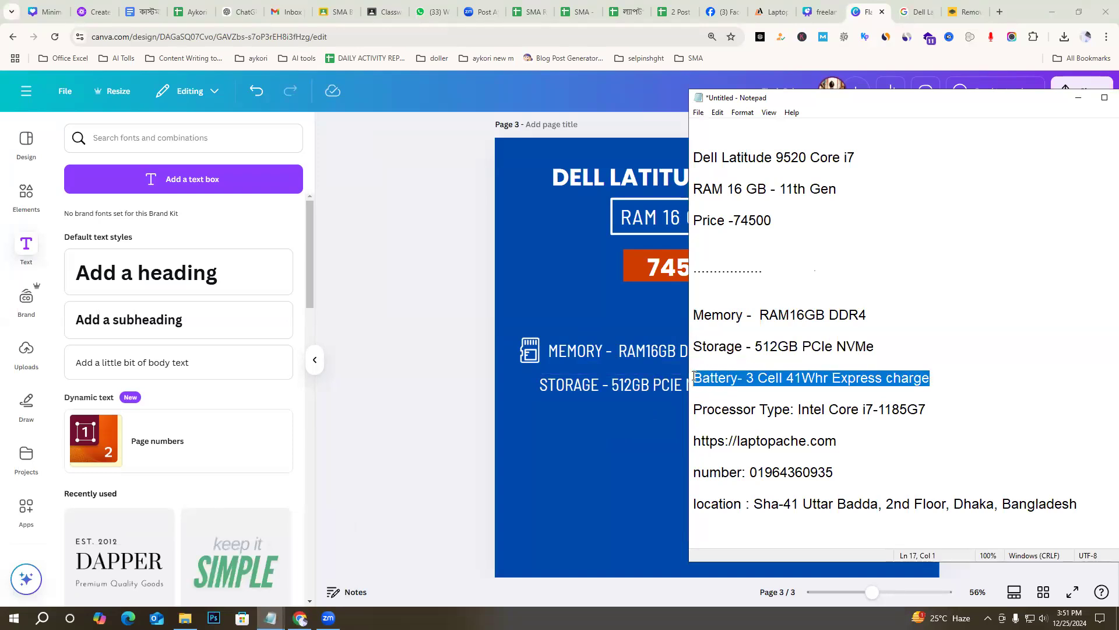
left_click(623, 388)
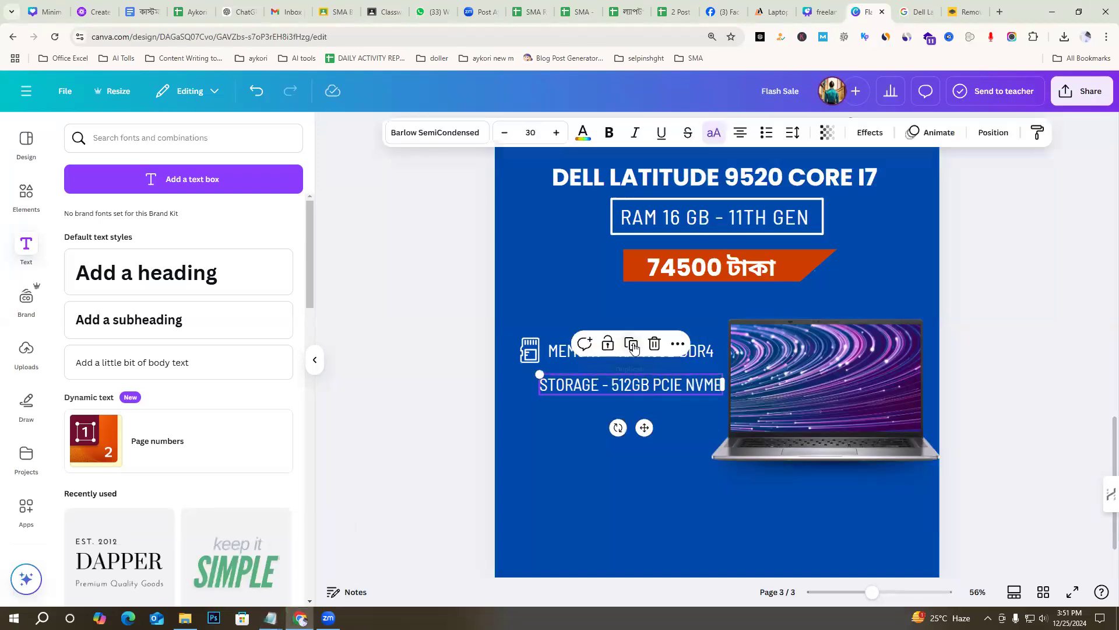
left_click(634, 348)
left_click_drag(633, 390, 635, 420)
type("BATTERY- 3 CELL 41WHR EXPRESS CHARGE")
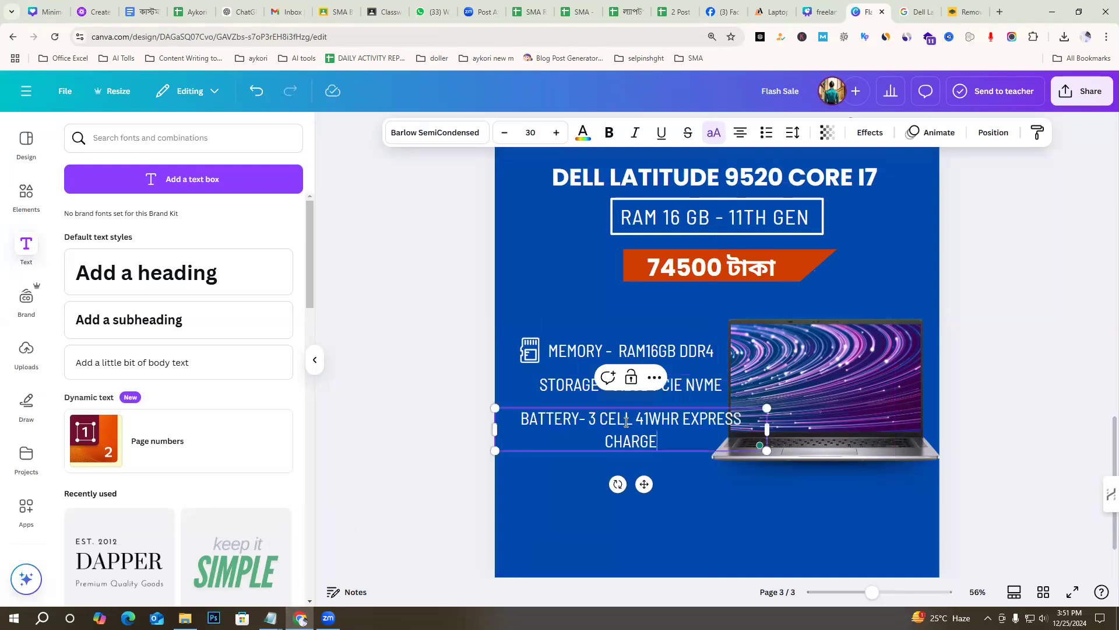
left_click(456, 288)
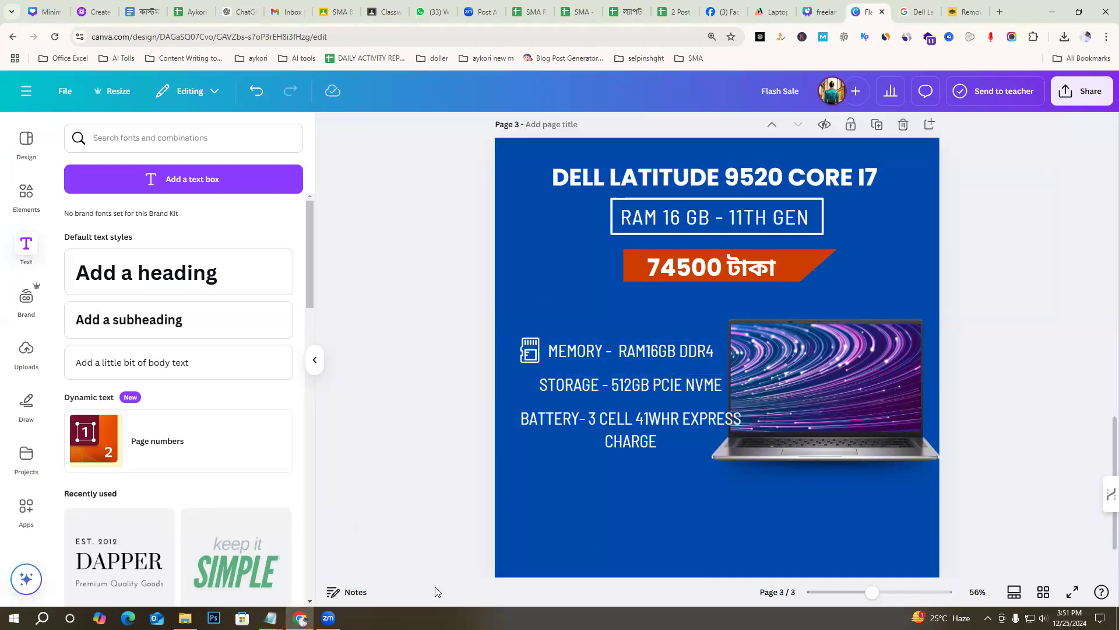
In Notepad, remove the word "Type" from the processor line and copy "Processor : Intel Core i7-1185G7"
mouse_move(271, 617)
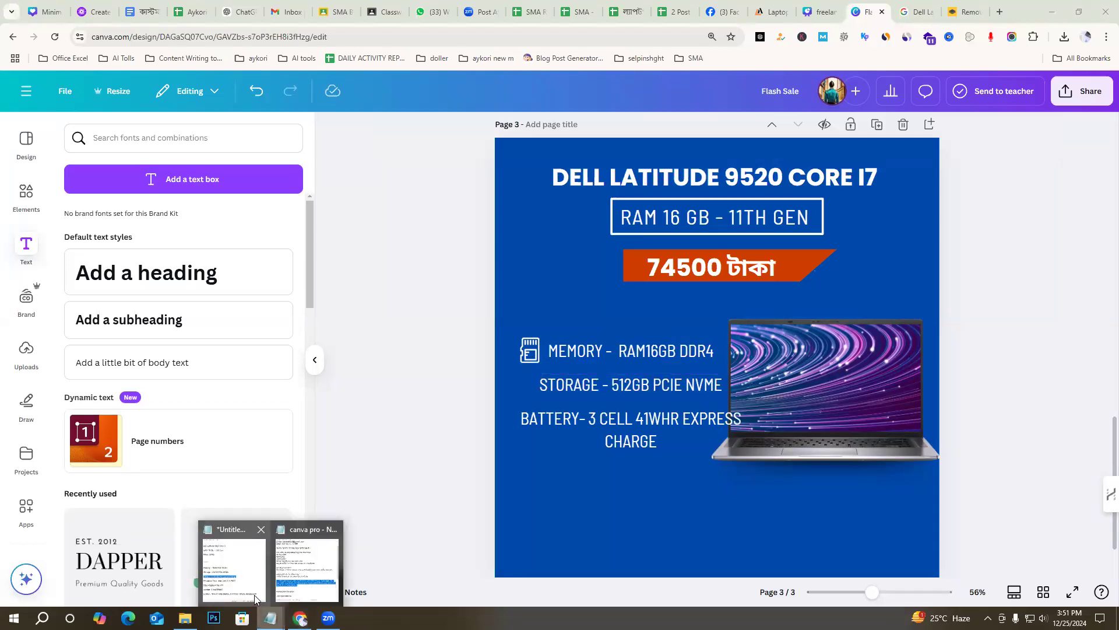
left_click(248, 582)
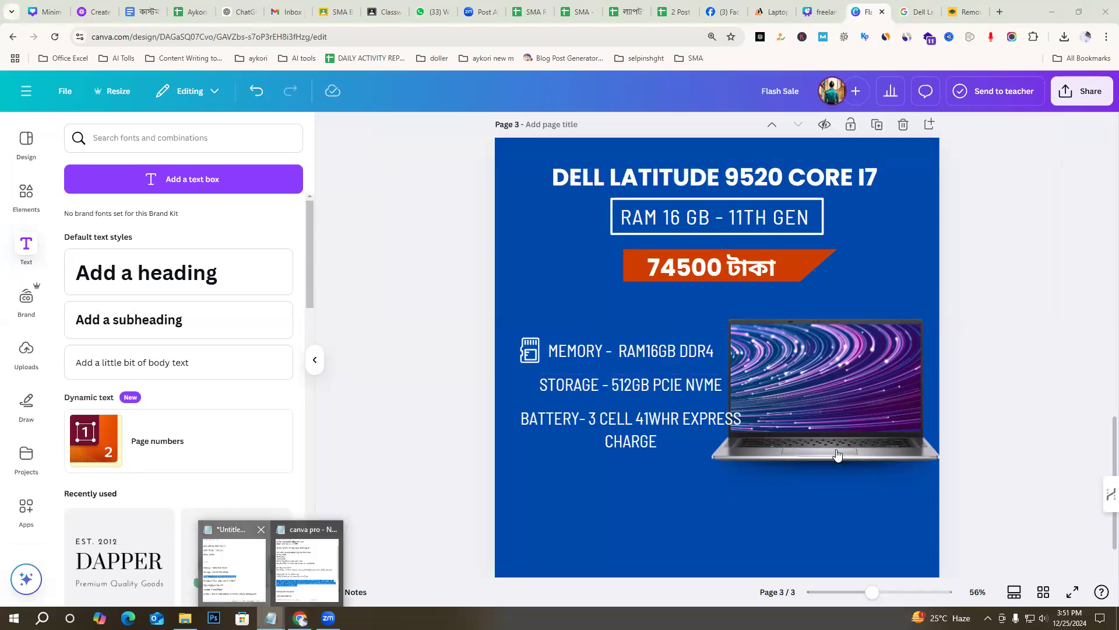
left_click_drag(790, 411, 758, 411)
key("BackSpace")
left_click_drag(900, 410, 697, 411)
key("ctrl+c")
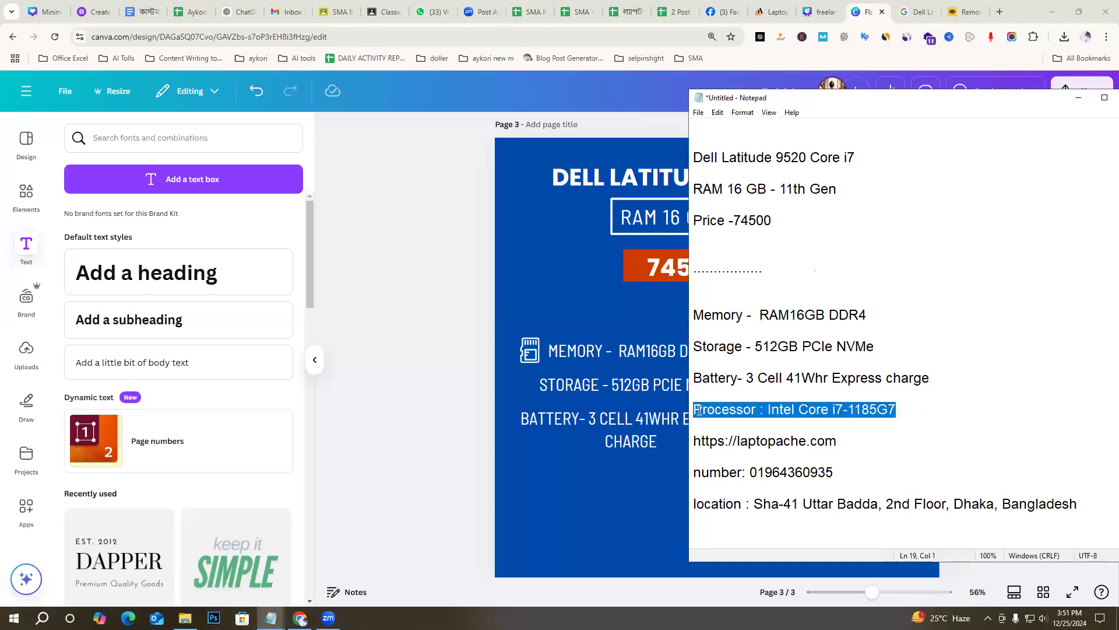
Duplicate the battery text below itself and replace the copy with the copied line "Processor : Intel Core i7-1185G7"
left_click(641, 428)
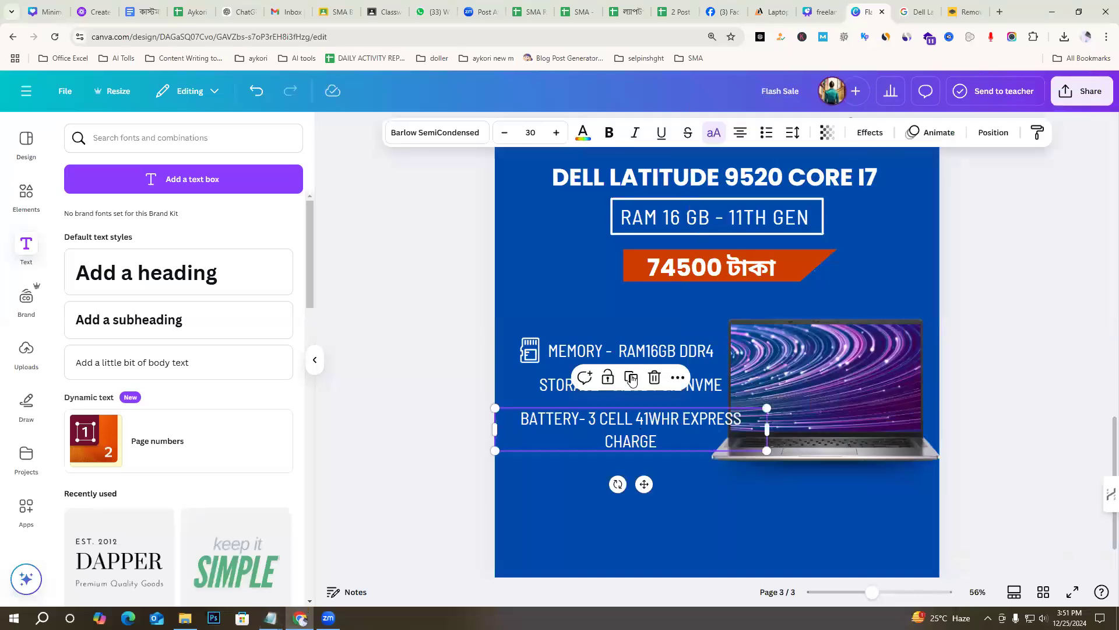
left_click(631, 377)
double_click(642, 470)
key("ctrl+a")
key("ctrl+v")
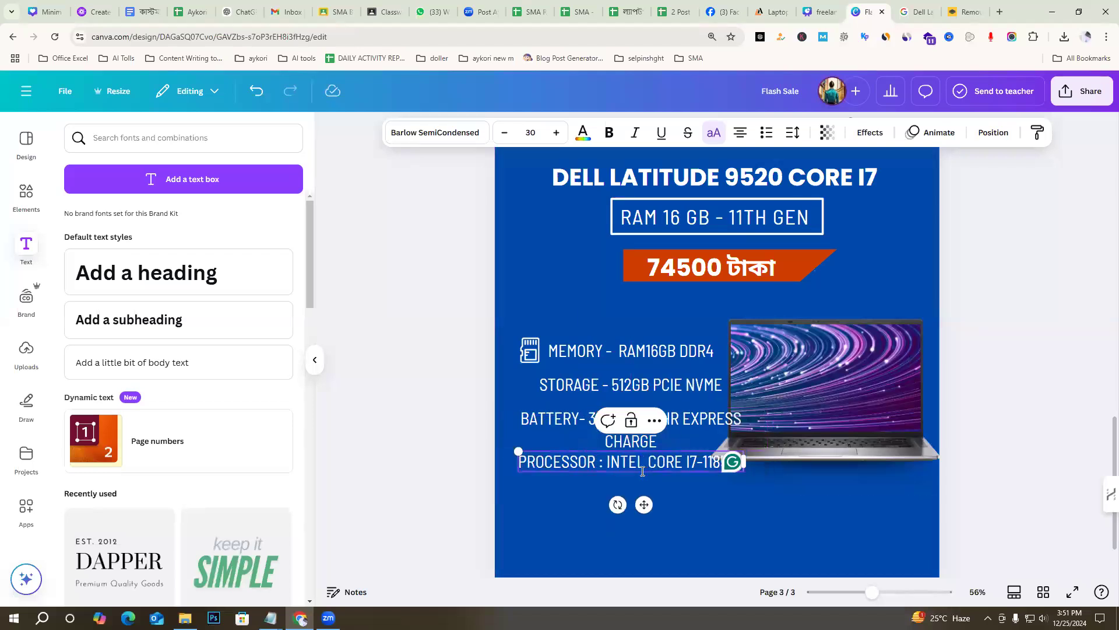
left_click(697, 492)
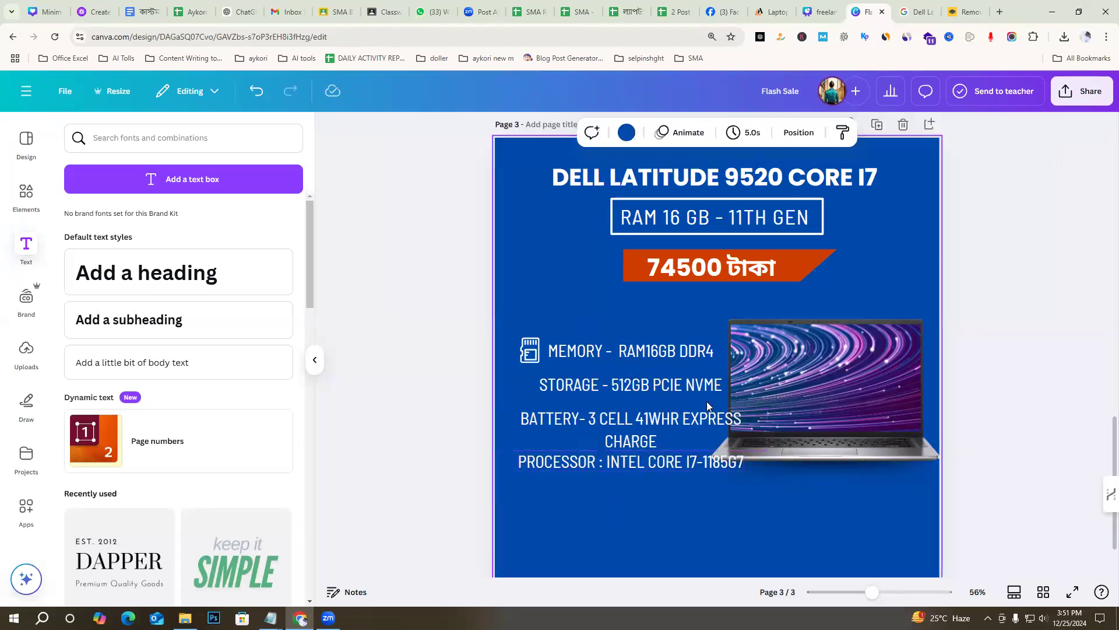
Move the laptop image past the page's right edge and shift the storage, battery and processor texts right to leave room for icons
left_click_drag(869, 387, 910, 373)
left_click(530, 350)
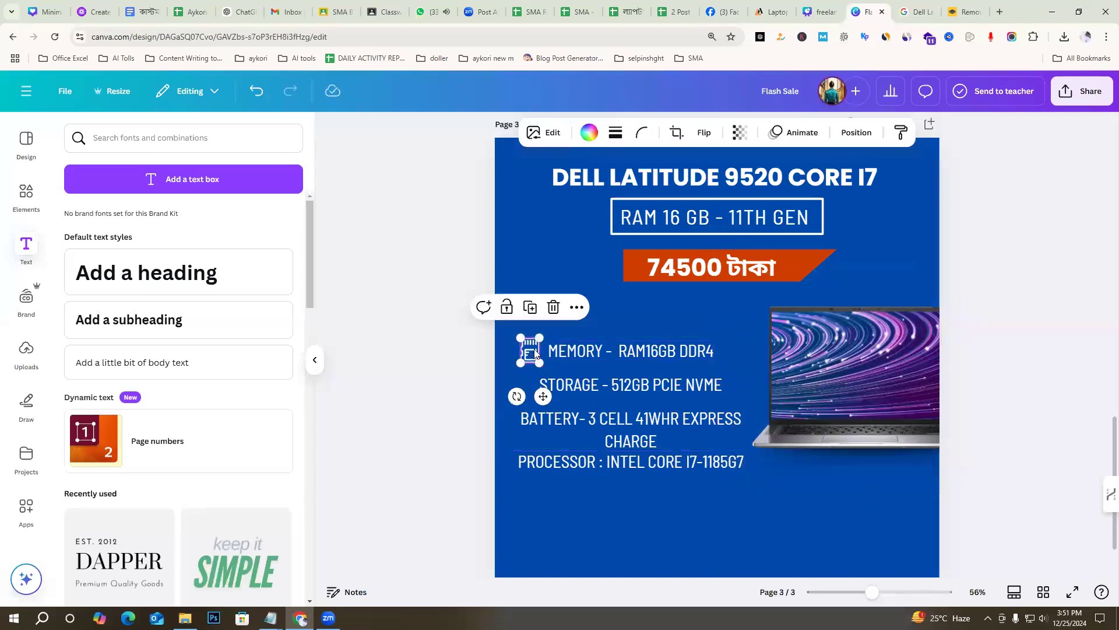
left_click_drag(590, 386, 612, 386)
left_click_drag(552, 437, 628, 461)
left_click(584, 384)
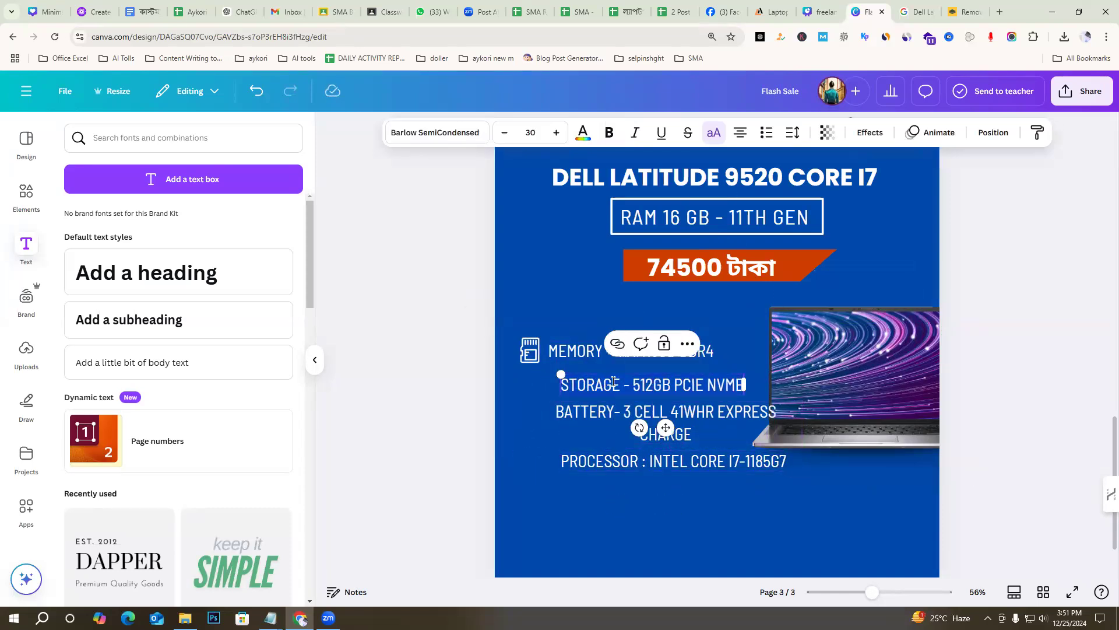
left_click(582, 385)
left_click_drag(581, 385, 559, 385)
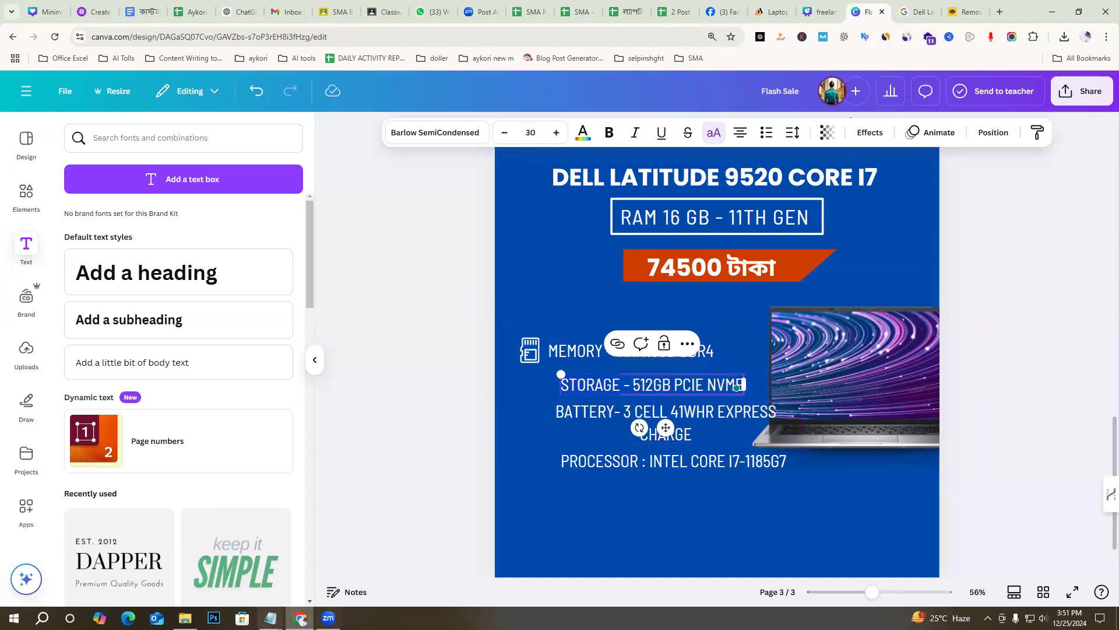
Switch to the Notepad specification notes and check the storage entry
left_click(270, 618)
left_click(215, 568)
left_click(779, 409)
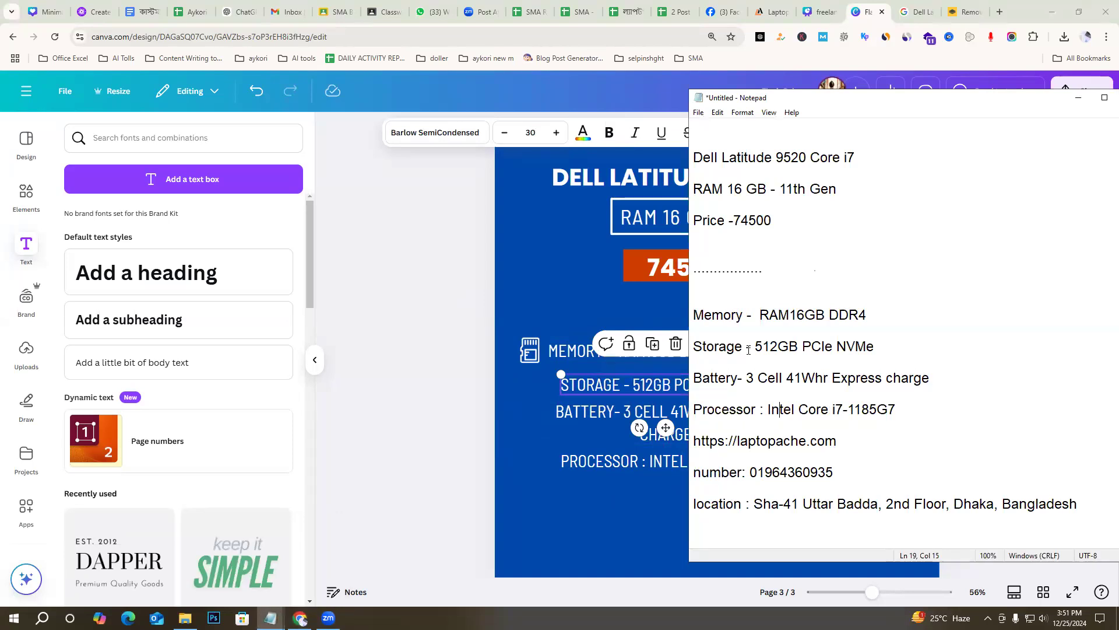
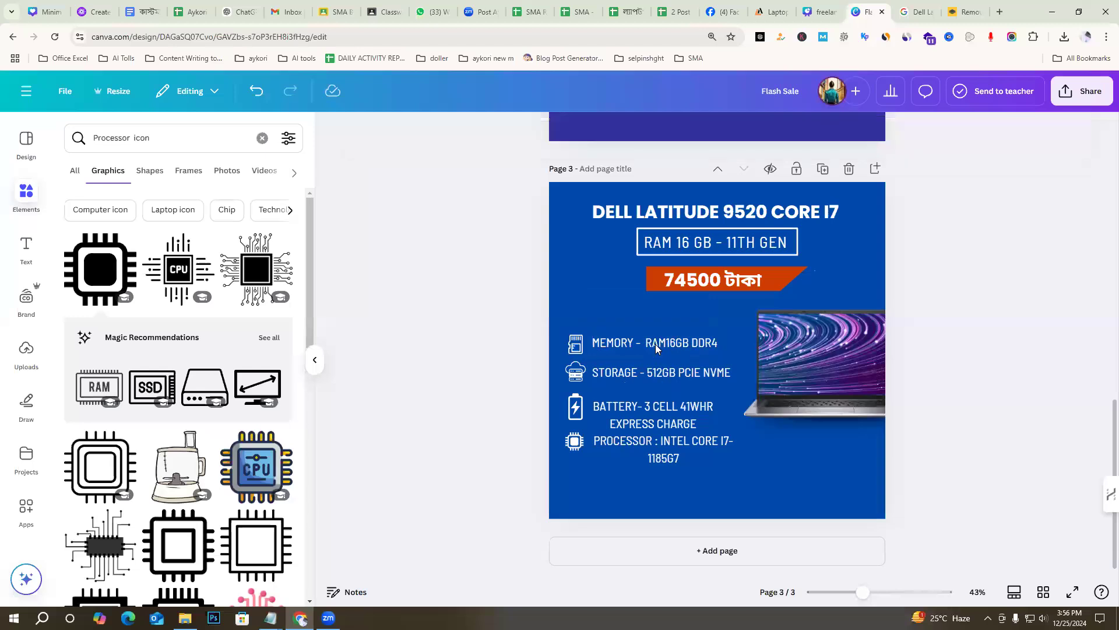
Align the memory and storage texts with their icons and move the battery icon and text up for even spacing
left_click_drag(656, 346, 654, 348)
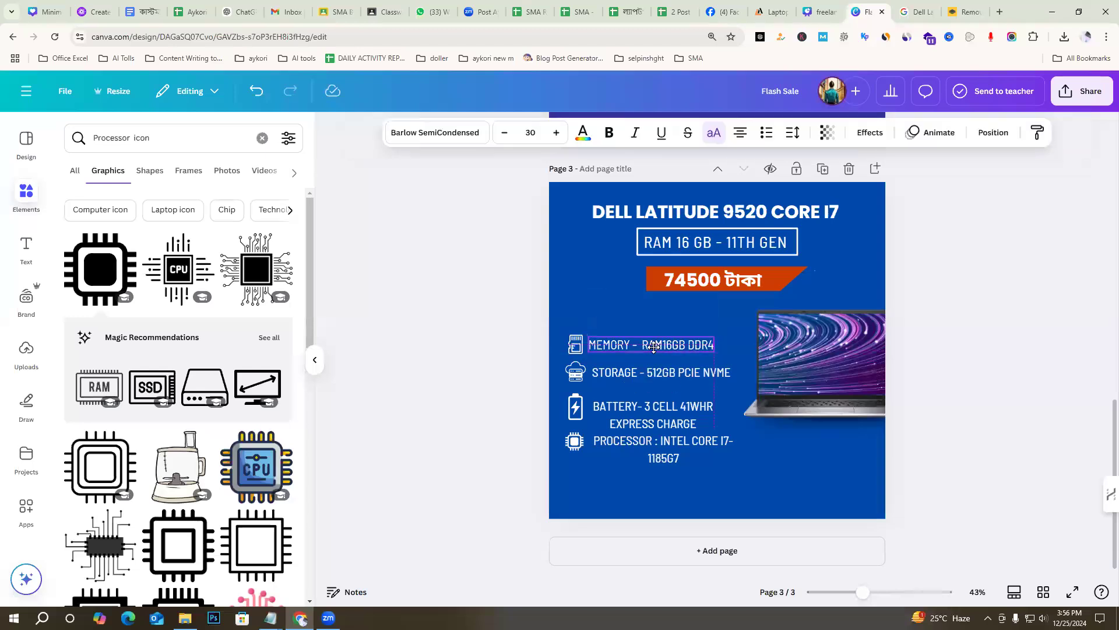
left_click(636, 374)
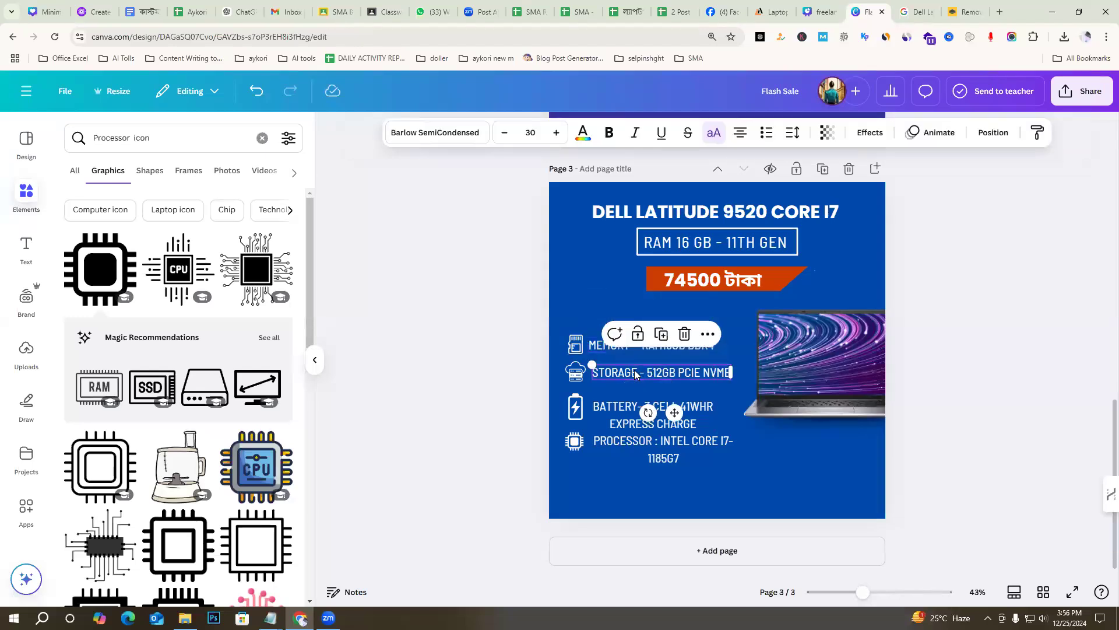
left_click_drag(716, 373, 718, 374)
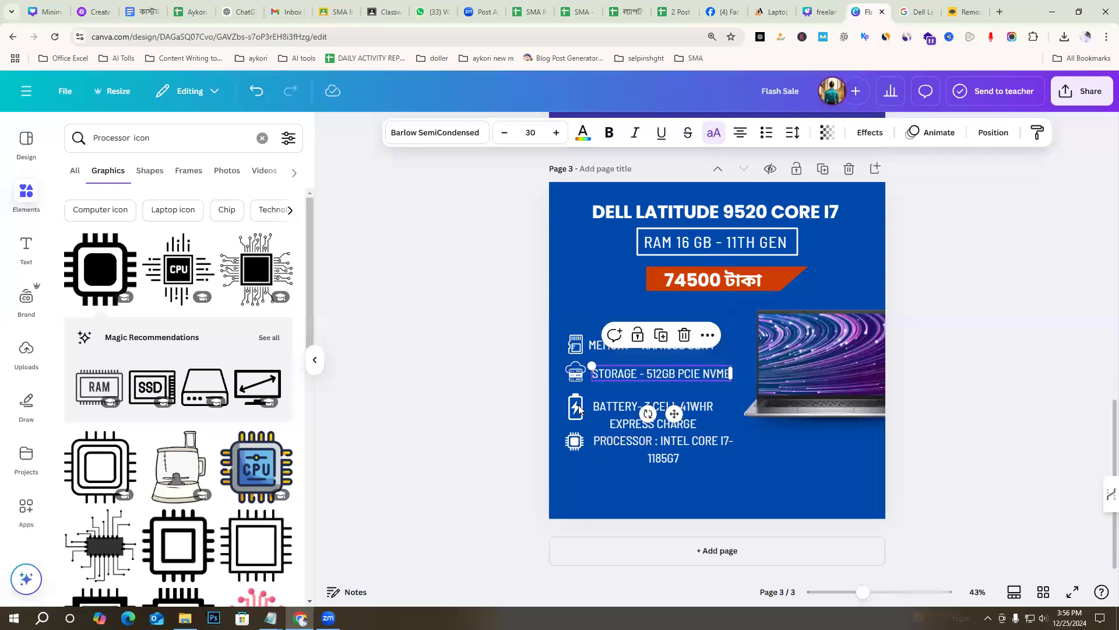
left_click(531, 400)
left_click(576, 405)
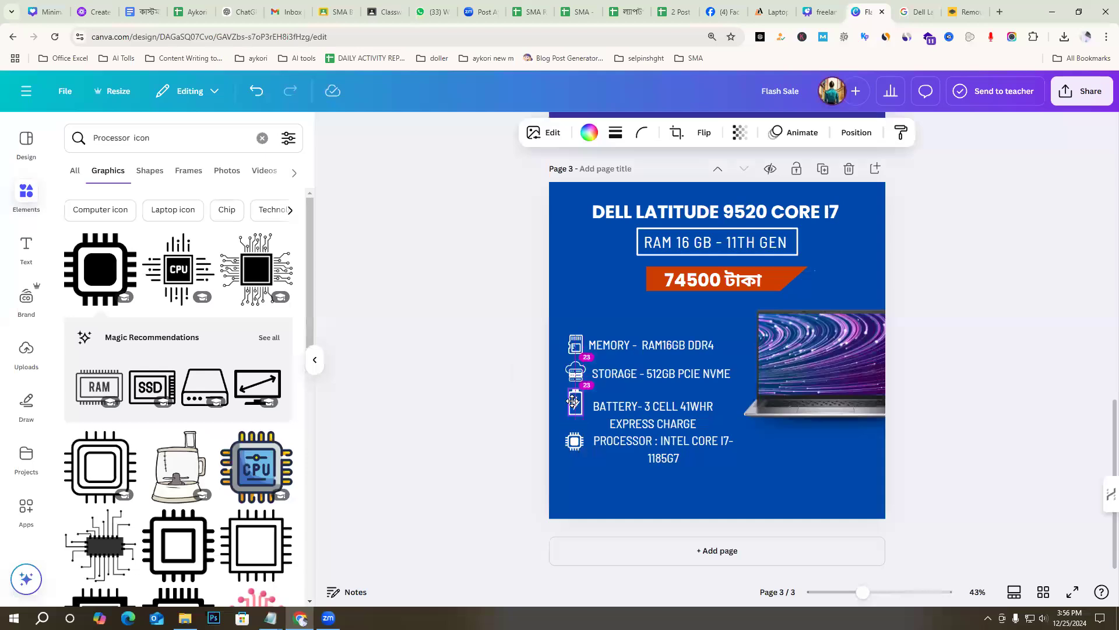
left_click_drag(607, 408, 617, 399)
left_click_drag(661, 459, 662, 459)
Line up the left edges of the memory, storage and battery texts and move the processor text and icon up
left_click_drag(863, 594, 874, 594)
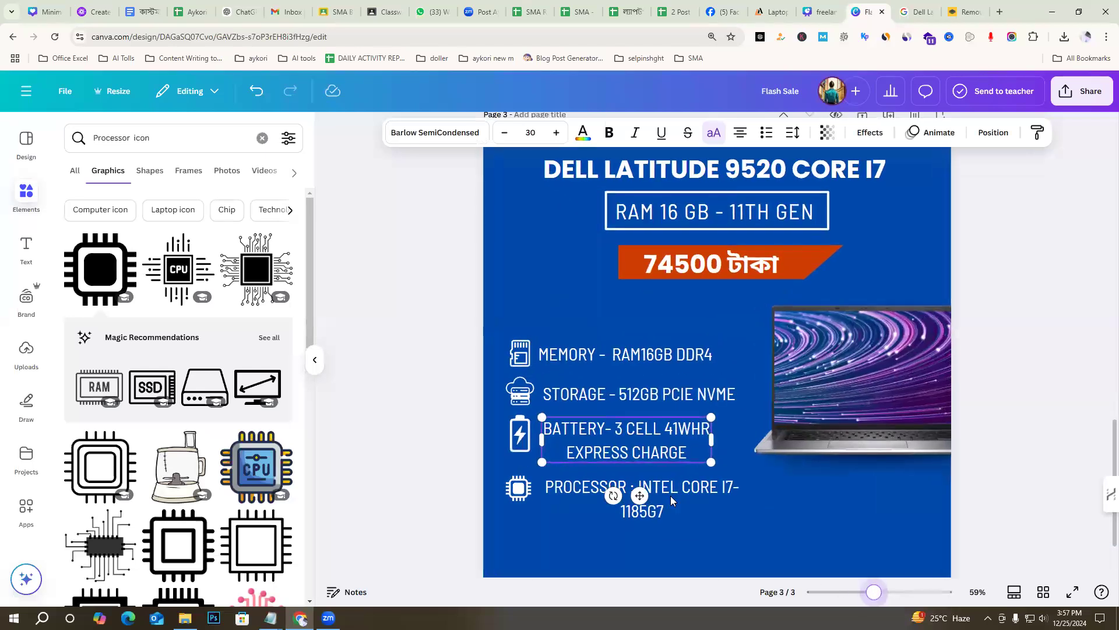
left_click(556, 396)
left_click(554, 354)
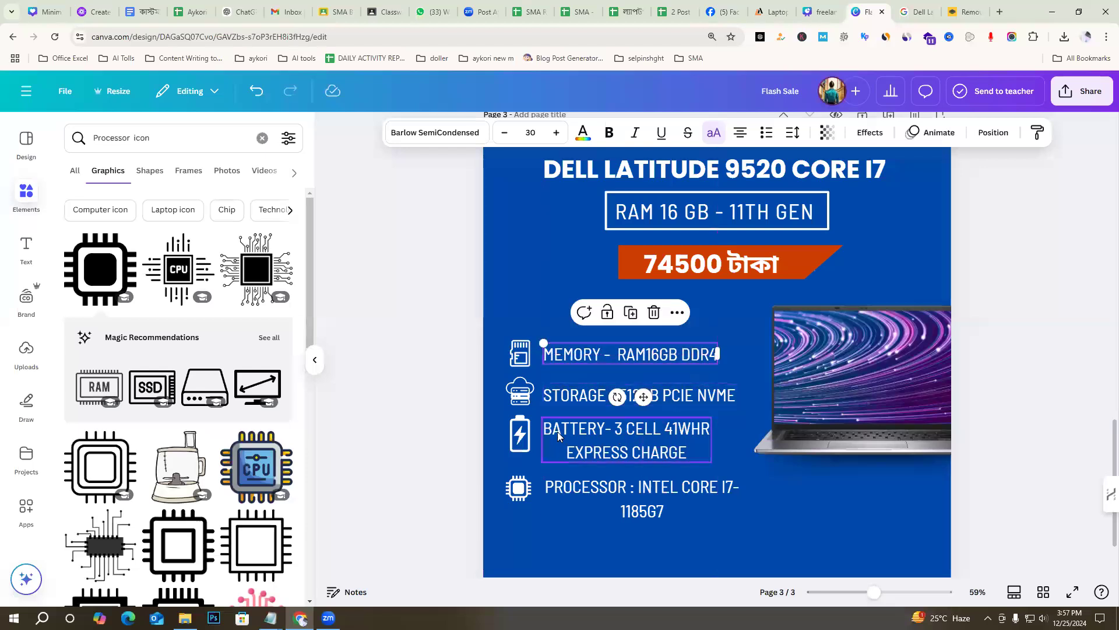
left_click_drag(558, 436, 560, 431)
left_click_drag(565, 484, 518, 477)
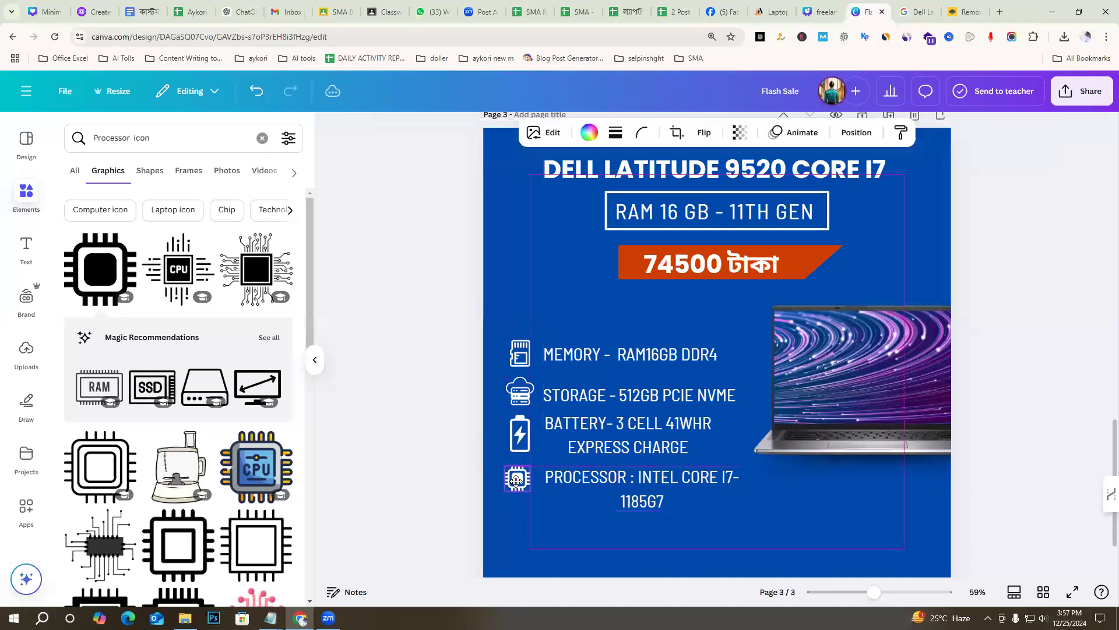
Reduce the memory text's font size and move the memory card icon level with the text
left_click(606, 353)
left_click(503, 133)
left_click(504, 133)
left_click(457, 320)
left_click_drag(523, 358, 526, 352)
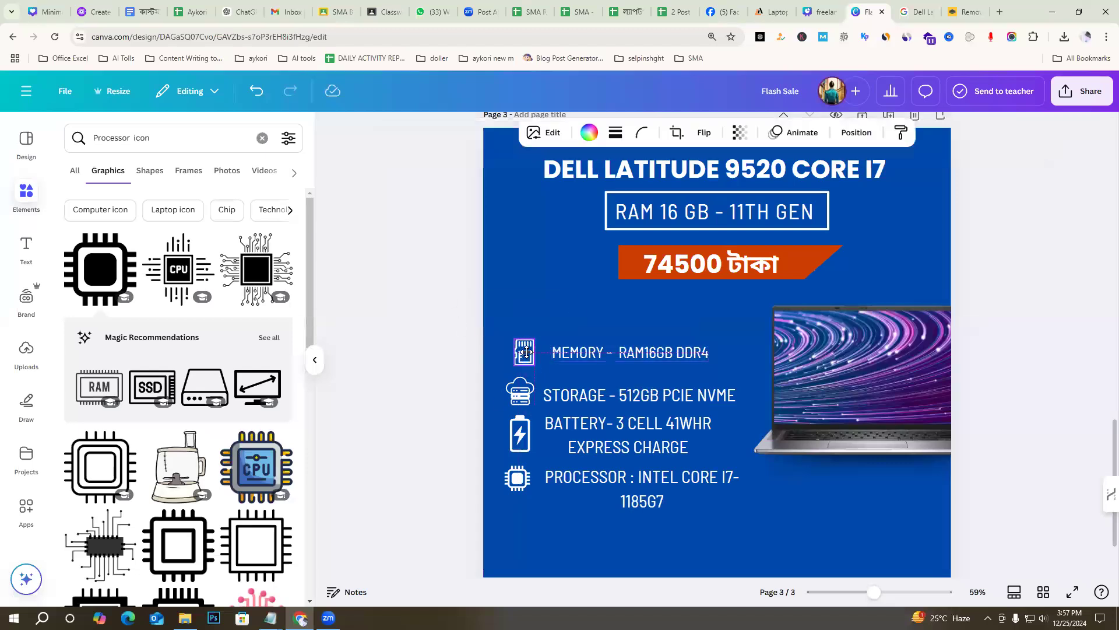
Set the storage text's font size to 27 and move it up, left-aligned with the memory text
left_click(608, 394)
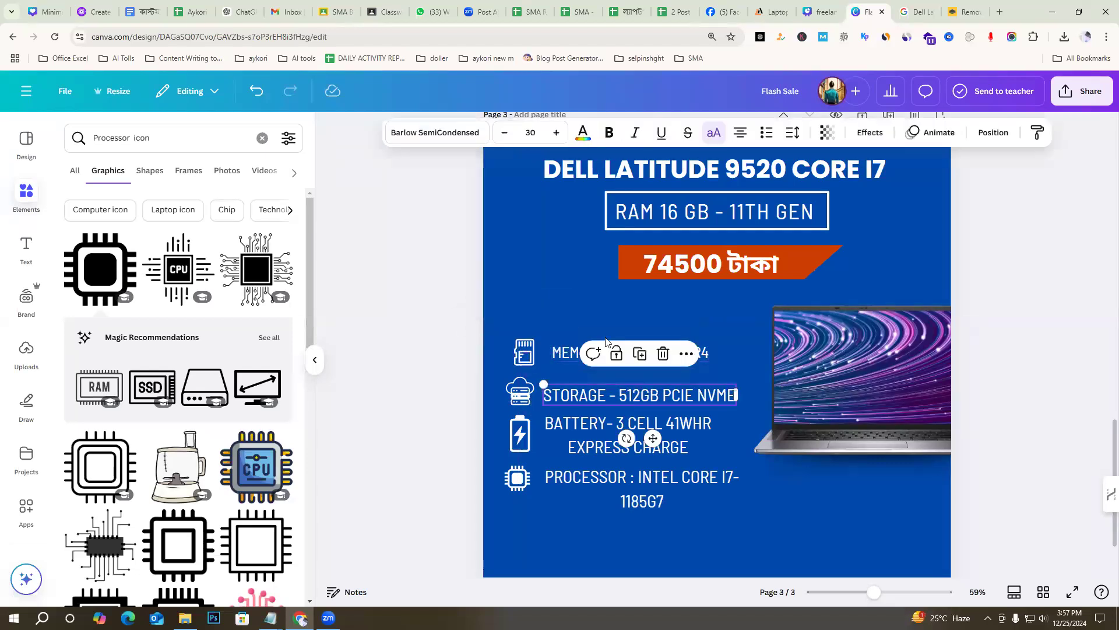
left_click(568, 352)
left_click(577, 395)
left_click(504, 133)
left_click(504, 134)
left_click(505, 134)
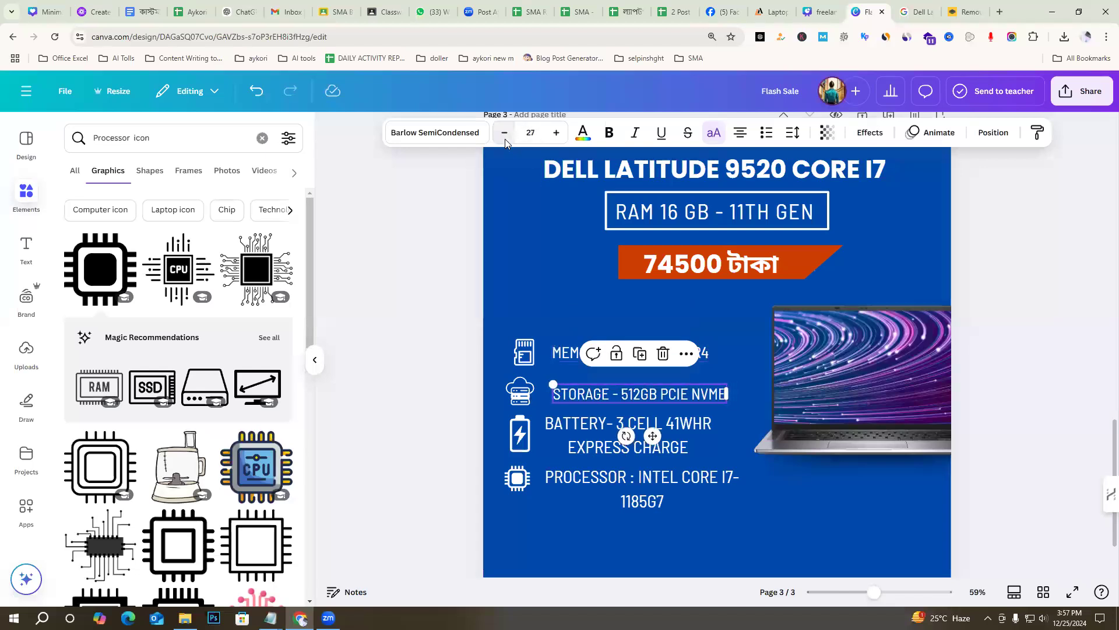
left_click_drag(620, 394, 619, 388)
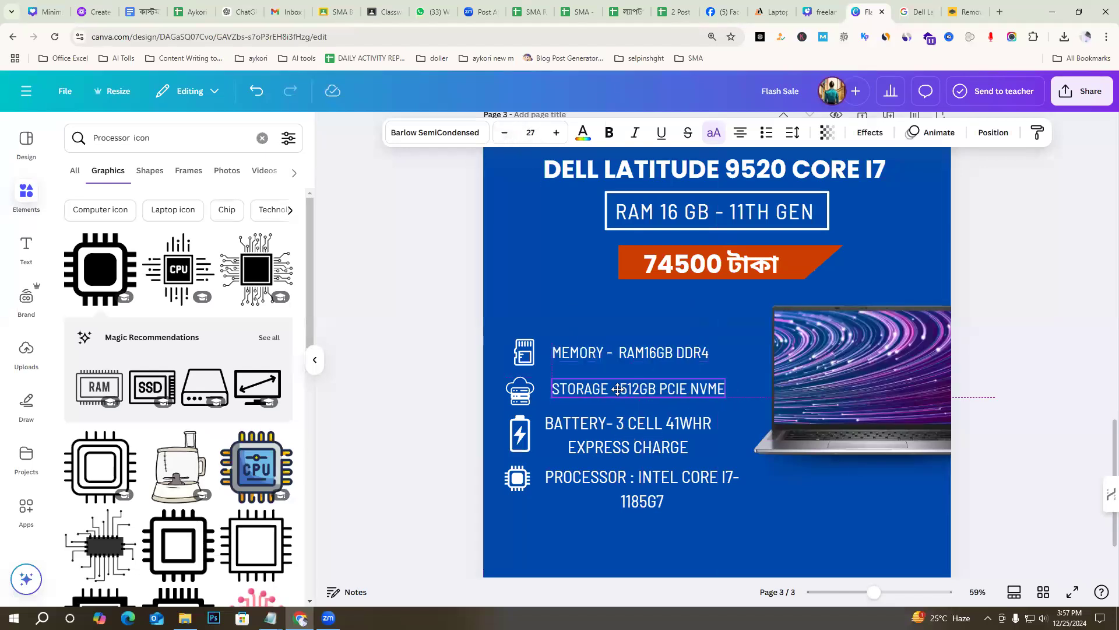
Set the battery text's font size to 27 and resize its text box to line up with the storage text
left_click_drag(587, 427, 592, 425)
left_click(504, 134)
left_click(505, 133)
left_click(505, 133)
mouse_move(719, 429)
left_mouse_down()
mouse_move(766, 430)
mouse_move(713, 427)
left_mouse_up()
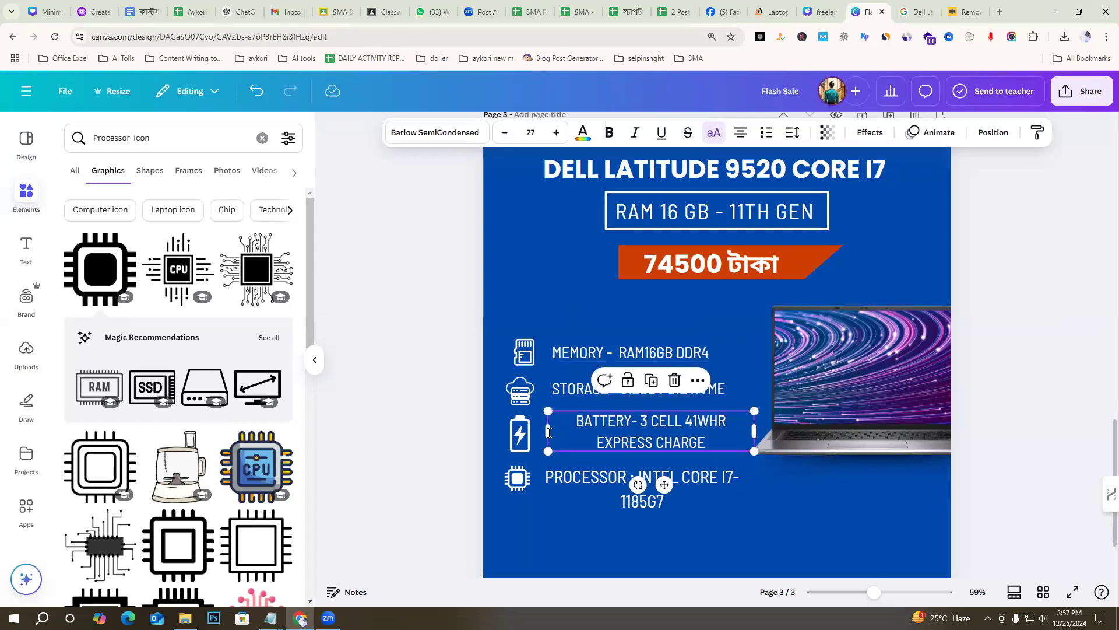
left_click(549, 432)
left_click_drag(755, 430, 707, 426)
left_click(598, 319)
Set the processor text's font size to 27 and narrow its text box to about 420 wide
left_click(618, 484)
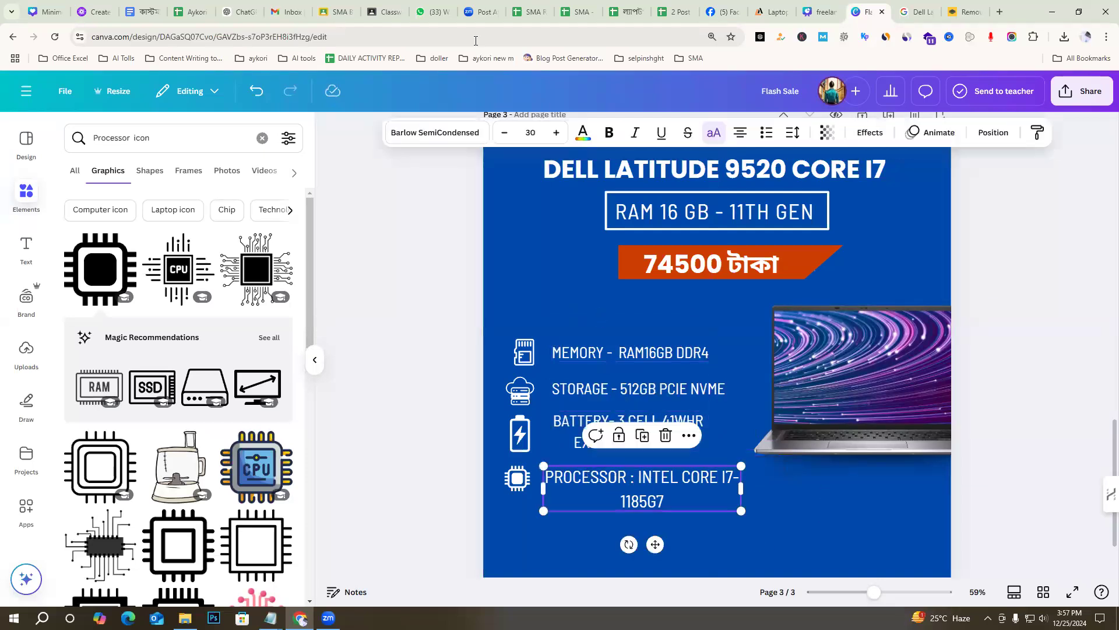
left_click(504, 133)
left_click(504, 133)
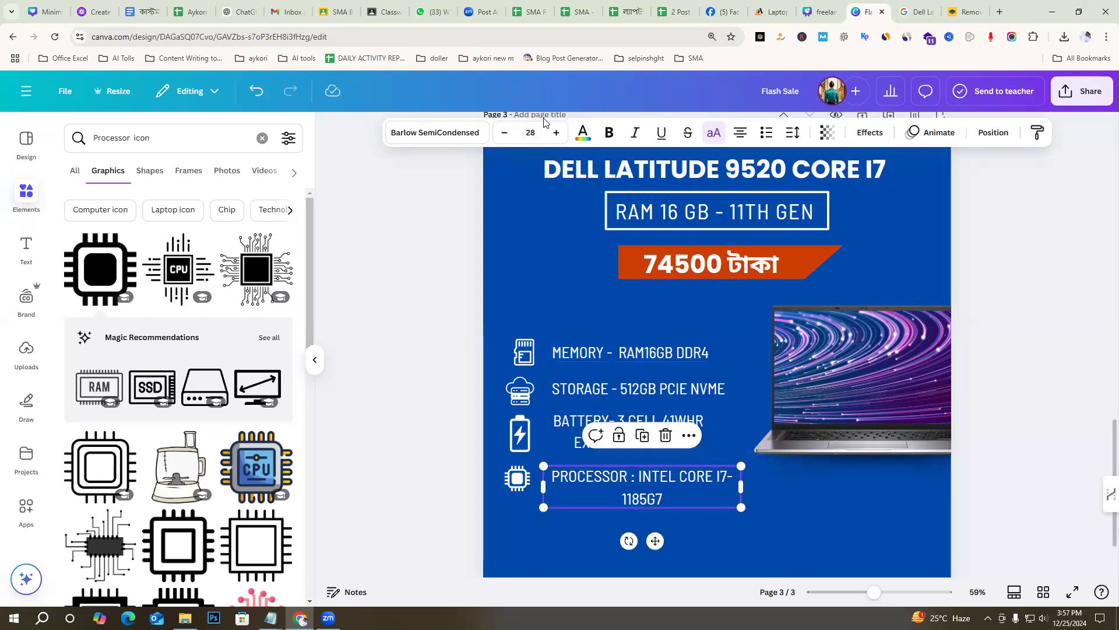
left_click(503, 134)
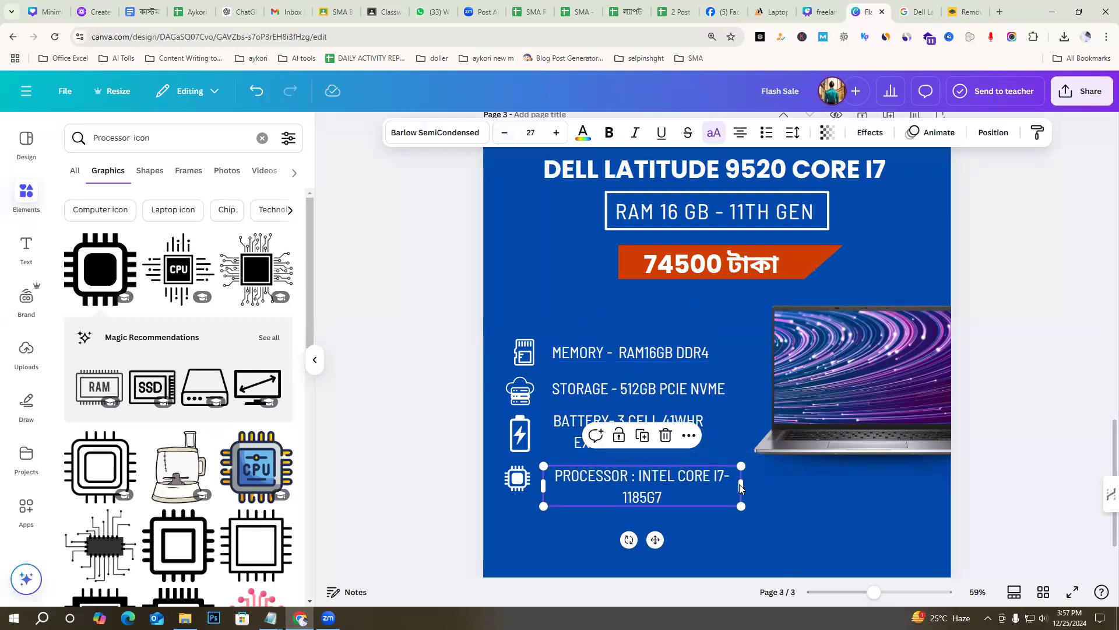
left_click_drag(739, 488, 725, 485)
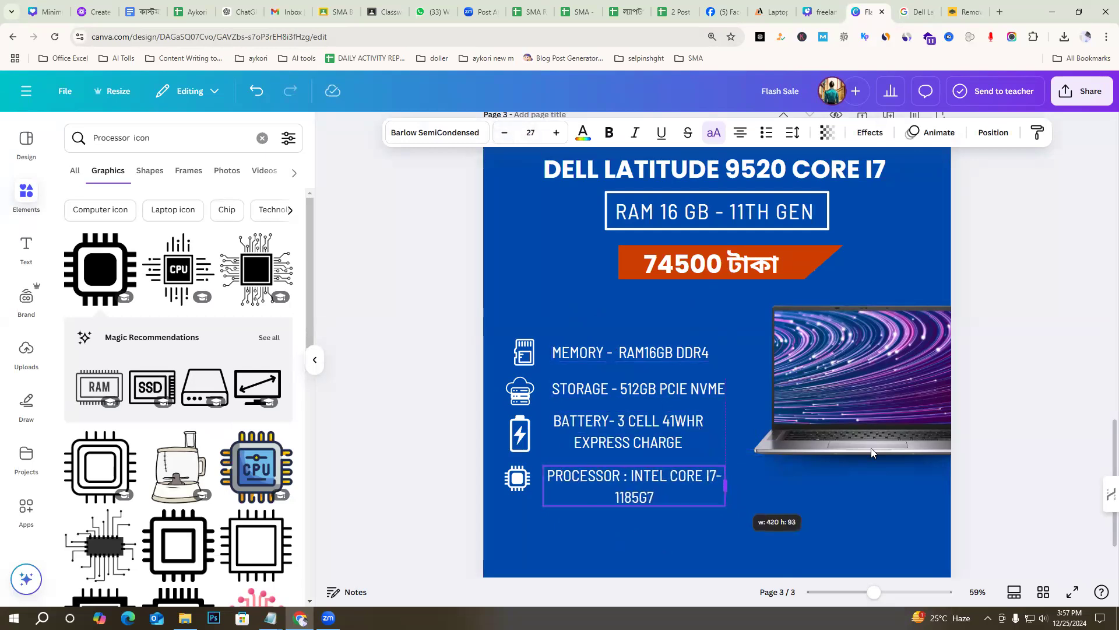
left_click(1060, 439)
scroll(874, 431, "down", 2)
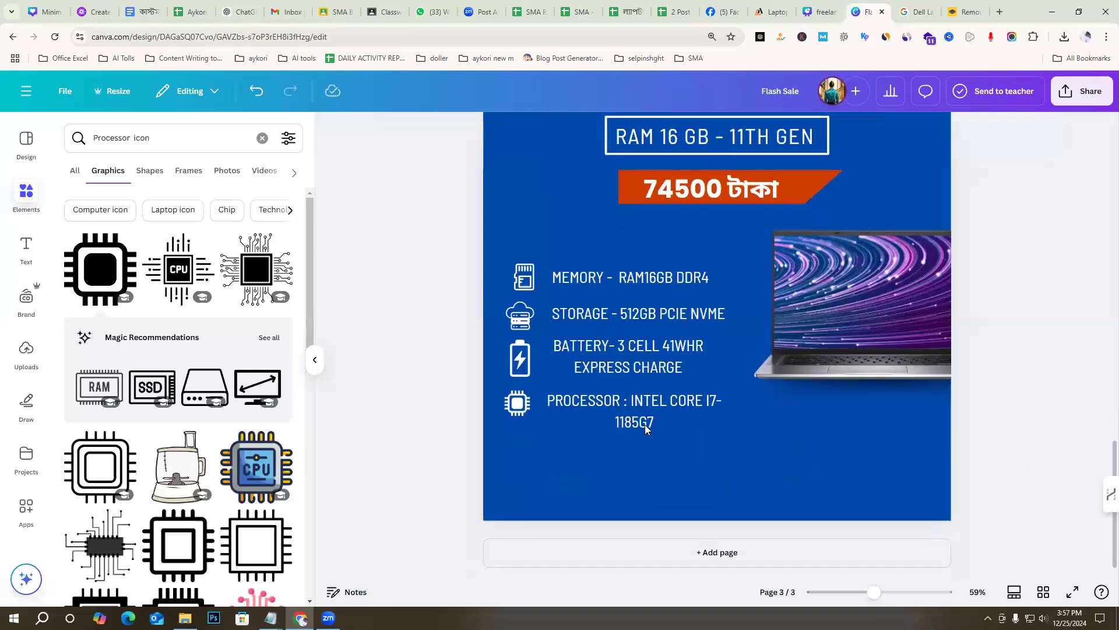
Move the processor icon closer to its text and widen the processor text box to about 496 so it fits on one line
left_click(515, 404)
left_click_drag(515, 403, 518, 399)
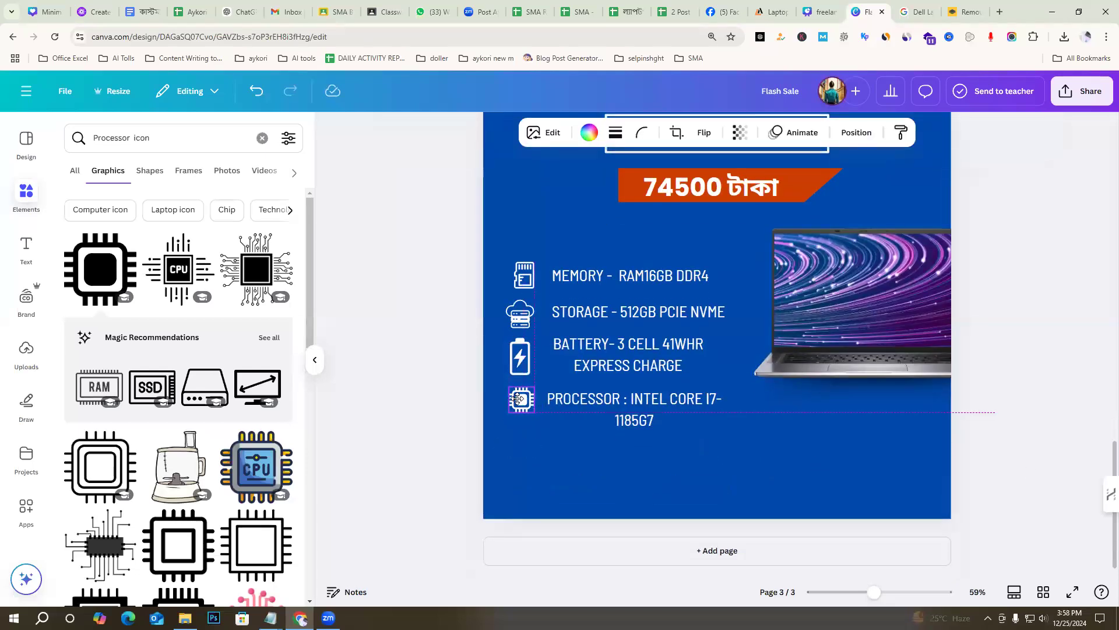
left_click_drag(599, 397, 594, 392)
left_click_drag(722, 408, 757, 405)
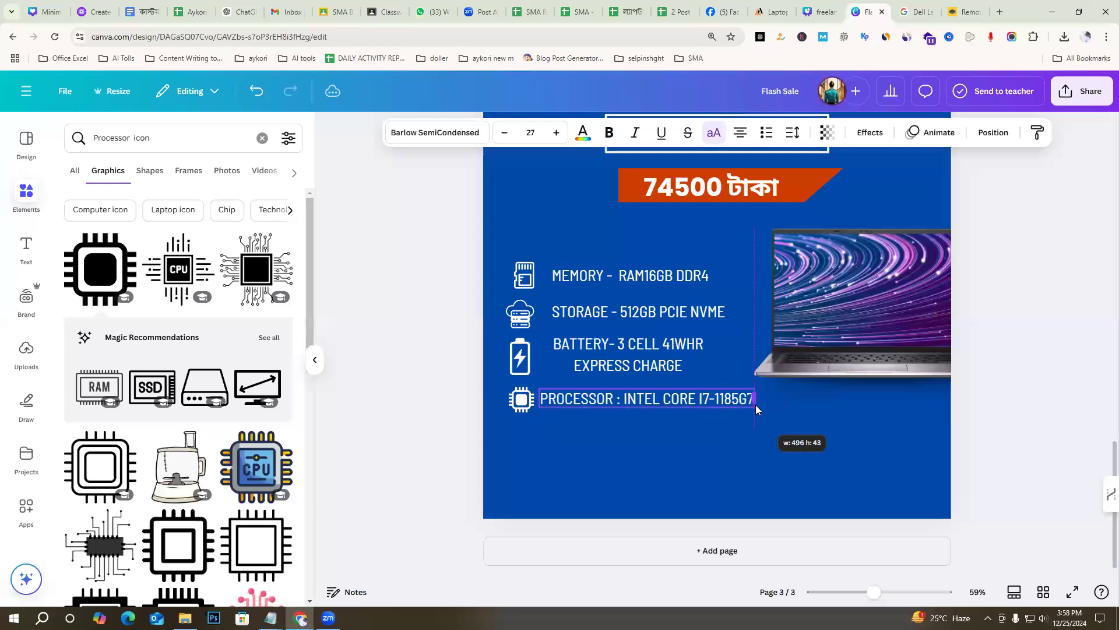
Line up the left edges of the battery and processor texts with the memory and storage texts
left_click(622, 343)
left_click_drag(622, 342, 632, 347)
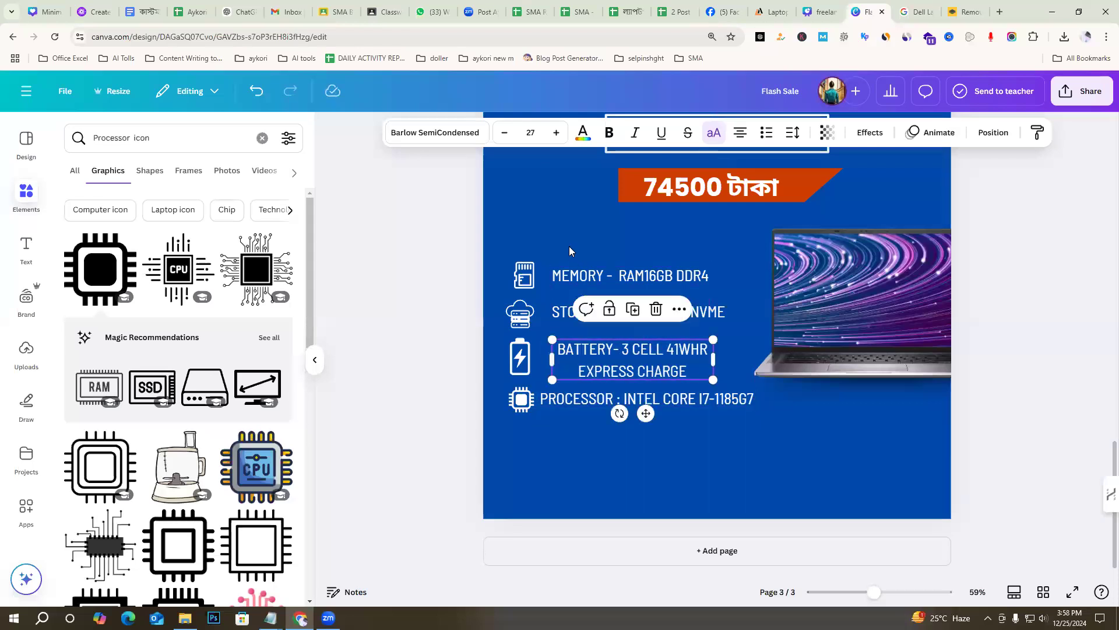
left_click(568, 246)
left_click_drag(569, 402, 582, 400)
left_click_drag(572, 349, 569, 352)
left_click_drag(706, 370, 702, 370)
left_click_drag(617, 354, 602, 350)
left_click(590, 399)
left_click(551, 238)
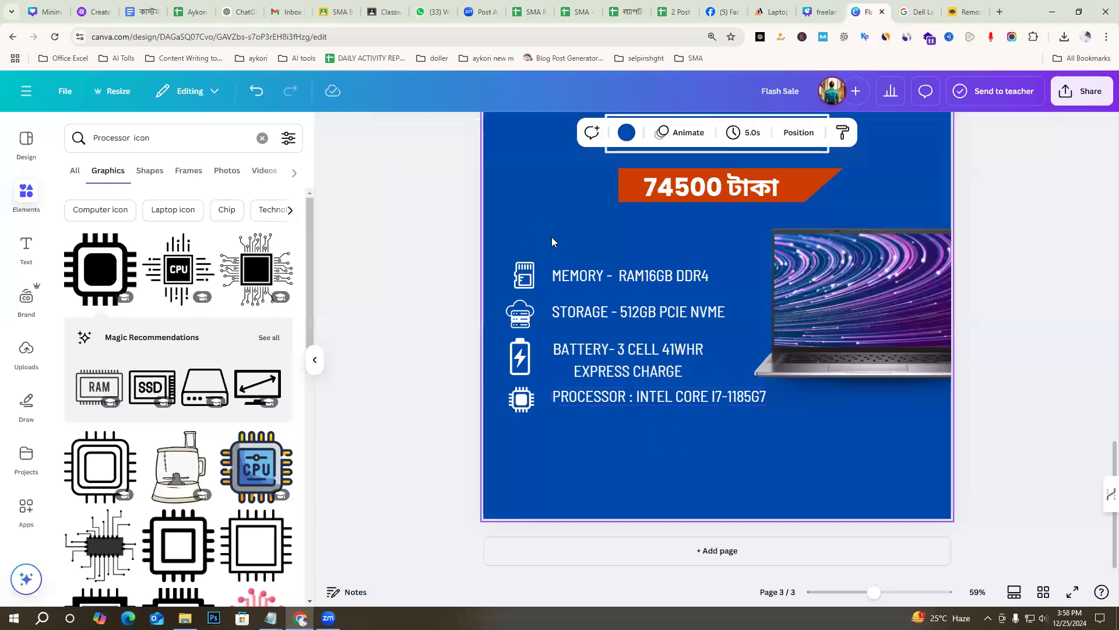
Move the four specification texts together slightly left and up, closer to their icons
left_click_drag(613, 356, 606, 352)
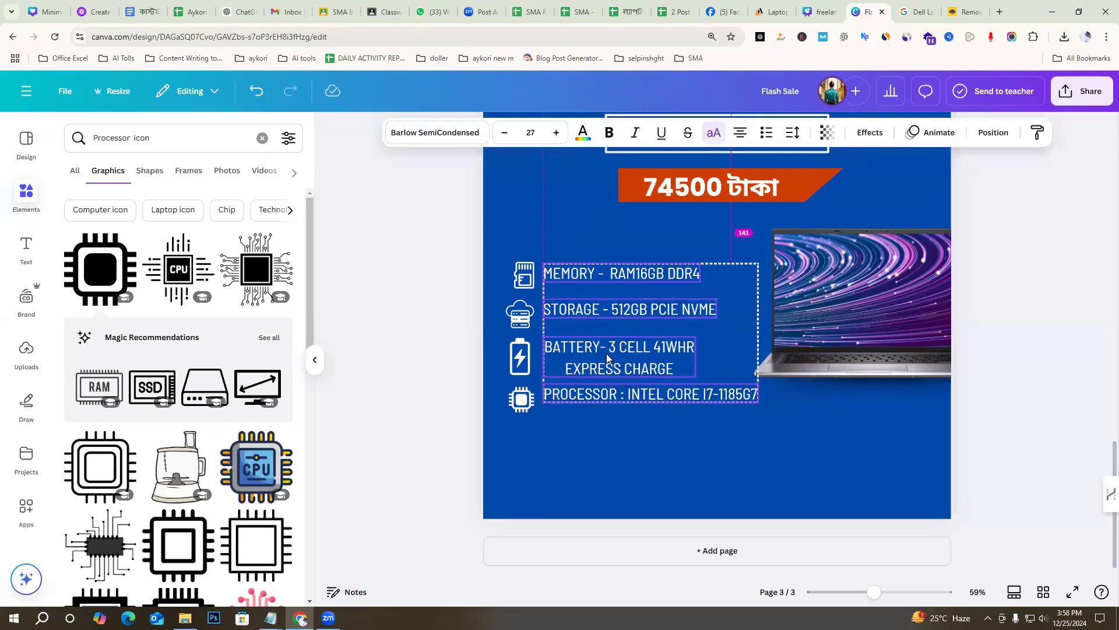
left_click_drag(606, 353, 607, 353)
left_click(579, 458)
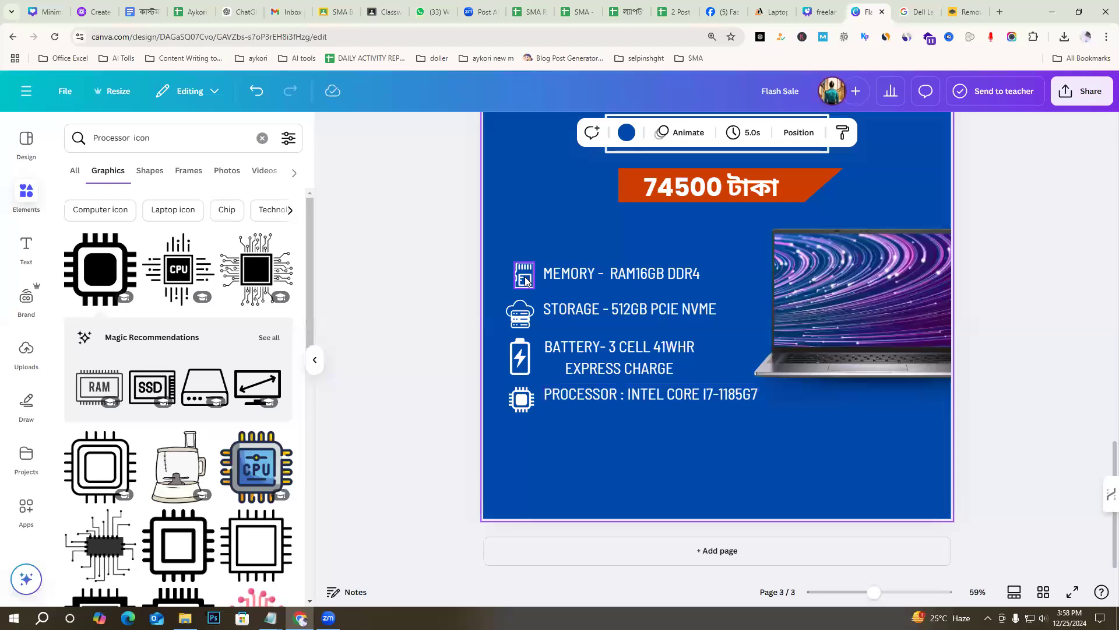
Scale down the memory, storage, battery and processor icons slightly
left_click(525, 282)
left_click_drag(874, 593, 883, 593)
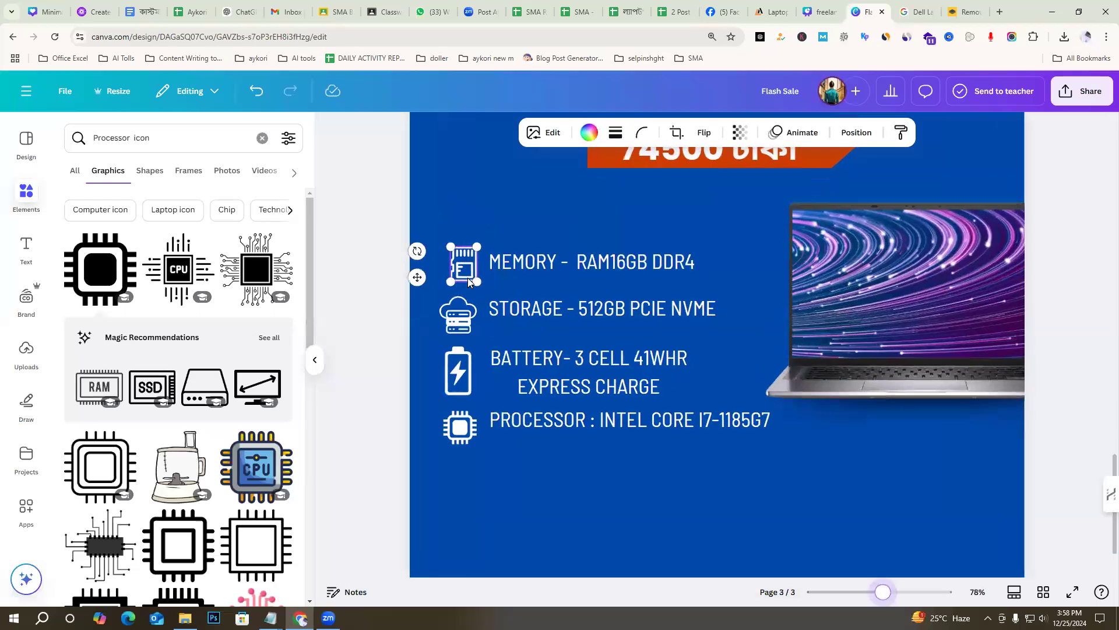
left_click_drag(477, 281, 475, 278)
left_click(459, 315)
left_click_drag(477, 331, 473, 330)
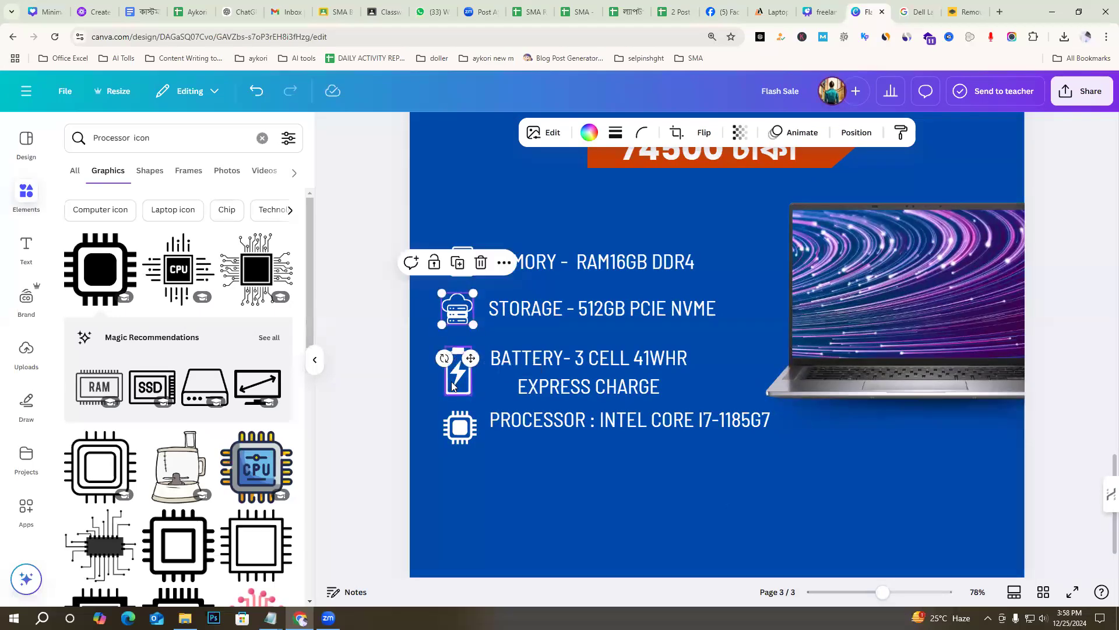
left_click(470, 379)
left_click_drag(469, 396, 461, 373)
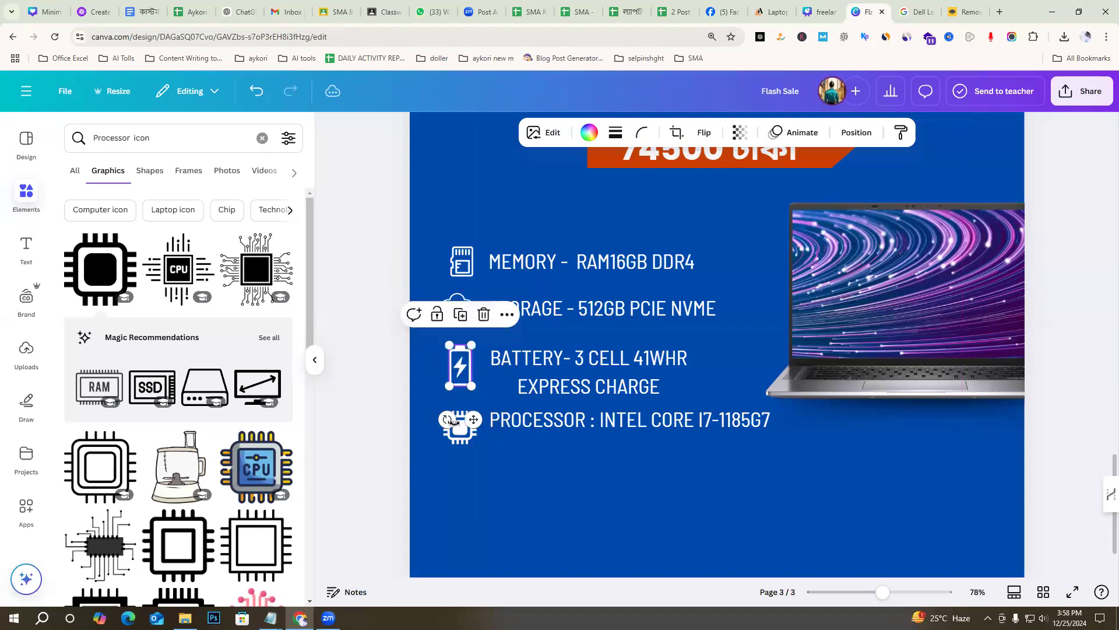
left_click(468, 438)
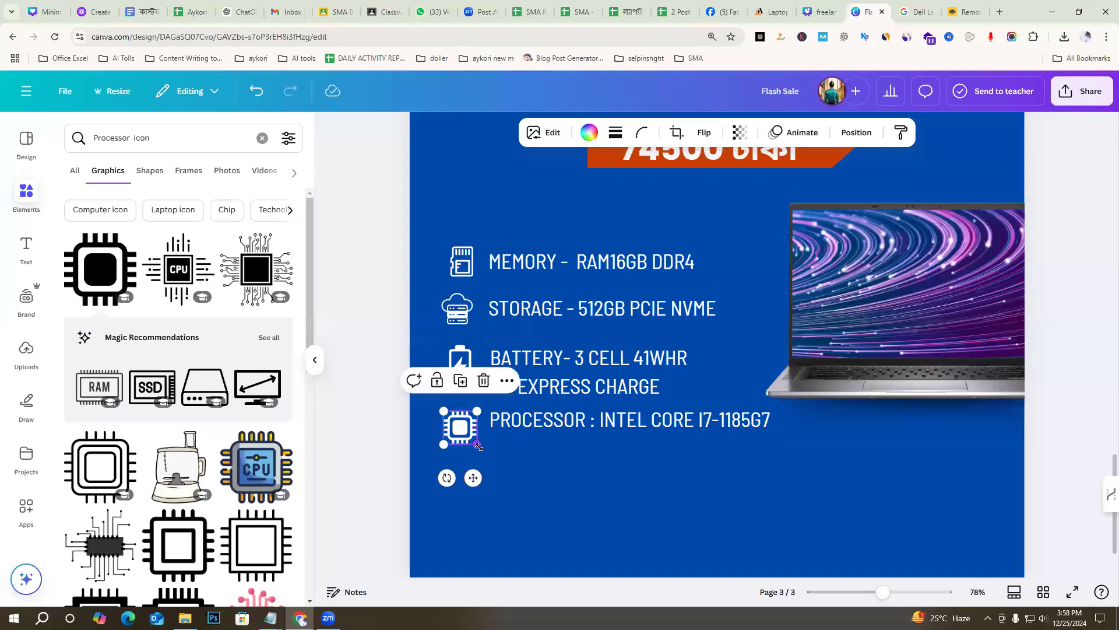
left_click_drag(479, 445, 474, 442)
Reposition the four specification icons in a column close to the left edge of their texts
left_click(466, 262)
left_click_drag(466, 262, 468, 298)
left_click_drag(461, 373, 455, 371)
left_click_drag(461, 429, 465, 421)
left_click(600, 463)
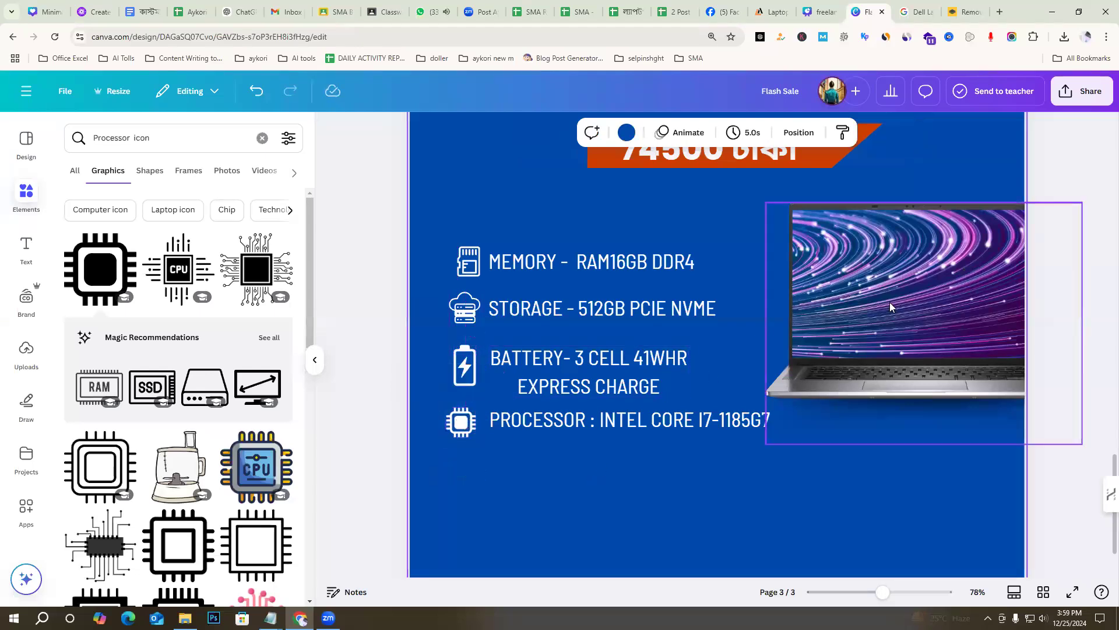
Move all the specification texts and icons together left, leaving a narrow margin at the page's left edge
left_click_drag(884, 601, 864, 592)
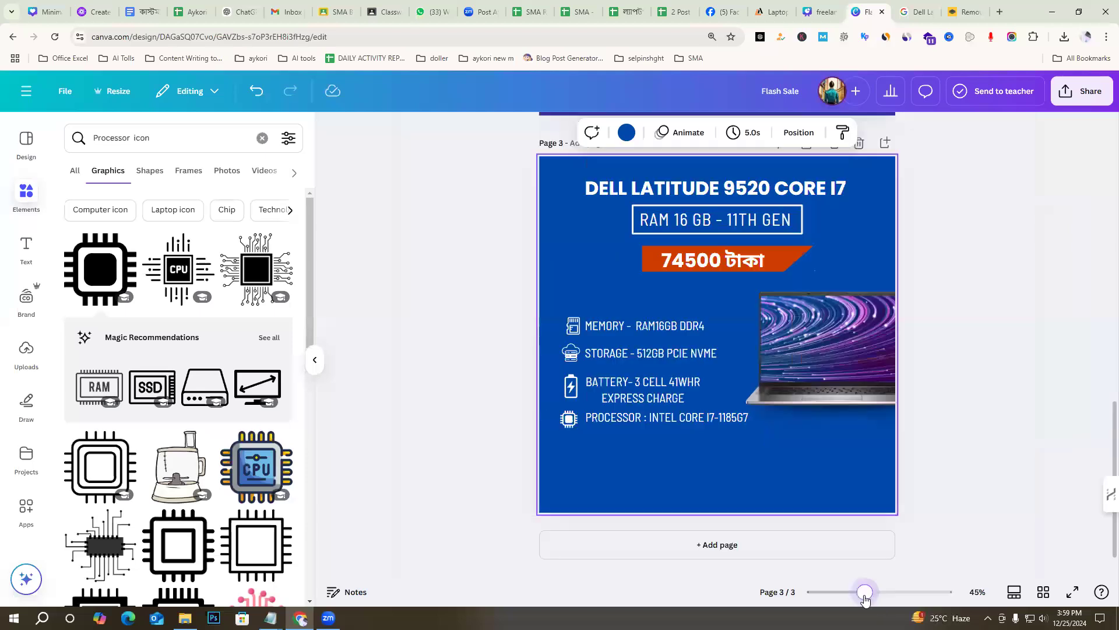
left_click_drag(566, 291, 650, 429)
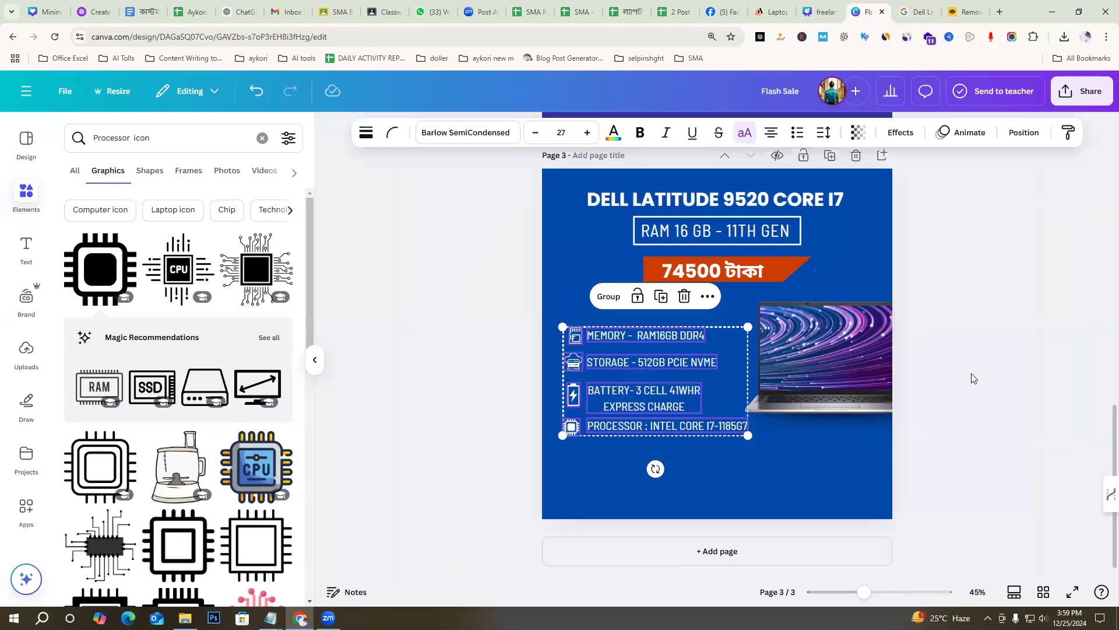
left_click(930, 377)
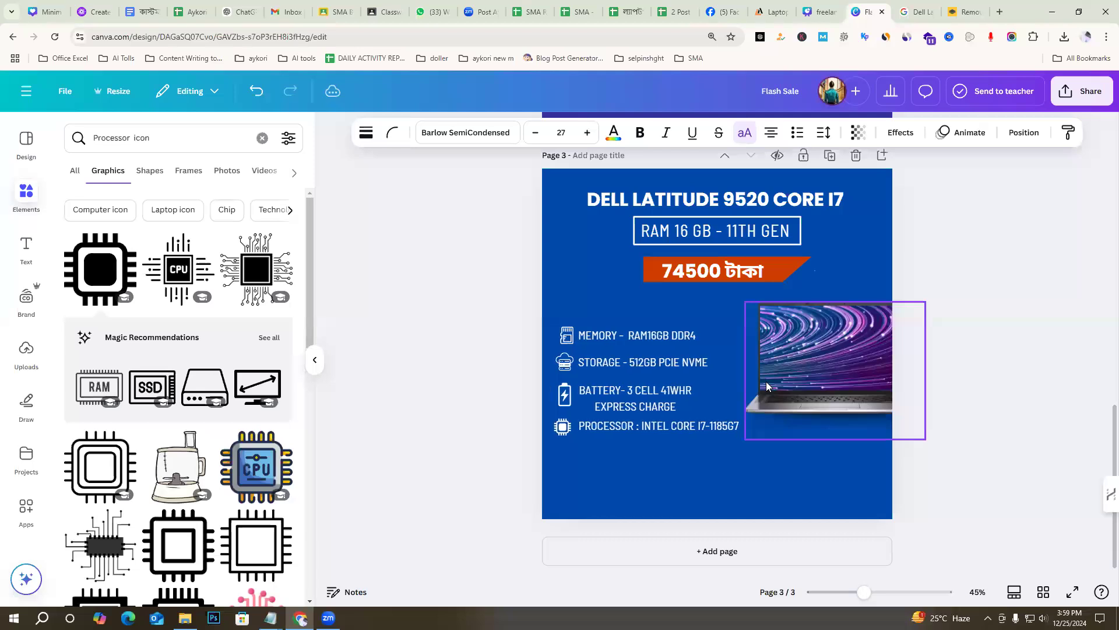
key("Left")
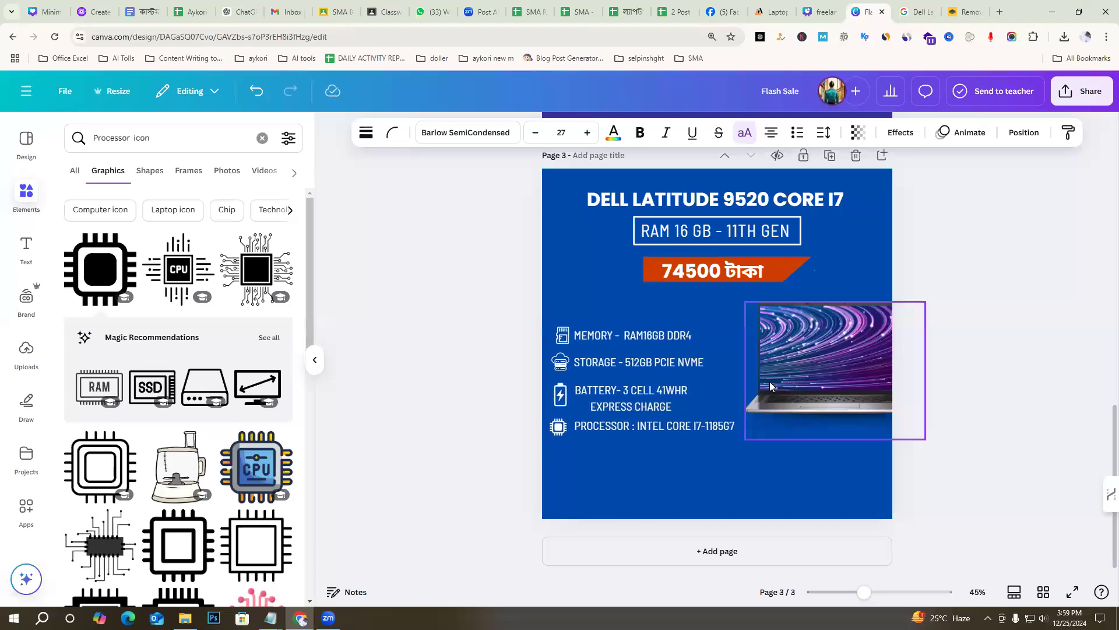
key("Left")
key("Left")
key("Left")
key("Left")
key("Left")
key("Left")
key("Left")
key("Left")
key("Left")
key("Left")
key("Left")
key("Left")
key("Left")
key("Left")
key("Left")
key("Left")
key("Left")
key("Left")
key("Left")
key("Left")
key("Left")
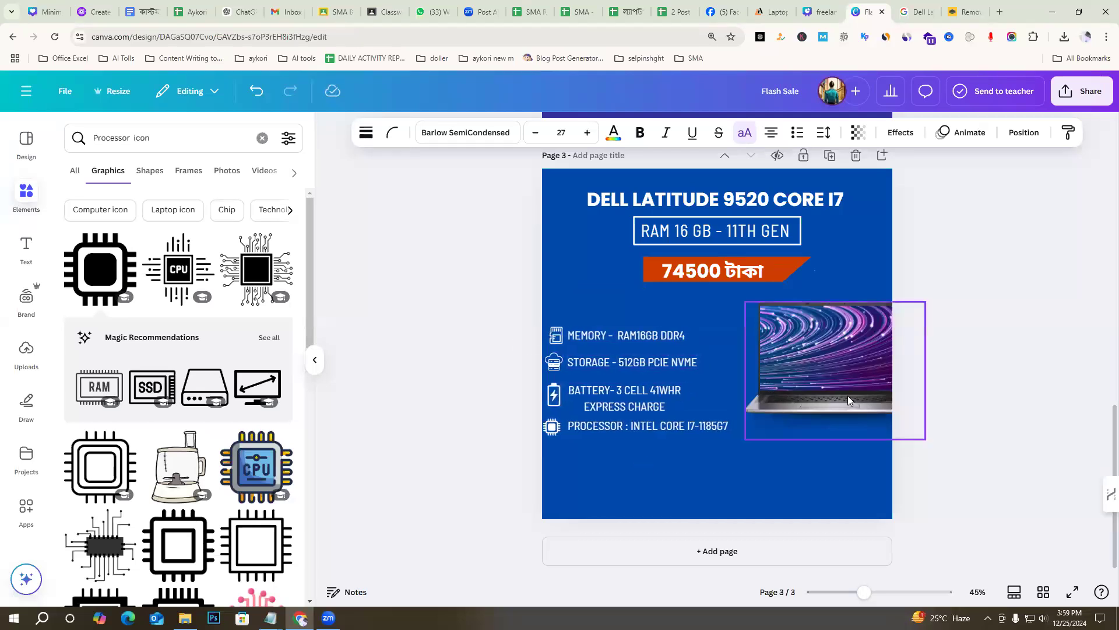
key("Right")
key("Right")
key("Right")
key("Right")
key("Right")
key("Right")
key("Right")
key("Right")
key("Right")
key("Right")
key("Right")
key("Right")
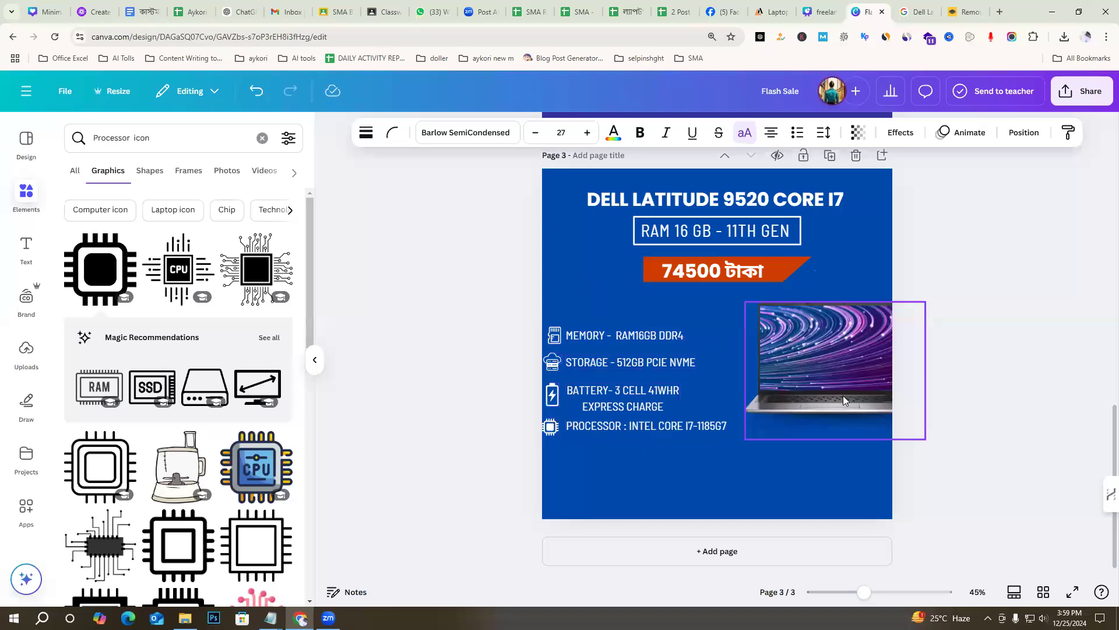
key("Right")
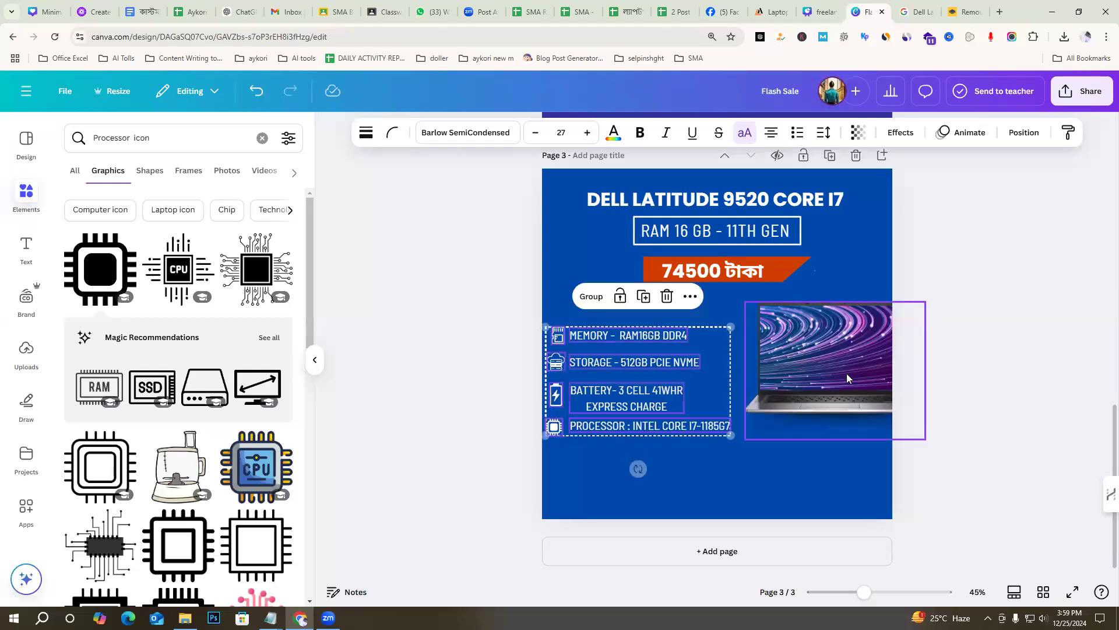
left_click(1034, 386)
Move the laptop image fully onto the page and enlarge it, and narrow the processor text box to wrap onto two lines
left_click_drag(856, 373, 813, 382)
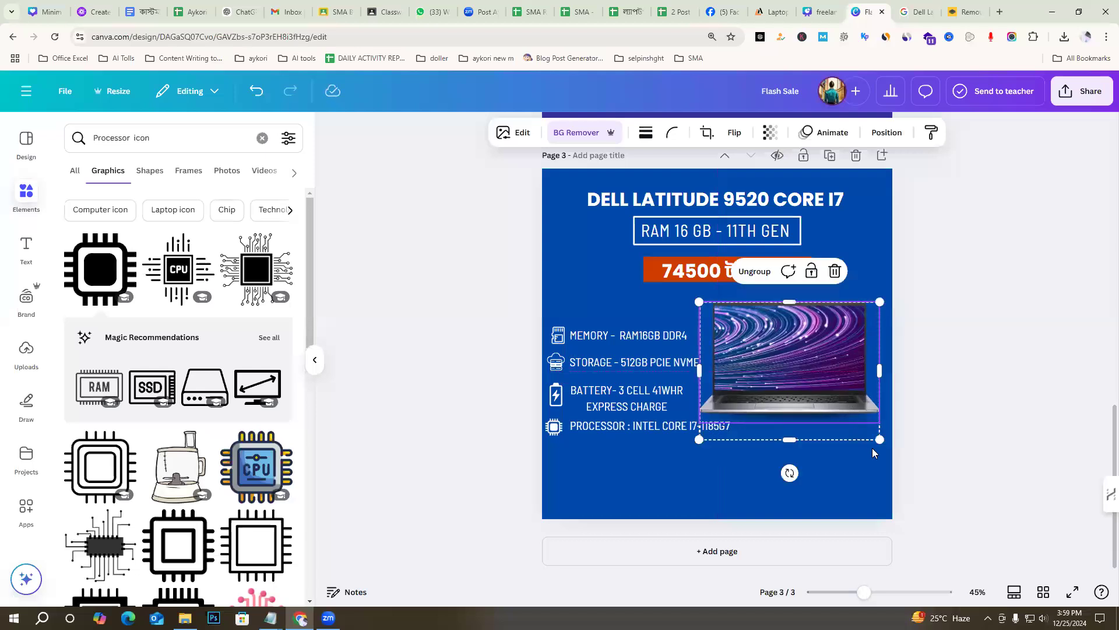
left_click_drag(880, 441, 895, 456)
left_click_drag(833, 397, 820, 398)
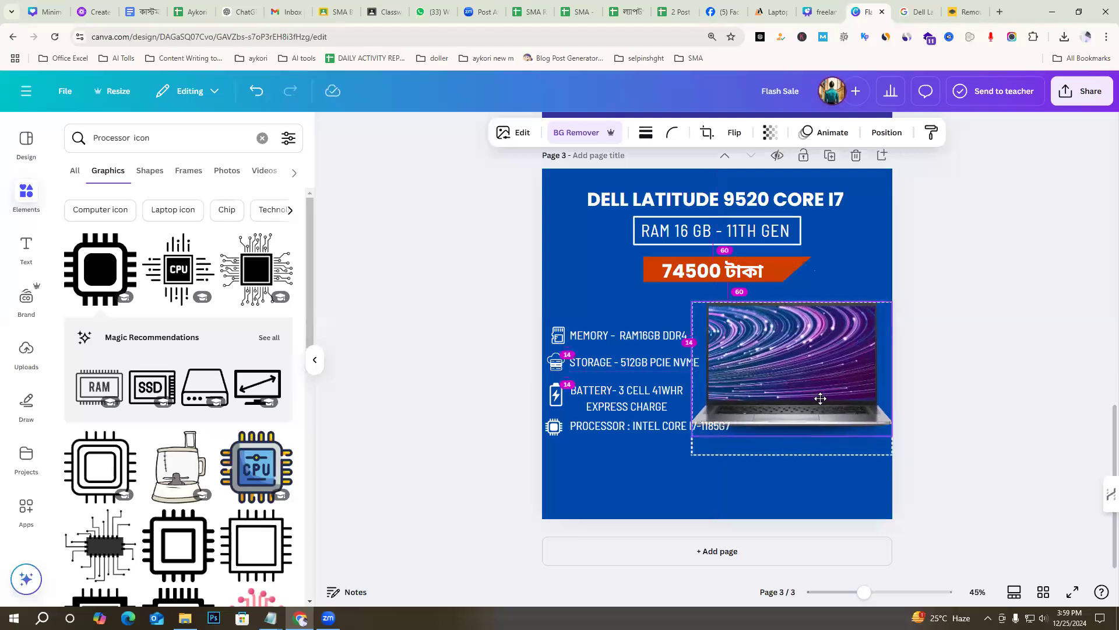
left_click(645, 449)
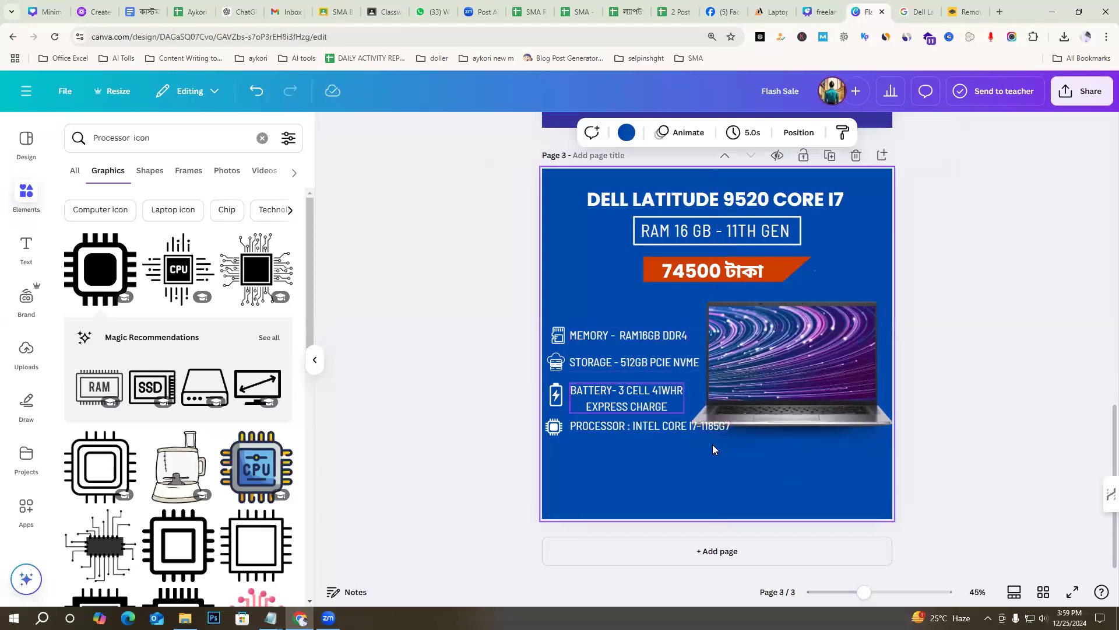
left_click(729, 427)
left_click_drag(718, 427, 704, 429)
Resize the laptop image to about 586 wide and place it just inside the page's right edge
left_click(779, 401)
left_click_drag(892, 454, 879, 437)
left_click_drag(826, 401, 835, 402)
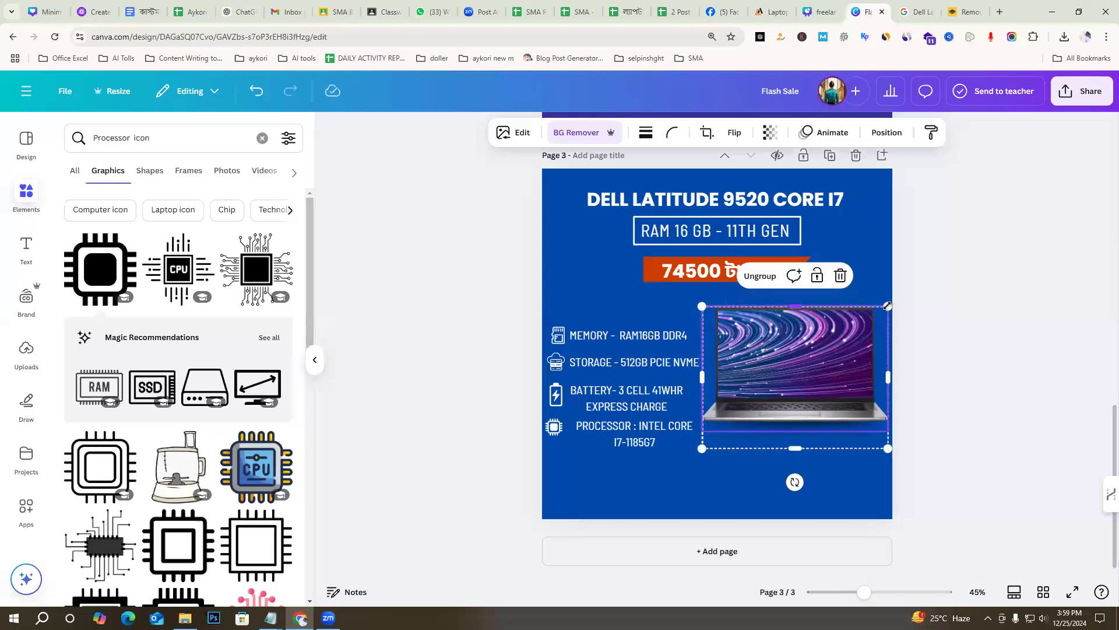
left_click_drag(887, 304, 887, 300)
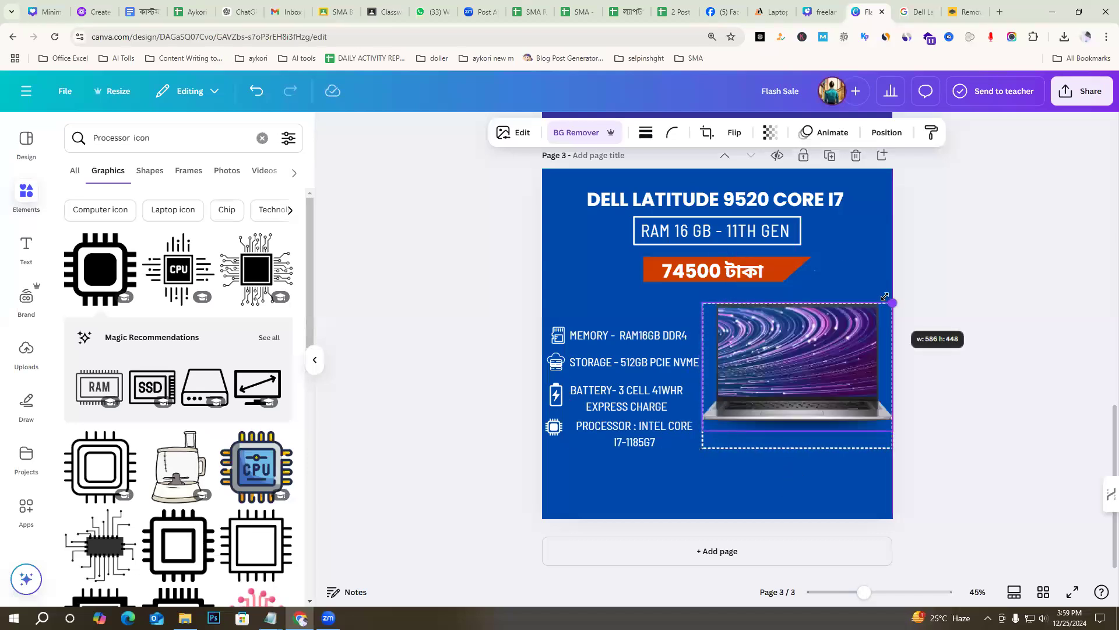
left_click(986, 406)
left_click_drag(853, 407, 846, 409)
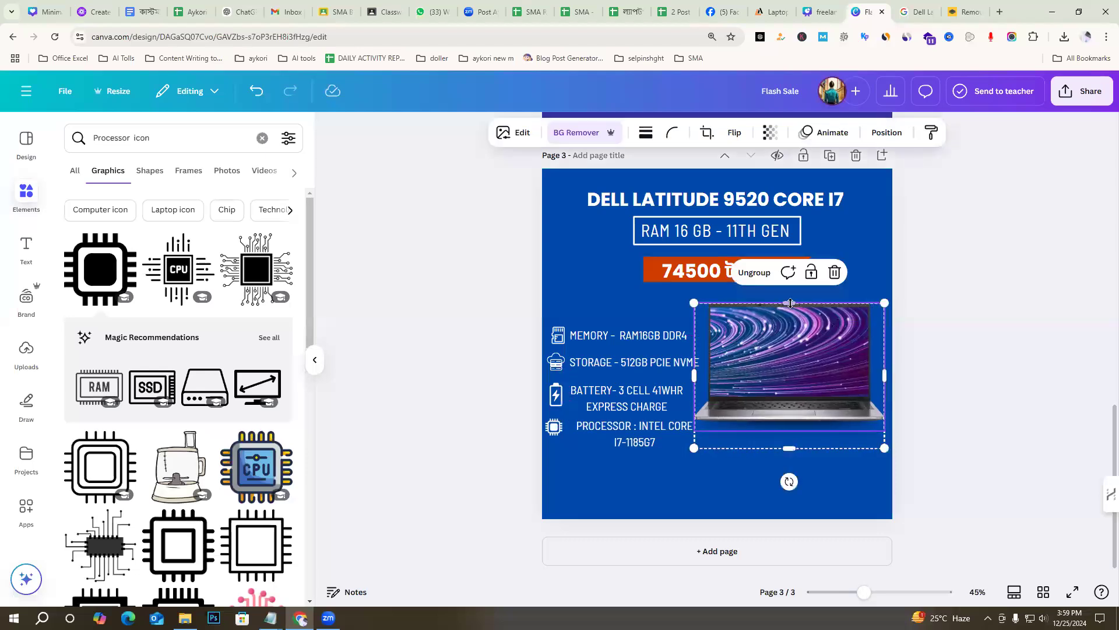
left_click_drag(789, 296, 788, 294)
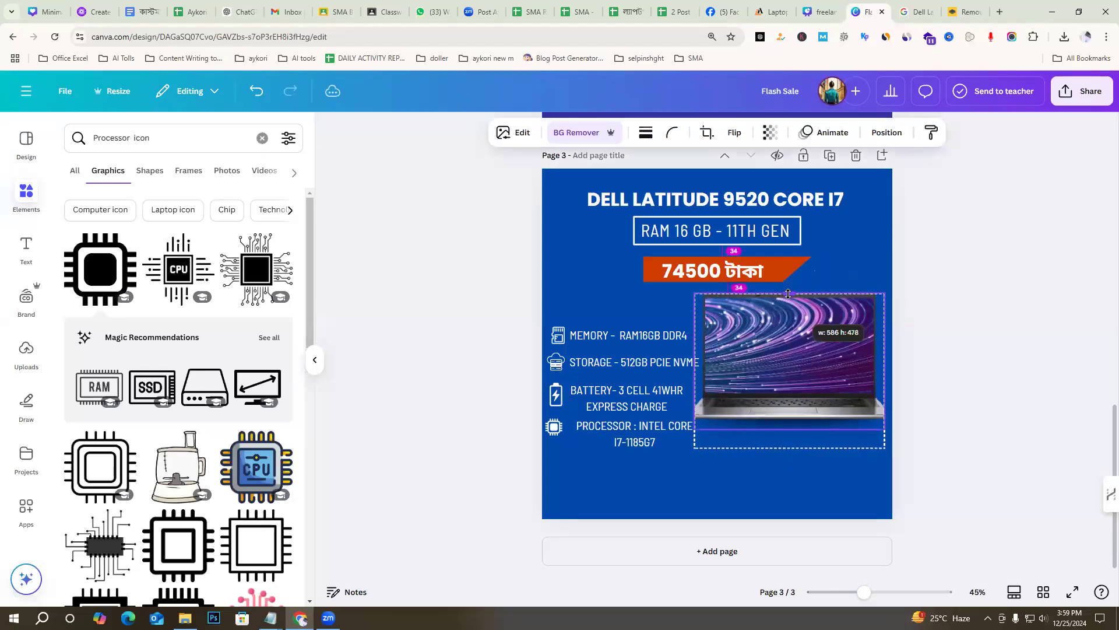
left_click(986, 407)
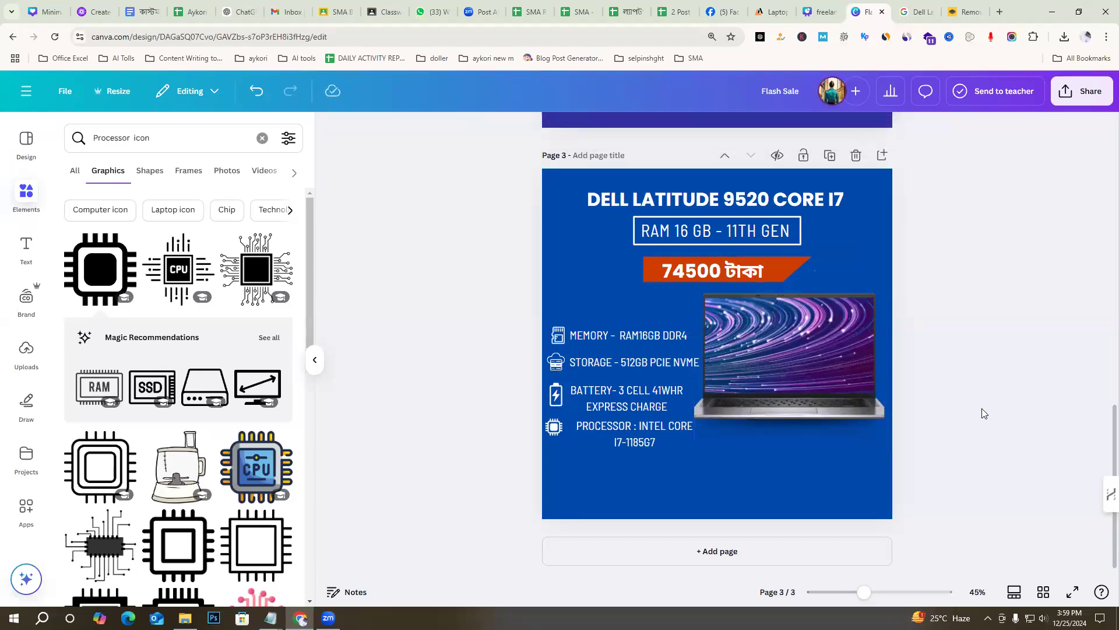
key("ctrl+z")
left_click_drag(847, 394, 847, 396)
left_click(971, 399)
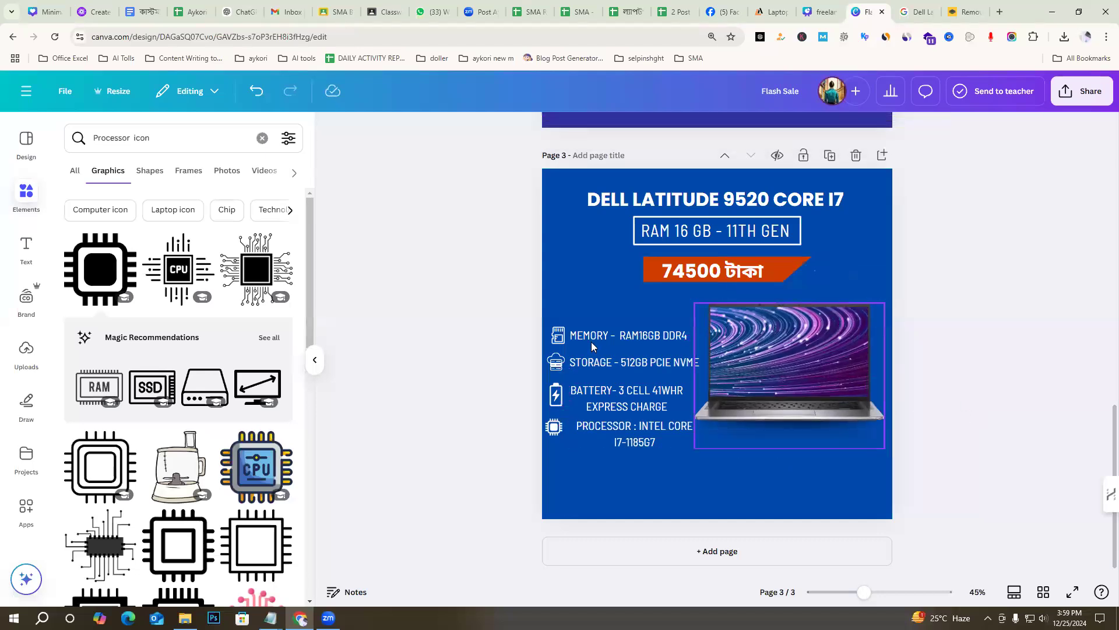
Move all the specification texts and icons up together and shift the laptop image lower on the page
left_click_drag(558, 312, 605, 440)
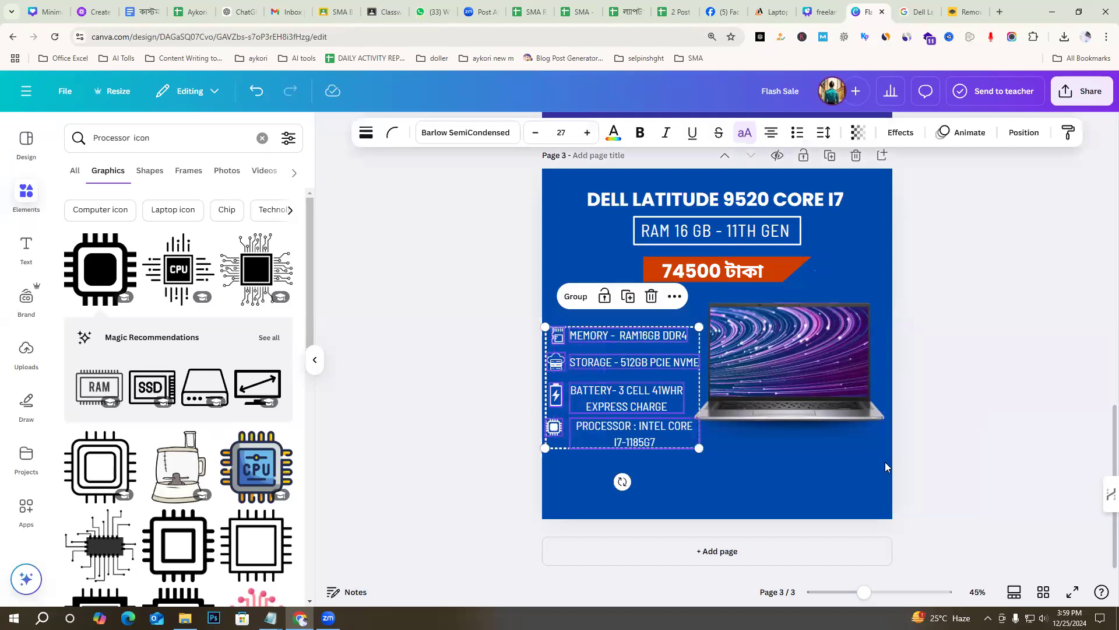
key("Up")
key("Up")
key("Up")
key("Up")
key("Up")
key("Up")
key("Up")
key("Up")
key("Up")
key("Up")
key("Up")
key("Up")
key("Up")
key("Up")
key("Up")
key("Up")
key("Up")
key("Up")
key("Up")
key("Up")
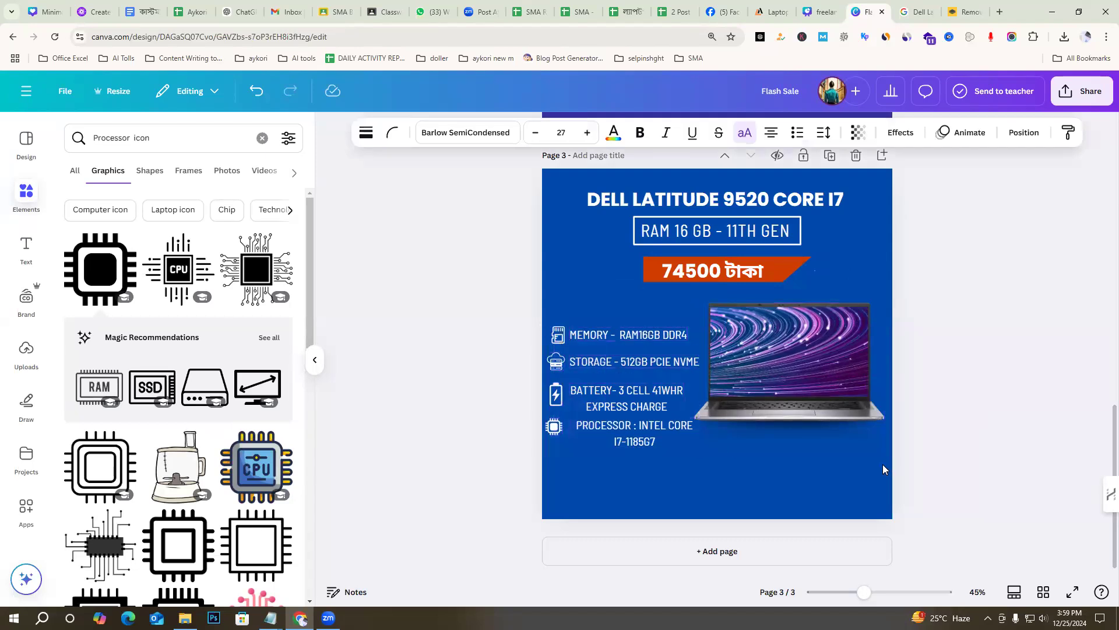
left_click_drag(798, 396, 795, 418)
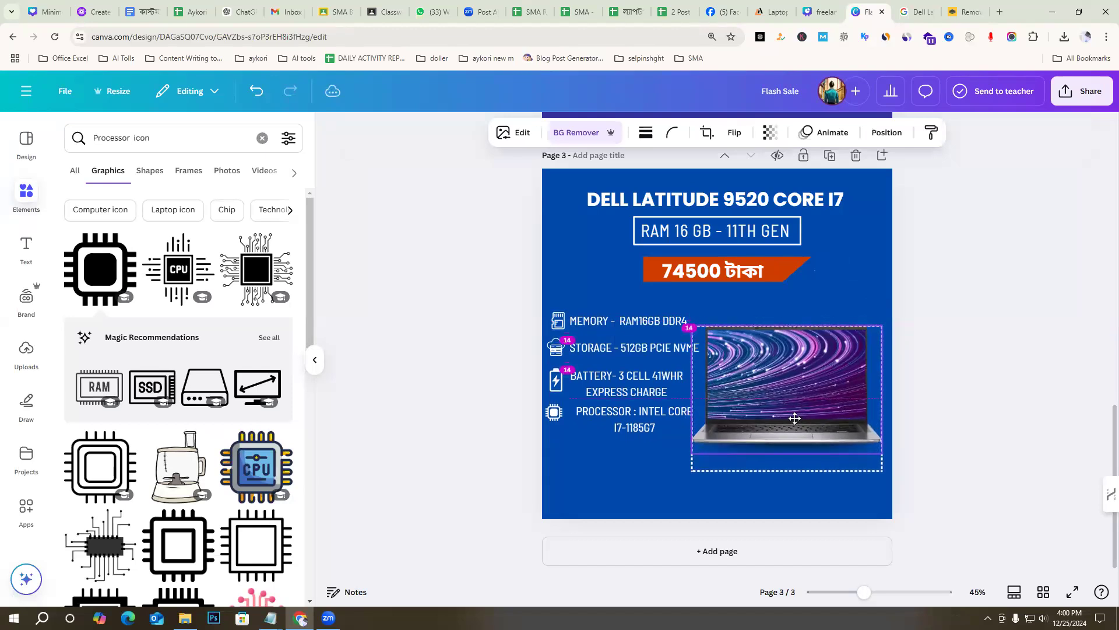
Enlarge the laptop image slightly and reposition it beside the specifications, against the page's right edge
left_click_drag(880, 327, 900, 313)
left_click_drag(847, 369, 847, 367)
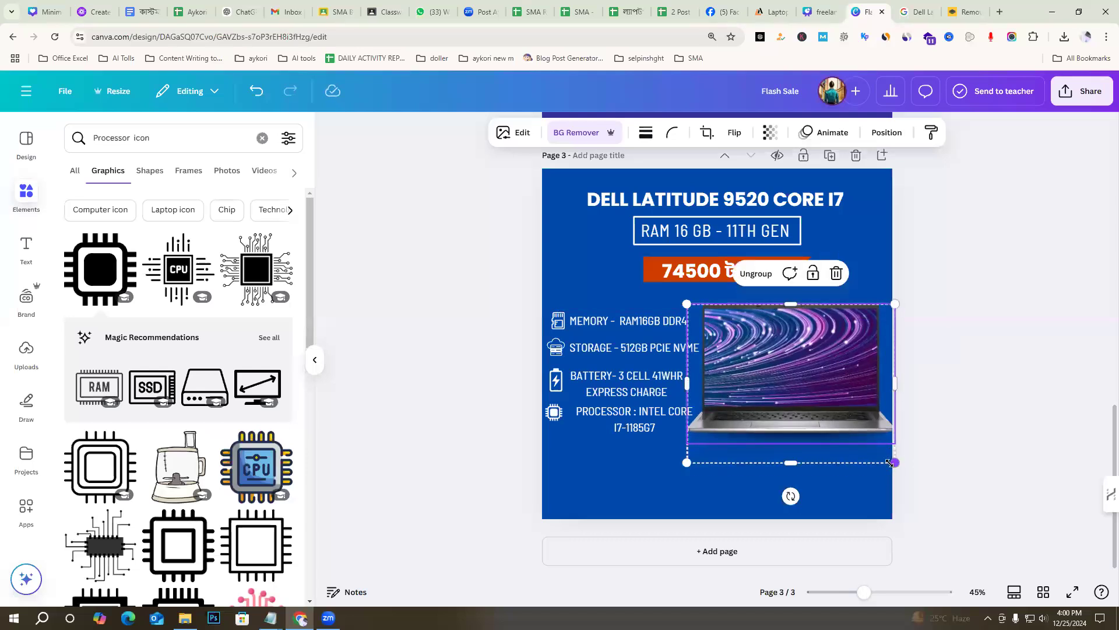
left_click_drag(894, 464, 887, 460)
left_click_drag(835, 424, 839, 432)
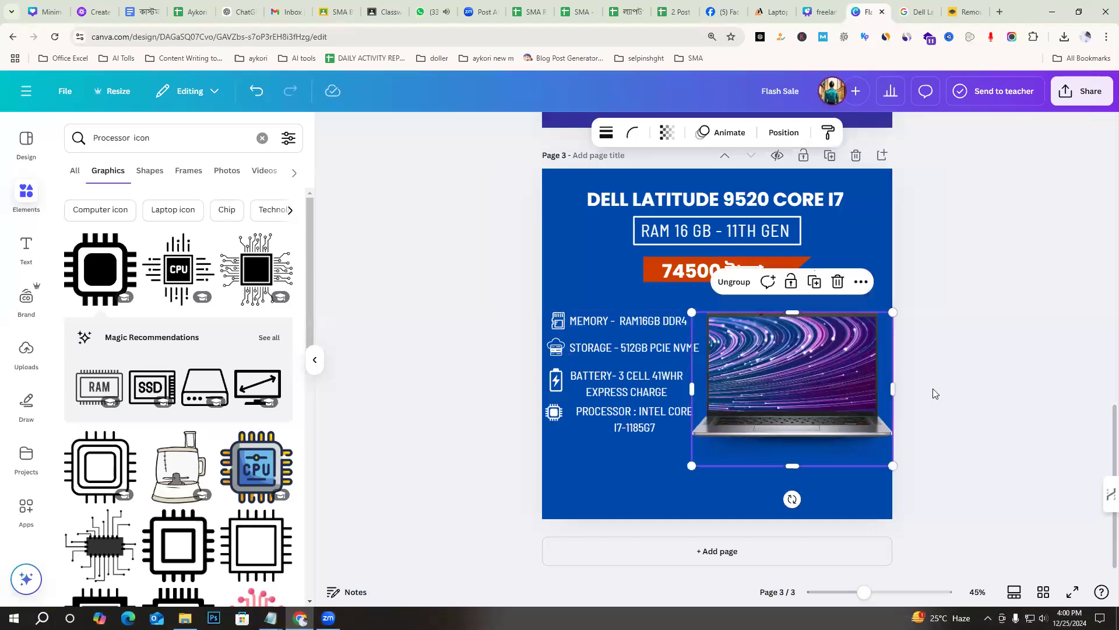
Scale all the specification texts and icons down together slightly, clear of the page's left edge
left_click(933, 392)
left_click_drag(554, 315, 632, 424)
key("Right")
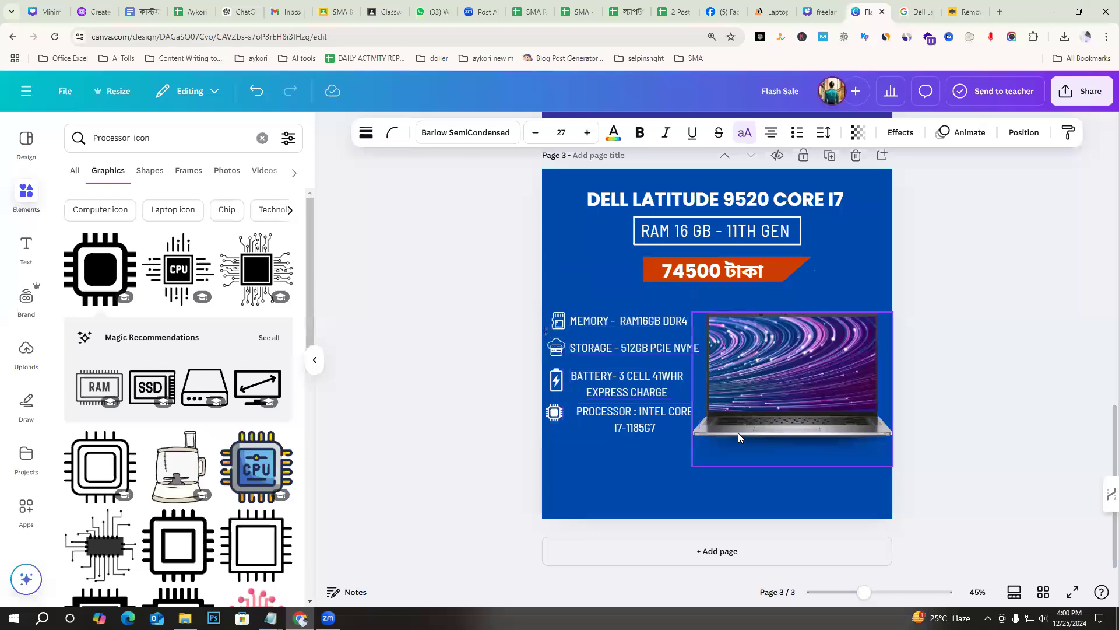
left_click(553, 314)
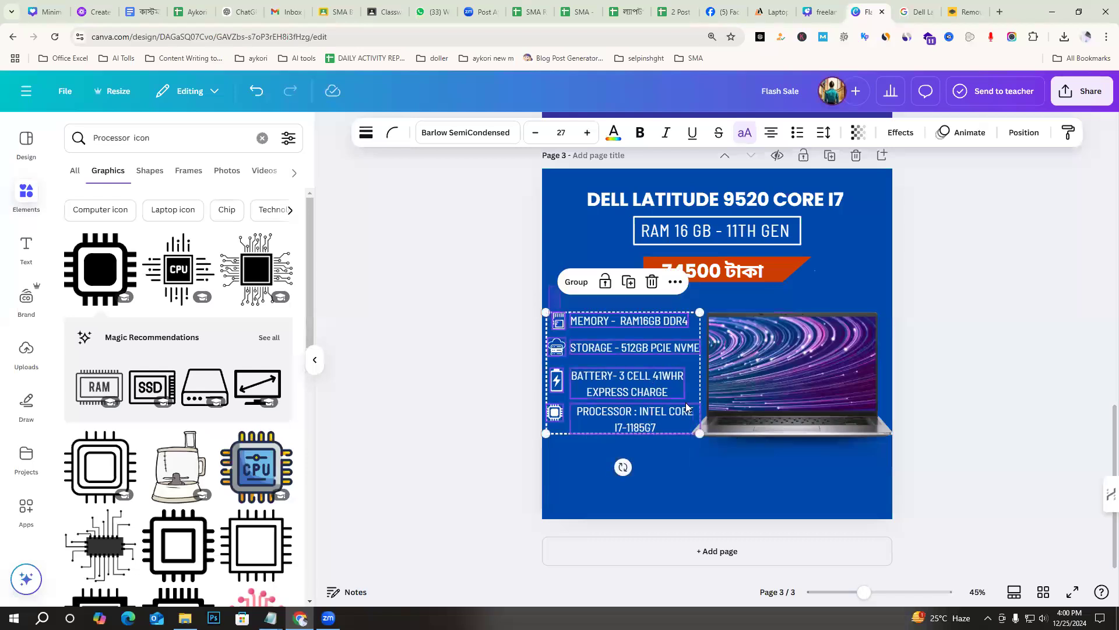
left_click(479, 271)
left_click_drag(556, 293, 692, 430)
left_click_drag(635, 389, 635, 391)
left_click(1000, 375)
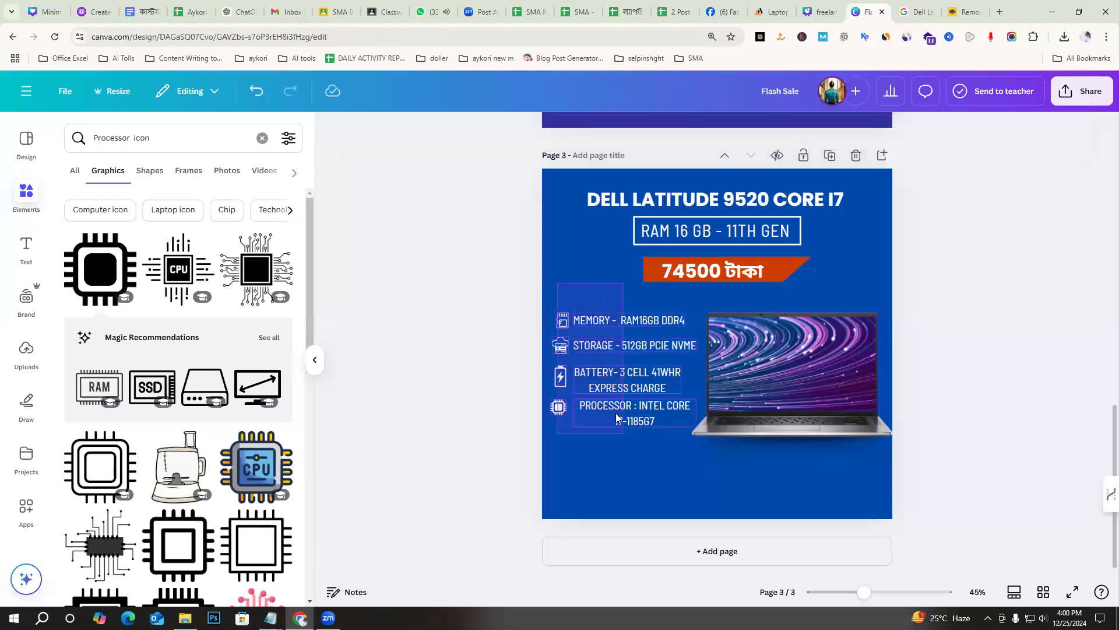
Fine-tune the specification group's placement and nudge the laptop image left to sit just inside the page's right edge
left_click(615, 382)
left_click_drag(613, 377, 613, 375)
left_click(989, 350)
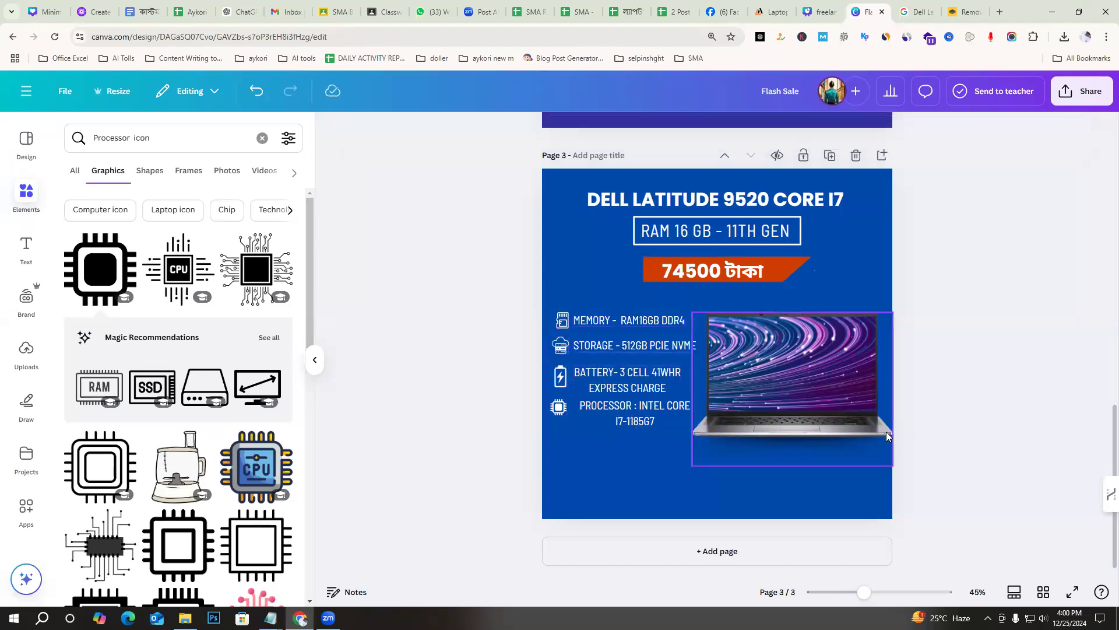
left_click_drag(838, 400, 834, 393)
left_click(996, 386)
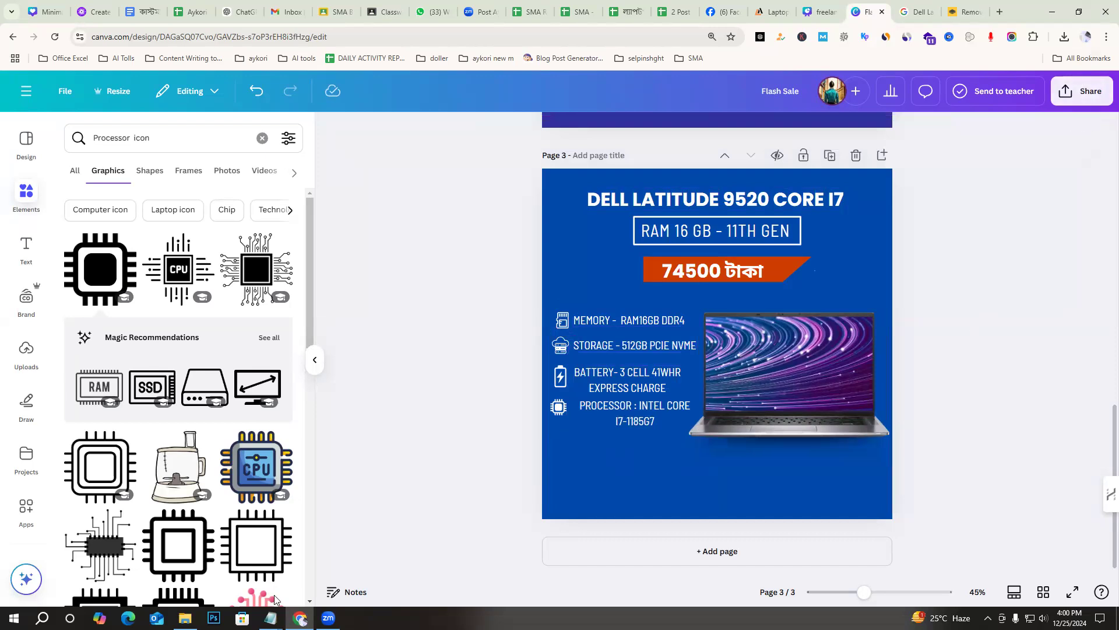
Switch to the Notepad notes and review the website, phone number and location lines
mouse_move(270, 616)
left_click(231, 576)
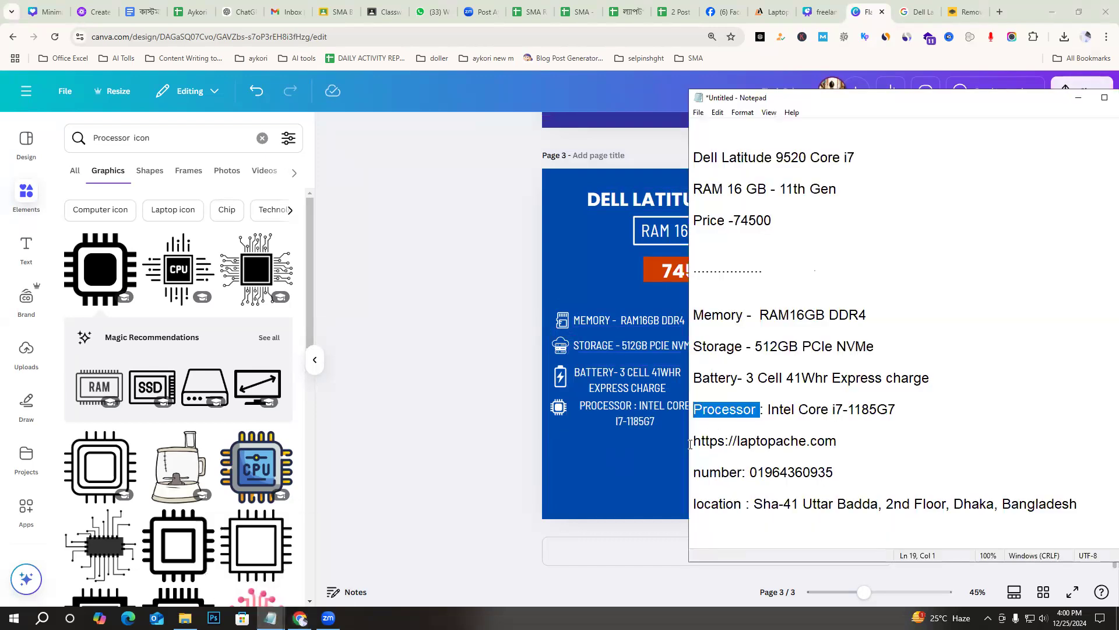
left_click_drag(694, 443, 1092, 499)
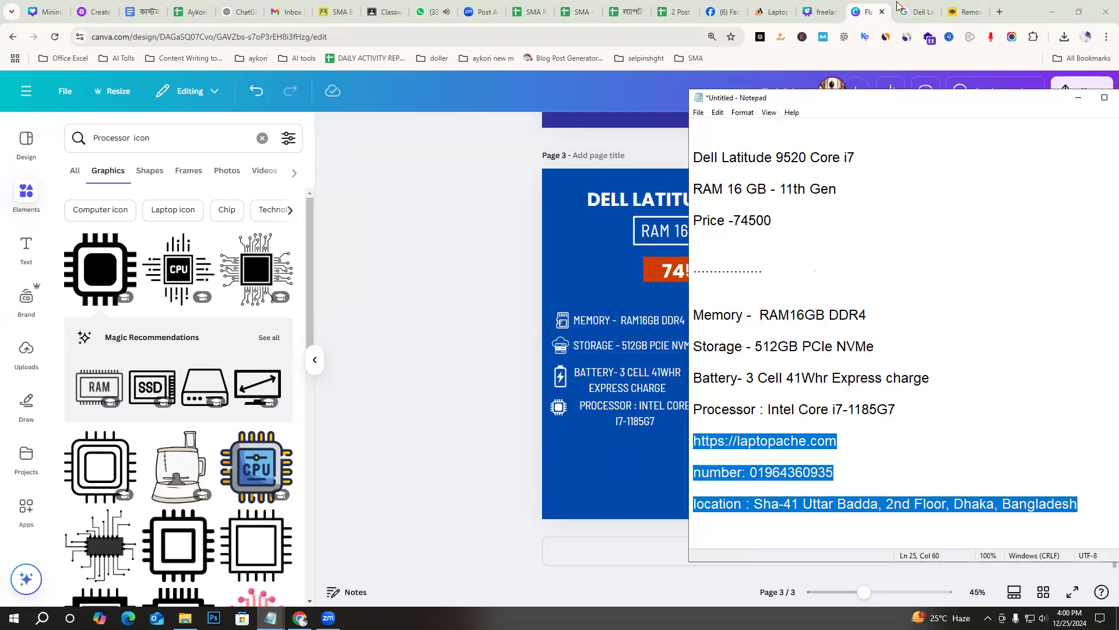
left_click(757, 443)
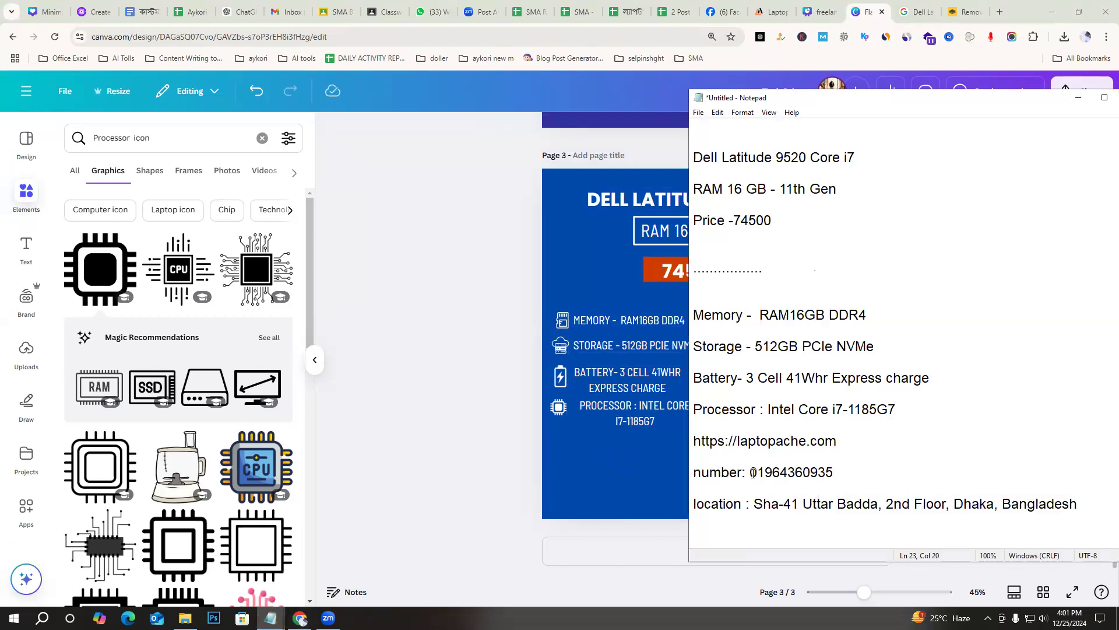
double_click(835, 471)
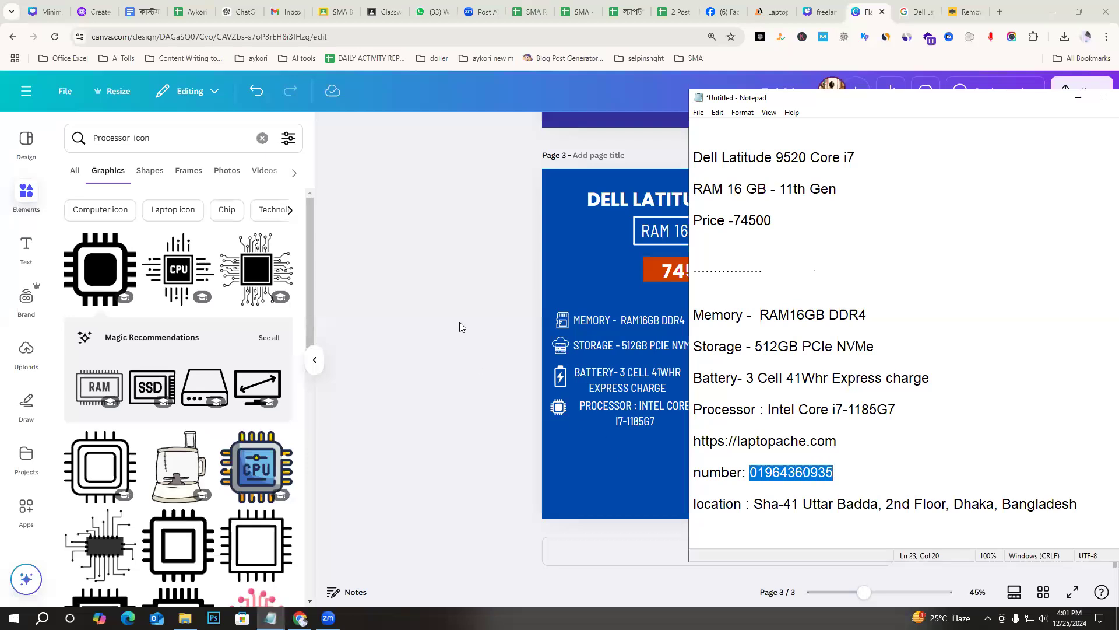
Return to Canva, search the graphics for "number icon" and add the circled phone icon to page 3
left_click(461, 327)
left_click_drag(130, 139, 85, 146)
type("number")
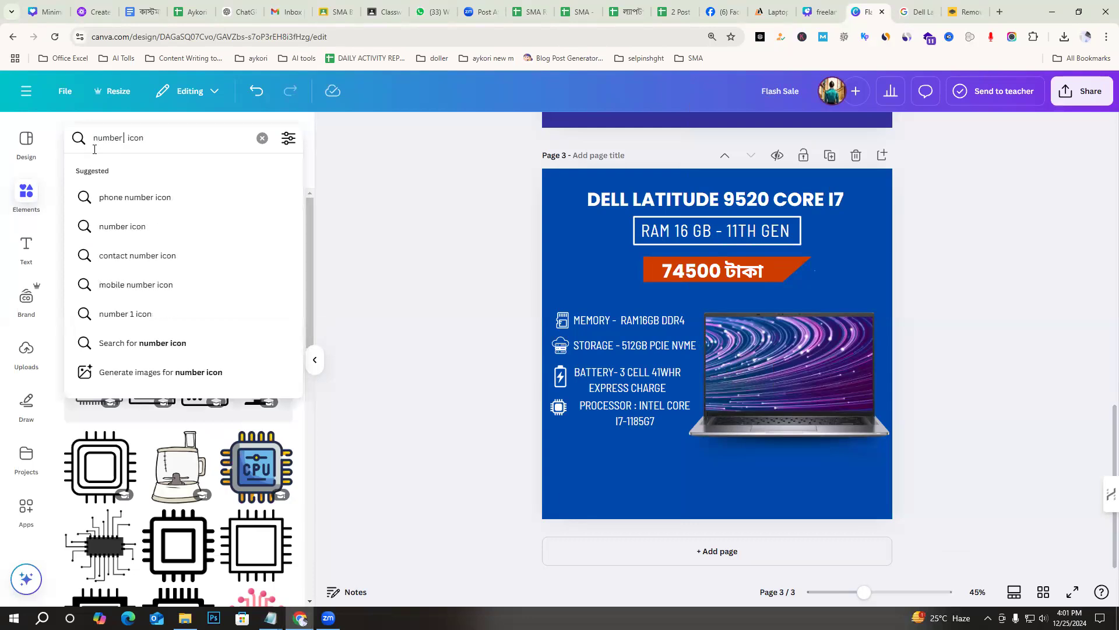
key("Return")
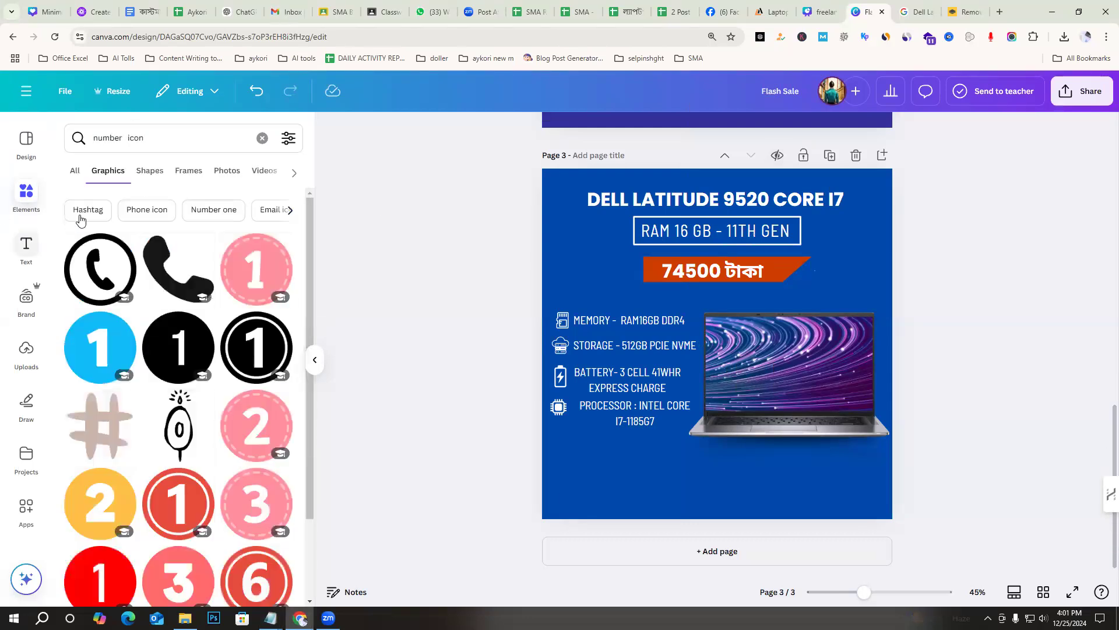
scroll(166, 343, "down", 3)
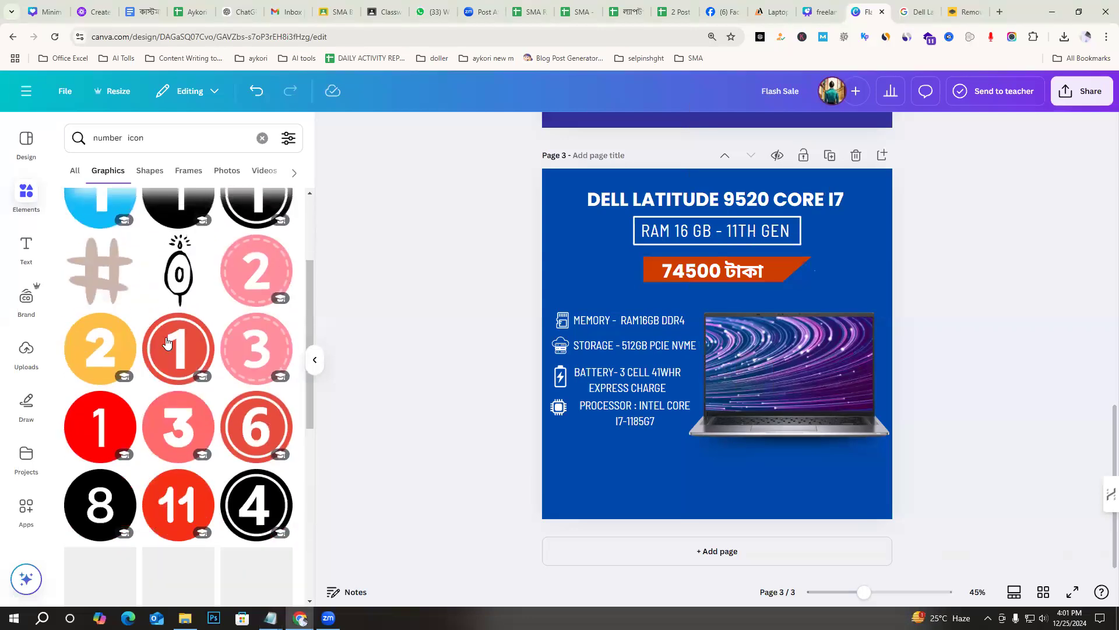
scroll(166, 343, "up", 3)
left_click(93, 267)
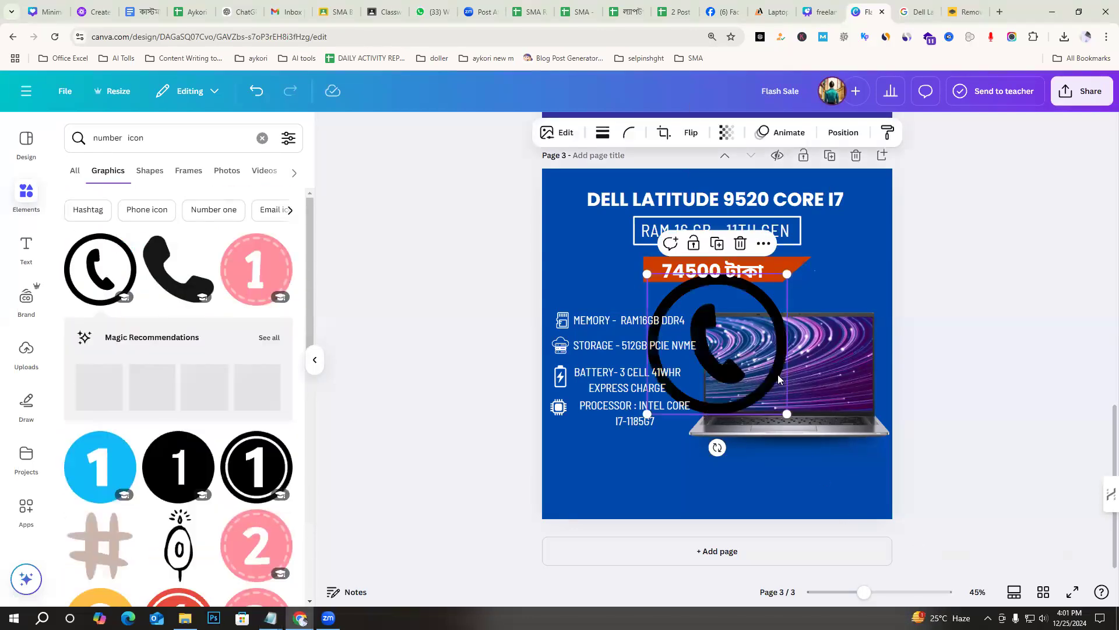
Shrink the phone icon to a small marker and place it below the laptop image
left_click(76, 171)
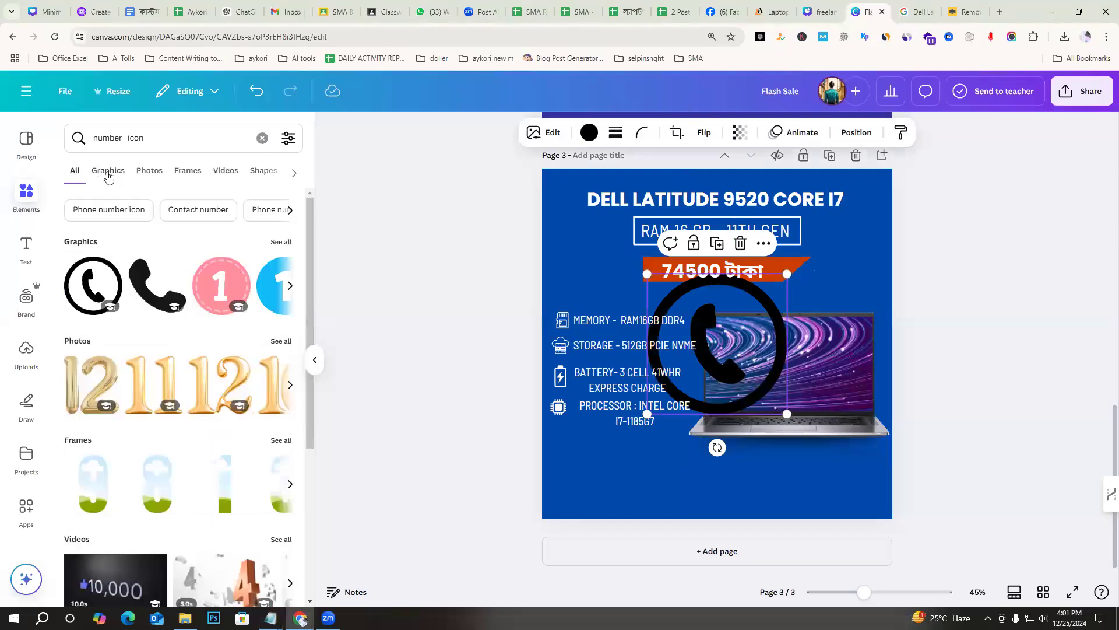
left_click(108, 169)
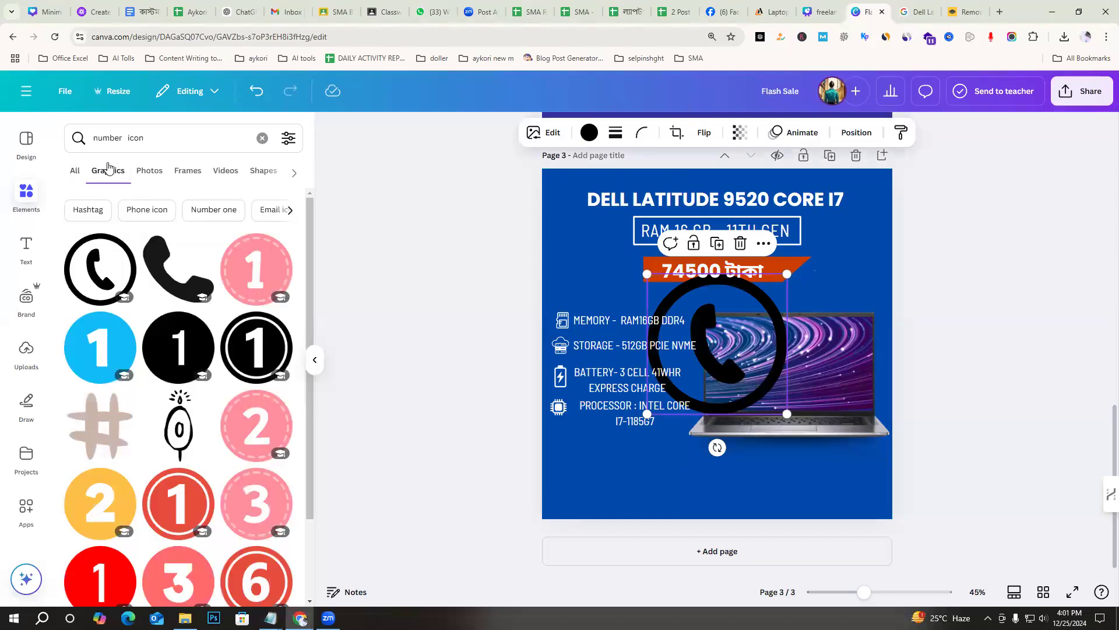
left_click_drag(769, 373, 635, 429)
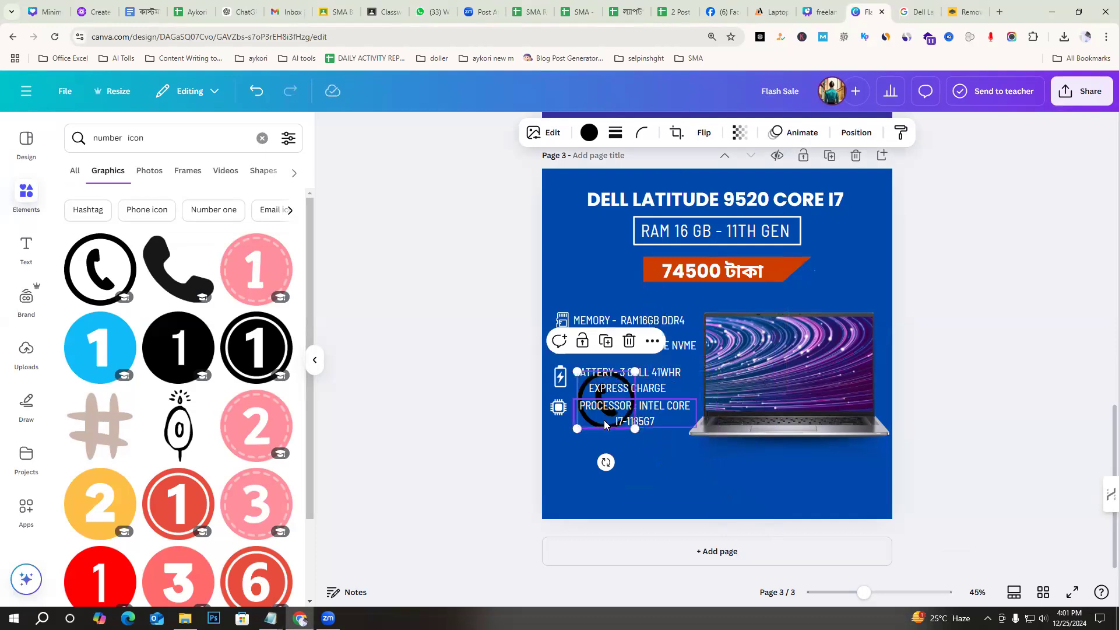
left_click(587, 433)
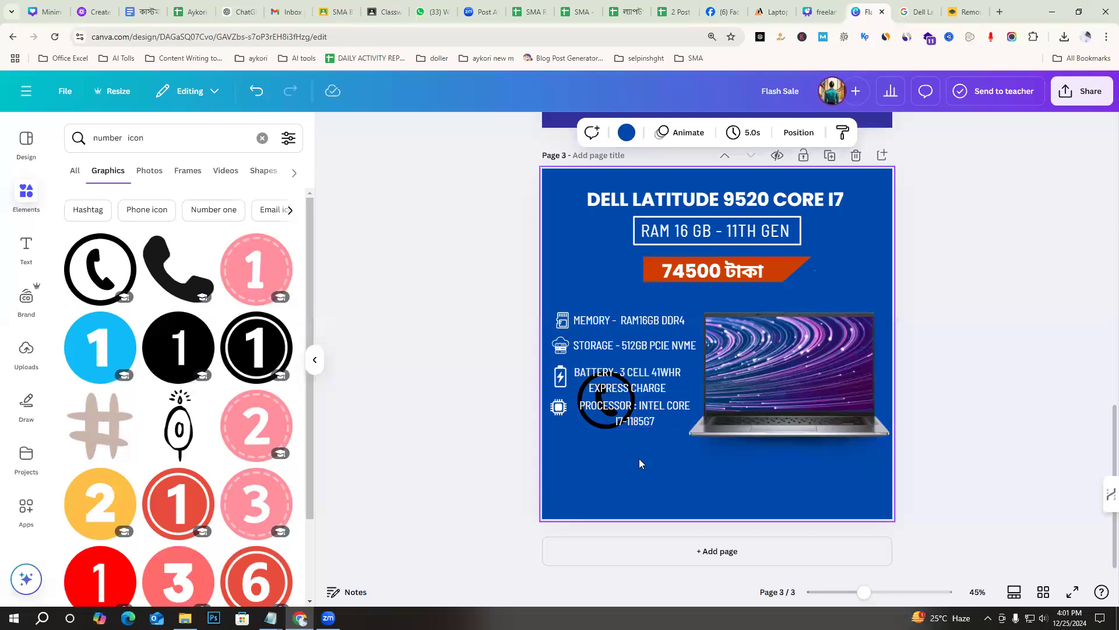
key("ctrl+z")
left_click_drag(654, 465, 795, 503)
left_click_drag(861, 549, 746, 485)
Recolor the phone icon white
left_click(932, 435)
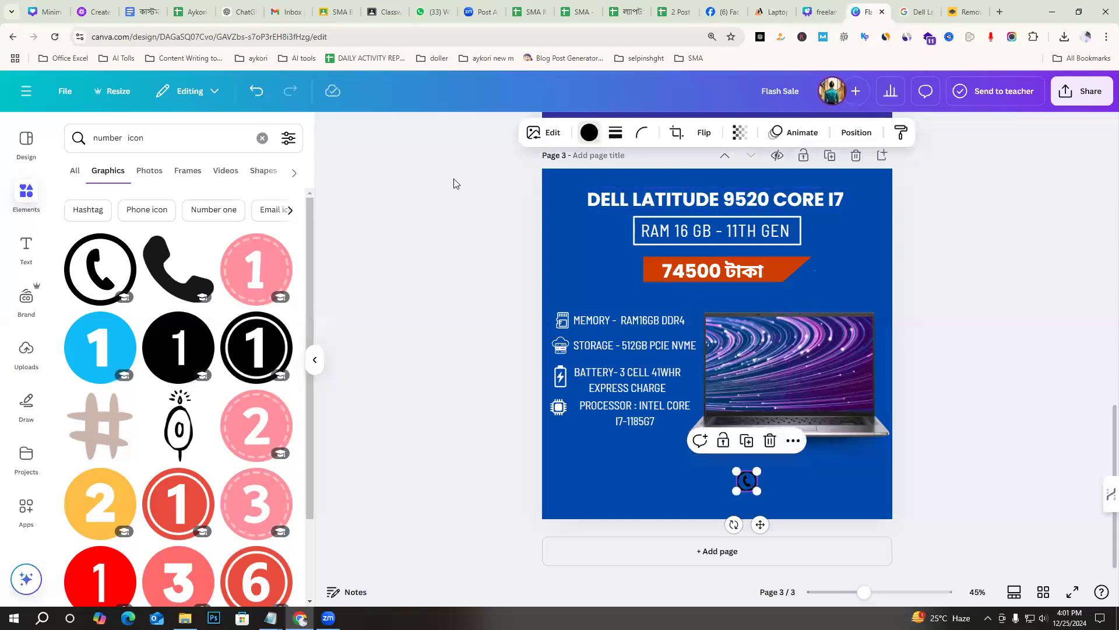
left_click(240, 281)
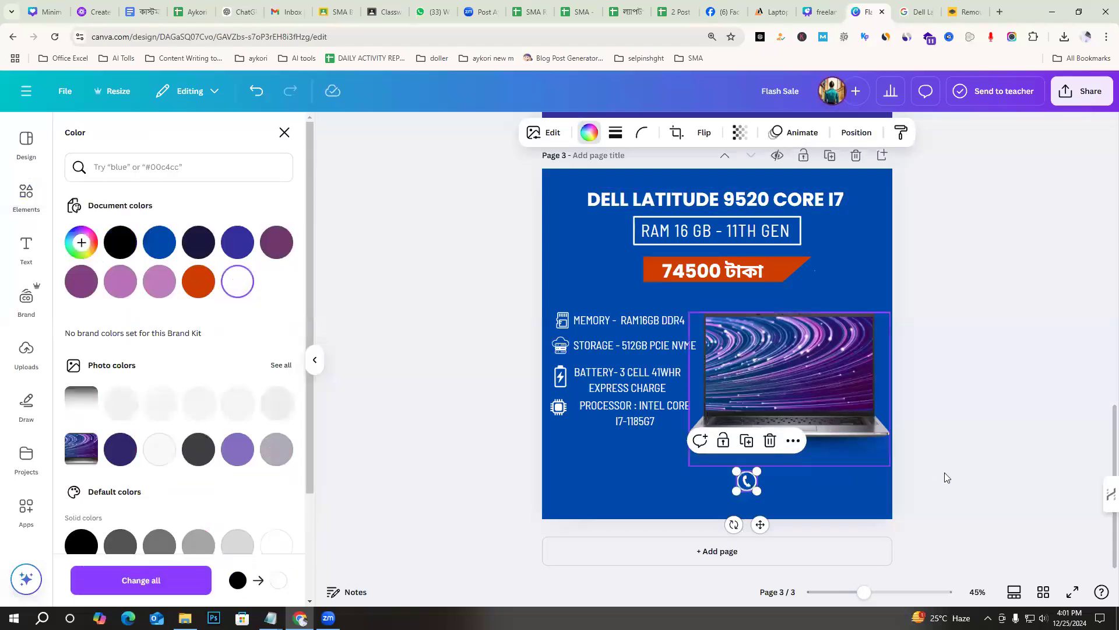
left_click(792, 528)
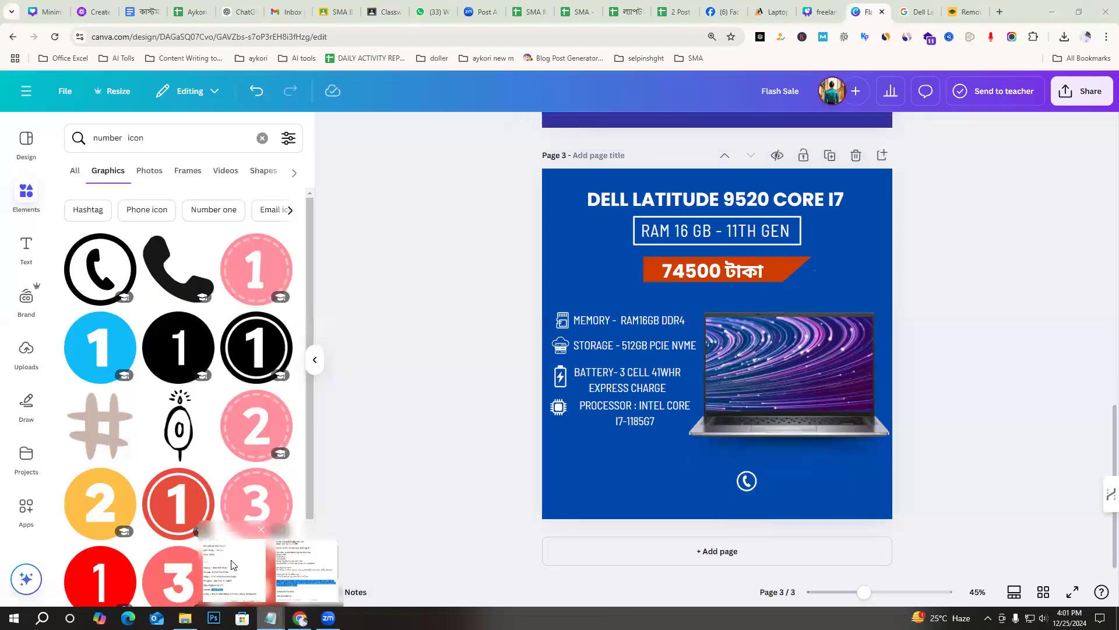
Check the website line in the Notepad notes, search Canva graphics for "website icon" and place a white globe below the phone icon
left_click(232, 565)
left_click_drag(726, 441, 667, 429)
left_click(853, 456)
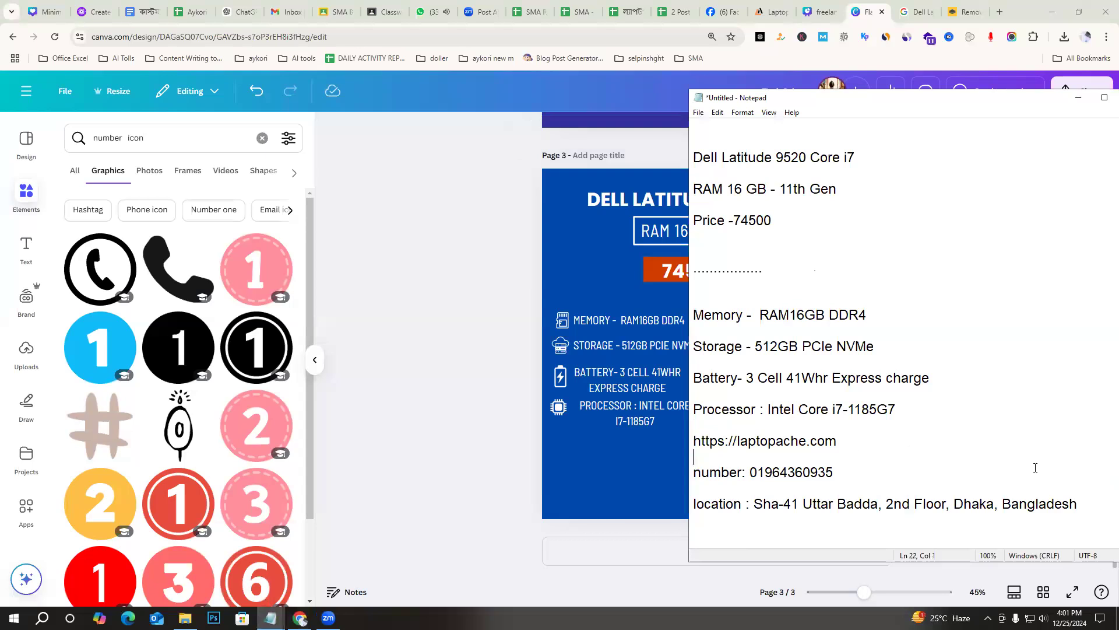
left_click(386, 261)
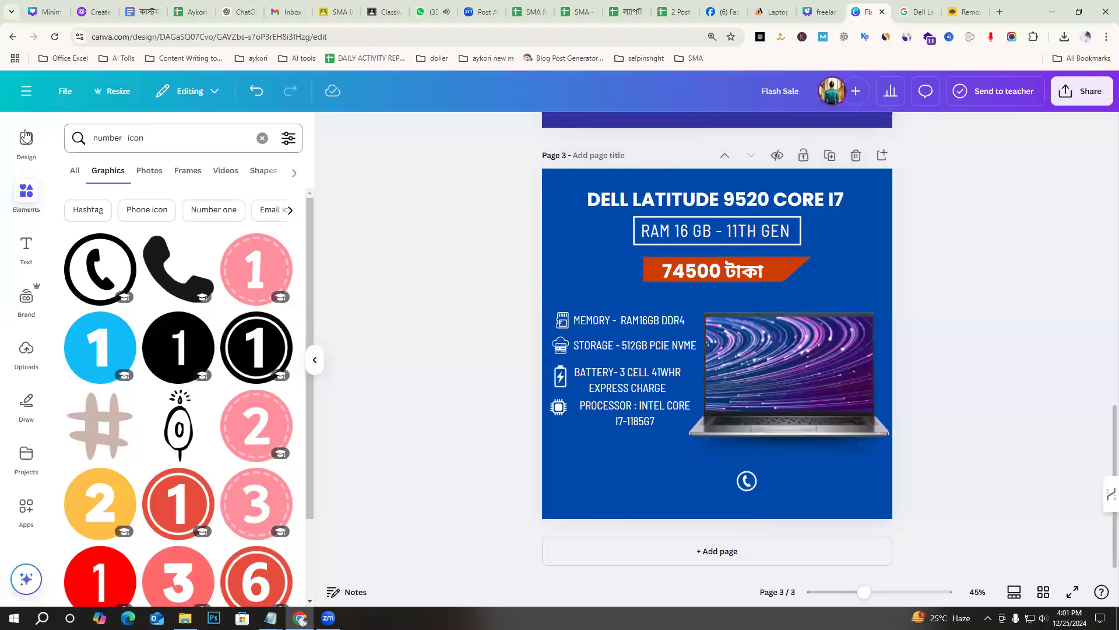
left_click_drag(125, 138, 27, 137)
type("website")
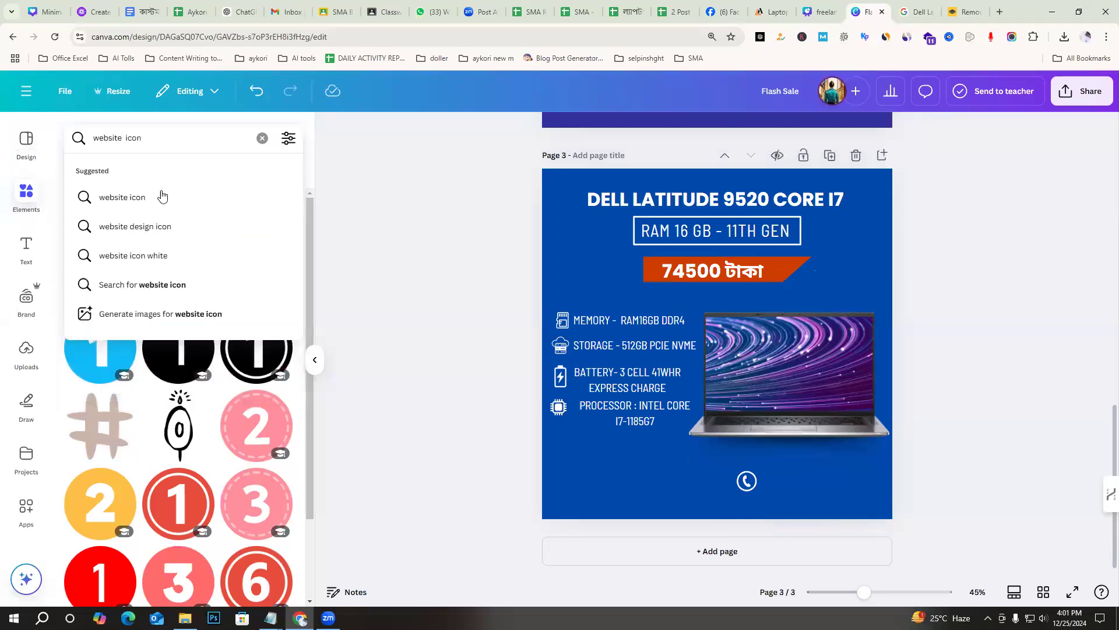
left_click(162, 196)
left_click(192, 266)
left_click_drag(755, 402, 752, 506)
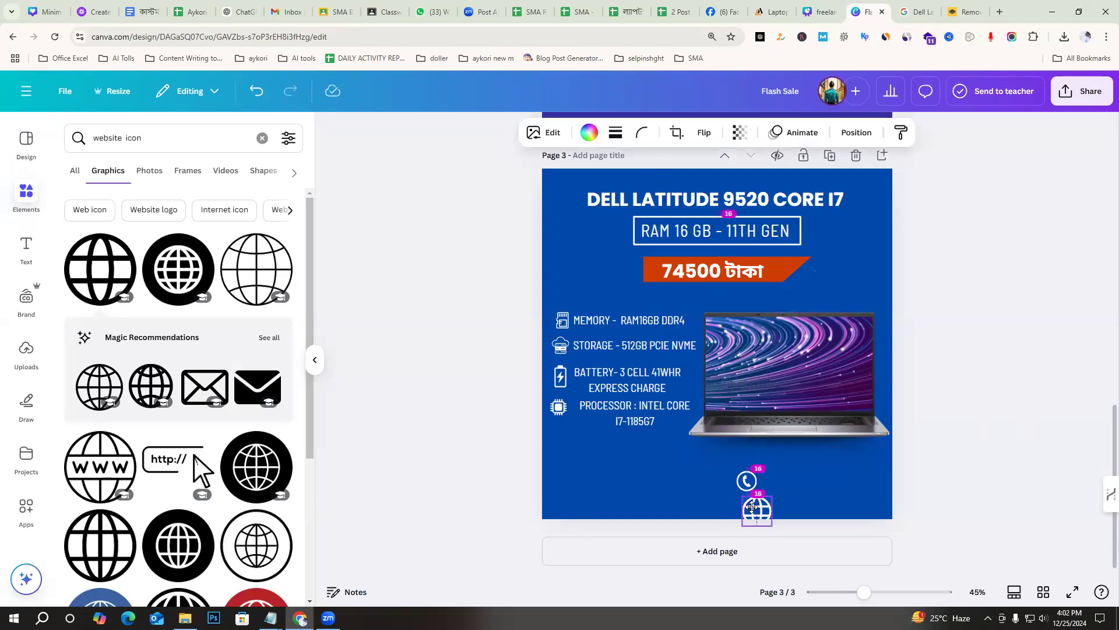
left_click(973, 429)
Shrink the globe icon to about the phone icon's size and line it up directly beneath it
left_click(880, 594)
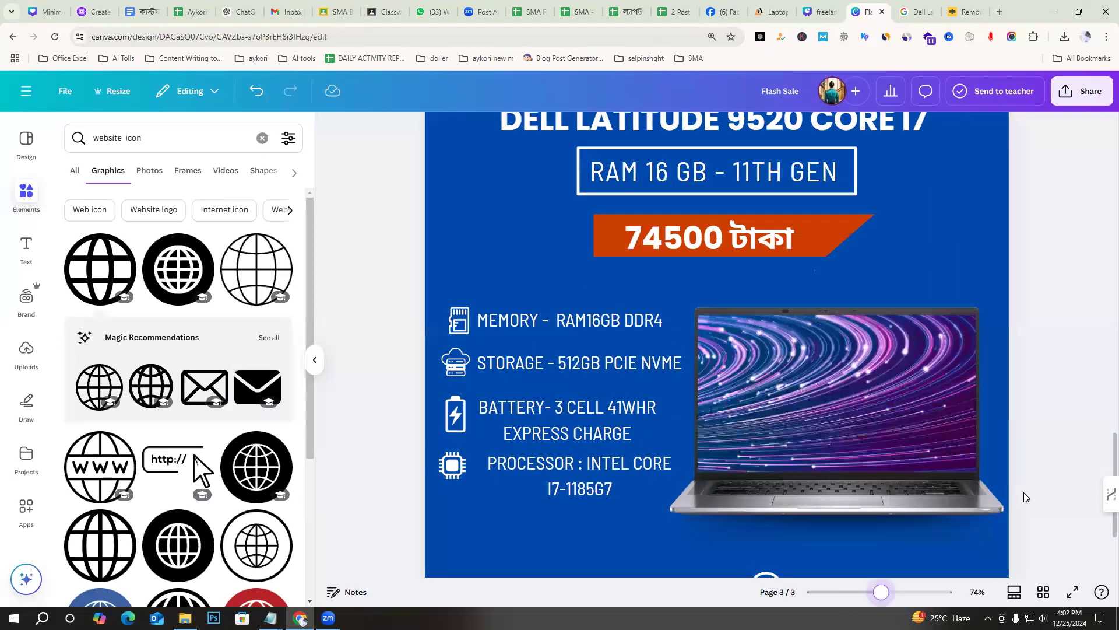
scroll(1047, 442, "down", 3)
left_click_drag(773, 454, 768, 443)
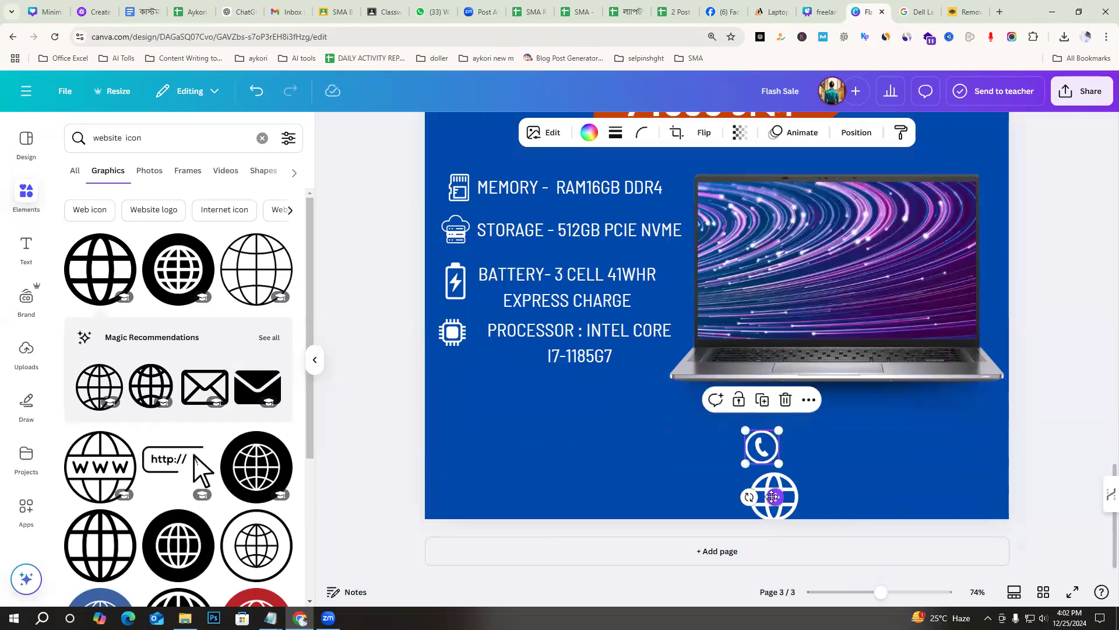
left_click_drag(778, 499, 775, 499)
left_click(1062, 394)
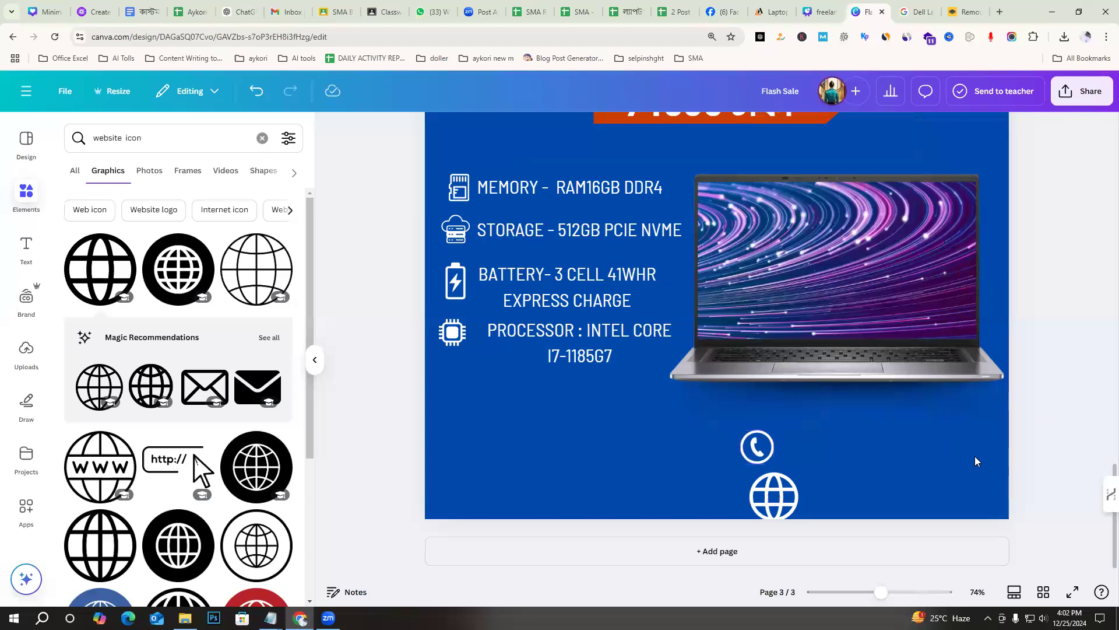
left_click(785, 499)
left_click_drag(799, 521, 758, 496)
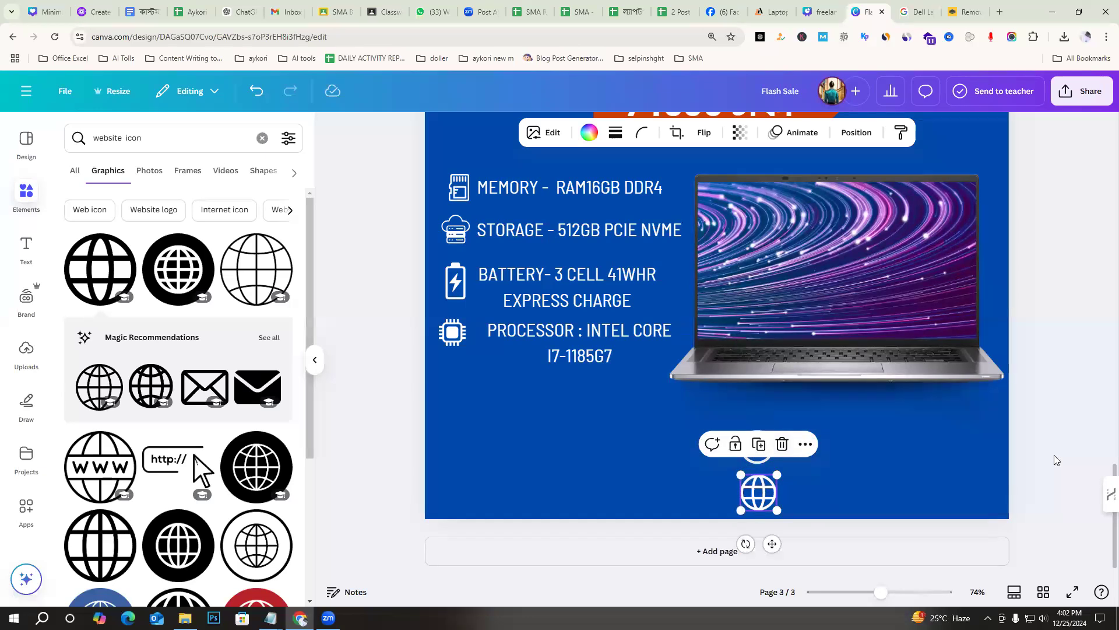
left_click(1047, 472)
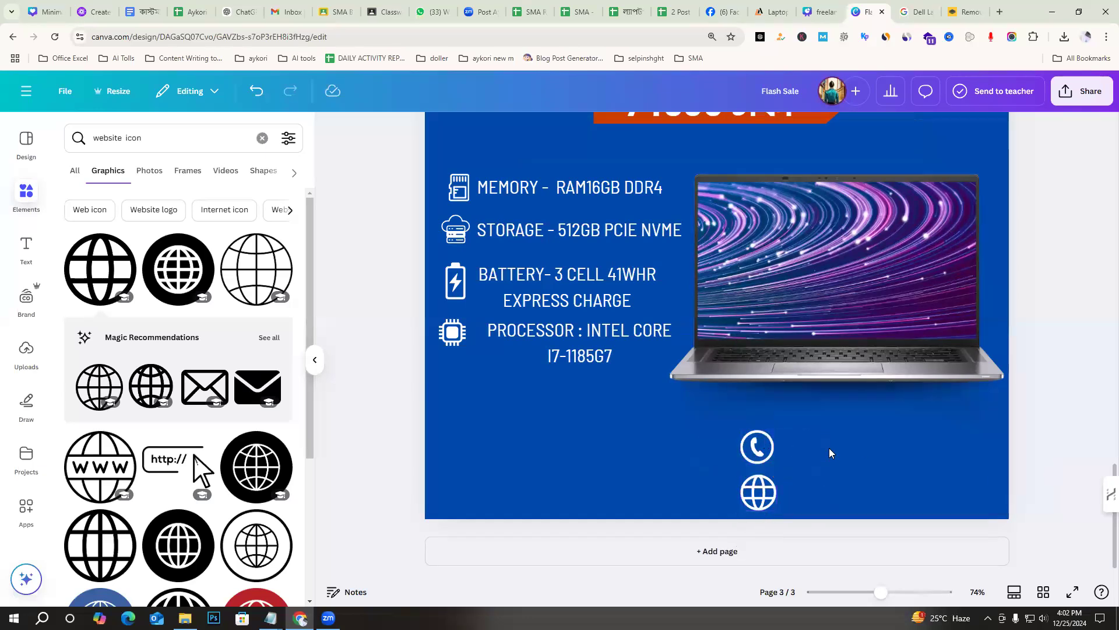
Add a body text box beside the phone icon and narrow it so its text wraps onto two lines
left_click(26, 251)
left_click(197, 365)
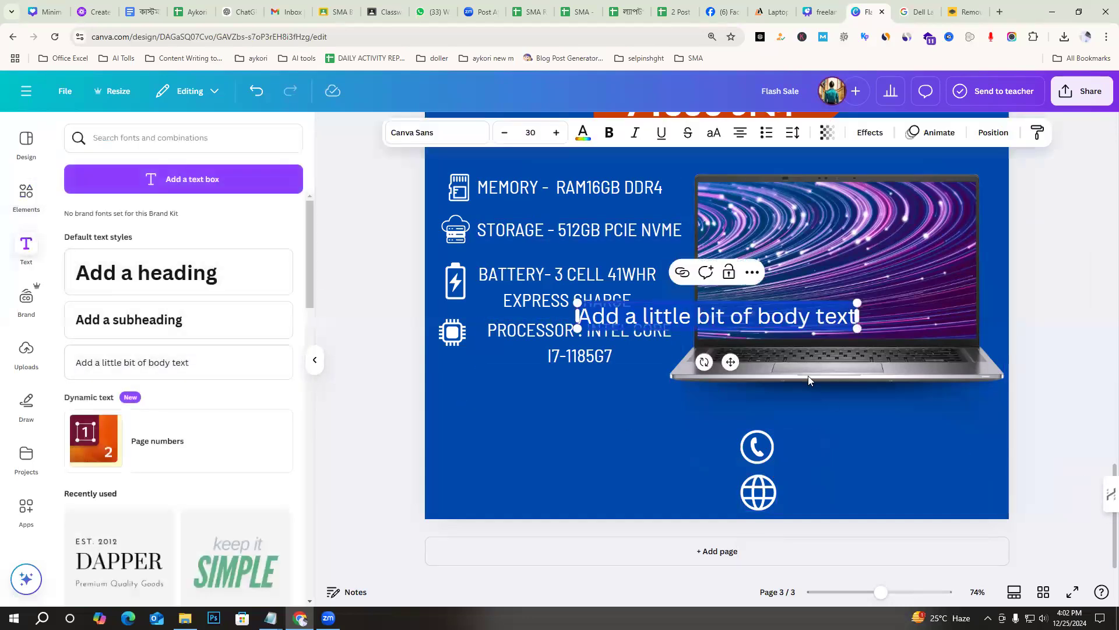
left_click_drag(708, 306, 900, 434)
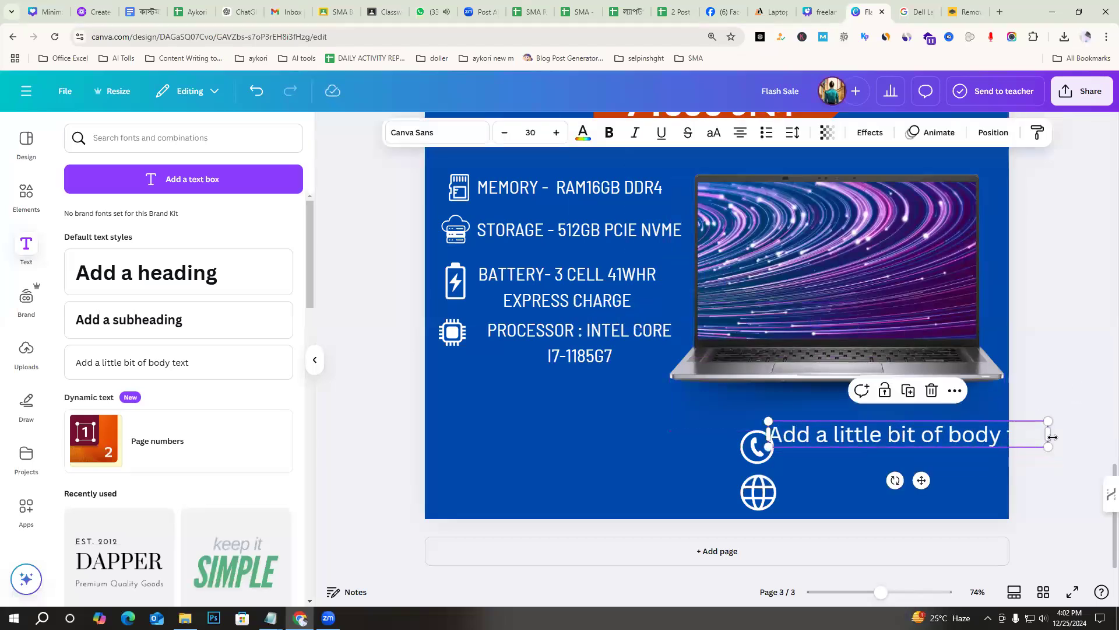
left_click_drag(1042, 441, 1031, 447)
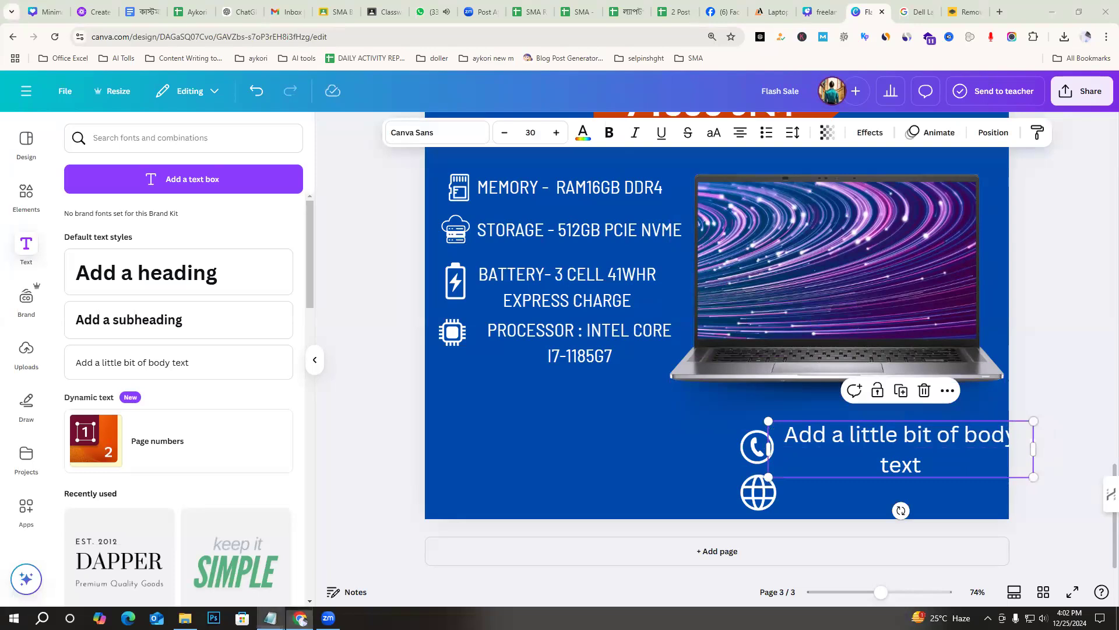
Copy the phone number from the Notepad notes and replace the placeholder text beside the phone icon with it
mouse_move(270, 618)
left_click(234, 568)
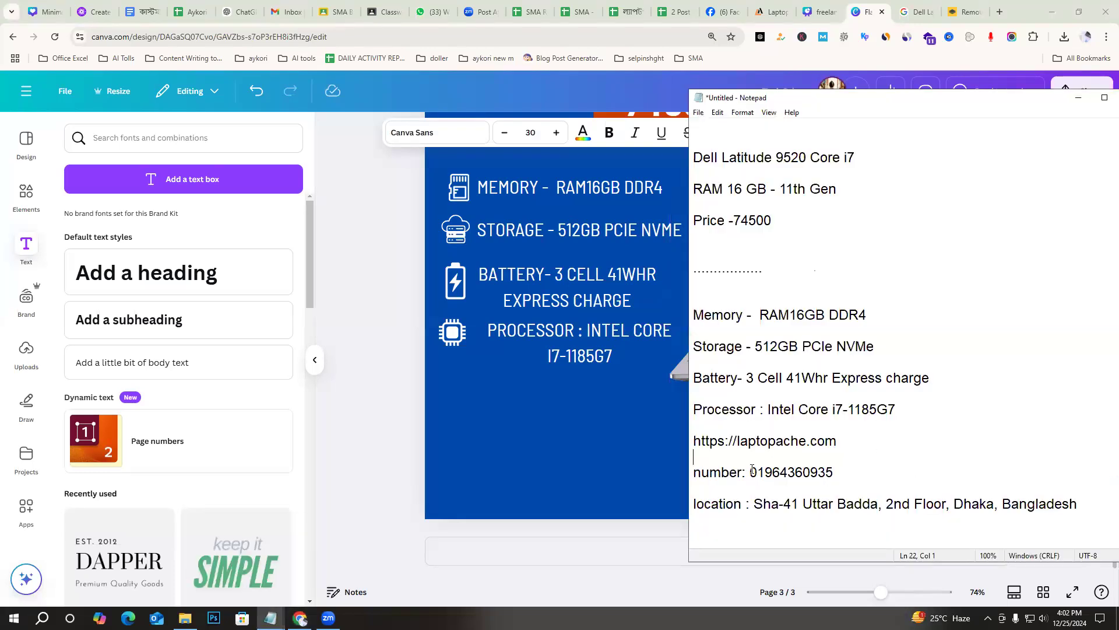
double_click(830, 474)
key("ctrl+c")
left_click(1076, 106)
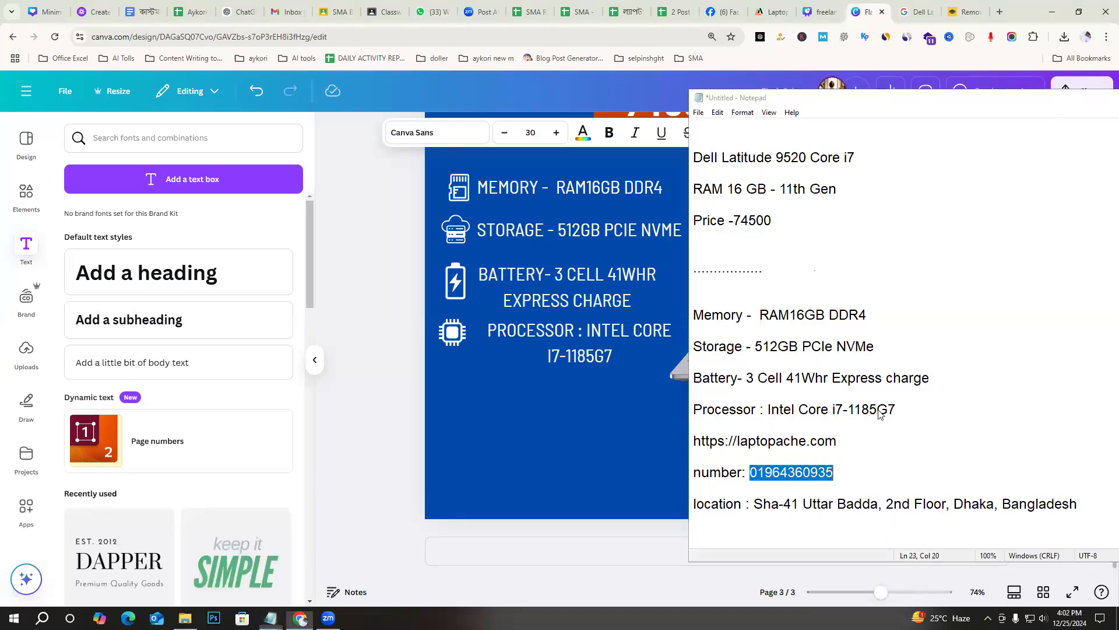
double_click(852, 432)
key("ctrl+v")
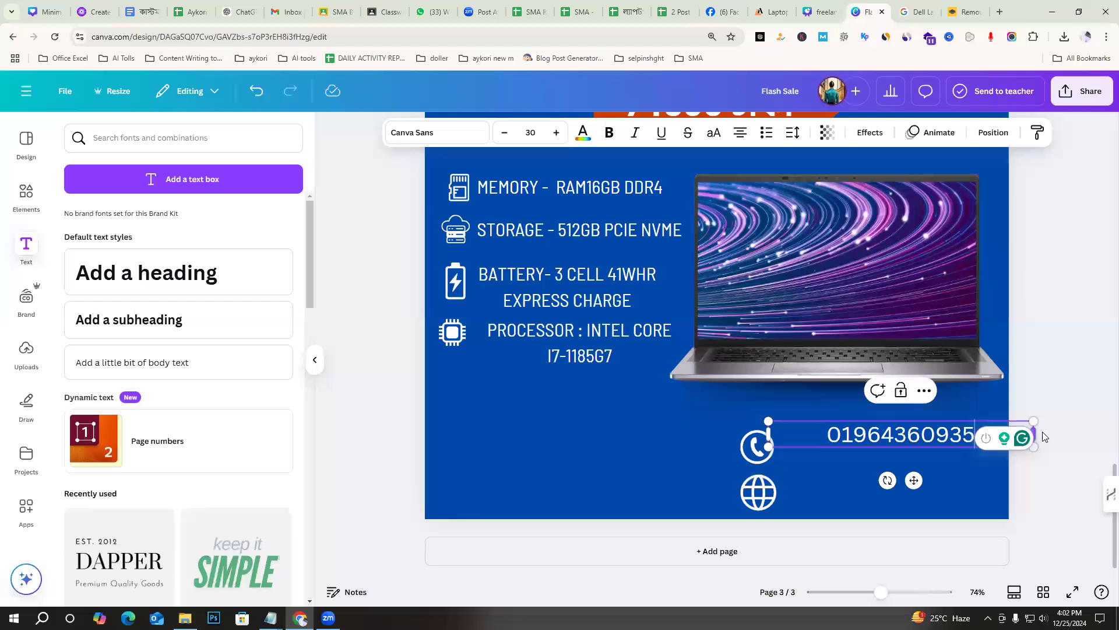
Narrow the phone number text box to fit its single line and position it level with the phone icon
left_click_drag(1034, 434, 958, 434)
left_click_drag(872, 434, 867, 438)
mouse_move(953, 442)
left_mouse_down()
mouse_move(914, 445)
mouse_move(932, 442)
left_mouse_up()
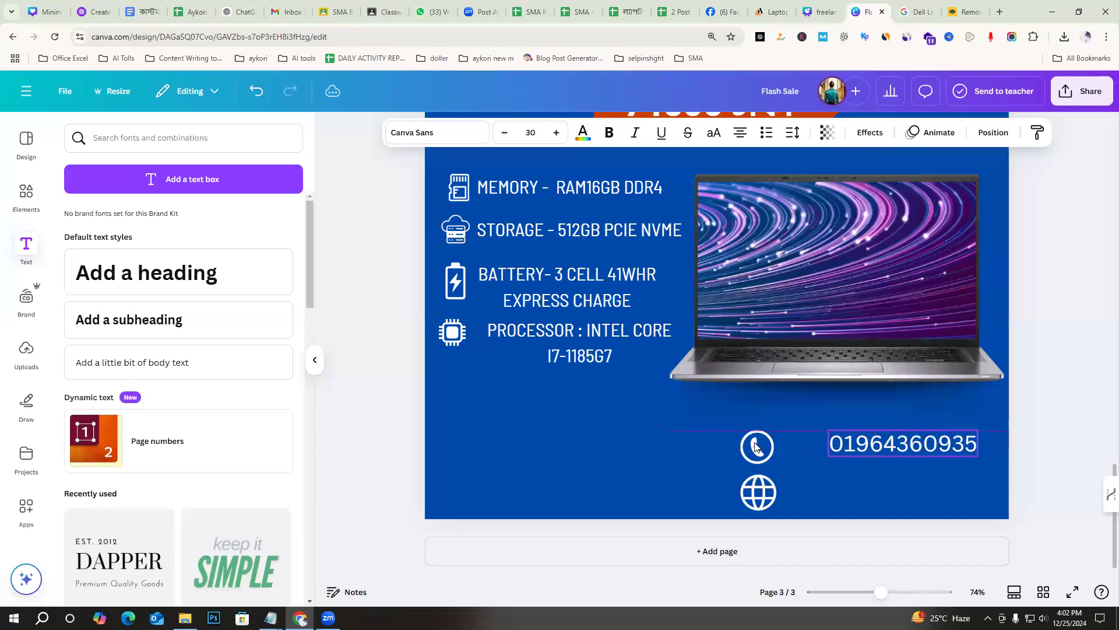
left_click_drag(724, 411, 725, 419)
key("ctrl+z")
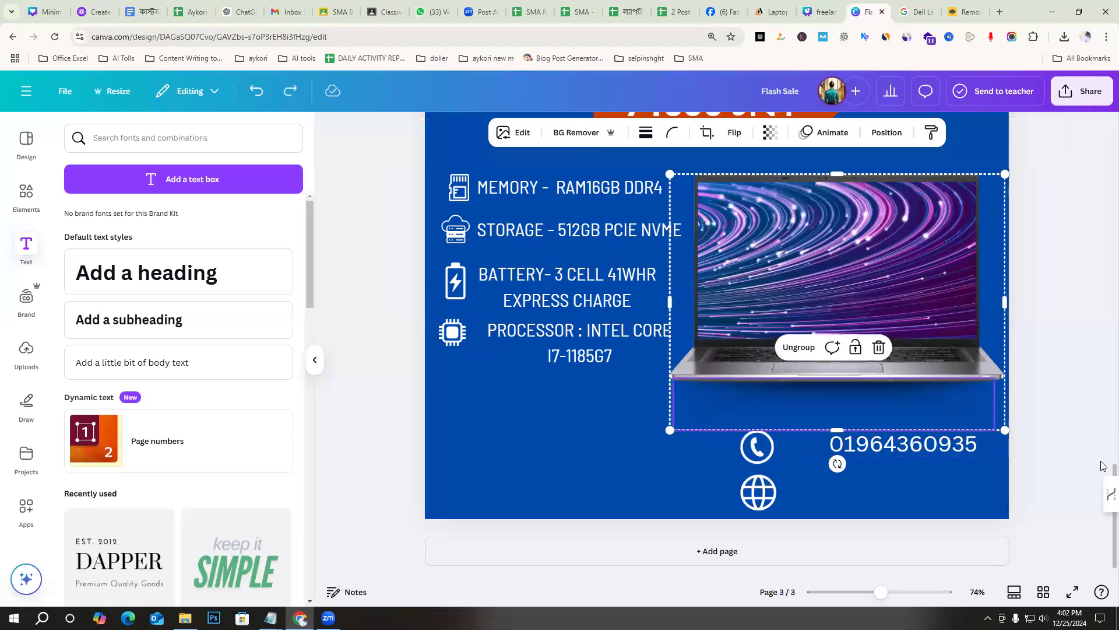
left_click(1054, 396)
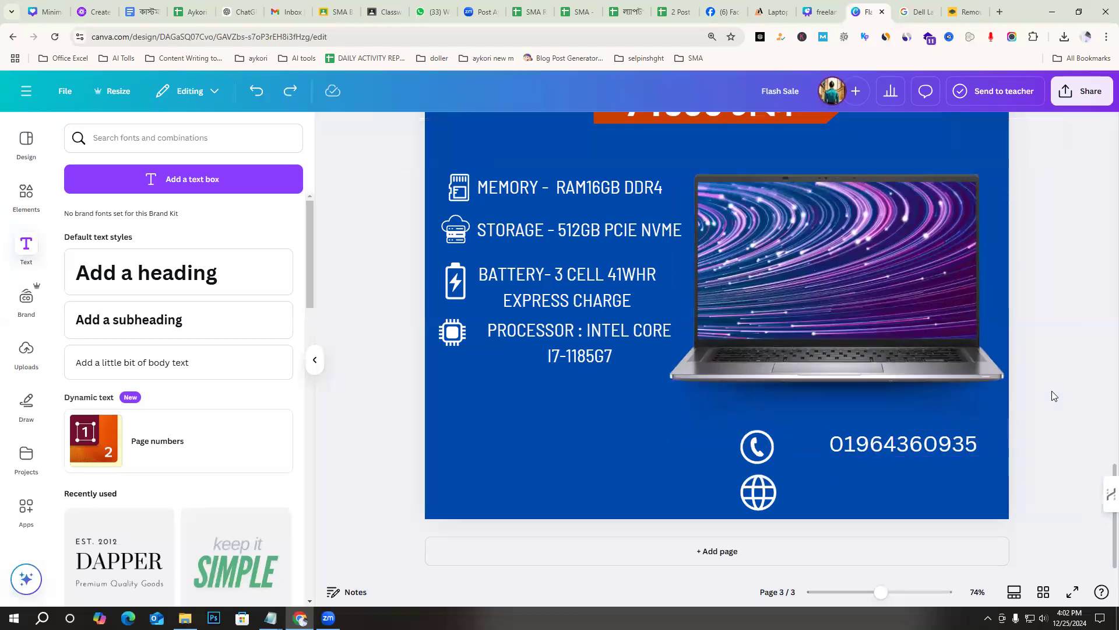
Move the phone and globe icons close beside the phone number, shrinking both slightly and keeping the globe centred under the phone
left_click_drag(729, 444, 796, 489)
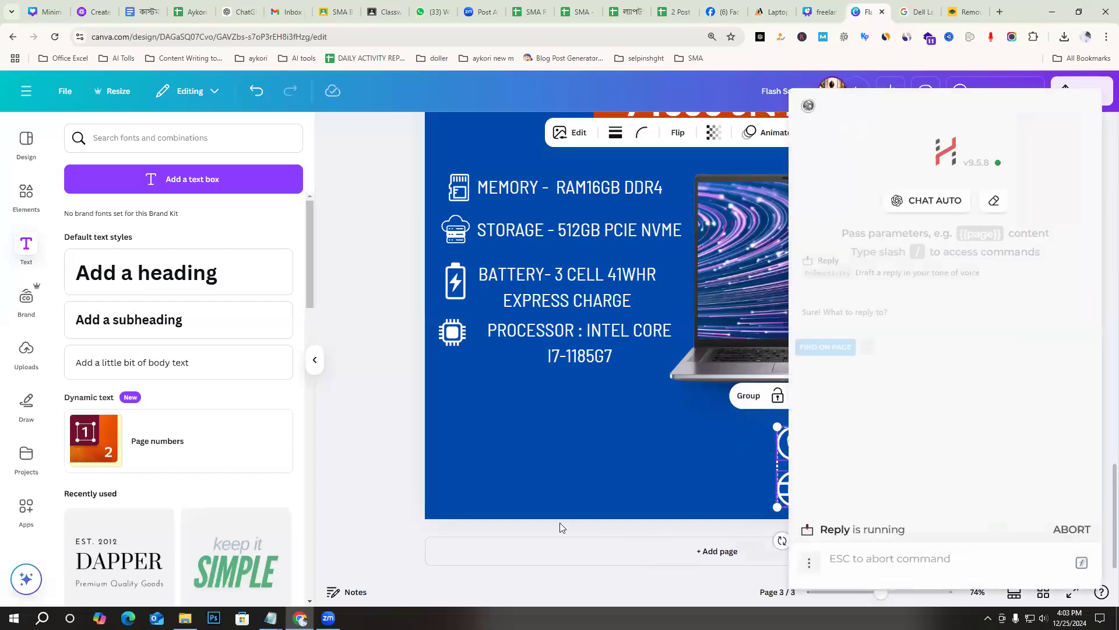
left_click(378, 462)
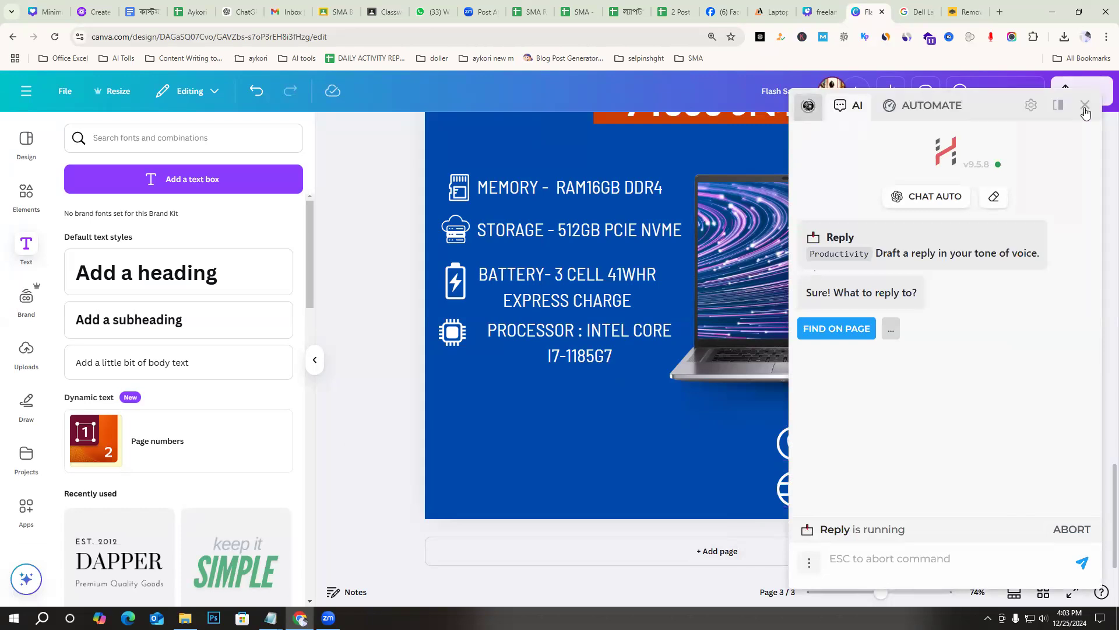
left_click(1085, 106)
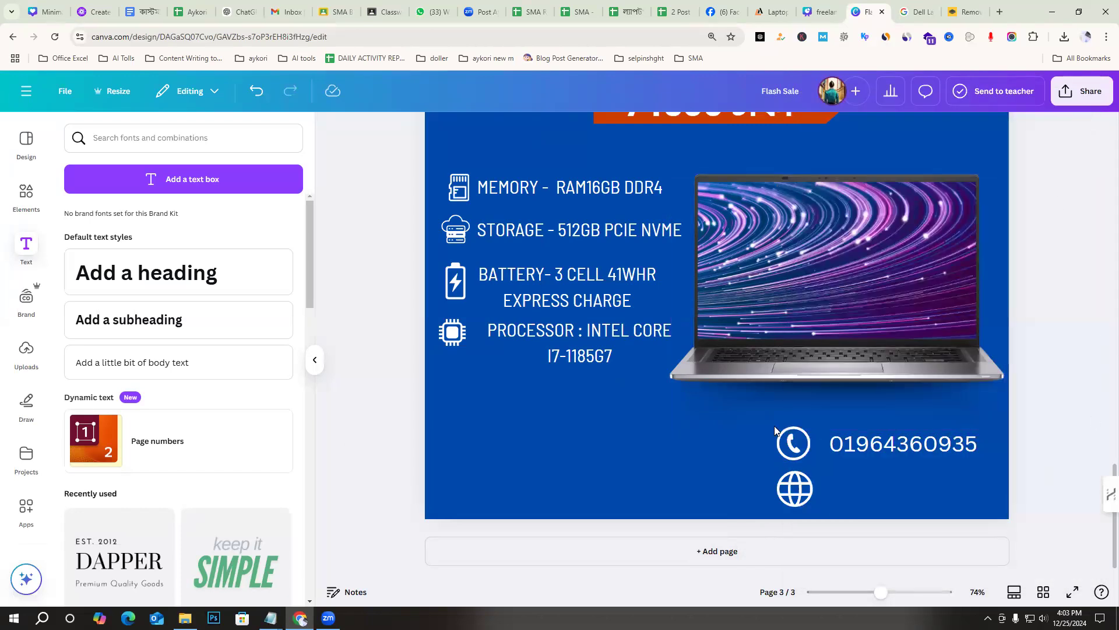
mouse_move(806, 456)
left_mouse_down()
mouse_move(821, 463)
mouse_move(809, 444)
left_mouse_up()
left_click(1101, 367)
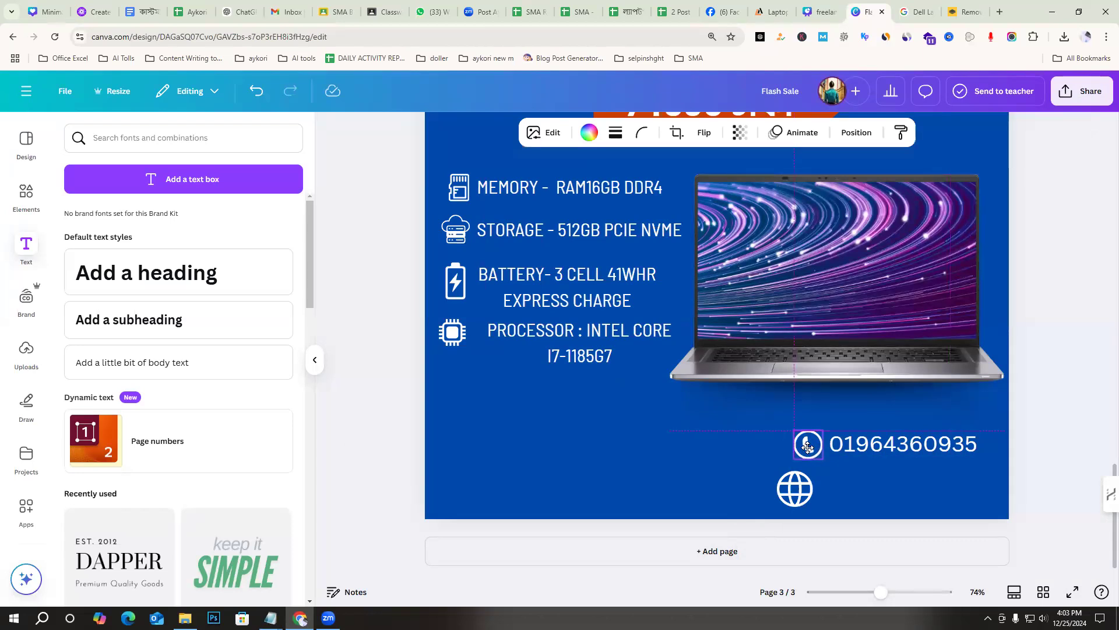
mouse_move(803, 491)
left_mouse_down()
mouse_move(812, 479)
mouse_move(815, 499)
mouse_move(809, 489)
left_mouse_up()
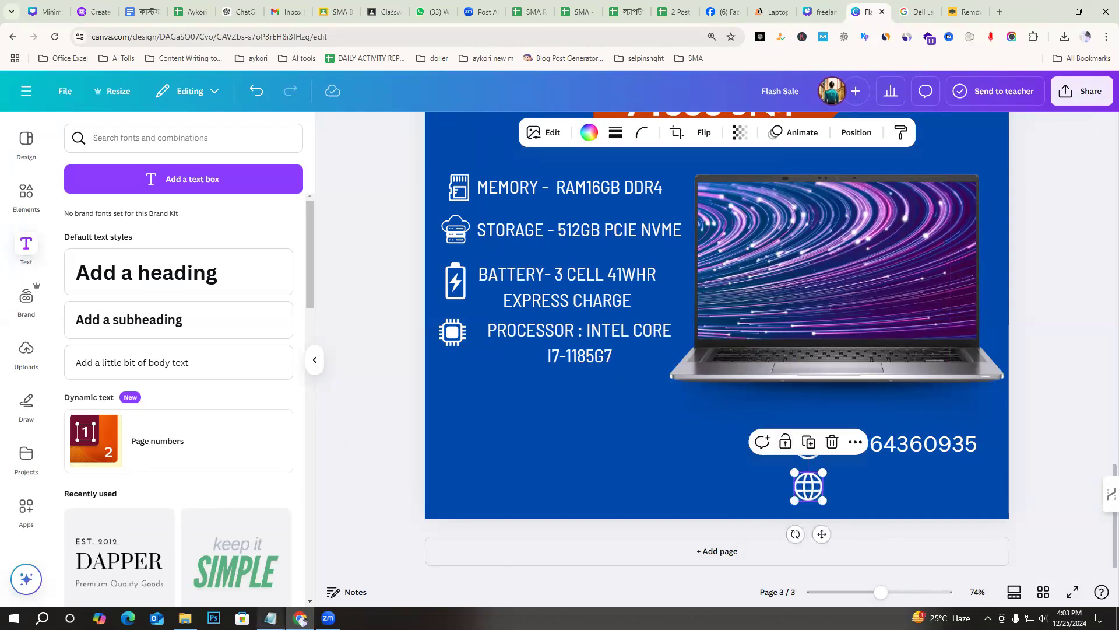
mouse_move(270, 617)
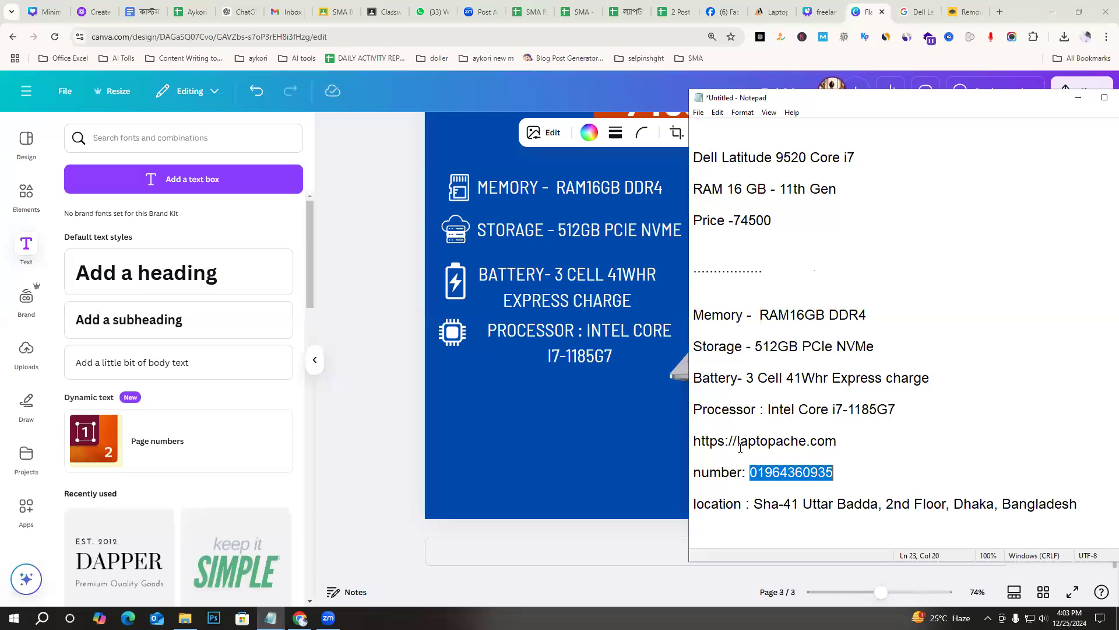
left_click(736, 442)
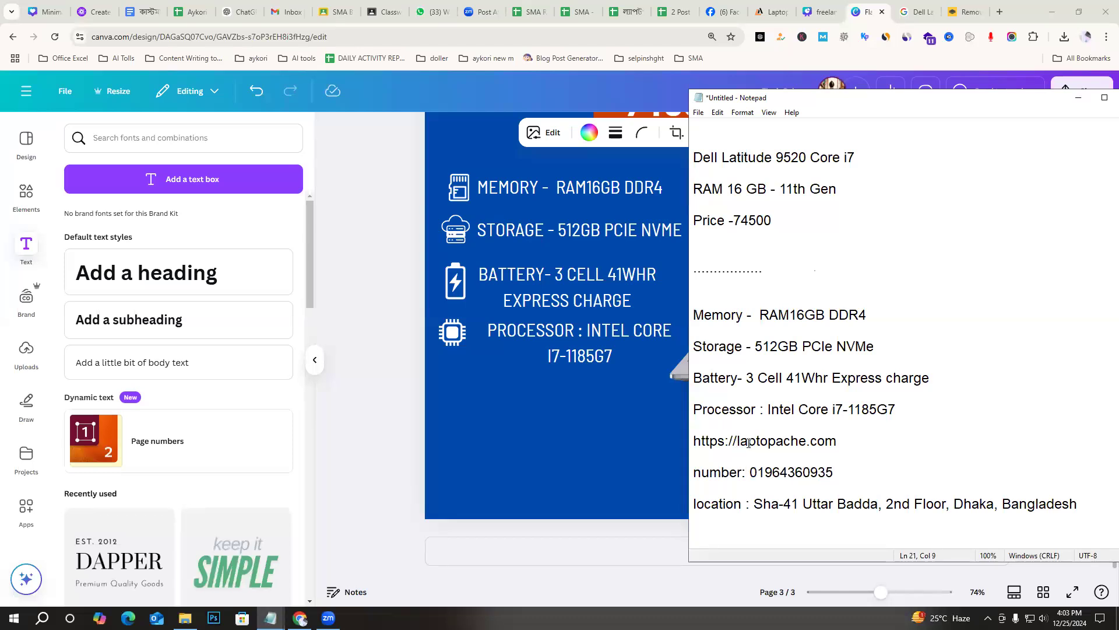
left_click_drag(749, 443, 840, 439)
key("ctrl+c")
left_click(1078, 98)
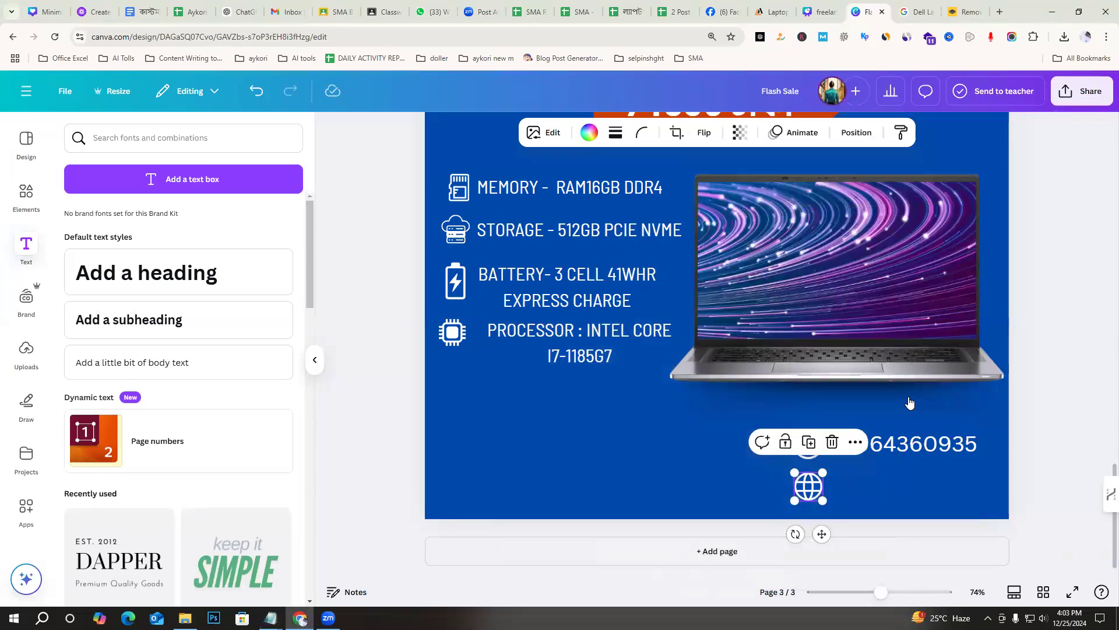
Duplicate the phone number text beside the globe icon, replace it with laptopache.com and widen the box to about 325 for one line
left_click(905, 448)
key("ctrl+d")
left_click_drag(905, 451, 891, 487)
double_click(891, 487)
key("ctrl+v")
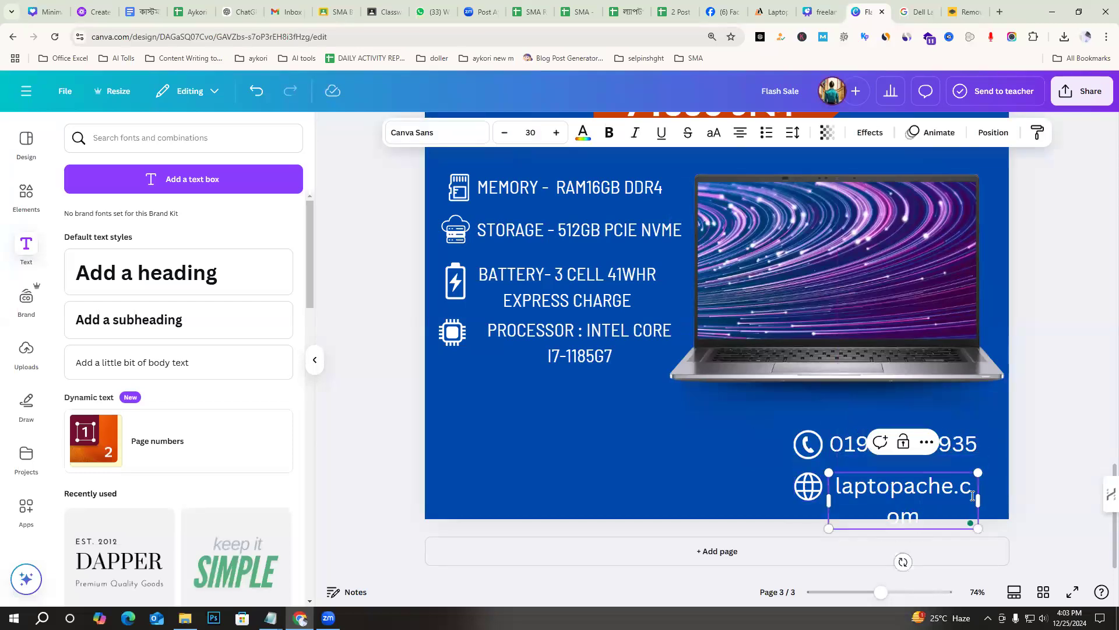
left_click_drag(979, 501, 1006, 492)
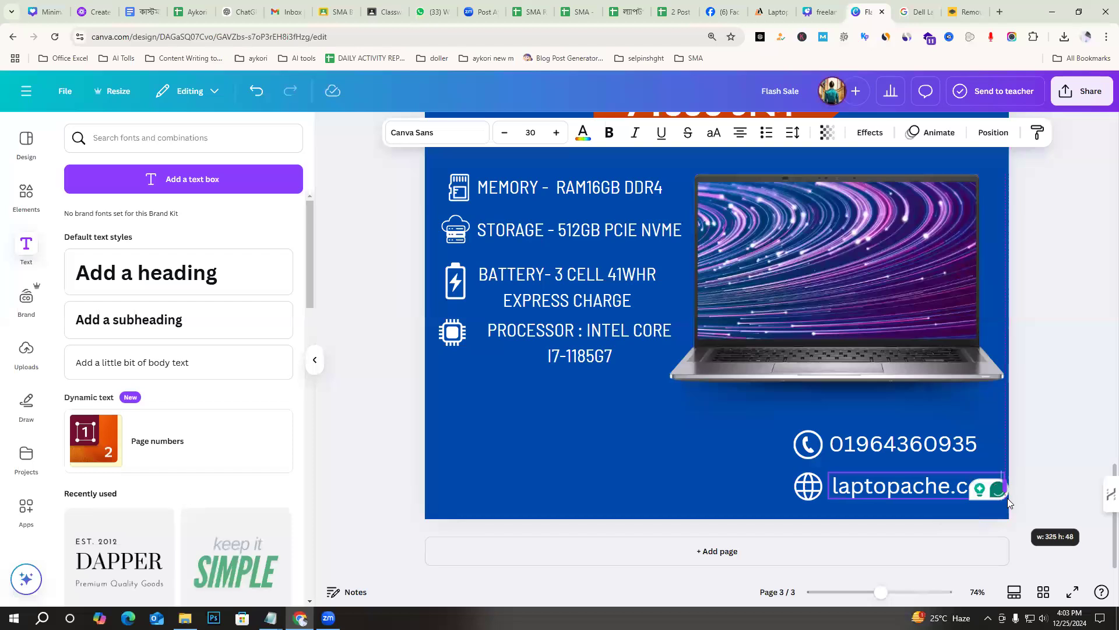
Fit the laptopache.com text on one line beside the globe icon, below the phone number
left_click(1048, 441)
left_click(914, 490)
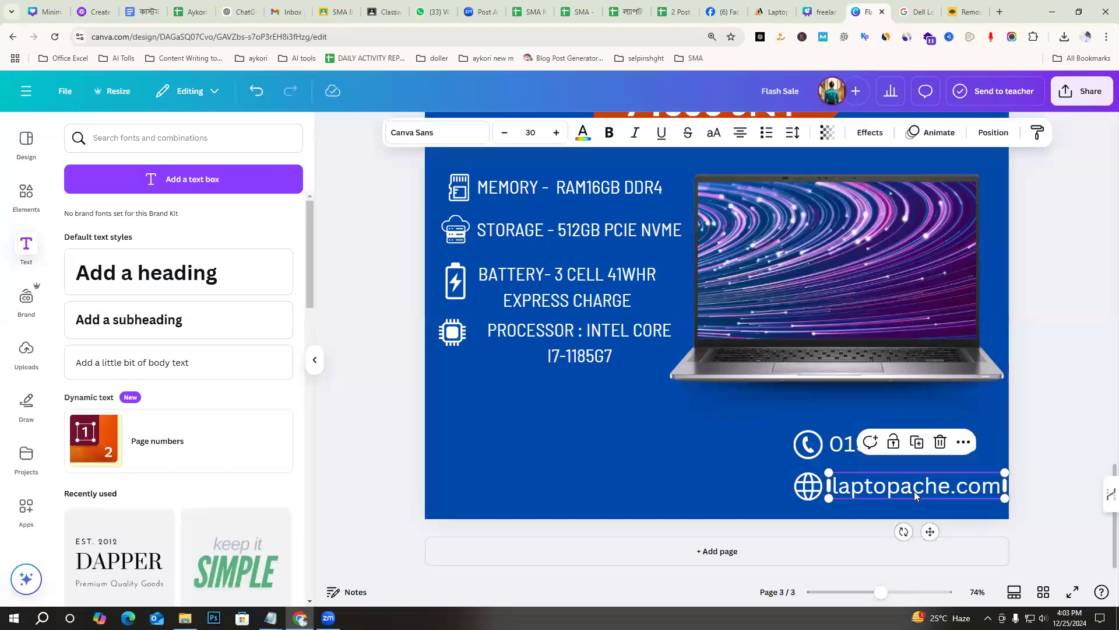
left_click_drag(911, 491, 915, 490)
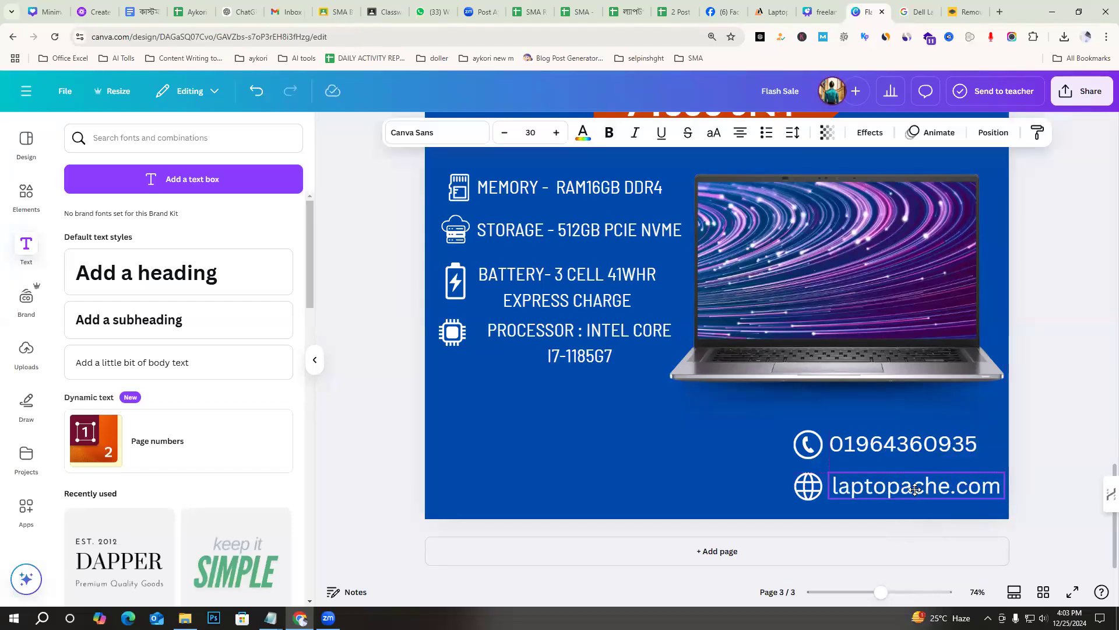
left_click(1045, 388)
scroll(945, 361, "up", 2)
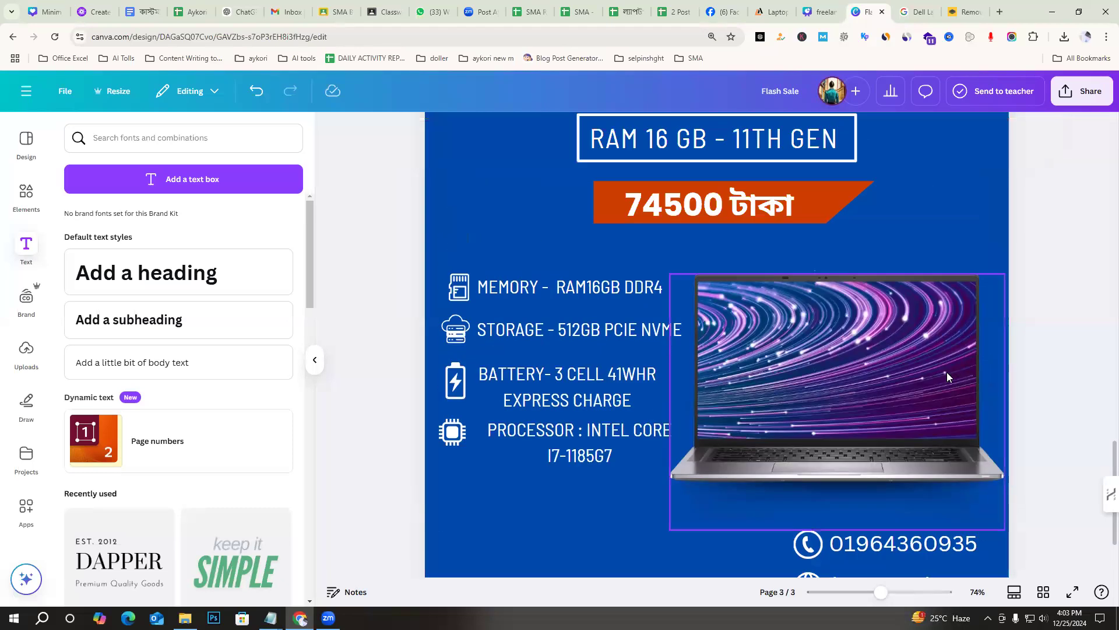
scroll(947, 377, "up", 2)
scroll(894, 478, "down", 4)
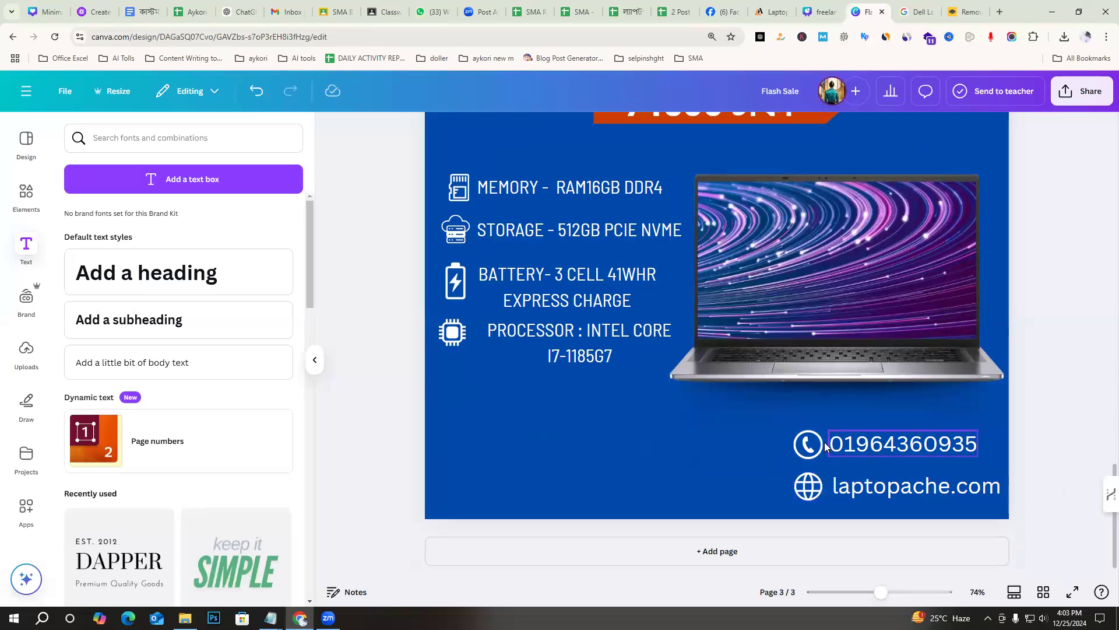
left_click(271, 618)
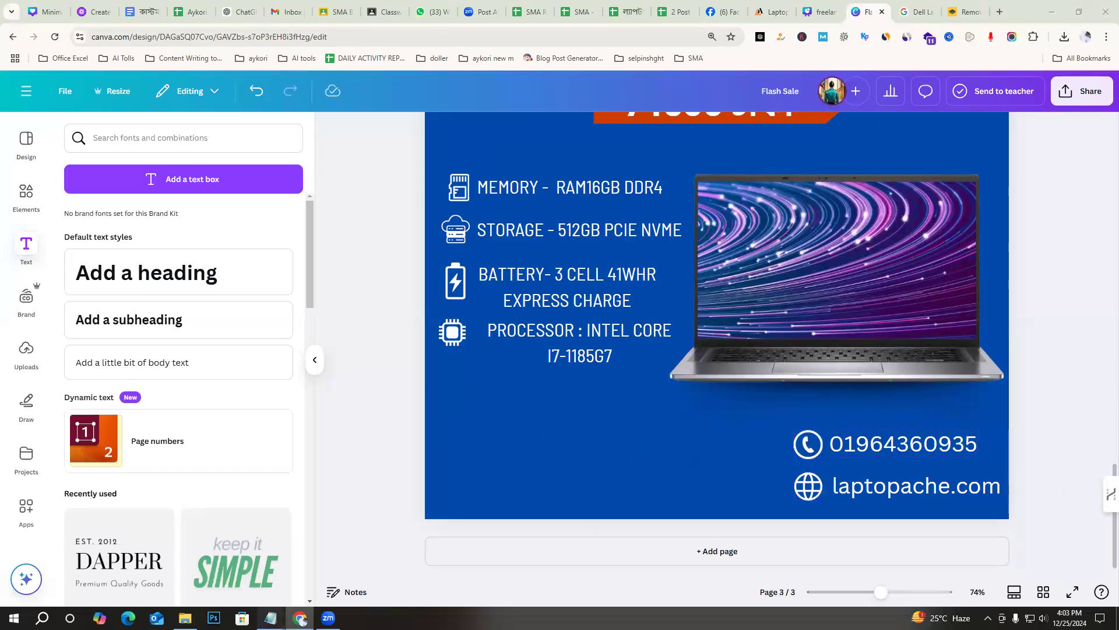
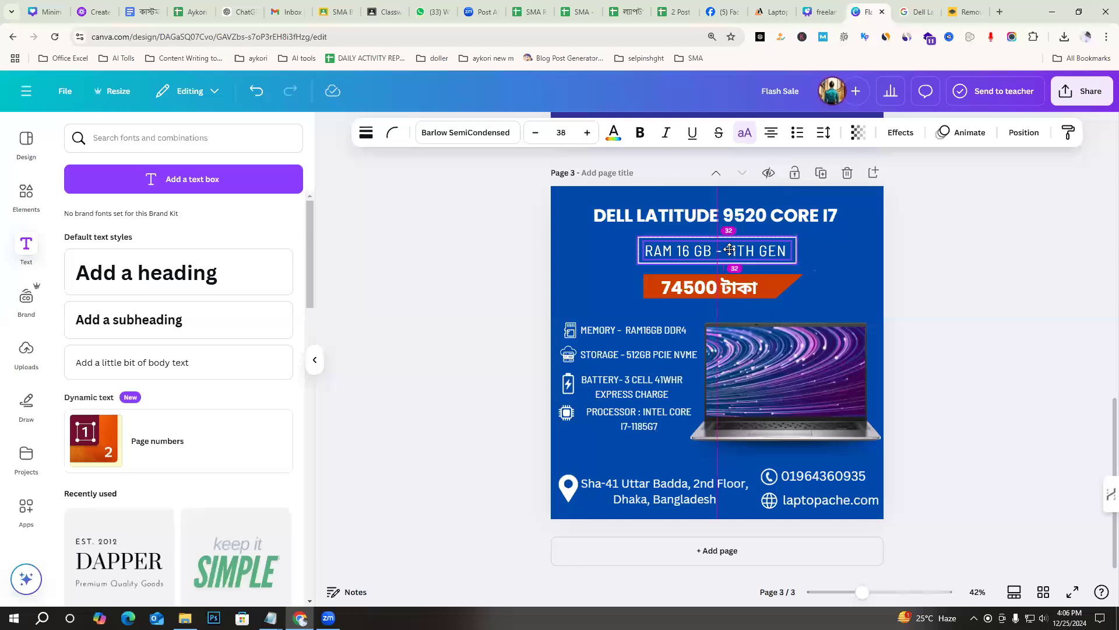
Upload the cropped Laptop-Ache logo image from the Downloads folder to the design's media library
left_click(962, 278)
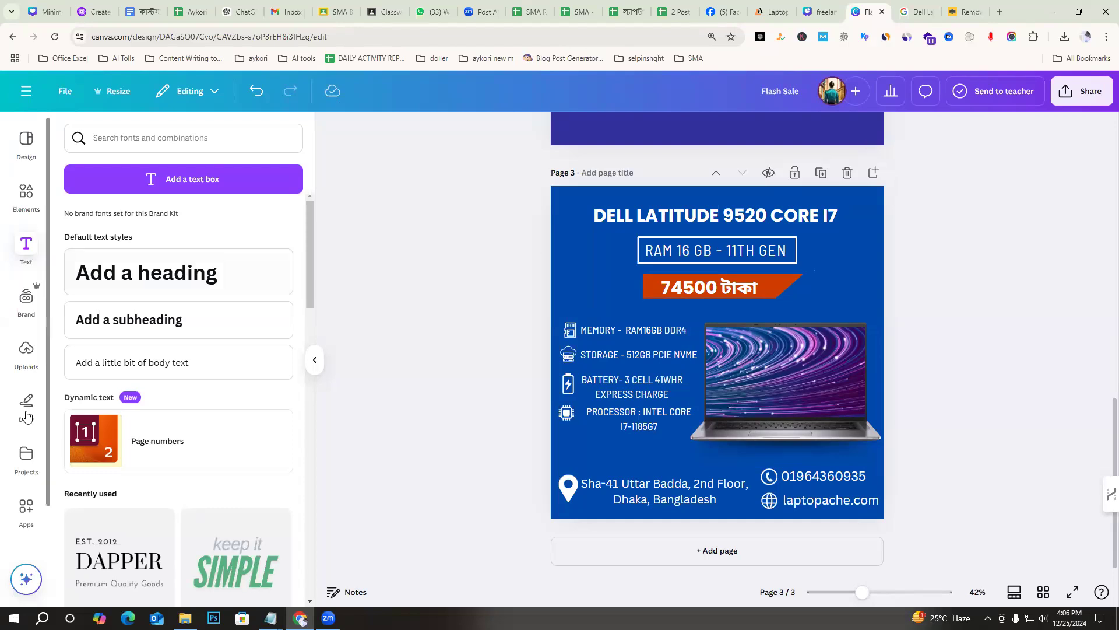
left_click(27, 352)
left_click(207, 176)
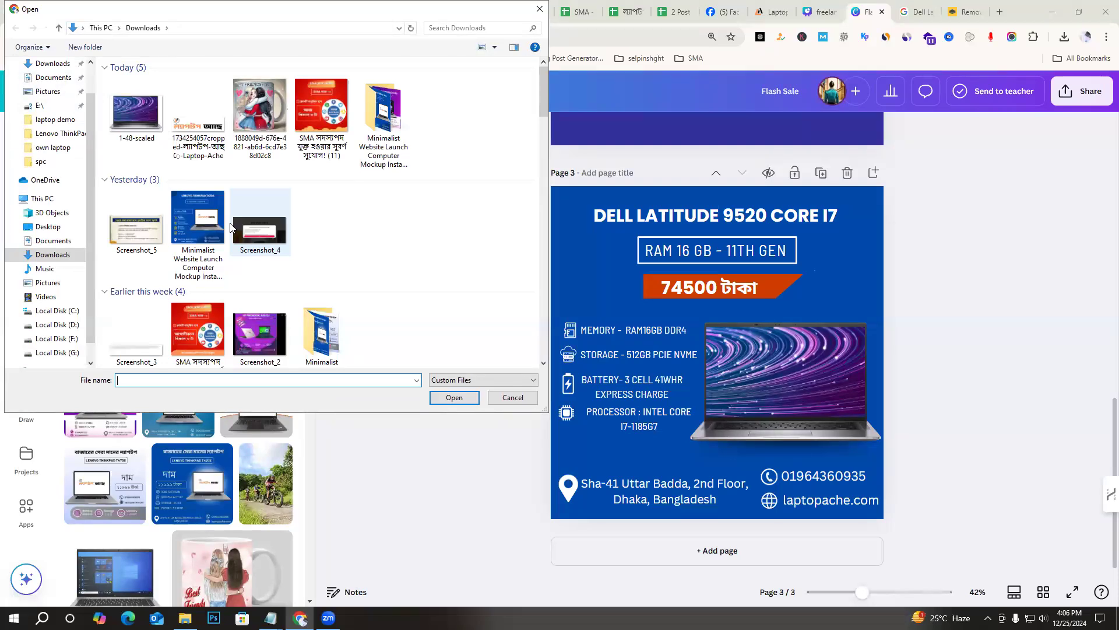
left_click(201, 115)
left_click(454, 398)
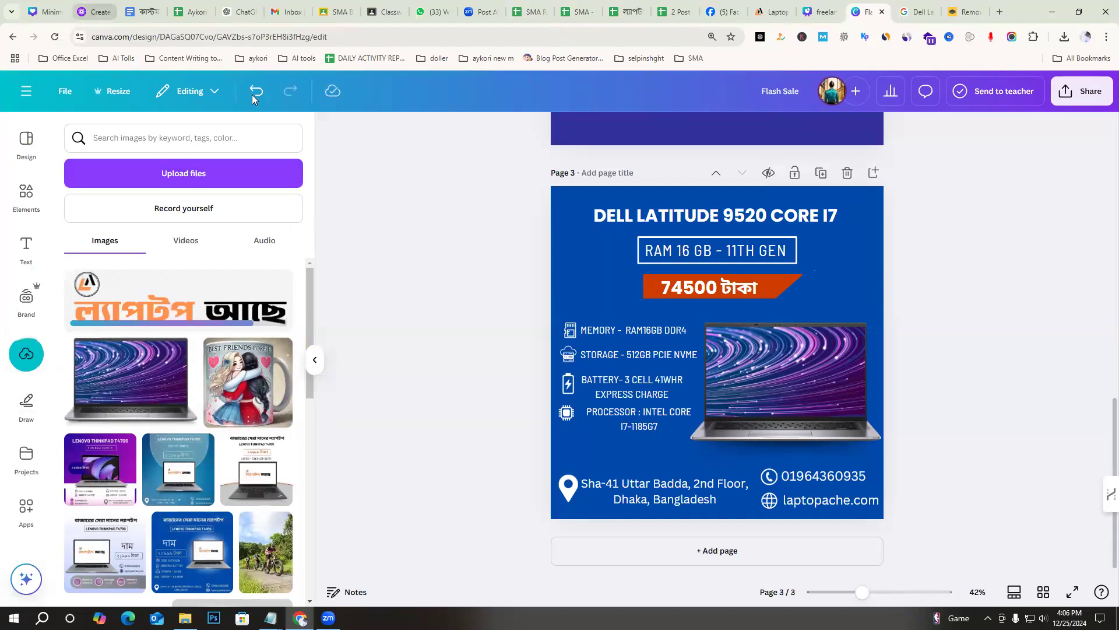
Add the uploaded Laptop-Ache logo to page 3 and scale it down to about 324 by 89
left_click(175, 301)
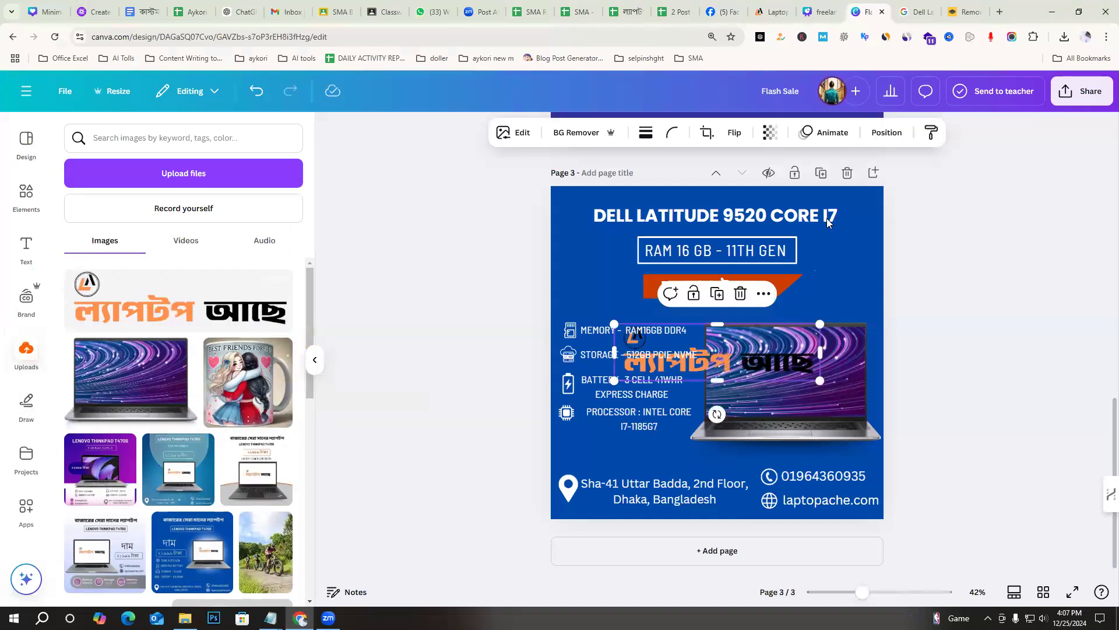
left_click_drag(758, 358, 698, 318)
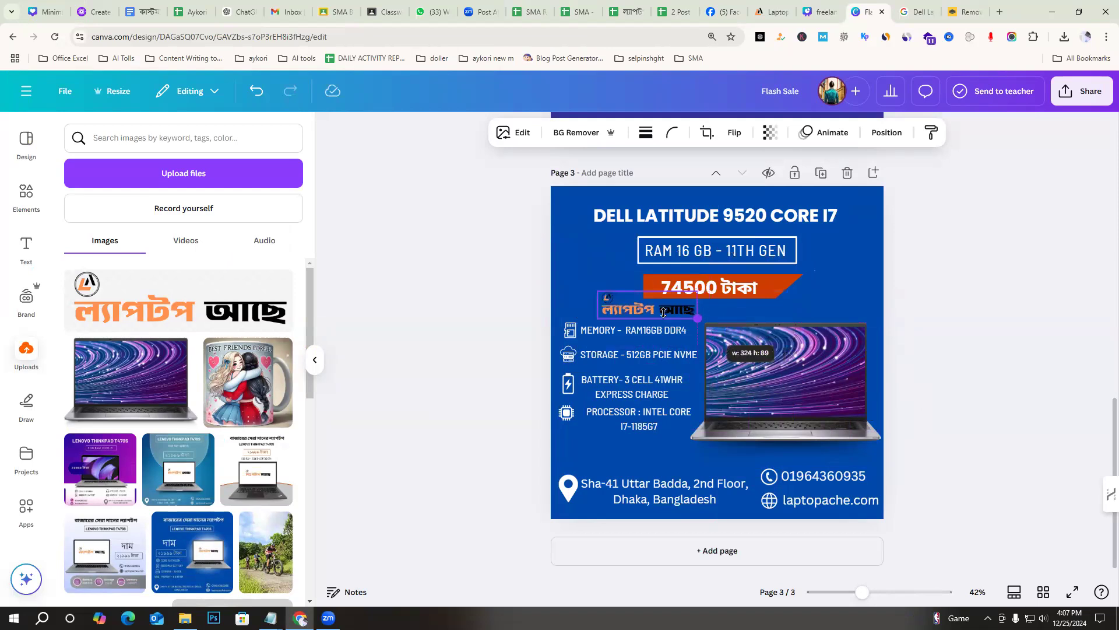
left_click(946, 325)
Move the logo to the upper-left area of the flyer, below the title and beside the RAM 16 GB box
left_click_drag(628, 304, 586, 208)
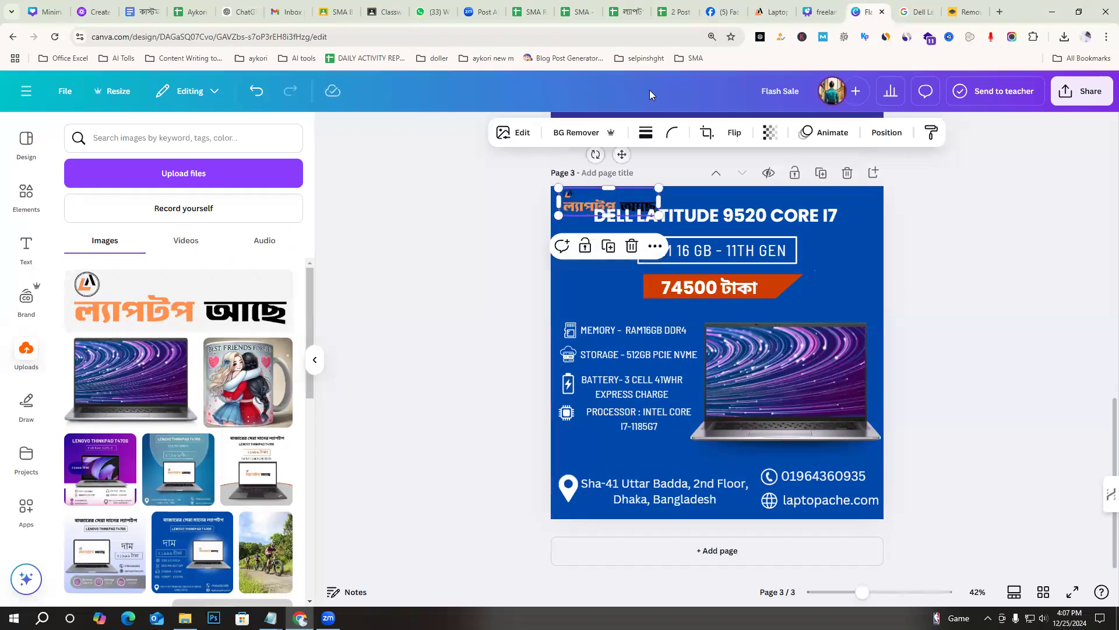
left_click(961, 388)
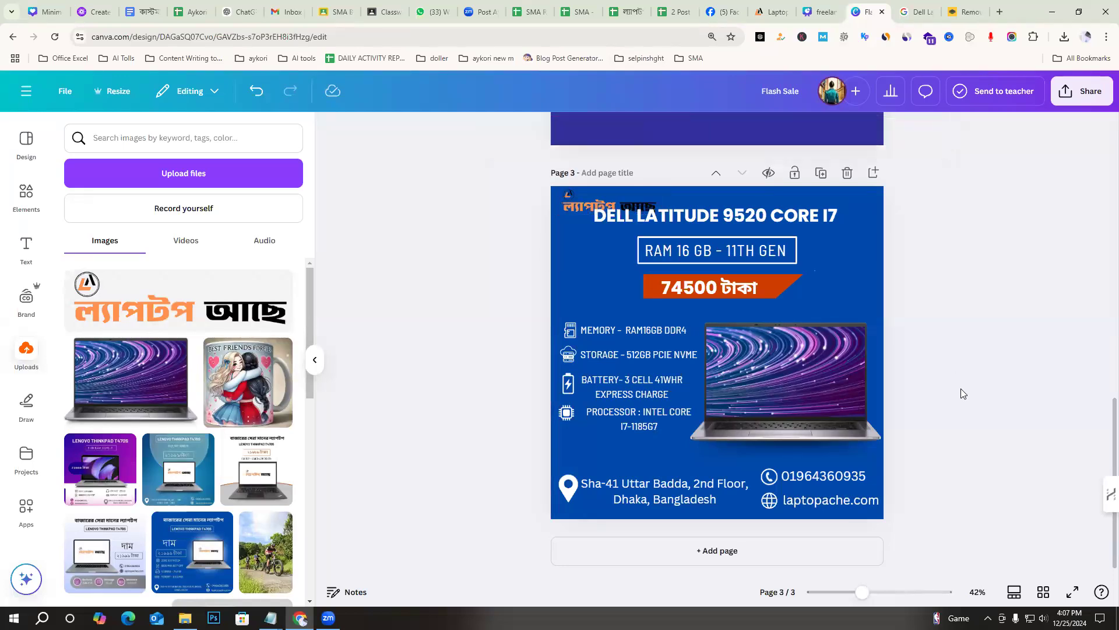
left_click_drag(573, 204, 646, 245)
left_click(1049, 301)
Search the design elements for "shape" and limit the results to basic shapes
left_click(880, 576)
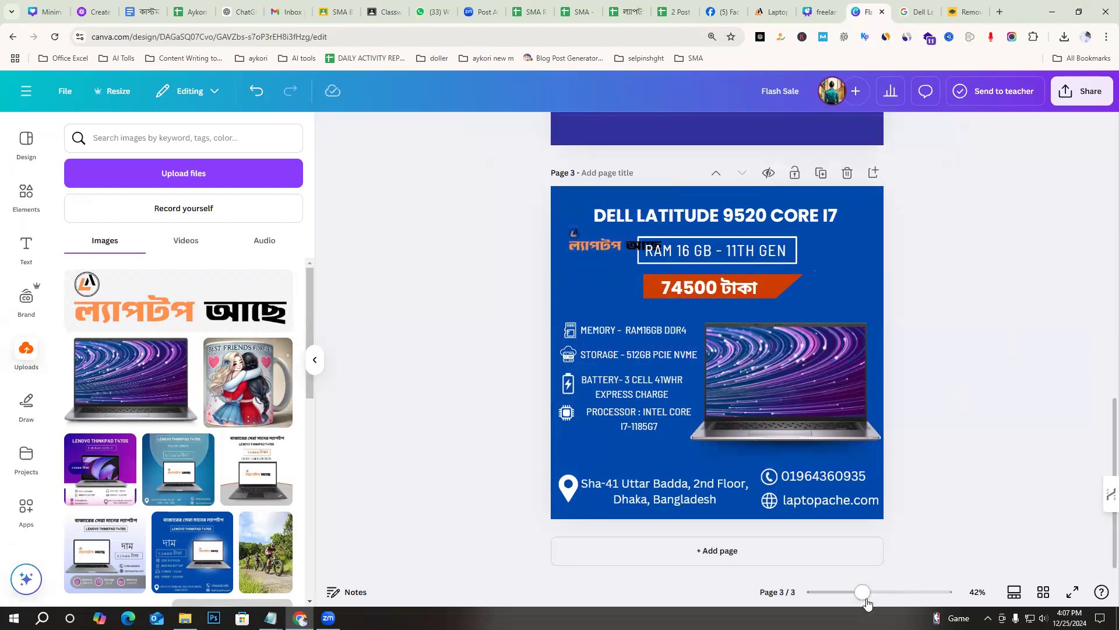
left_click_drag(863, 592, 884, 591)
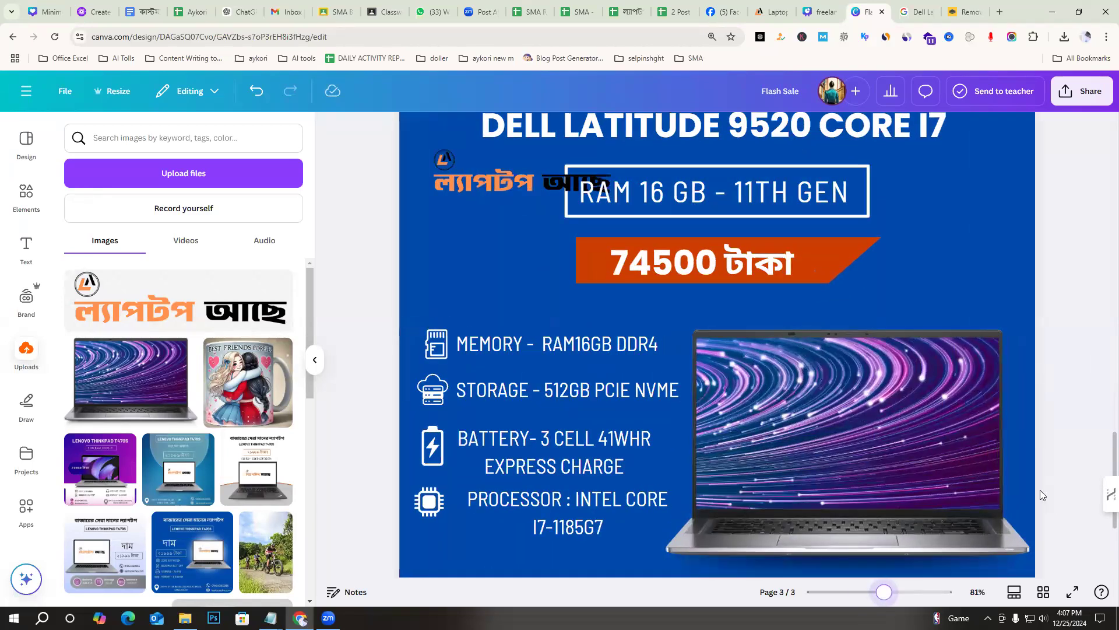
scroll(352, 262, "down", 3)
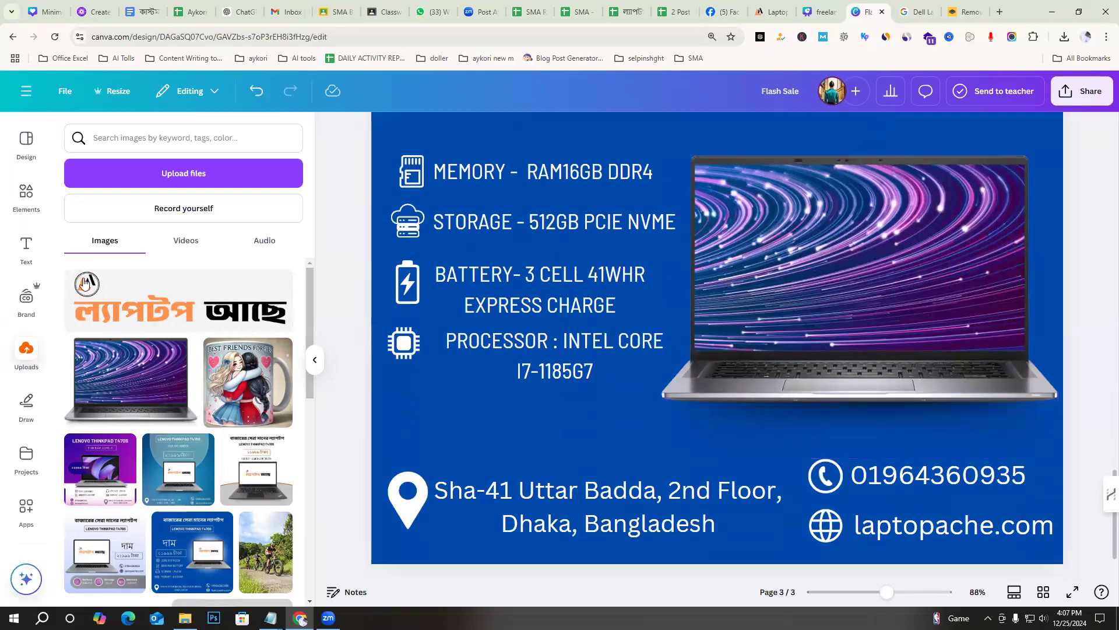
left_click(27, 201)
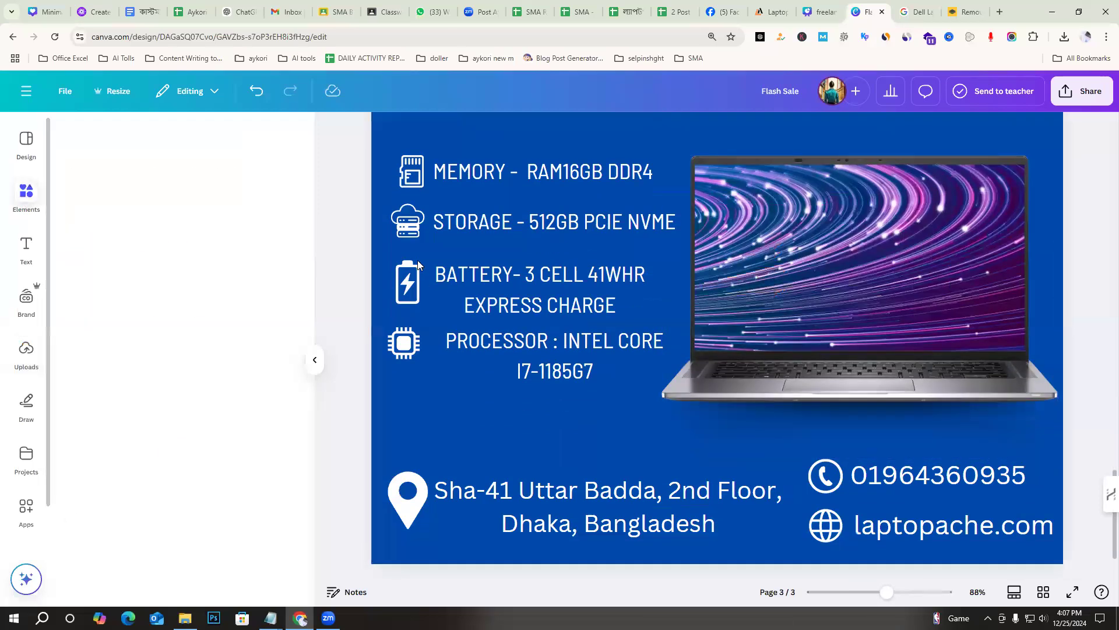
left_click_drag(146, 138, 52, 147)
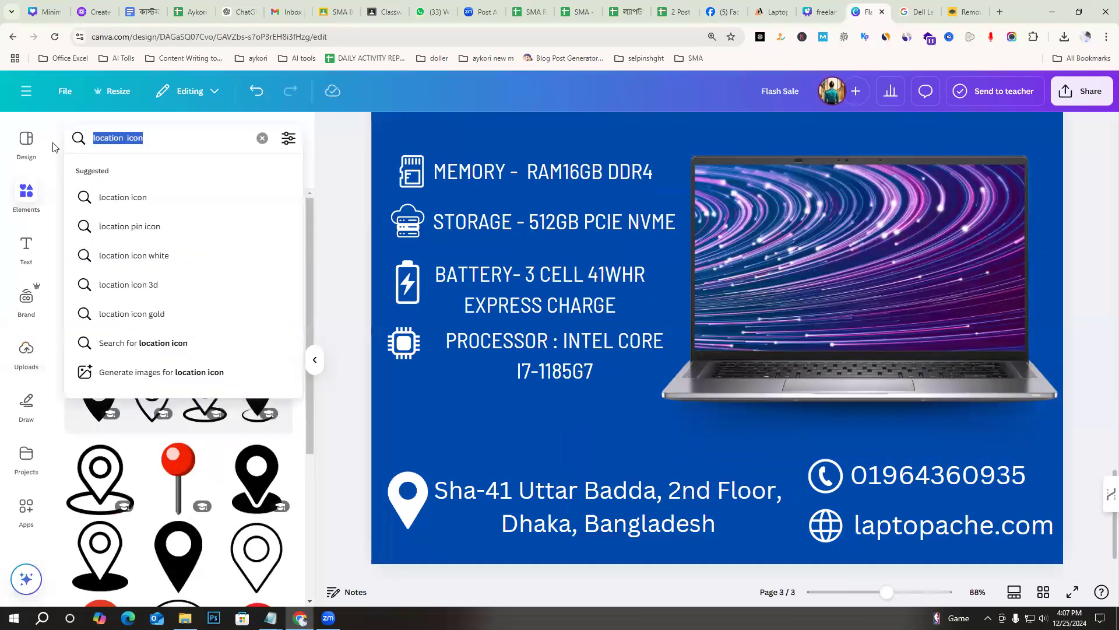
type("re")
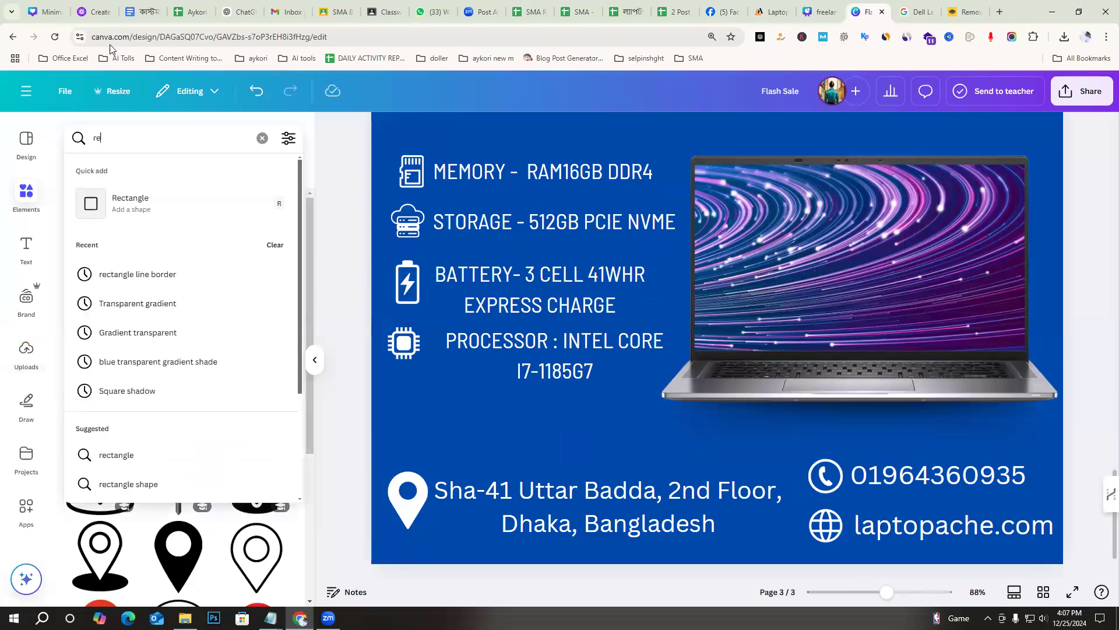
key("BackSpace")
key("BackSpace")
type("shape")
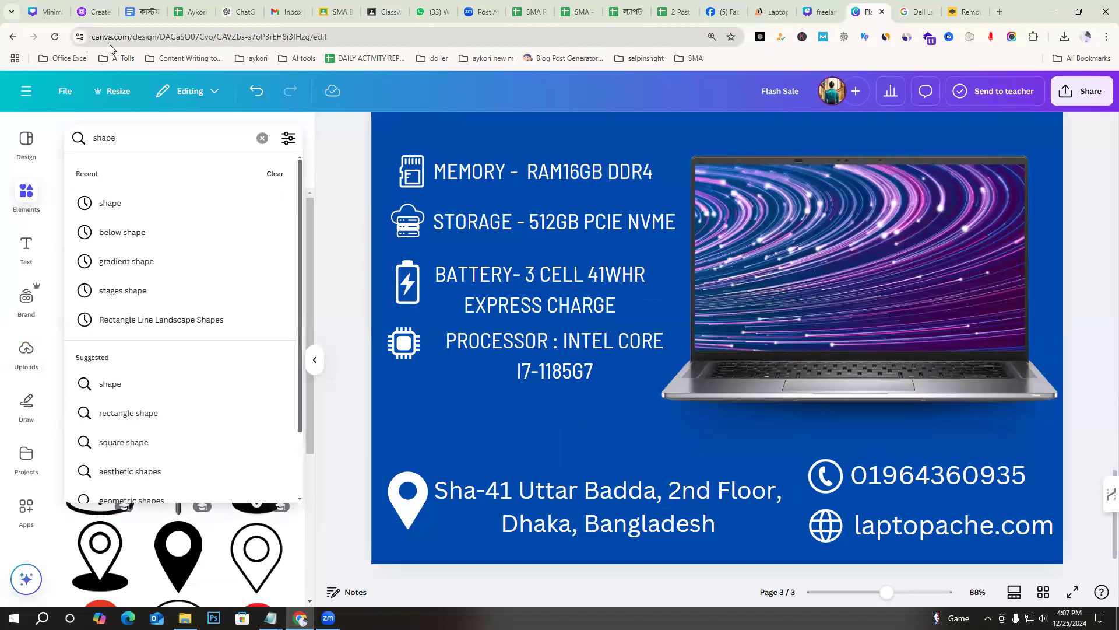
key("Return")
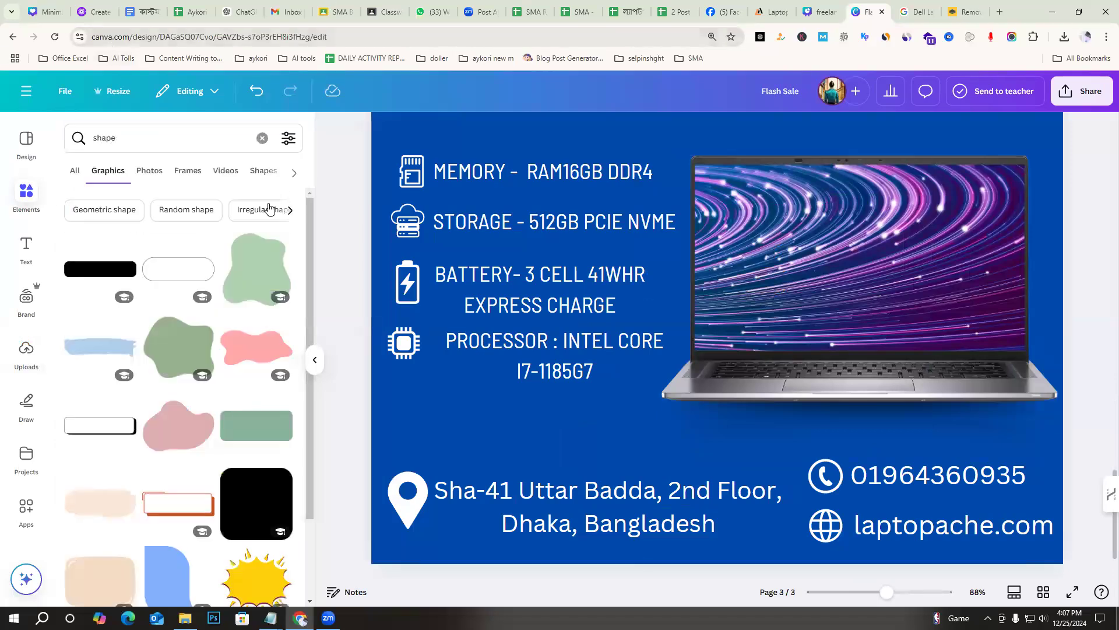
left_click(266, 174)
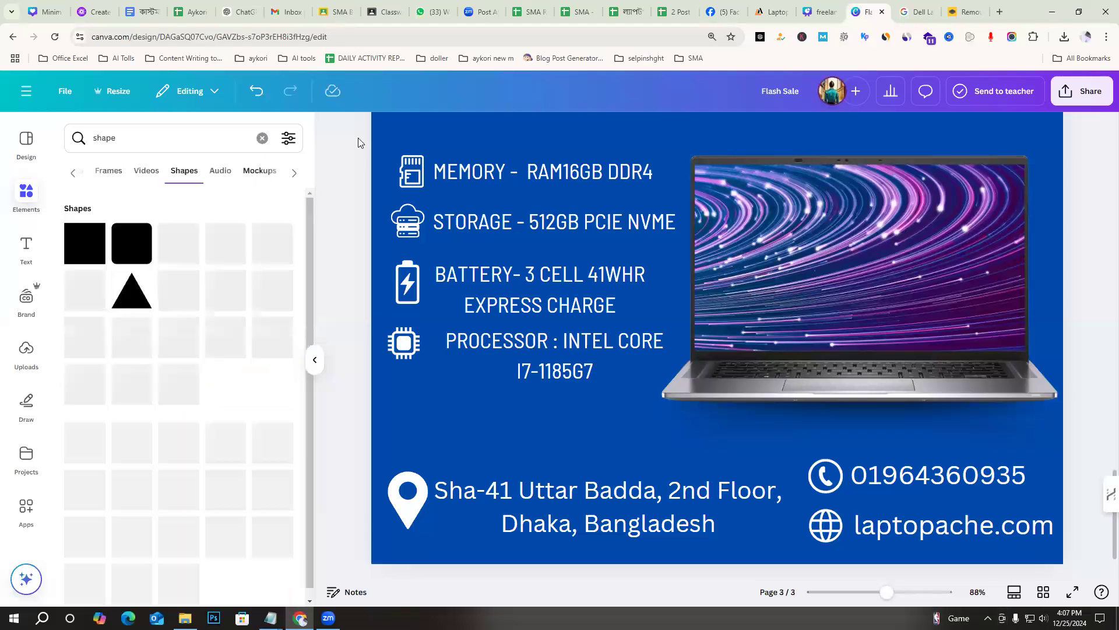
Add a square shape to page 3 and move it onto the laptop's screen
left_click(85, 244)
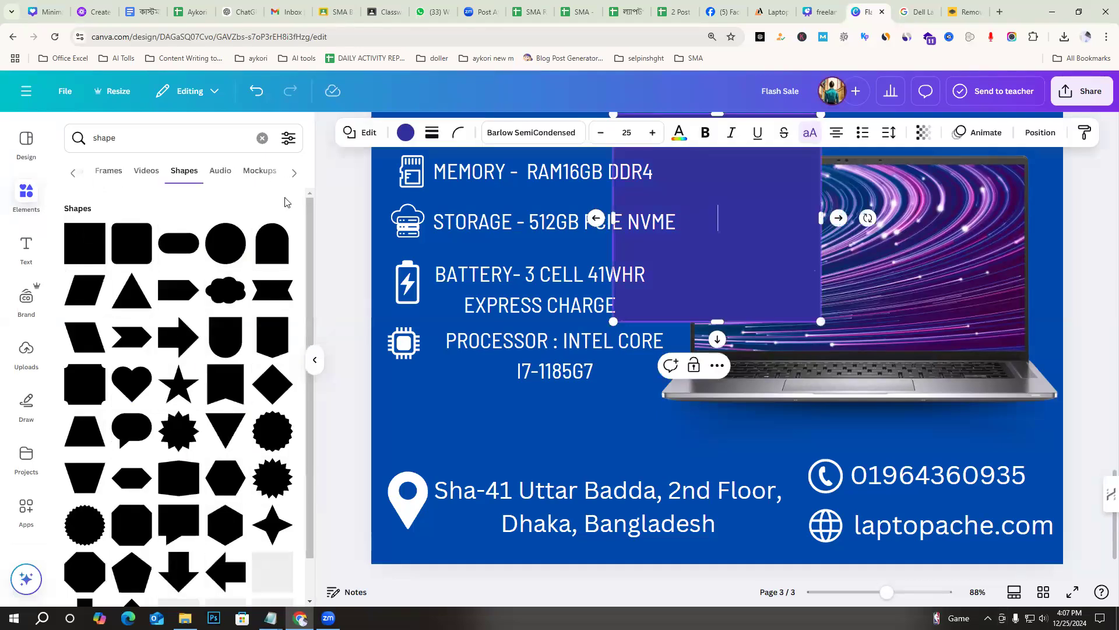
left_click(337, 387)
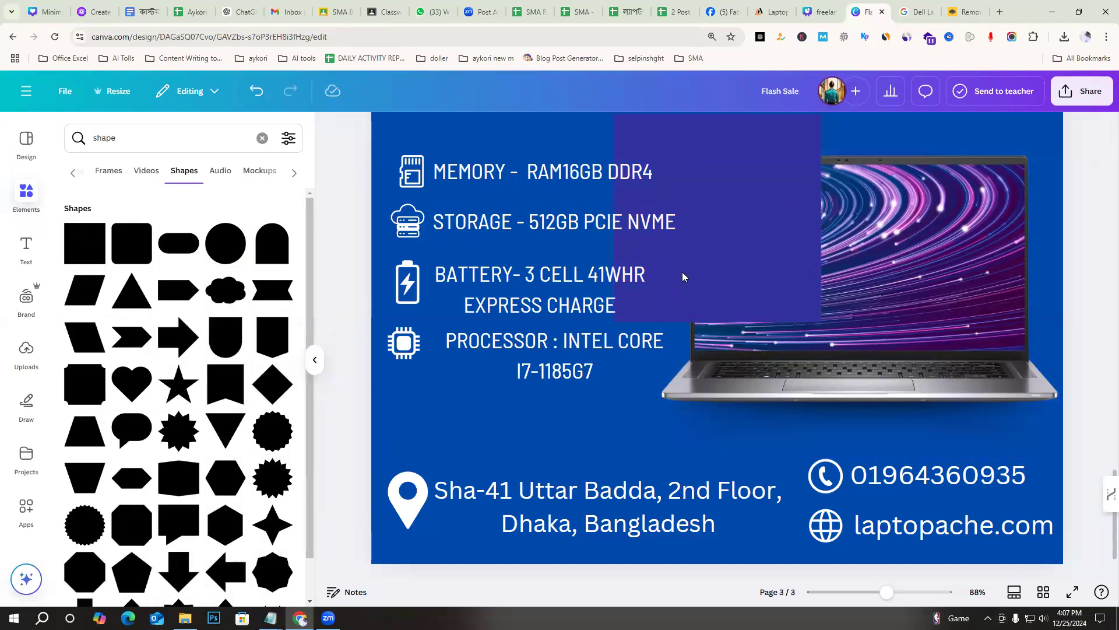
left_click_drag(950, 355, 898, 352)
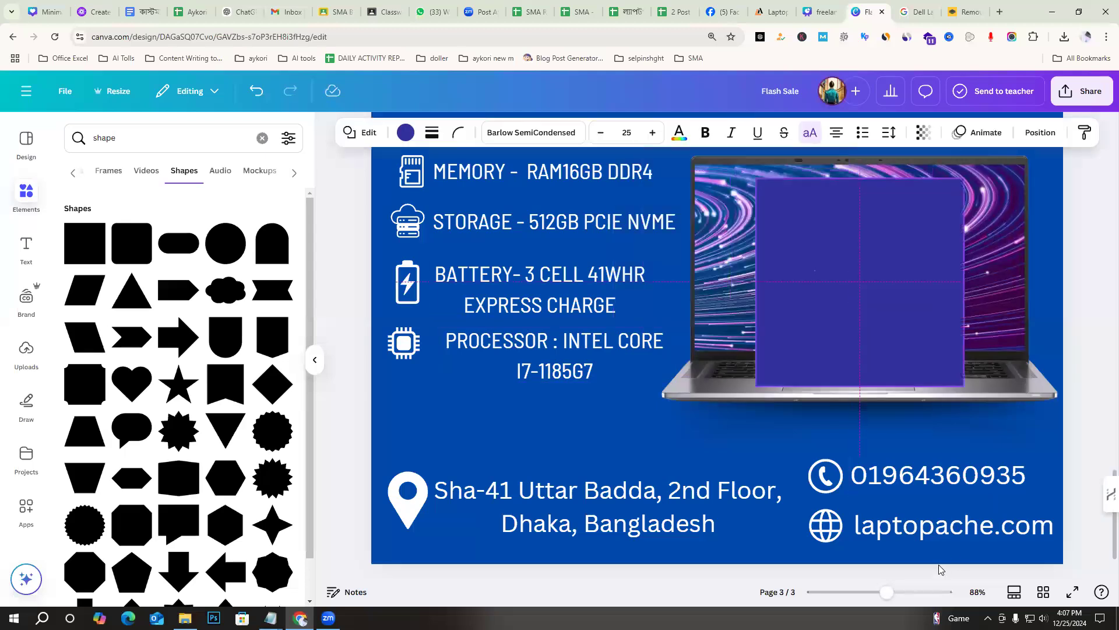
Stretch the square into a rectangle that covers the laptop's screen inside its bezel
left_click(896, 592)
left_click_drag(893, 593, 899, 593)
scroll(784, 260, "down", 2)
scroll(776, 252, "down", 4)
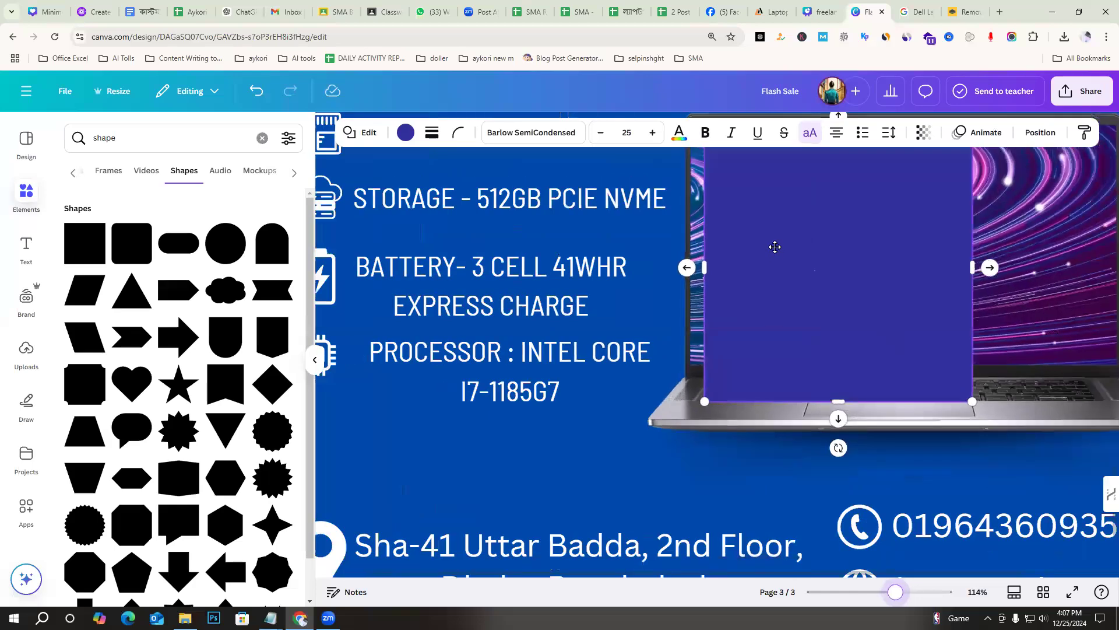
scroll(771, 245, "up", 2)
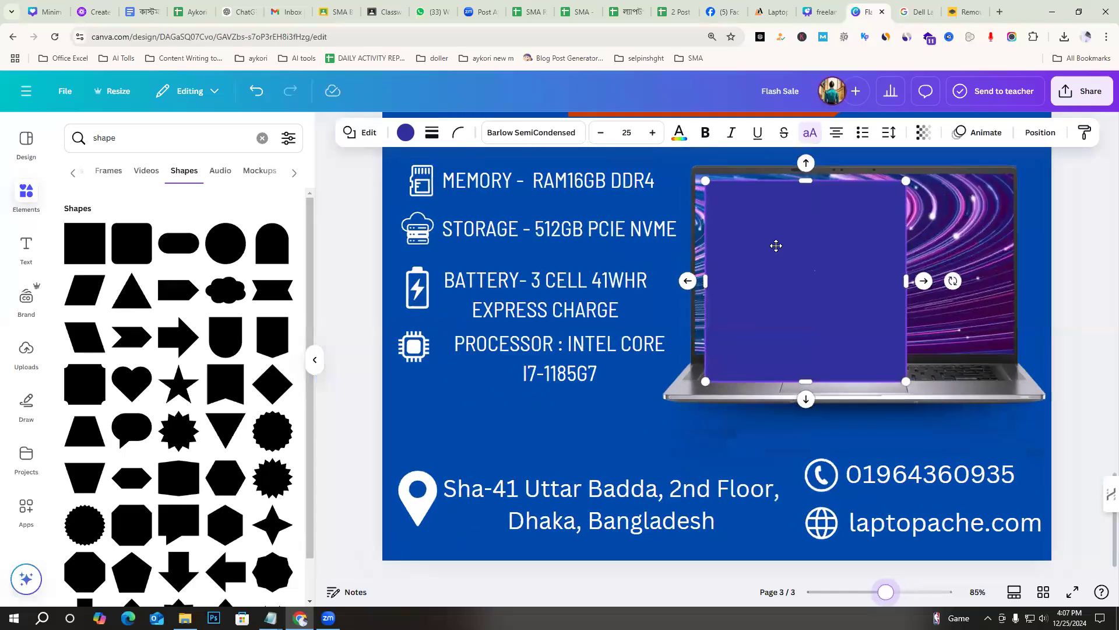
left_click_drag(905, 273, 1024, 287)
mouse_move(851, 337)
left_mouse_down()
mouse_move(834, 355)
mouse_move(836, 341)
left_mouse_up()
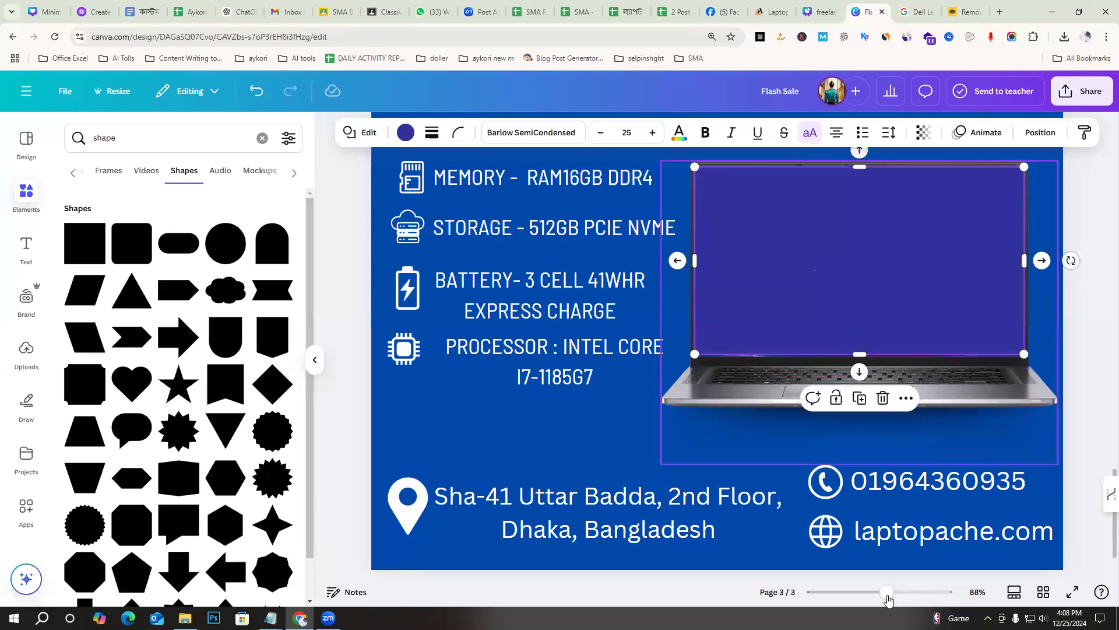
Fine-tune the rectangle's edges so they line up closely with the borders of the laptop's screen
left_click_drag(886, 591, 889, 592)
scroll(797, 264, "up", 6)
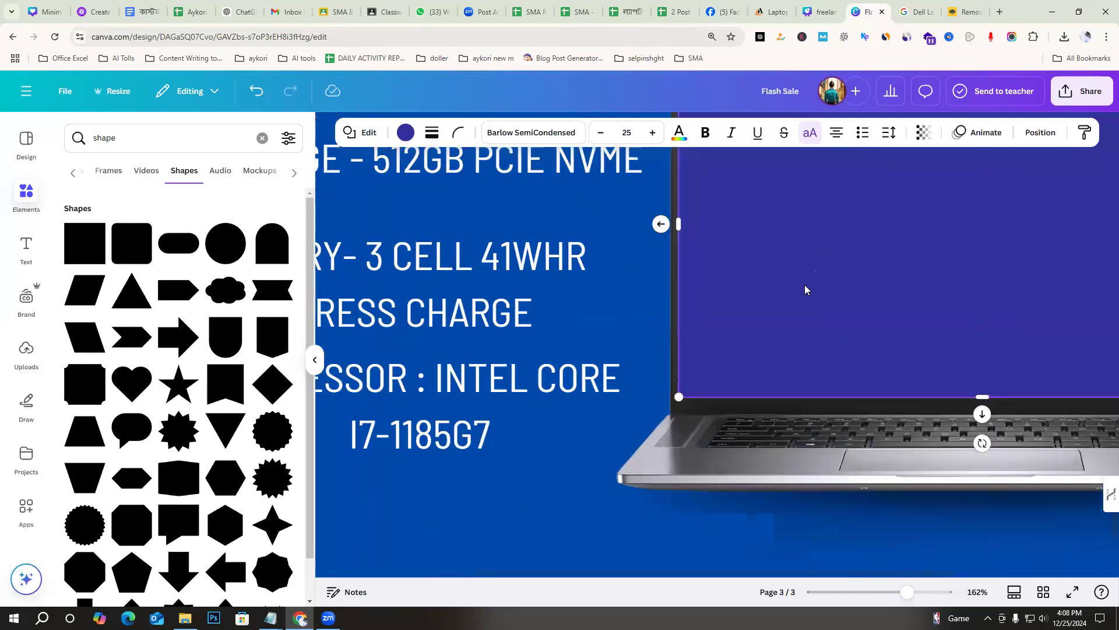
scroll(752, 387, "up", 5)
scroll(752, 387, "up", 1)
left_click_drag(979, 340, 978, 338)
scroll(887, 491, "down", 1)
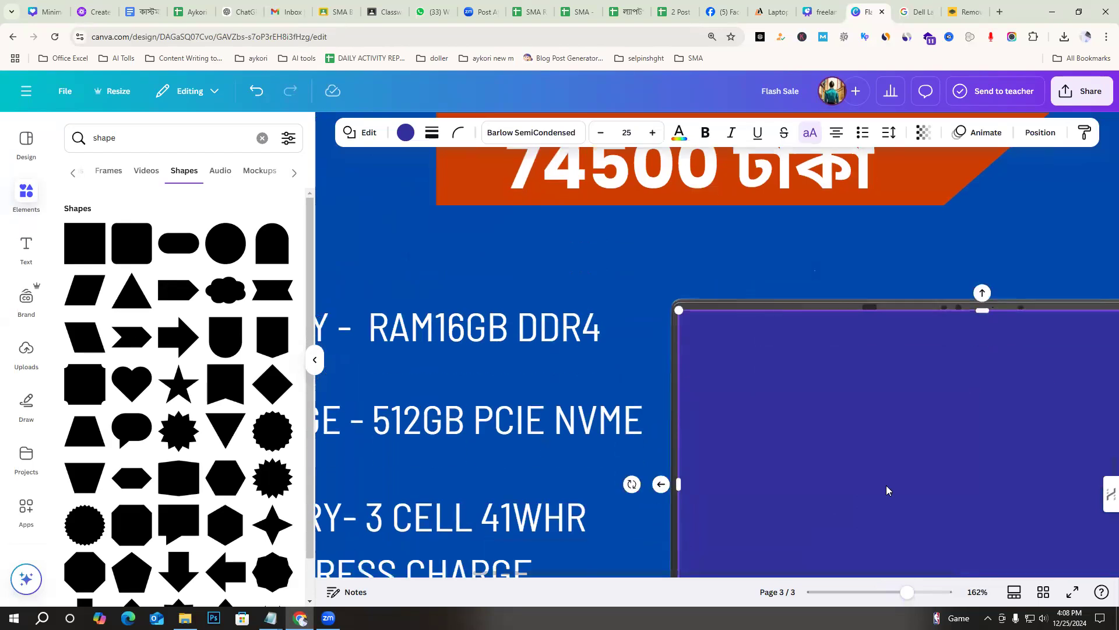
scroll(888, 491, "down", 6)
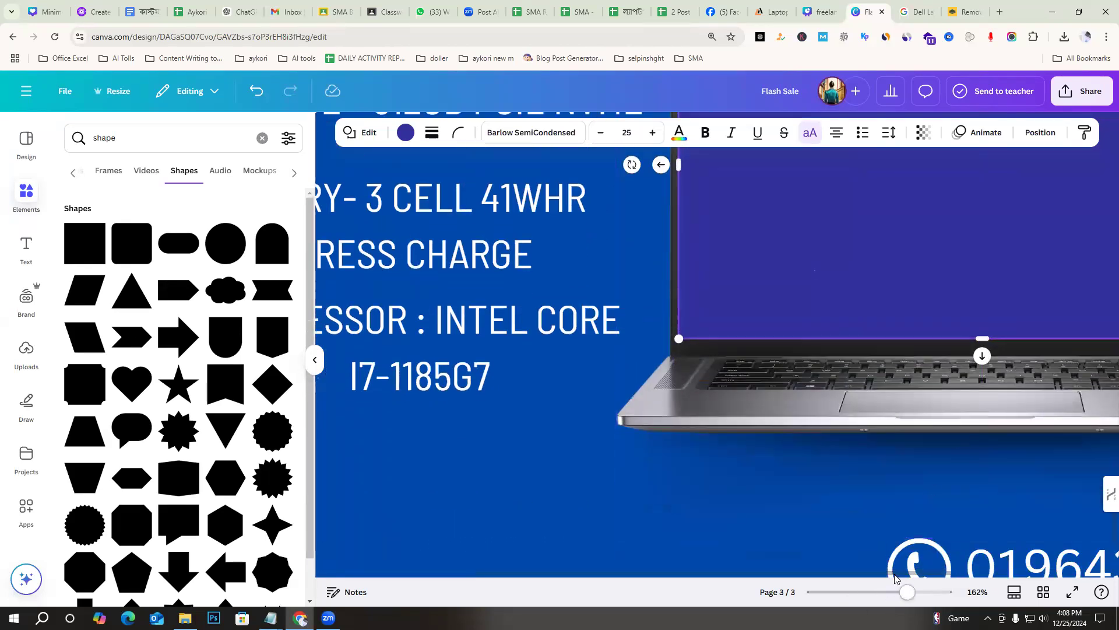
left_click_drag(898, 574, 1058, 582)
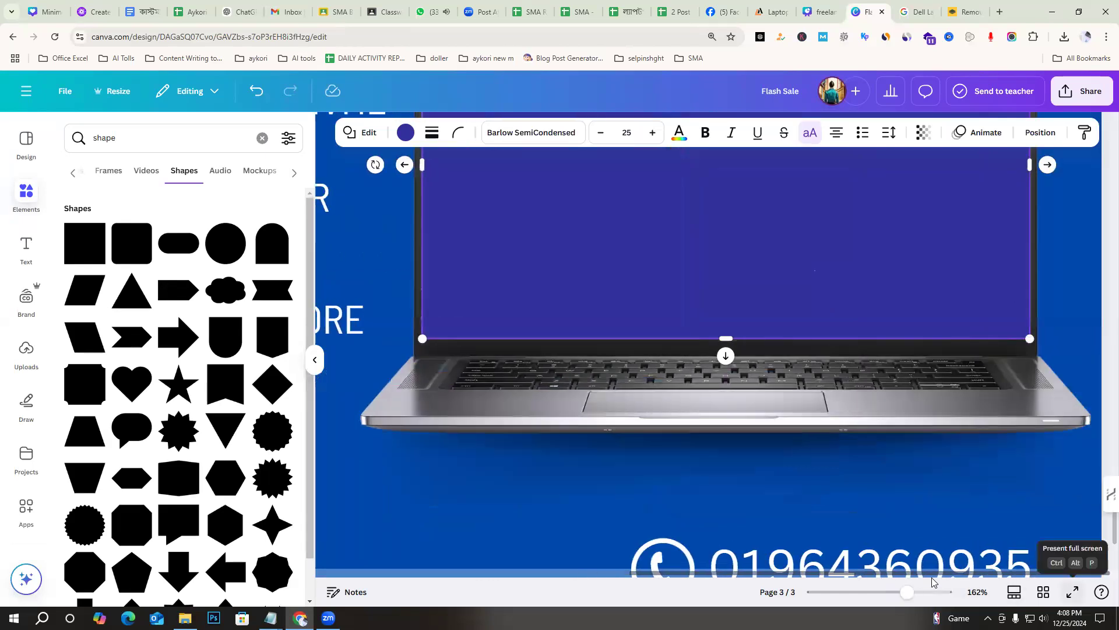
scroll(1059, 513, "up", 5)
mouse_move(1030, 457)
left_mouse_down()
mouse_move(1018, 457)
mouse_move(1033, 457)
left_mouse_up()
left_click(856, 238)
left_click_drag(906, 592, 891, 593)
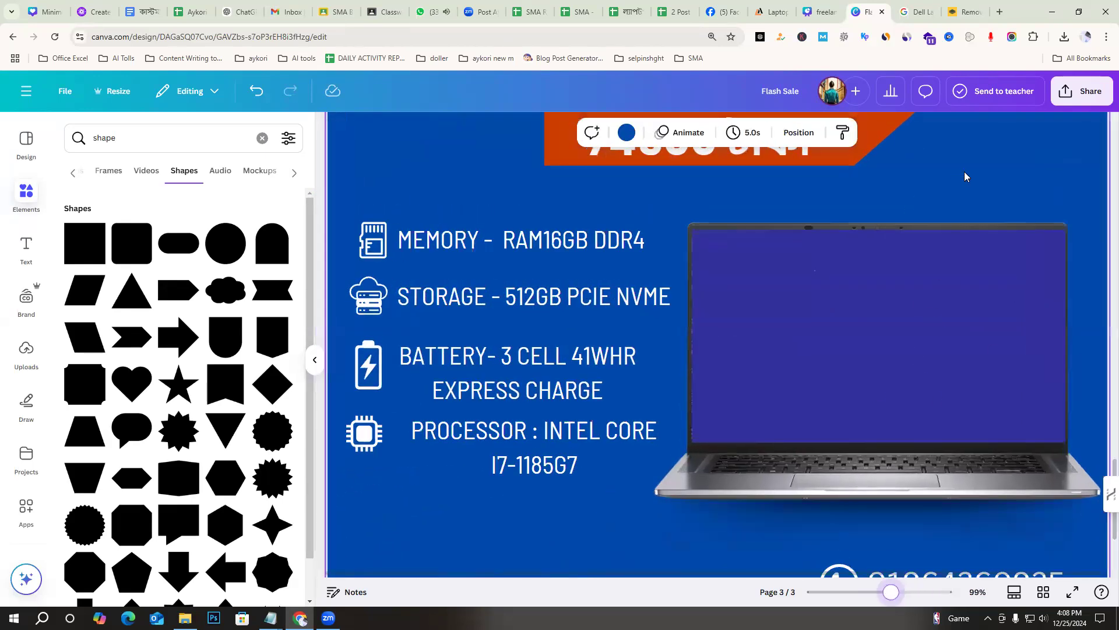
left_click(834, 320)
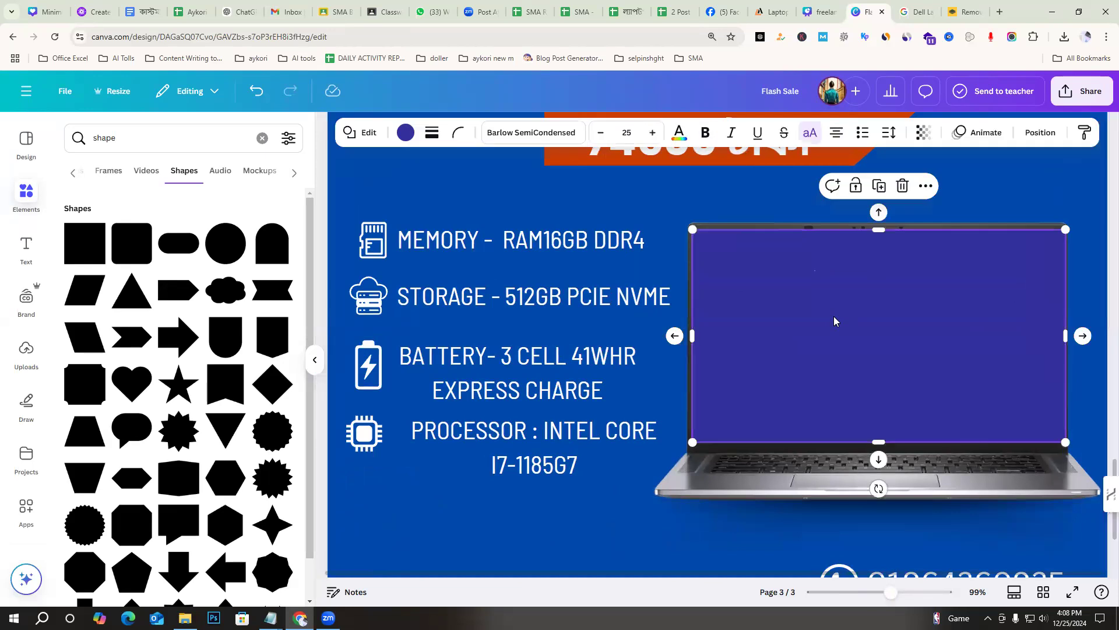
left_click(942, 188)
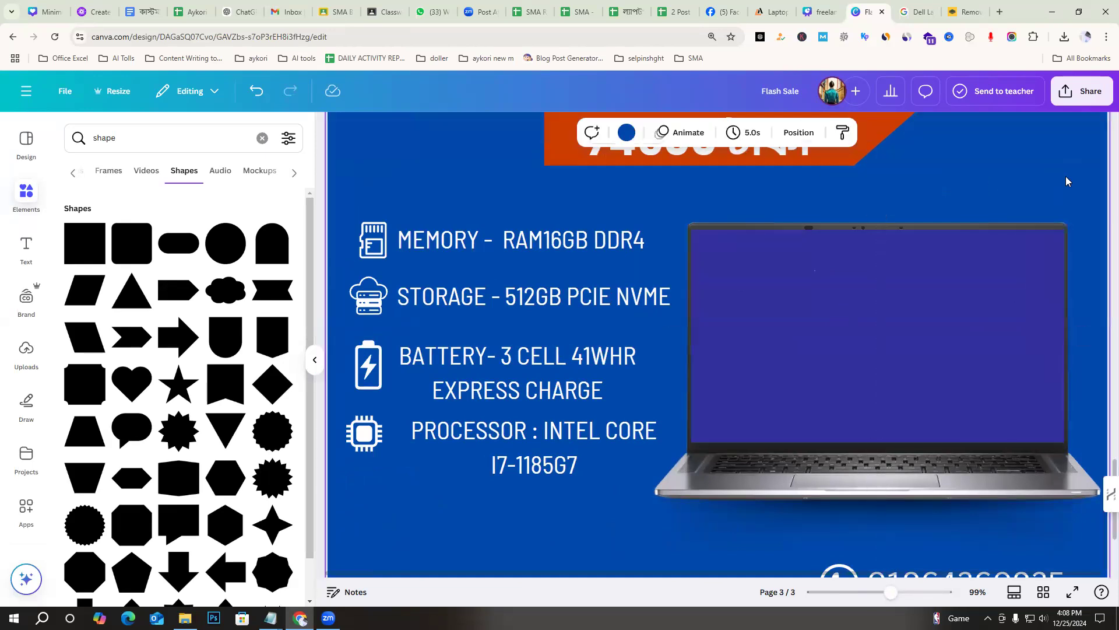
Fill the rectangle on the laptop's screen with white
left_click(941, 350)
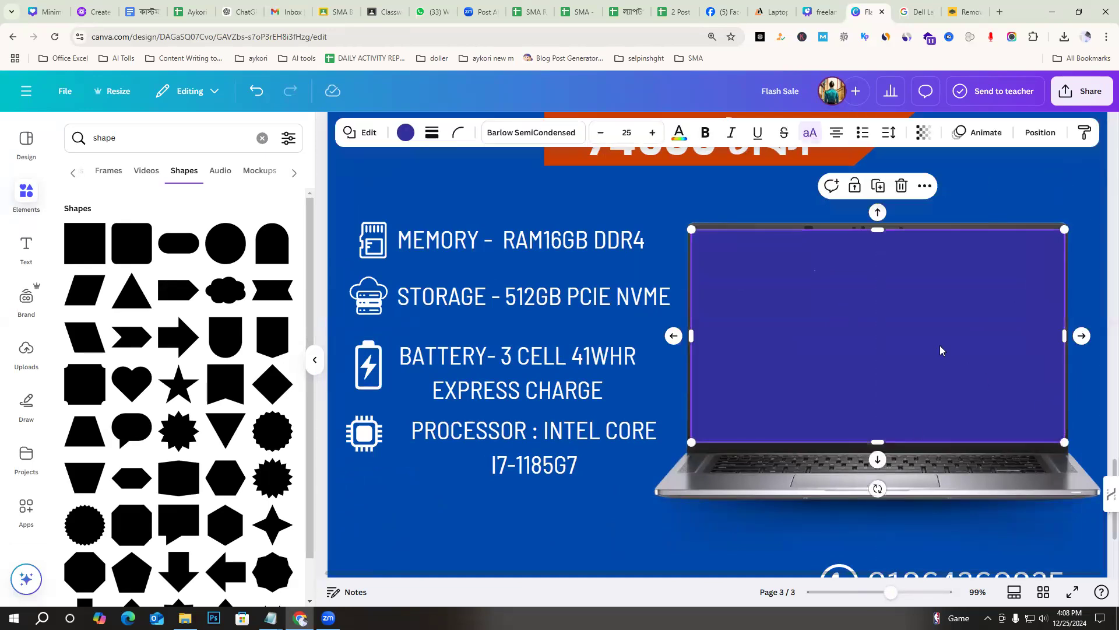
left_click(406, 135)
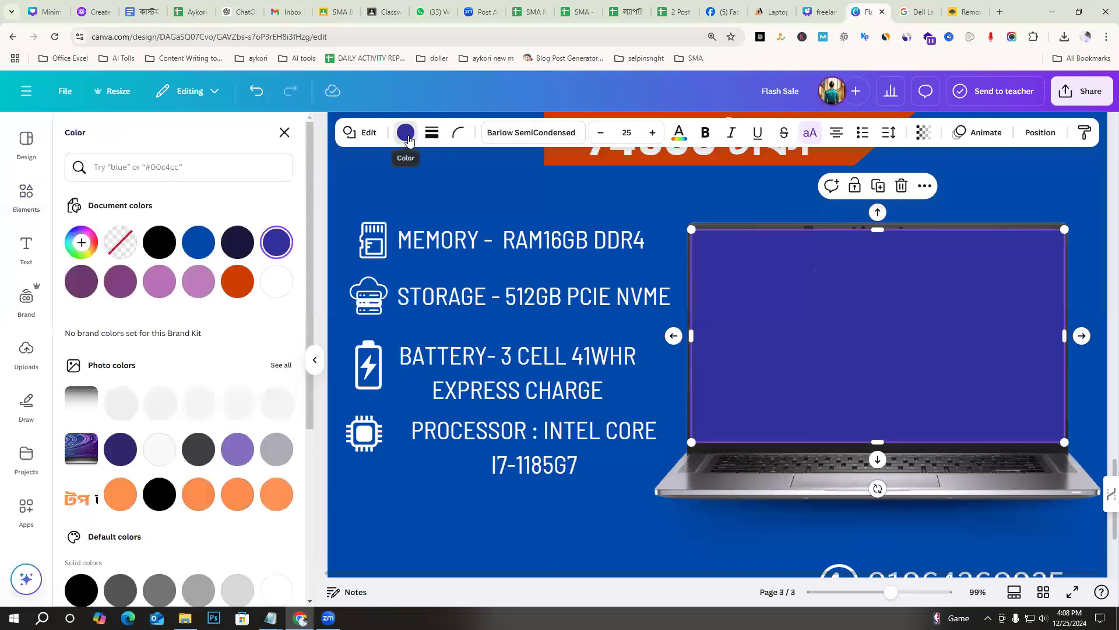
left_click(276, 281)
left_click(627, 257)
scroll(626, 258, "up", 7)
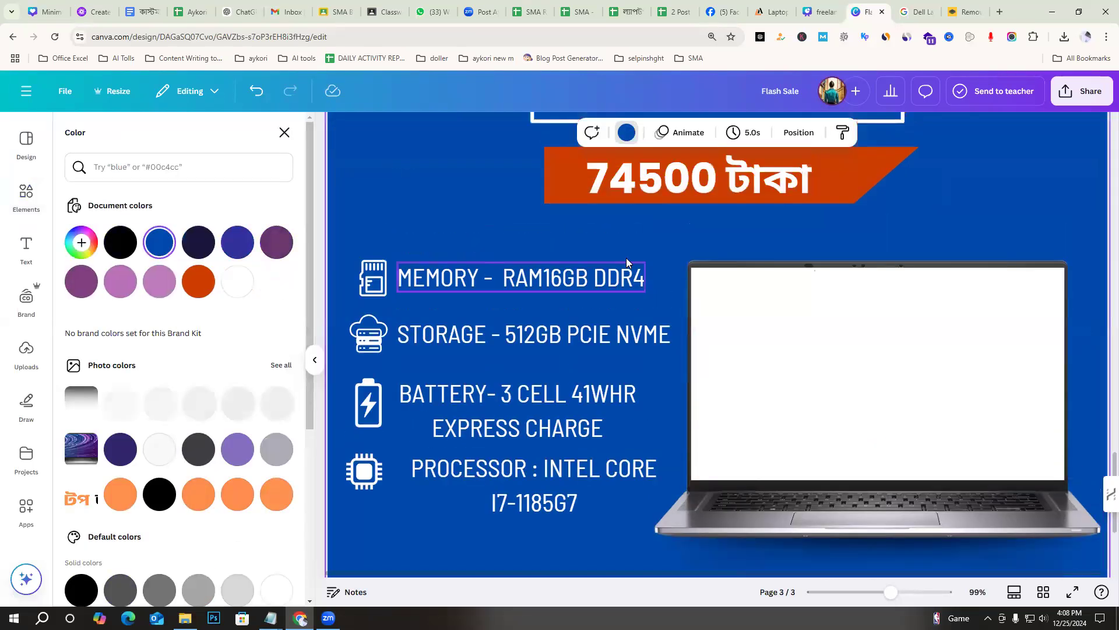
Try to move the shop logo onto the laptop's white screen and undo the move
left_click_drag(387, 439, 796, 395)
scroll(740, 414, "down", 6)
left_click_drag(893, 378, 893, 378)
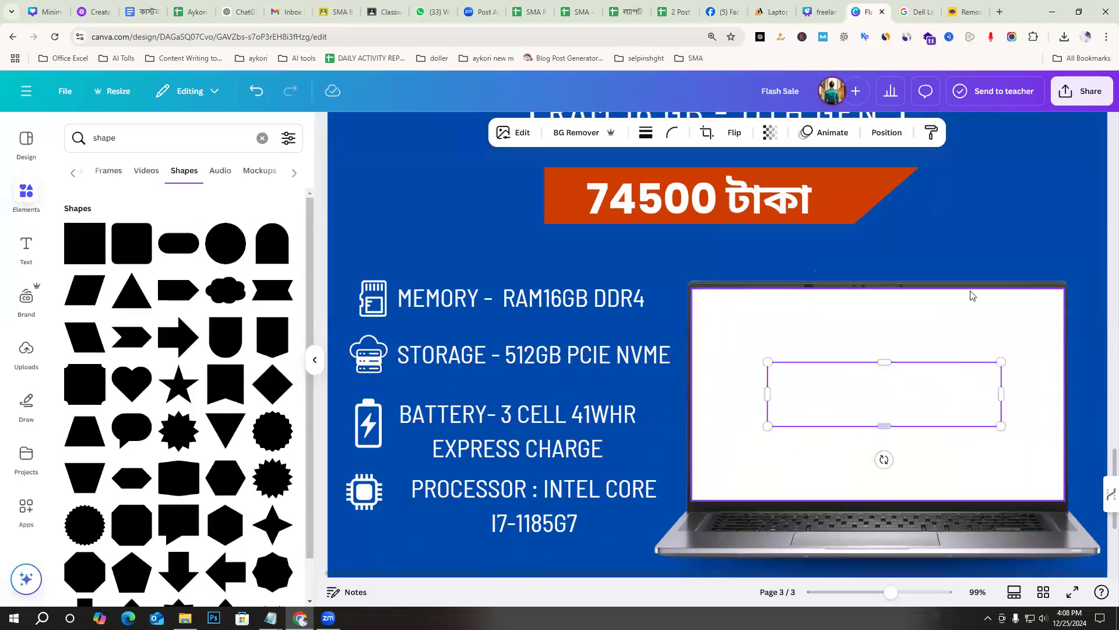
right_click(868, 392)
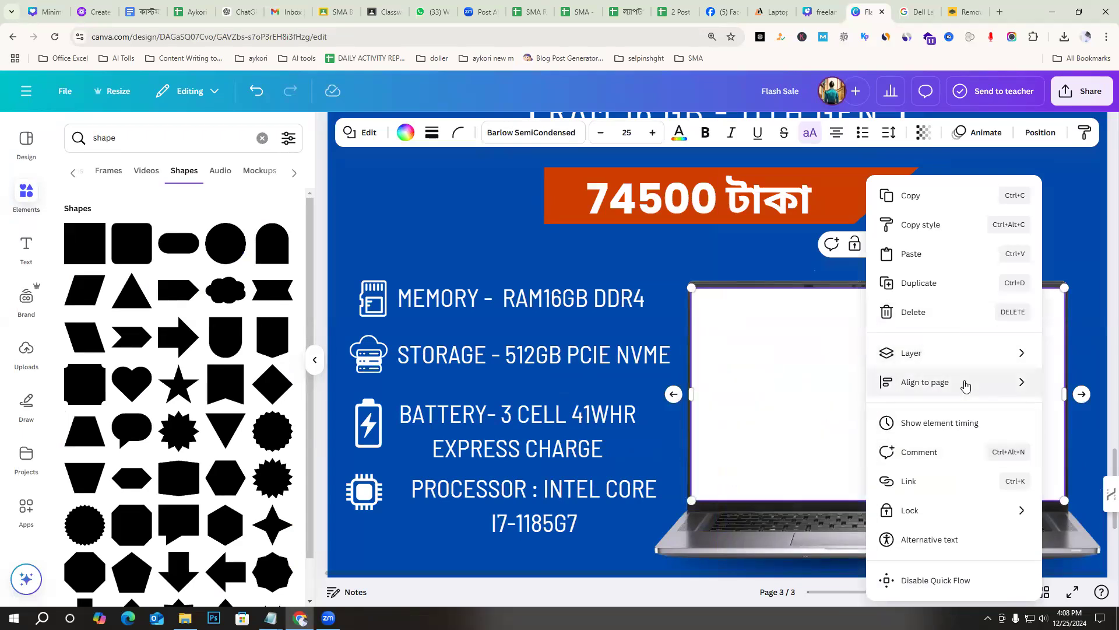
mouse_move(968, 363)
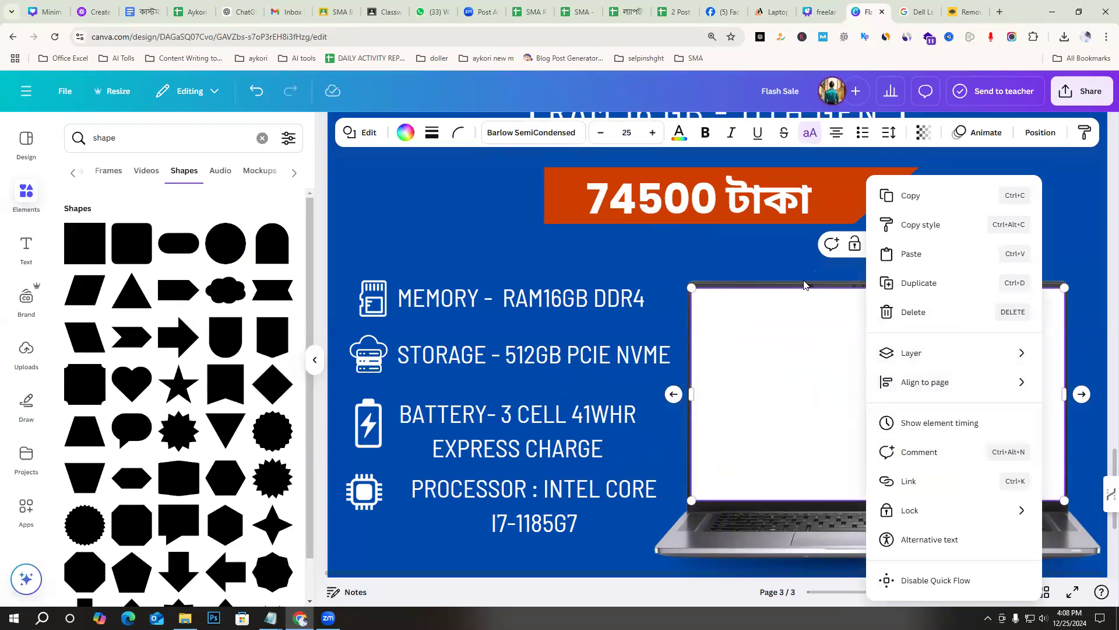
left_click(767, 256)
scroll(997, 330, "up", 3)
scroll(1011, 336, "down", 2)
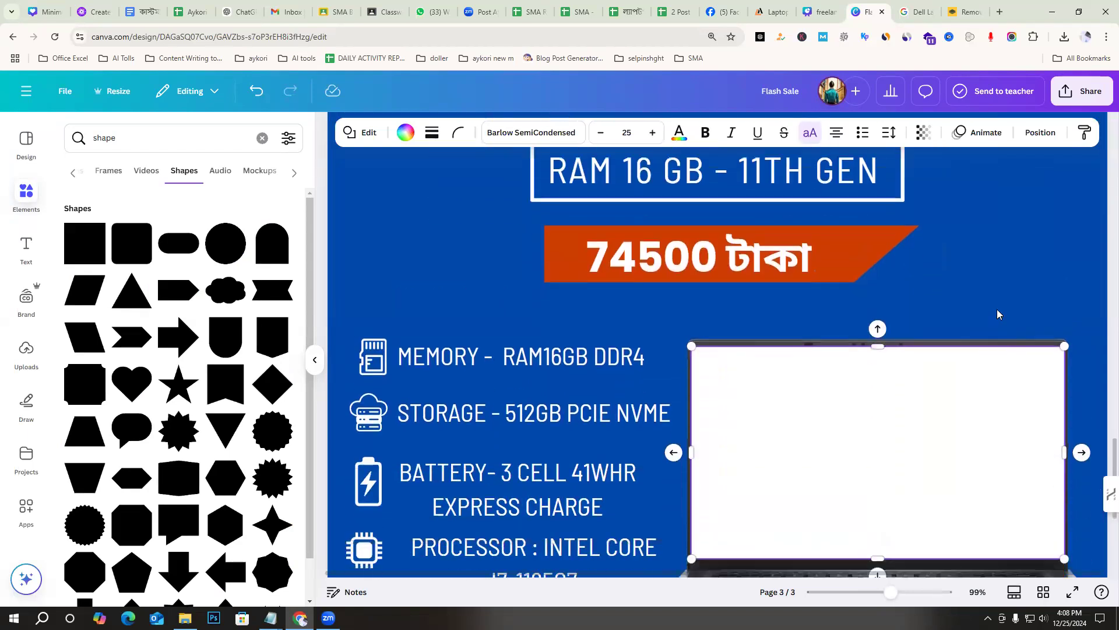
scroll(997, 309, "down", 5)
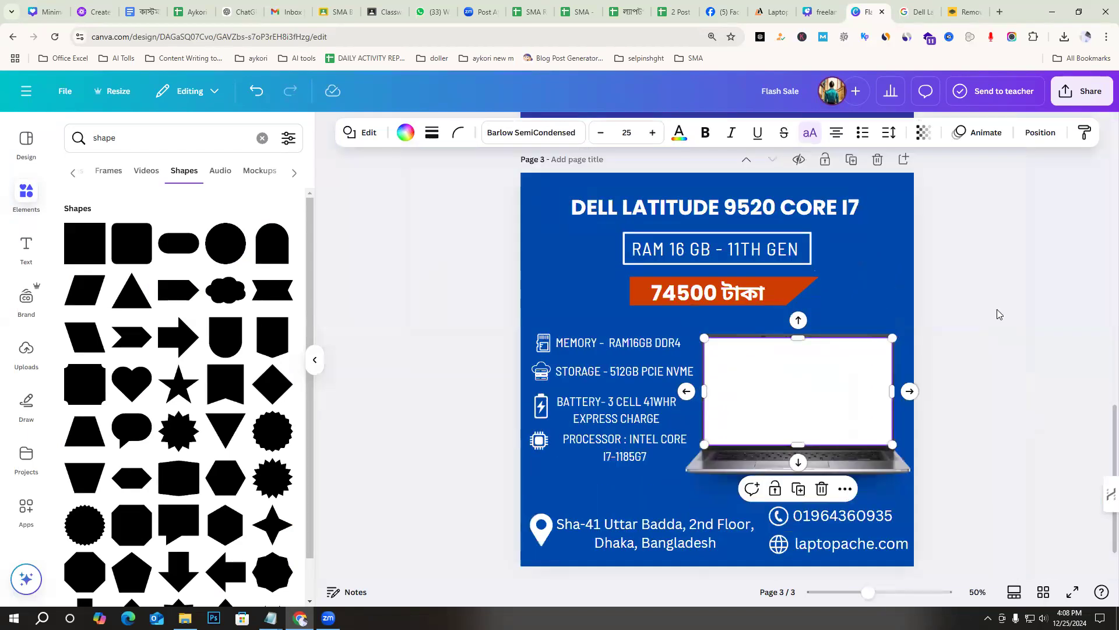
key("ctrl+z")
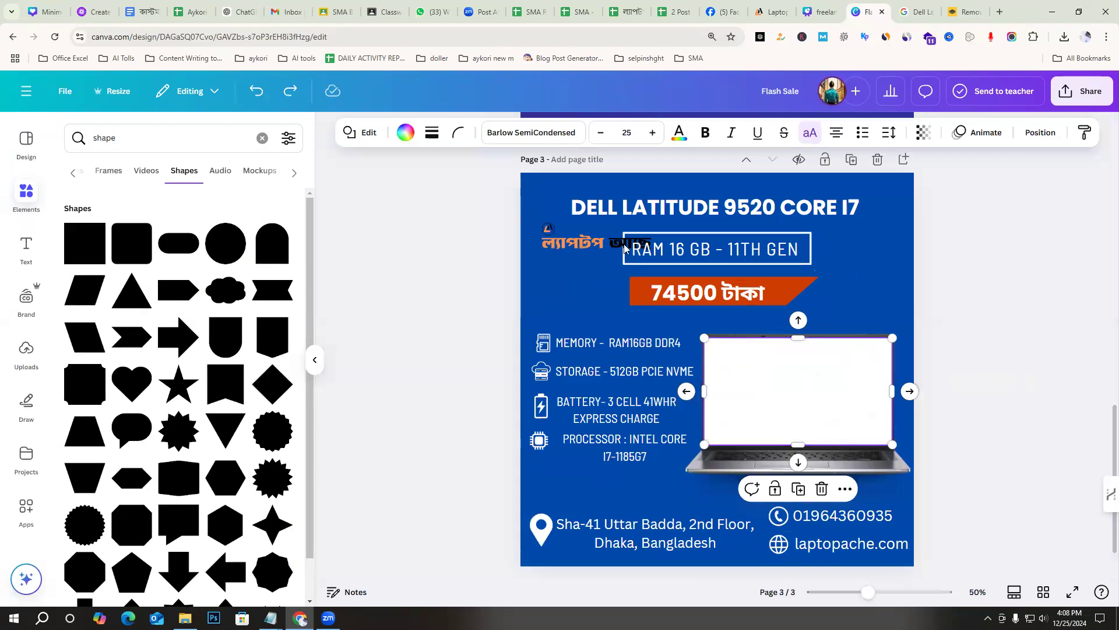
left_click(574, 245)
left_click_drag(575, 247, 784, 405)
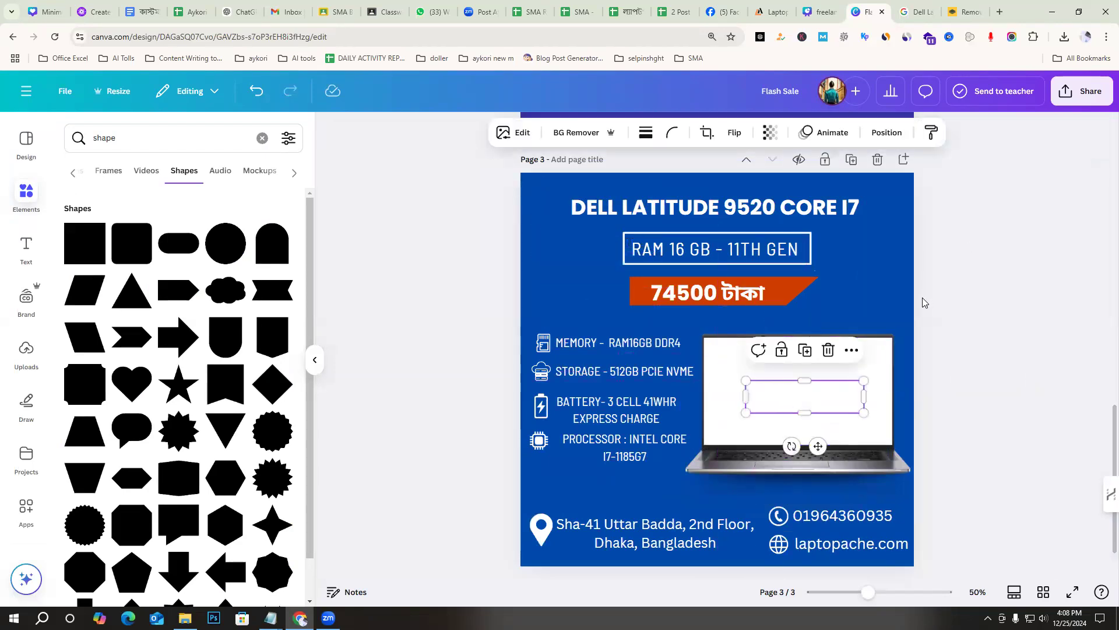
left_click(908, 324)
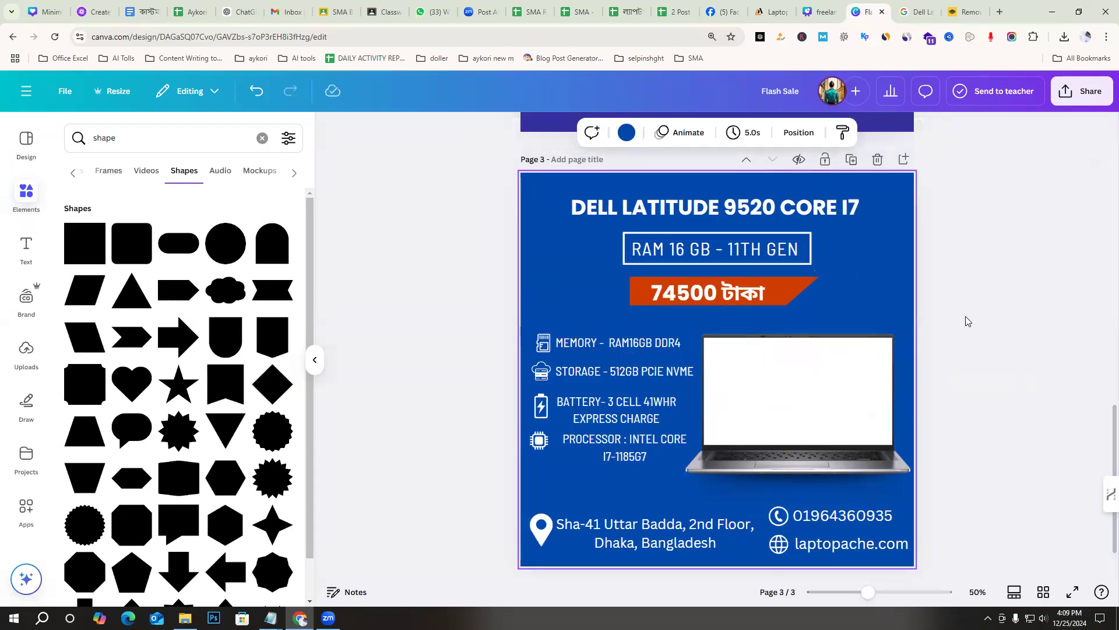
key("ctrl+z")
Bring the shop logo to the front and fit it on the laptop's white screen at about 420 × 115 px
left_click_drag(575, 244, 796, 331)
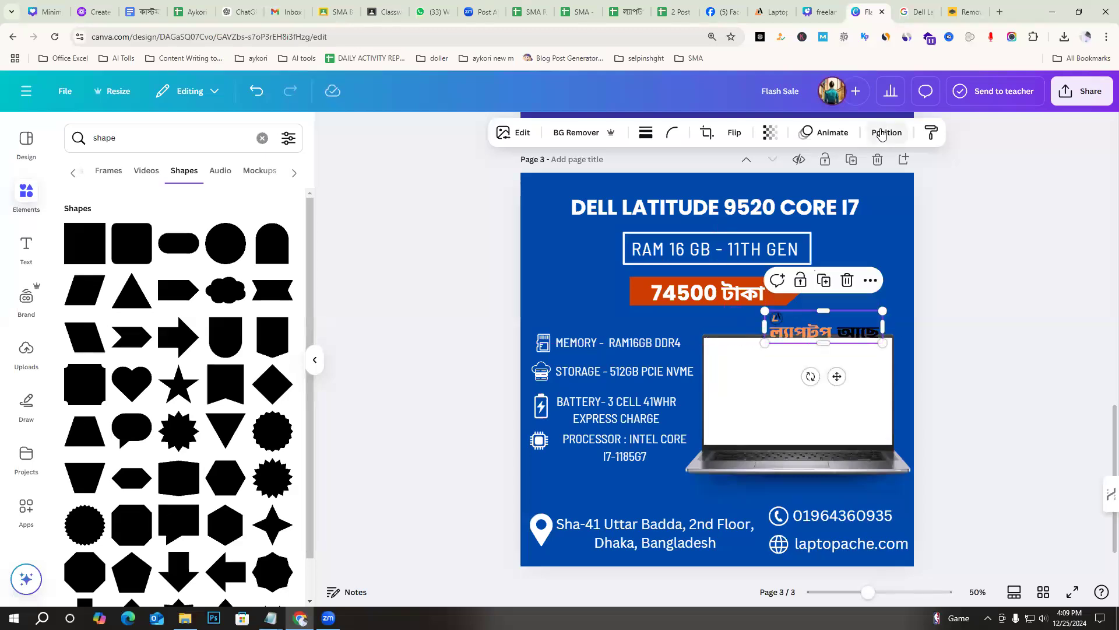
left_click(887, 135)
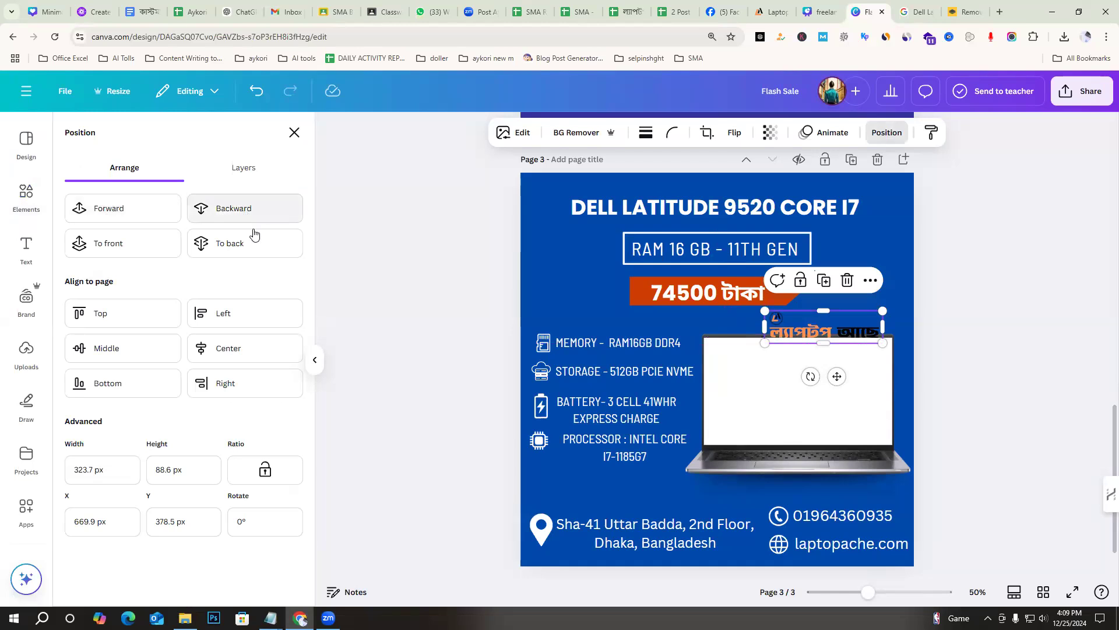
left_click(121, 245)
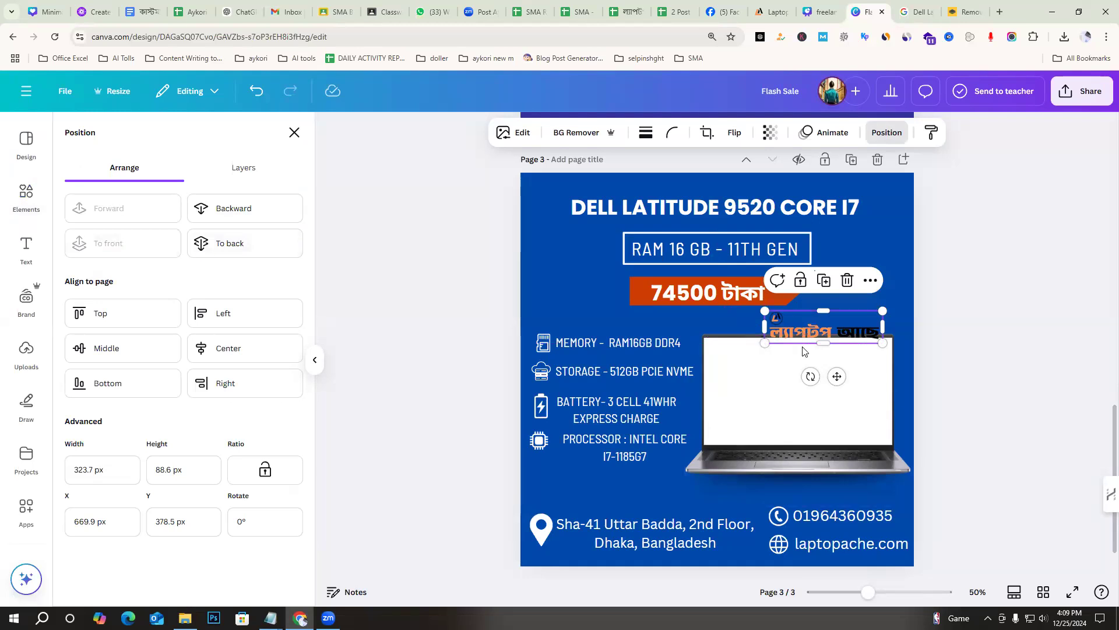
left_click_drag(800, 329, 852, 394)
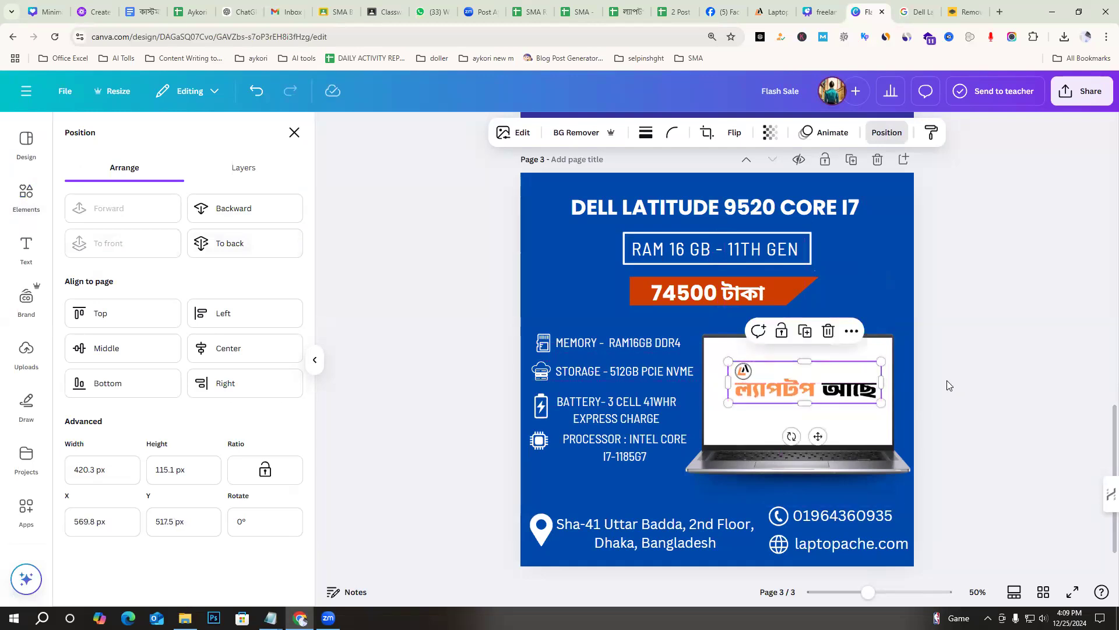
left_click(947, 384)
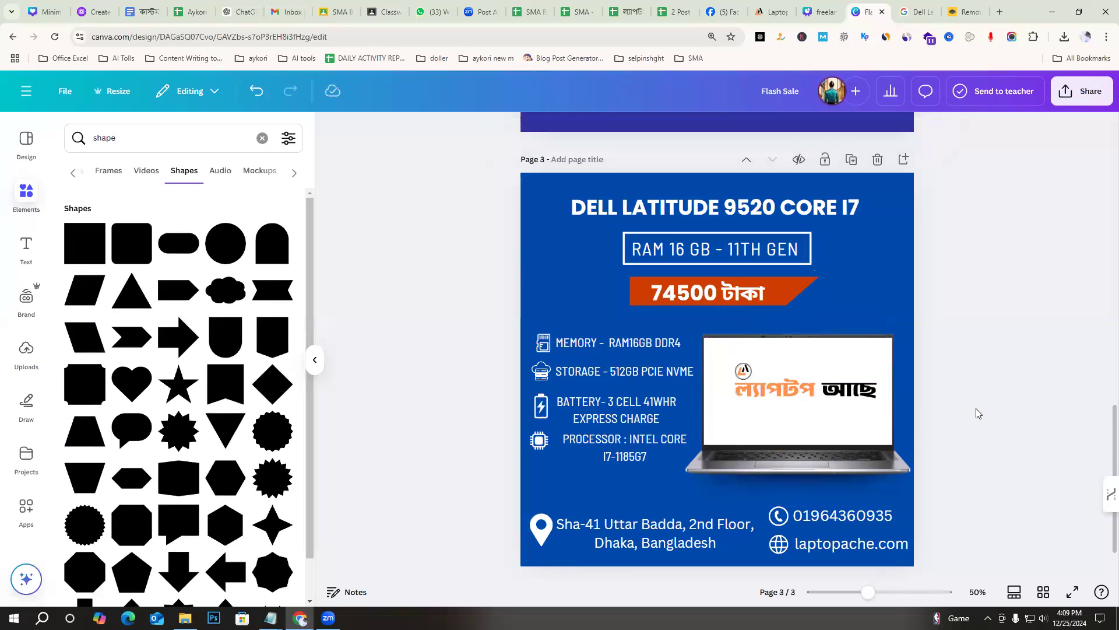
Review the Dell Latitude flyer on page 3 and compare it with the template designs on pages 1 and 2
scroll(955, 390, "down", 1)
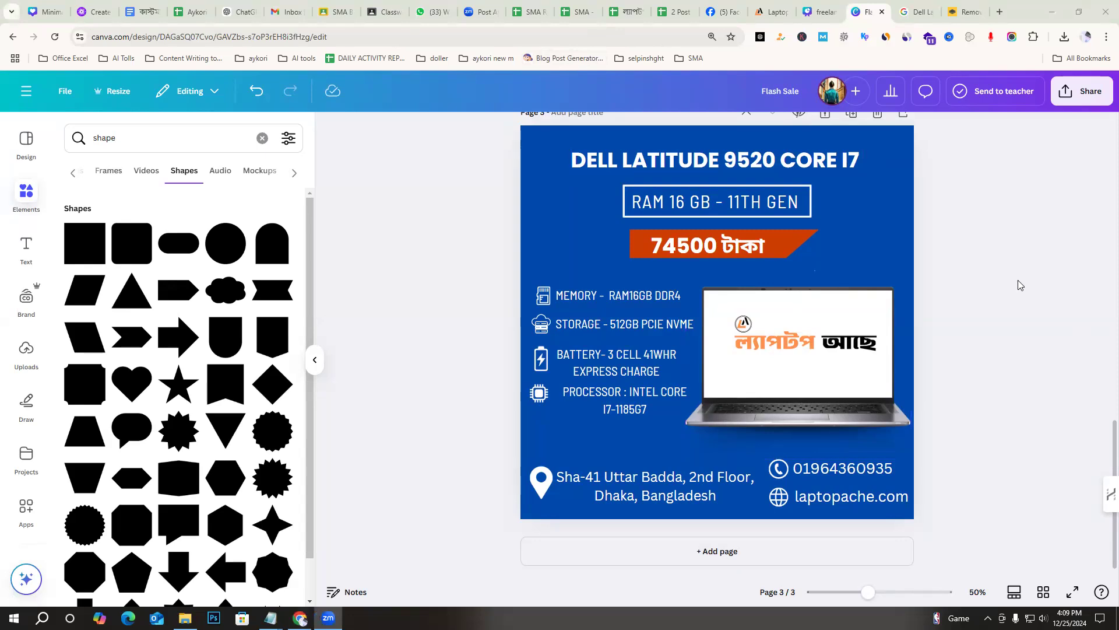
left_click_drag(440, 199, 956, 502)
left_click(1018, 374)
scroll(1017, 385, "up", 15)
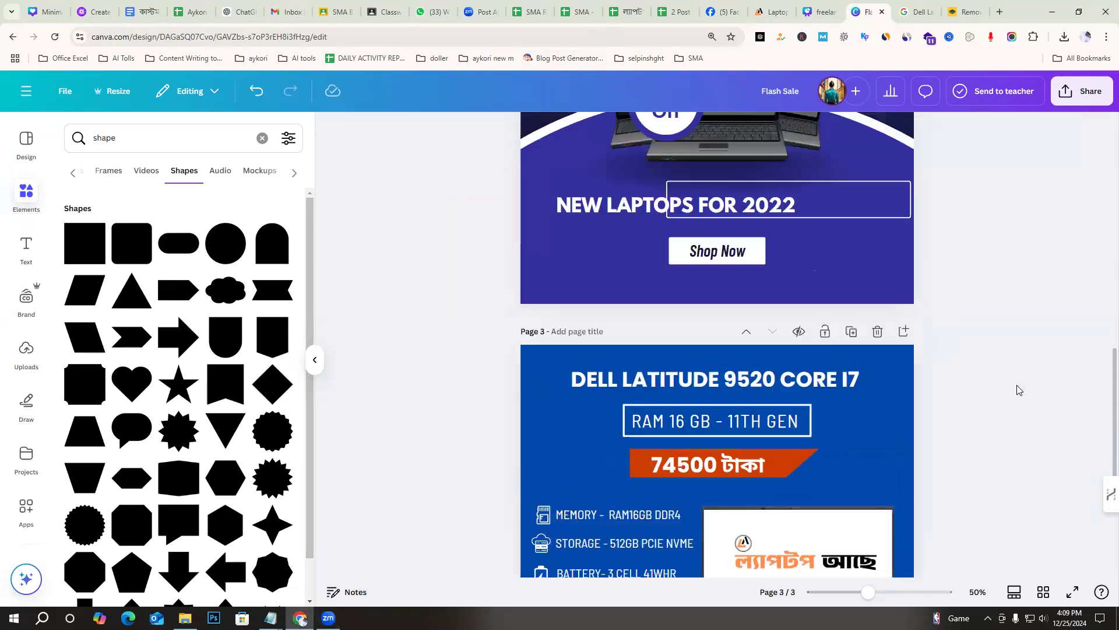
scroll(835, 319, "up", 2)
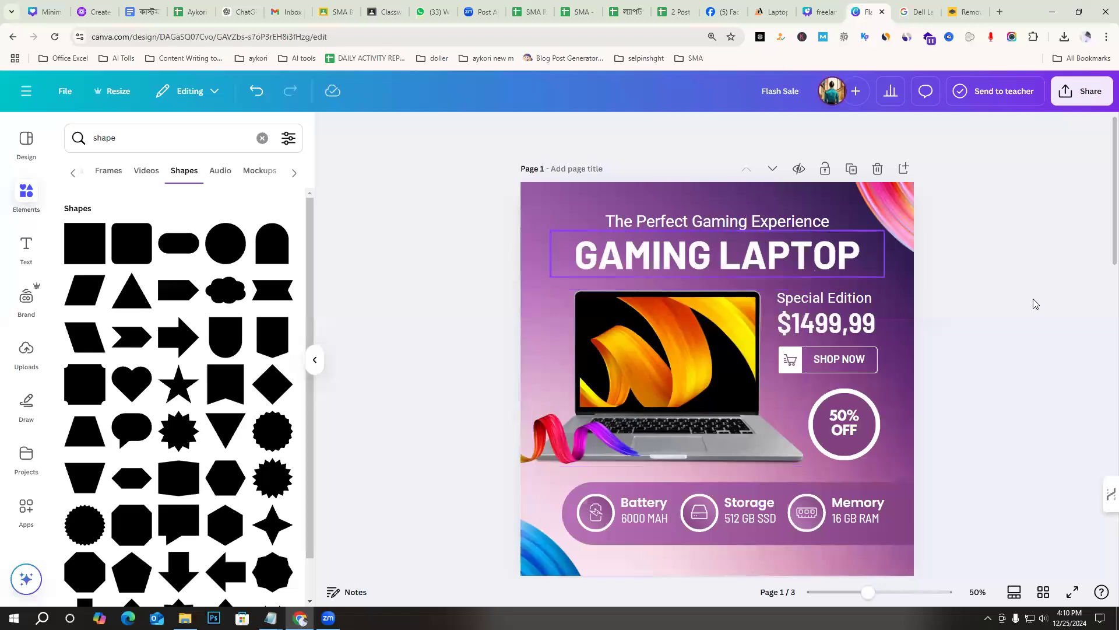
scroll(1035, 303, "down", 5)
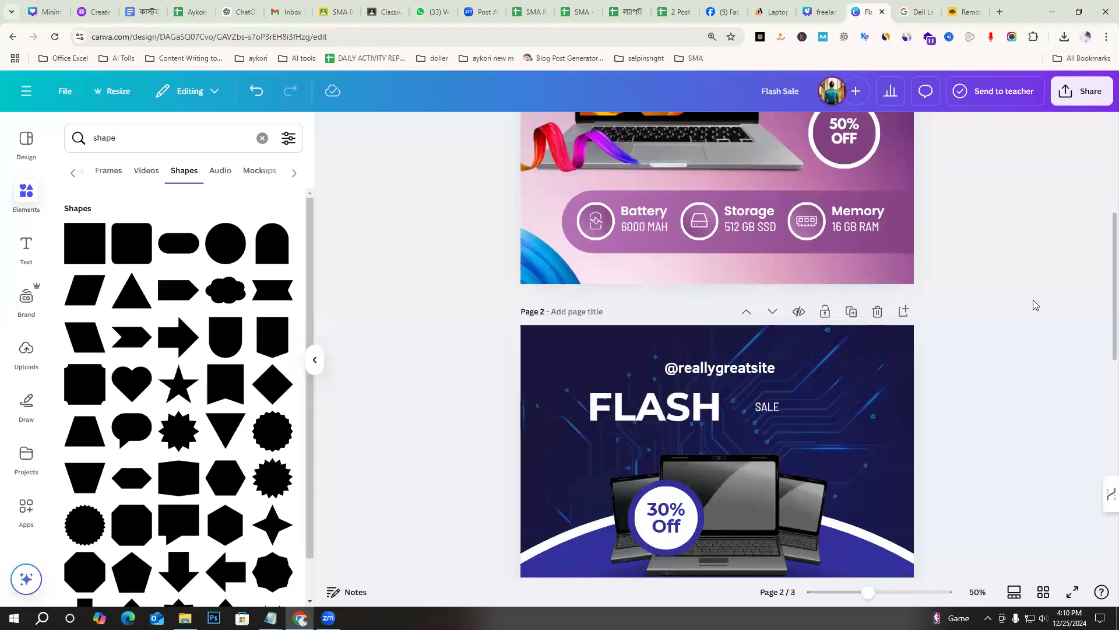
scroll(948, 293, "up", 4)
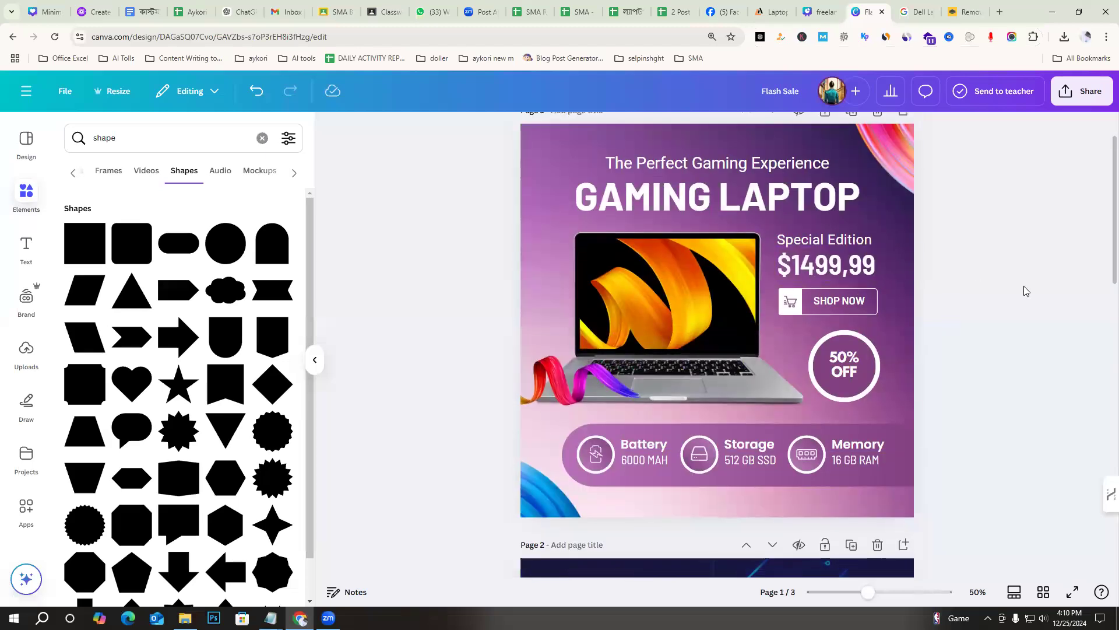
scroll(1021, 287, "down", 1)
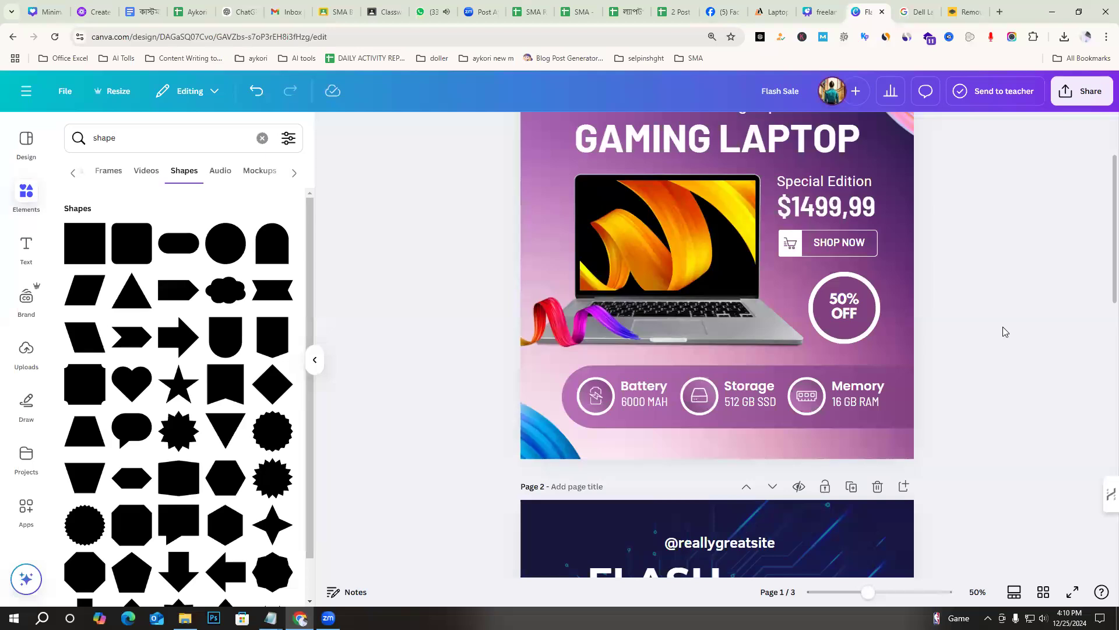
scroll(676, 350, "down", 12)
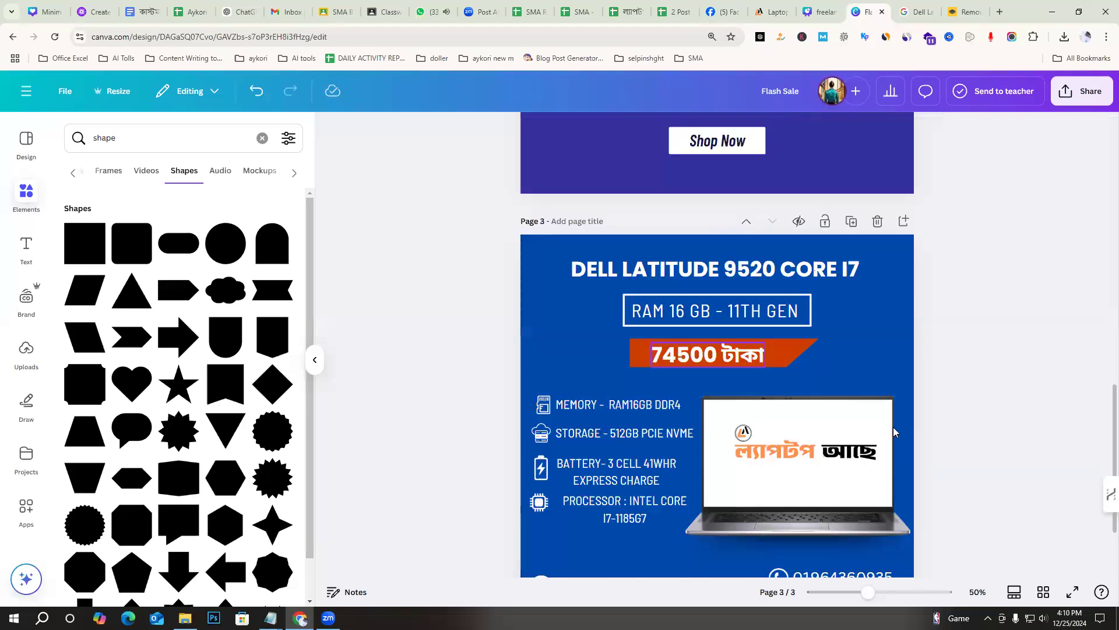
scroll(1004, 374, "up", 8)
scroll(654, 321, "up", 5)
left_click(680, 308)
left_click(1061, 293)
Delete the colourful ribbon, the orange screen picture and the laptop from the gaming laptop design on page 1
left_click(569, 399)
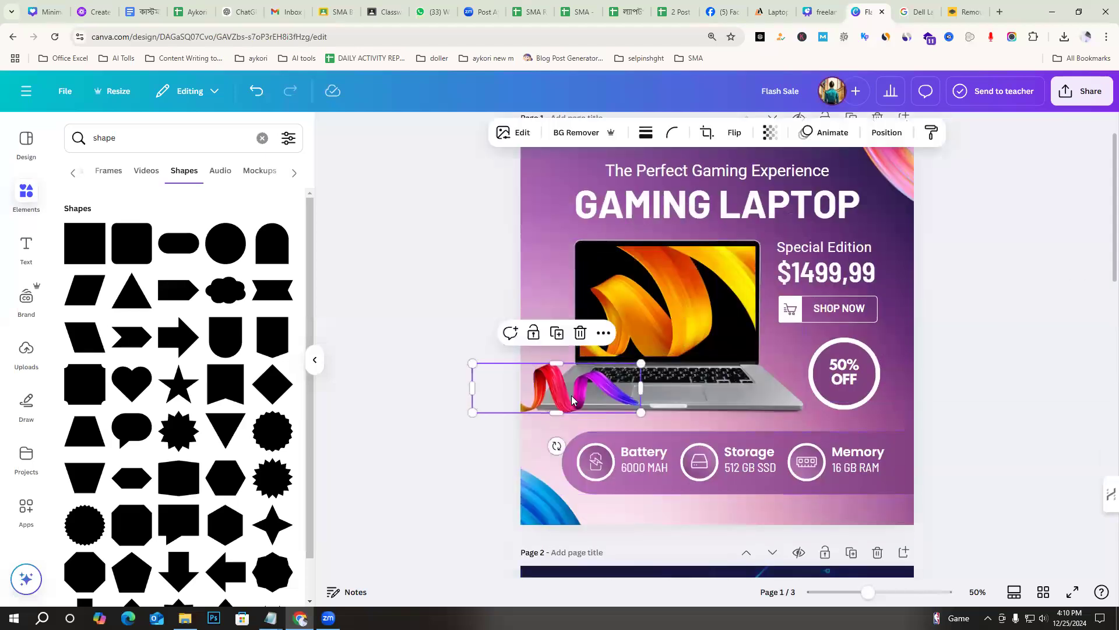
key("Delete")
left_click(644, 315)
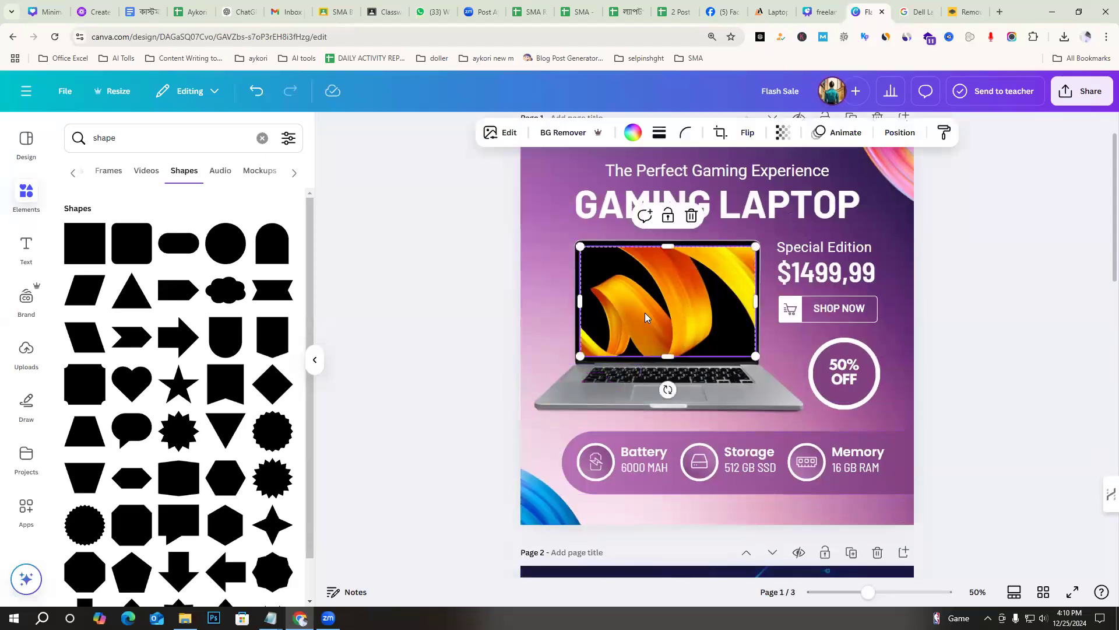
key("Delete")
left_click(652, 318)
key("Delete")
Copy the laptop with its white screen and shop logo from page 3 to page 1, placing it beside the price
scroll(960, 293, "down", 15)
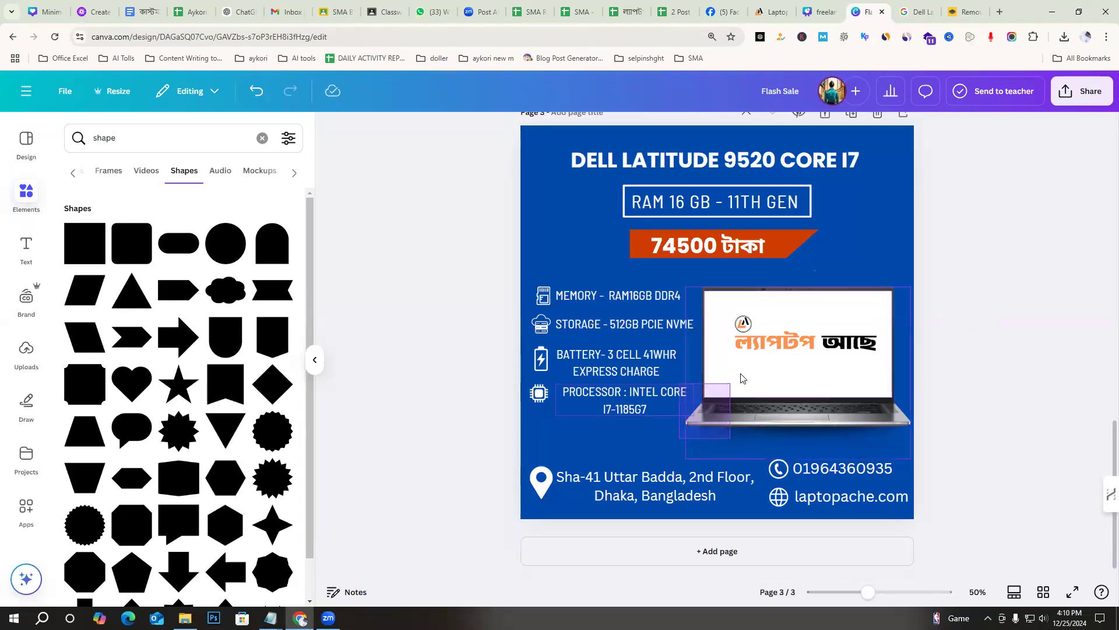
left_click(706, 439)
key("ctrl+shift+g")
scroll(1008, 359, "up", 15)
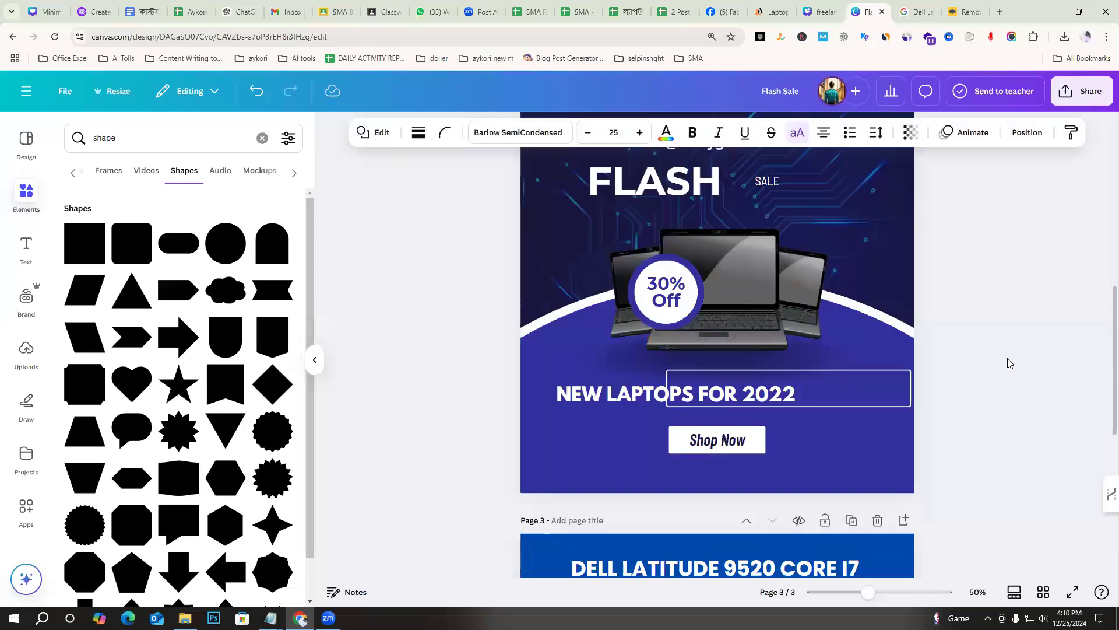
left_click(635, 375)
key("ctrl+v")
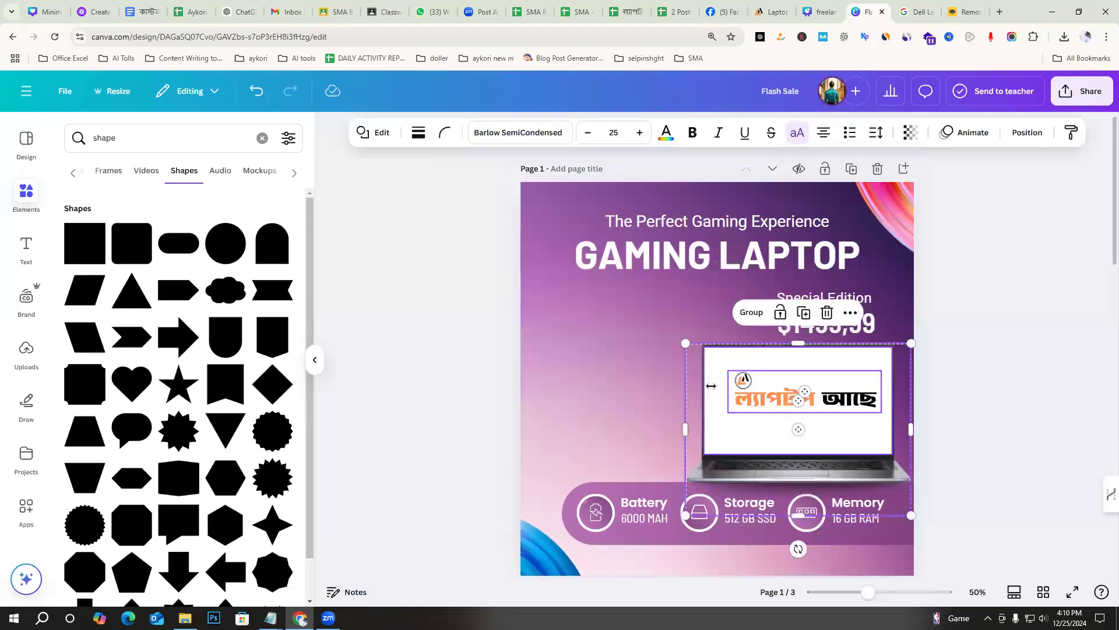
left_click_drag(752, 407, 627, 389)
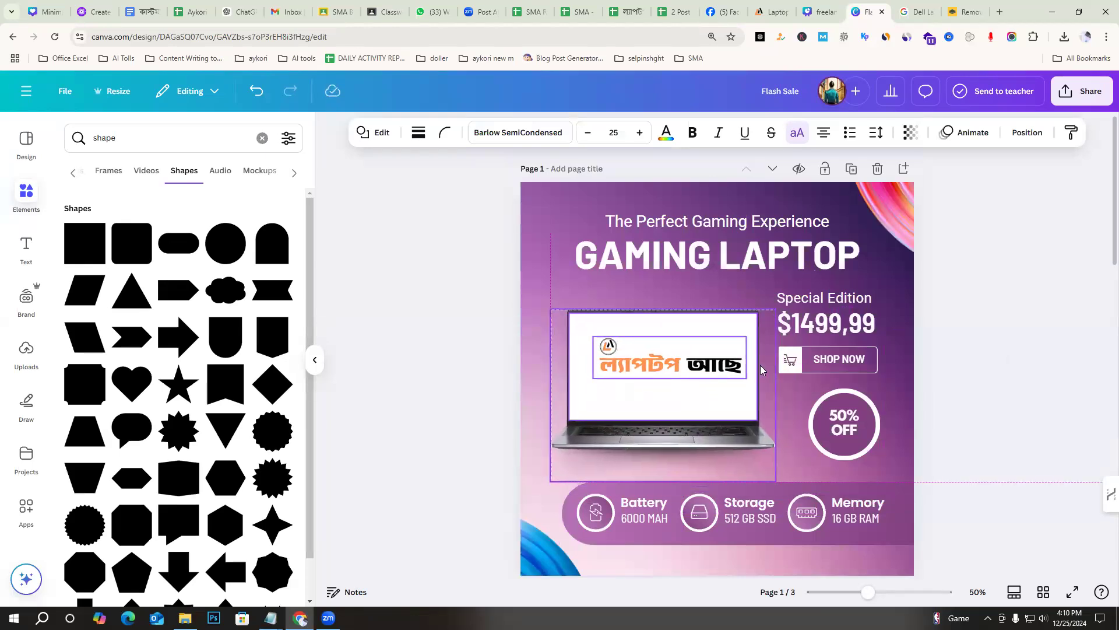
left_click(1036, 334)
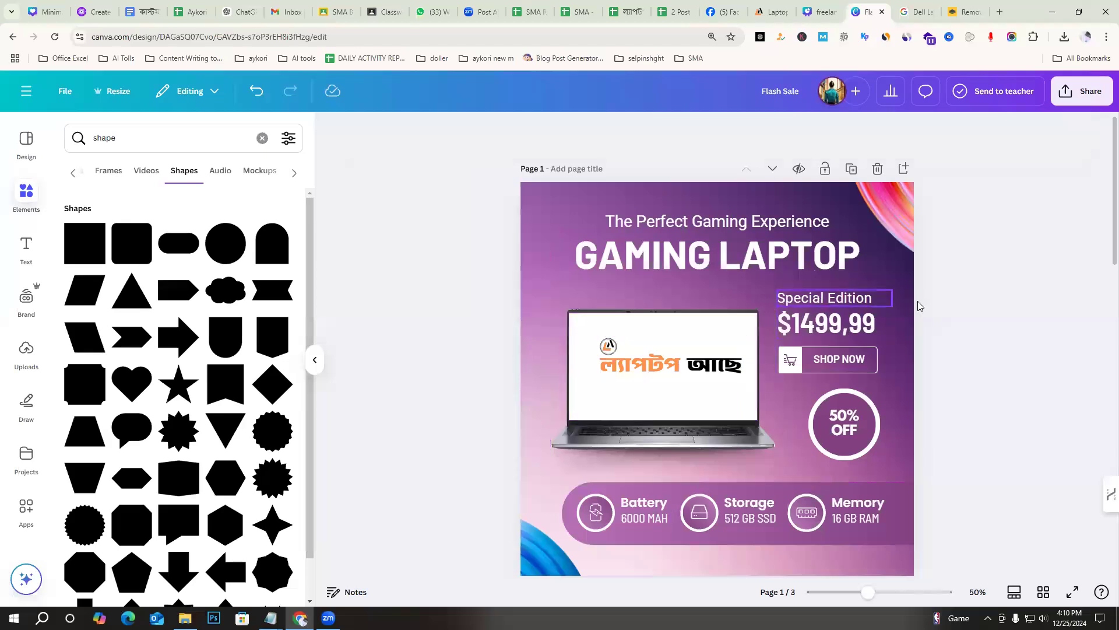
Delete the "Special Edition" text above the price on page 1
left_click(830, 298)
key("Delete")
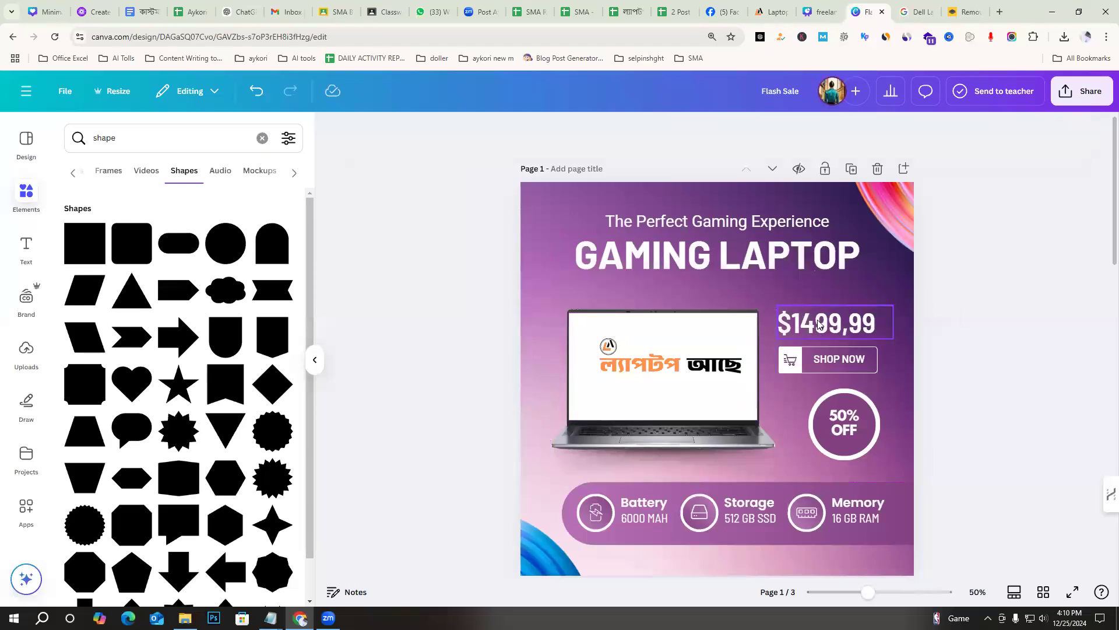
Replace the price on page 1 with "74500 TK", copying the amount from the Notepad notes
double_click(842, 321)
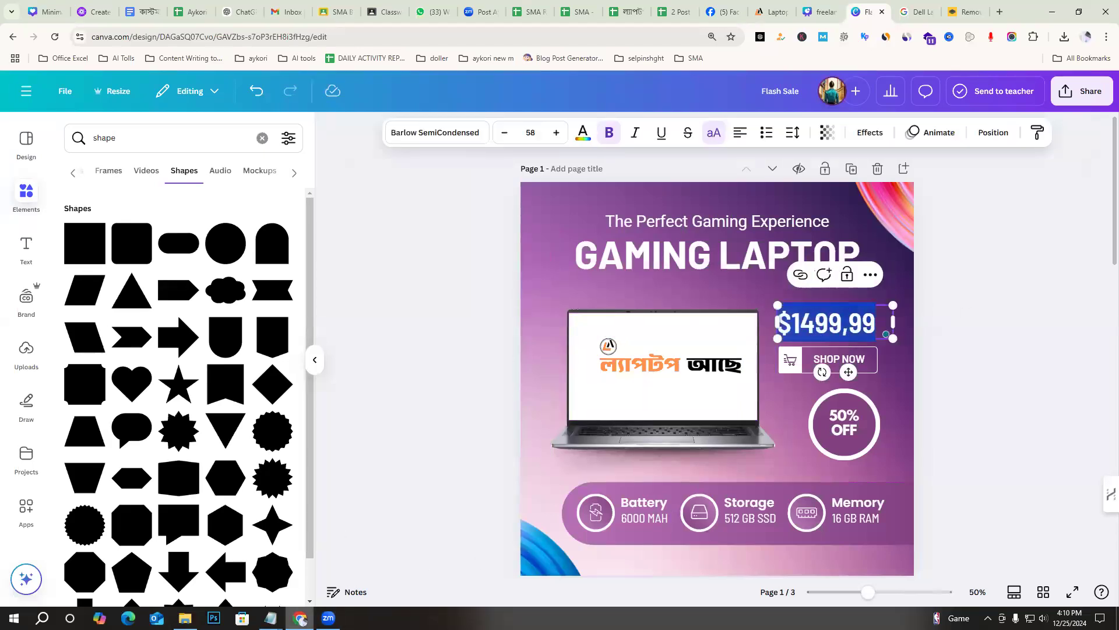
left_click(271, 618)
left_click(228, 570)
left_click(857, 318)
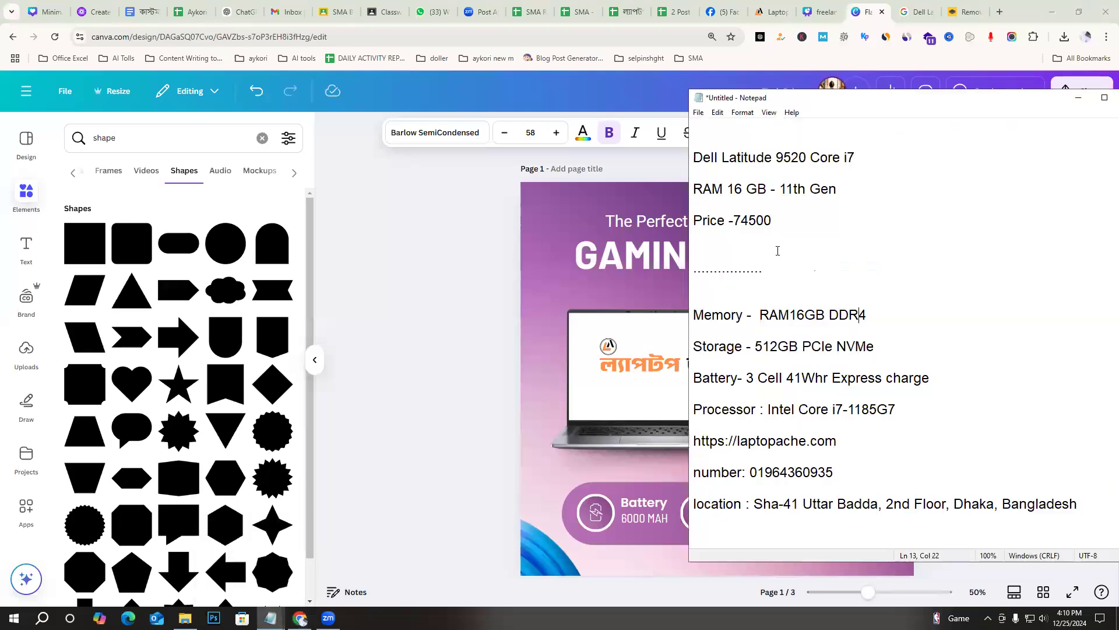
left_click_drag(778, 221, 733, 220)
key("ctrl+c")
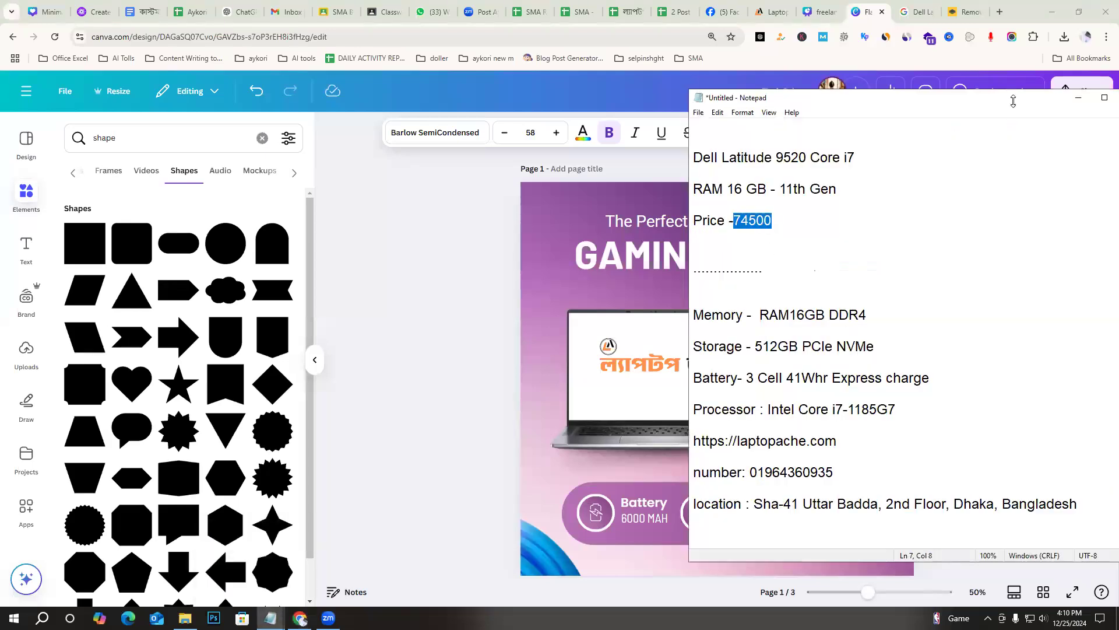
left_click(1078, 97)
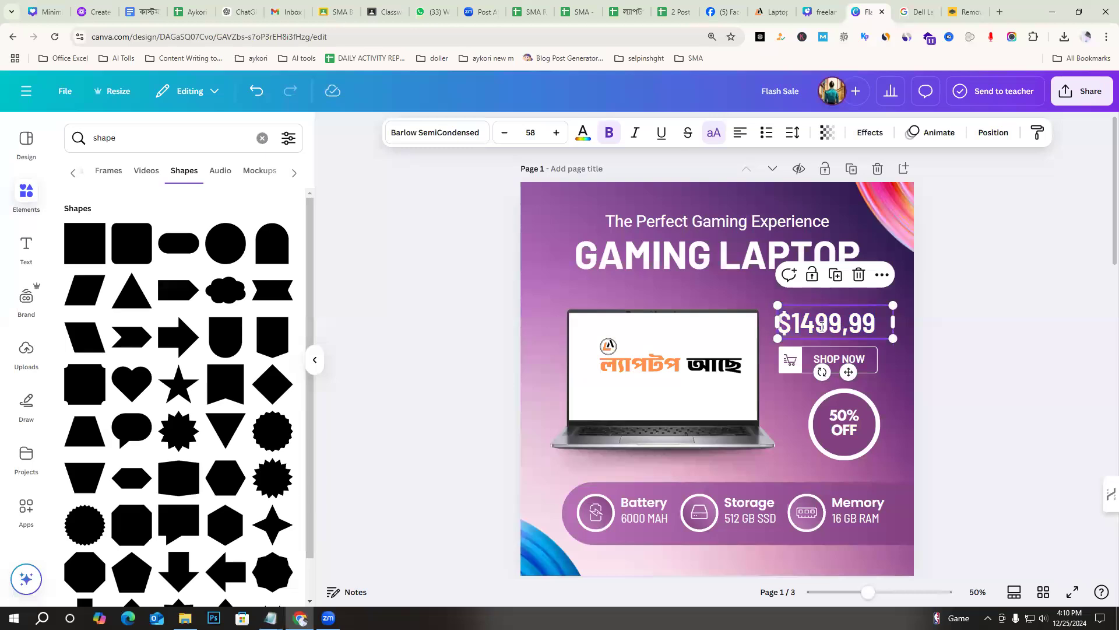
double_click(822, 326)
key("ctrl+v")
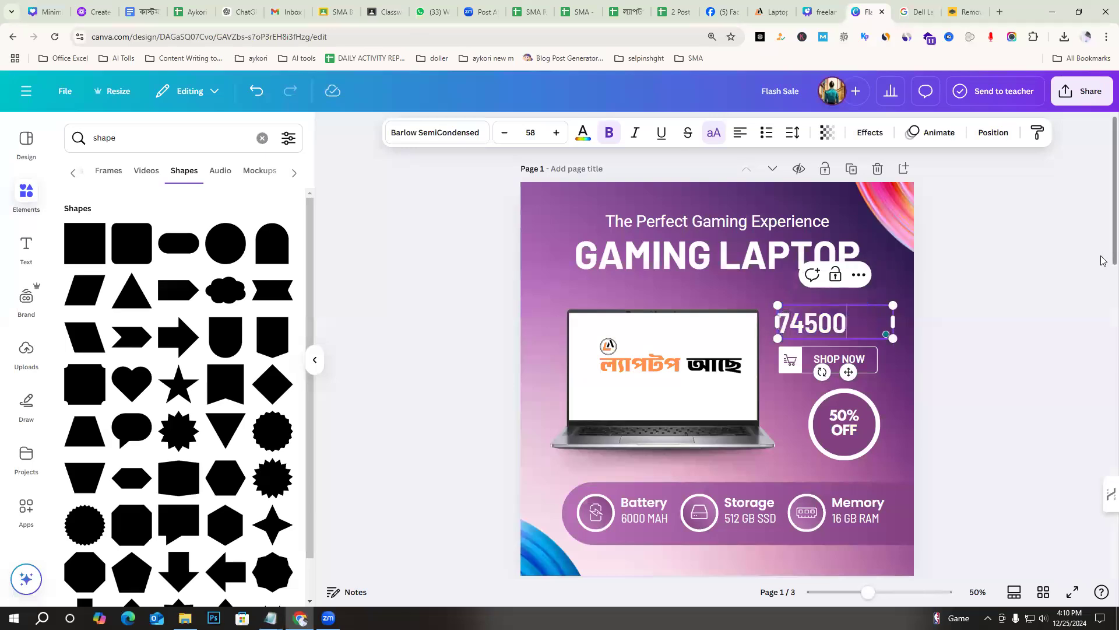
type("TF")
key("BackSpace")
type("K")
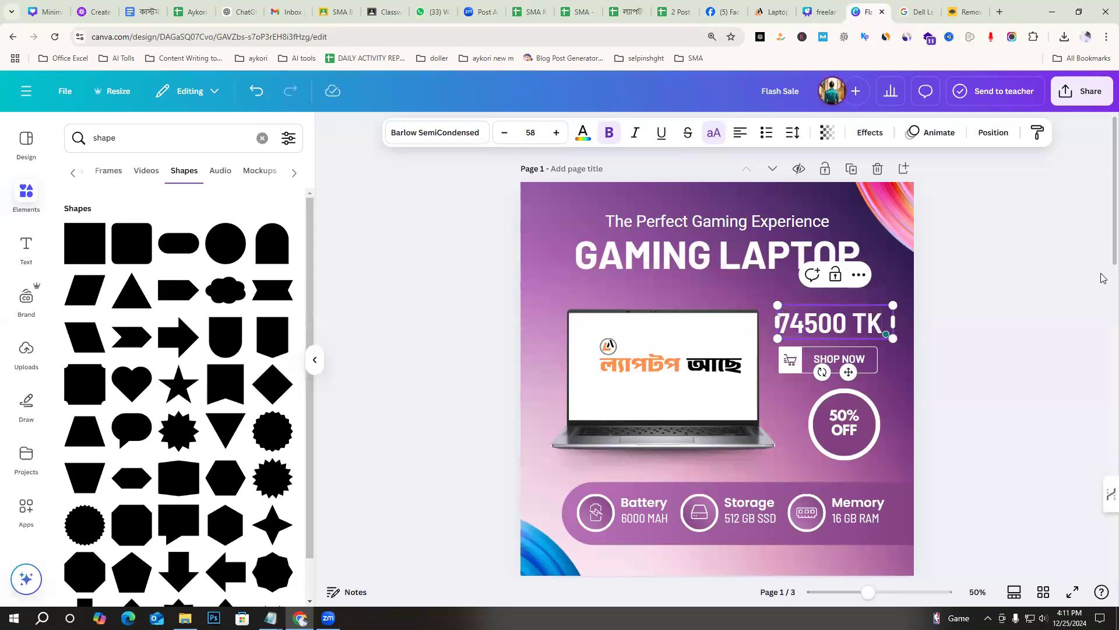
left_click(1015, 313)
Replace the "GAMING LAPTOP" heading with "Dell Latitude 9520", copying the model name from the Notepad notes and removing "Core i7"
left_click(717, 253)
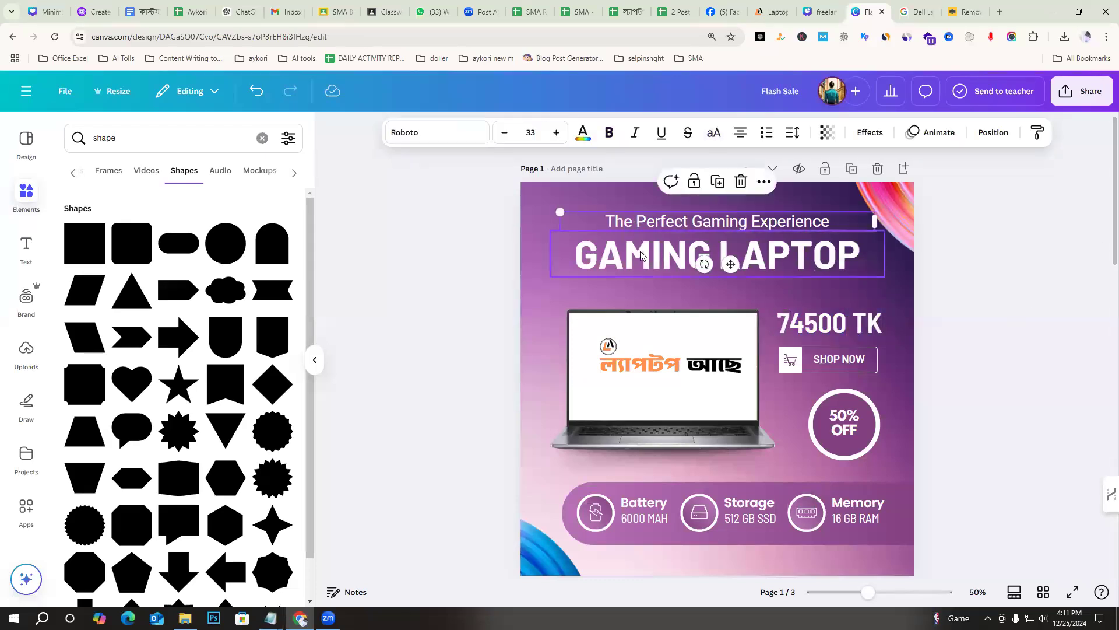
left_click(1027, 280)
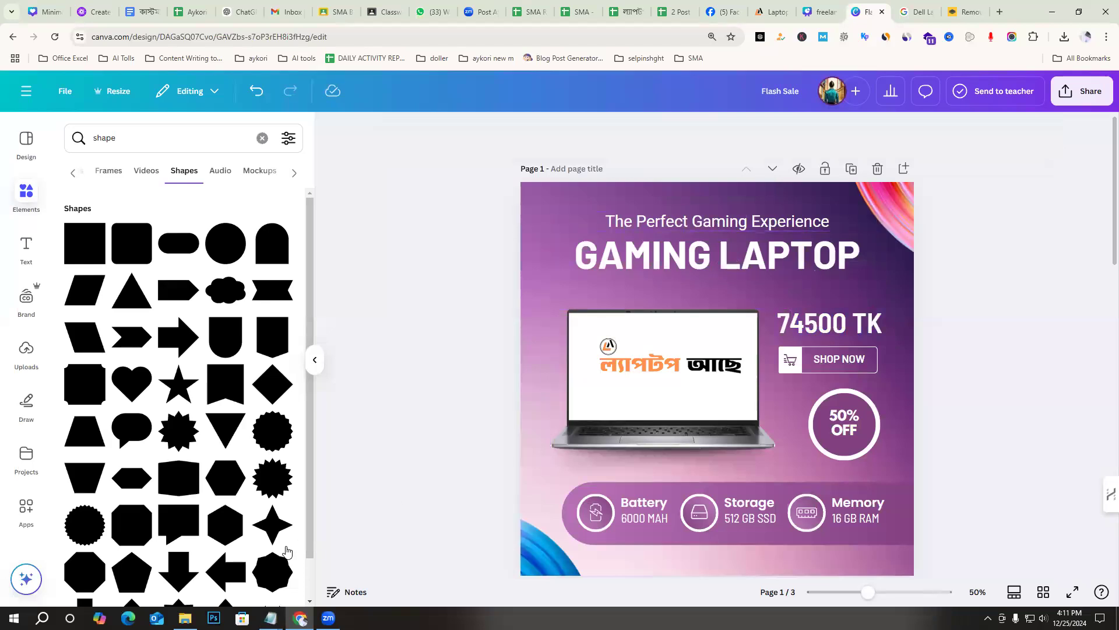
mouse_move(270, 617)
left_click(218, 561)
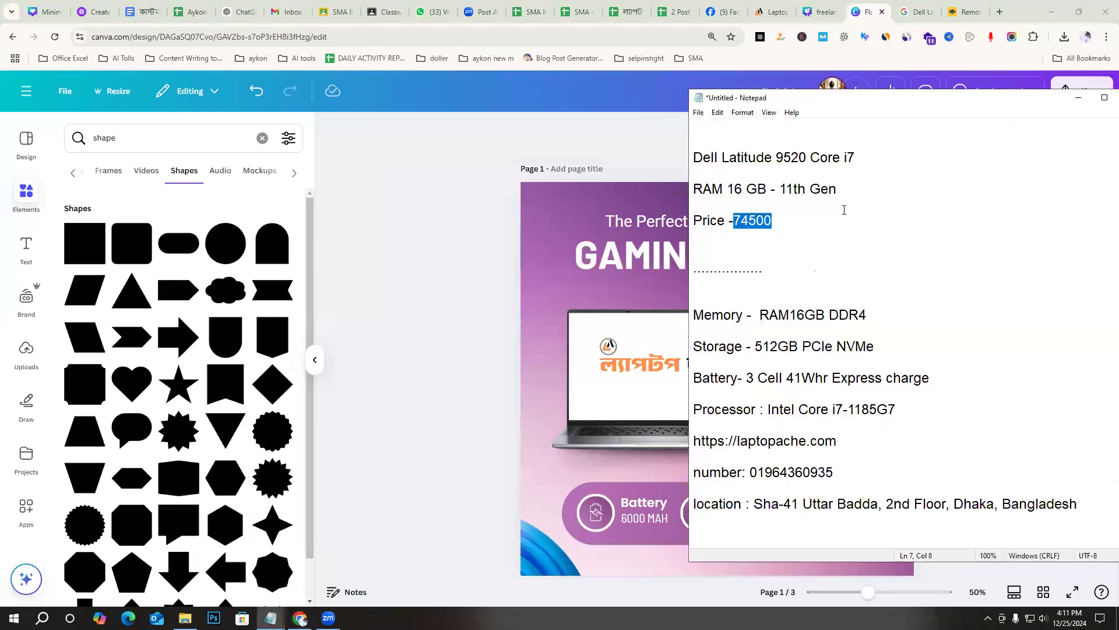
left_click_drag(859, 155, 678, 159)
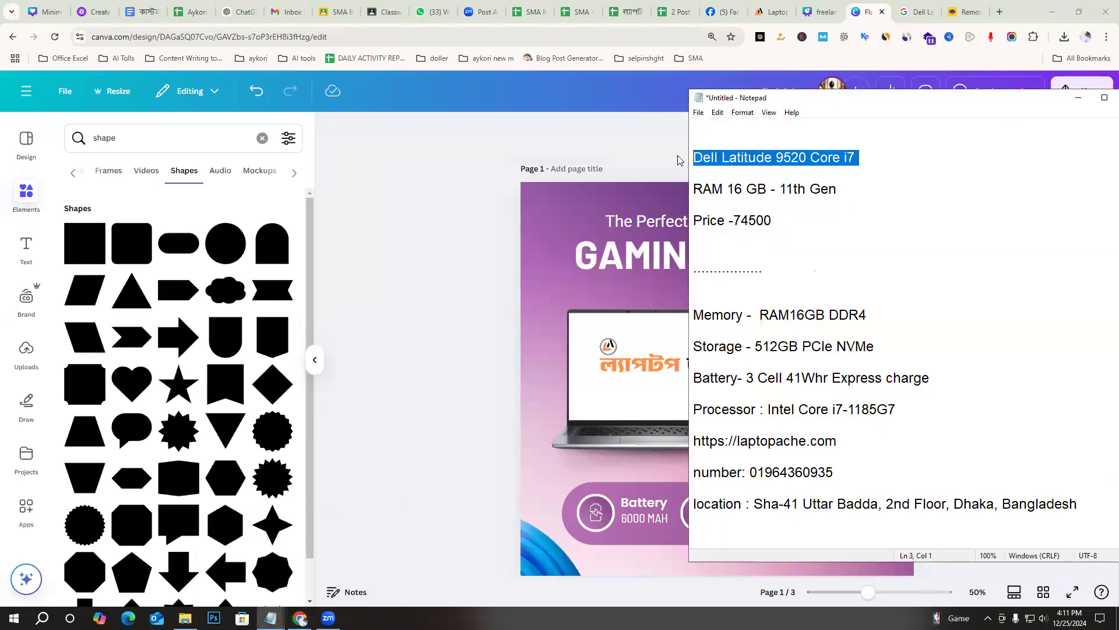
double_click(631, 254)
type("Dell Latitude 9520 Core i7")
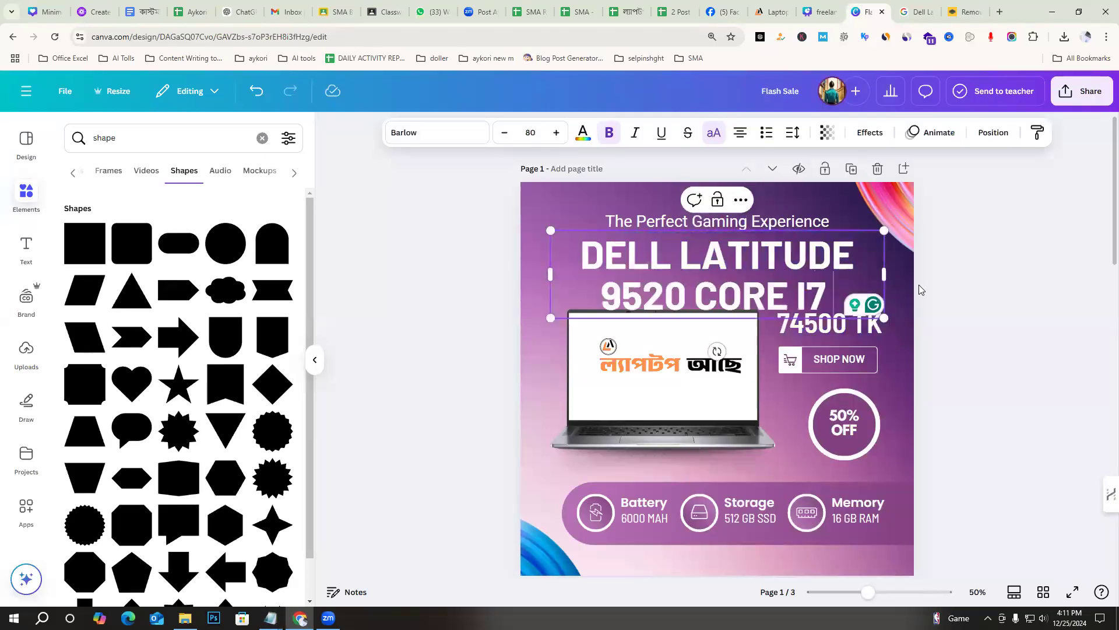
mouse_move(887, 272)
left_mouse_down()
mouse_move(898, 271)
mouse_move(869, 267)
left_mouse_up()
key("ctrl+shift+Left")
key("ctrl+shift+Left")
key("BackSpace")
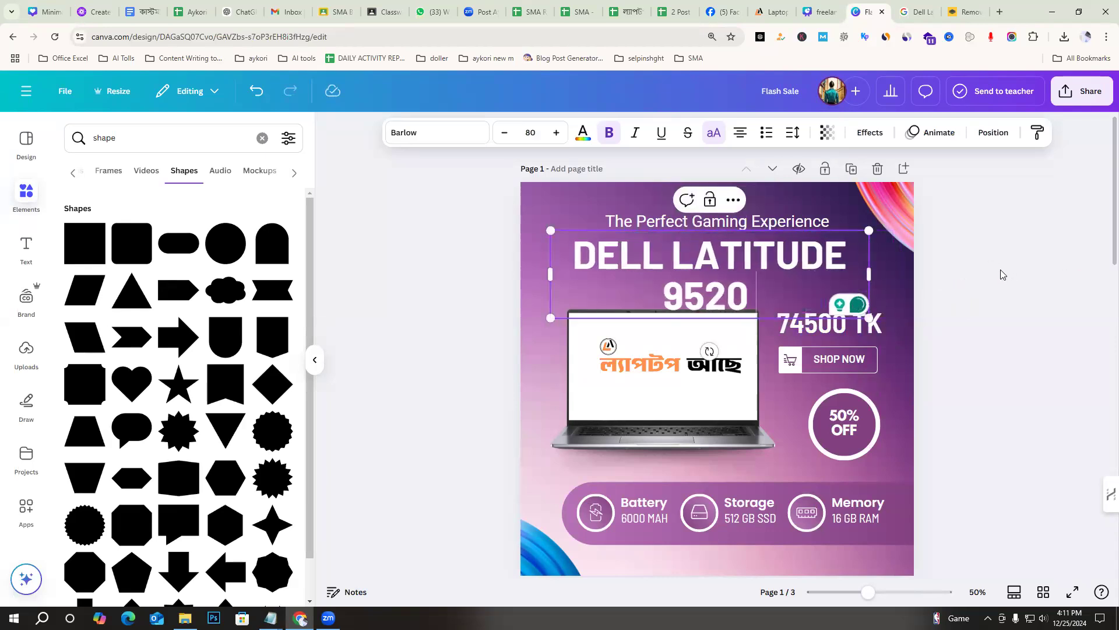
Fit the Dell Latitude 9520 heading on one line by resizing its text box and reducing the font size to about 58
left_click_drag(984, 270, 973, 257)
left_click(505, 132)
left_click(504, 133)
left_click(505, 132)
left_click(505, 133)
left_click(505, 133)
left_click(505, 133)
left_click(505, 133)
left_click(505, 133)
left_click(505, 132)
left_click(505, 133)
left_click(505, 133)
left_click(505, 133)
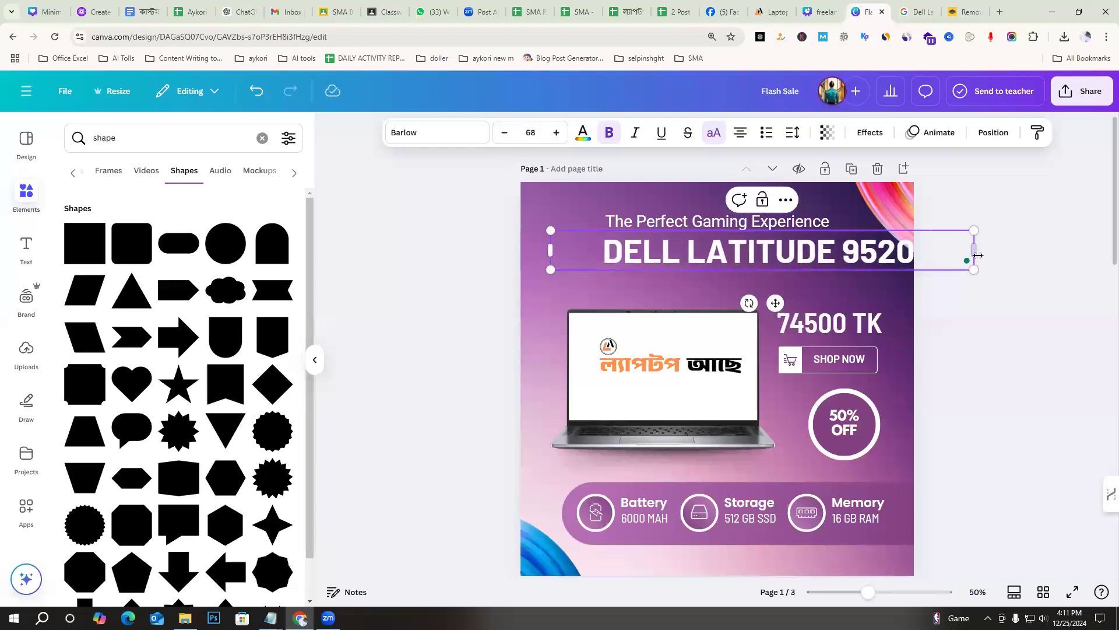
left_click_drag(974, 251, 878, 247)
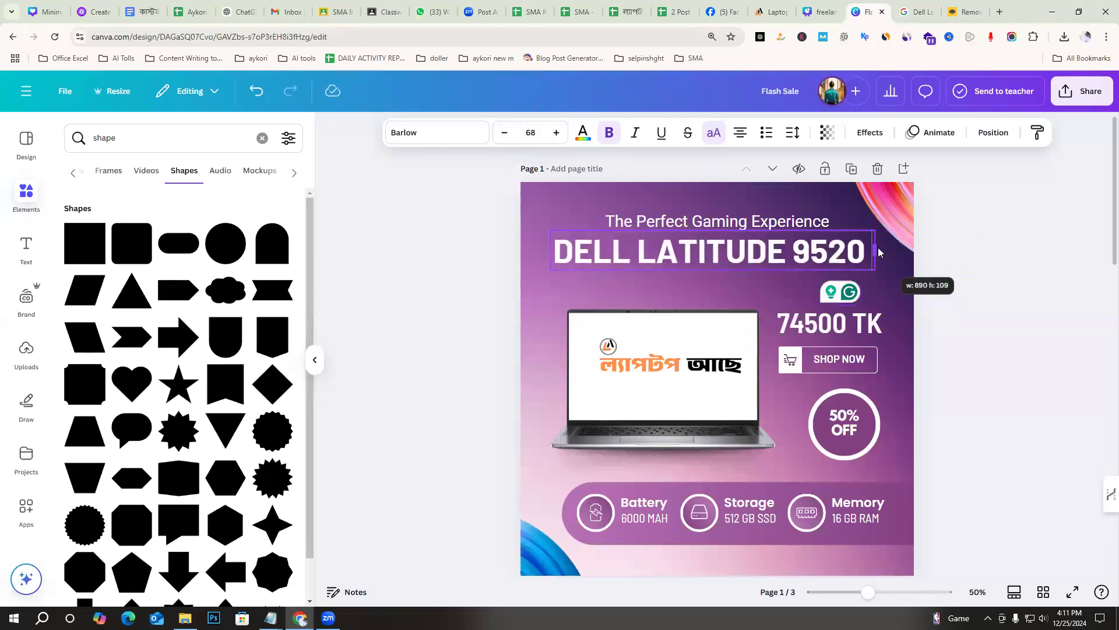
left_click(1064, 320)
left_click_drag(740, 249, 746, 251)
left_click_drag(881, 271, 834, 266)
Delete the "The Perfect Gaming Experience" line and move the Dell Latitude 9520 heading up into its place
left_click(793, 228)
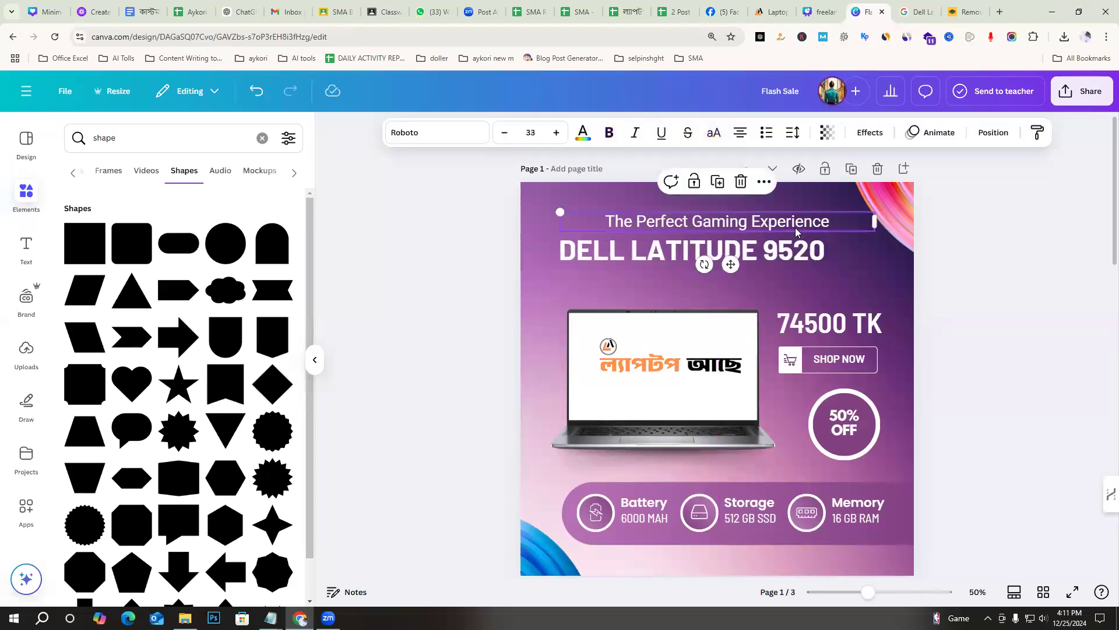
key("Delete")
left_click_drag(744, 257, 754, 221)
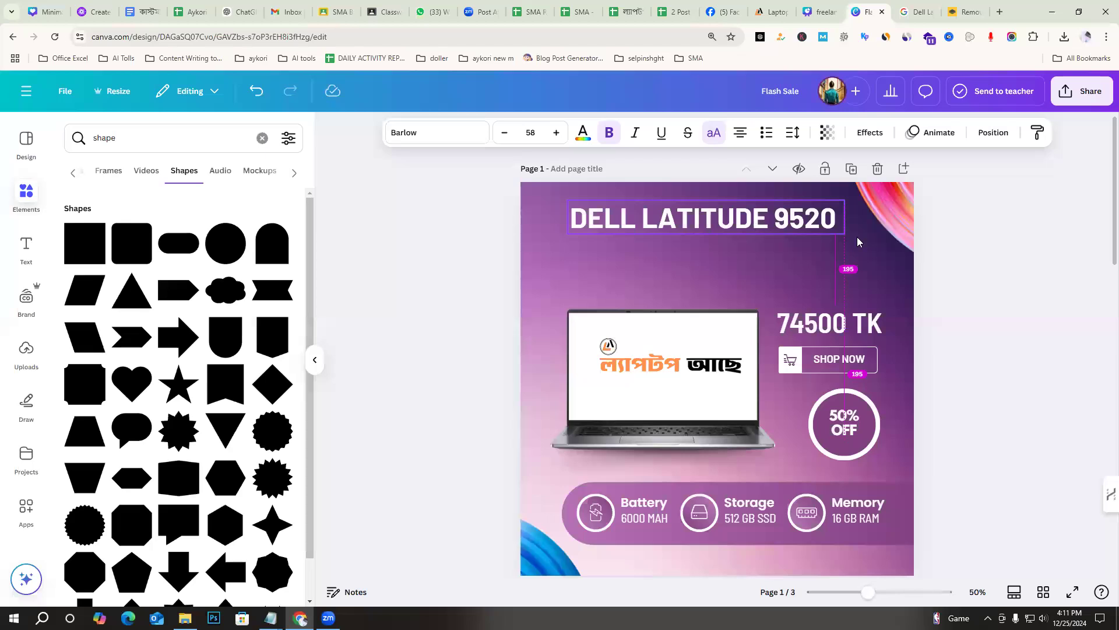
left_click(1015, 326)
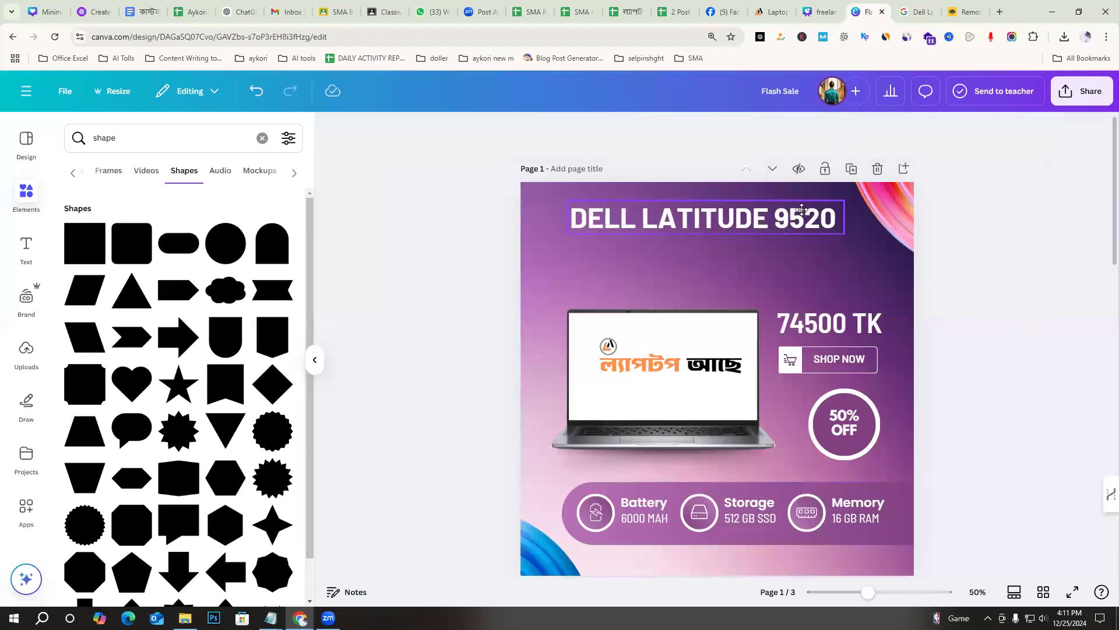
Copy the framed "RAM 16 GB - 11TH GEN" text from page 3 to page 1 and place it centred below the heading
scroll(991, 361, "down", 15)
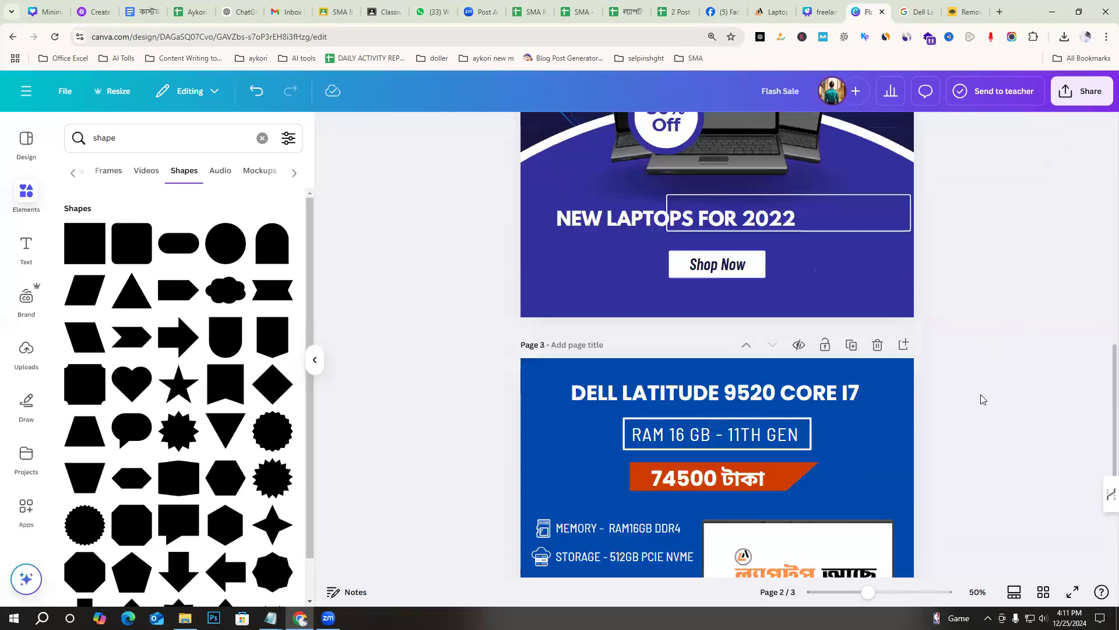
left_click(627, 321)
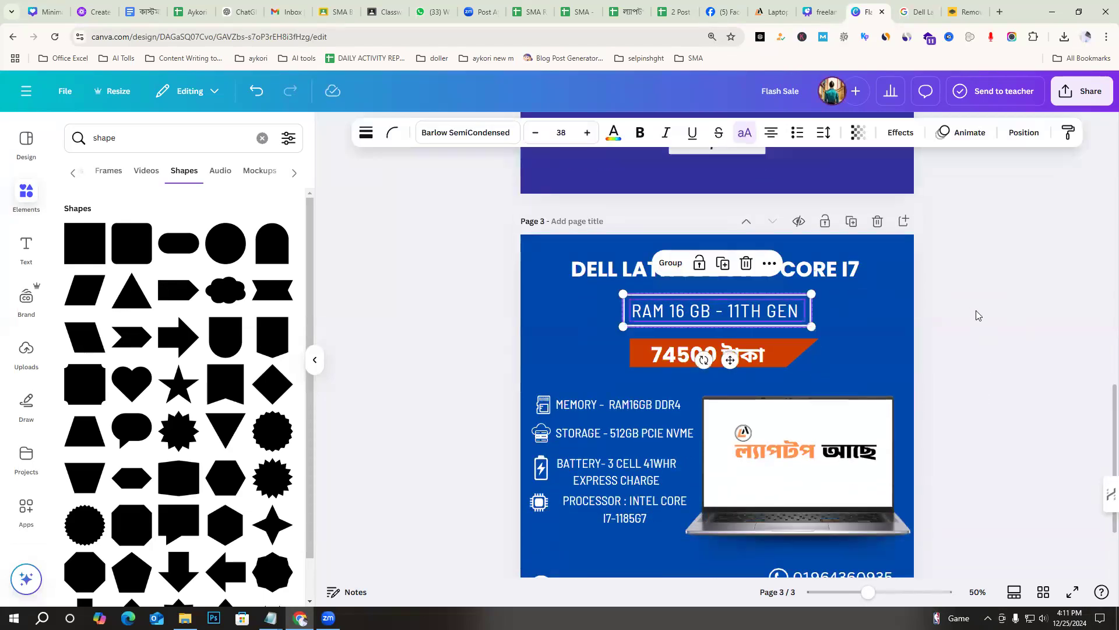
scroll(978, 312, "up", 7)
scroll(978, 311, "up", 6)
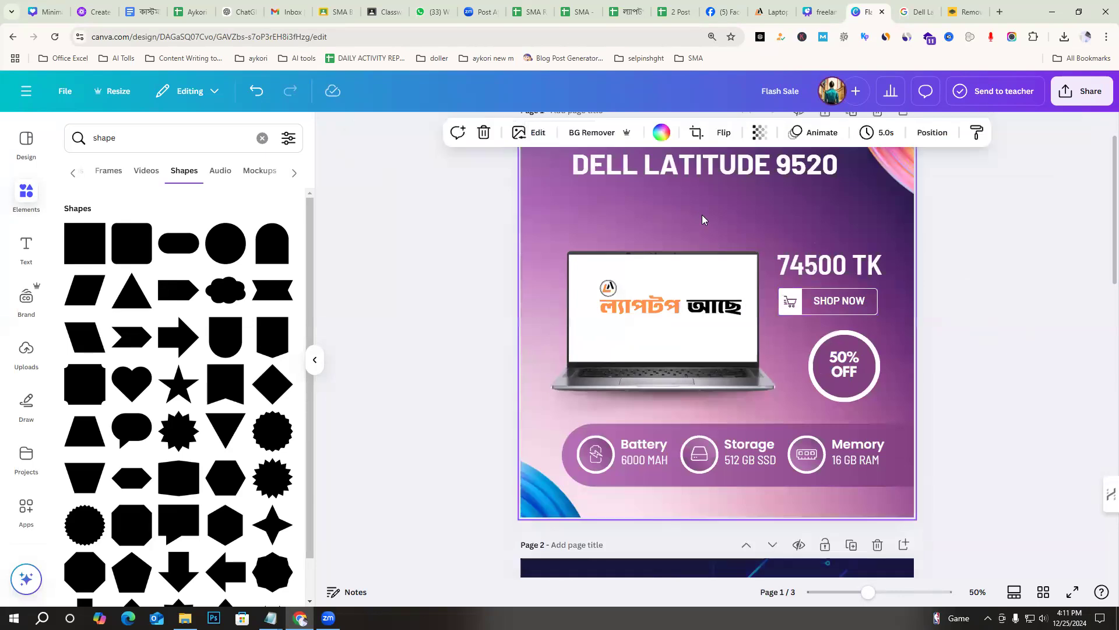
left_click(990, 252)
scroll(933, 280, "up", 1)
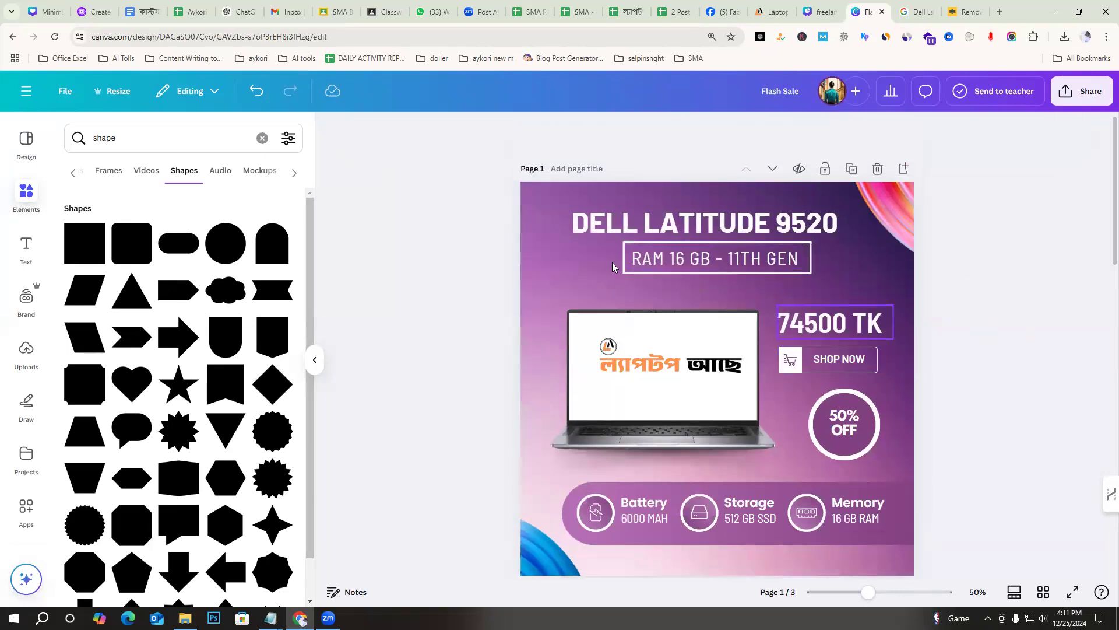
left_click(718, 261)
left_click_drag(718, 261, 714, 262)
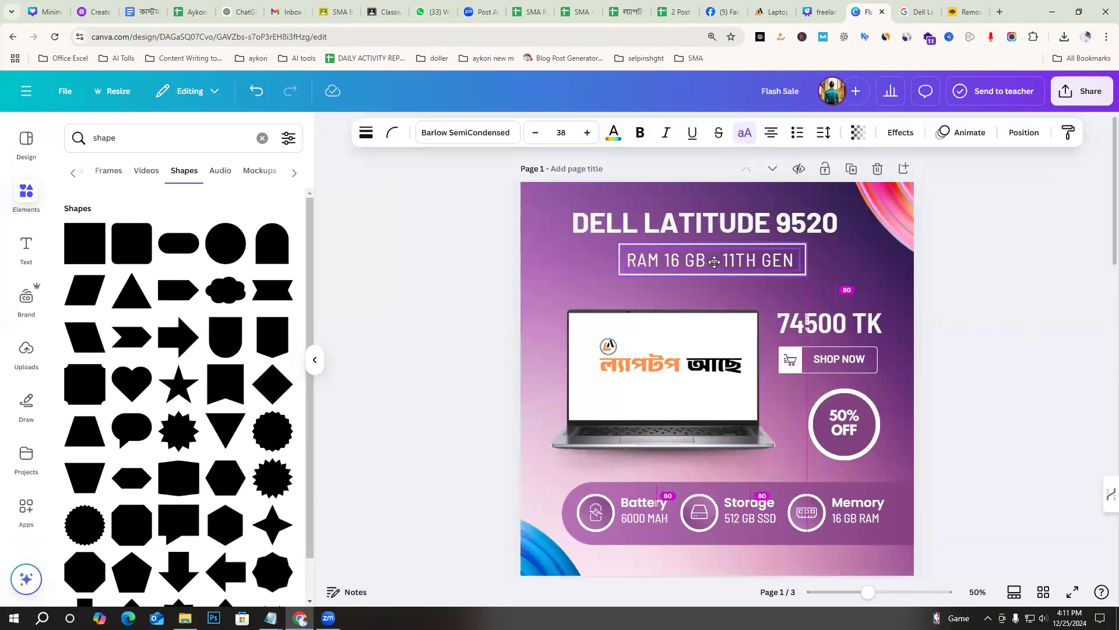
left_click(1029, 376)
Replace the Battery value on page 1 with "3 CELL 41WHR", using the Notepad notes and dropping "Express charge"
scroll(654, 352, "down", 3)
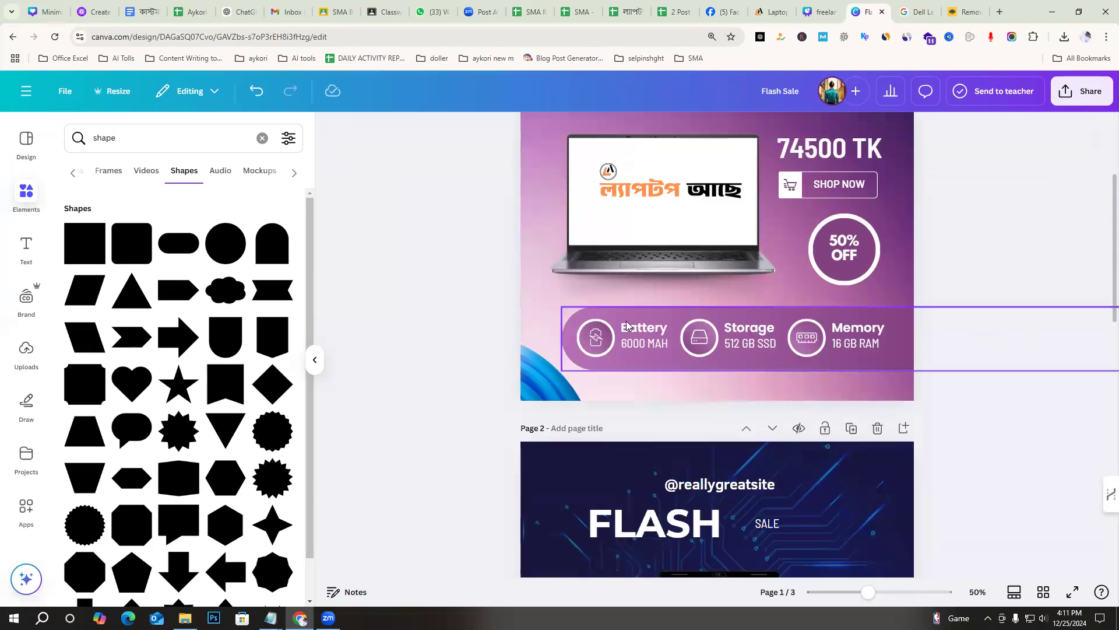
scroll(819, 487, "down", 10)
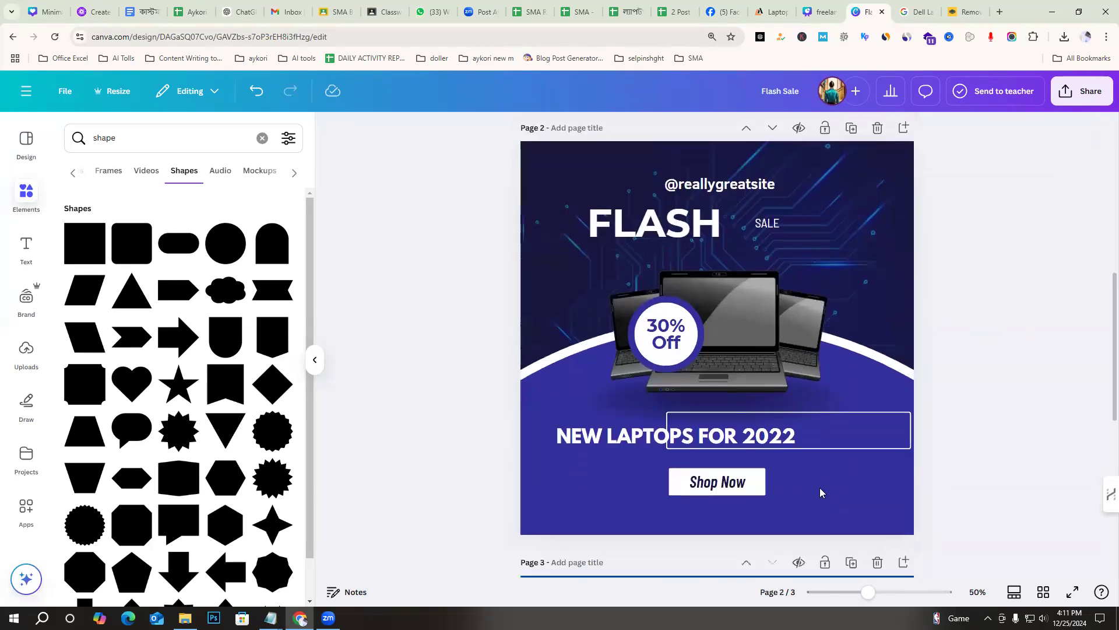
scroll(929, 408, "up", 10)
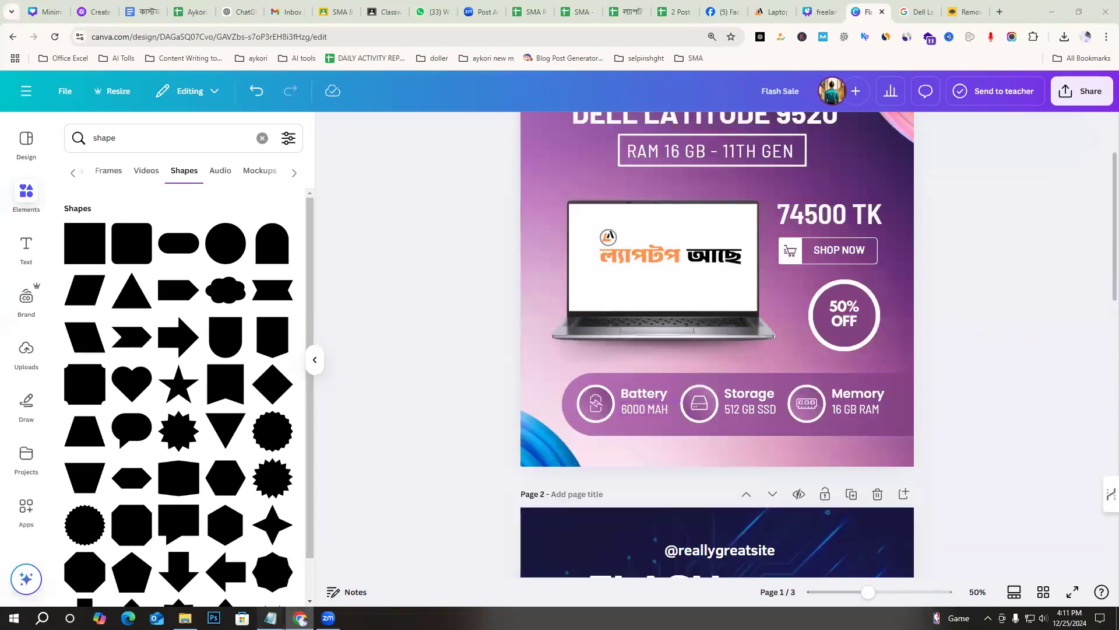
mouse_move(270, 618)
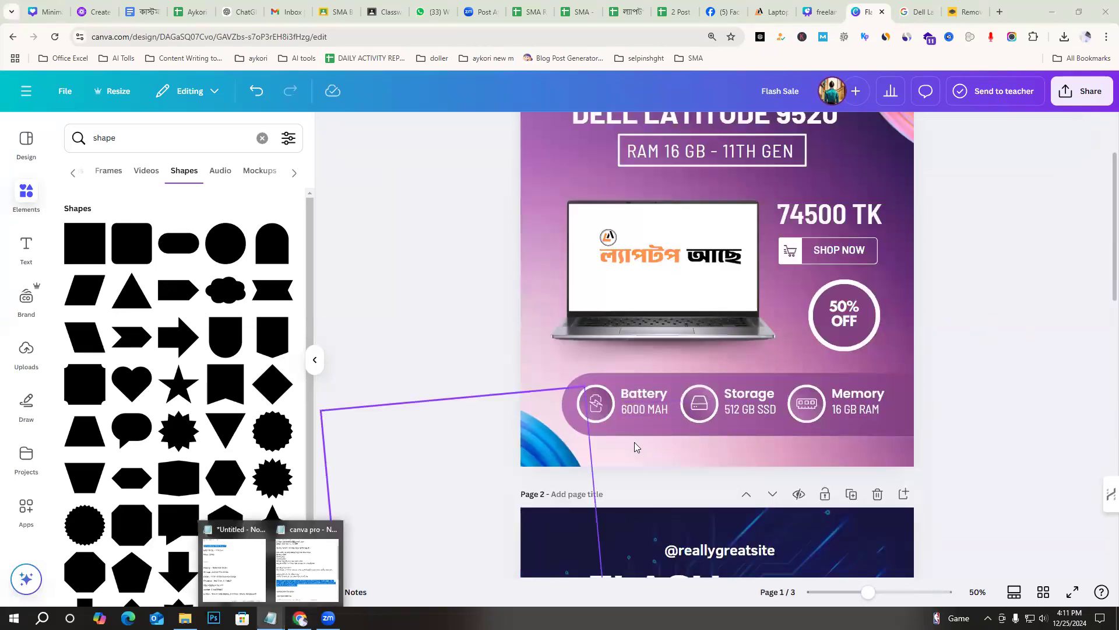
left_click(233, 562)
left_click_drag(747, 378, 929, 377)
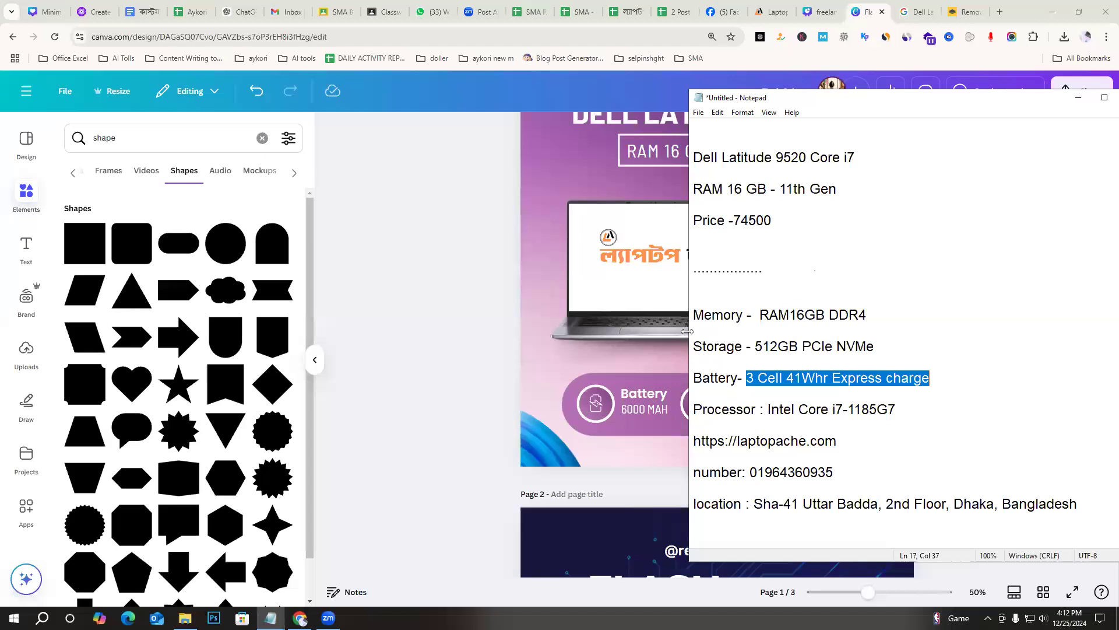
left_click(634, 409)
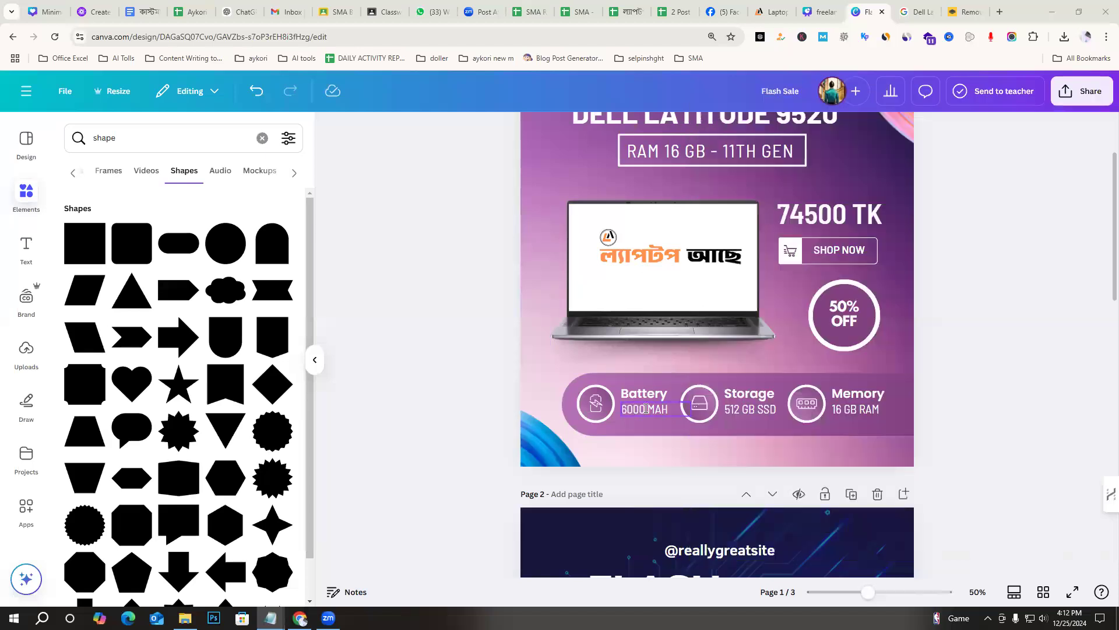
double_click(646, 408)
type("3 CELL 41WHR EXPRESS CHARGE")
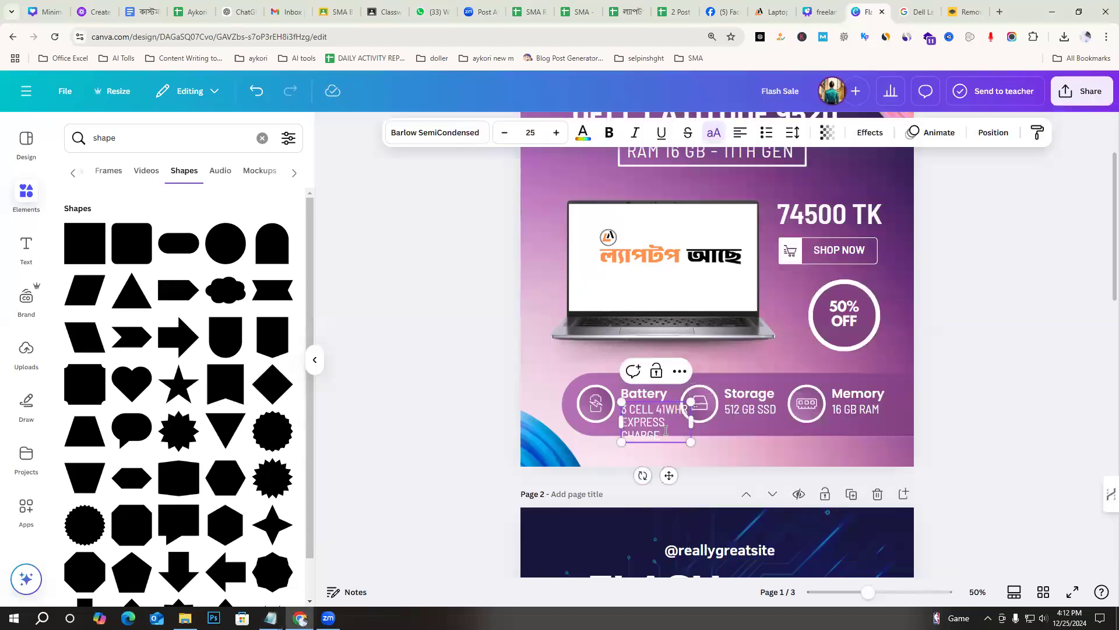
left_click_drag(660, 437, 621, 416)
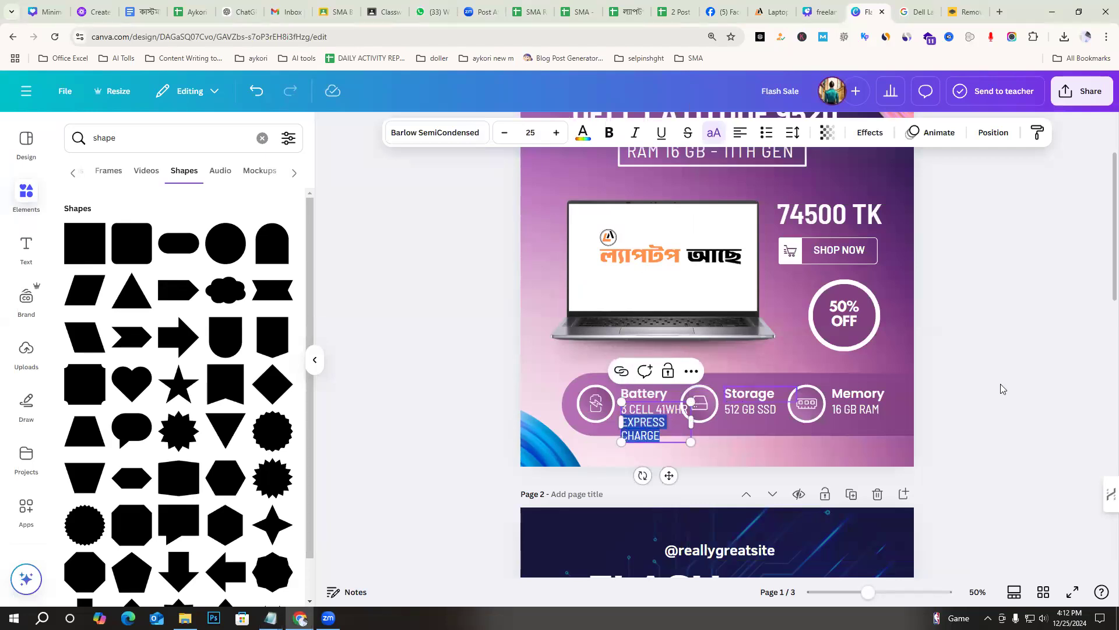
key("BackSpace")
left_click(1015, 429)
Adjust the battery value's text box to about 183 wide beneath its label and set its font size to 21
left_click(651, 411)
left_click_drag(650, 411, 689, 414)
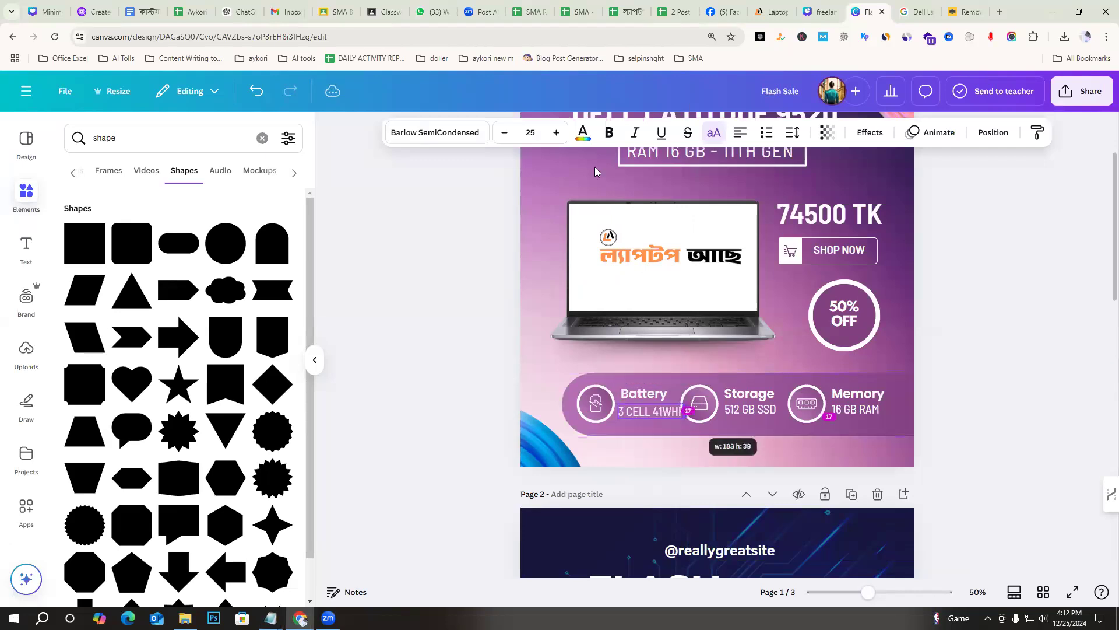
left_click(512, 139)
left_click(511, 139)
left_click(511, 139)
left_click(511, 139)
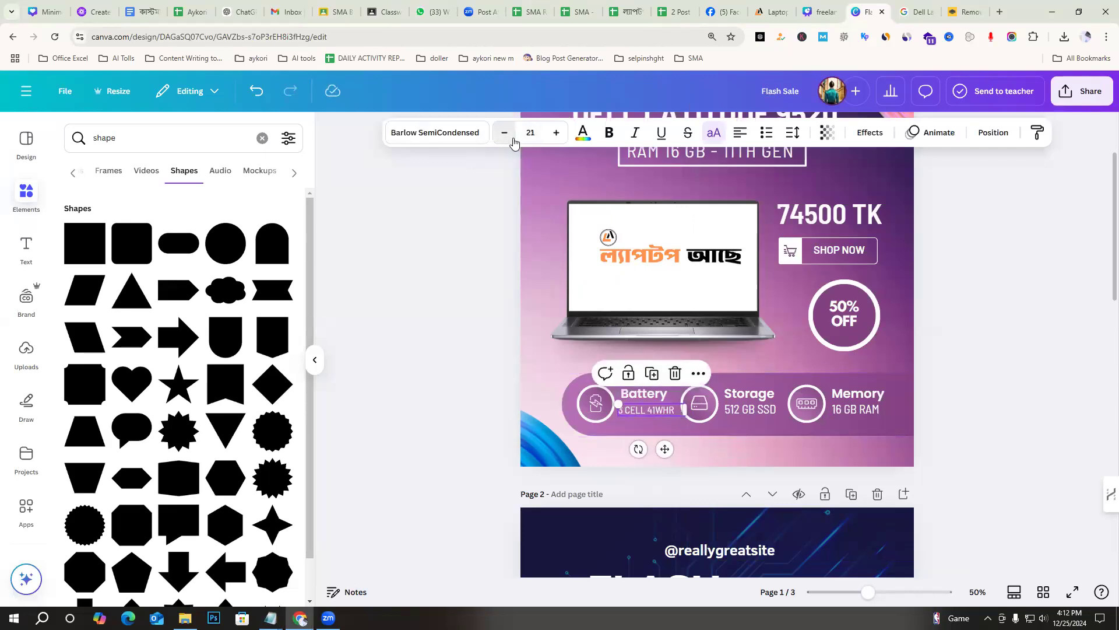
left_click(993, 404)
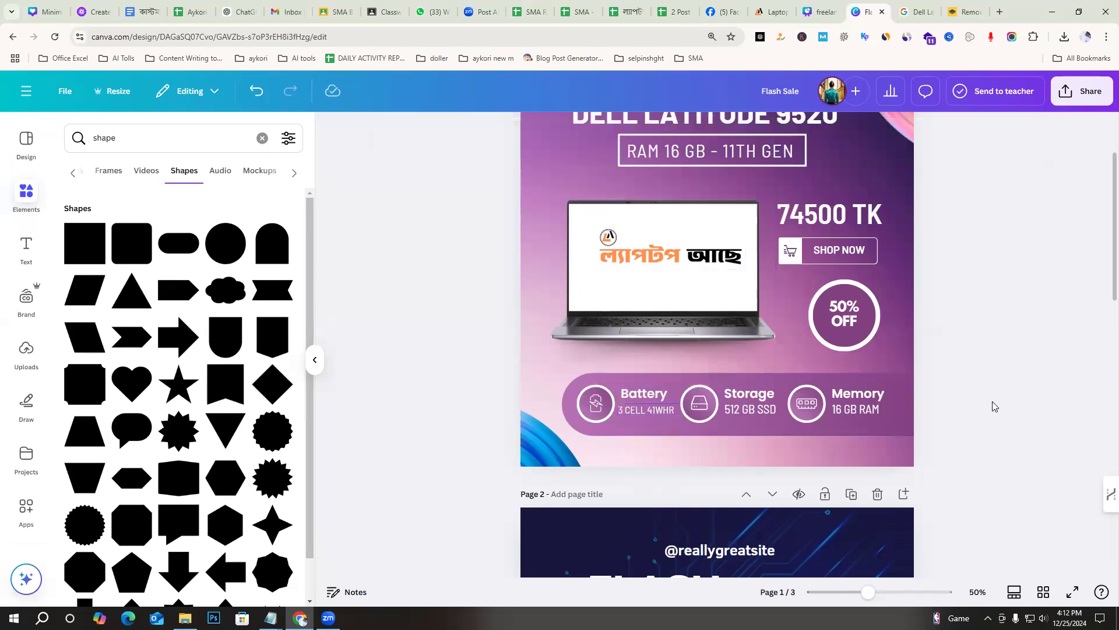
Replace the Storage value on page 1 with "512 PCIE NVME", using the Notepad notes
left_click(753, 411)
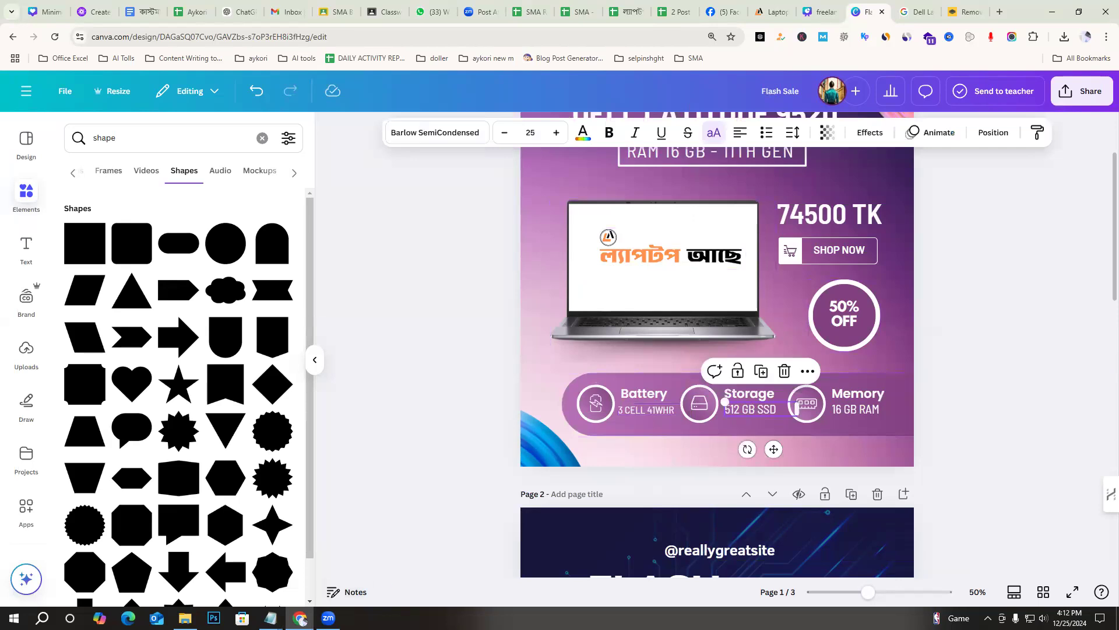
mouse_move(270, 618)
left_click(236, 559)
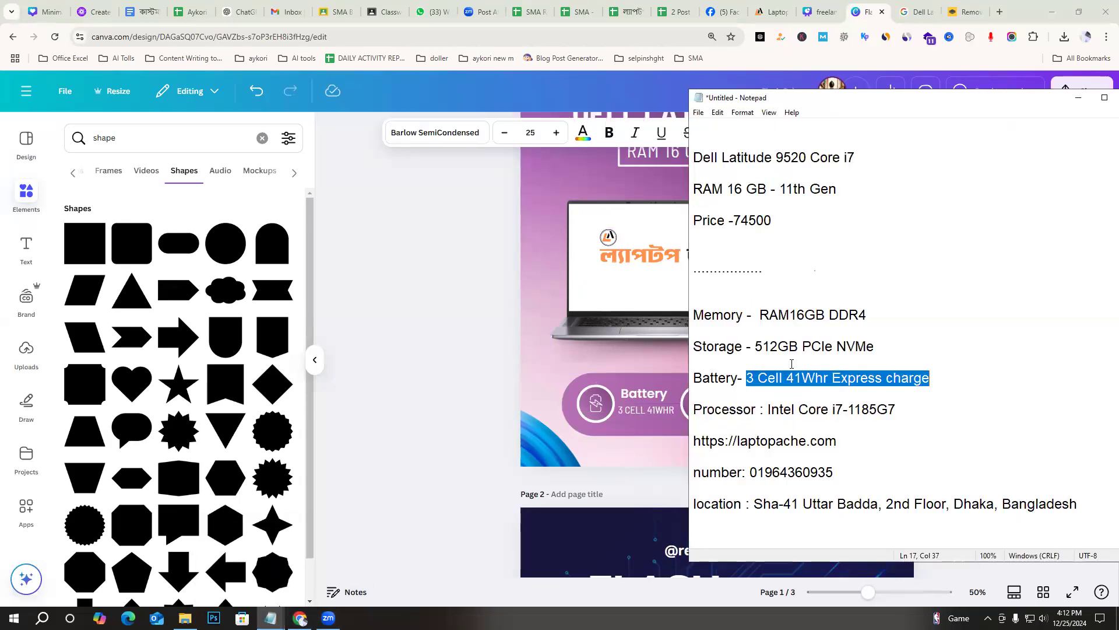
left_click_drag(807, 347, 894, 342)
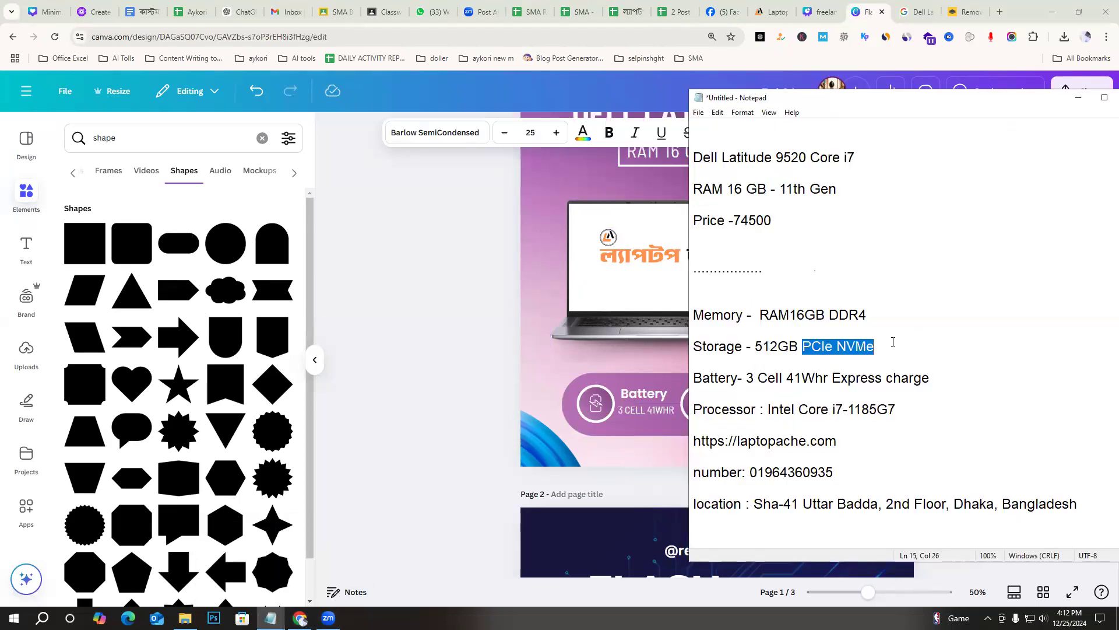
key("alt+Tab")
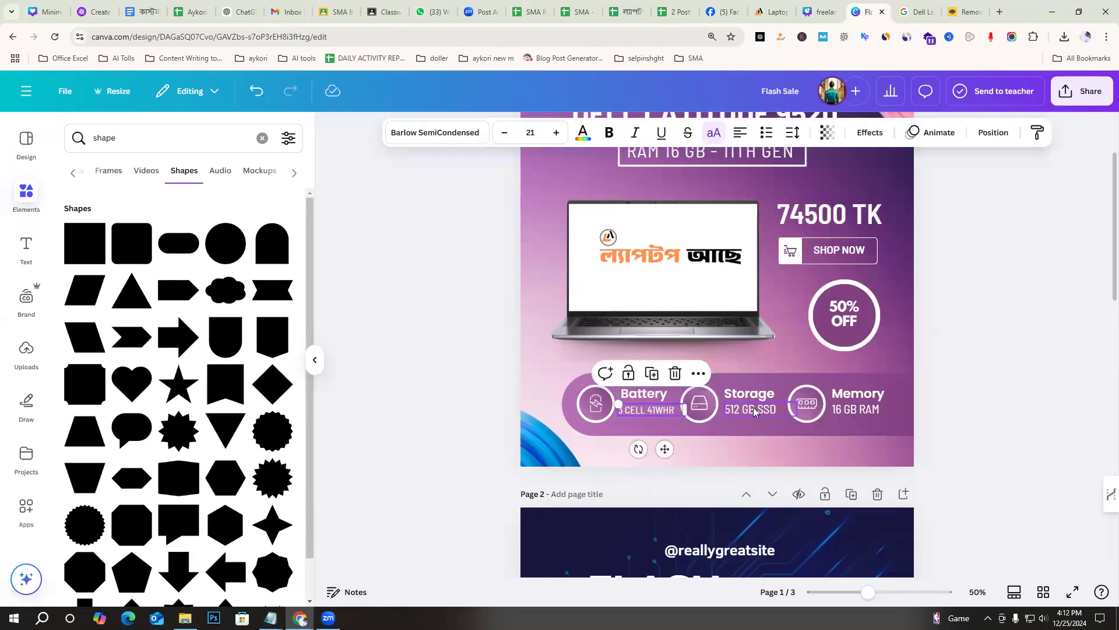
type("512 PCIe NVMe")
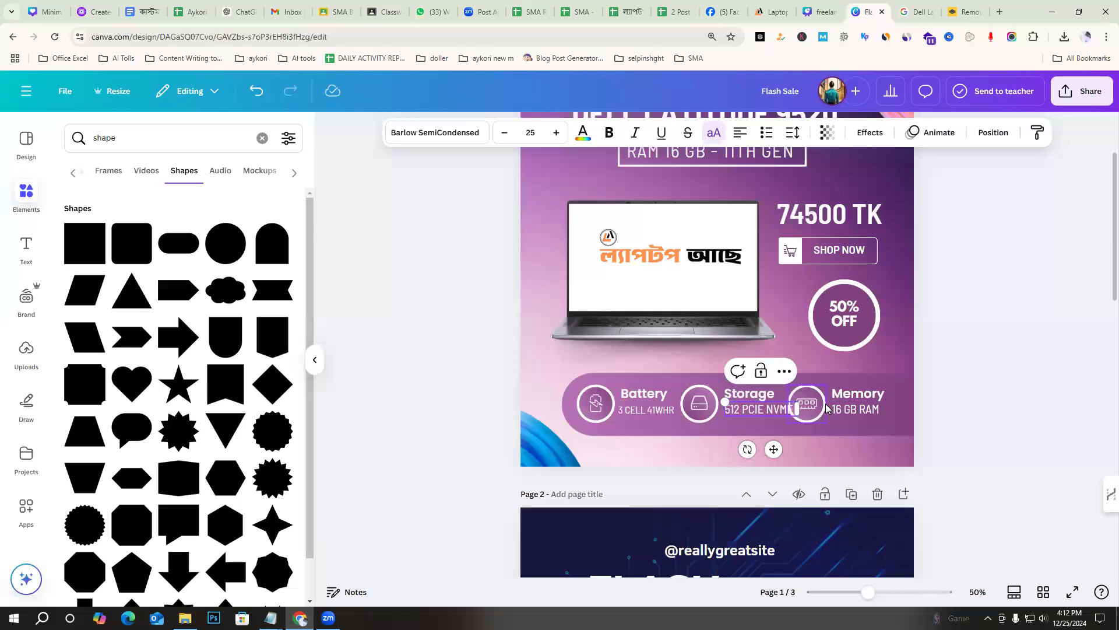
Set the font size of the Storage value on page 1 to 21
left_click(504, 133)
left_click(504, 133)
left_click(504, 133)
left_click(505, 133)
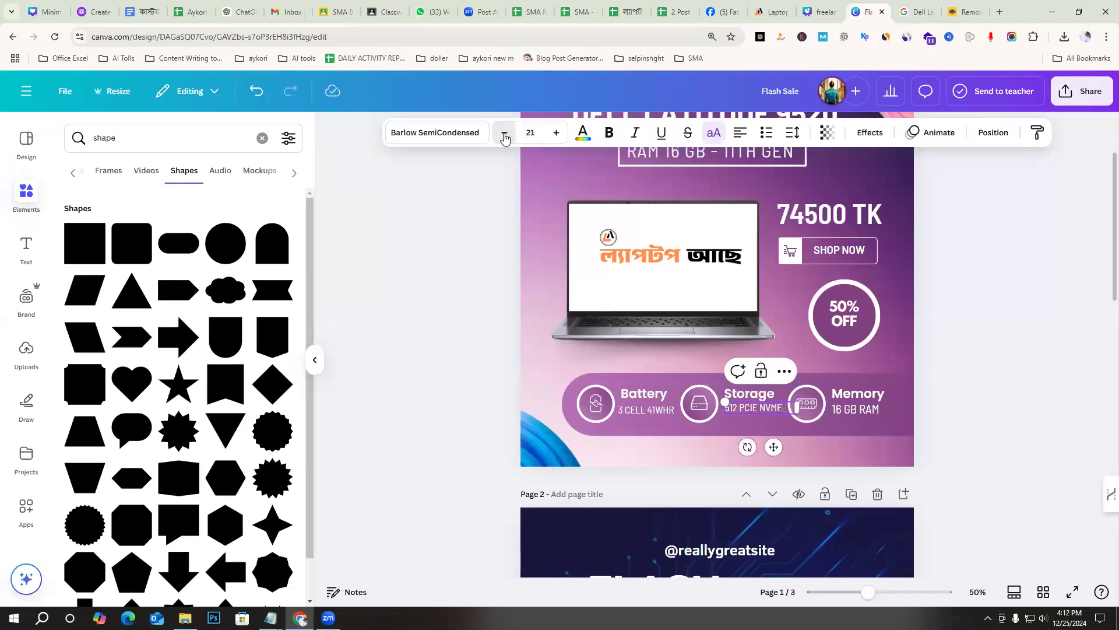
left_click(1007, 400)
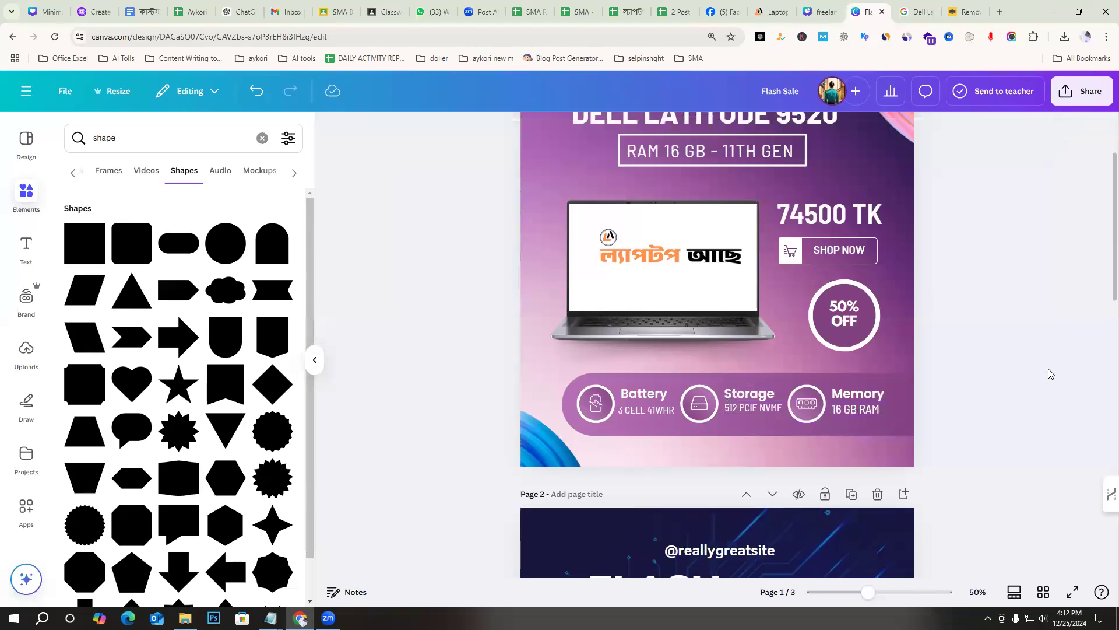
Set the Memory value's font size to 21 to match the Storage value and narrow its text box to about 167 wide
left_click(861, 409)
left_click(755, 409)
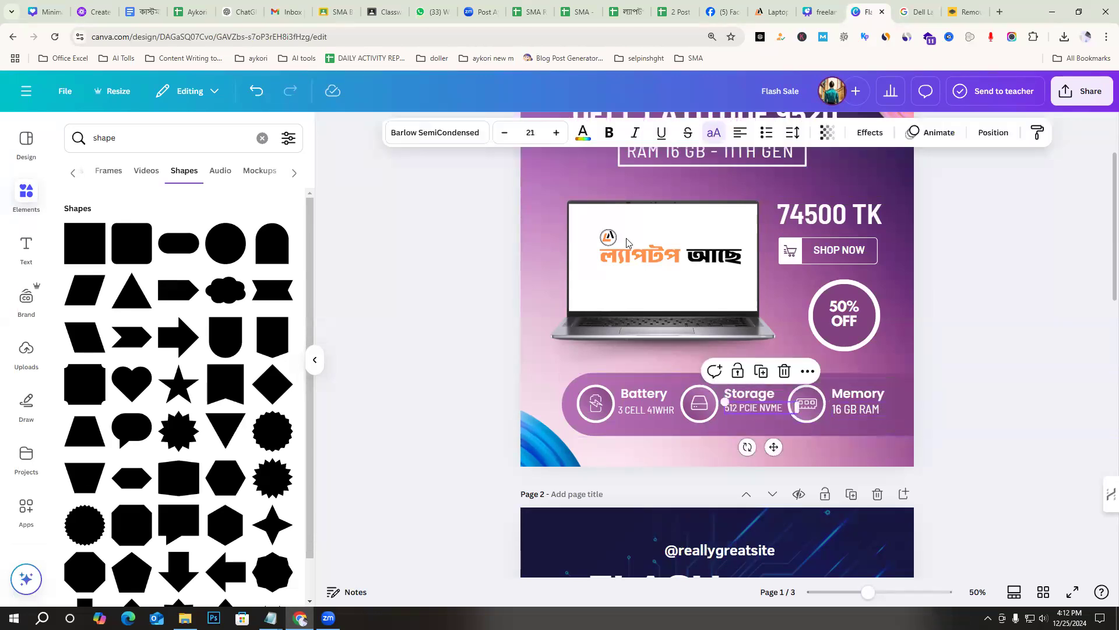
left_click(857, 409)
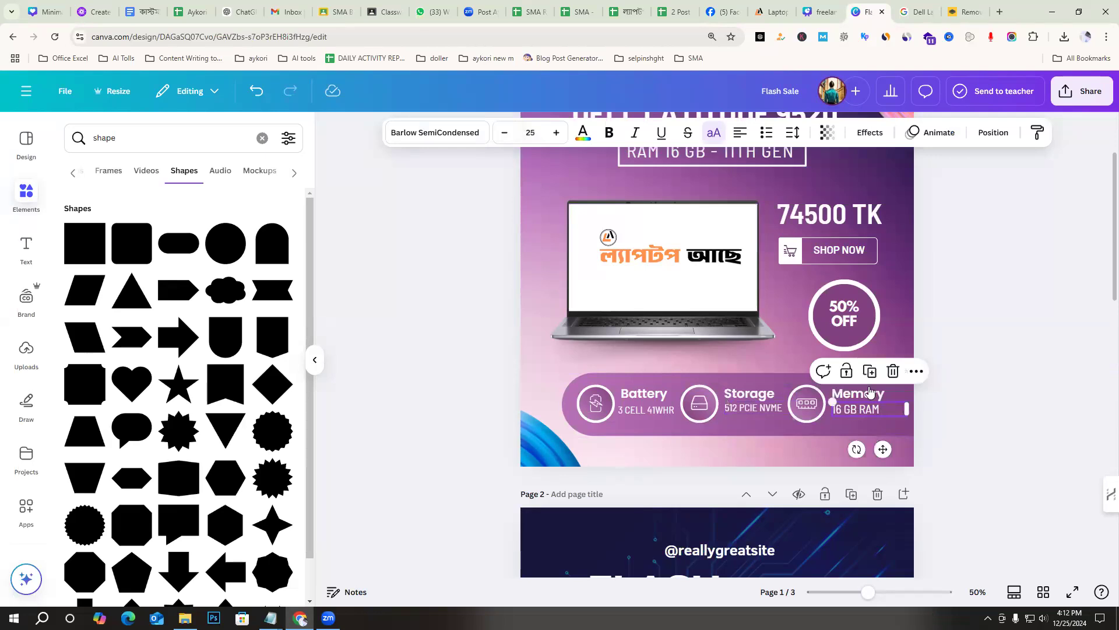
left_click(505, 134)
left_click(505, 134)
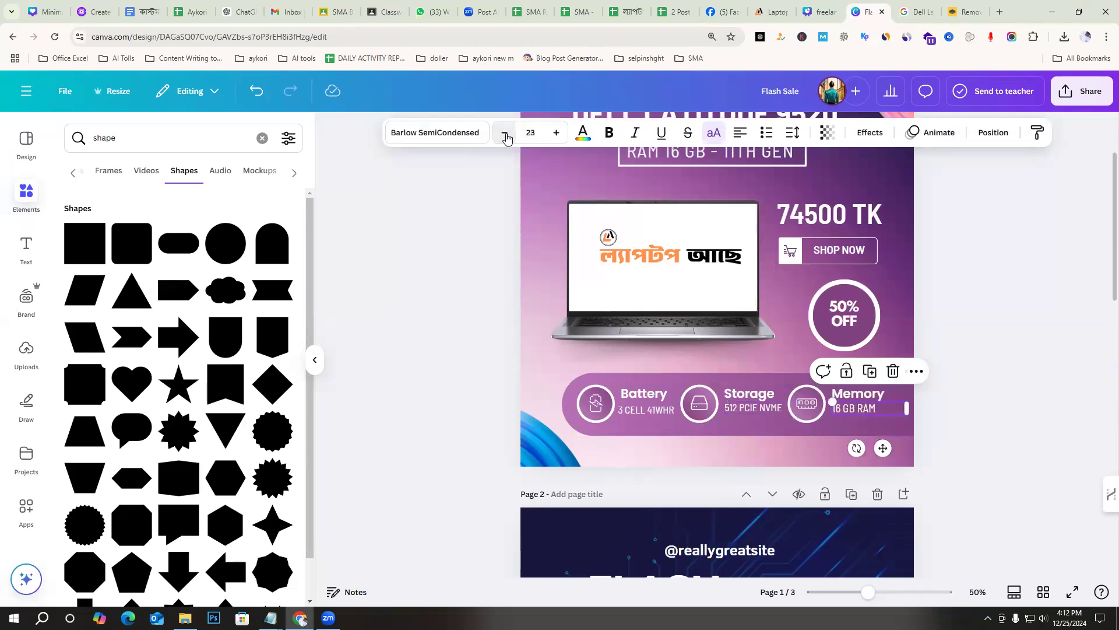
left_click(505, 133)
left_click(505, 133)
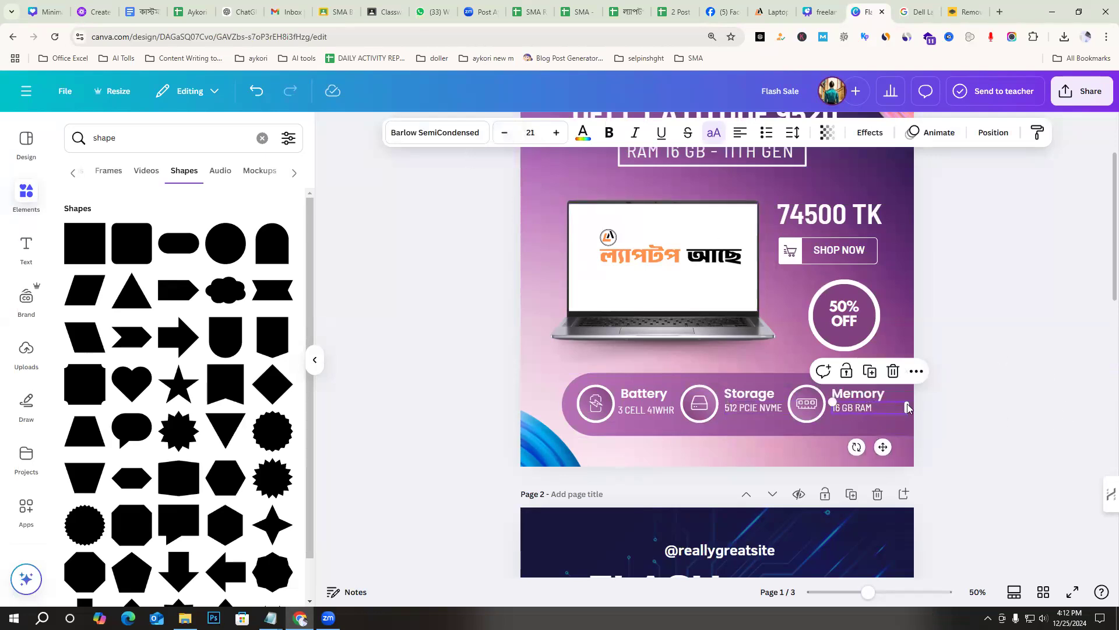
left_click_drag(908, 408, 891, 410)
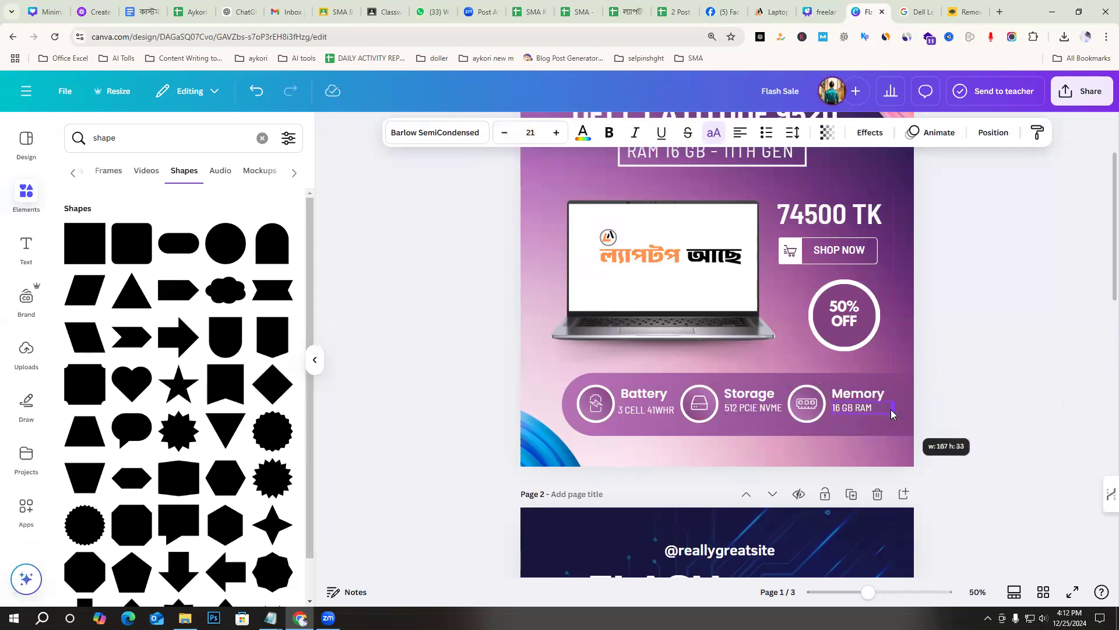
left_click(1009, 425)
Delete the "50% OFF" badge and the "SHOP NOW" button with its cart icon from page 1
scroll(1064, 333, "up", 2)
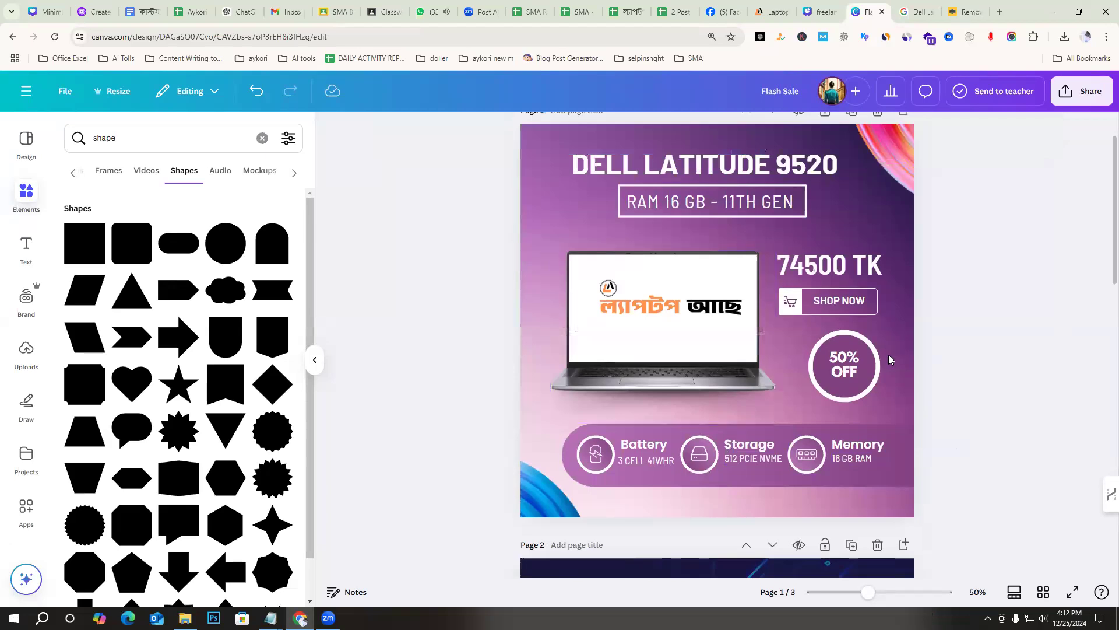
left_click(856, 387)
key("Delete")
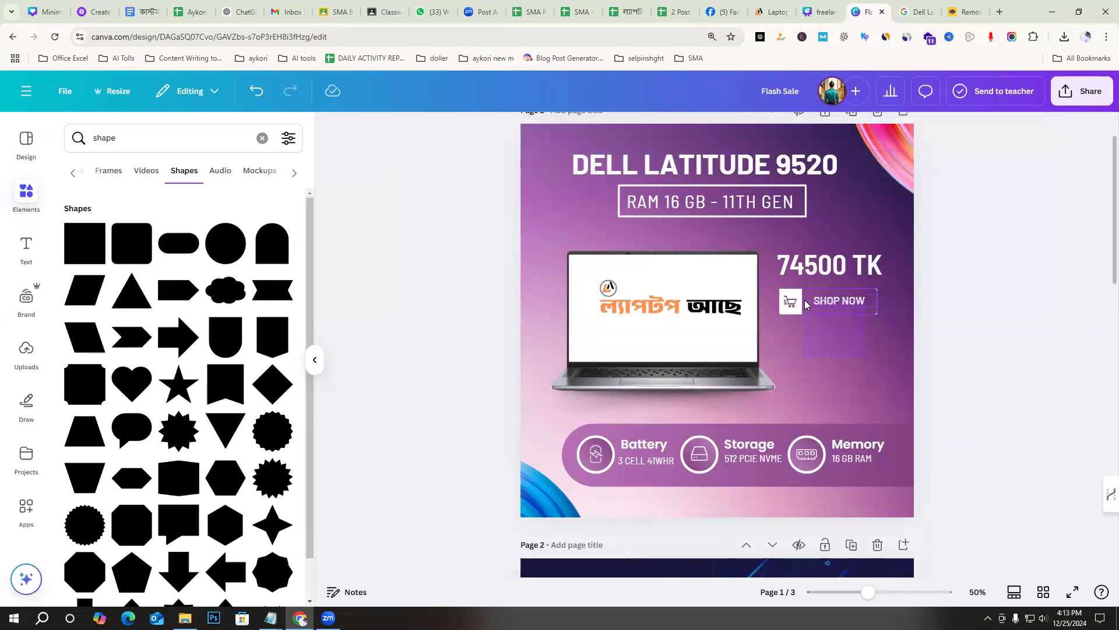
left_click(822, 304)
key("Delete")
Move the 74500 TK price down beside the laptop and place a right-pointing pentagon arrow shape behind it as a banner
left_click_drag(818, 260, 817, 311)
left_click(989, 321)
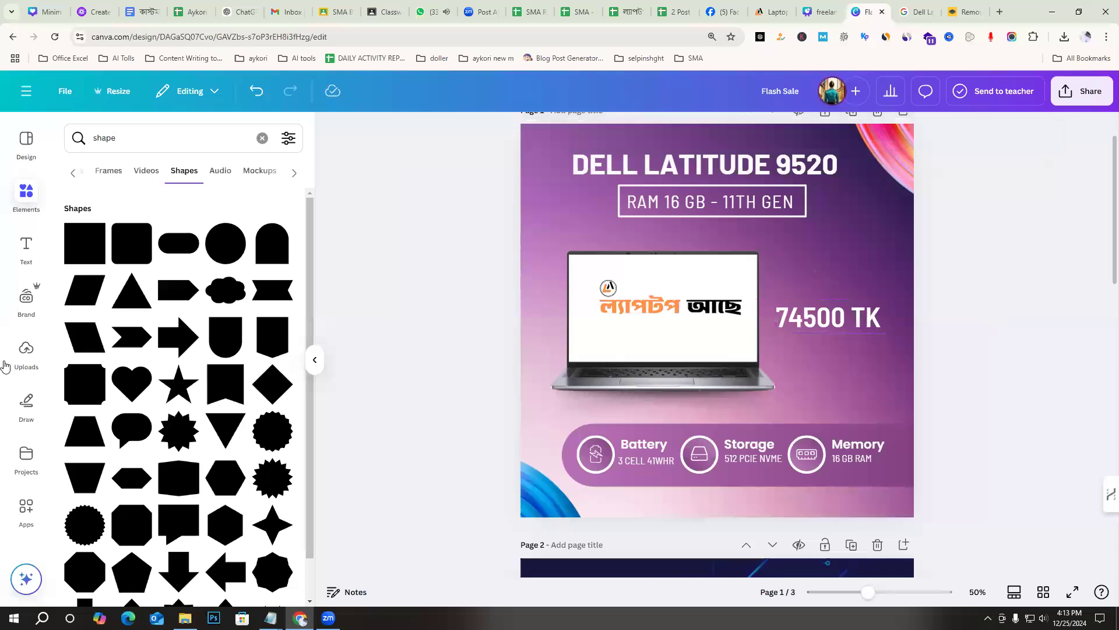
left_click(168, 294)
left_click_drag(730, 329, 908, 319)
left_click(963, 312)
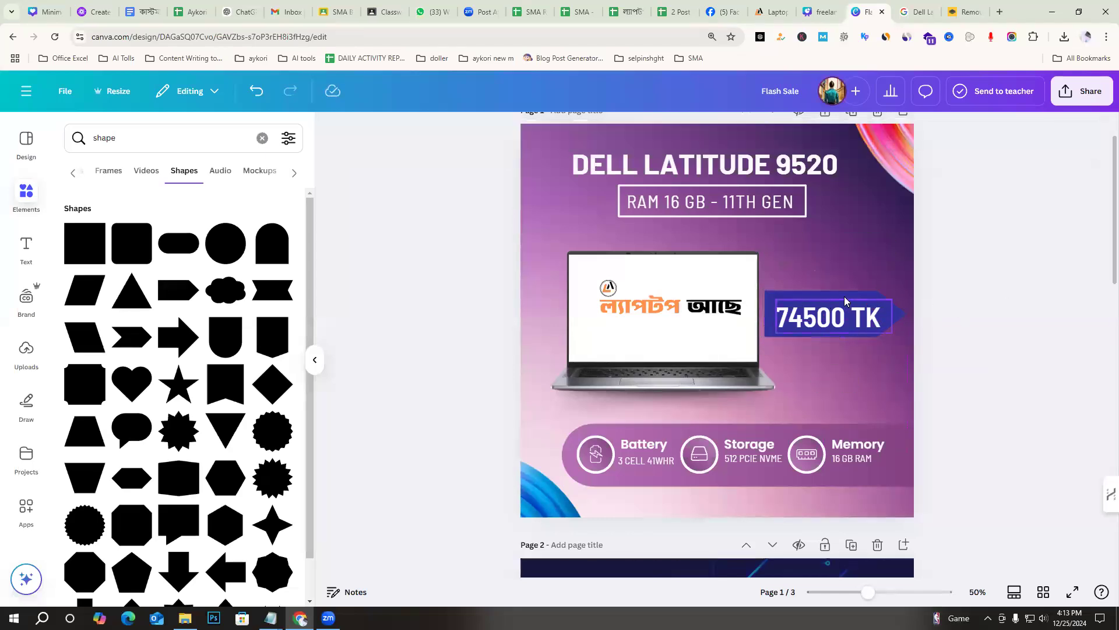
left_click_drag(840, 296, 842, 296)
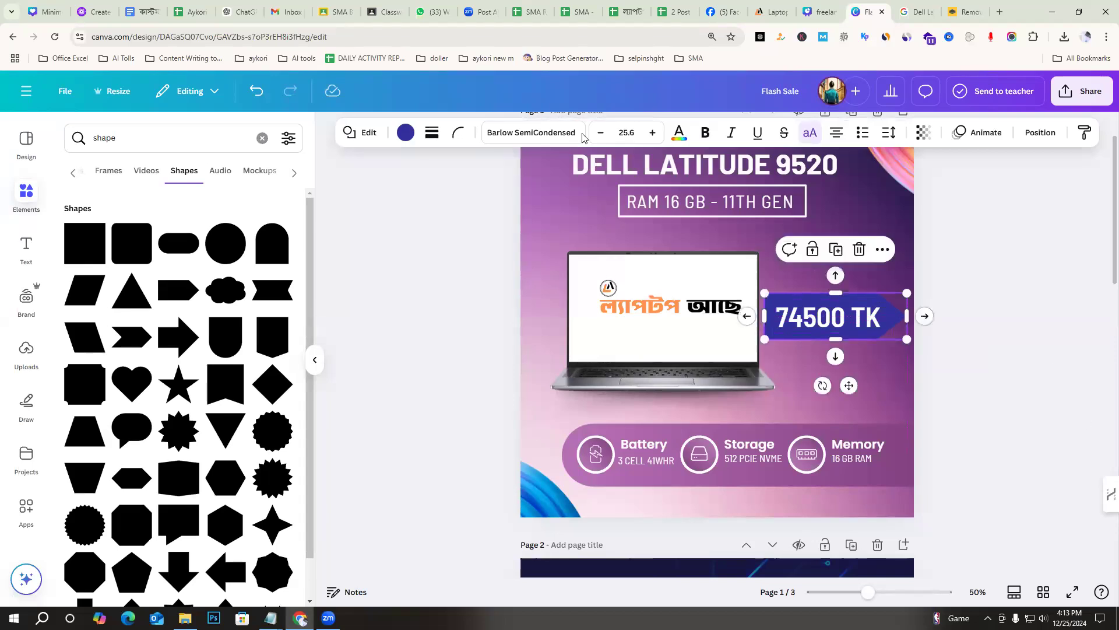
Fill the price banner with the orange-red document colour and move it up slightly together with the price text
left_click(407, 133)
left_click(198, 281)
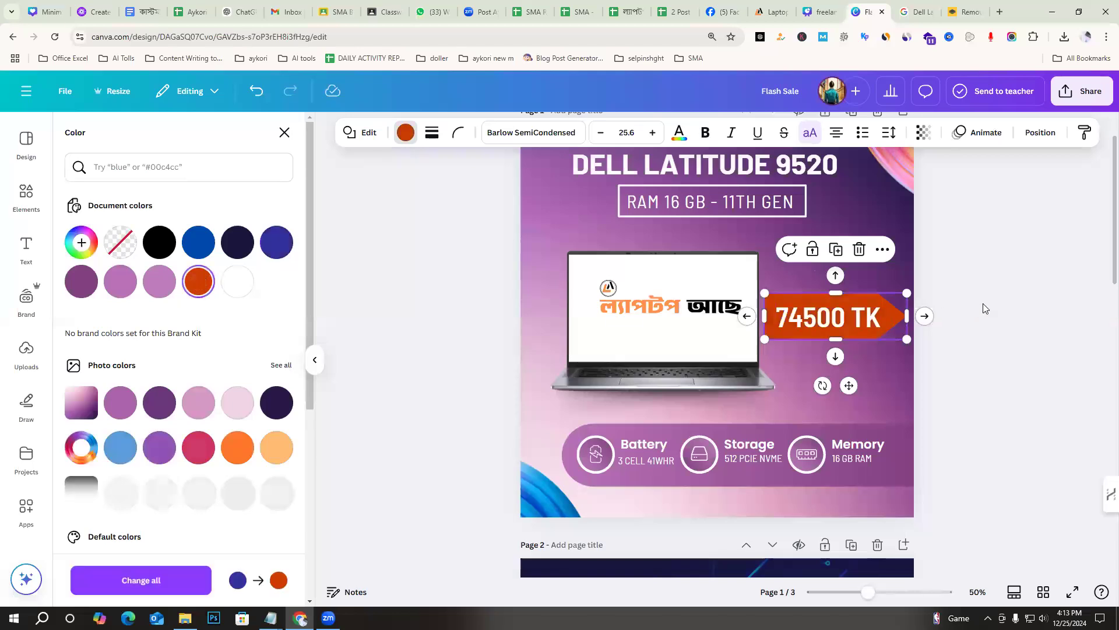
left_click(1022, 344)
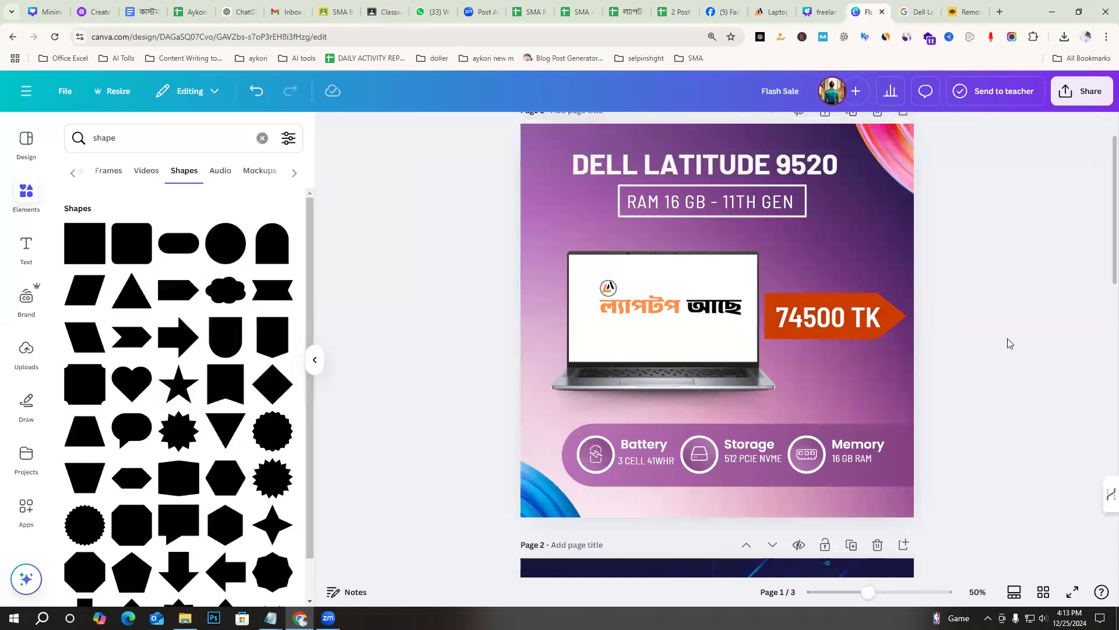
left_click_drag(821, 330, 819, 295)
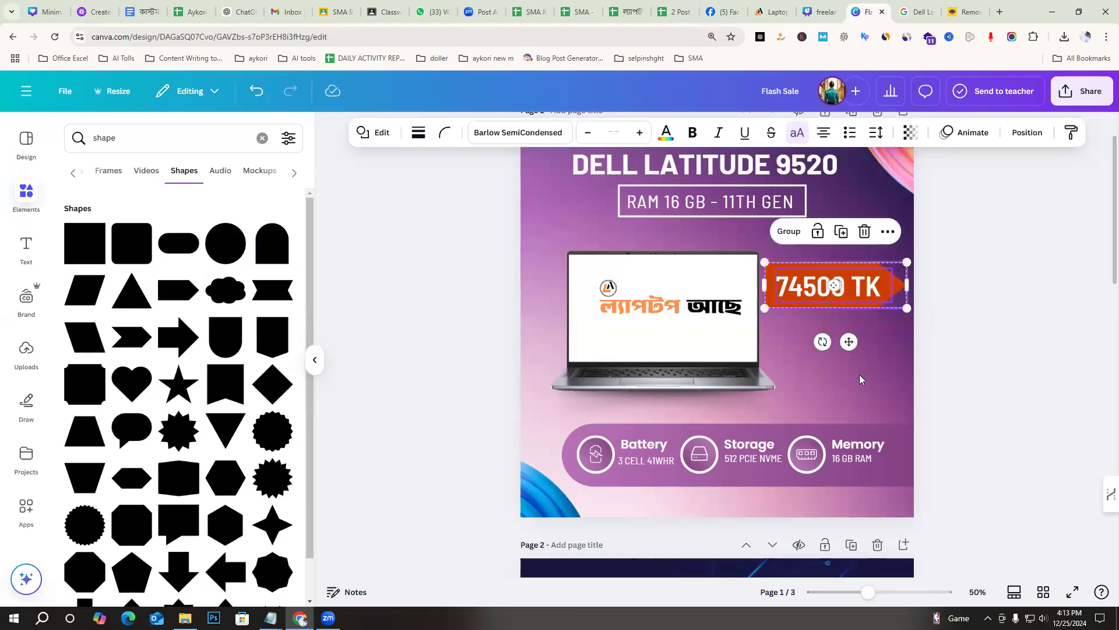
key("Escape")
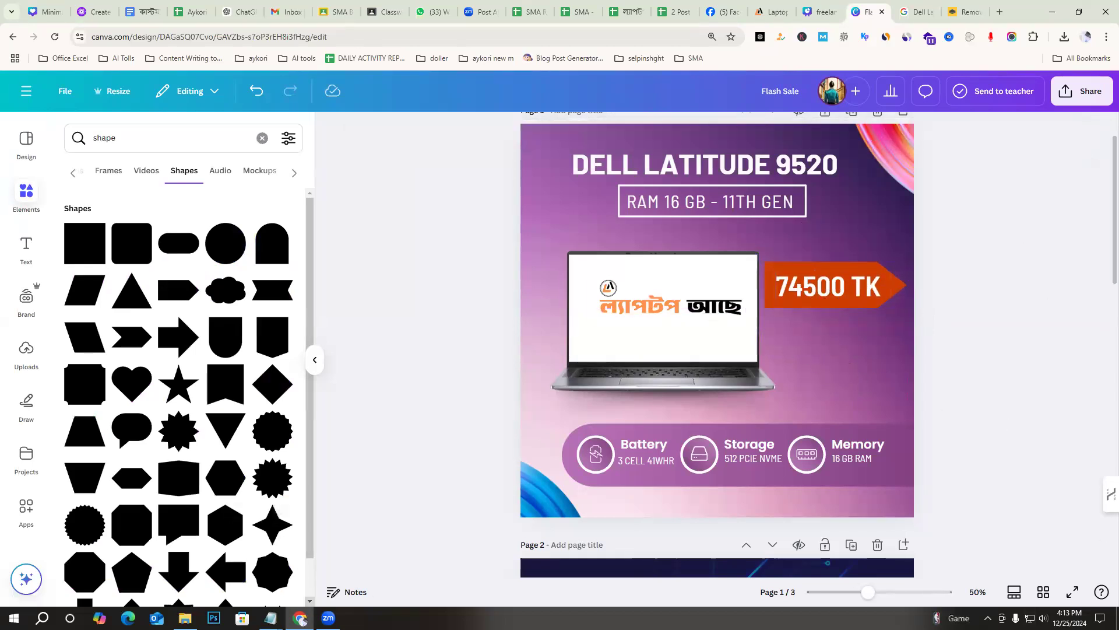
Copy the phone icon and phone number from page 3 and paste them onto page 1
left_click(271, 618)
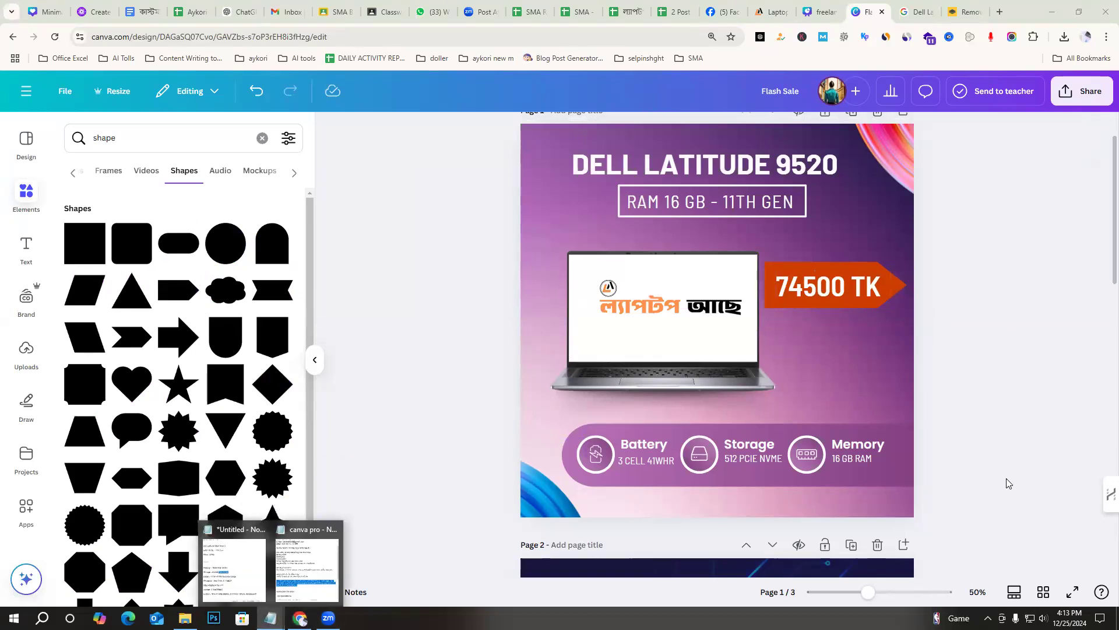
scroll(1003, 482, "down", 10)
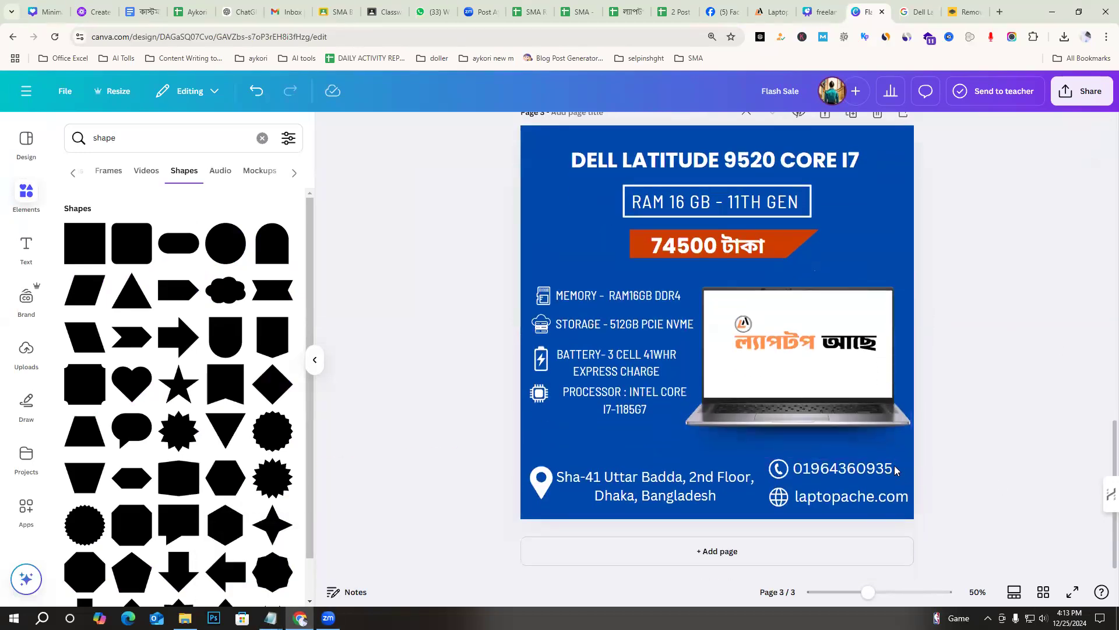
left_click(875, 470)
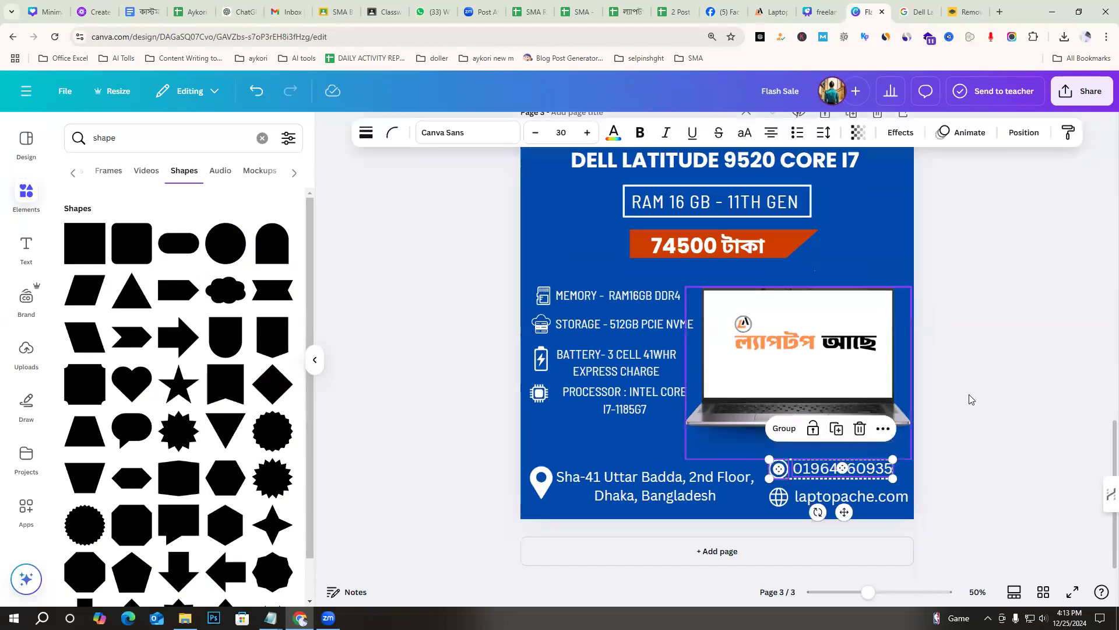
scroll(973, 346, "up", 5)
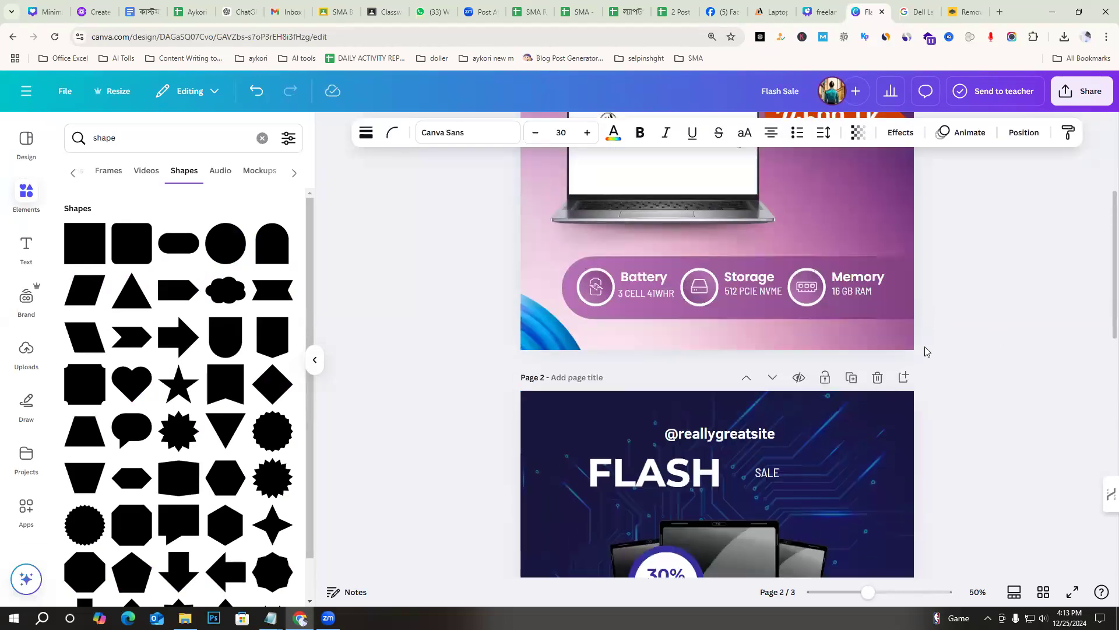
scroll(618, 377, "up", 3)
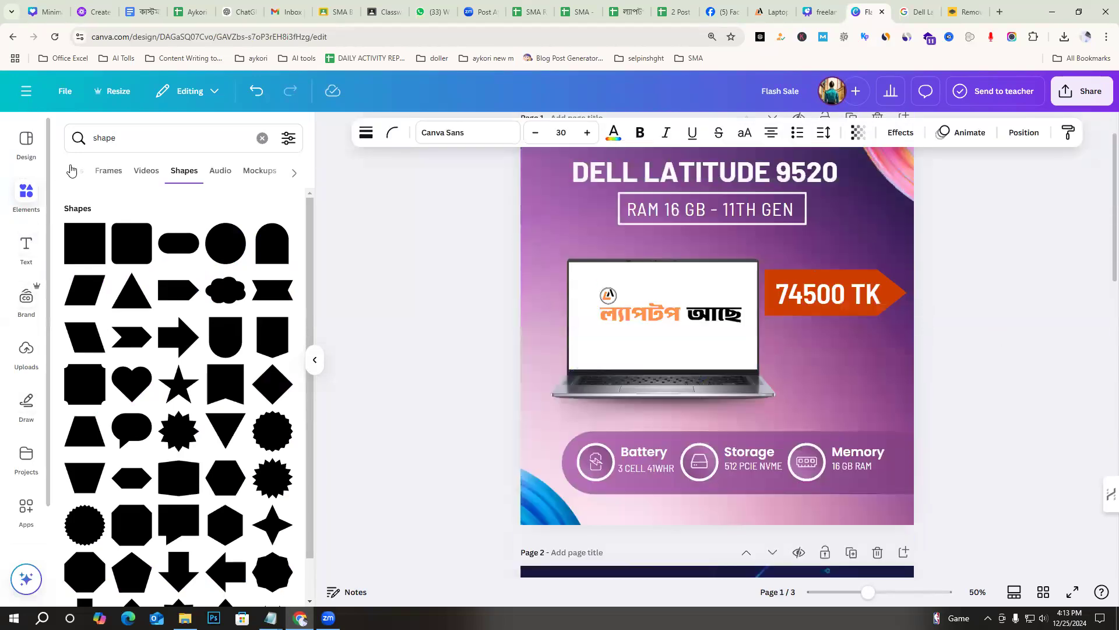
left_click(797, 364)
key("ctrl+v")
Place the phone icon and phone number centred just below the orange-red price banner
left_click_drag(780, 476, 797, 385)
key("ctrl+z")
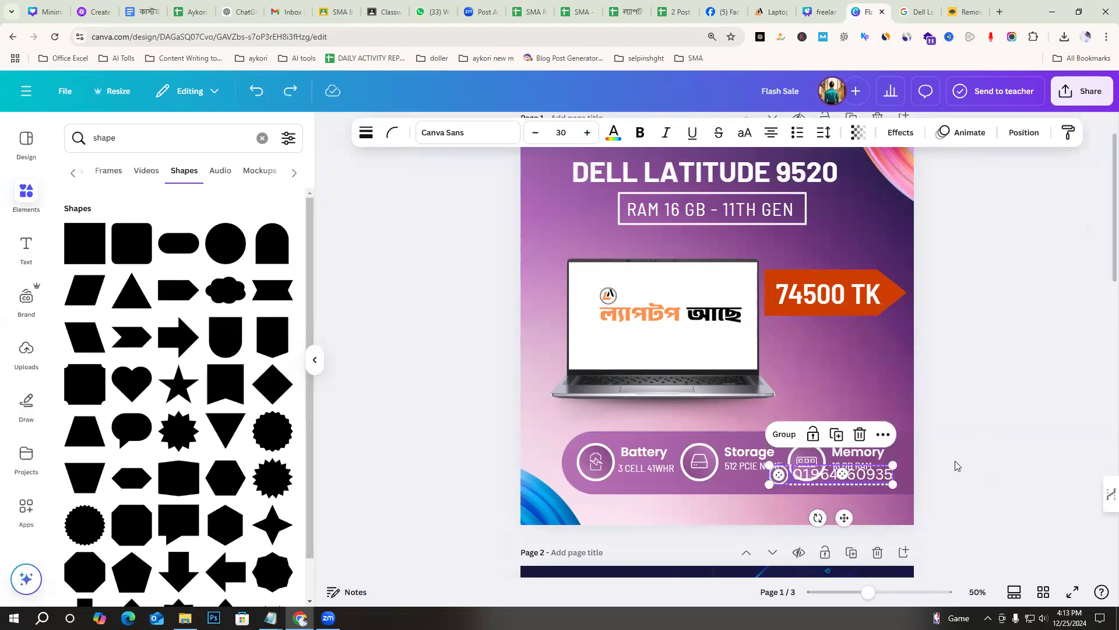
left_click_drag(819, 476, 824, 351)
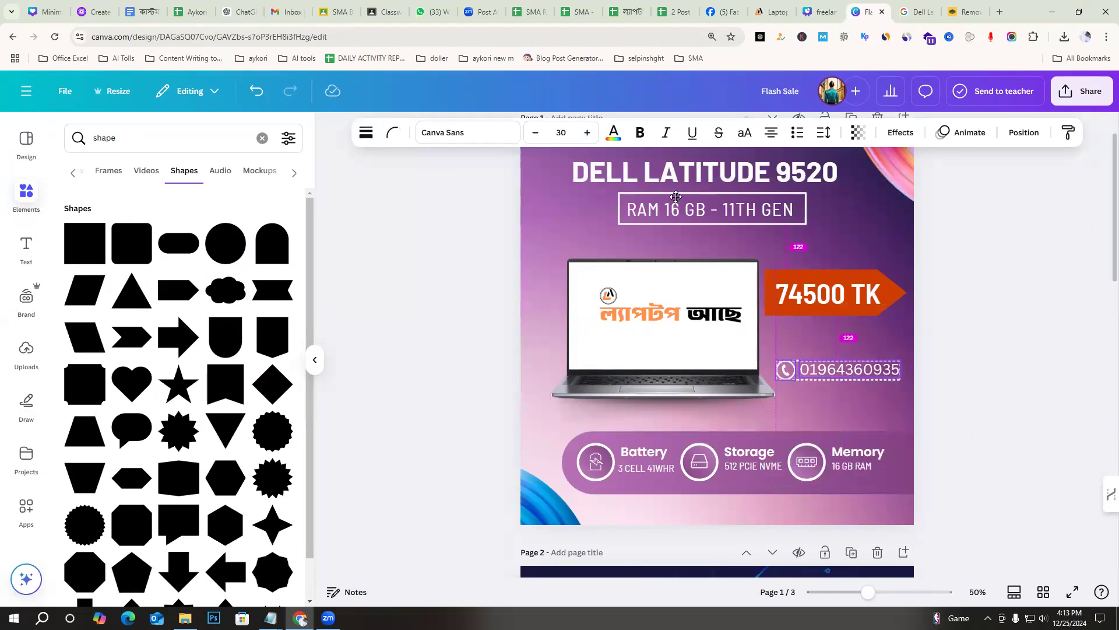
left_click(1010, 403)
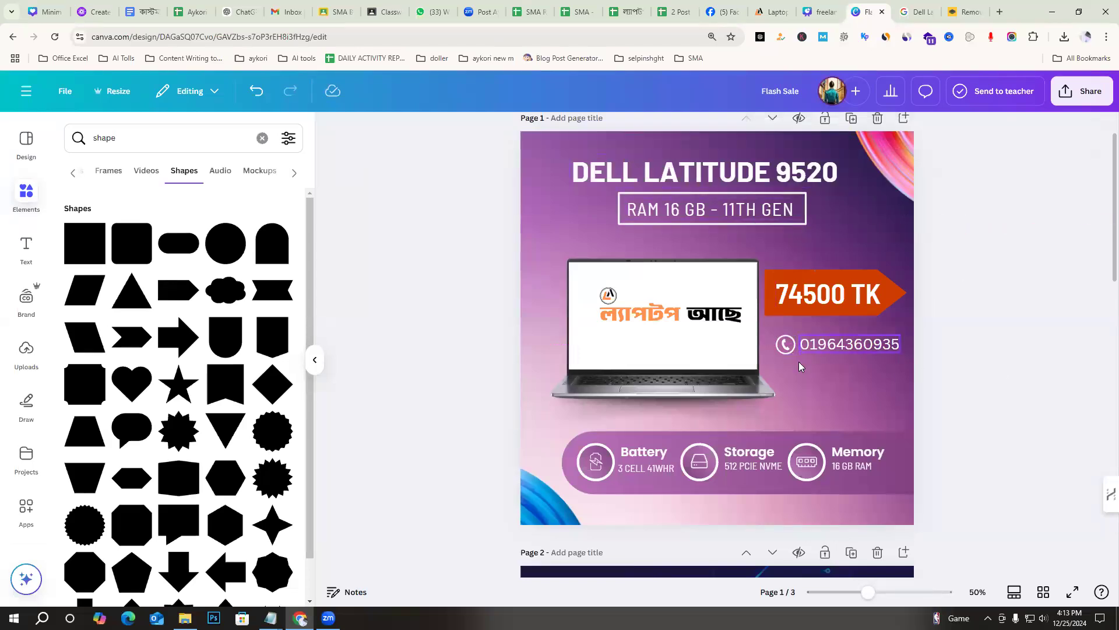
left_click(867, 348)
left_click_drag(878, 349, 869, 346)
left_click(1031, 450)
Delete the blue swirl decoration from the lower-left corner of the page 1 flyer
scroll(567, 316, "down", 2)
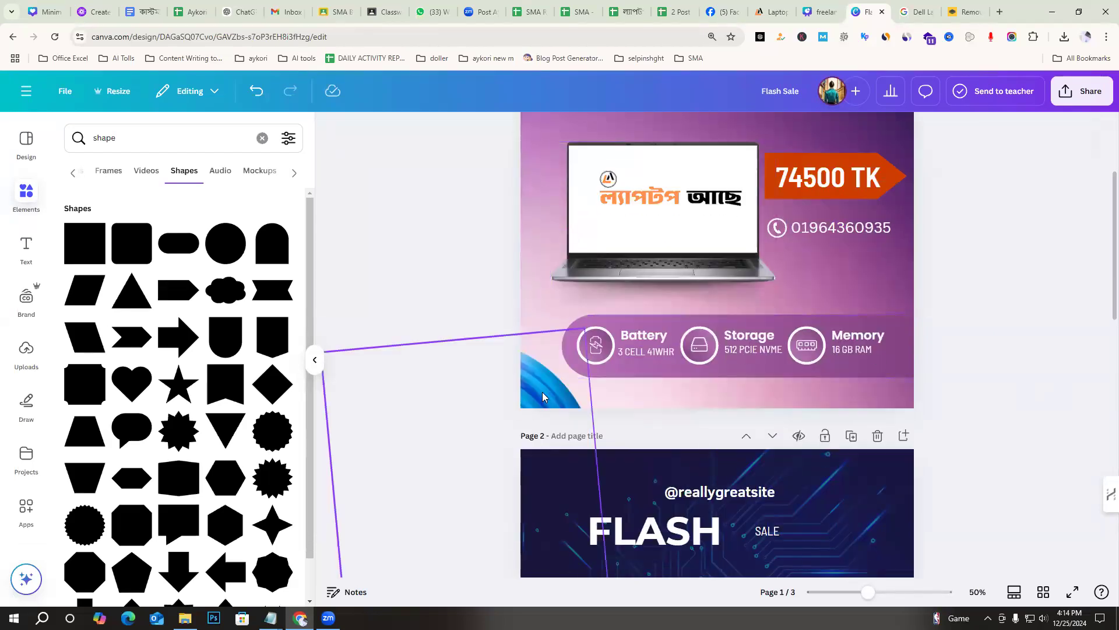
scroll(925, 422, "up", 3)
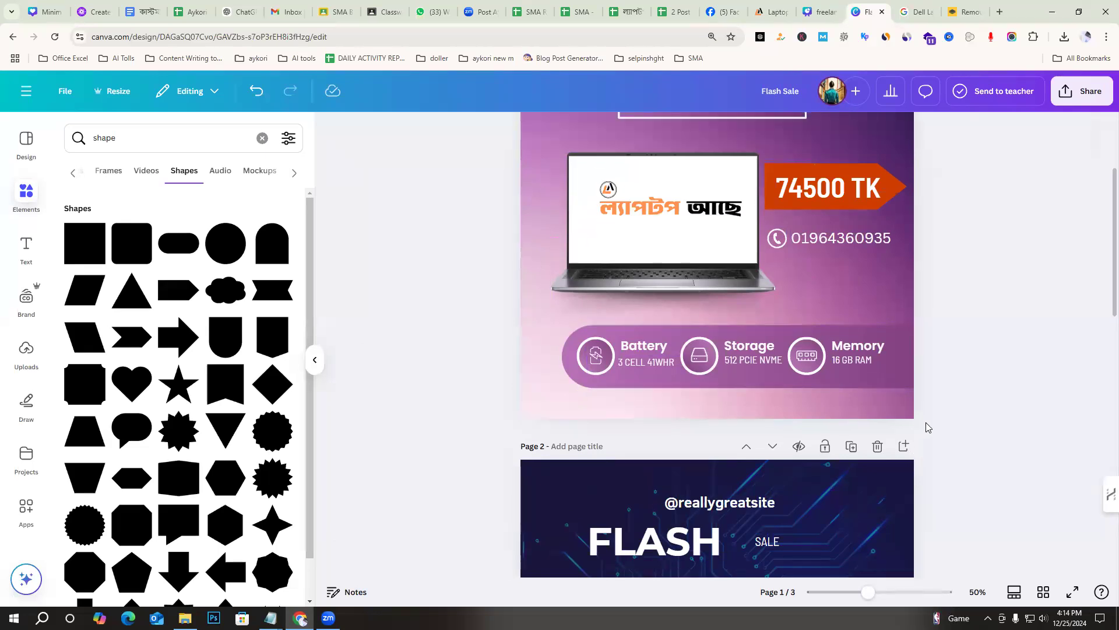
scroll(985, 446, "down", 2)
scroll(986, 446, "up", 2)
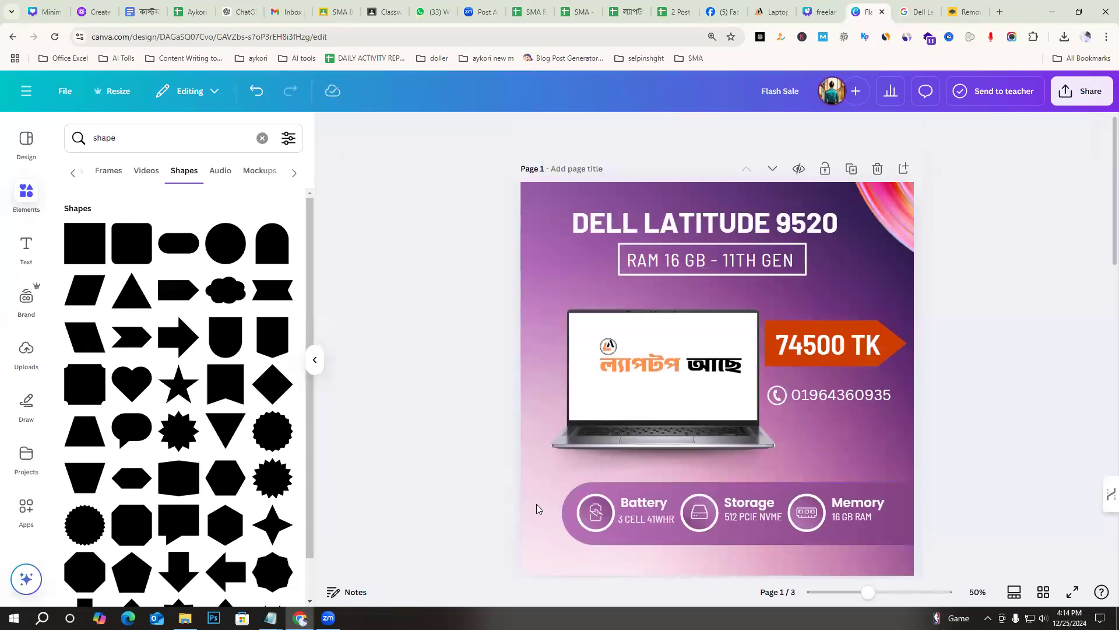
left_click_drag(686, 539, 686, 539)
left_click_drag(774, 529, 773, 509)
key("ctrl+z")
left_click(1022, 386)
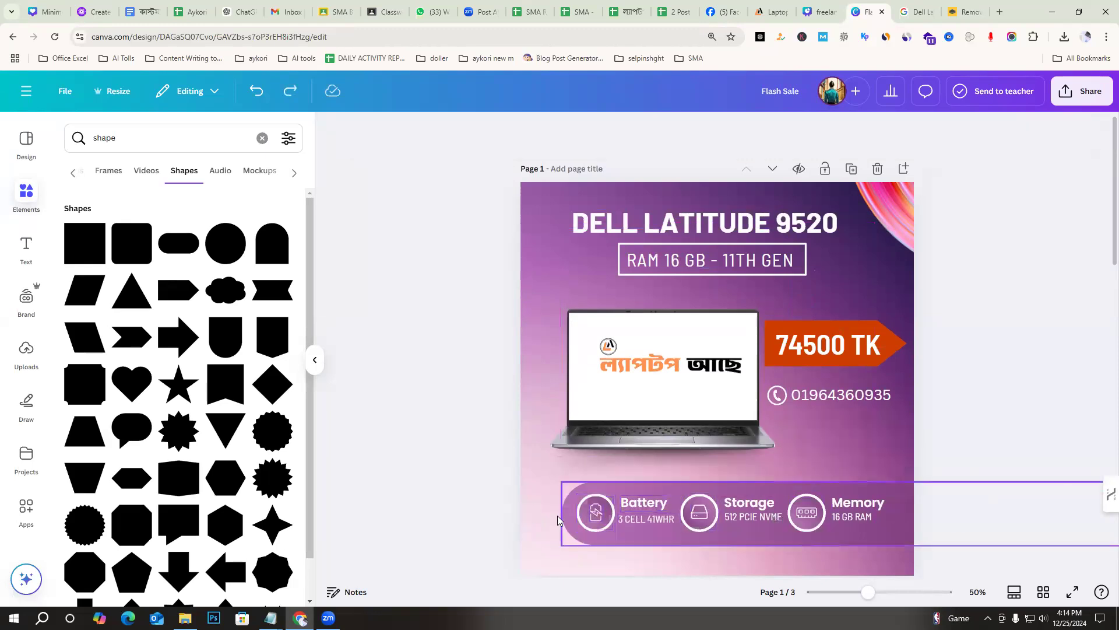
Move the Battery, Storage and Memory bar with all its icons and texts up slightly, closer to the laptop
left_click_drag(545, 522, 897, 513)
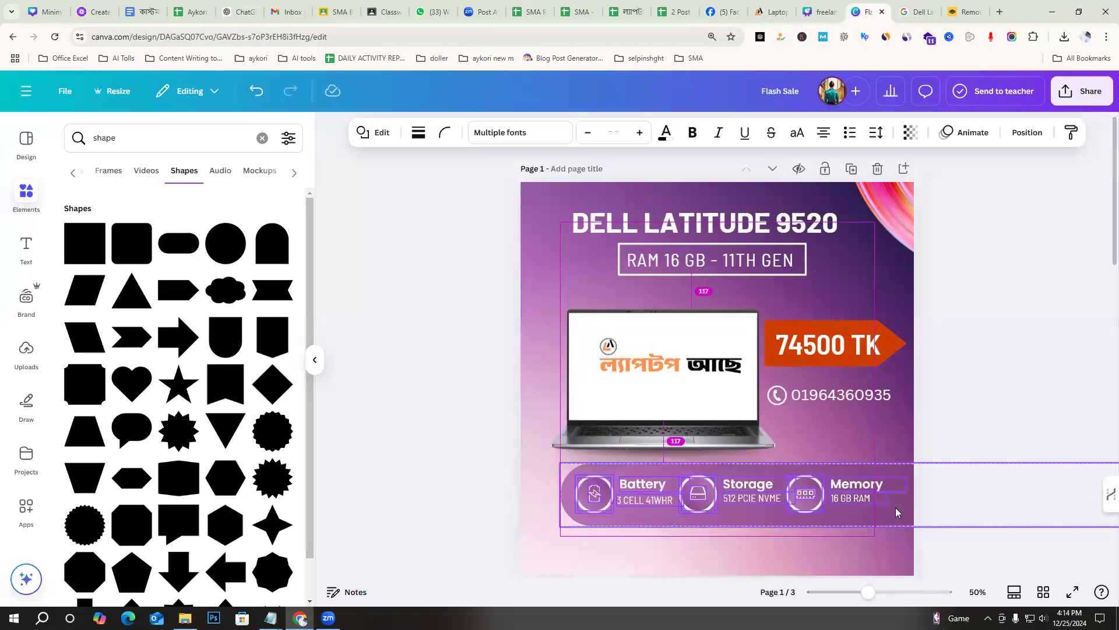
left_click(994, 409)
scroll(750, 336, "down", 5)
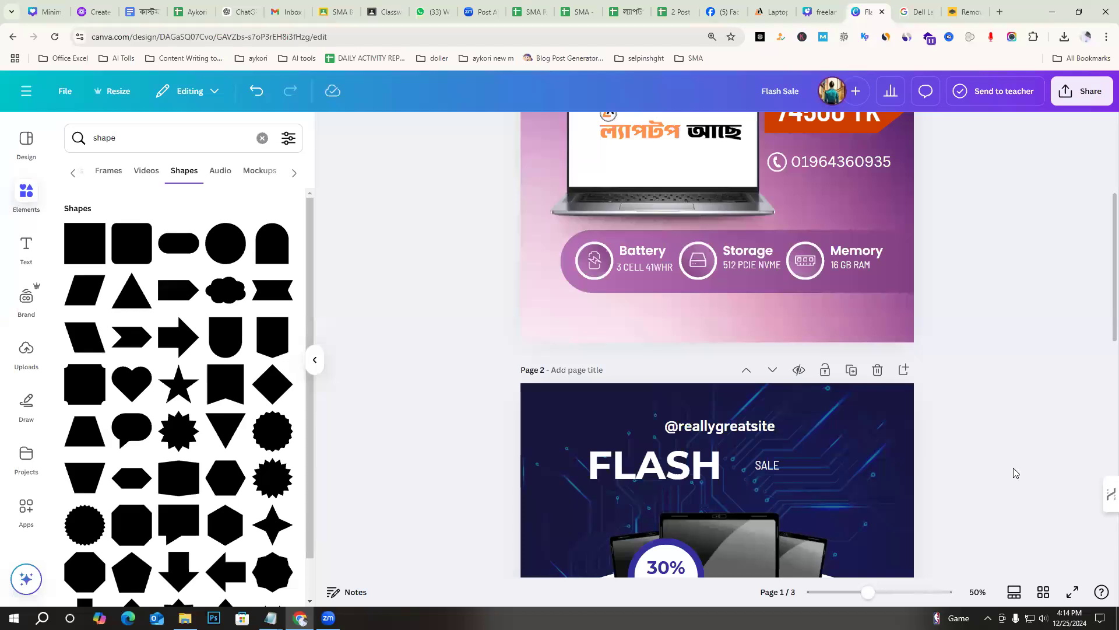
Copy the location pin and shop address from page 3 and paste them onto page 1
scroll(522, 459, "down", 10)
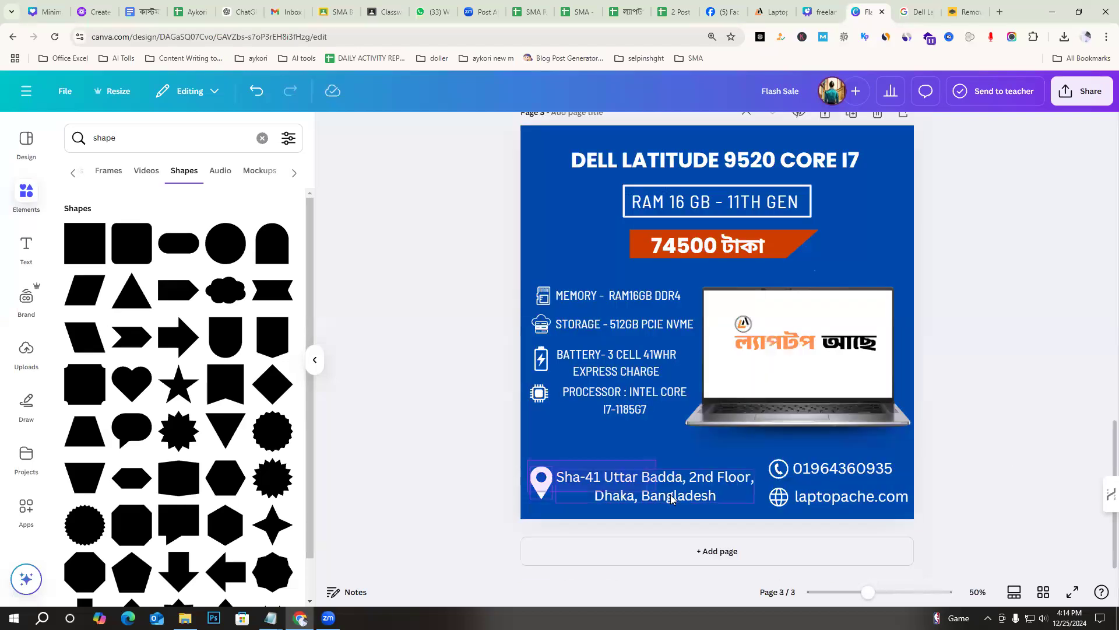
left_click(534, 473)
scroll(1002, 375, "up", 10)
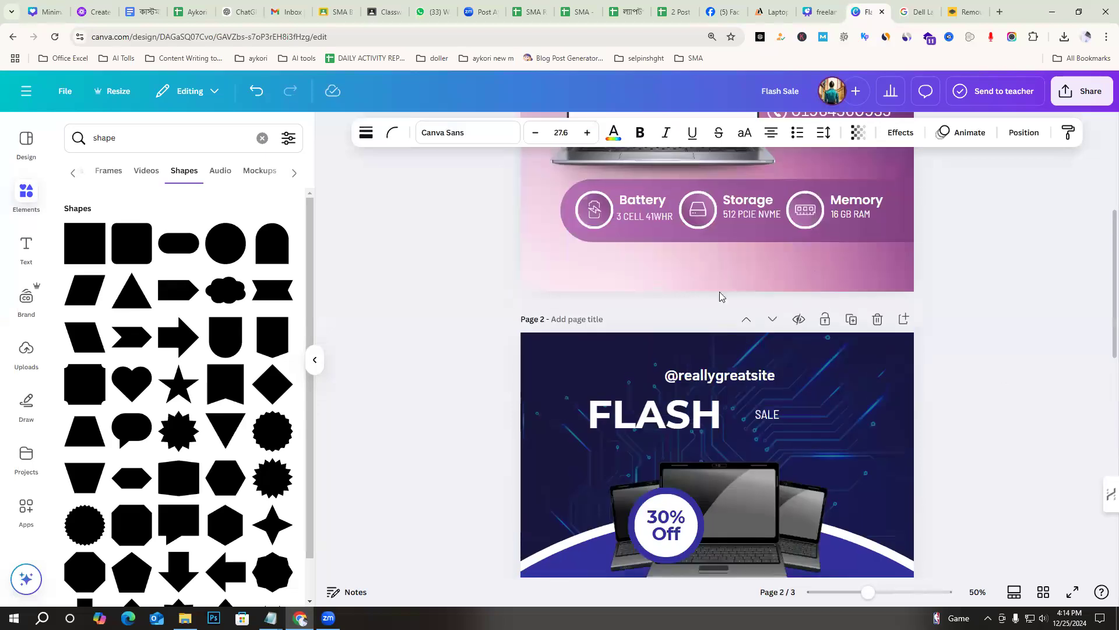
left_click(698, 270)
key("ctrl+v")
scroll(1032, 394, "up", 3)
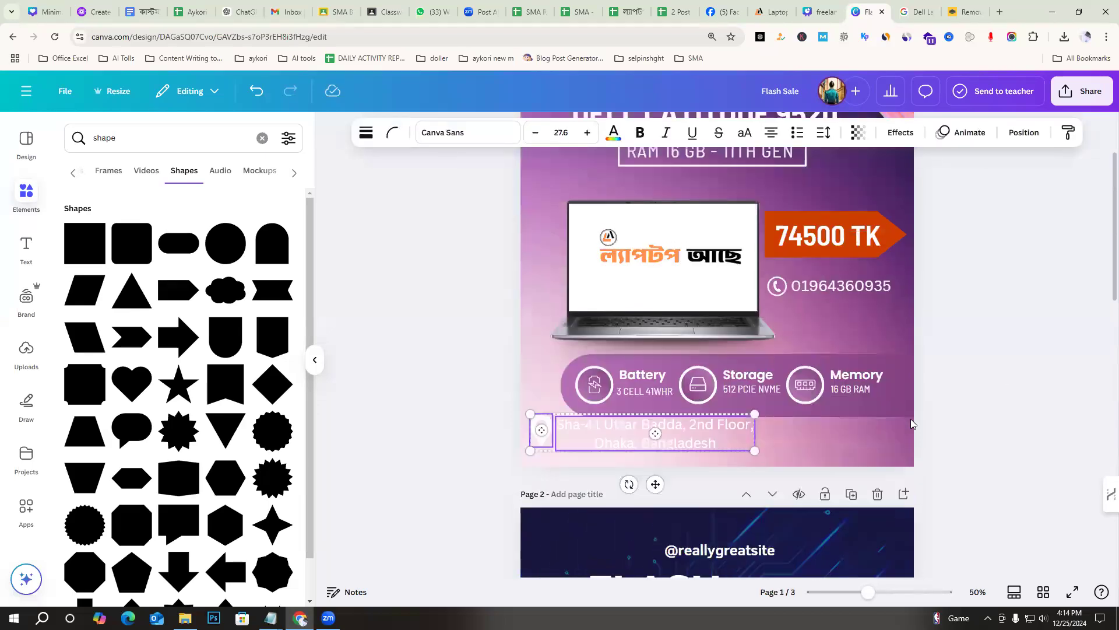
Place the pin and shop address just below the specifications bar on page 1 and shrink the address text to size 21.7
mouse_move(686, 432)
left_mouse_down()
mouse_move(835, 439)
mouse_move(693, 439)
left_mouse_up()
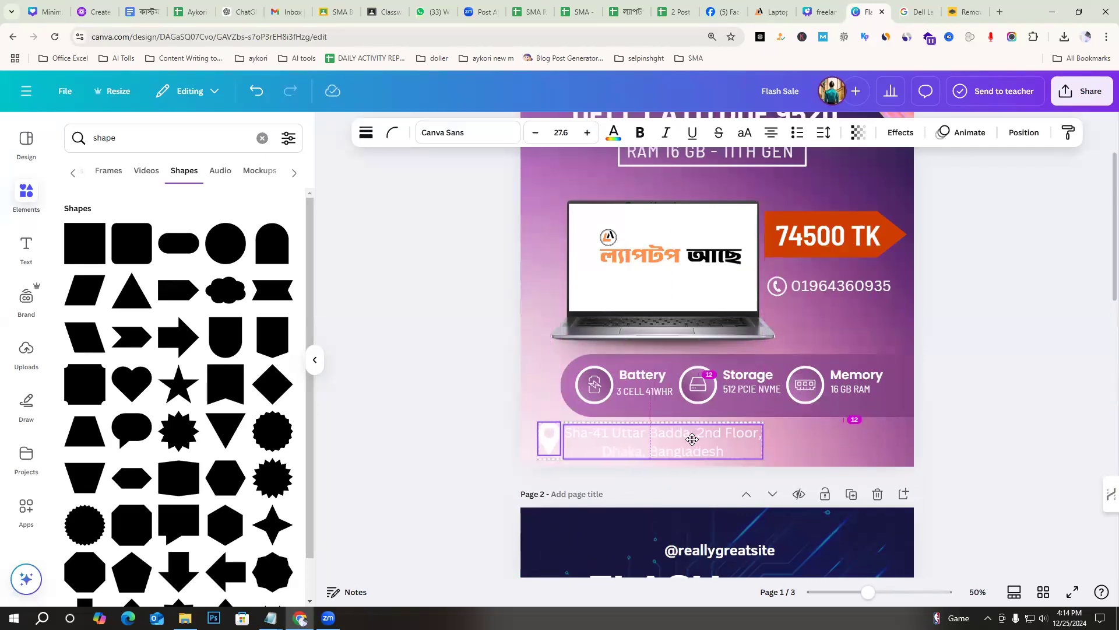
left_click_drag(763, 458, 768, 436)
left_click(768, 445)
left_click(726, 445)
left_click(504, 132)
left_click(504, 132)
left_click(504, 132)
left_click(982, 459)
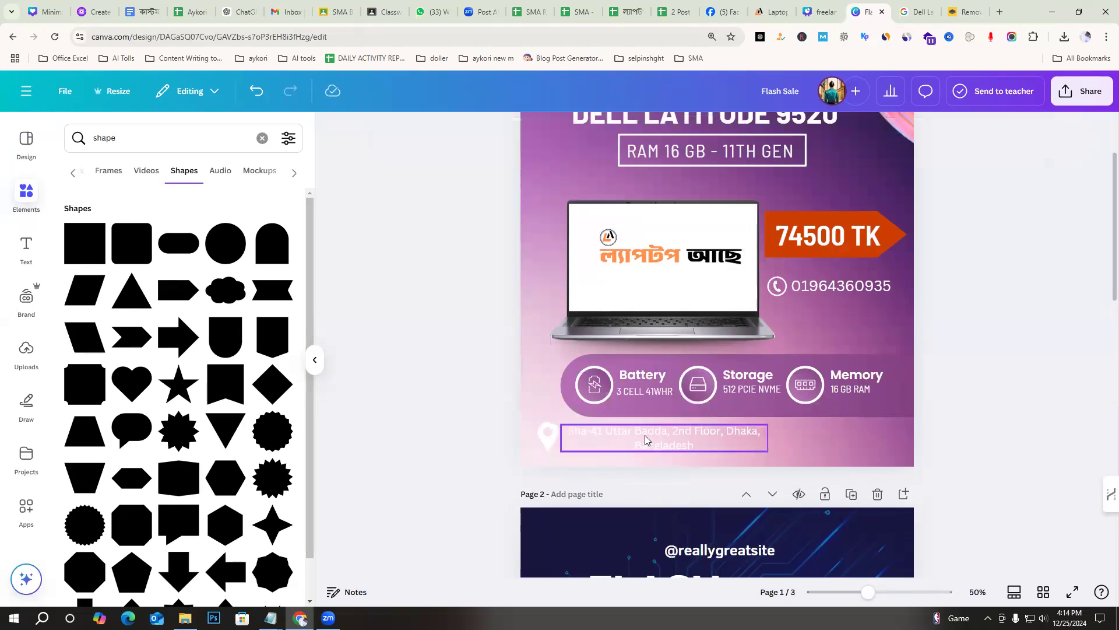
Recolour the location pin on page 1 with the orange-red document colour
left_click(645, 441)
left_click(548, 436)
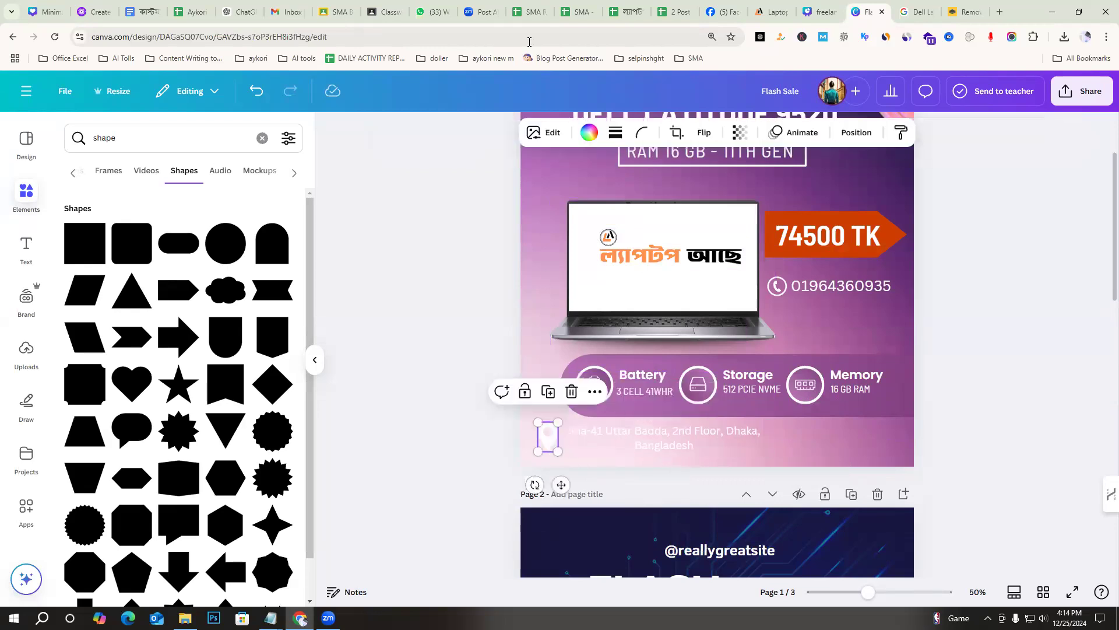
left_click(589, 133)
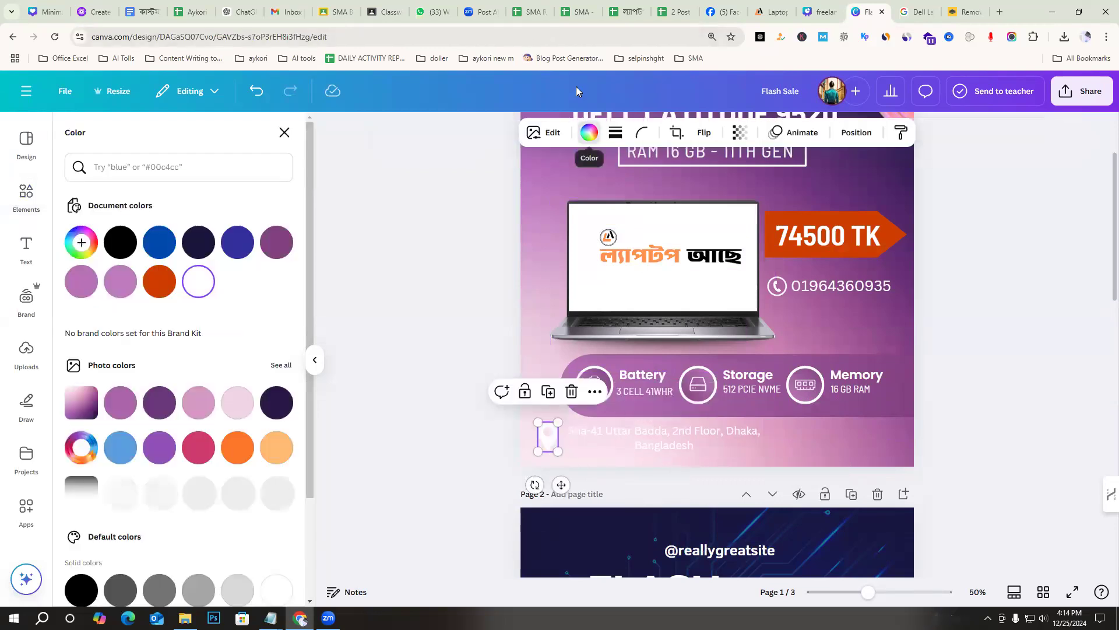
left_click(150, 287)
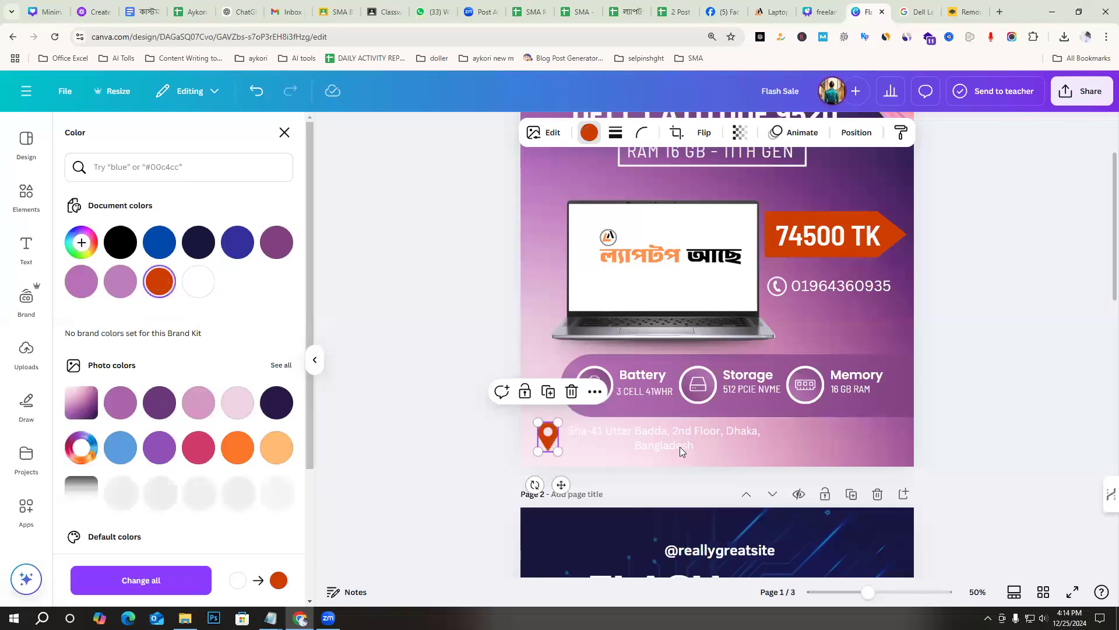
left_click(1026, 449)
Colour the shop address text on page 1 orange-red #cf3d00 and make it bold
left_click(683, 431)
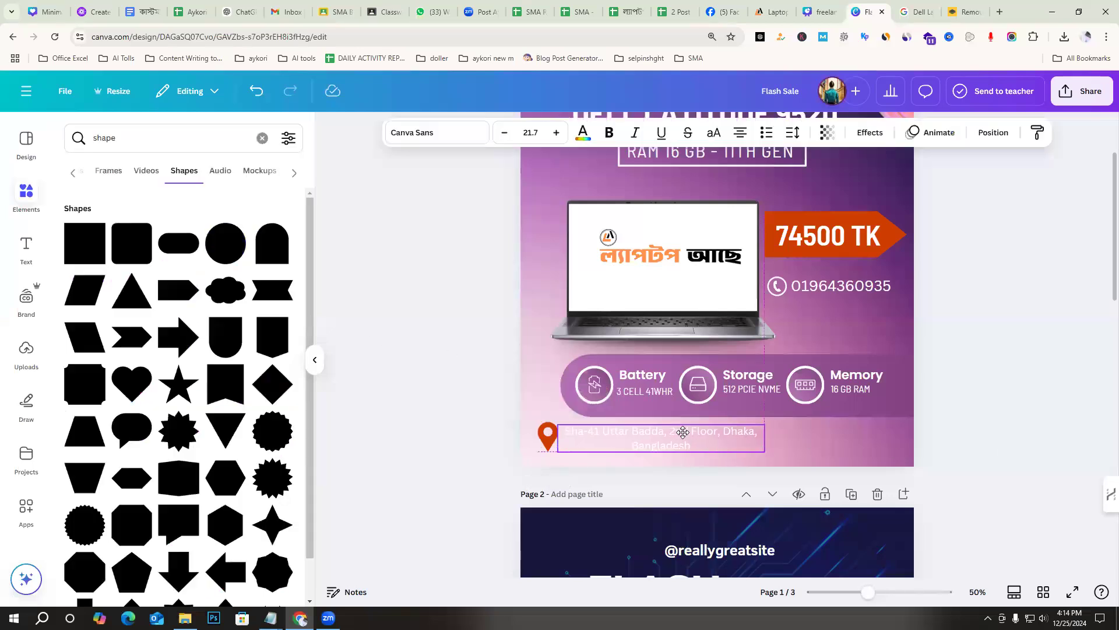
left_click_drag(686, 431, 688, 432)
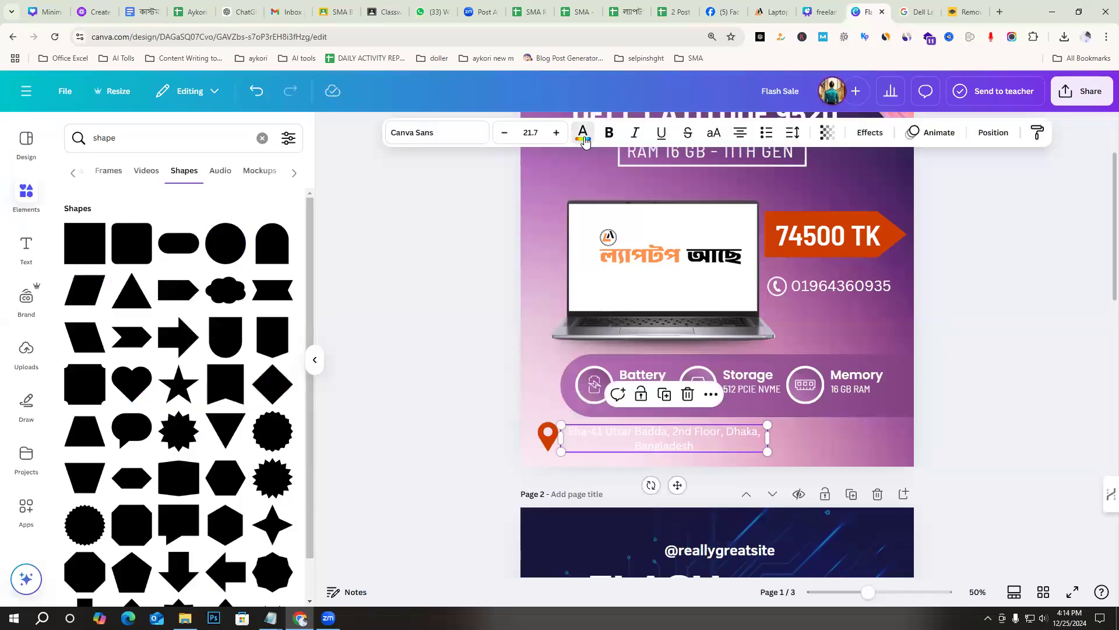
left_click(583, 134)
left_click(159, 282)
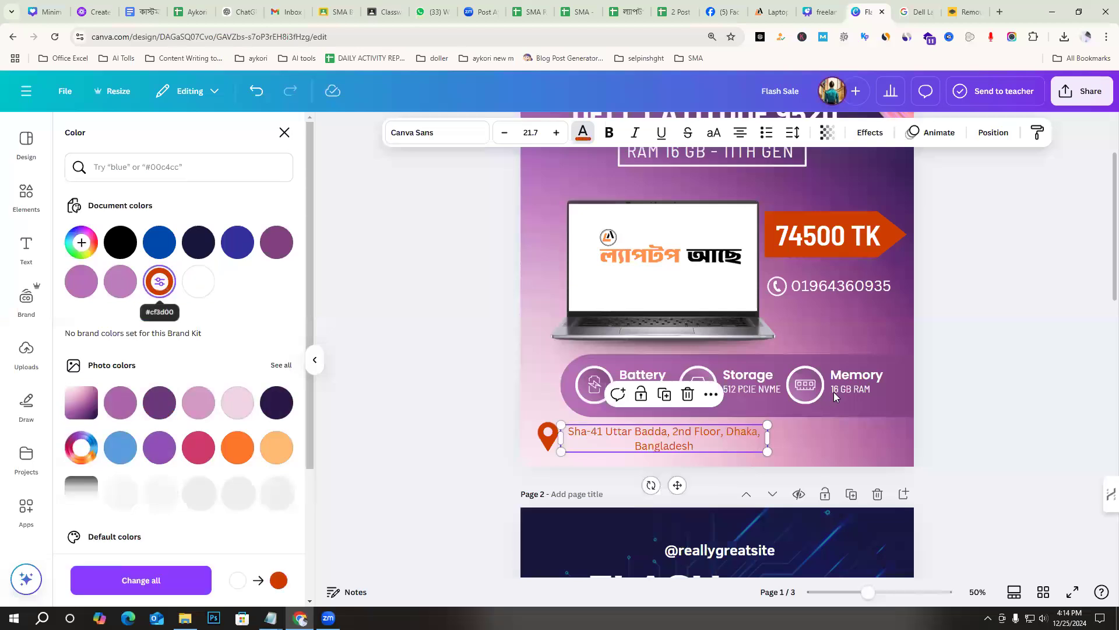
left_click(609, 138)
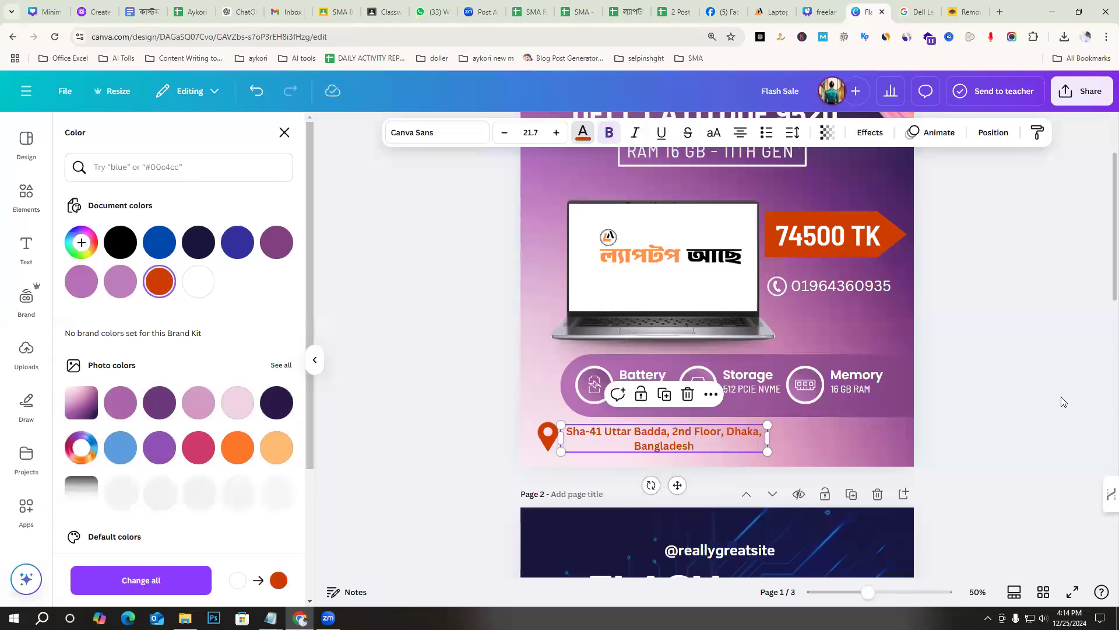
key("Escape")
key("Escape")
scroll(1049, 426, "up", 2)
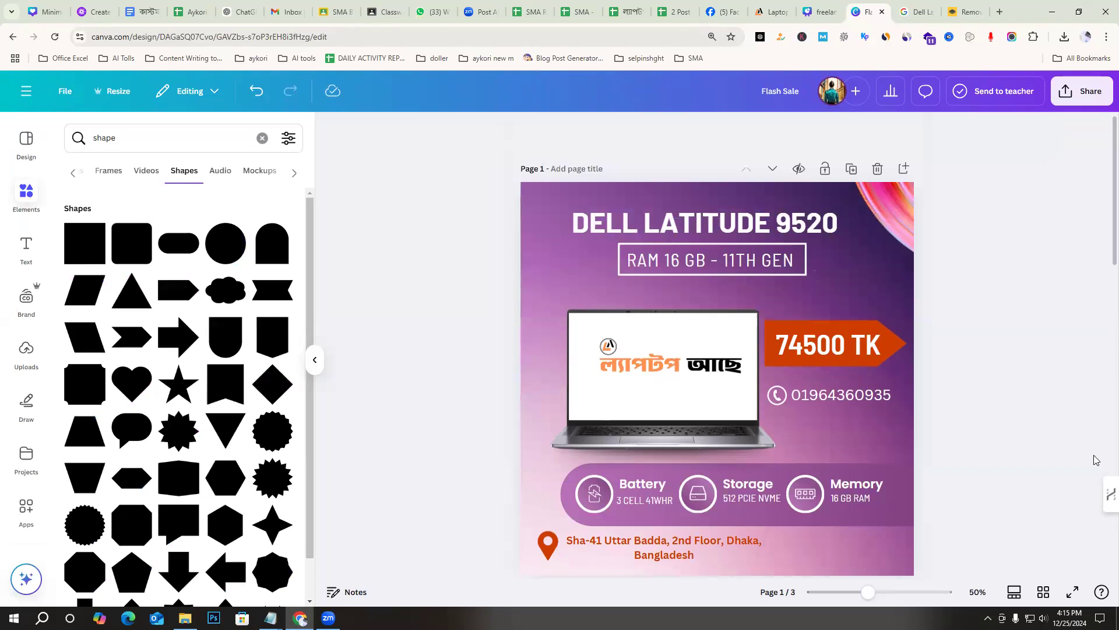
Change the shop address text to all uppercase and nudge it into line with the location pin
scroll(1094, 460, "down", 2)
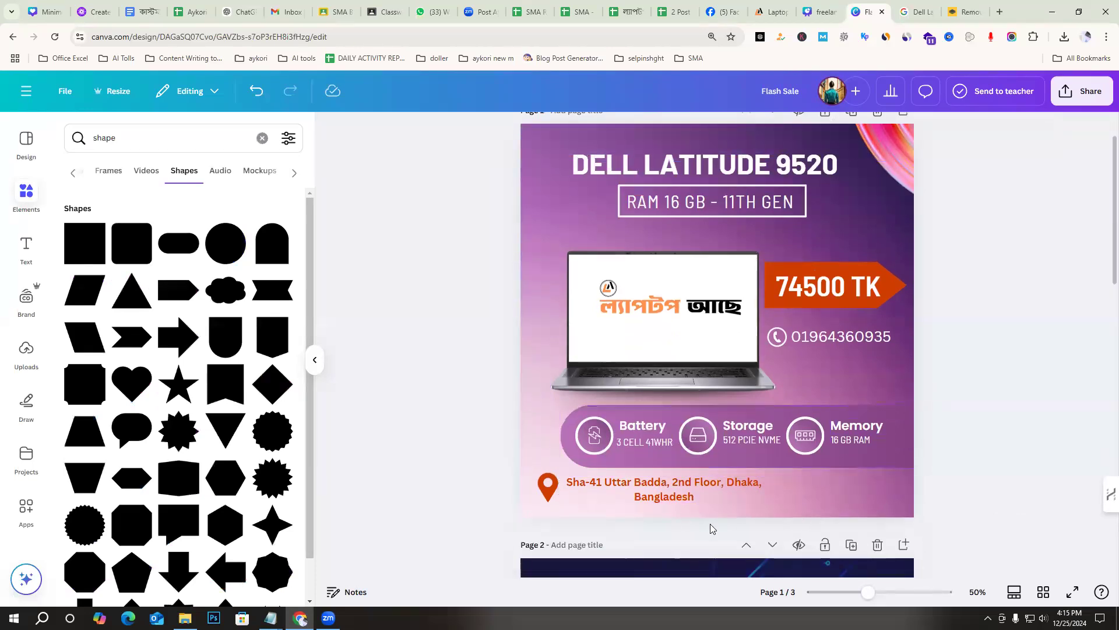
left_click(767, 493)
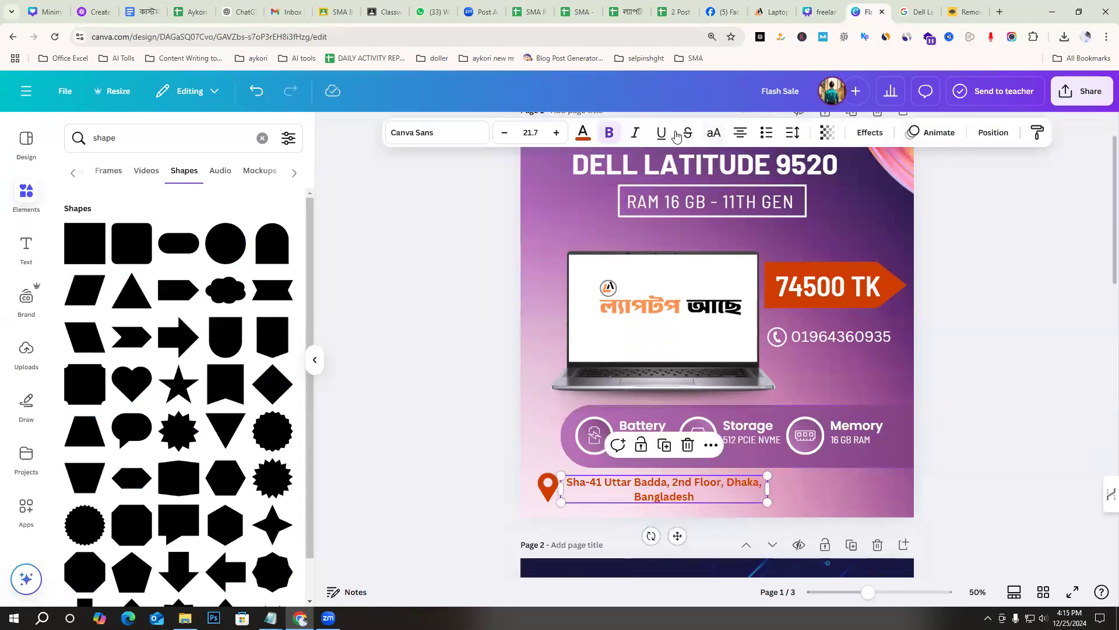
left_click(717, 136)
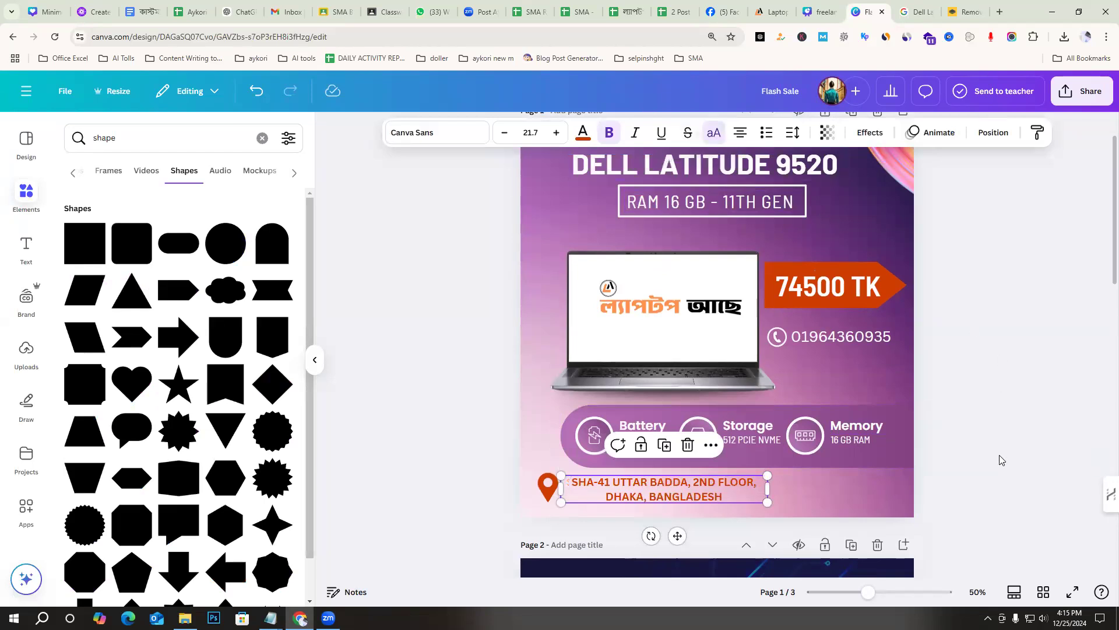
left_click_drag(677, 484, 683, 475)
left_click(835, 364)
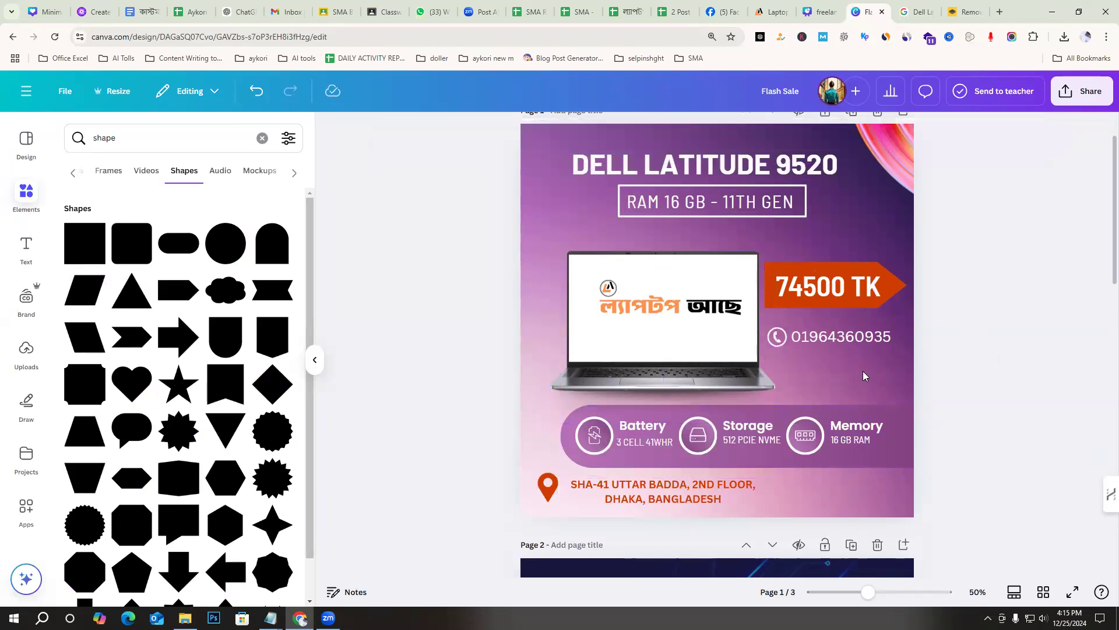
Duplicate the phone icon and number into the strip beside the address and delete the originals under the price banner
left_click(841, 336)
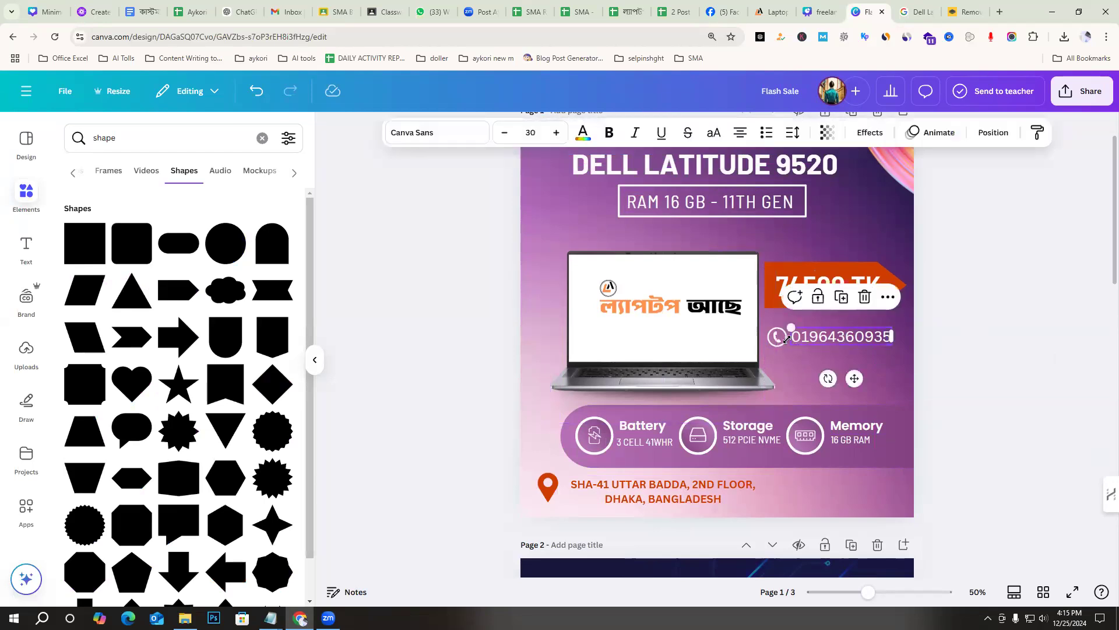
left_click(777, 339, "shift")
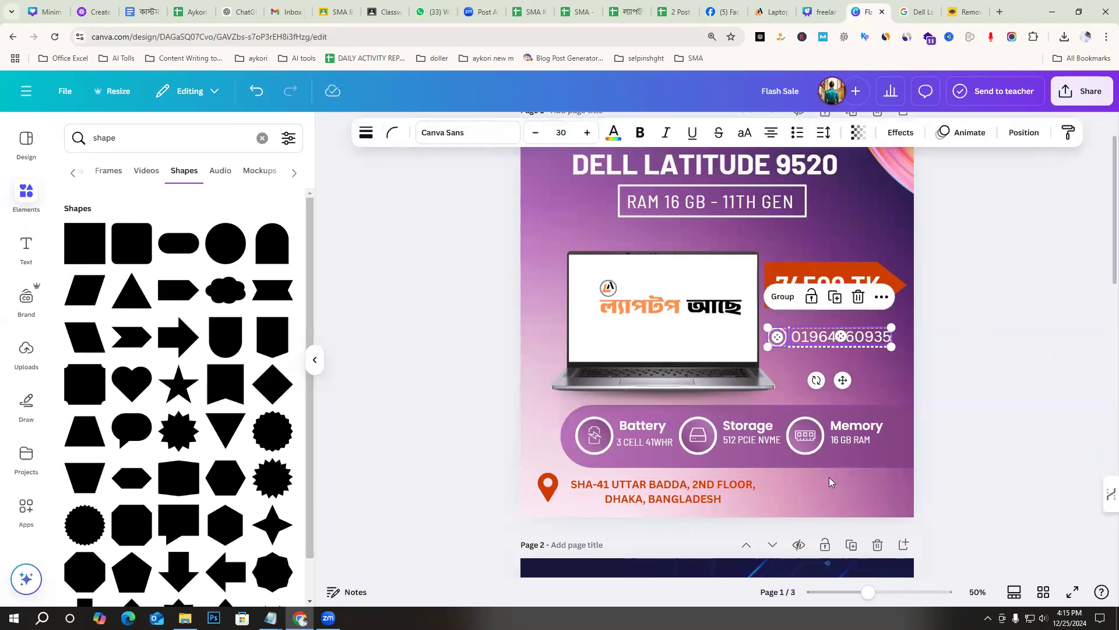
left_click_drag(822, 342, 829, 482)
left_click(993, 418)
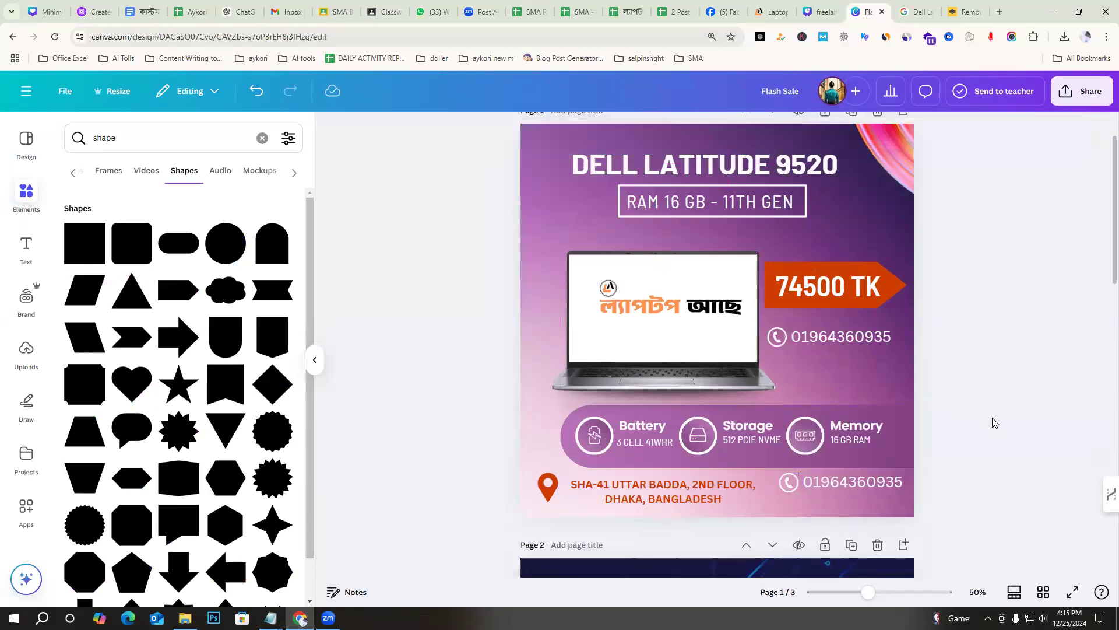
left_click(842, 336)
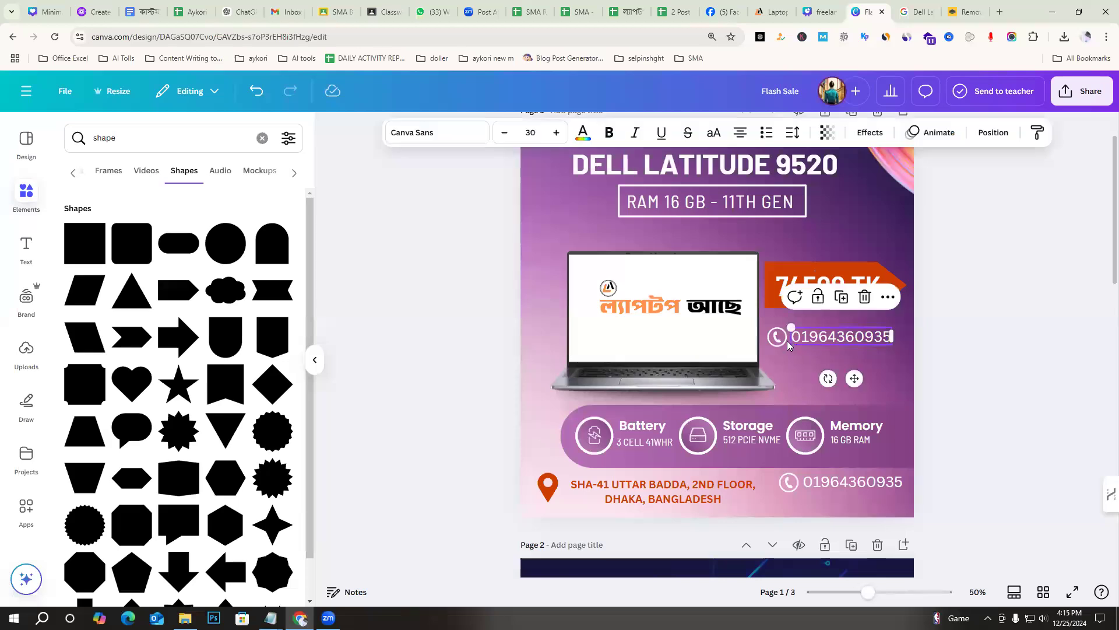
key("Delete")
left_click(1019, 492)
Copy the globe icon and laptopache.com text from page 3 and place them below the phone number on page 1
scroll(1019, 492, "down", 15)
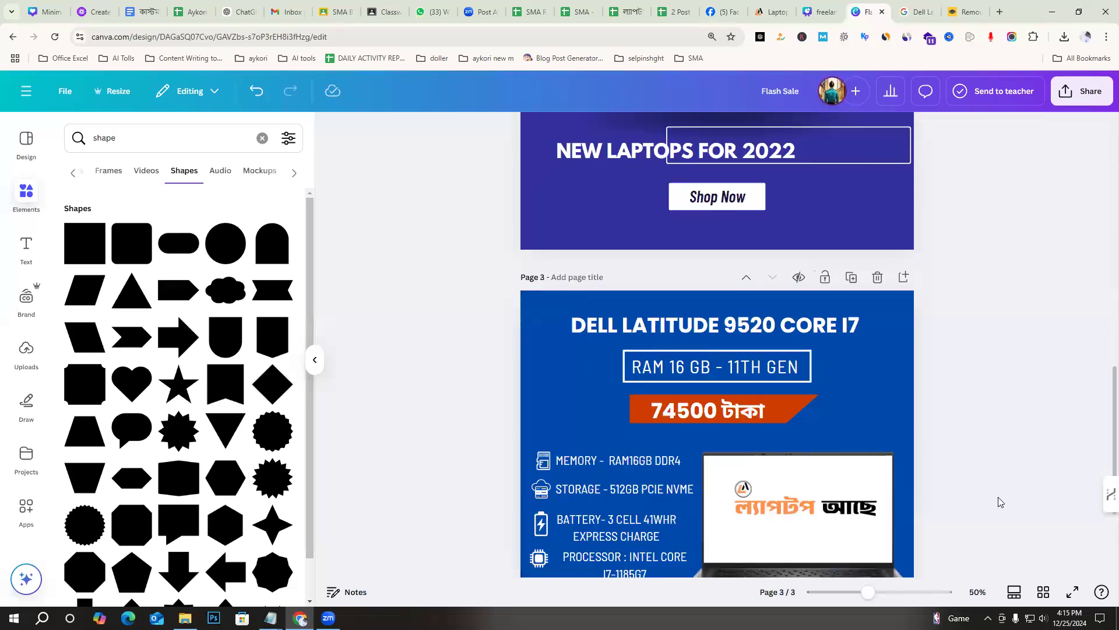
left_click(812, 494)
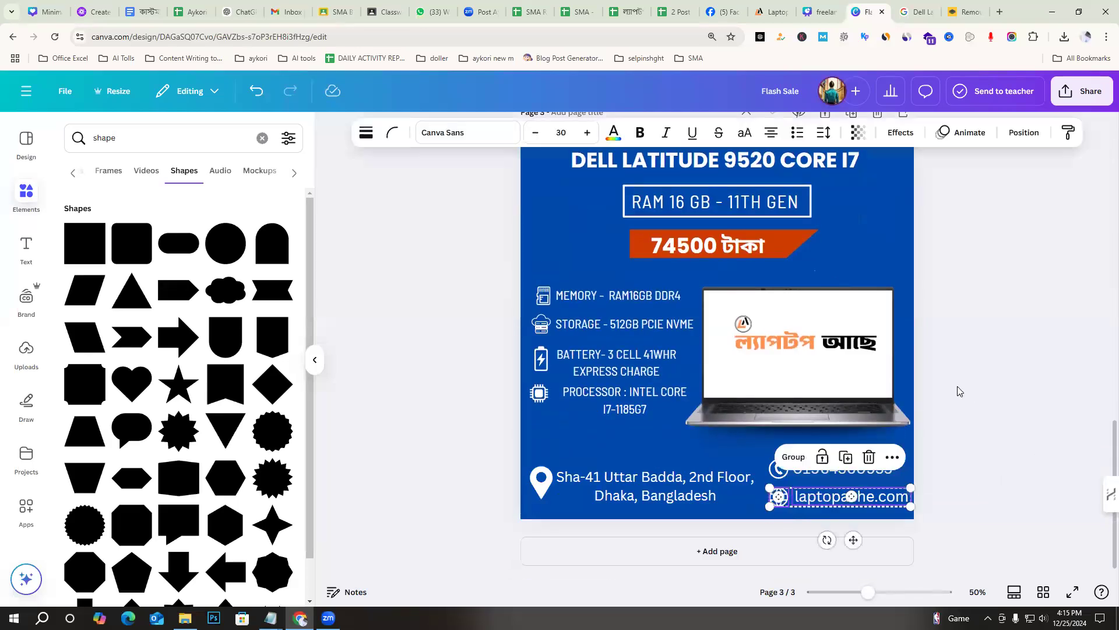
scroll(960, 388, "up", 6)
scroll(961, 384, "up", 8)
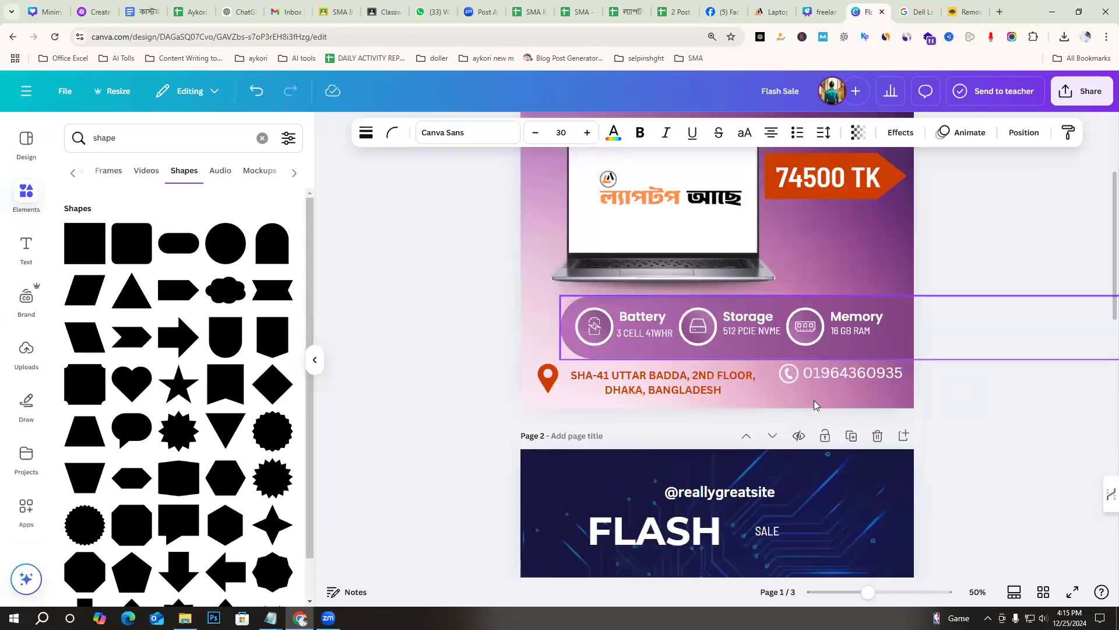
left_click(806, 393)
key("ctrl+v")
left_click_drag(824, 403, 825, 396)
Align the phone icon and number with the globe icon and website text in two tidy rows beside the address
left_click_drag(895, 383, 894, 383)
left_click(784, 376)
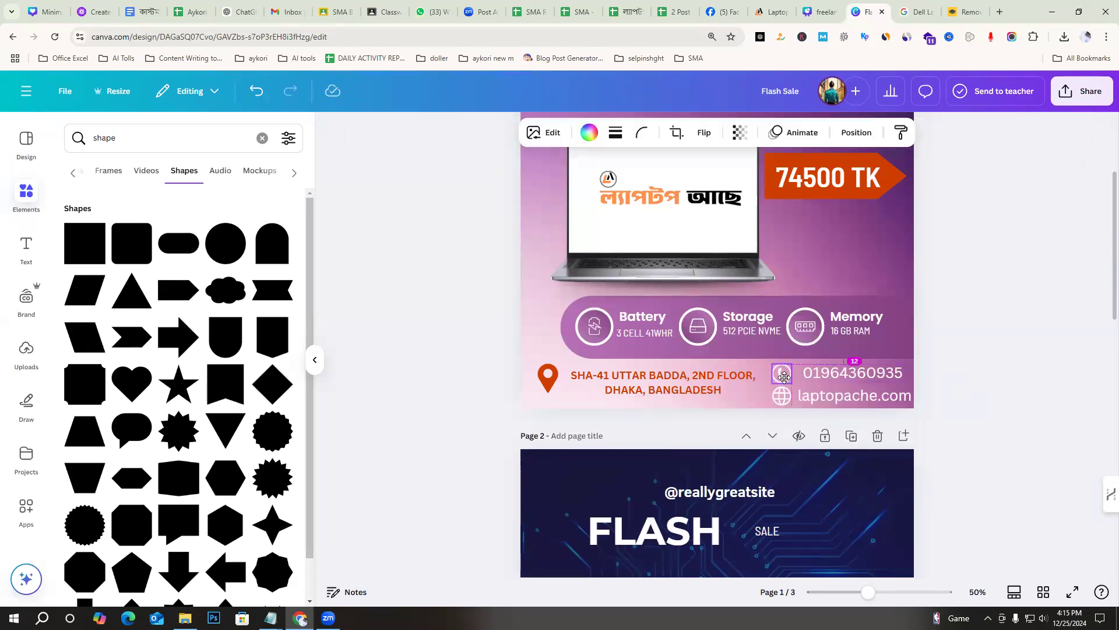
left_click(823, 378)
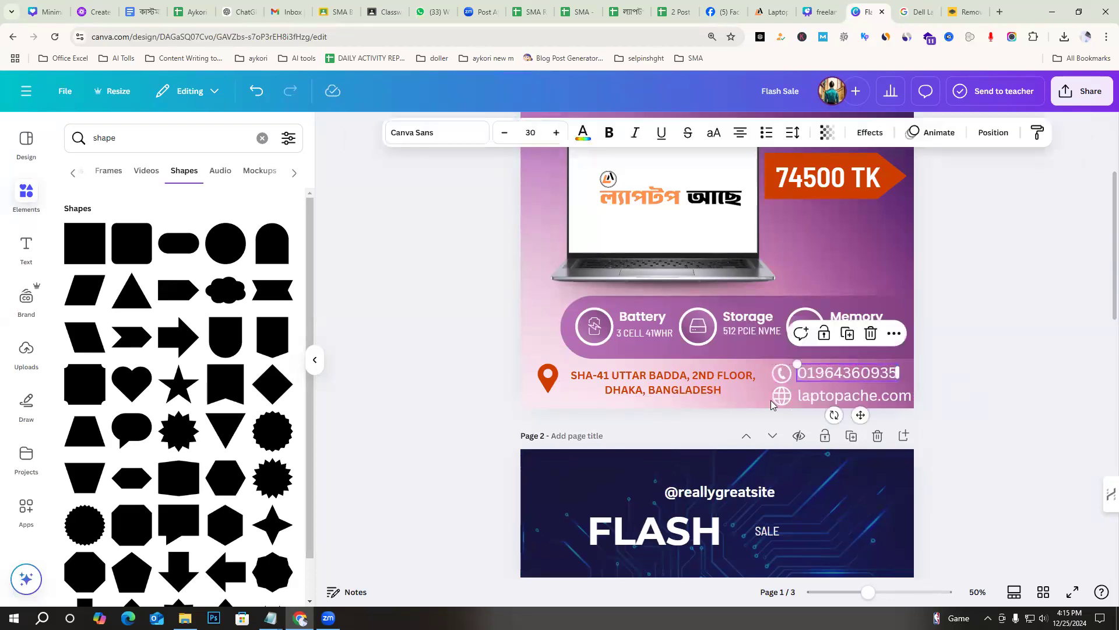
left_click_drag(781, 400, 779, 398)
left_click(819, 400)
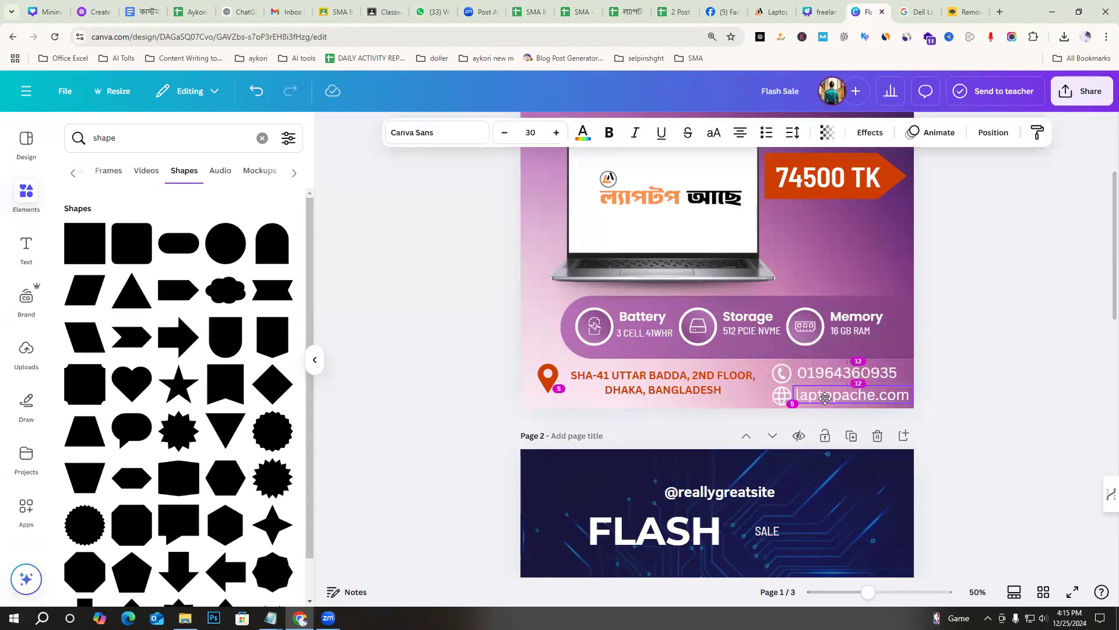
left_click_drag(826, 397, 828, 397)
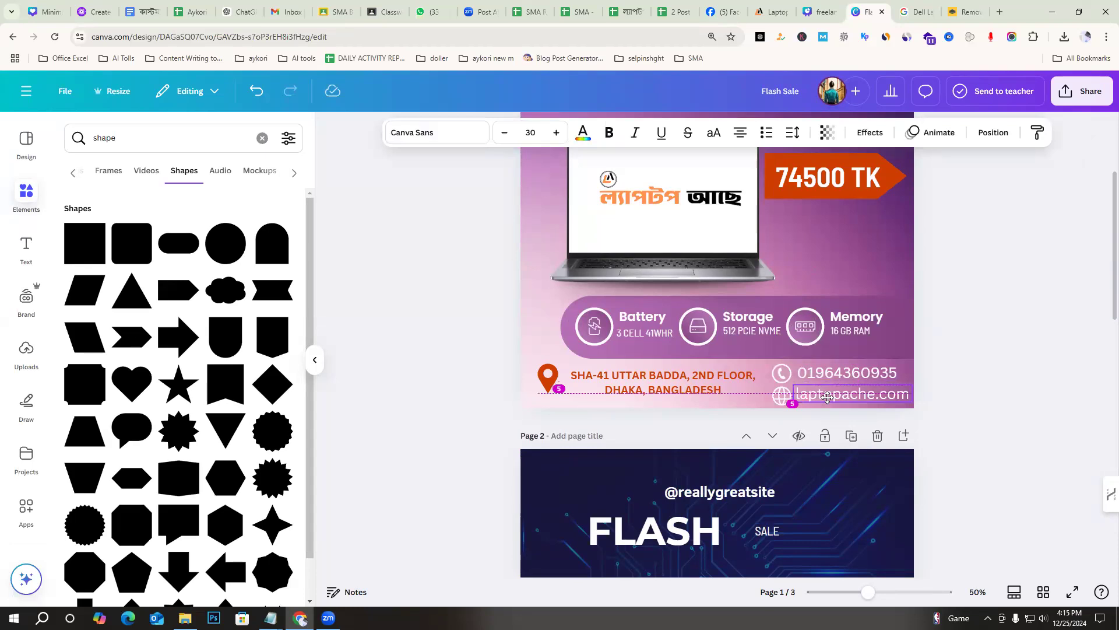
left_click(970, 366)
Move the 74500 TK price banner down to the lower half of the laptop screen's height
scroll(868, 396, "up", 3)
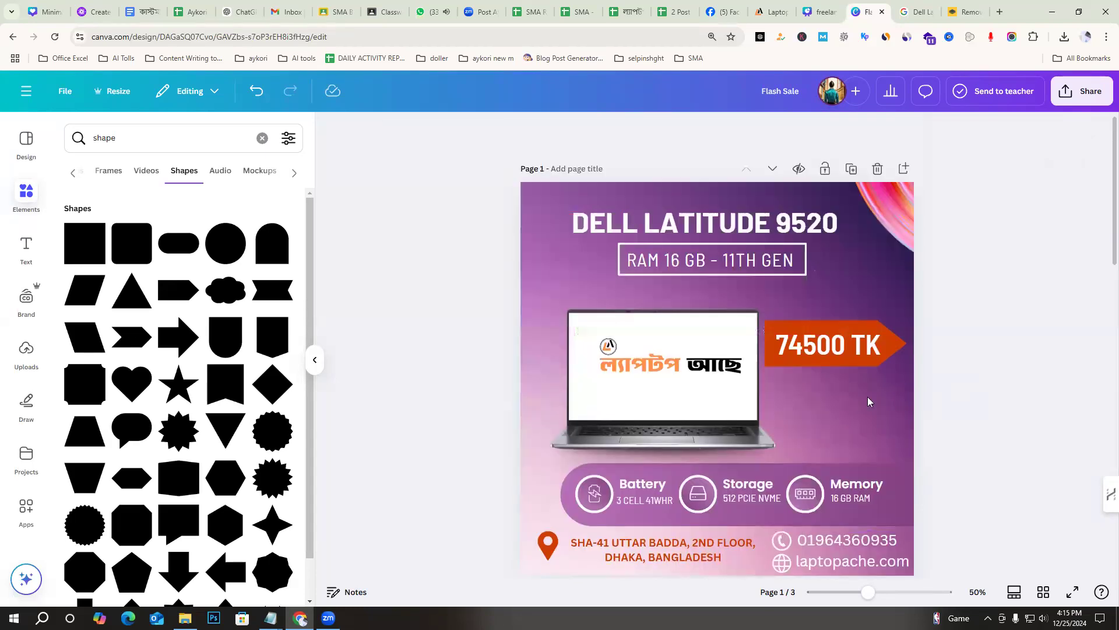
scroll(894, 385, "down", 1)
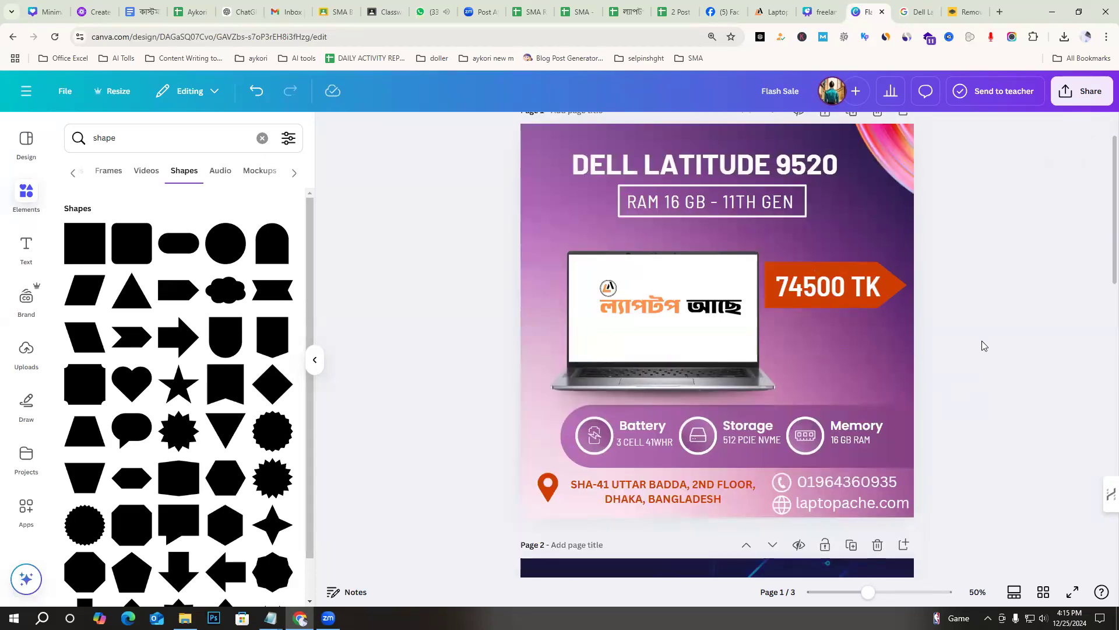
left_click_drag(818, 286, 819, 323)
left_click(1025, 291)
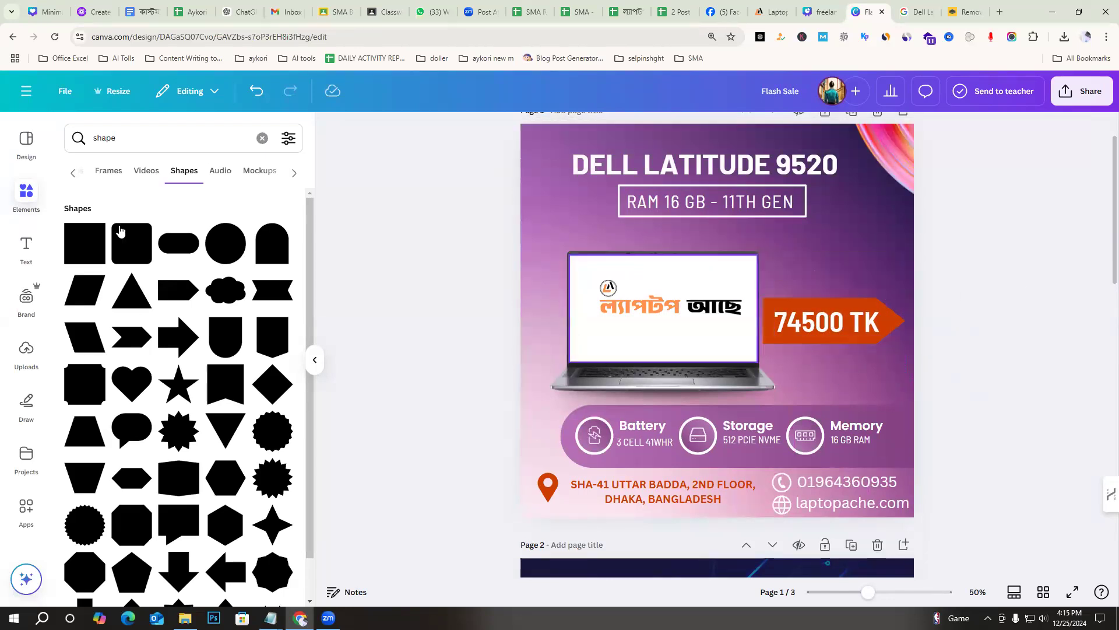
Browse the laptop sale post templates for another flyer design
left_click(27, 146)
scroll(232, 512, "down", 10)
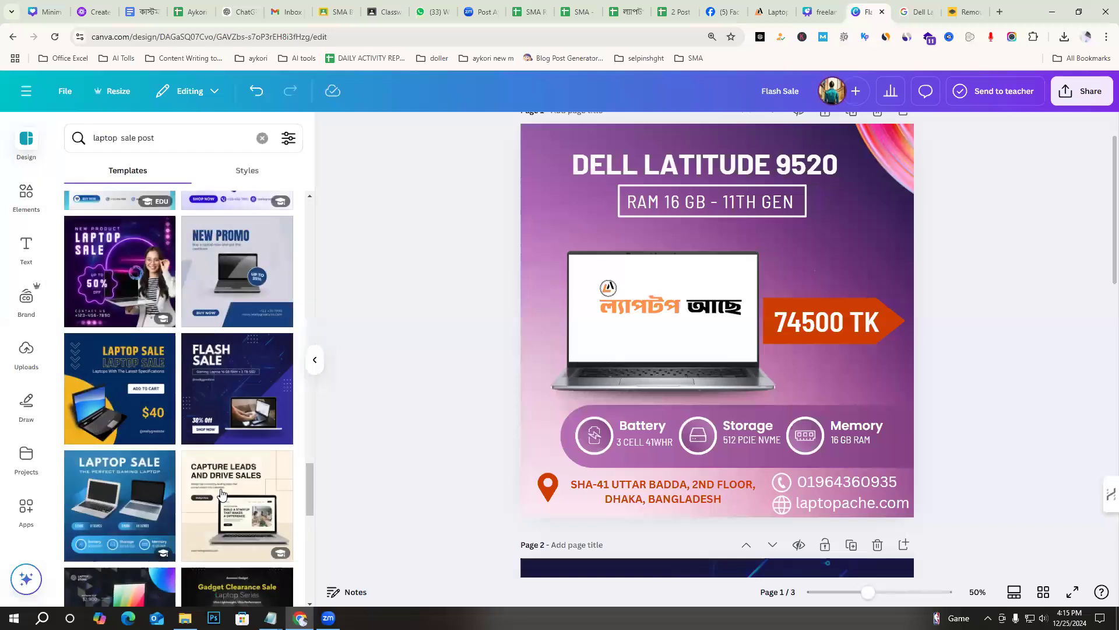
scroll(997, 431, "down", 10)
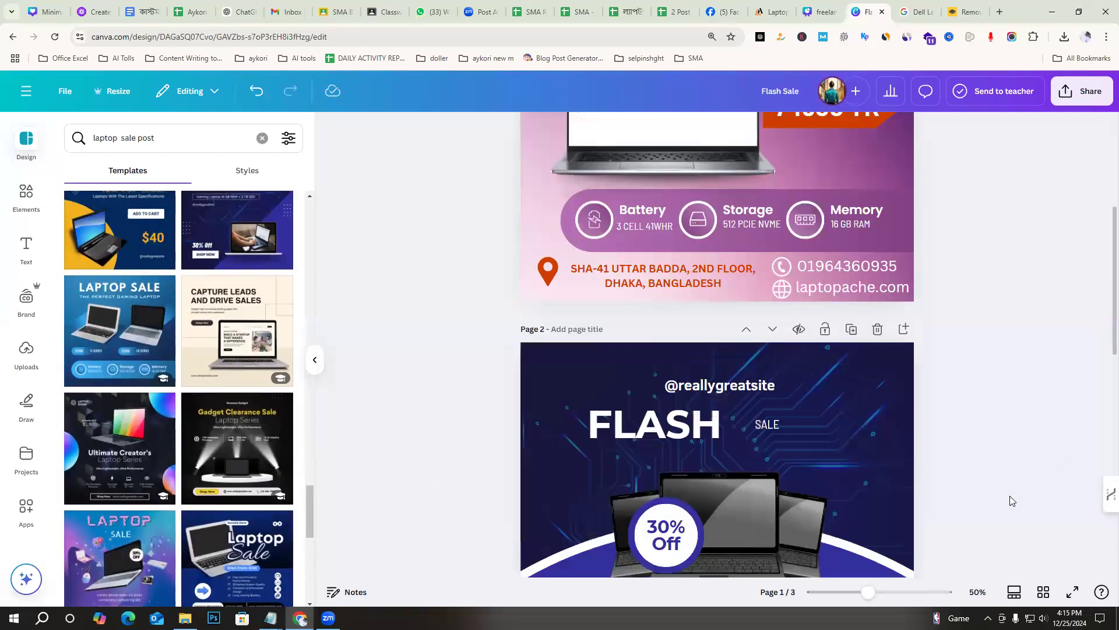
Delete page 2 with the unused dark blue FLASH SALE template
scroll(995, 528, "up", 8)
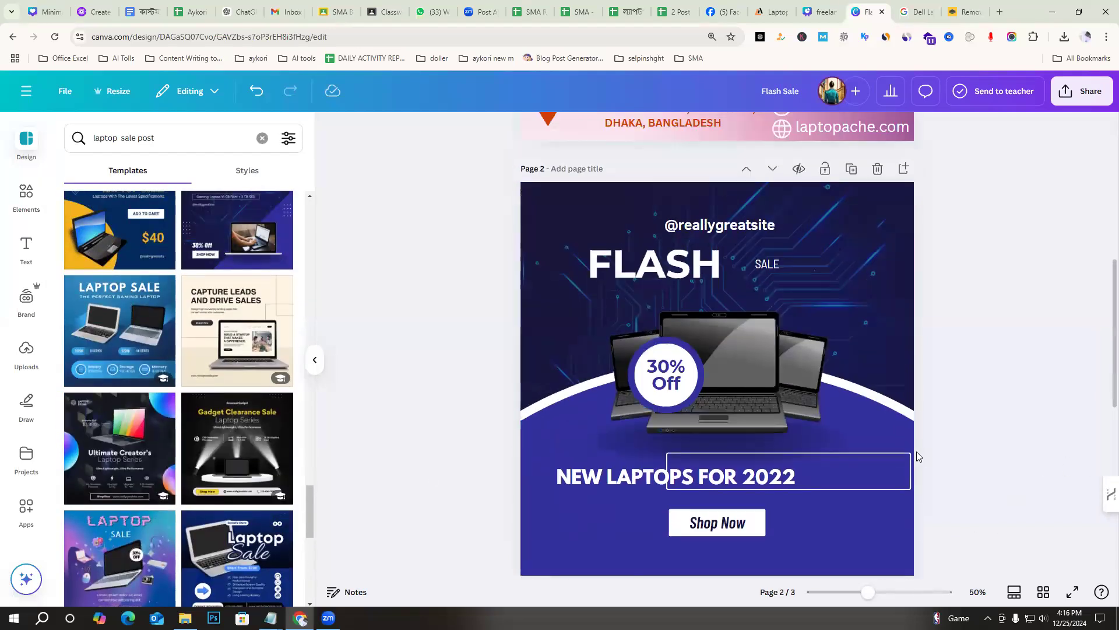
scroll(875, 259, "down", 2)
left_click(878, 254)
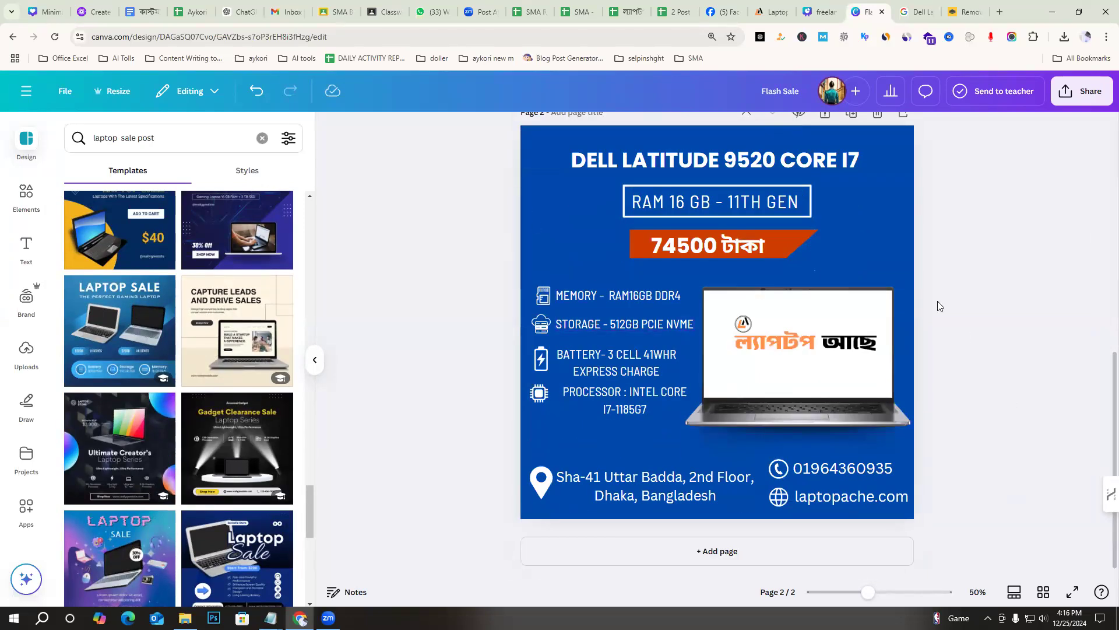
Review the purple Dell Latitude 9520 flyer on page 1 and browse more laptop sale post templates
scroll(973, 333, "up", 7)
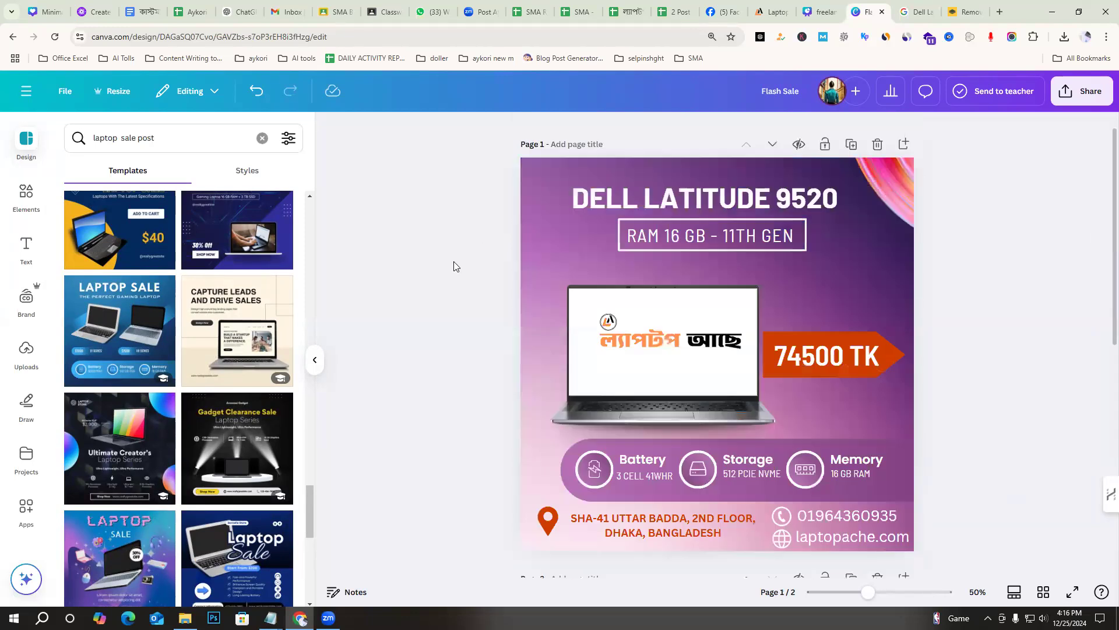
left_click_drag(807, 501, 941, 527)
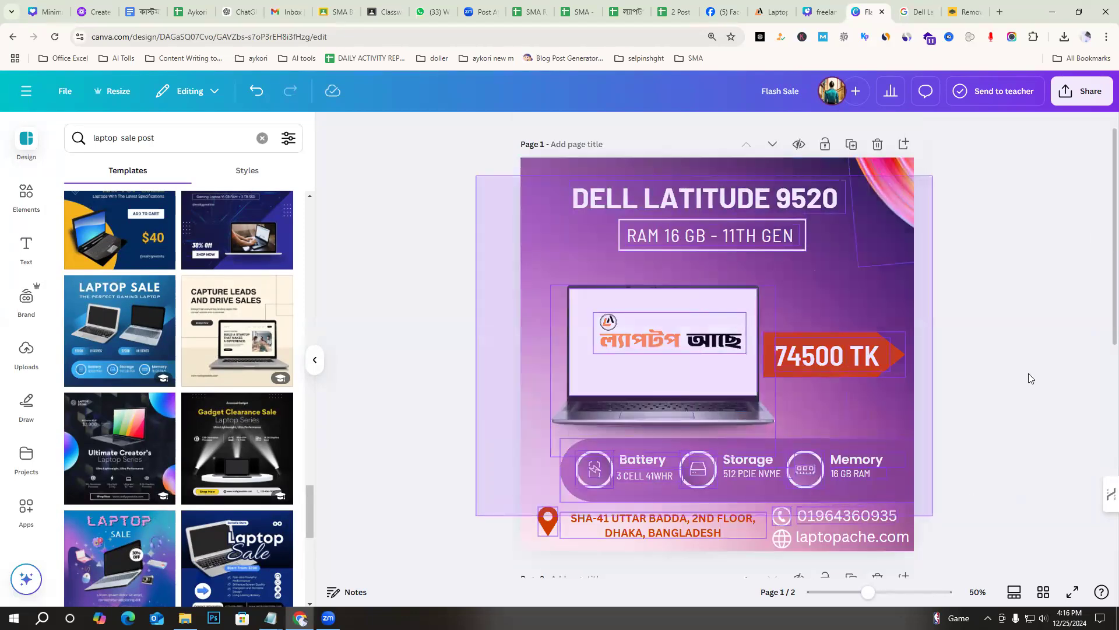
left_click(1007, 344)
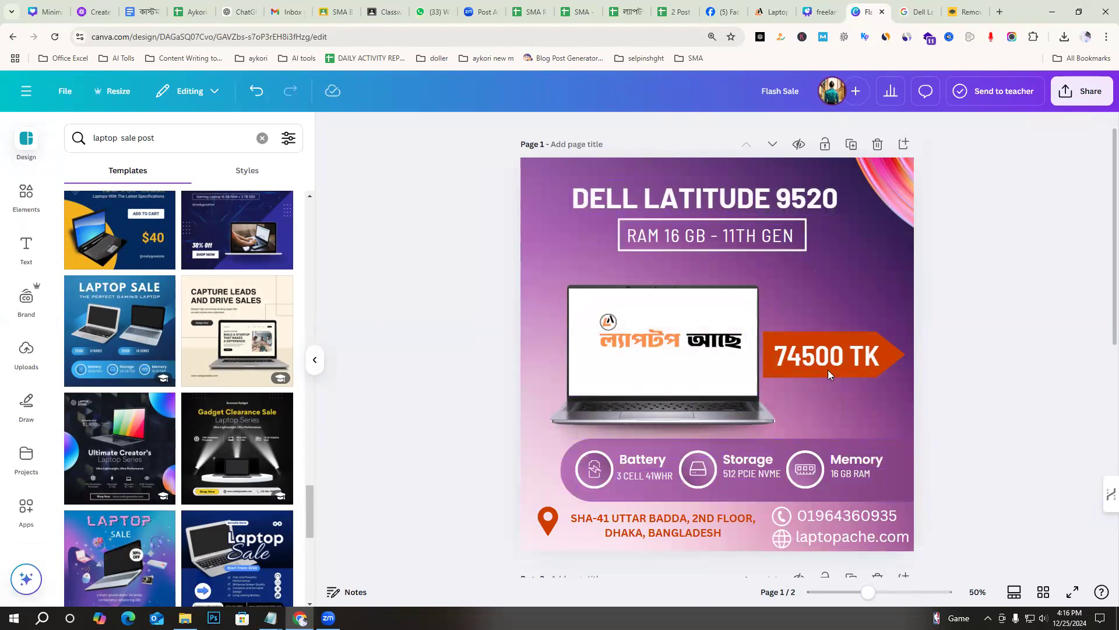
scroll(236, 503, "down", 5)
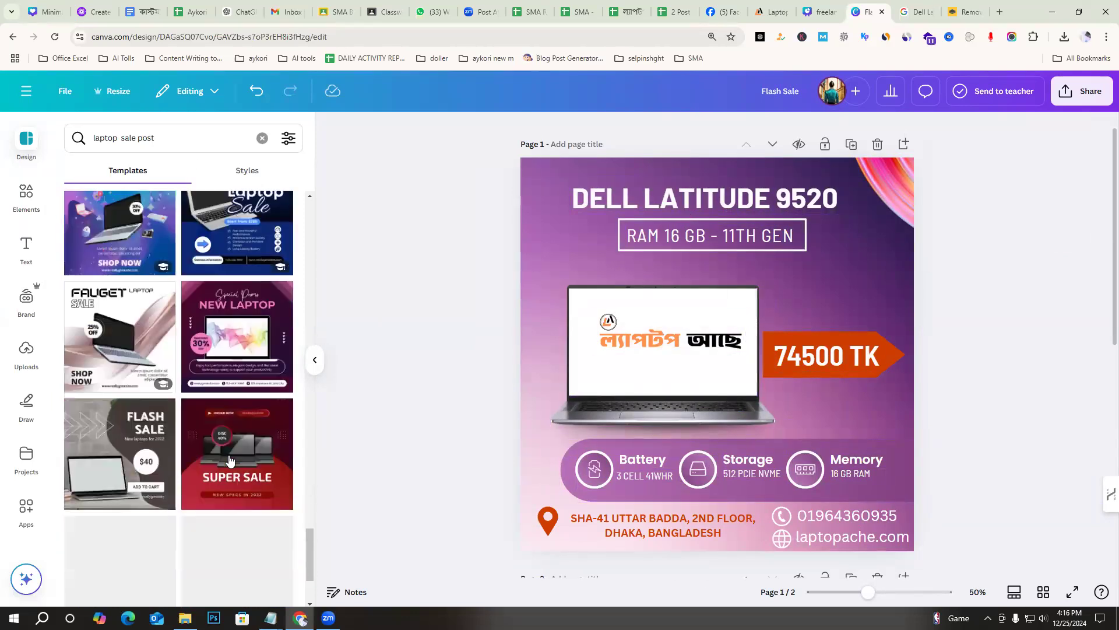
scroll(236, 502, "down", 3)
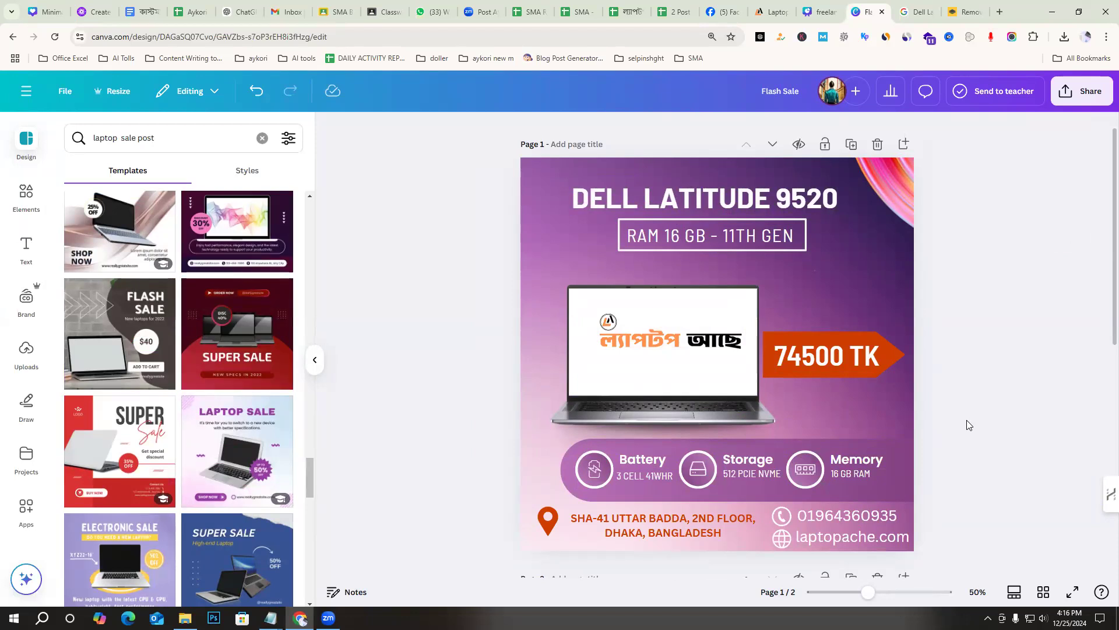
Look through the assigned task list in the freelance presentation, then return to the Flash Sale design
left_click(827, 8)
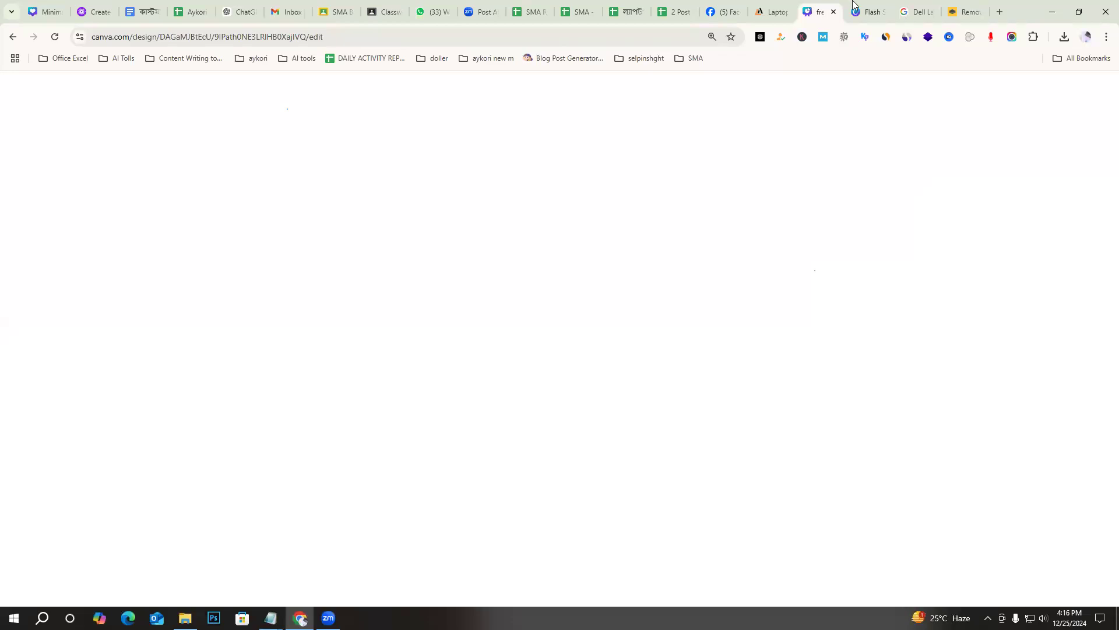
scroll(1007, 338, "down", 5)
scroll(997, 305, "up", 20)
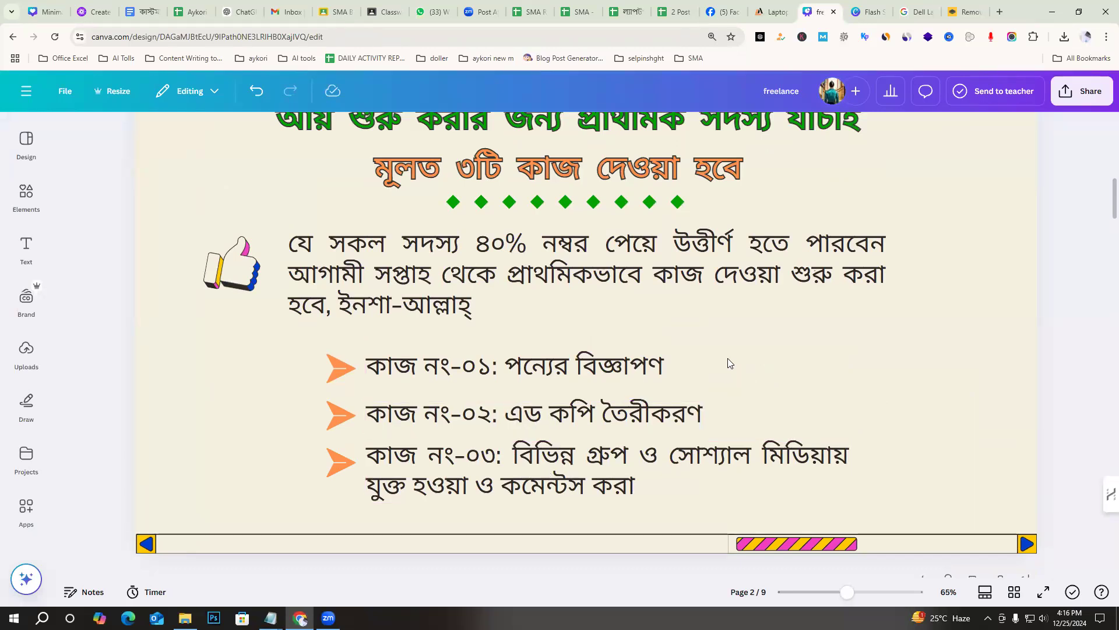
left_click(870, 11)
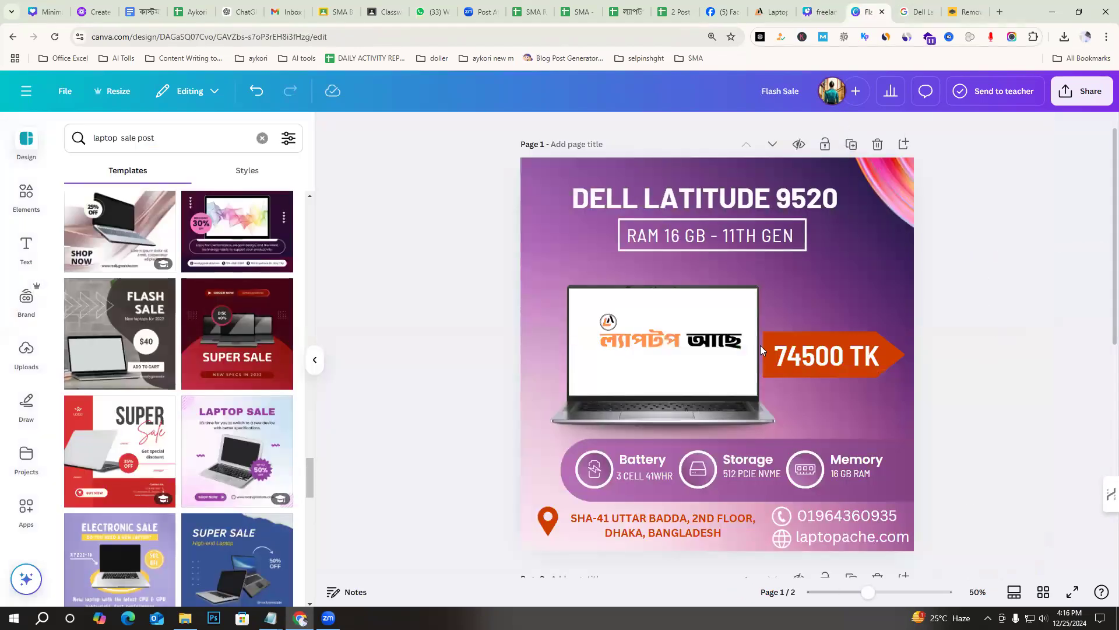
Bring up the laptop details note and open a new blank Notepad window over the design
mouse_move(270, 618)
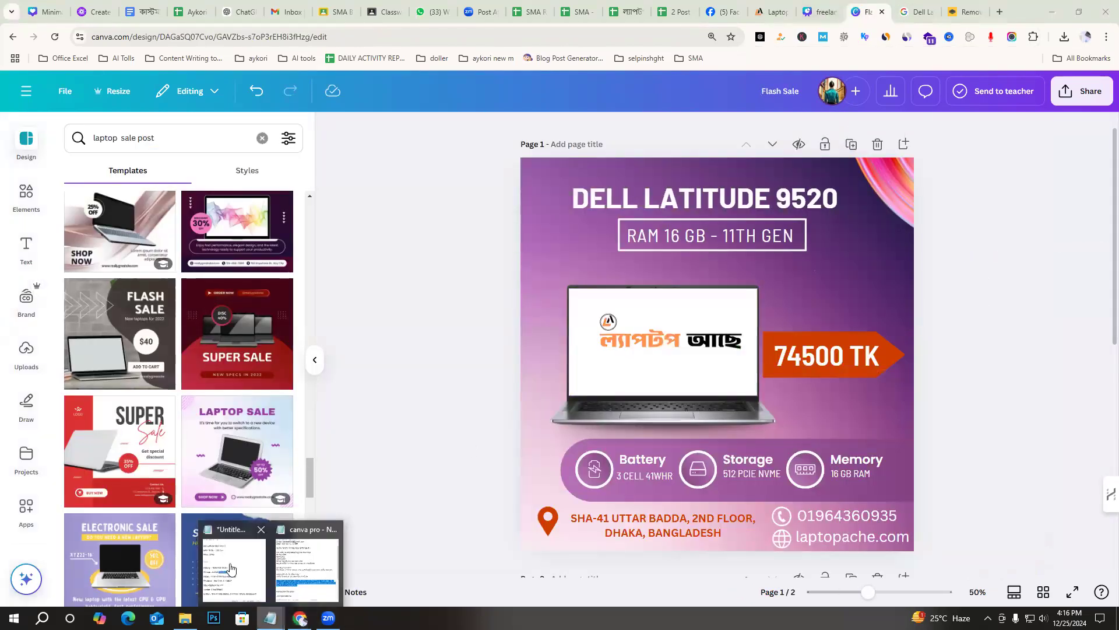
left_click(232, 568)
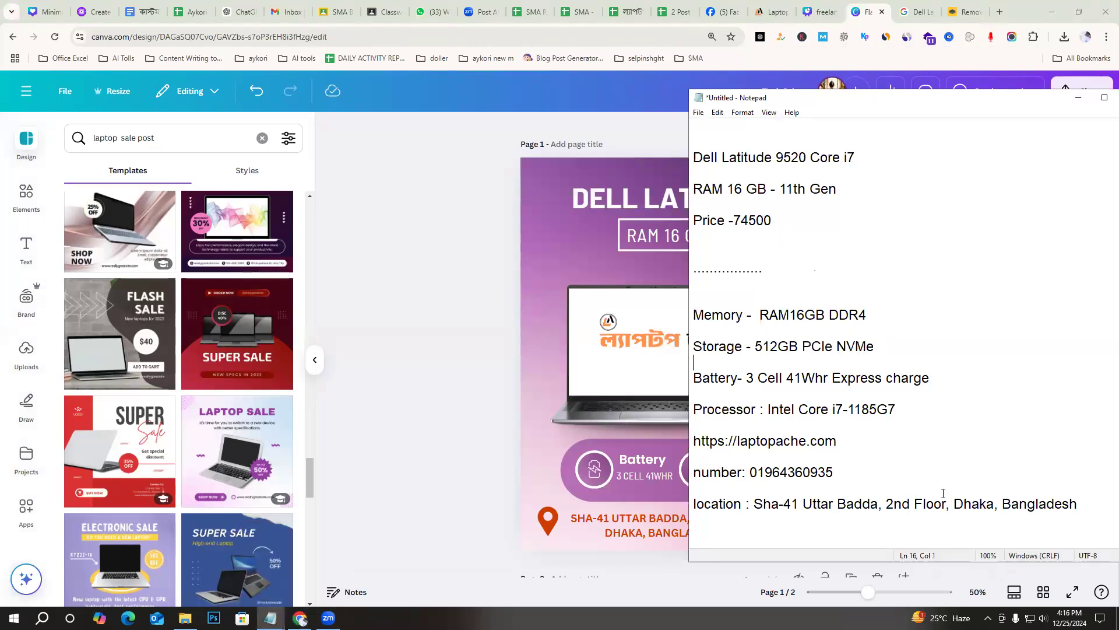
key("super+r")
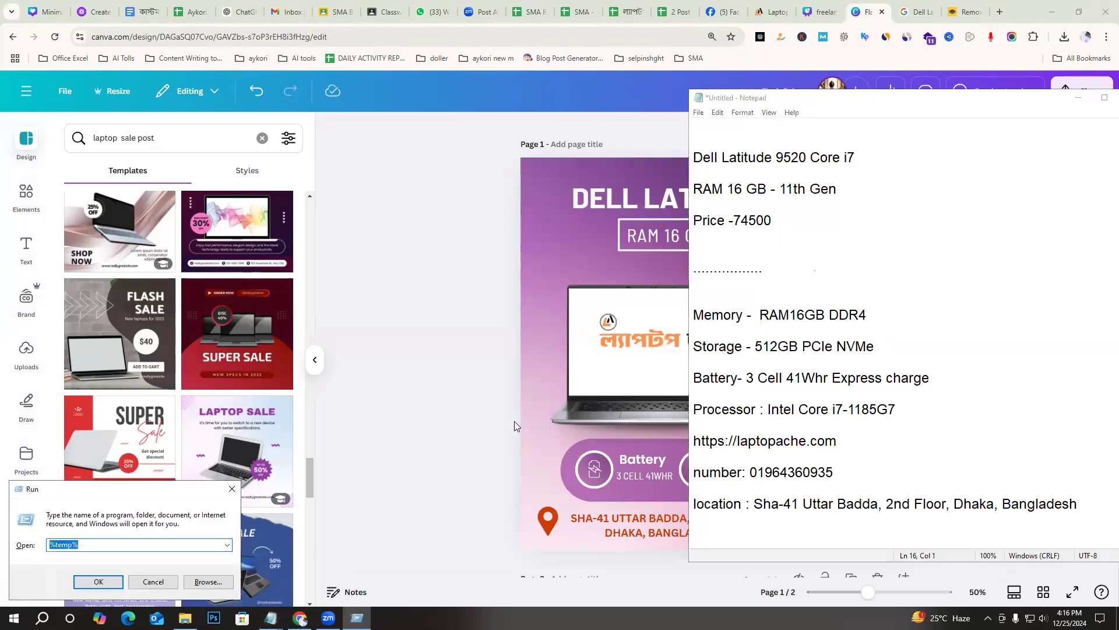
key("Return")
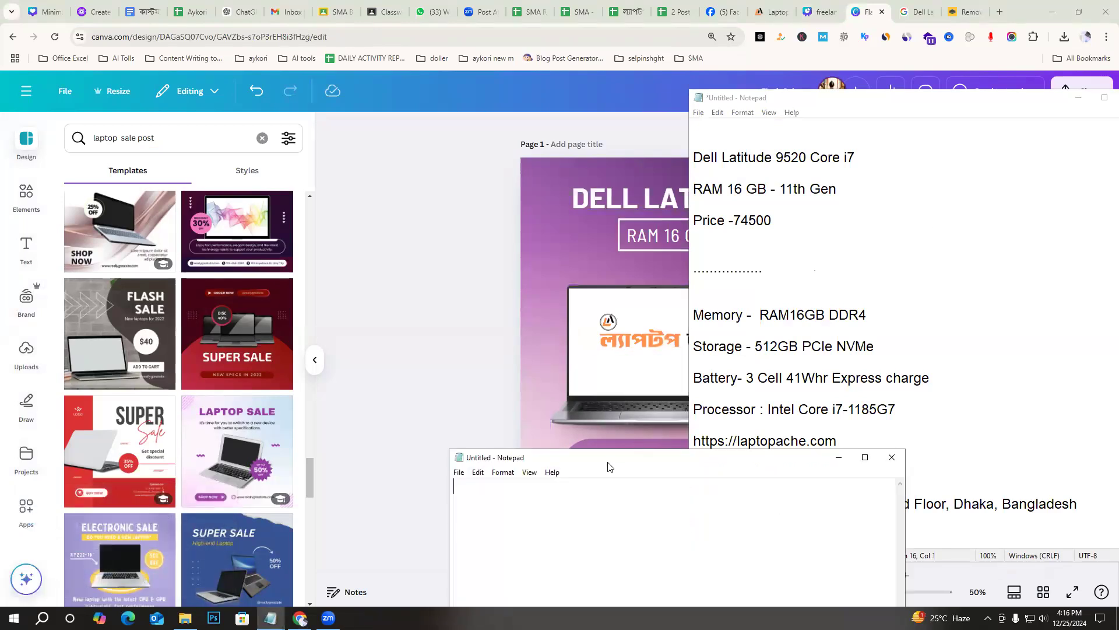
left_click_drag(608, 466, 517, 133)
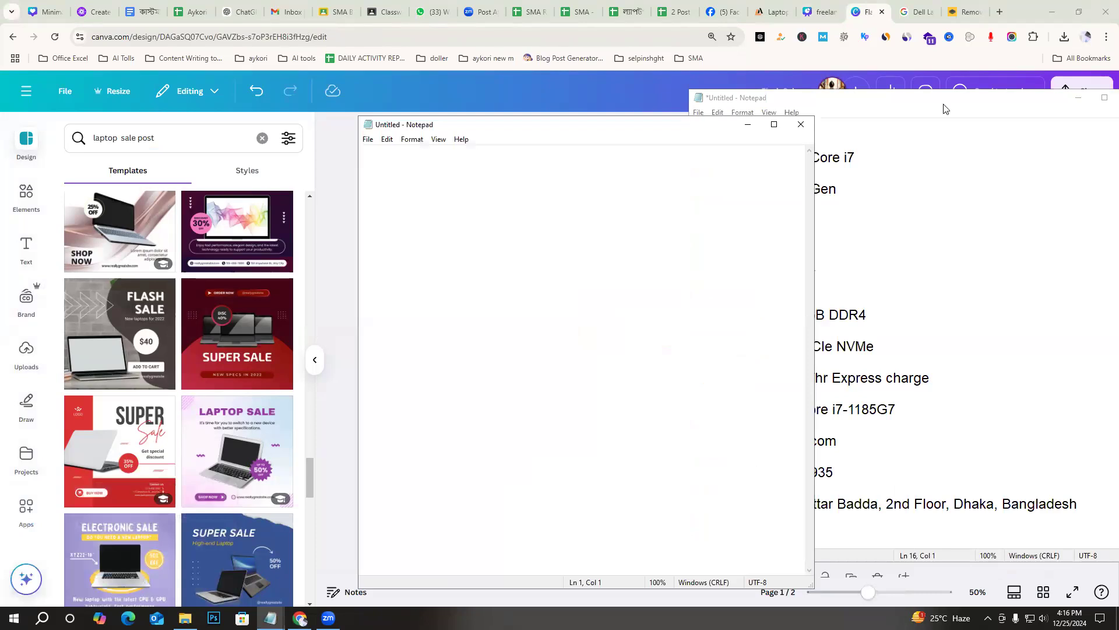
Copy the full Dell Latitude 9520 product title from the Laptop Ache product page into the blank note
left_click(723, 12)
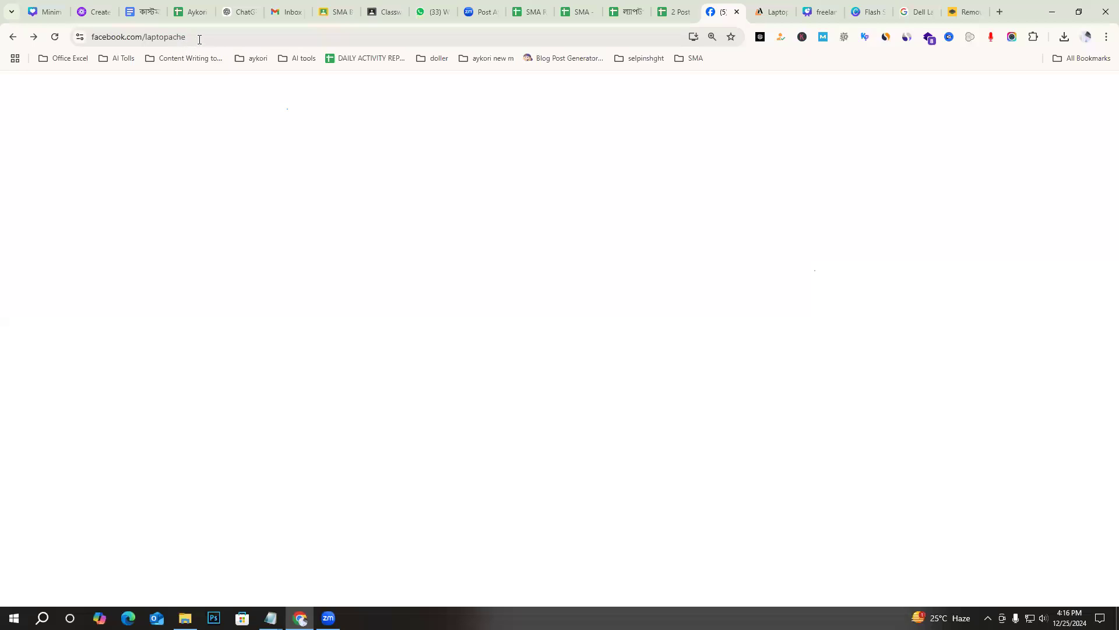
left_click(771, 8)
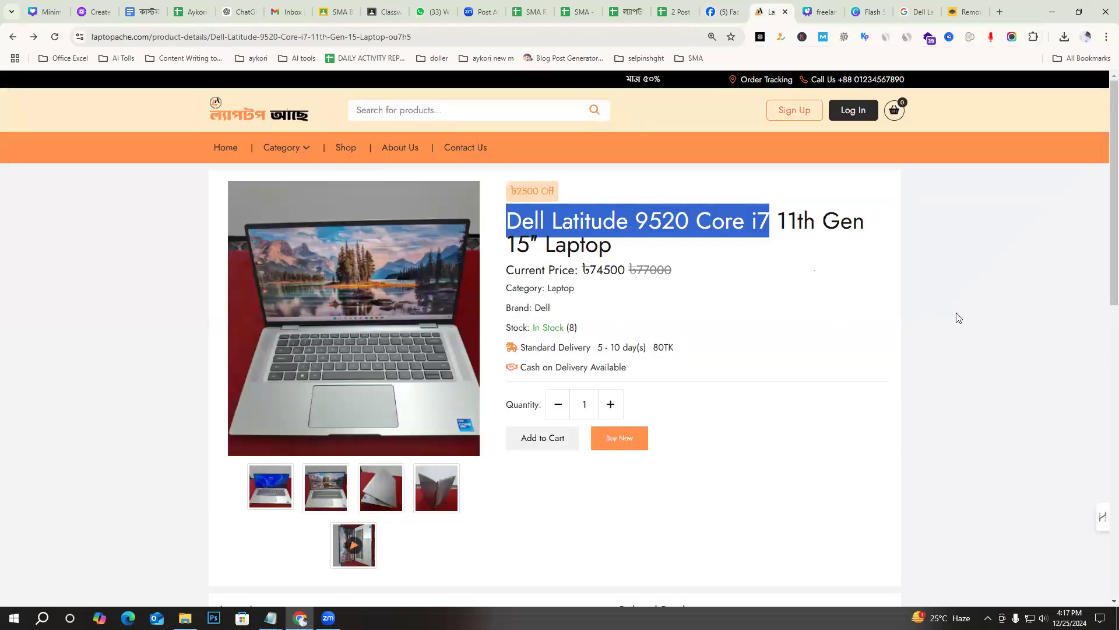
left_click(840, 321)
left_click_drag(508, 221, 612, 248)
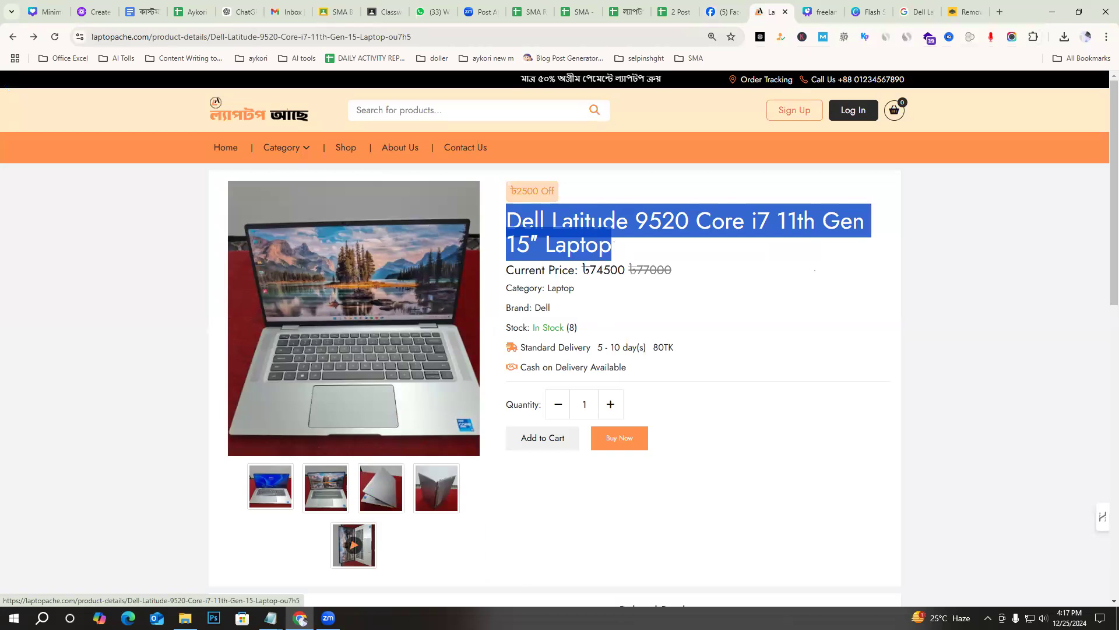
key("ctrl+c")
key("alt+Tab")
key("ctrl+v")
key("Return")
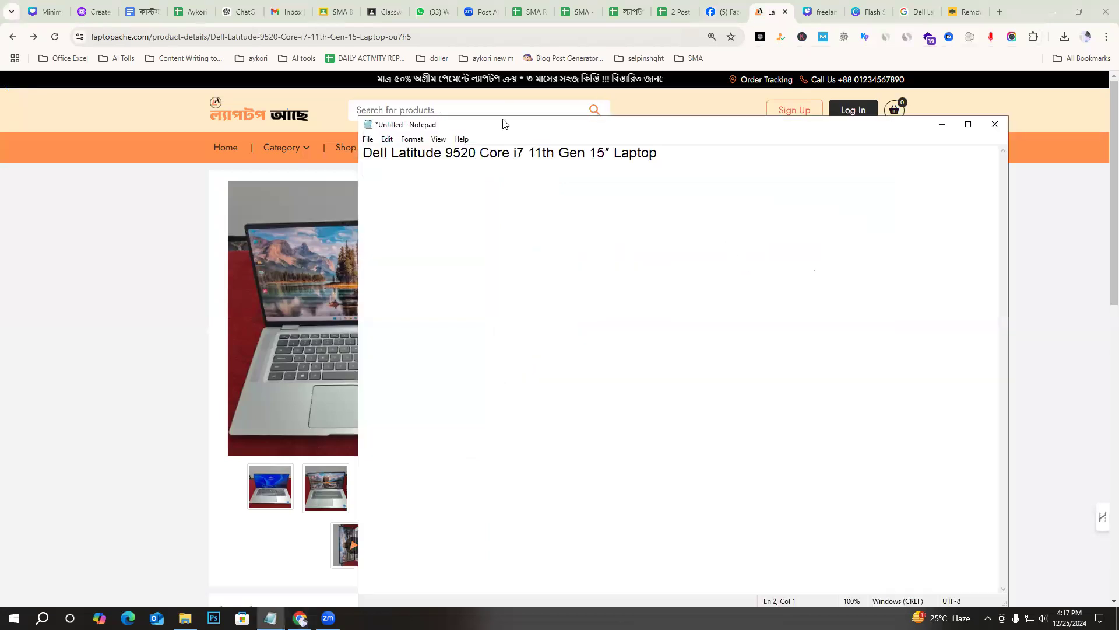
left_click_drag(542, 135, 828, 256)
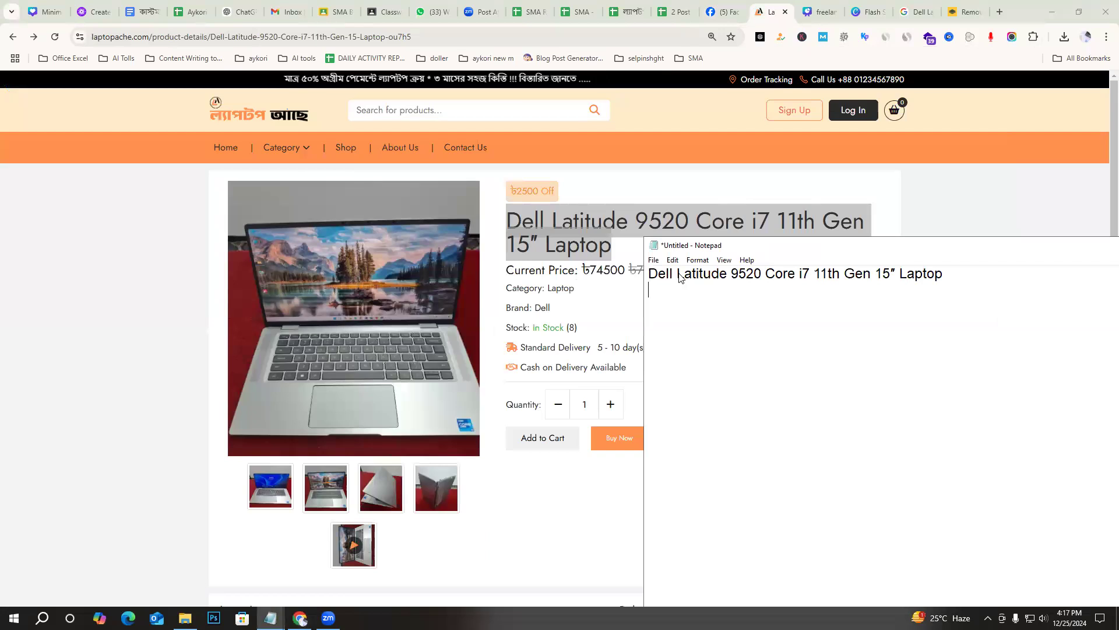
Add the product page's current price line below the title in the note and insert two blank lines above the title
left_click_drag(506, 270, 674, 271)
left_click(272, 618)
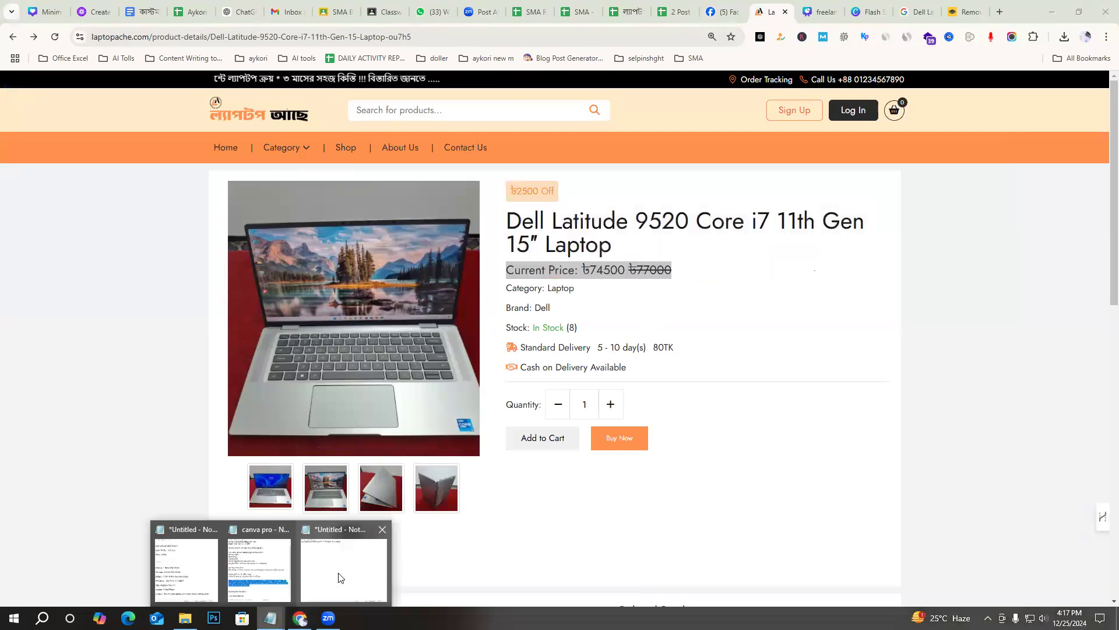
left_click(341, 577)
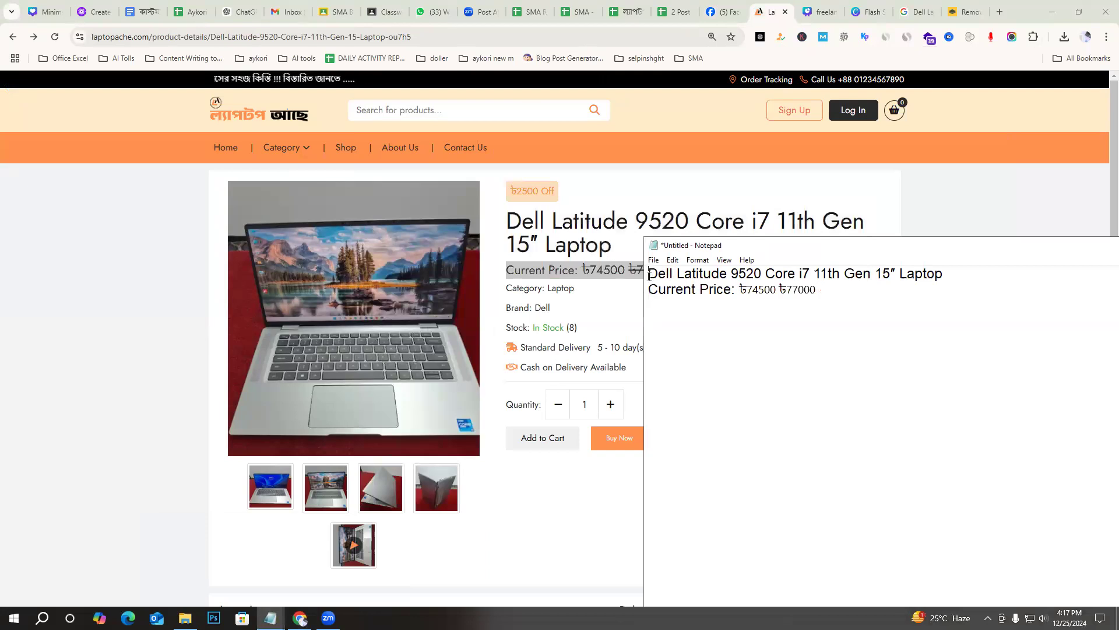
key("Return")
key("Return")
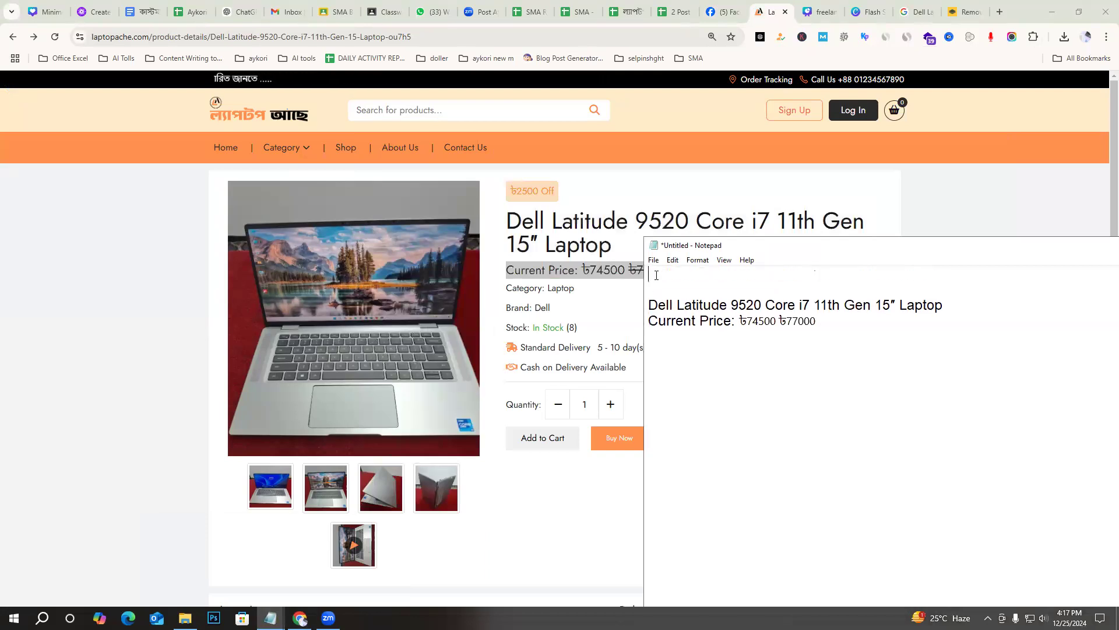
Examine the full captions of the Dell Latitude 7490 and HP Elitebook Folio 1040 G3 posts on the Laptop Ache Facebook page
left_click(726, 8)
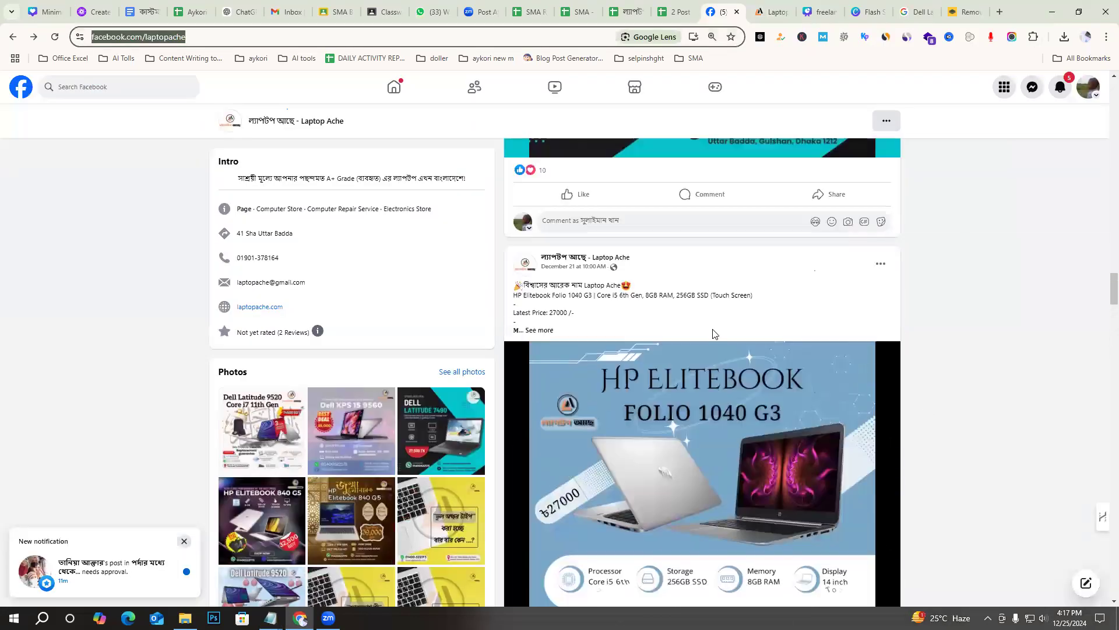
scroll(699, 331, "up", 10)
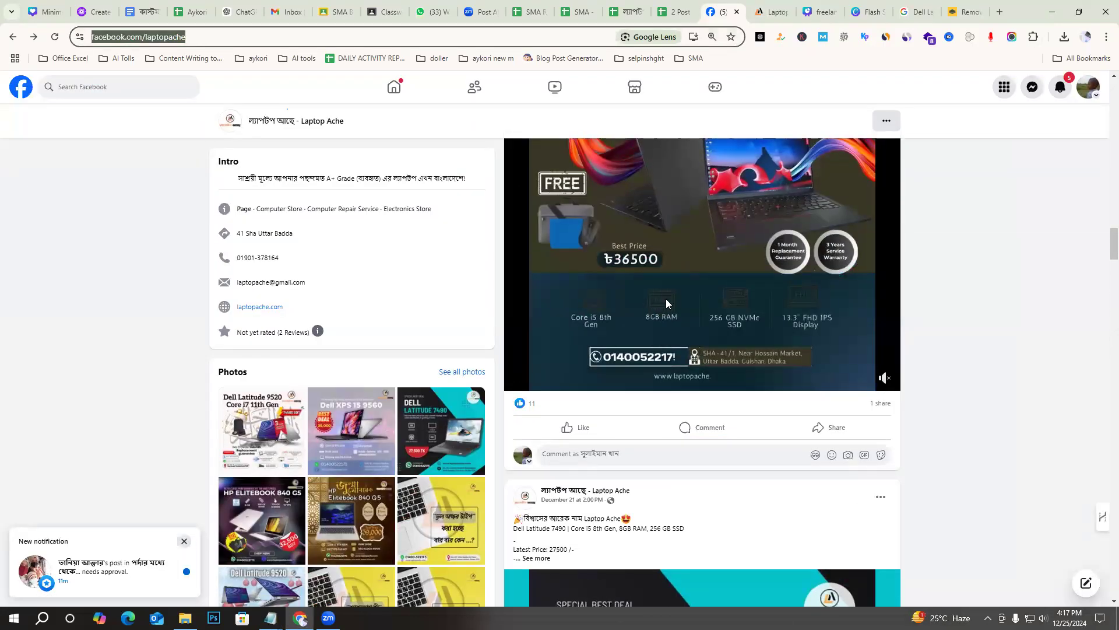
scroll(666, 298, "down", 3)
left_click(539, 385)
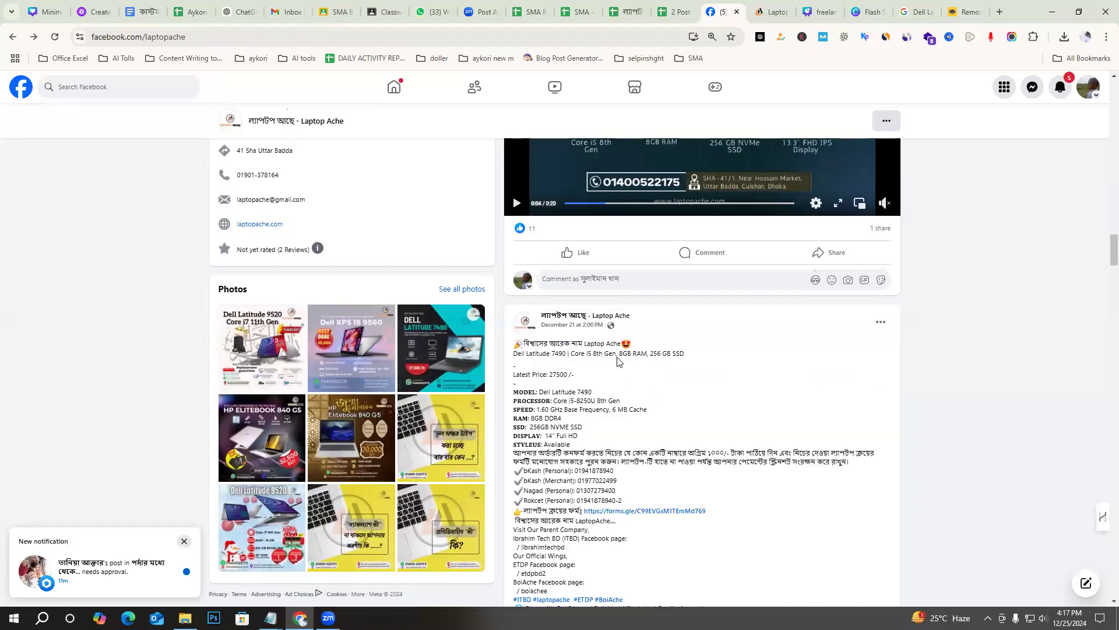
scroll(775, 414, "down", 3)
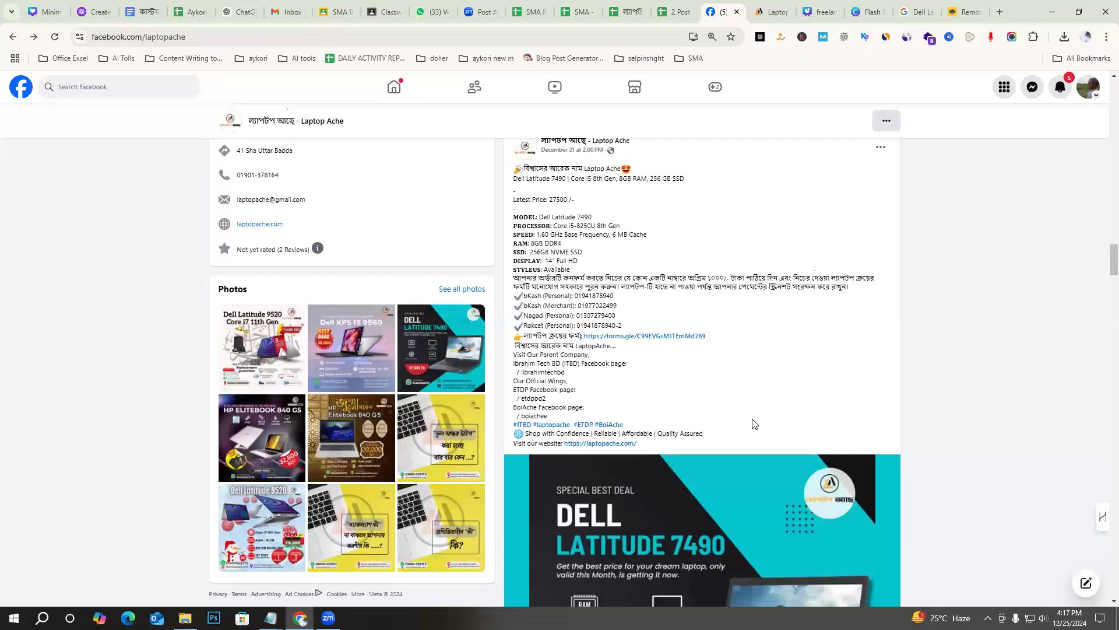
scroll(799, 450, "up", 3)
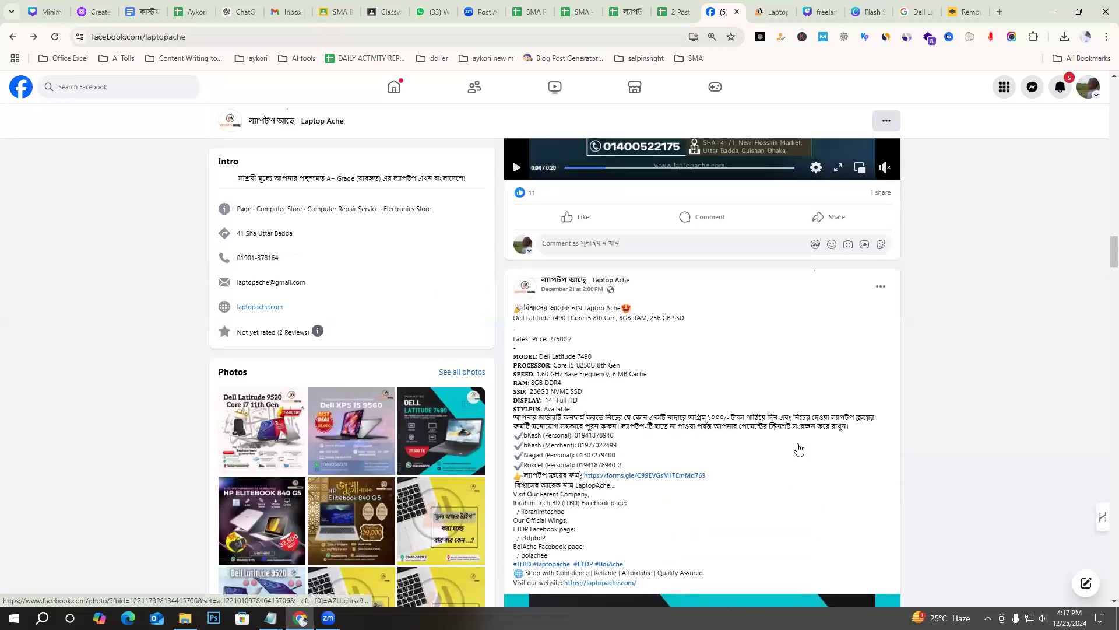
scroll(798, 449, "down", 7)
scroll(799, 449, "down", 7)
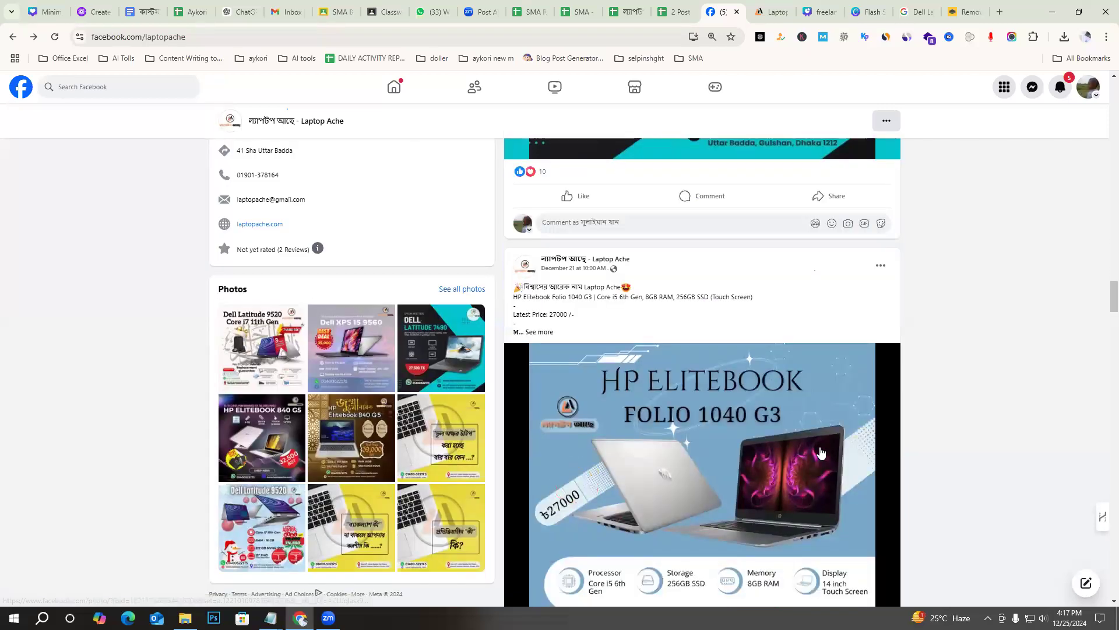
left_click(545, 332)
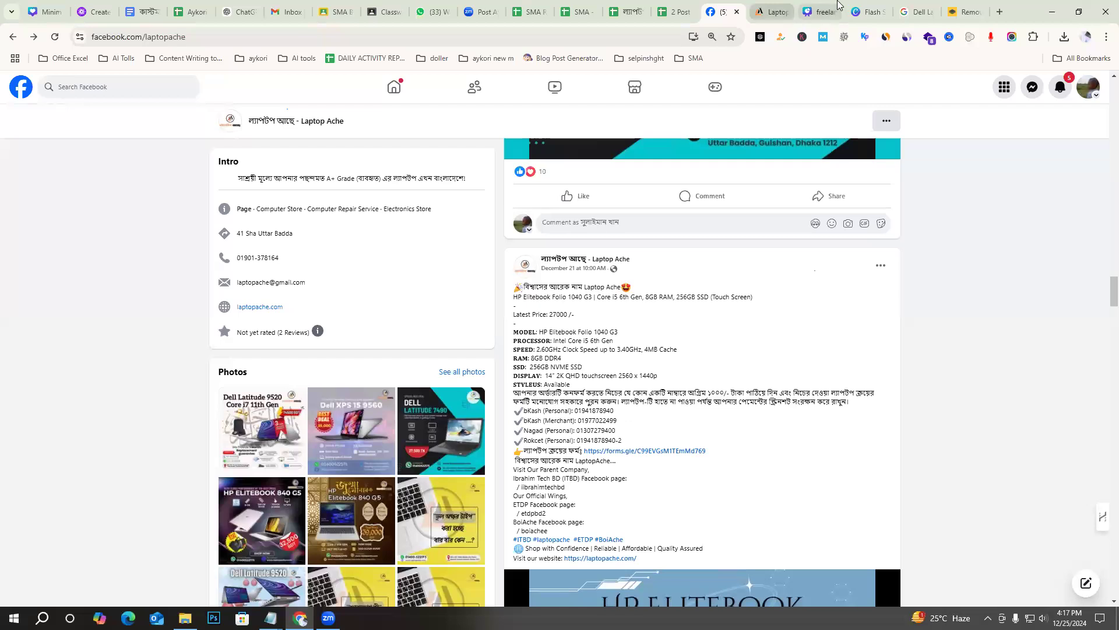
Copy the product details list, from Item Used Laptop to Series, into the note below the price, separated by blank lines
left_click(772, 11)
scroll(719, 418, "down", 6)
triple_click(314, 219)
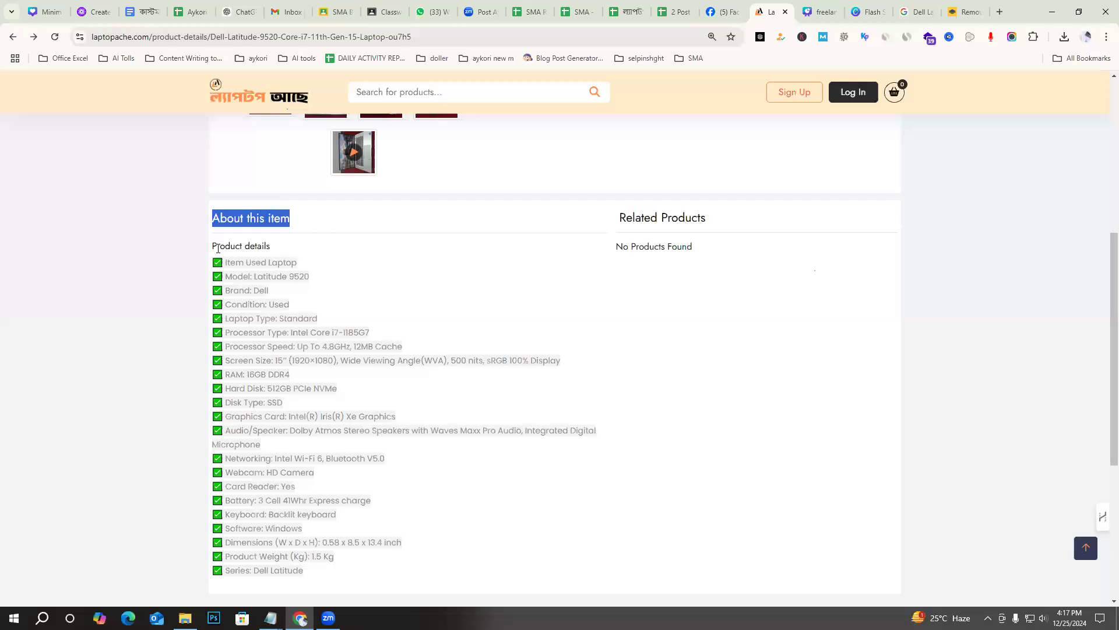
scroll(352, 422, "down", 2)
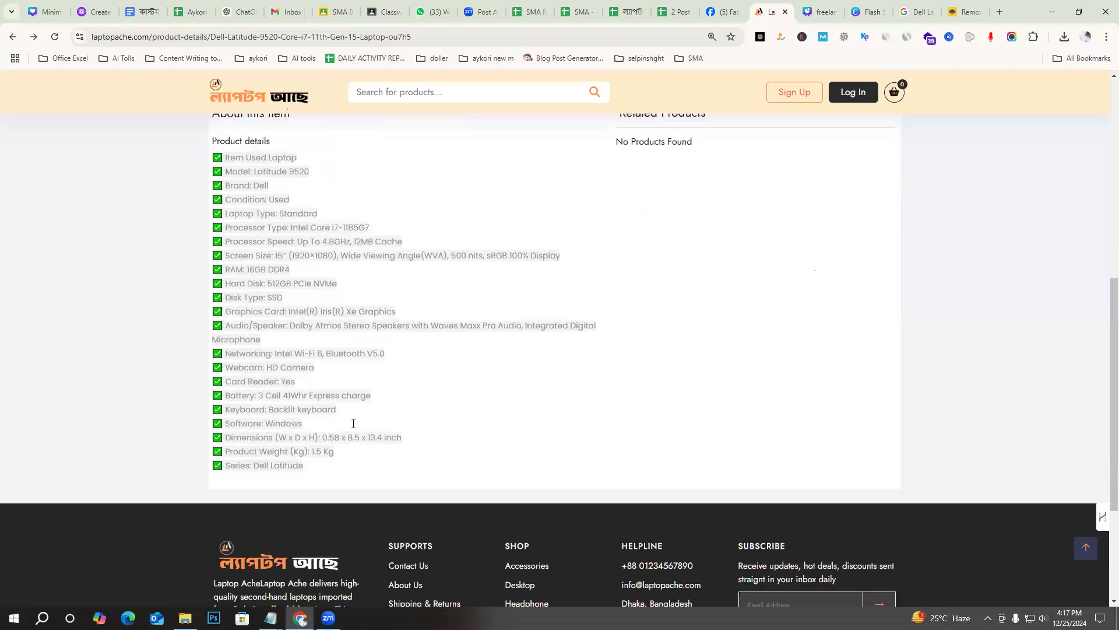
left_click_drag(317, 465, 201, 144)
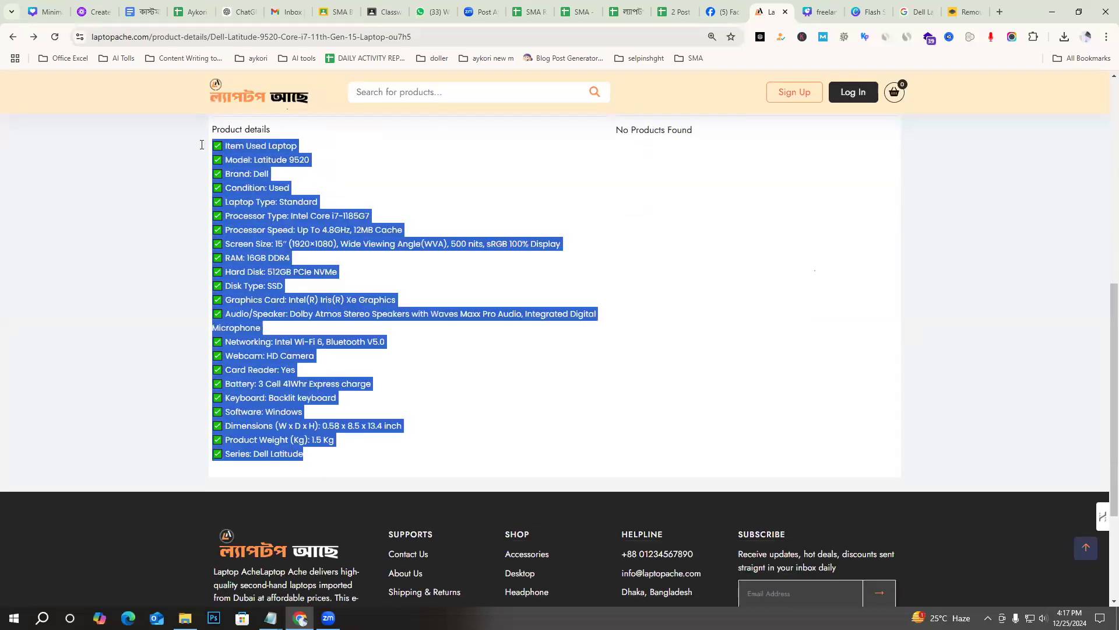
left_click(272, 609)
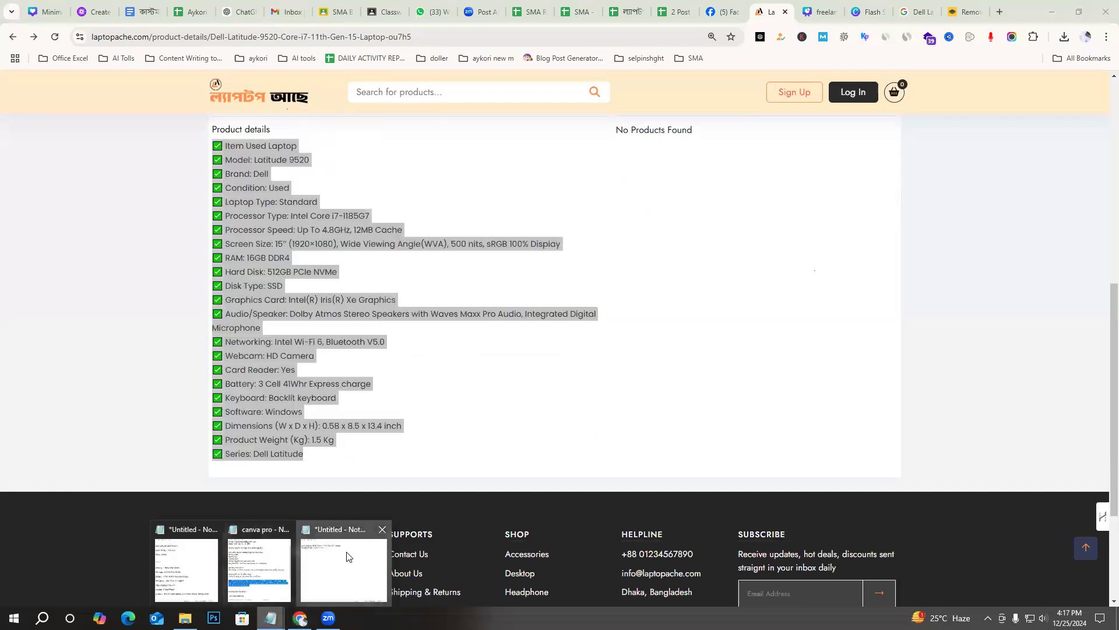
left_click(349, 558)
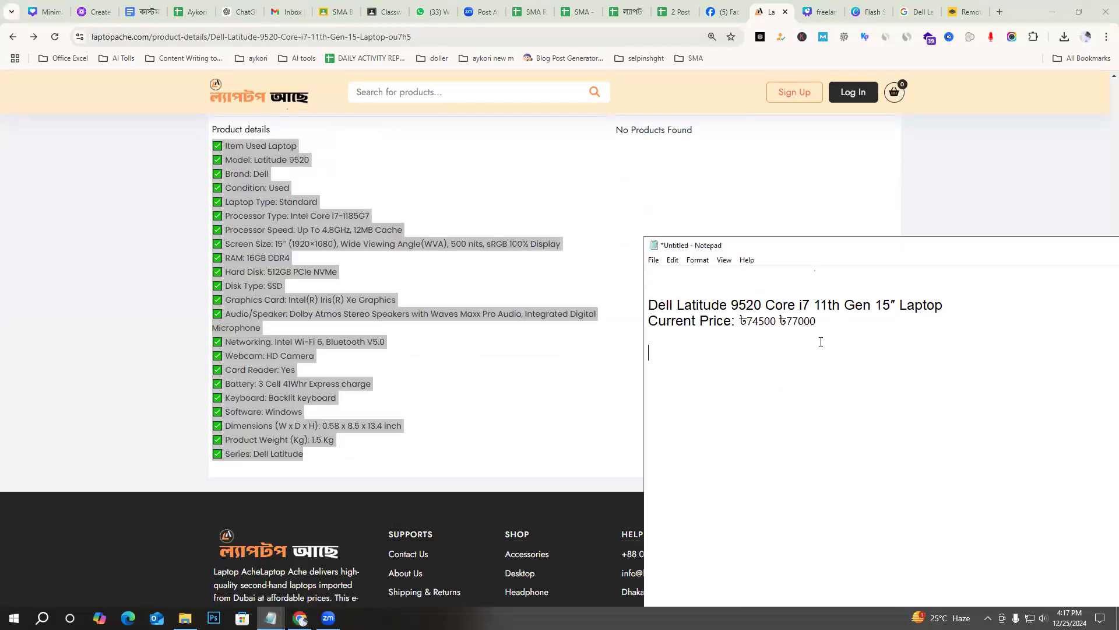
key("ctrl+v")
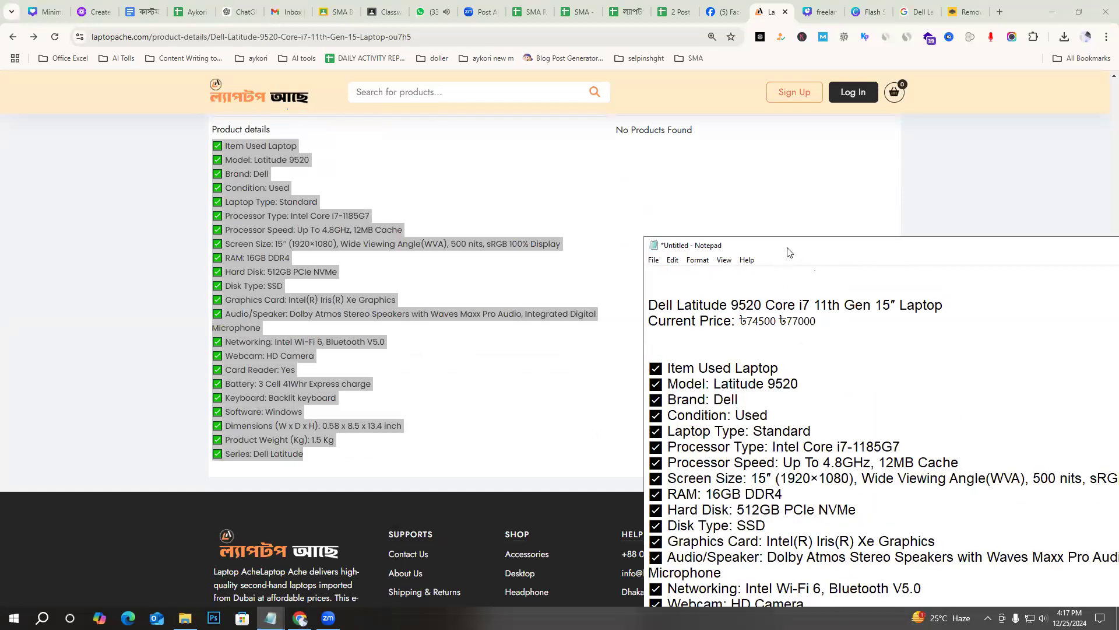
left_click_drag(787, 250, 736, 136)
left_click(760, 240)
key("Return")
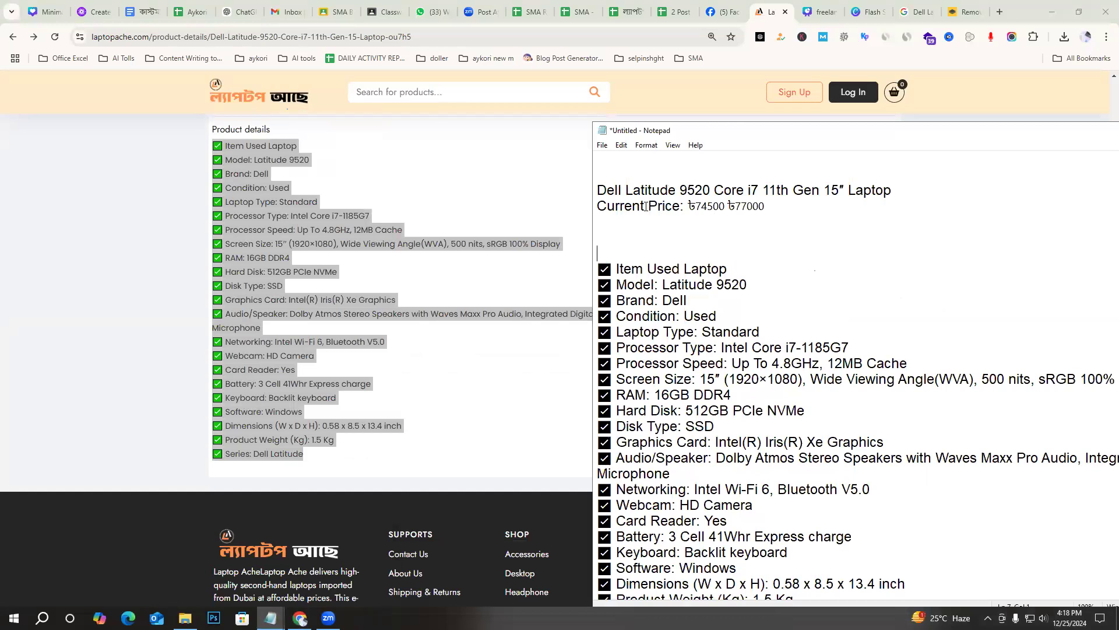
Insert two blank lines between the title and the Current Price line, and remove one blank line above the specifications list
key("Return")
key("Return")
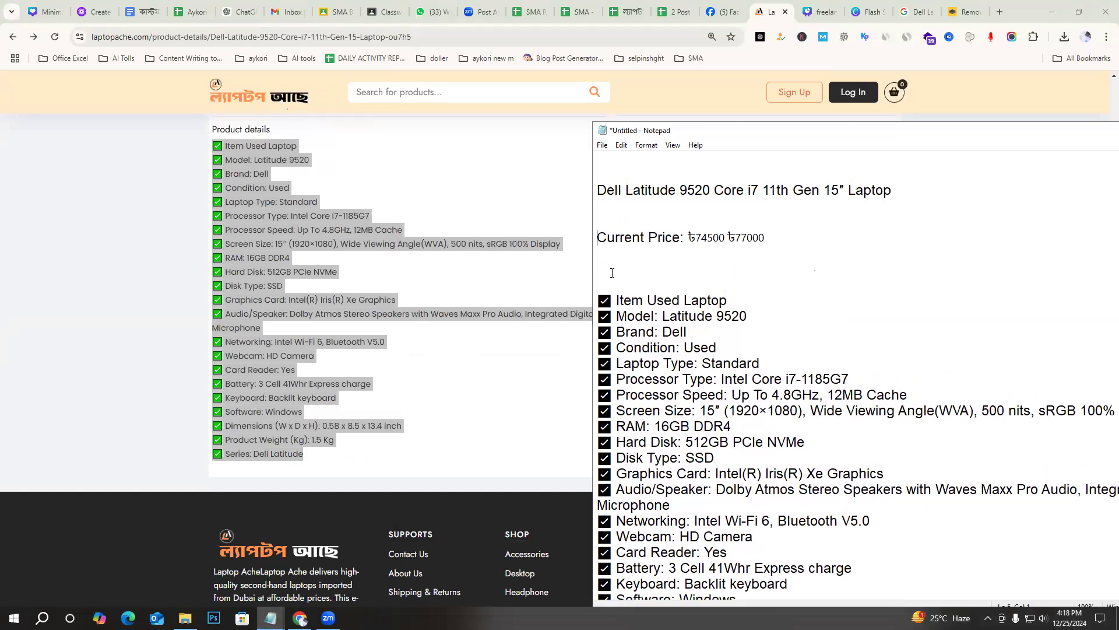
key("BackSpace")
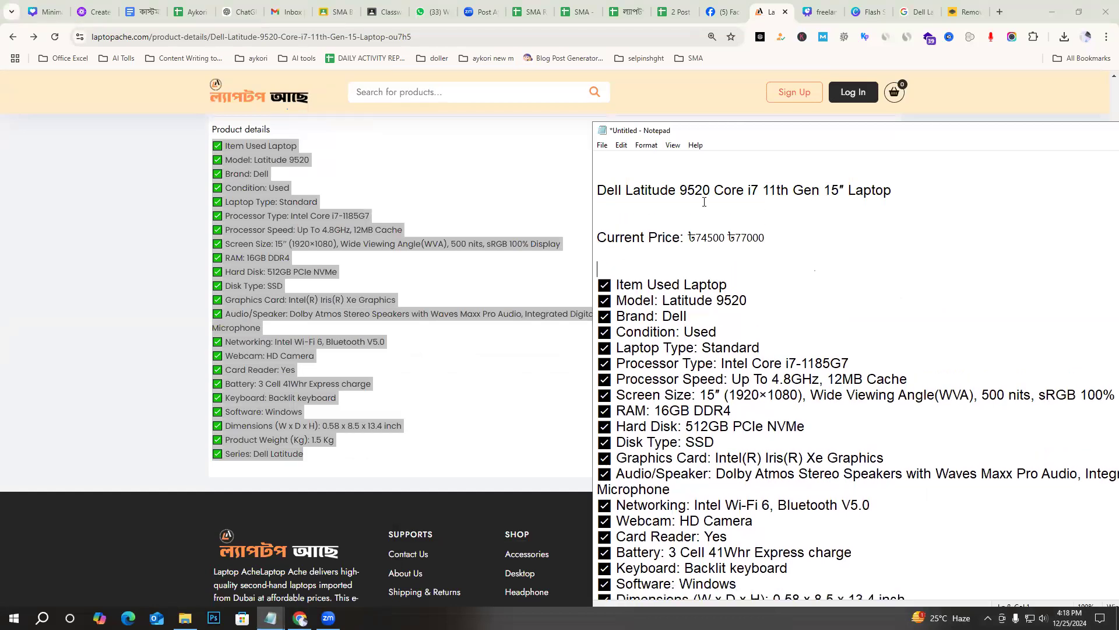
Compare the specification lines in the HP Elitebook Folio 1040 G3 Facebook caption with the product details on the Latitude 9520 page
left_click(732, 5)
scroll(557, 287, "down", 1)
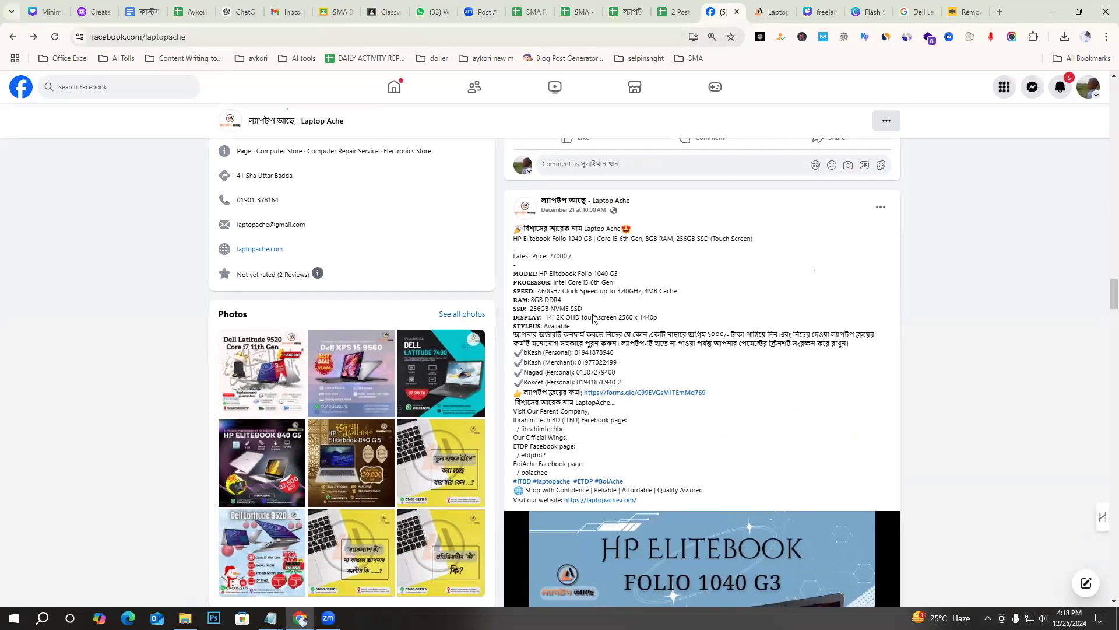
mouse_move(513, 272)
left_mouse_down()
mouse_move(558, 309)
mouse_move(641, 325)
mouse_move(570, 327)
mouse_move(515, 274)
left_mouse_up()
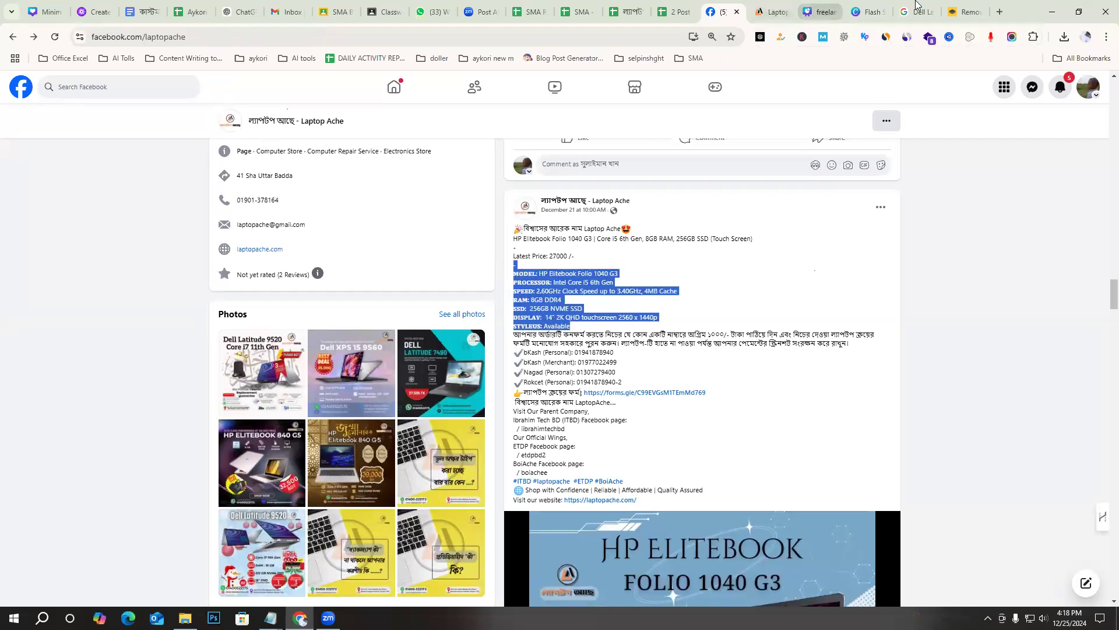
left_click(868, 11)
left_click(772, 12)
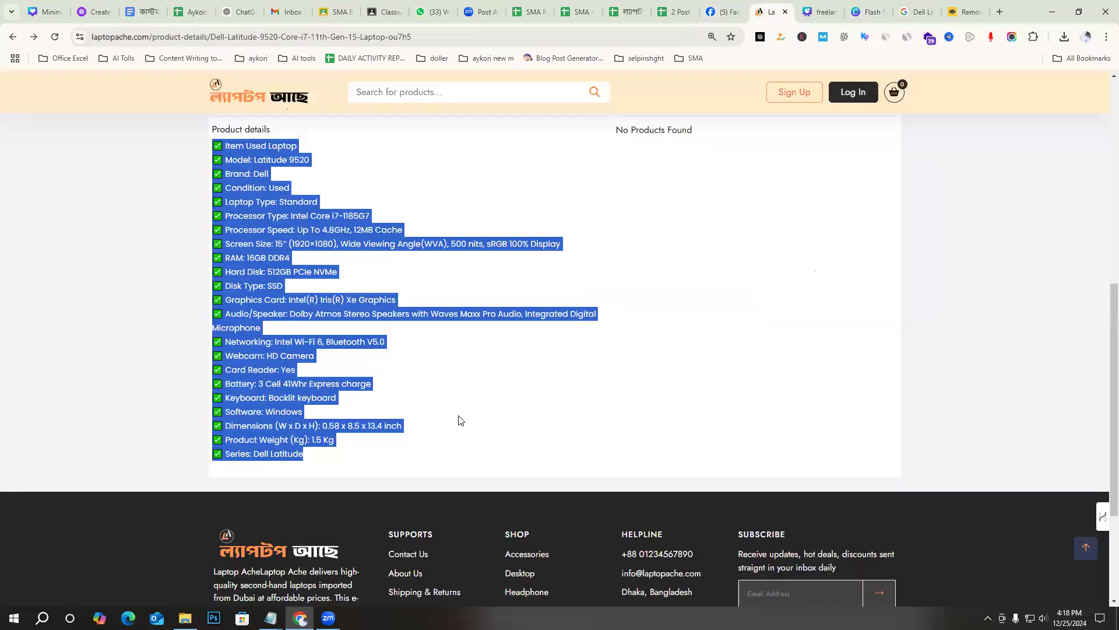
scroll(233, 250, "up", 1)
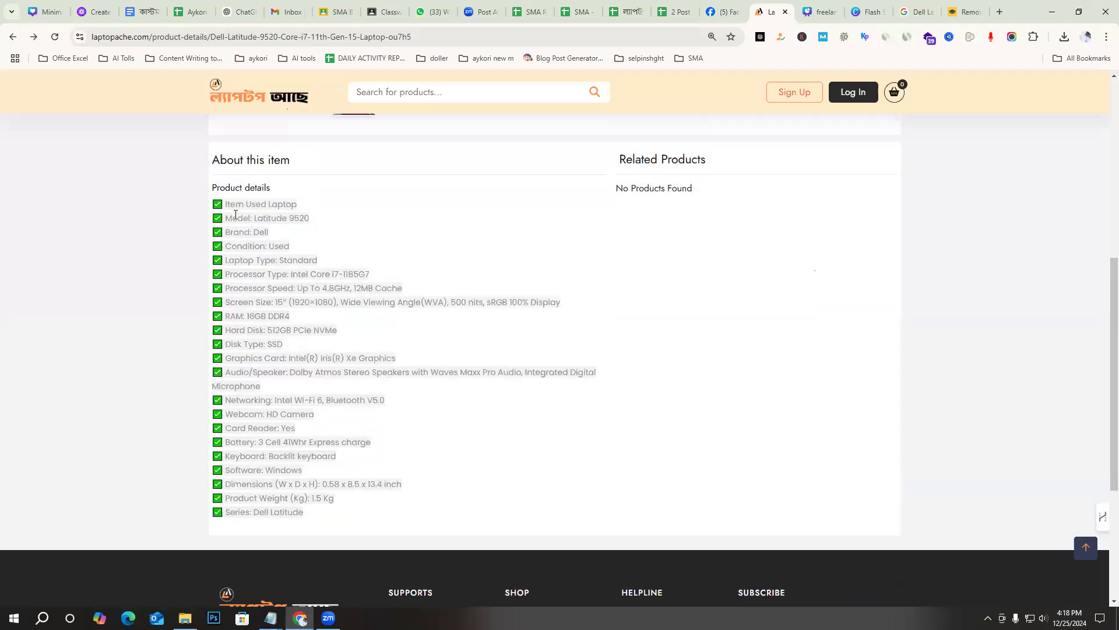
left_click_drag(333, 520, 216, 373)
left_click(323, 260)
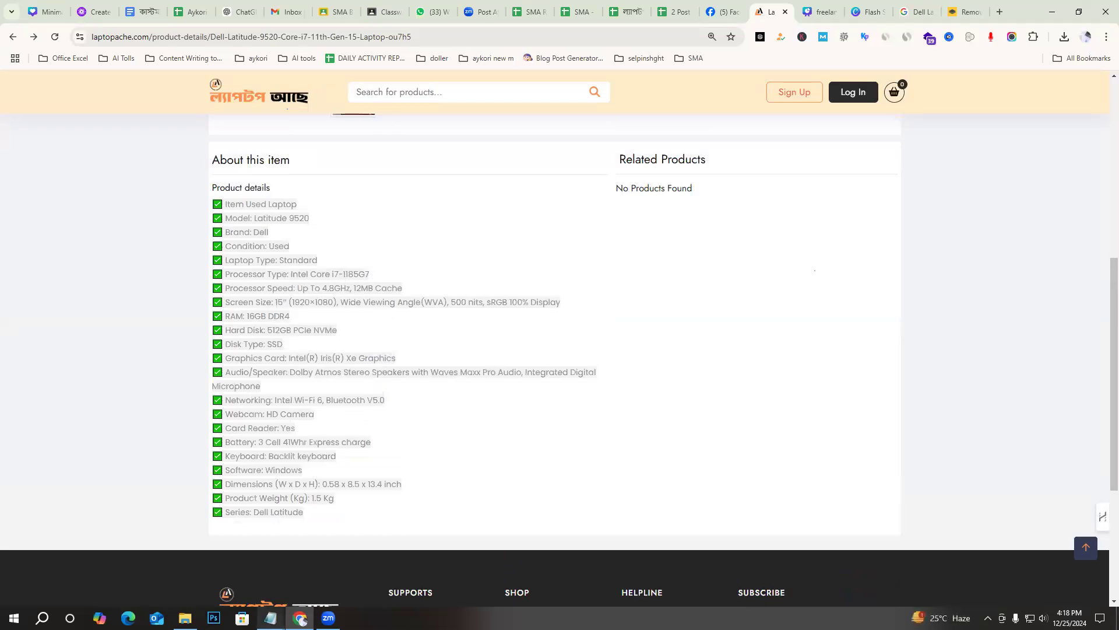
Copy the text from Dell Latitude 9520 Core i7 through the Processor line out of the flyer note into the new note below the current price
left_click(270, 618)
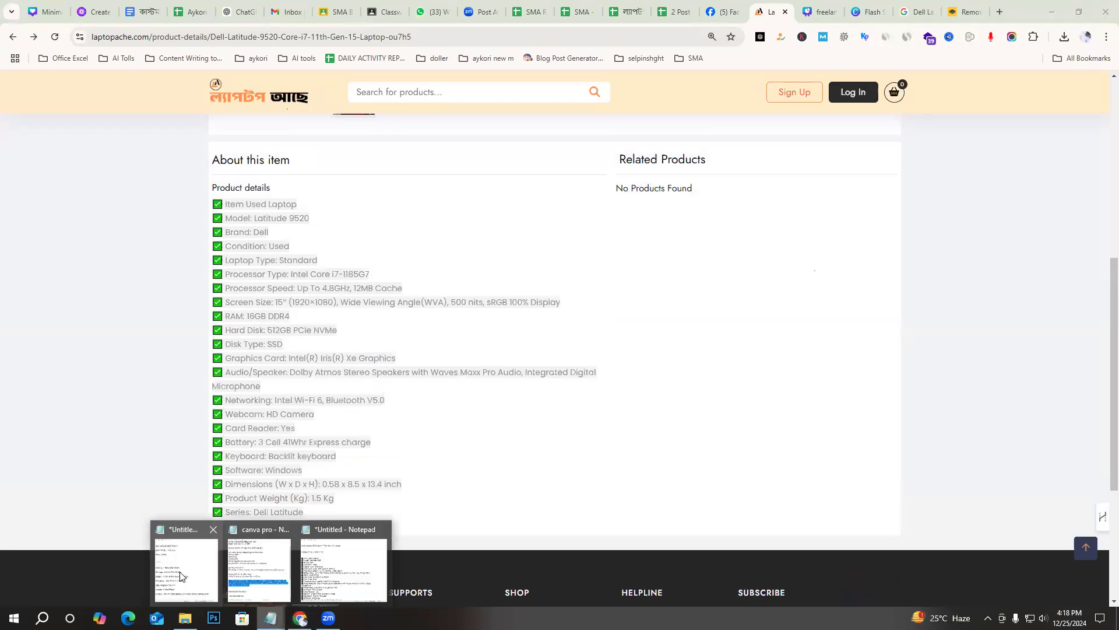
left_click(179, 572)
left_click(837, 346, "shift")
left_click_drag(715, 378, 802, 377)
left_click_drag(917, 416, 678, 326)
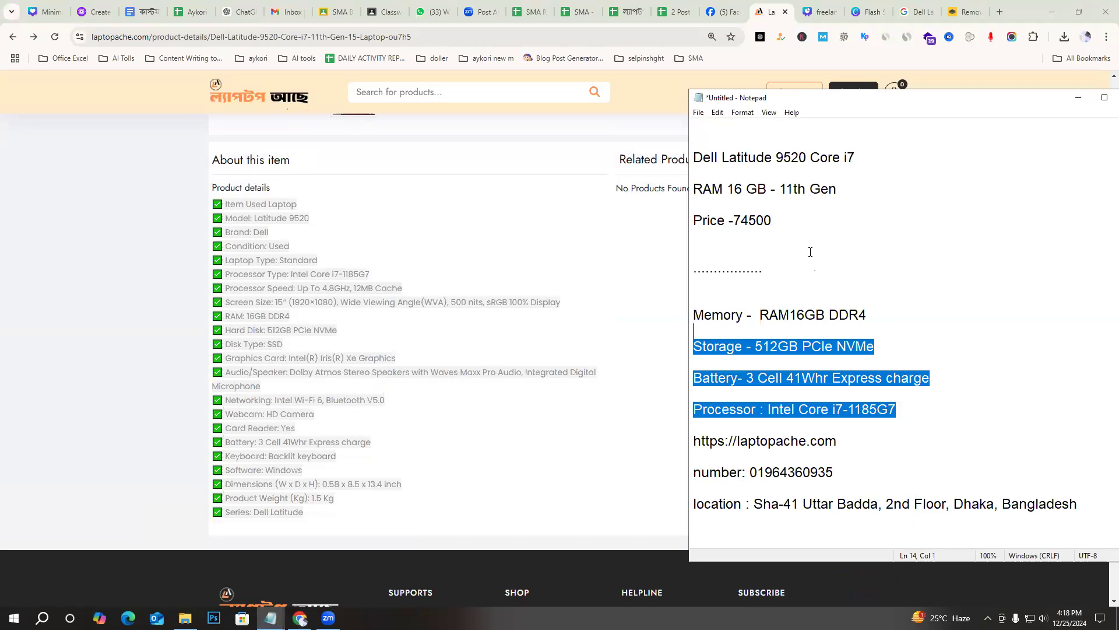
left_click_drag(669, 159, 635, 154)
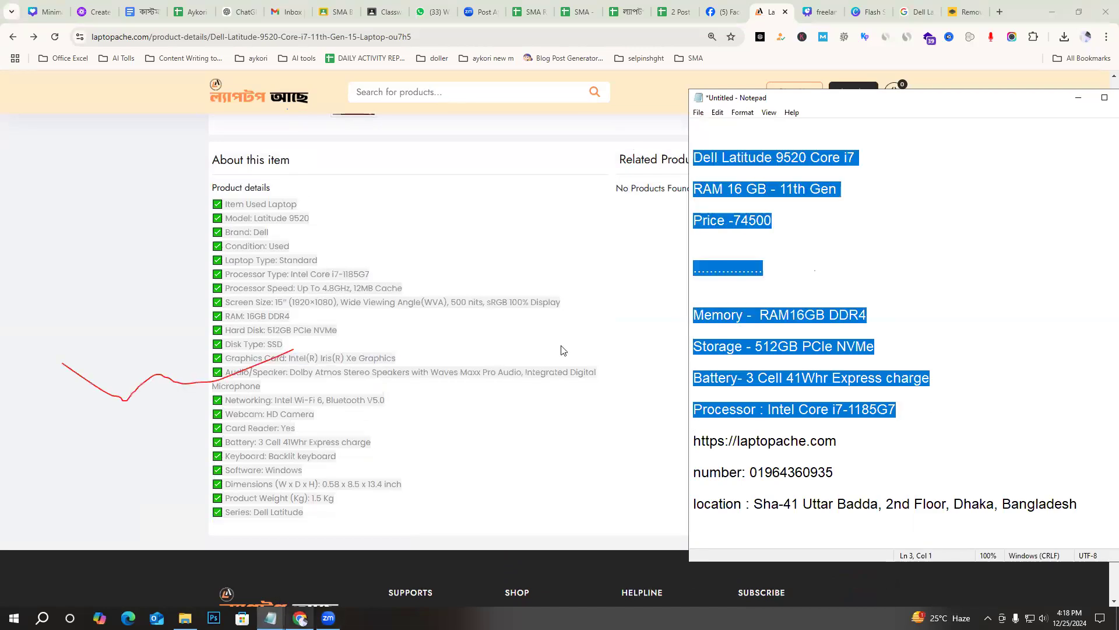
key("alt+Tab")
scroll(828, 392, "down", 2)
scroll(807, 447, "up", 2)
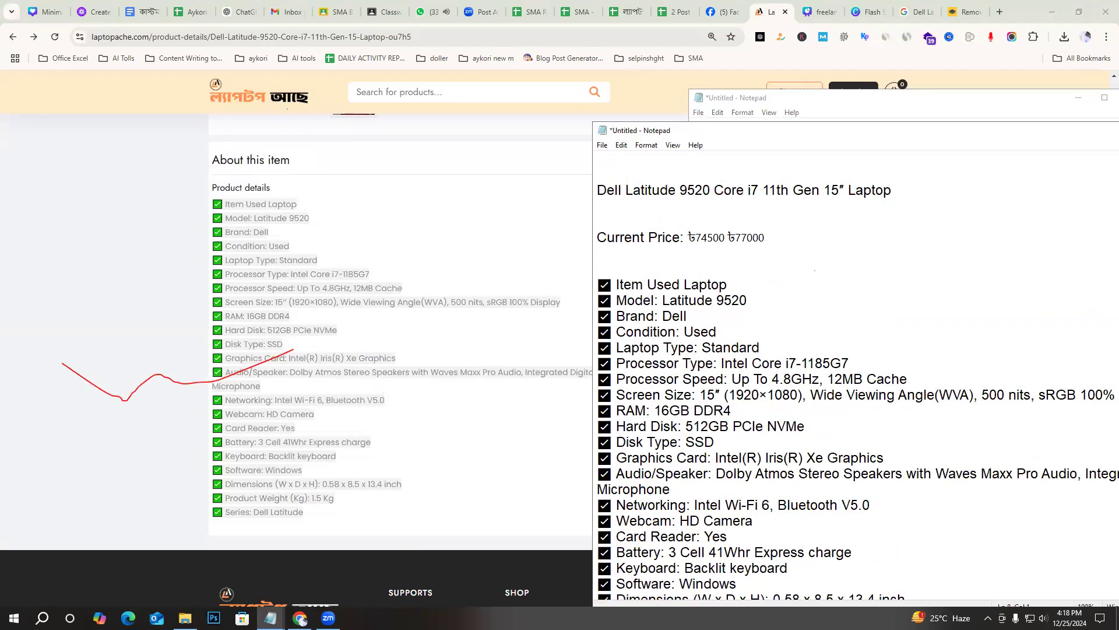
key("Return")
key("Return")
key("Return")
left_click(626, 275)
type("Dell Latitude 9520 Core i7  RAM 16 GB - 11th Gen  Price -74500   .................   Memory -  RAM16GB DDR4  Storage - 512GB PCIe NVMe  Battery- 3 Cell 41Whr Express charge  Processor : Intel Core i7-1185G7")
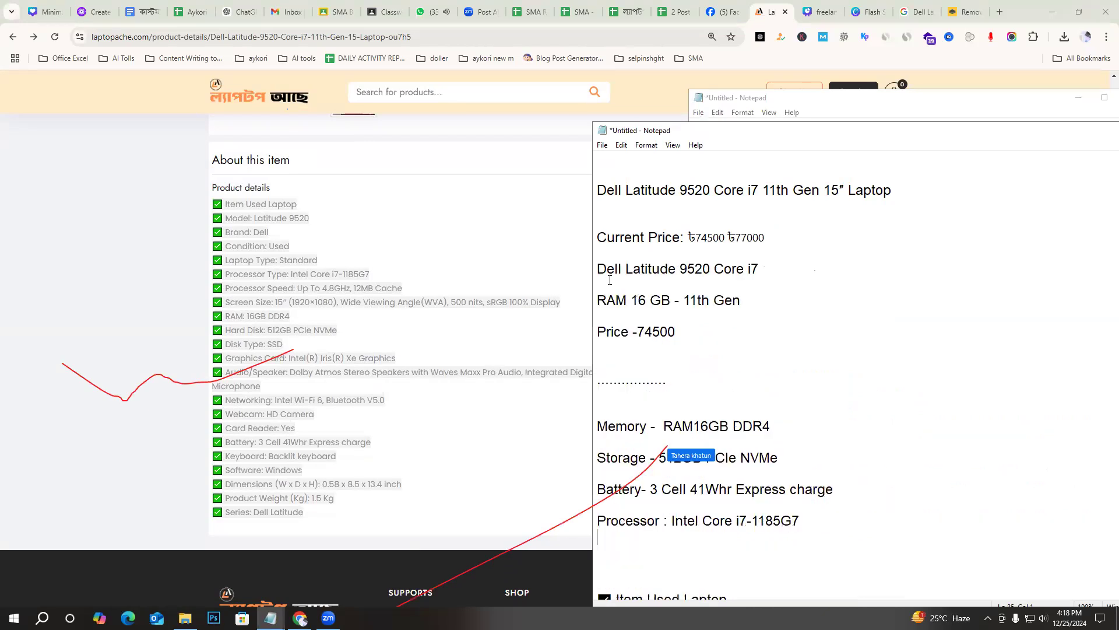
Delete the dotted separator line from the pasted text and insert three blank lines below the Current Price line
left_click_drag(725, 400, 550, 377)
key("BackSpace")
key("BackSpace")
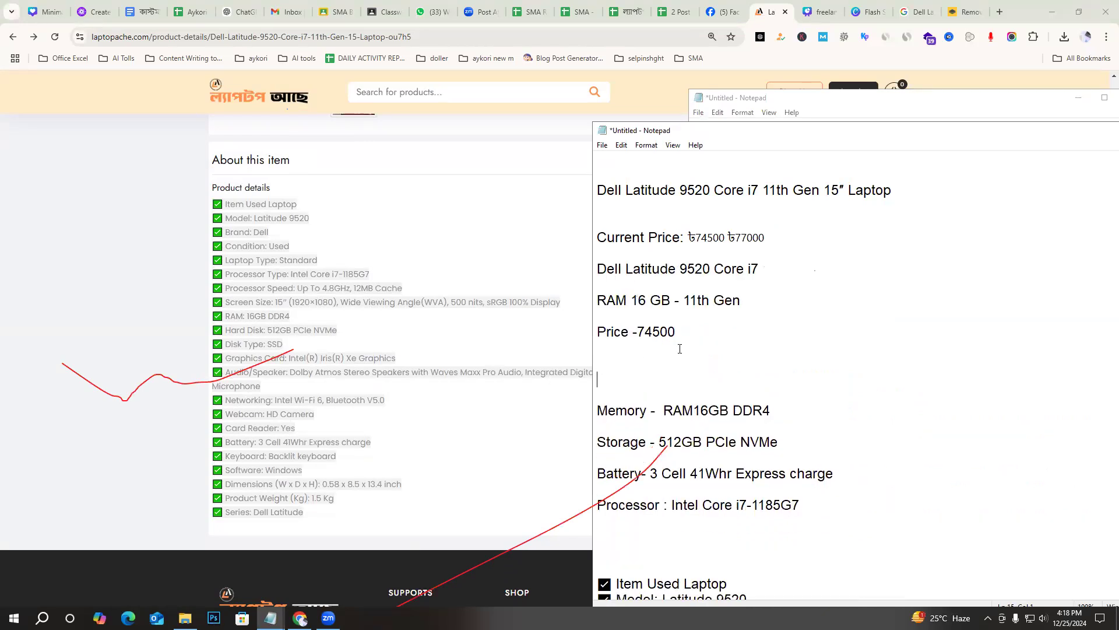
left_click_drag(675, 333, 621, 289)
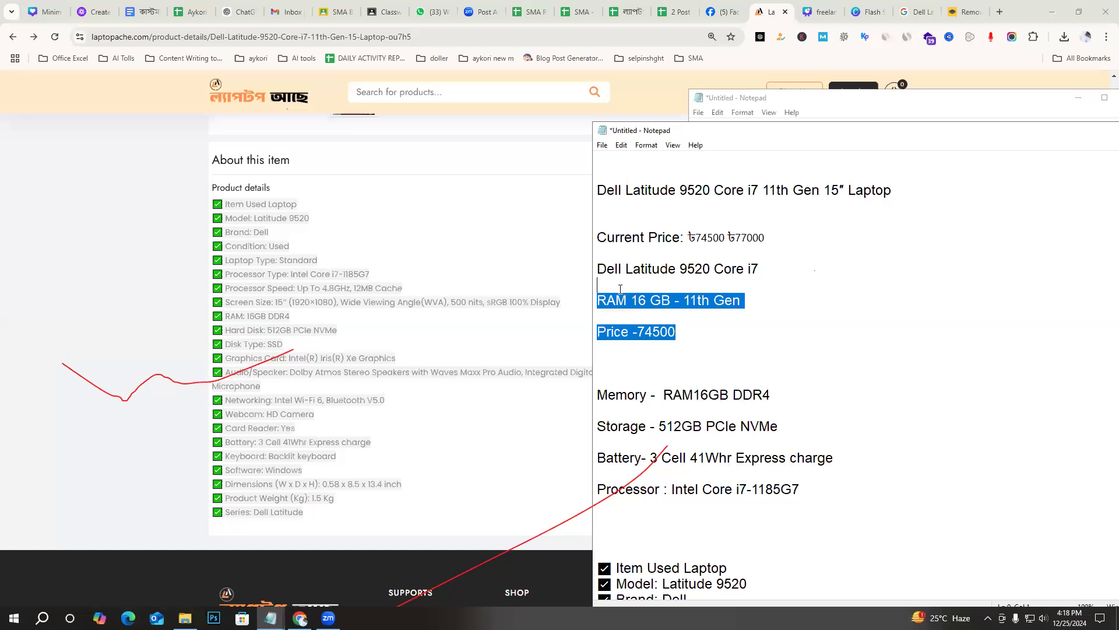
left_click(746, 239)
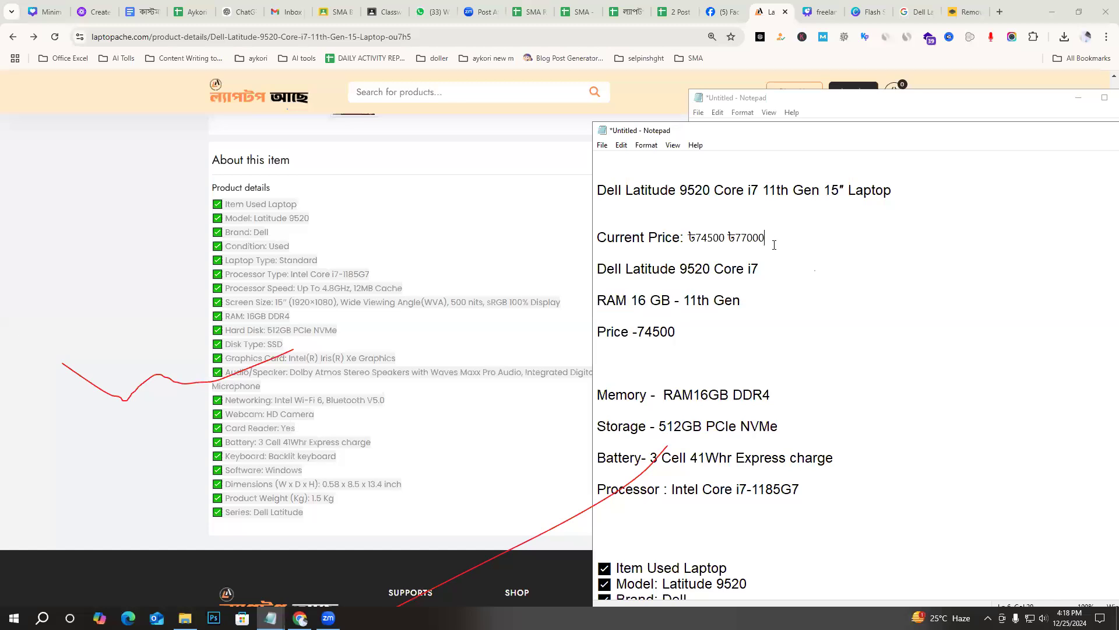
key("Return")
key("Return")
key("Return")
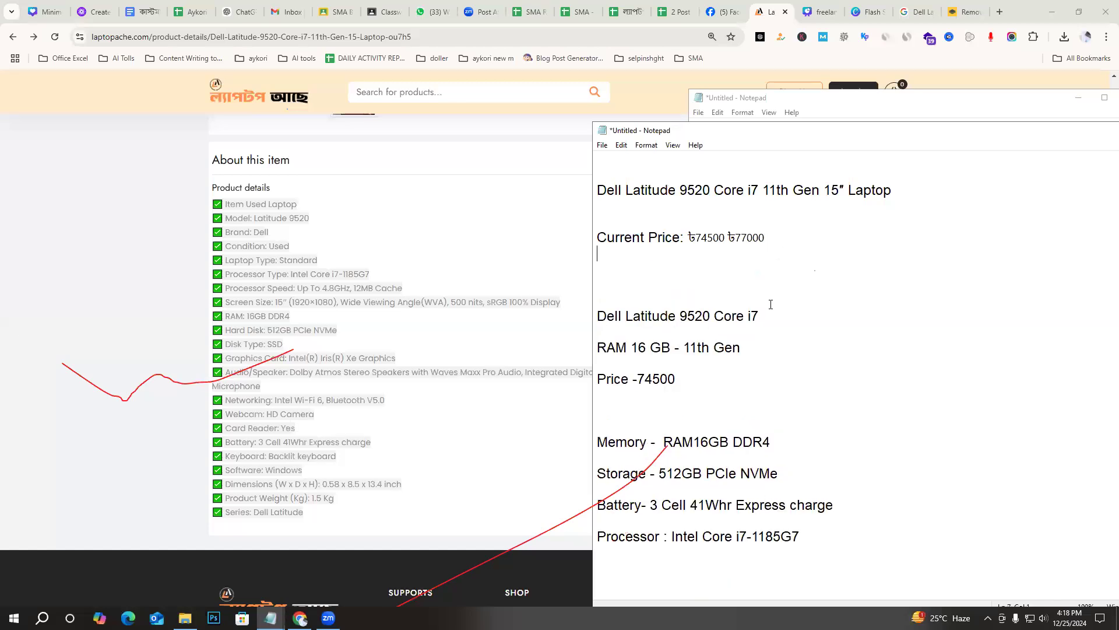
Remove the Current Price line, the repeated Dell Latitude 9520 Core i7 and RAM 16 GB - 11th Gen lines, and the surplus blank lines
left_click_drag(766, 348, 735, 252)
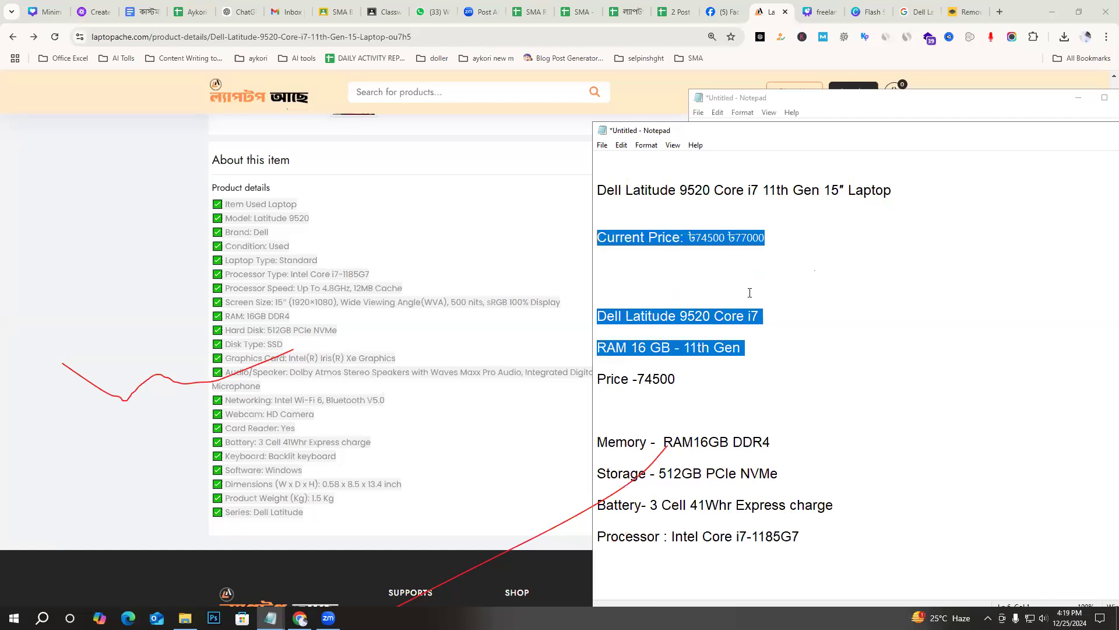
key("BackSpace")
left_click_drag(688, 302, 604, 302)
left_click_drag(786, 239, 571, 245)
key("BackSpace")
key("BackSpace")
key("BackSpace")
left_click(625, 237)
key("BackSpace")
key("BackSpace")
left_click(620, 281)
key("BackSpace")
key("BackSpace")
left_click(620, 211)
key("BackSpace")
left_click(673, 222)
Check the product page's details, including RAM, hard disk and series, against the short specifications in the note
scroll(455, 245, "up", 10)
scroll(574, 310, "down", 6)
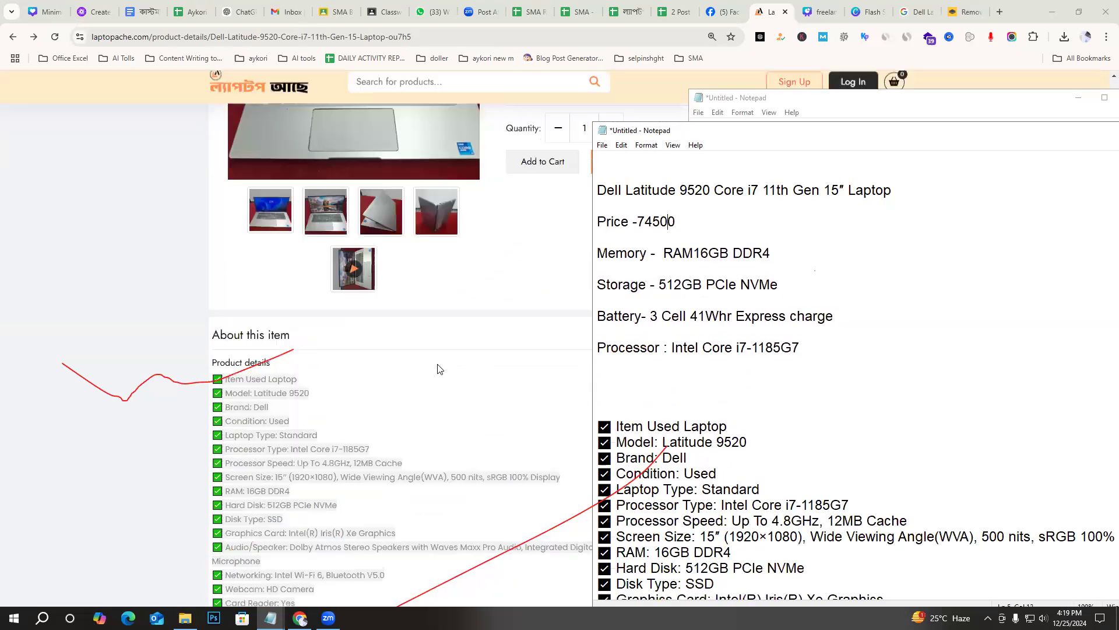
left_click(629, 255)
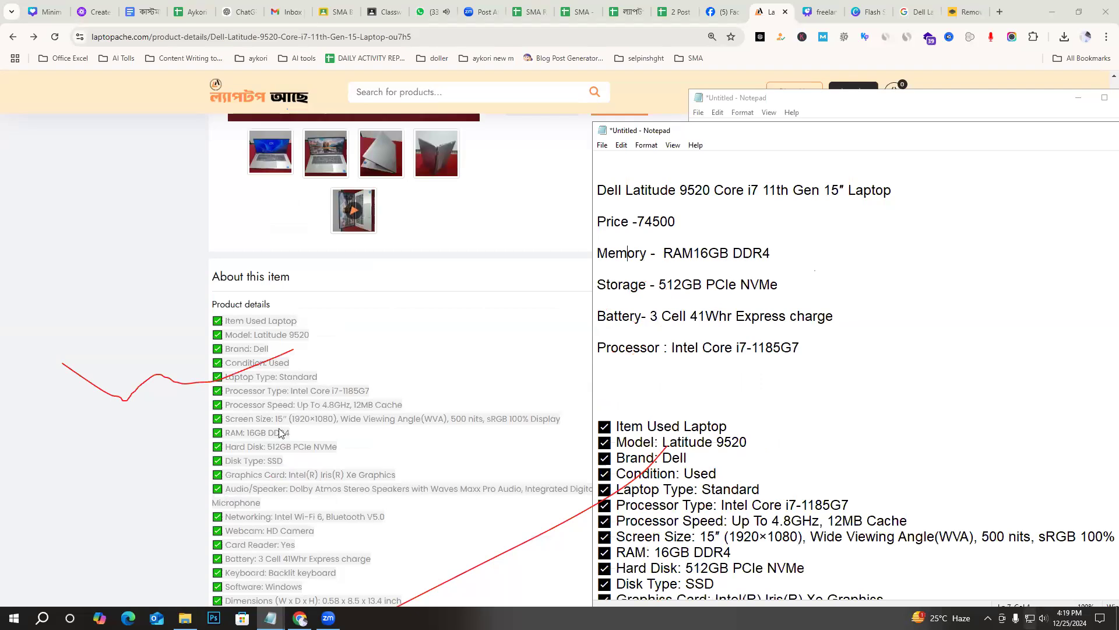
left_click_drag(229, 432, 286, 450)
left_click(288, 451)
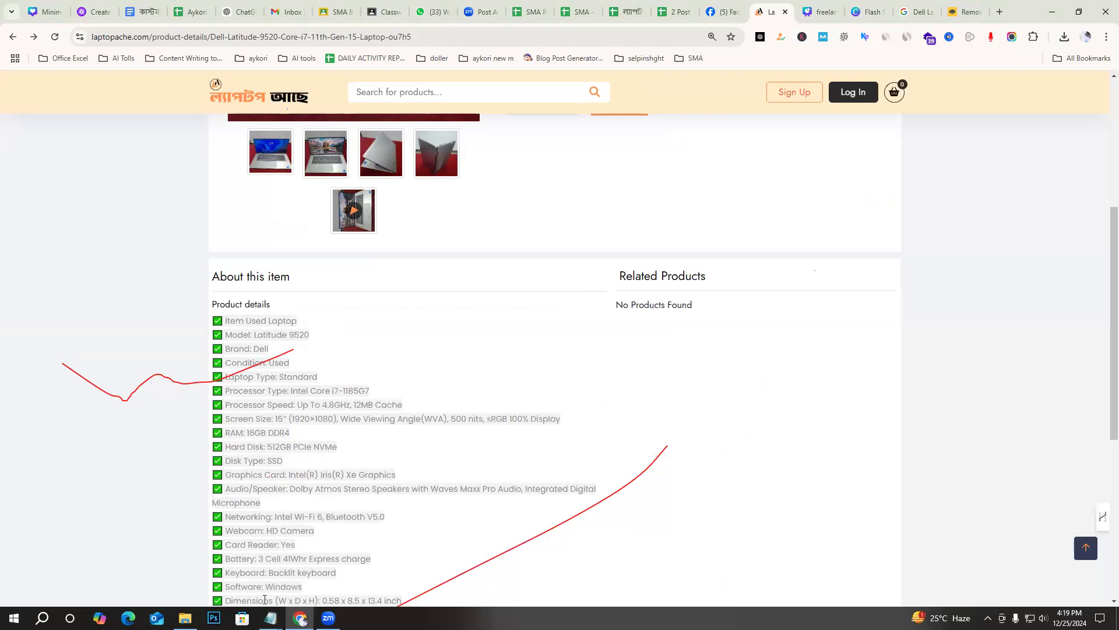
left_click(271, 618)
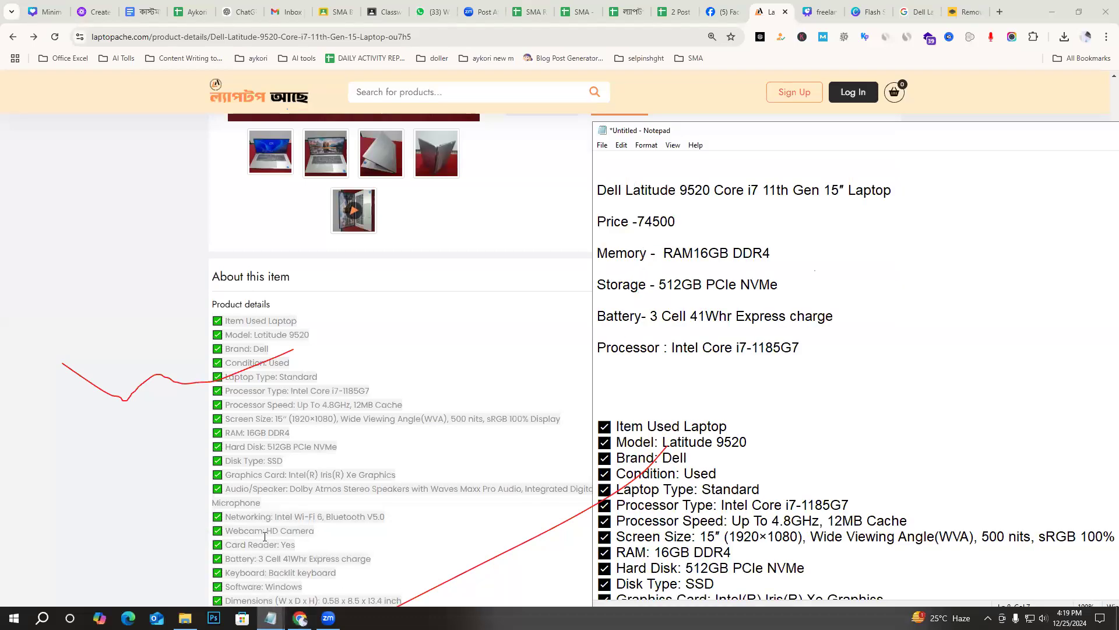
scroll(322, 465, "down", 1)
left_click(329, 513)
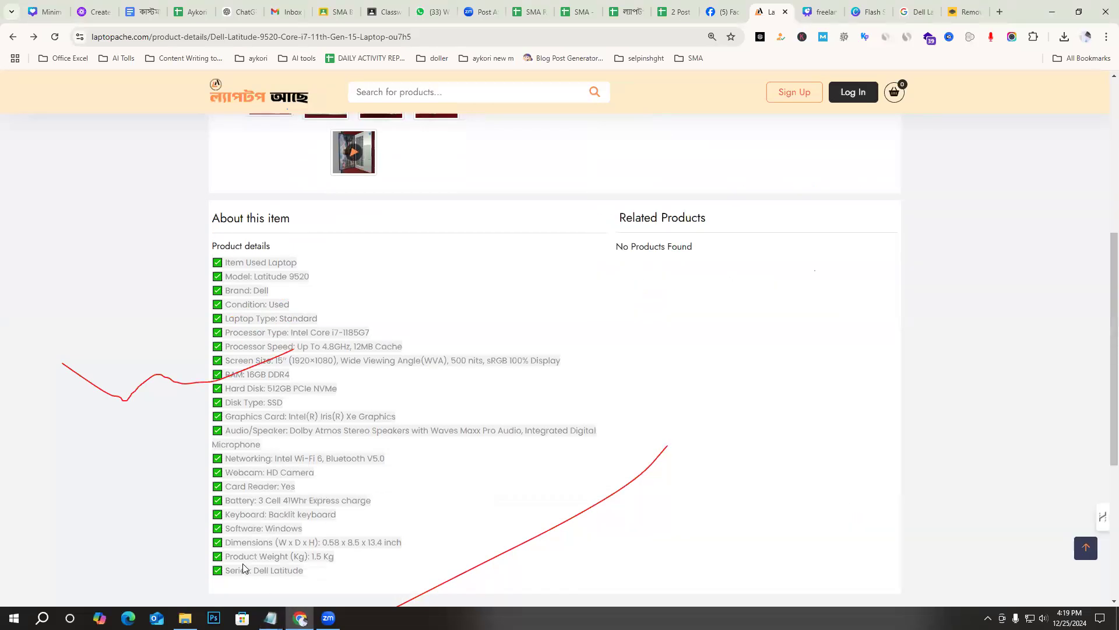
left_click_drag(268, 565, 237, 569)
left_click(270, 618)
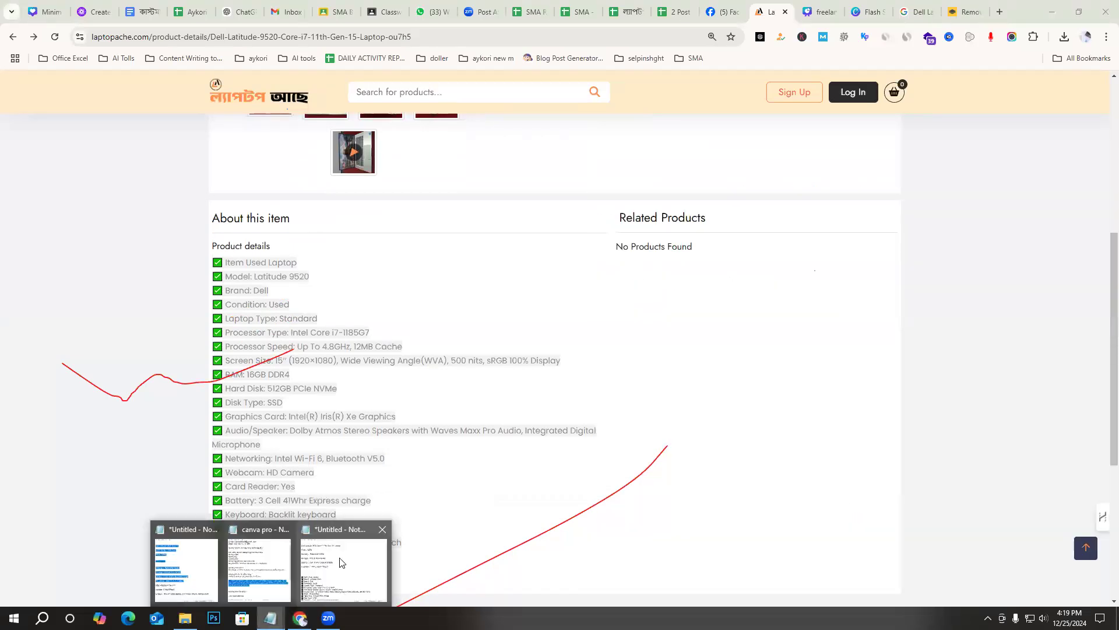
left_click(344, 565)
Review the full specifications list in the note, from Item Used Laptop to Series
scroll(773, 515, "down", 3)
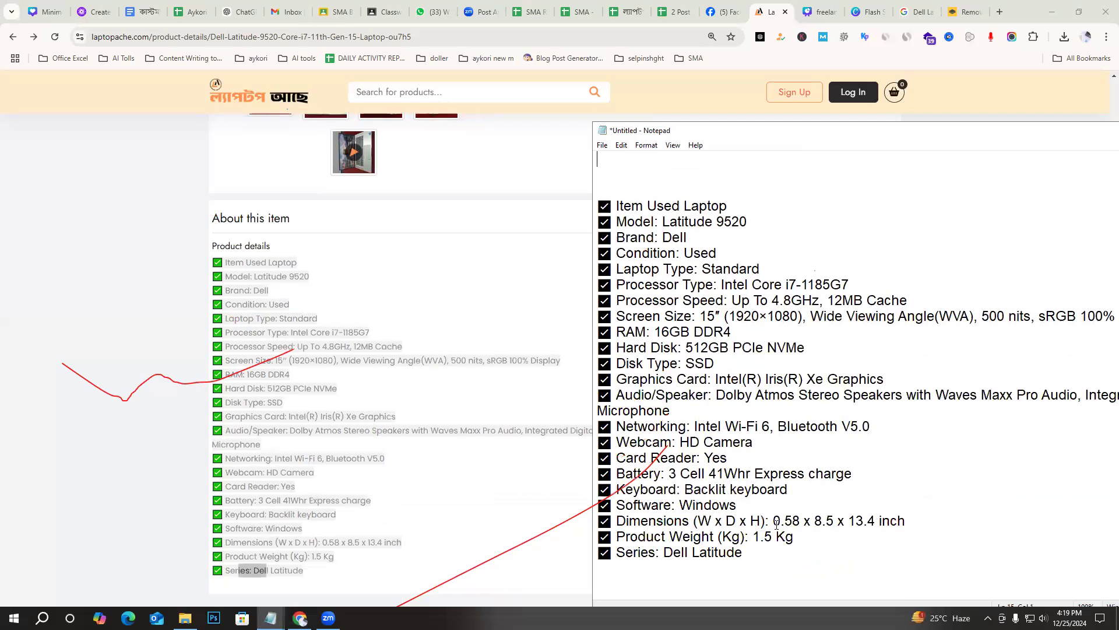
left_click_drag(753, 547, 601, 205)
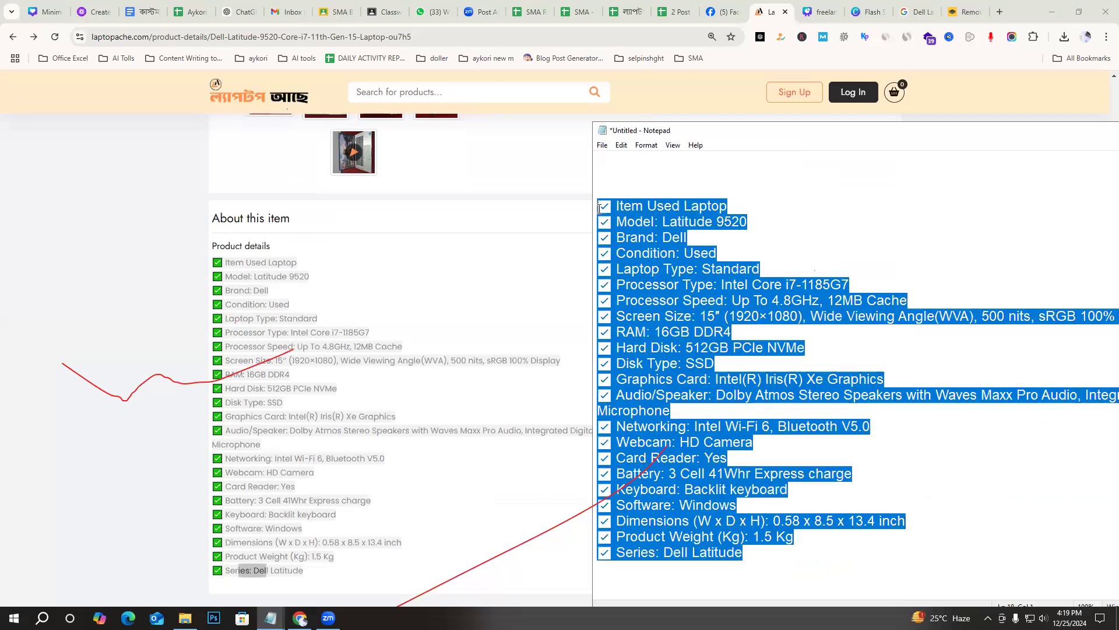
scroll(597, 273, "up", 2)
key("Up")
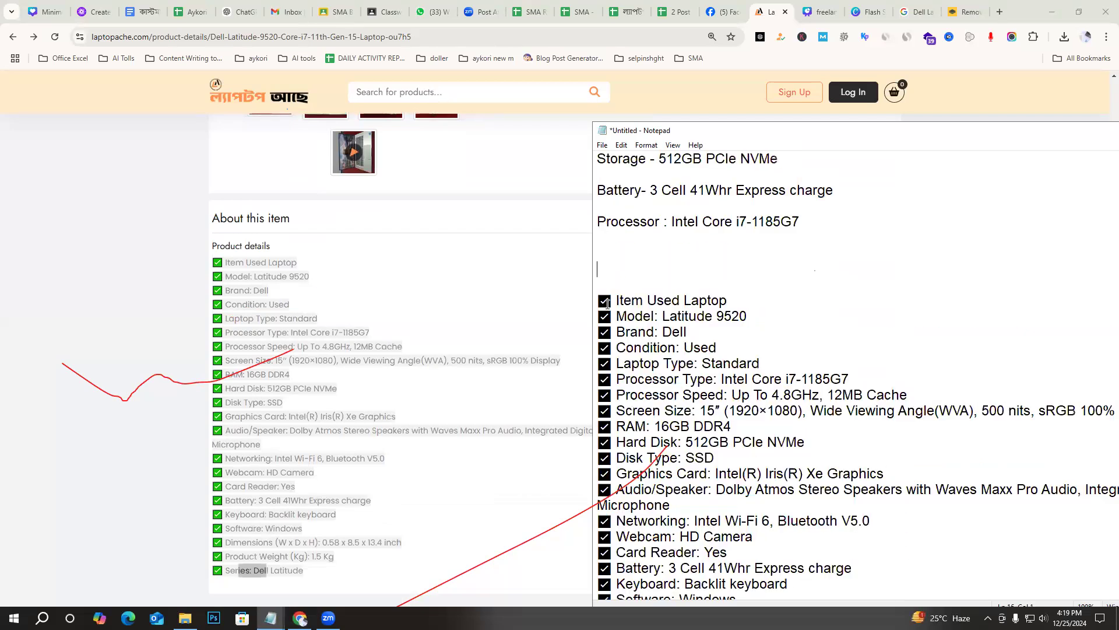
left_click_drag(601, 287, 790, 577)
scroll(705, 584, "down", 2)
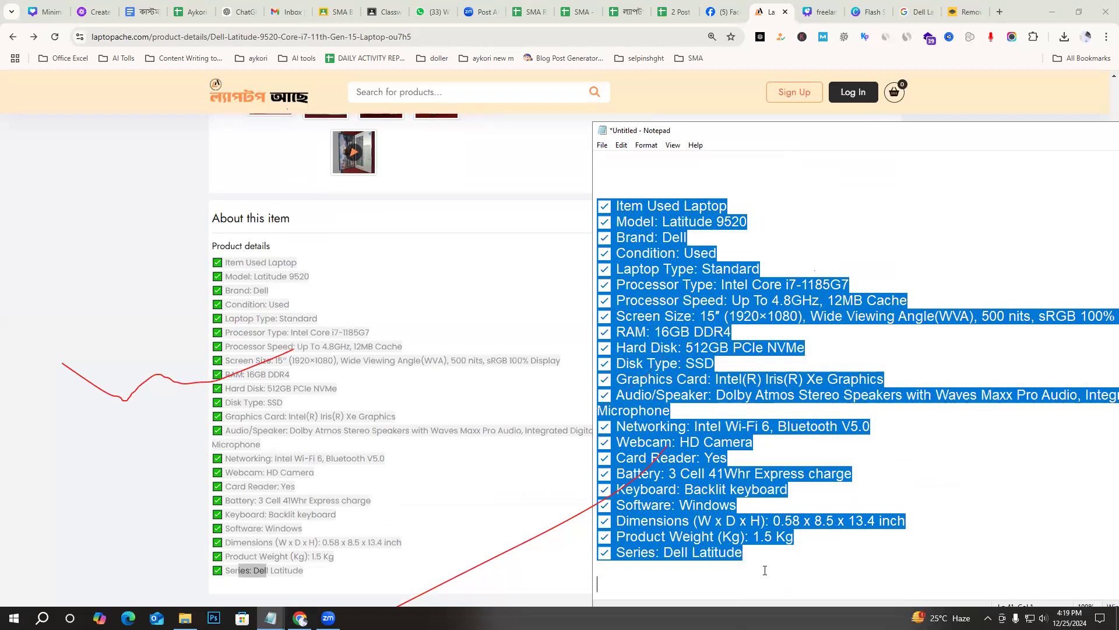
left_click(763, 568)
scroll(766, 332, "up", 5)
scroll(762, 346, "down", 2)
scroll(834, 361, "up", 1)
scroll(822, 393, "down", 1)
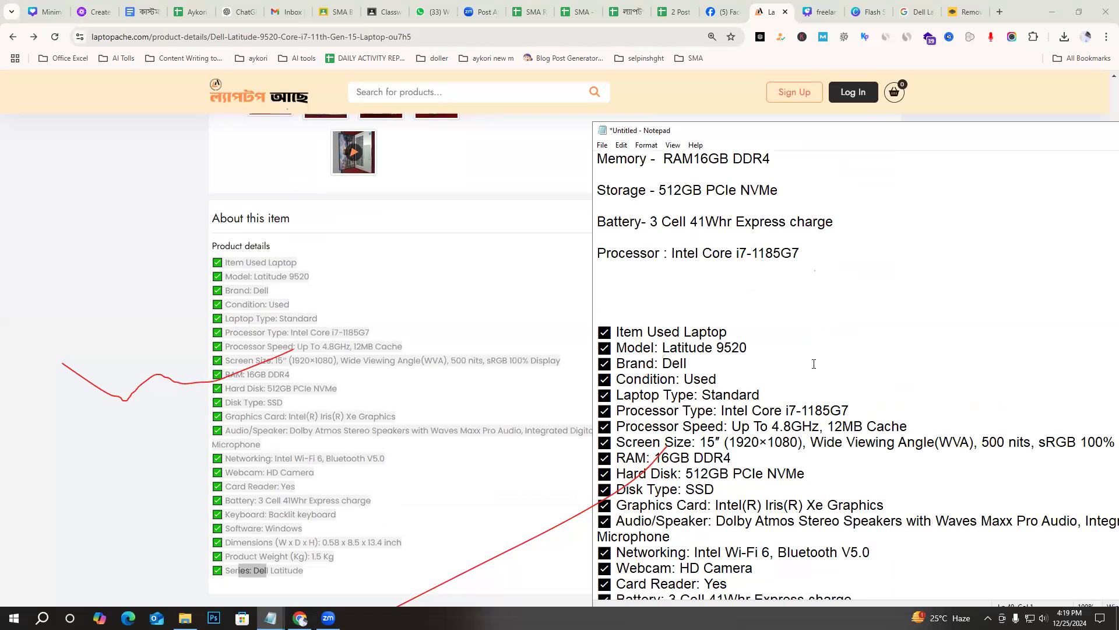
Copy the line "Processor Type: Intel Core i7-1185G7" from the specifications list to below the price, separated by blank lines
left_click(660, 292)
scroll(661, 292, "up", 1)
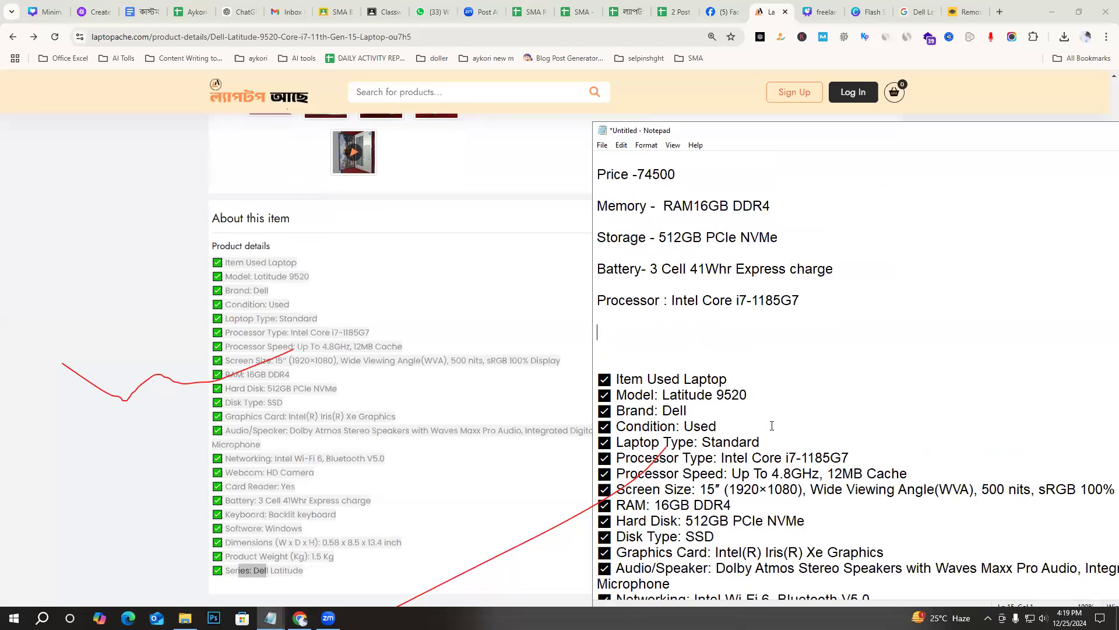
scroll(769, 446, "down", 2)
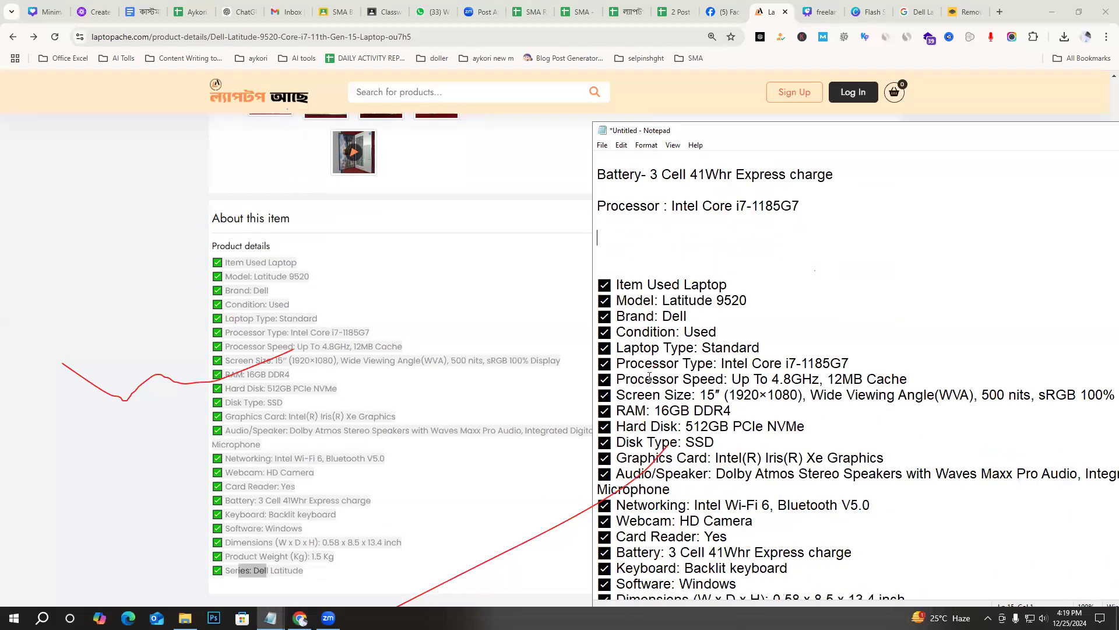
left_click_drag(850, 363, 618, 362)
key("ctrl+c")
scroll(867, 282, "up", 3)
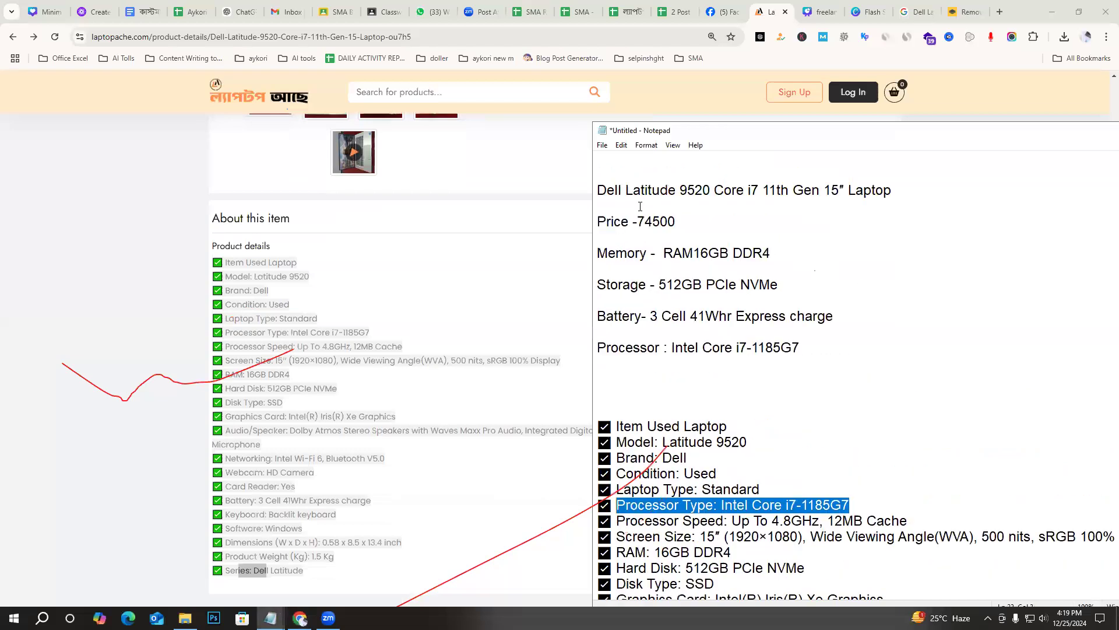
left_click(618, 239)
key("Return")
key("Return")
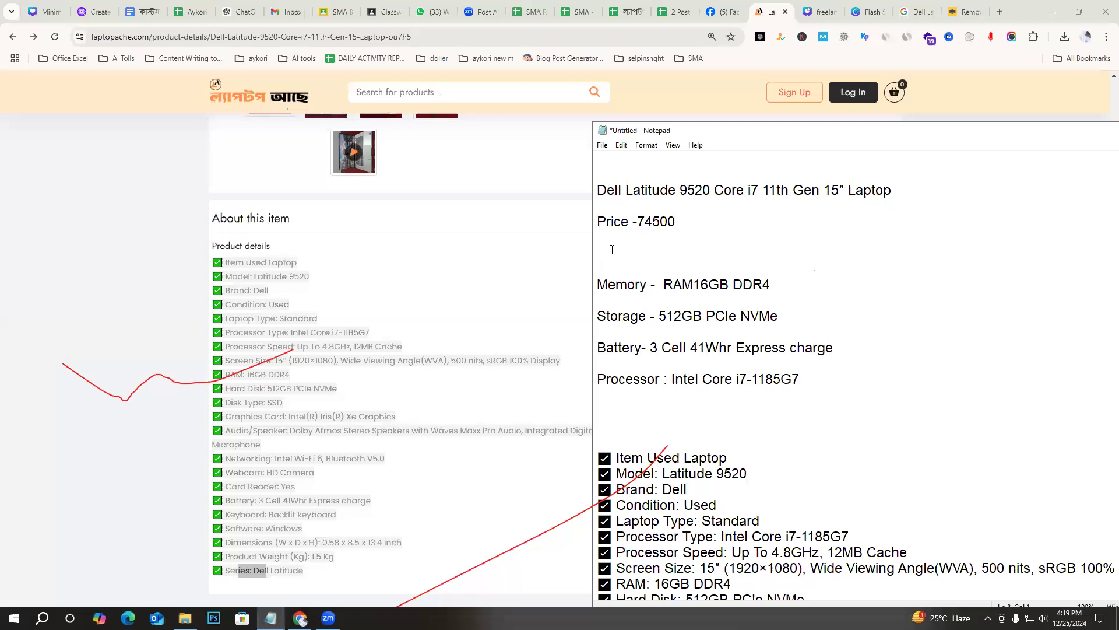
key("ctrl+v")
key("Return")
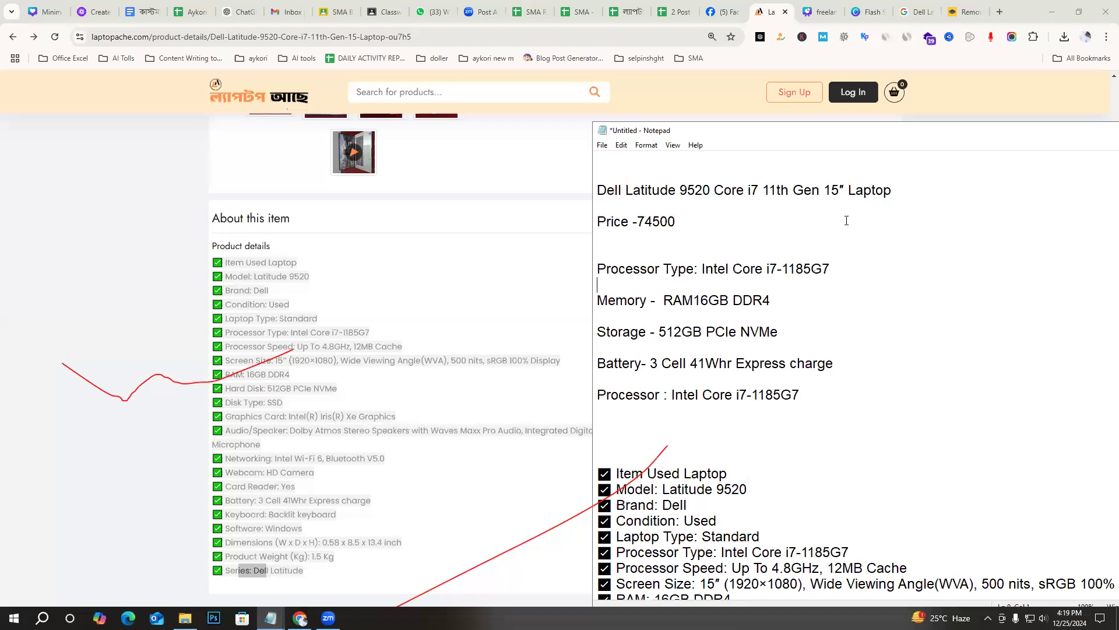
Delete the Memory, Storage, Battery and Processor lines below the copied Processor Type line
scroll(848, 478, "down", 2)
scroll(849, 478, "down", 1)
scroll(848, 478, "up", 1)
left_click_drag(800, 301, 590, 204)
key("Delete")
key("Delete")
key("Delete")
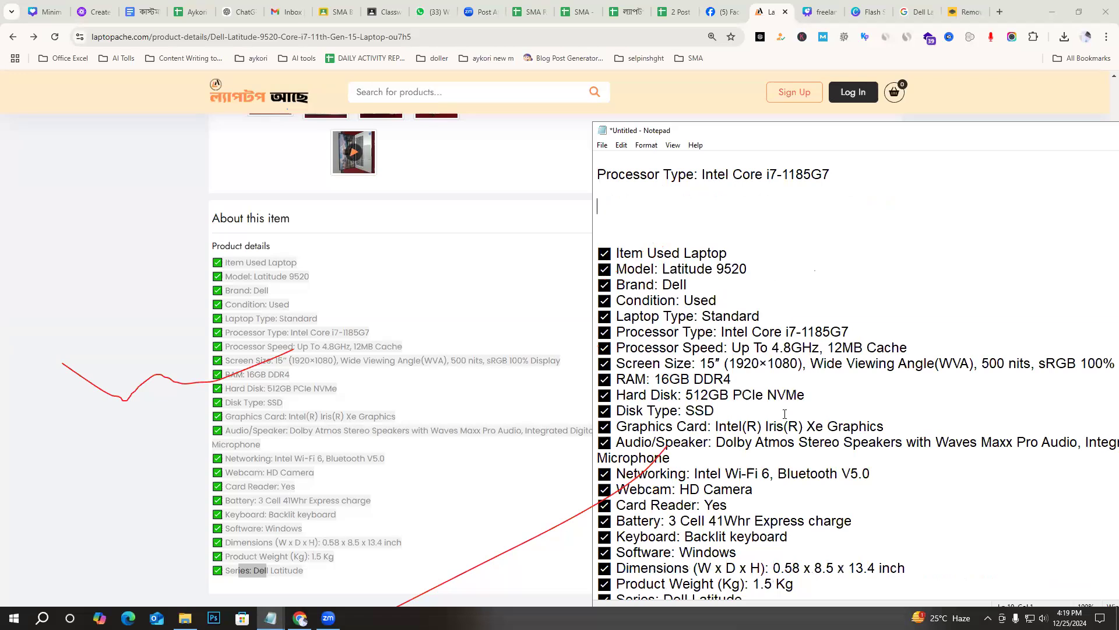
Copy the line "RAM: 16GB DDR4" from the specifications list to directly below the Processor Type line
left_click_drag(748, 378, 622, 382)
key("ctrl+c")
left_click(621, 193)
key("ctrl+v")
key("Return")
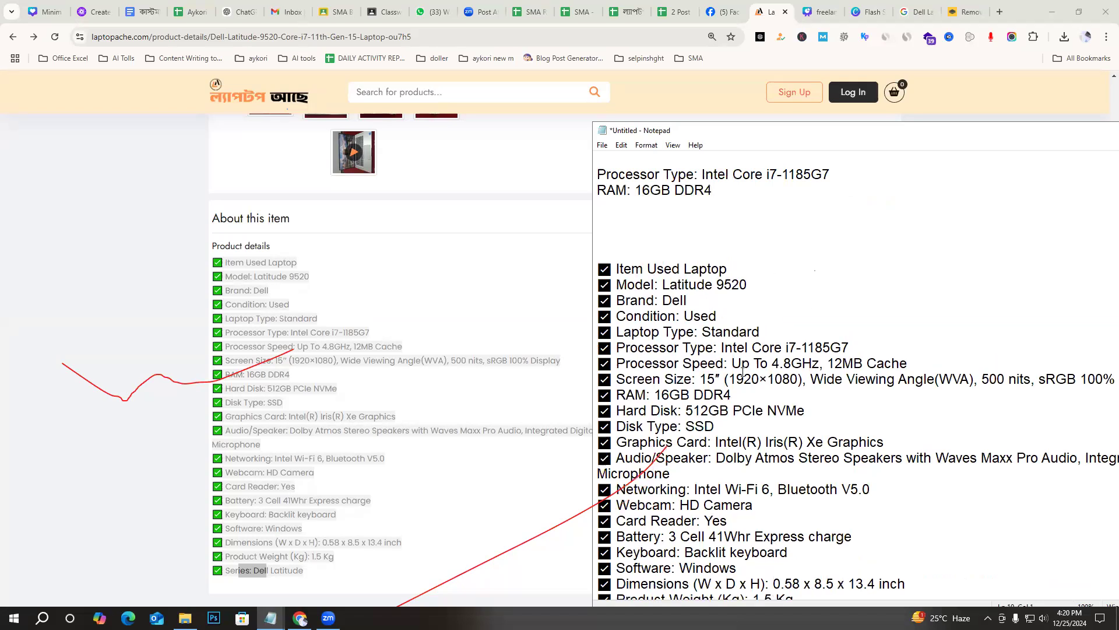
Copy the line "Processor Speed: Up To 4.8GHz, 12MB Cache" from the specifications list to directly below the RAM line
left_click_drag(618, 365, 913, 366)
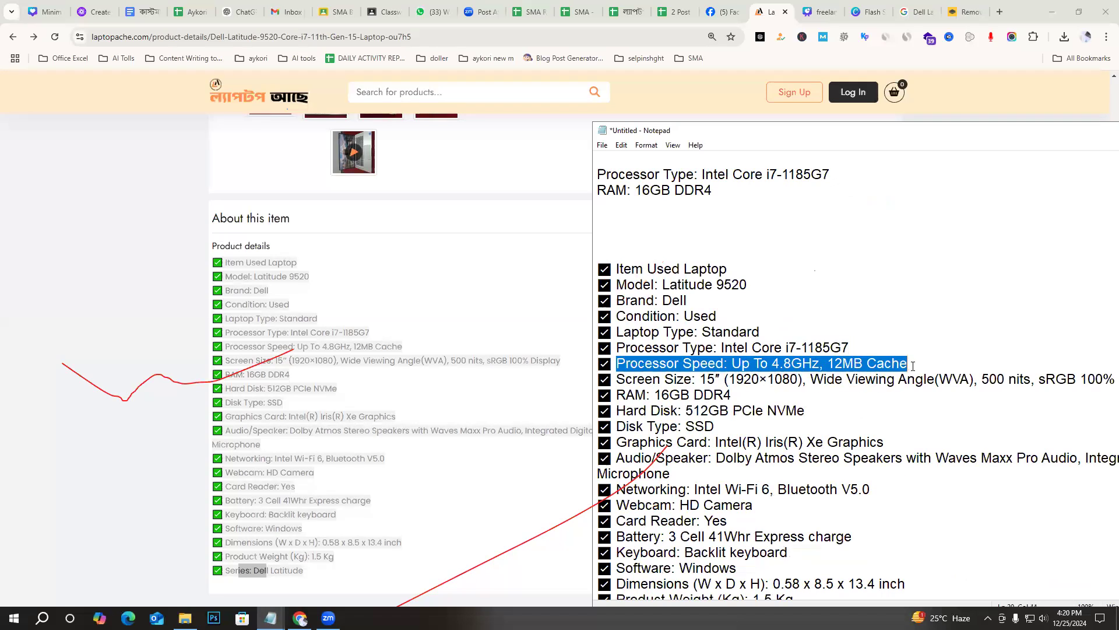
key("ctrl+c")
left_click(752, 224)
key("ctrl+v")
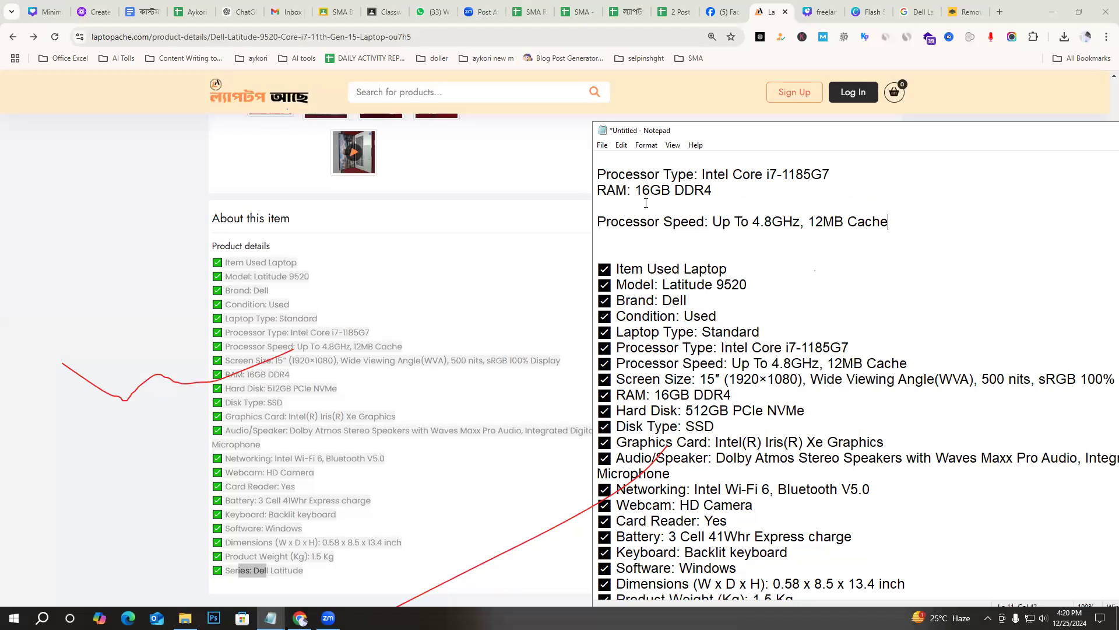
key("BackSpace")
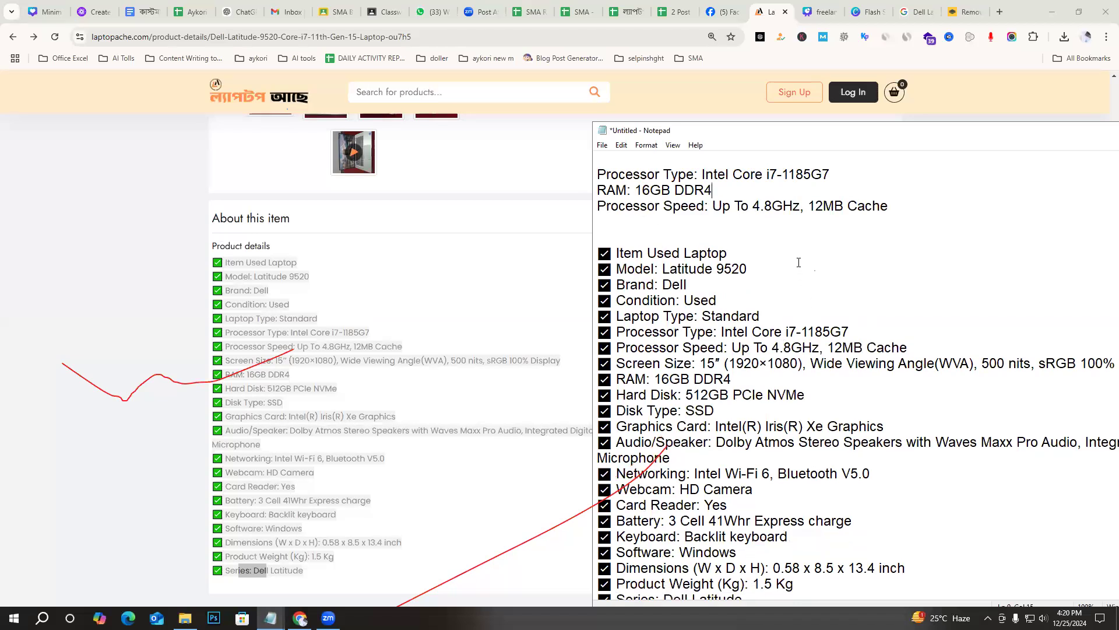
Copy the line "Hard Disk: 512GB PCIe NVMe" from the specifications list to directly below the Processor Speed line
left_click(907, 208)
key("Return")
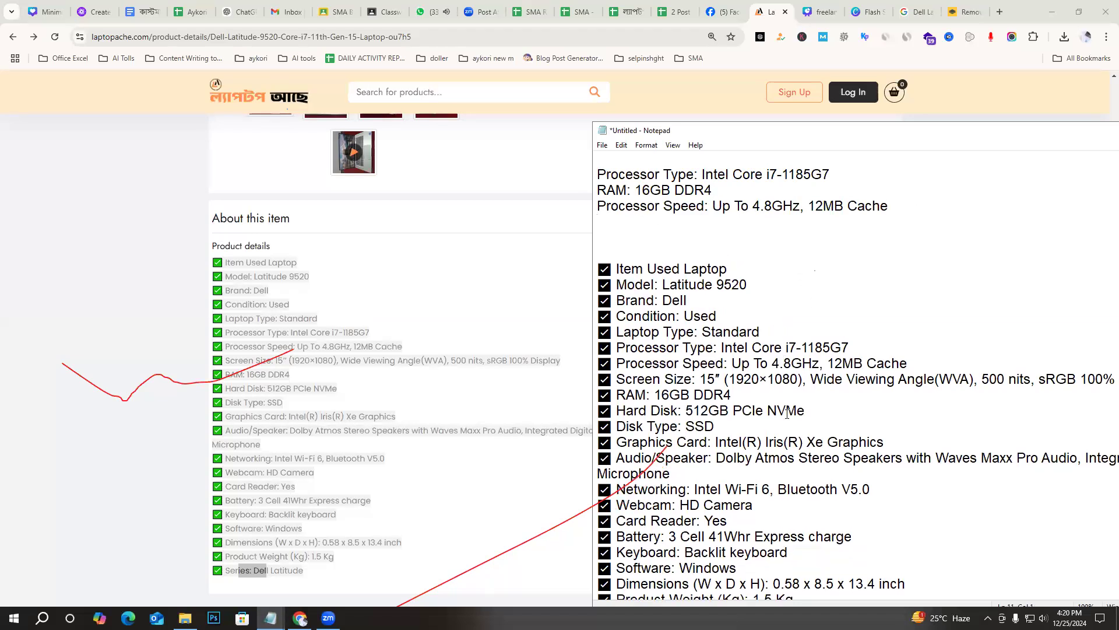
left_click_drag(805, 412, 619, 413)
key("ctrl+c")
left_click(895, 207)
key("Return")
key("Return")
key("ctrl+v")
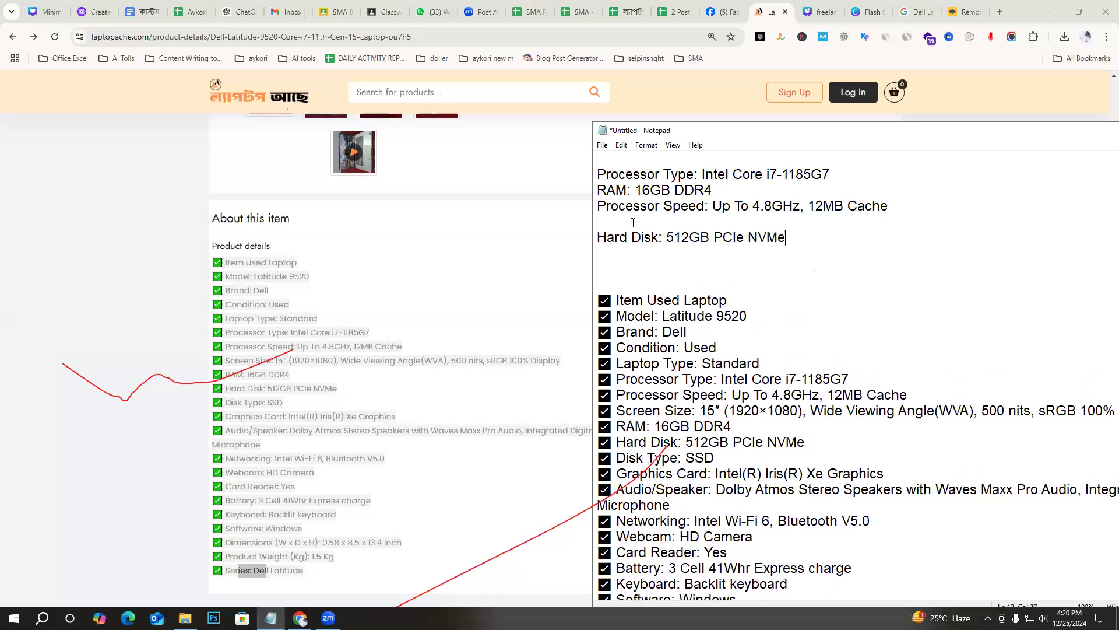
key("BackSpace")
Copy the line "Graphics Card: Intel(R) Iris(R) Xe Graphics" from the specifications list to directly below the Hard Disk line
left_click(805, 233)
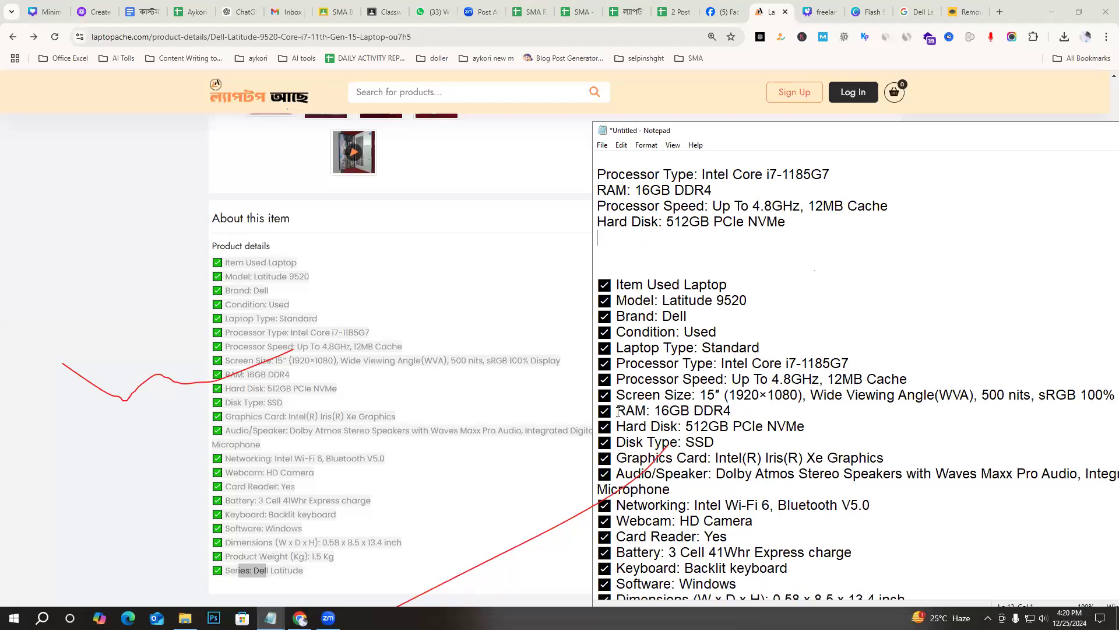
scroll(618, 412, "down", 1)
left_click_drag(618, 412, 883, 410)
key("ctrl+c")
left_click(714, 190)
key("ctrl+v")
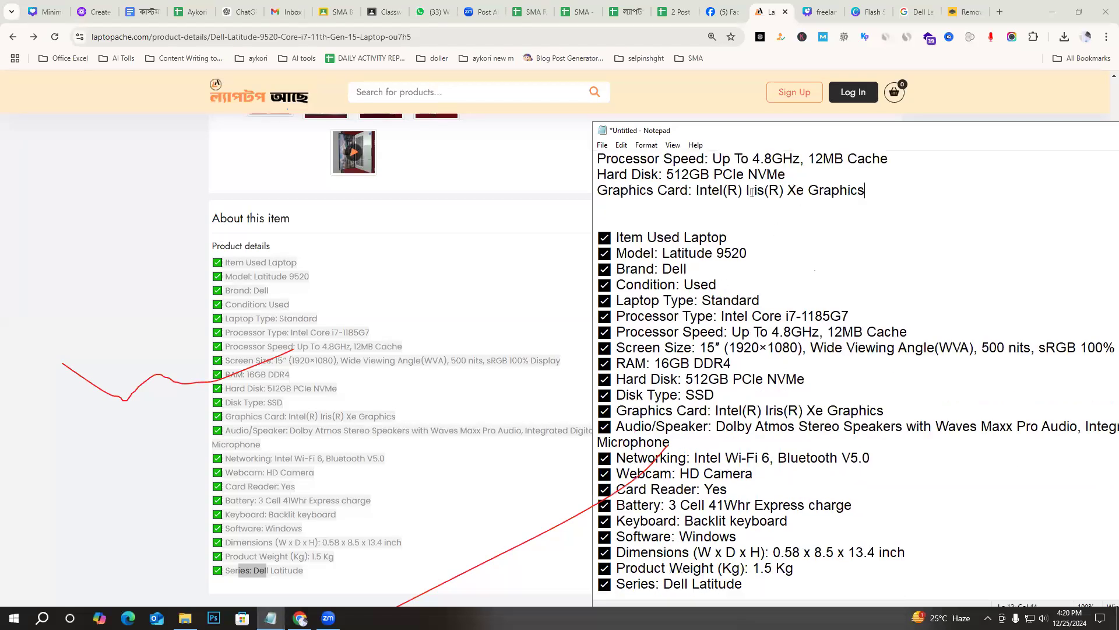
Copy the line "Battery: 3 Cell 41Whr Express charge" to directly below the Graphics Card line and start a new line
scroll(852, 240, "up", 2)
scroll(813, 460, "down", 2)
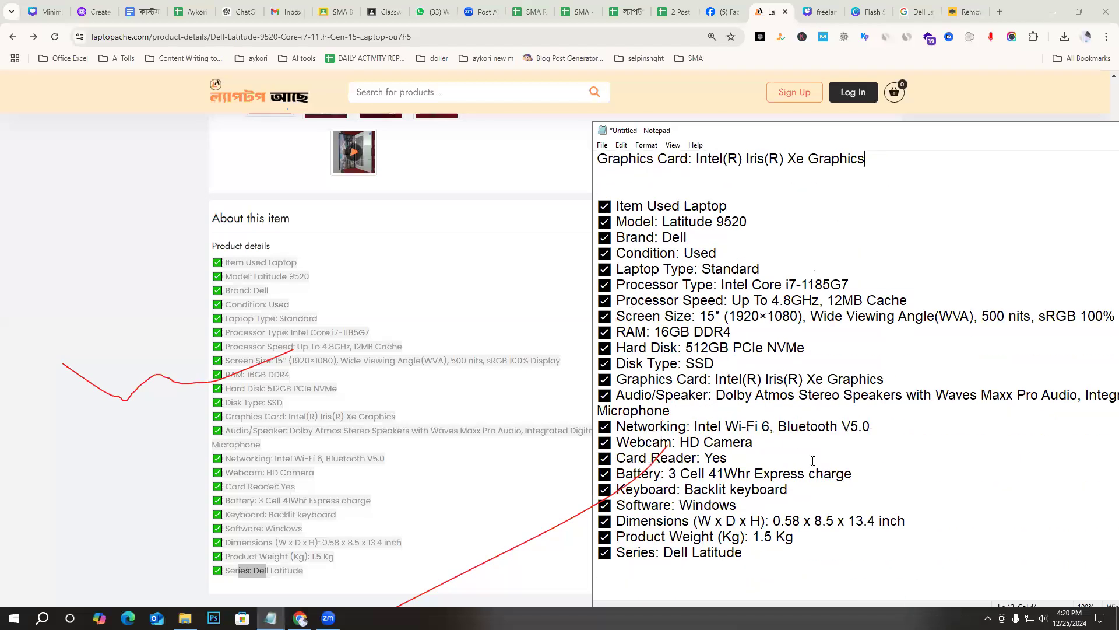
left_click_drag(853, 474, 621, 477)
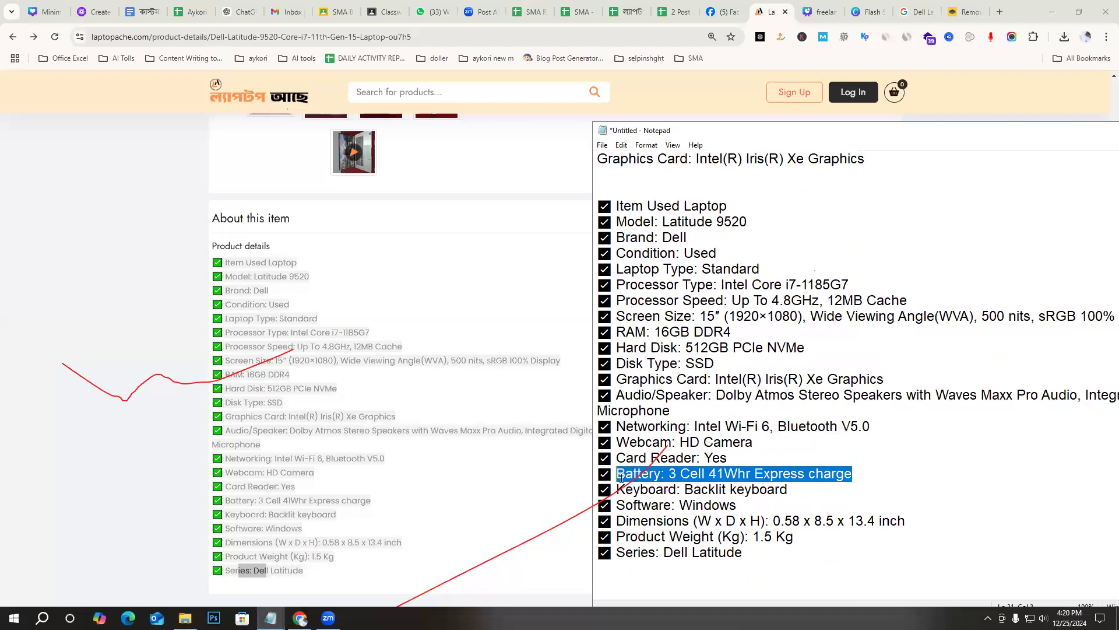
key("ctrl+c")
left_click(649, 173)
key("ctrl+v")
key("Return")
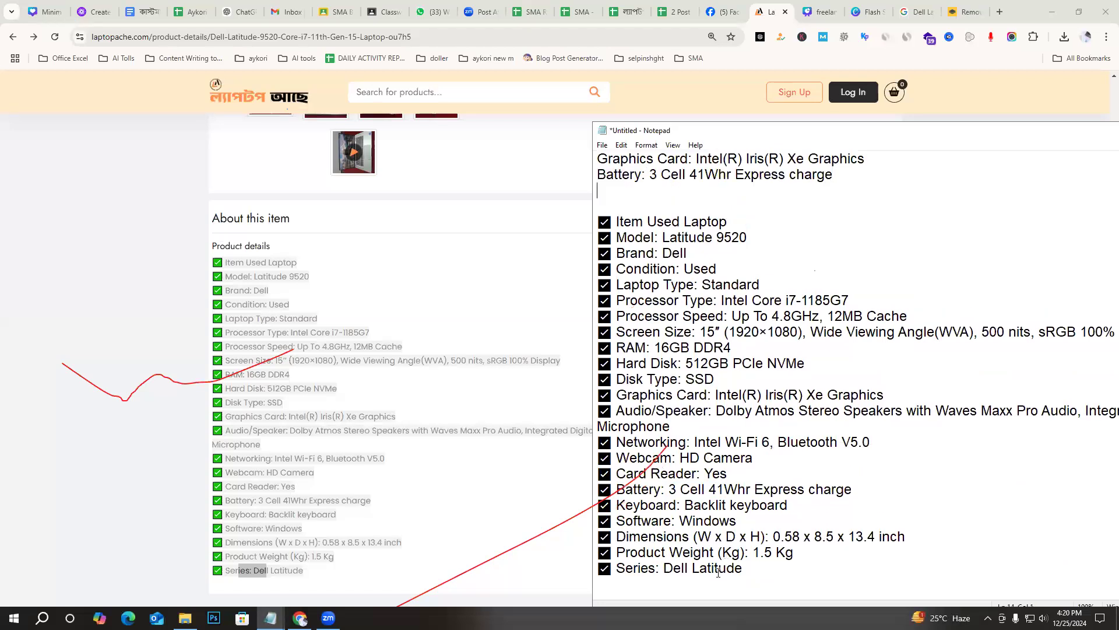
Copy "Screen Size: 15″ (1920×1080), Wide Viewing Angle(WVA), 500 nits, sRGB 100%" to directly below the Battery line and start a new line
scroll(661, 375, "up", 1)
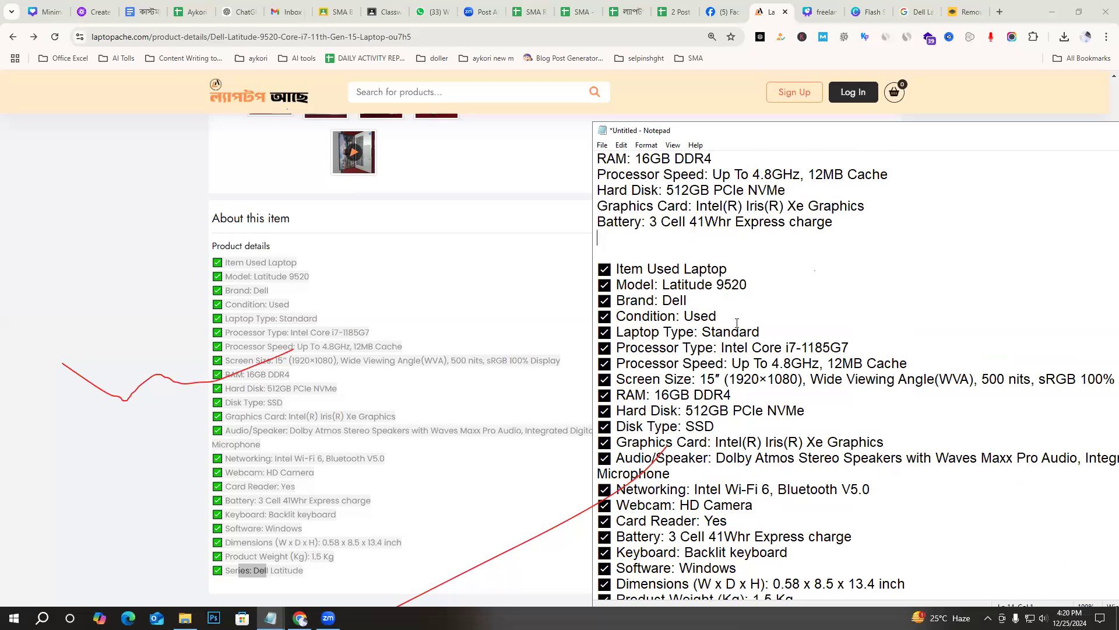
left_click_drag(718, 317, 619, 317)
left_click(860, 380)
left_click(671, 395)
left_click_drag(626, 379, 1106, 377)
left_click(644, 379)
left_click_drag(618, 379, 1115, 378)
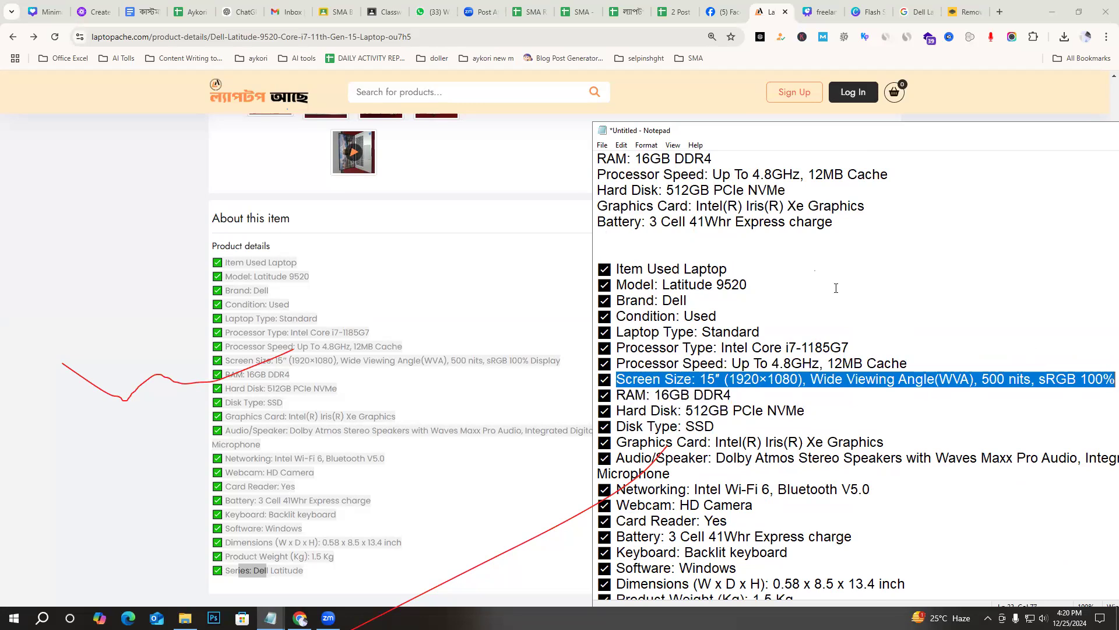
key("ctrl+c")
left_click(624, 239)
key("ctrl+v")
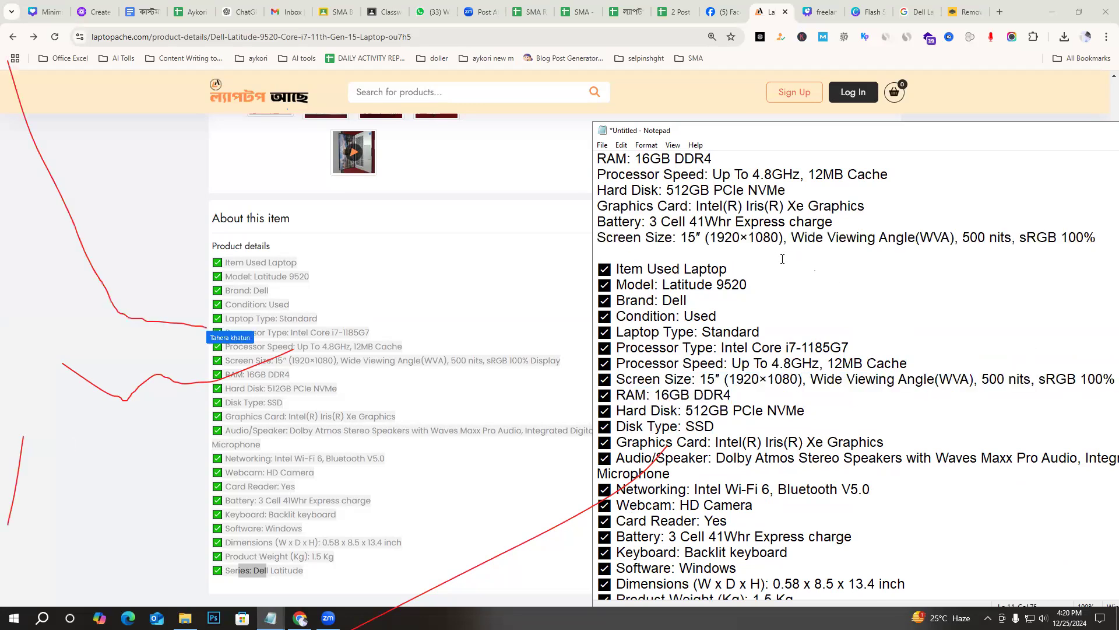
key("Return")
Highlight the full specifications list in the note, and the product details from Screen Size to Series on the laptop's web page
scroll(741, 474, "down", 2)
left_click_drag(743, 553, 598, 222)
left_click(301, 377)
scroll(272, 477, "down", 2)
left_click(335, 461)
left_click(208, 249, "shift")
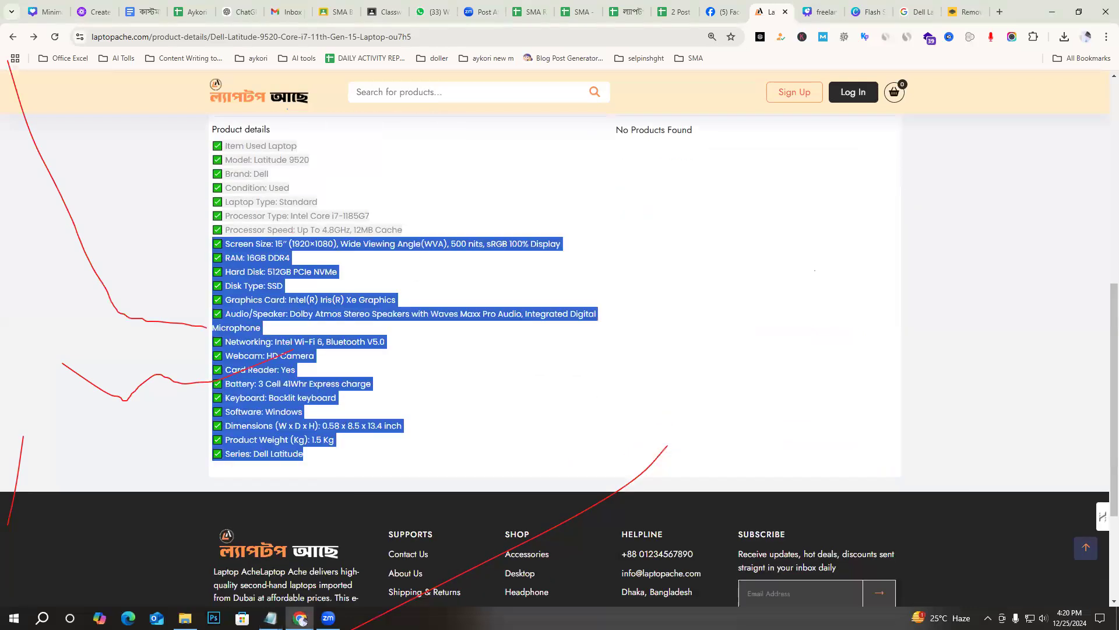
Return to the caption note and insert four more blank lines between the Screen Size line and the full specifications list
key("alt+Tab")
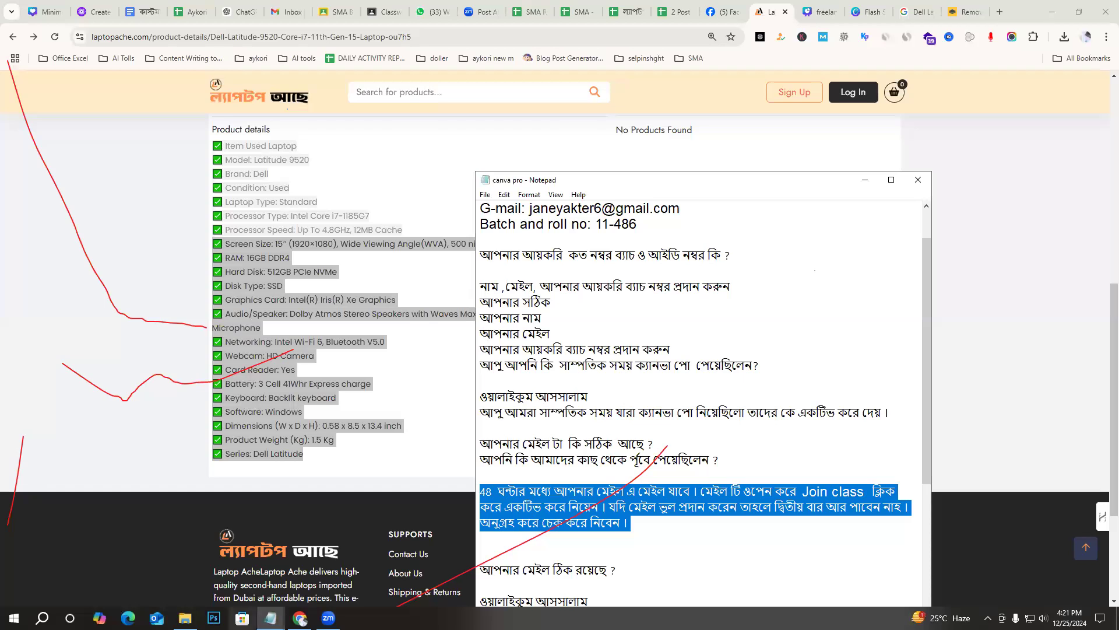
mouse_move(271, 618)
left_click(204, 569)
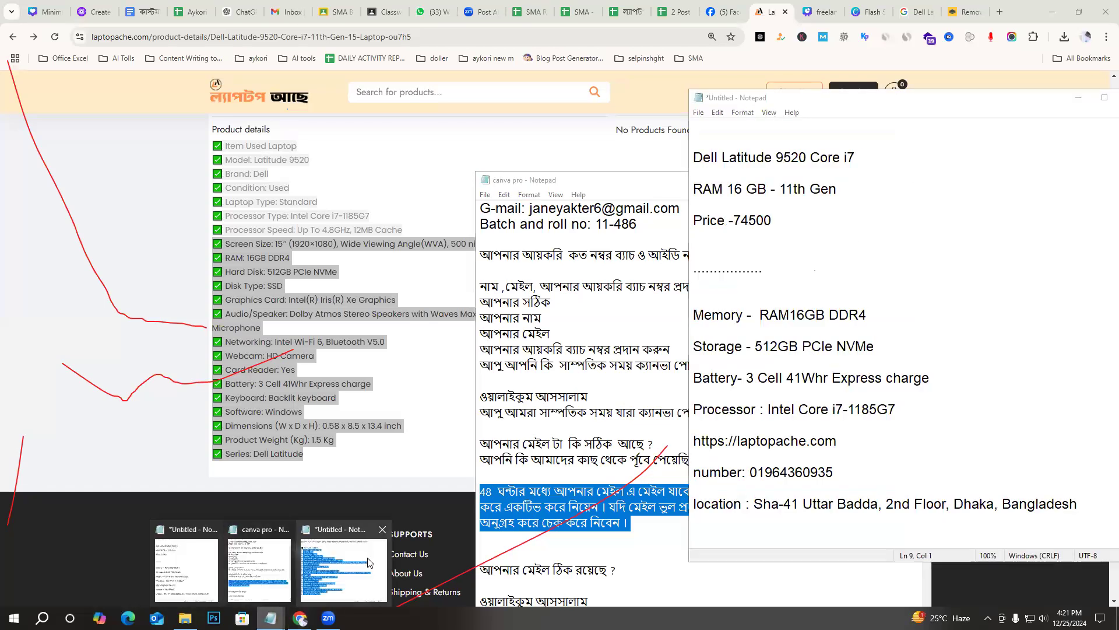
left_click(368, 563)
scroll(932, 350, "up", 4)
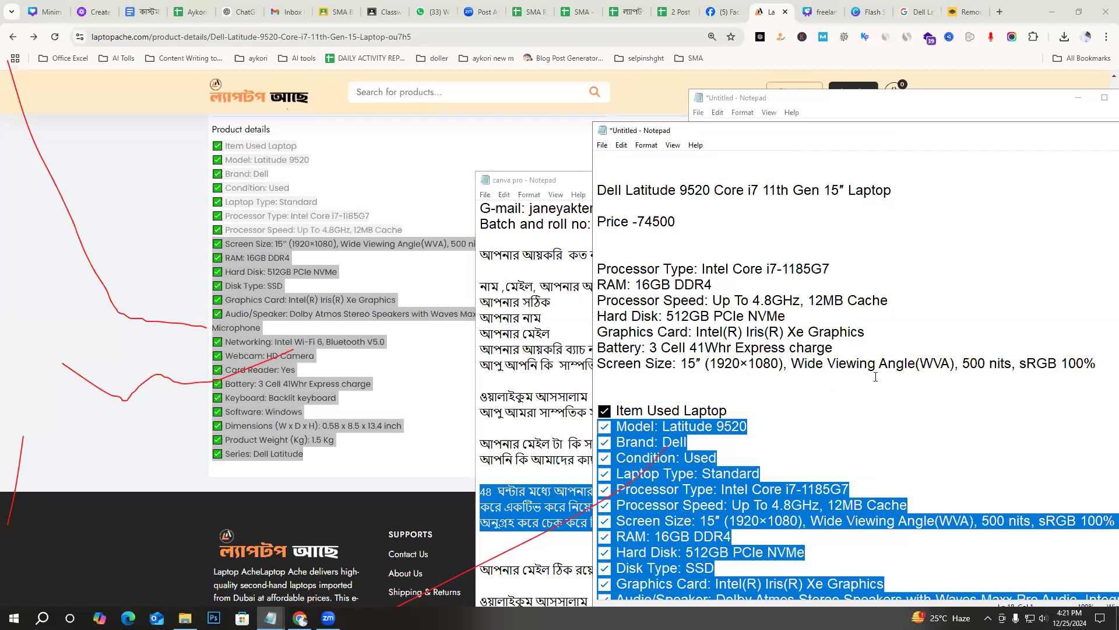
left_click(1092, 368)
key("Return")
key("Return")
key("Return")
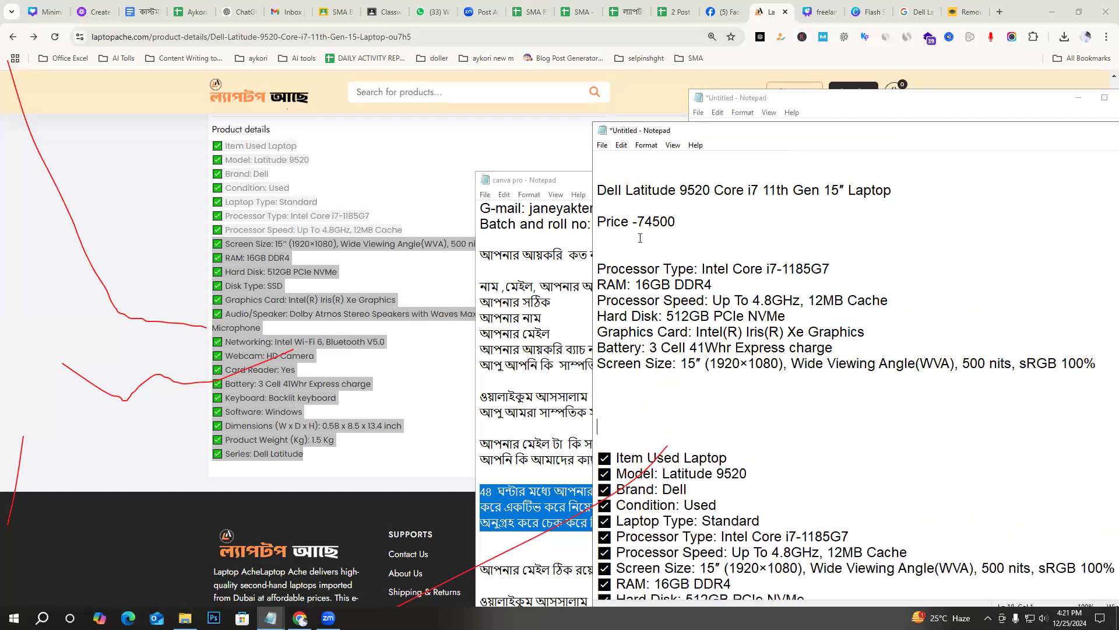
left_click(698, 243)
left_click(607, 451)
key("Return")
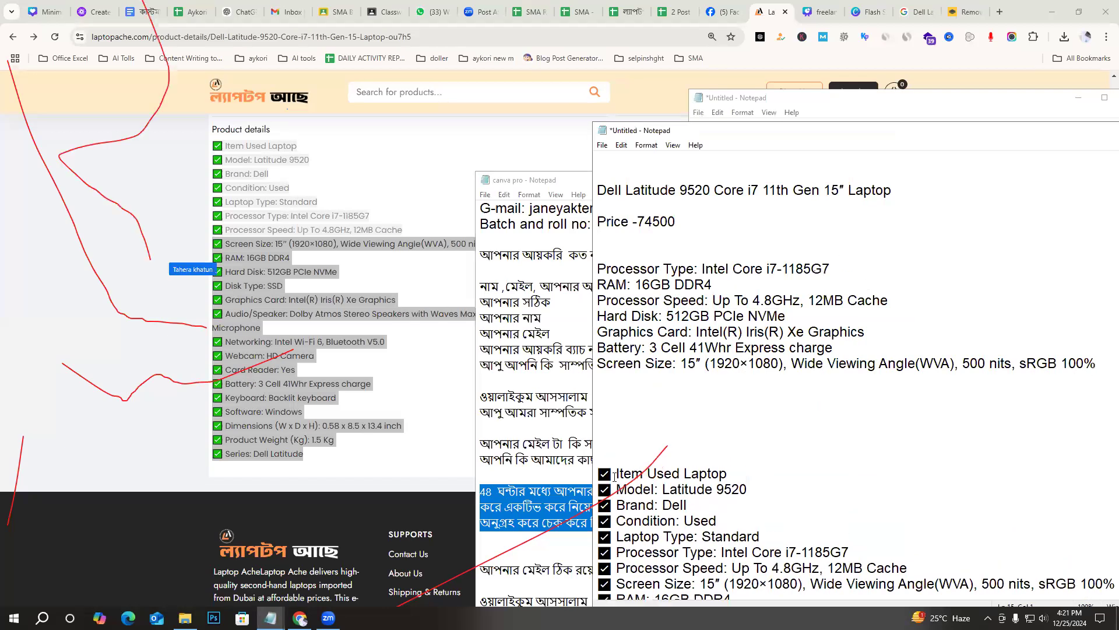
left_click_drag(612, 474, 599, 472)
Switch to the Laptop Ache Facebook page, clear the drawn annotations and examine the specification lines of the HP Elitebook Folio 1040 G3 post
left_click(821, 3)
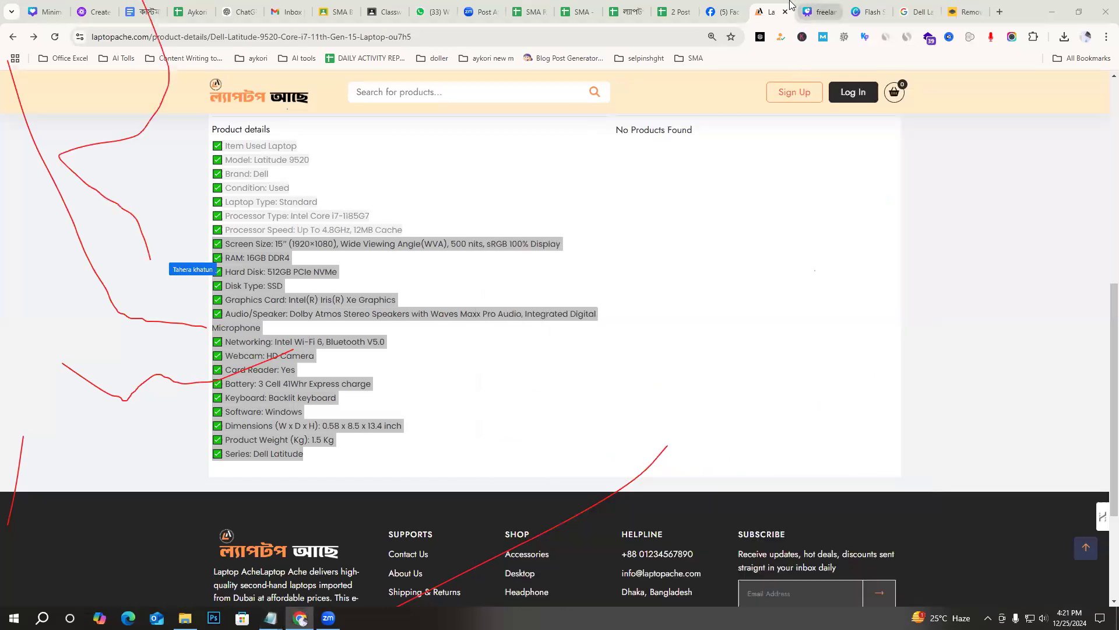
left_click(725, 4)
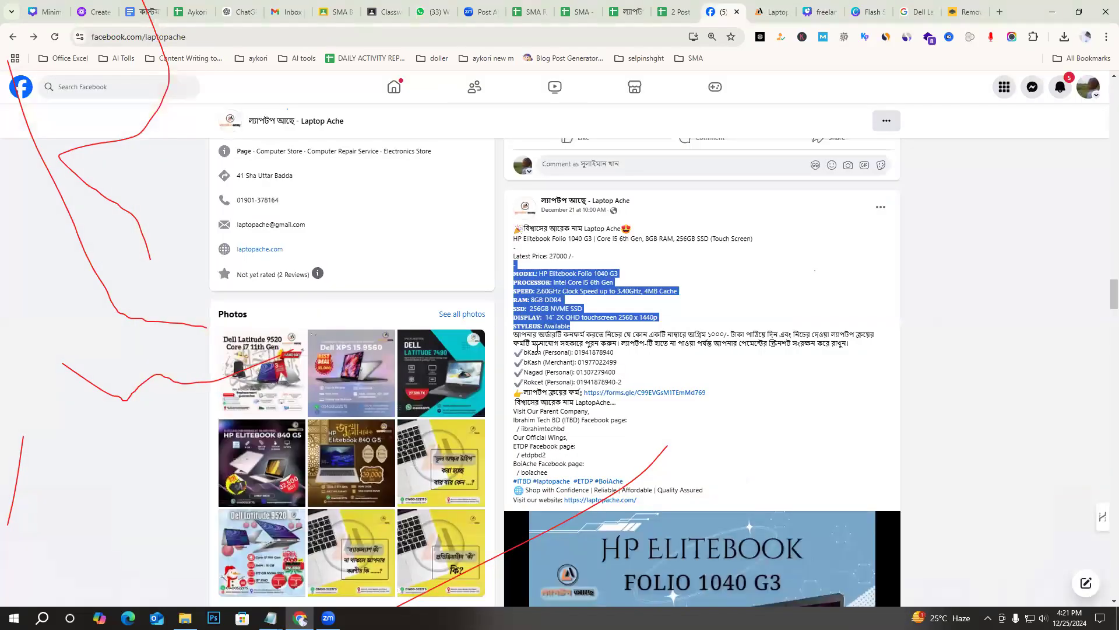
left_click(537, 352)
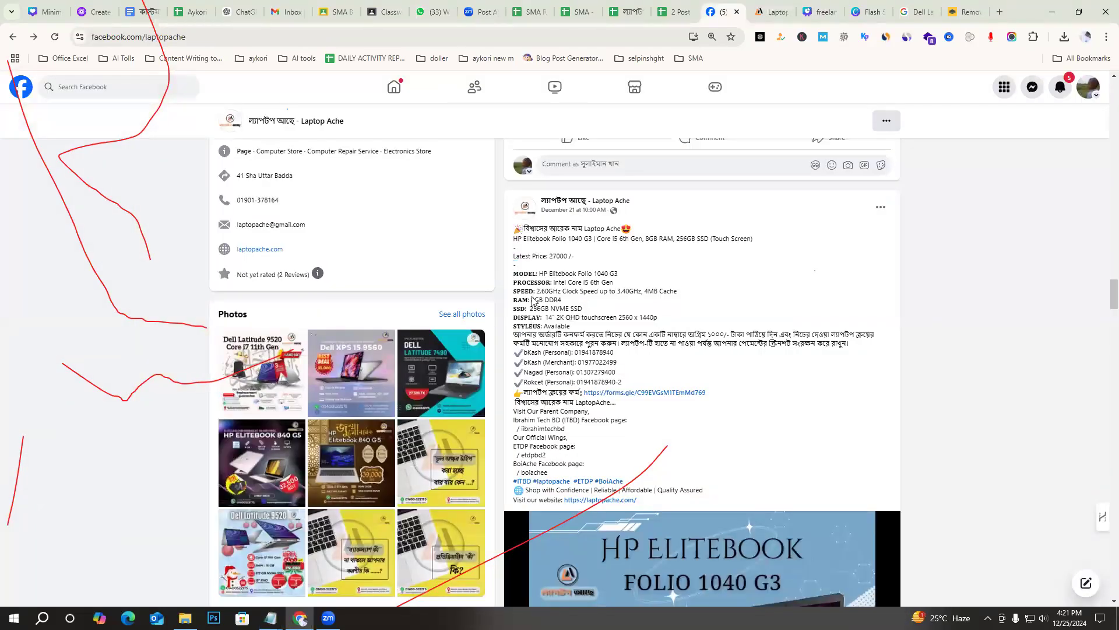
left_click_drag(532, 273, 516, 274)
left_click(620, 294)
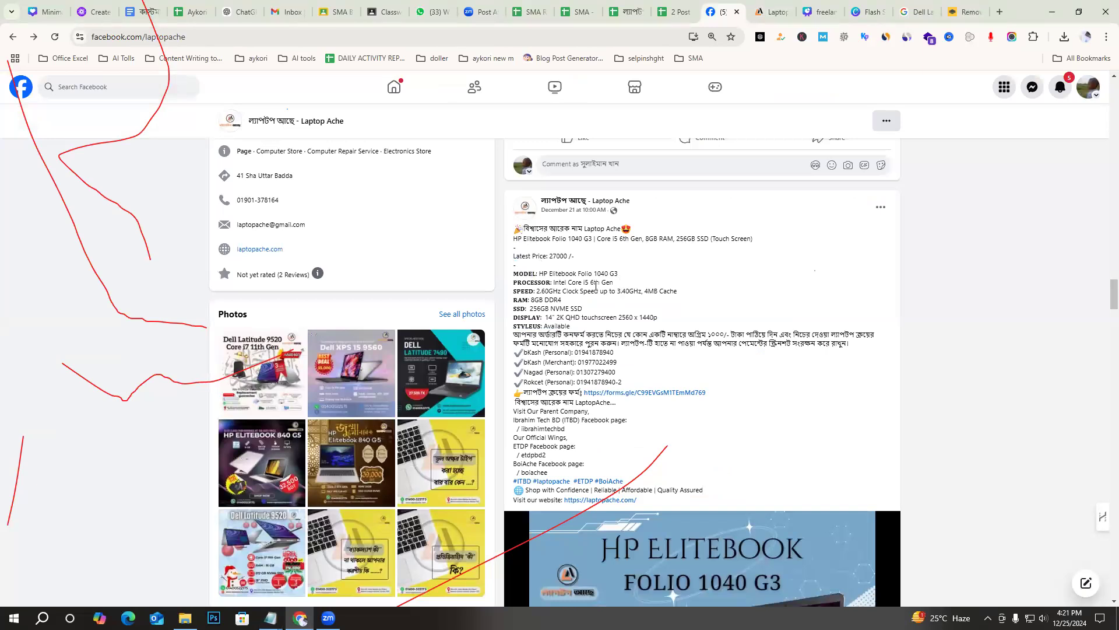
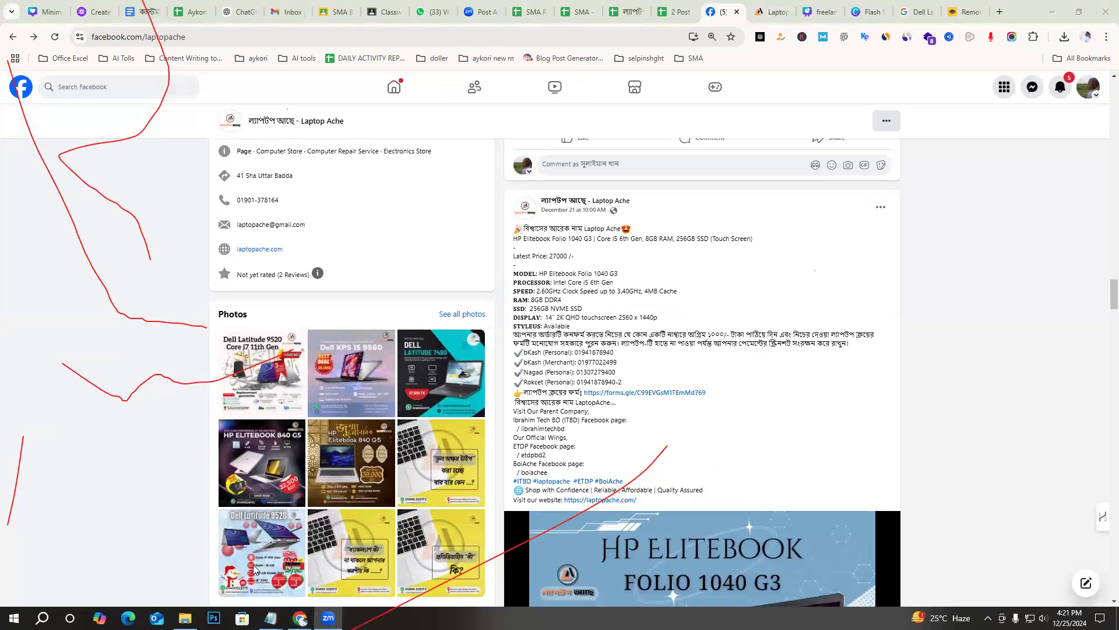
left_click(80, 377)
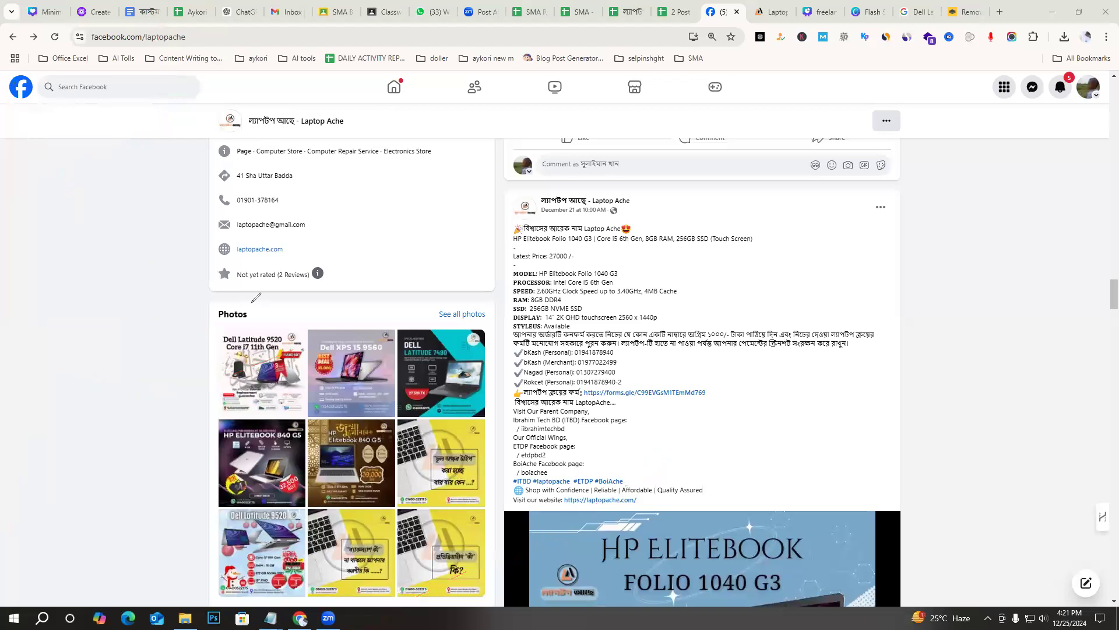
left_click(53, 433)
scroll(663, 341, "up", 6)
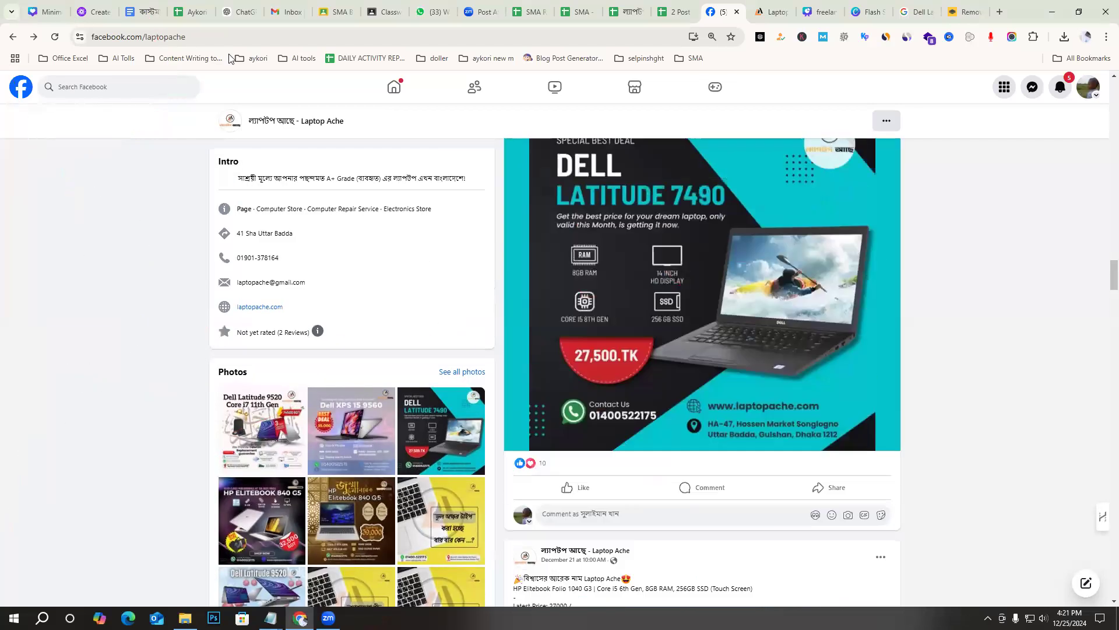
scroll(507, 299, "down", 6)
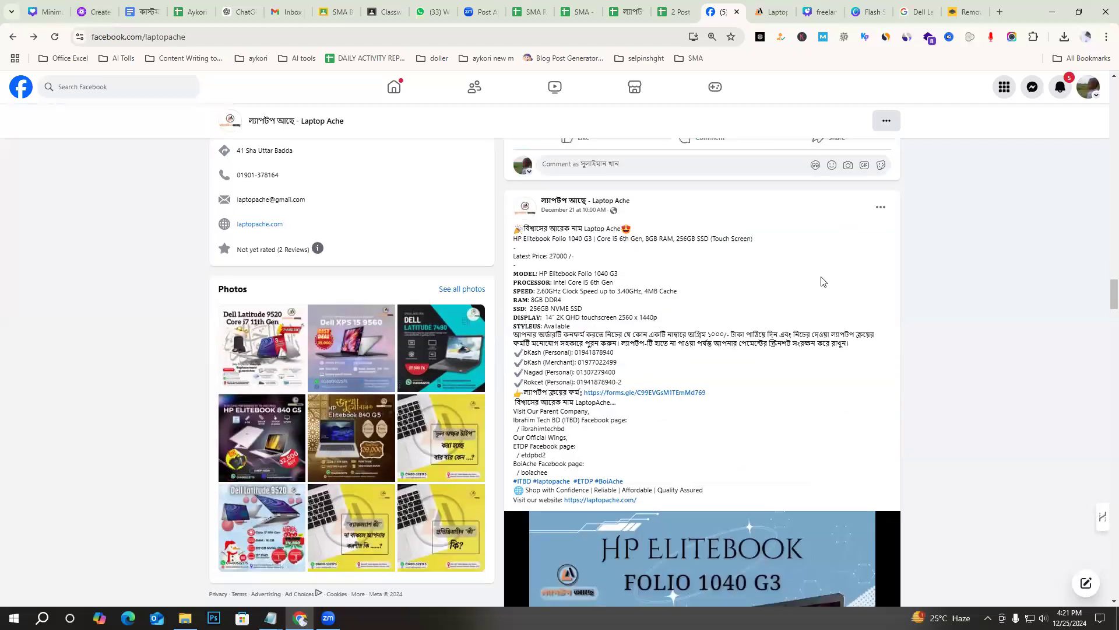
Examine the closing text of the HP Elitebook Folio 1040 G3 post, from the order confirmation instructions to the website link
scroll(604, 378, "down", 2)
left_click_drag(639, 385, 514, 219)
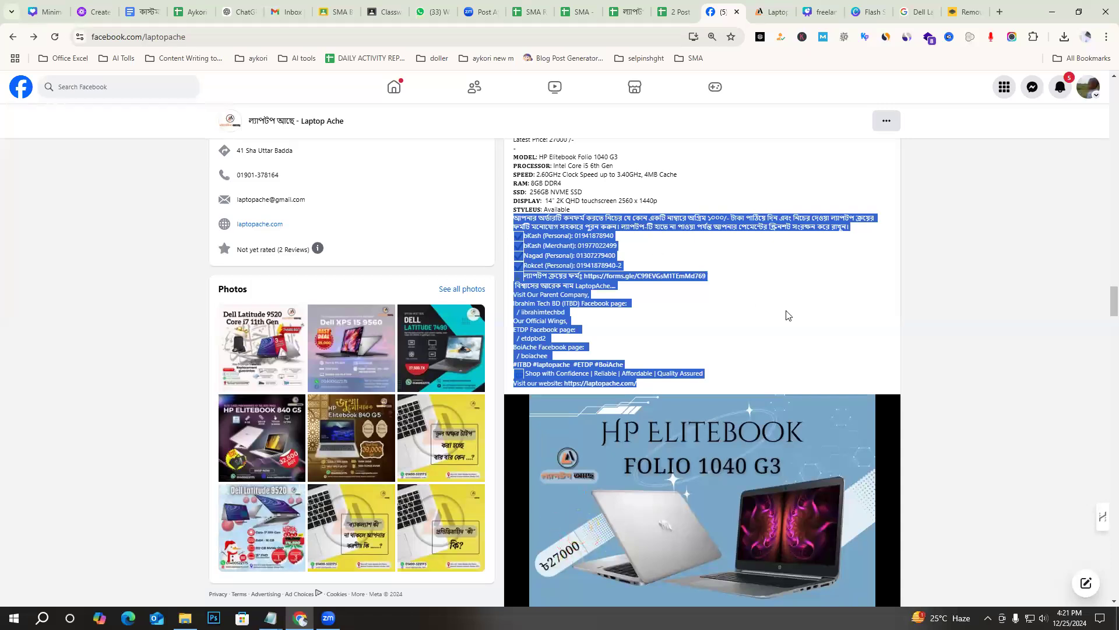
left_click(810, 322)
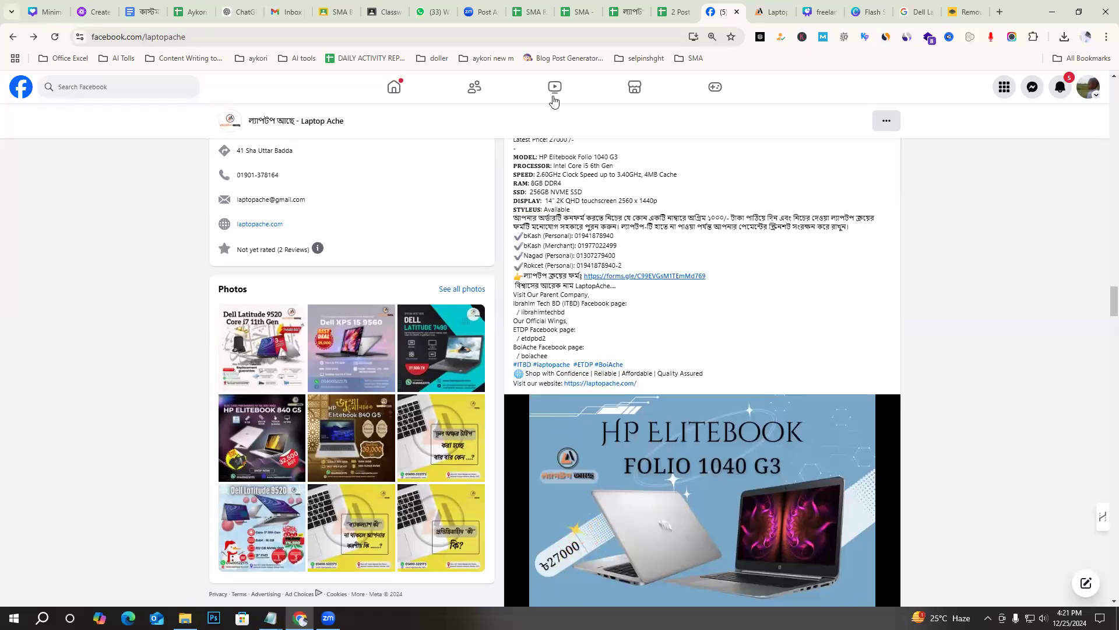
left_click_drag(638, 384, 514, 218)
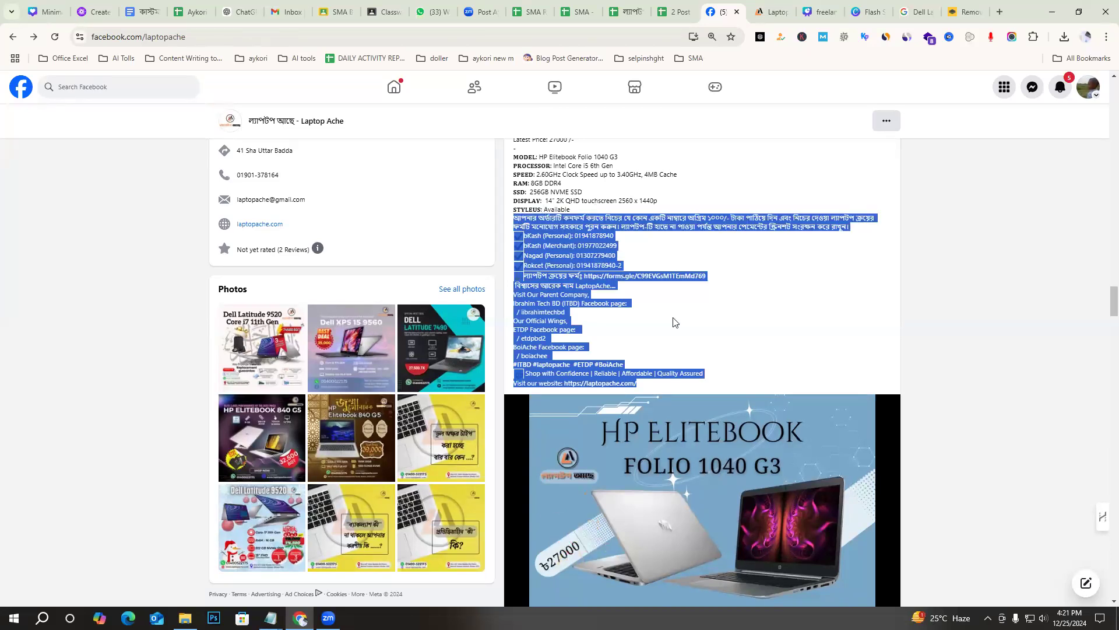
scroll(644, 327, "up", 3)
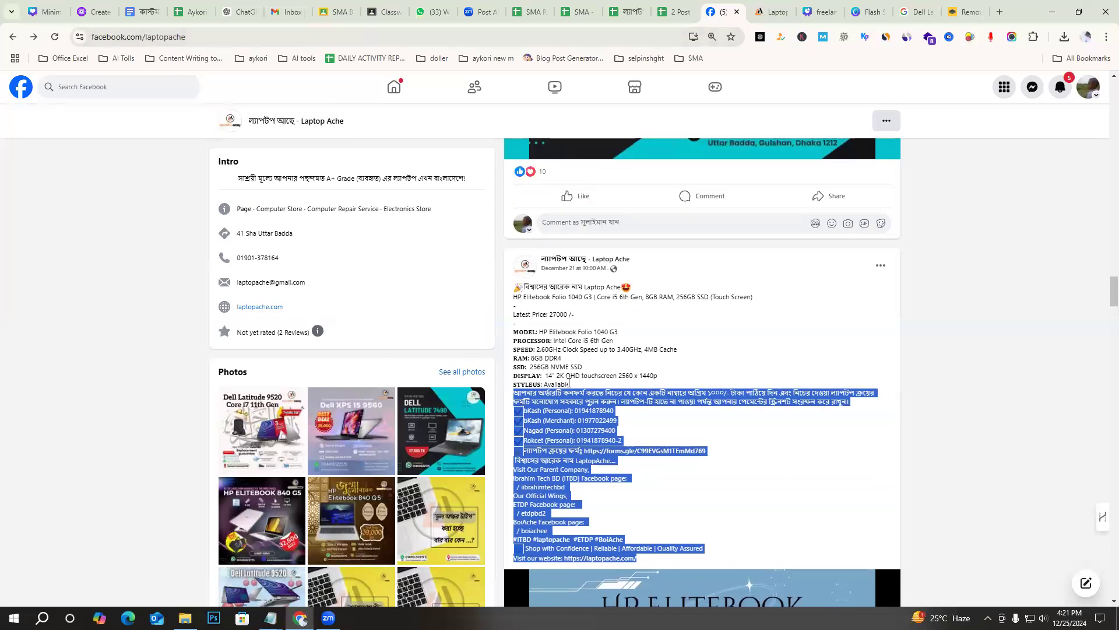
left_click_drag(571, 384, 548, 379)
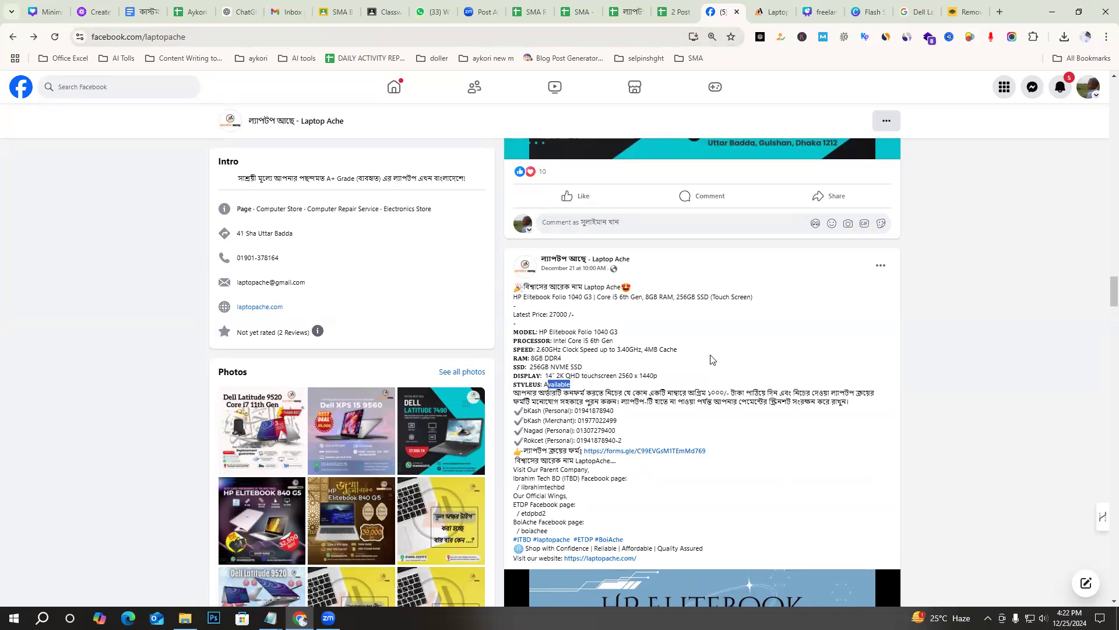
left_click(574, 333)
left_click_drag(656, 565, 514, 395)
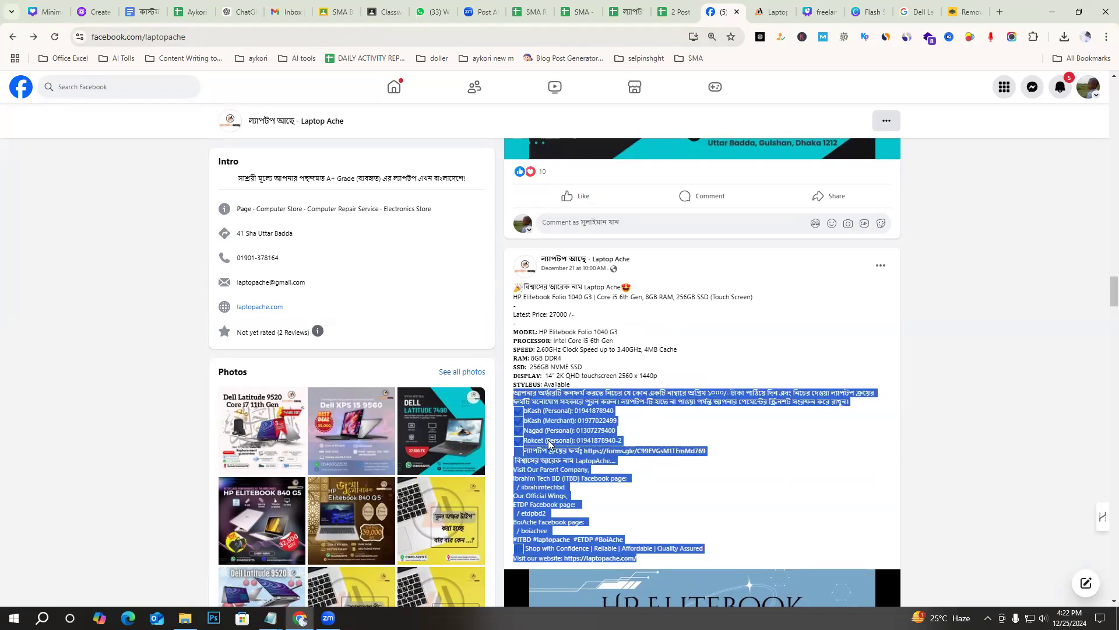
left_click(524, 394)
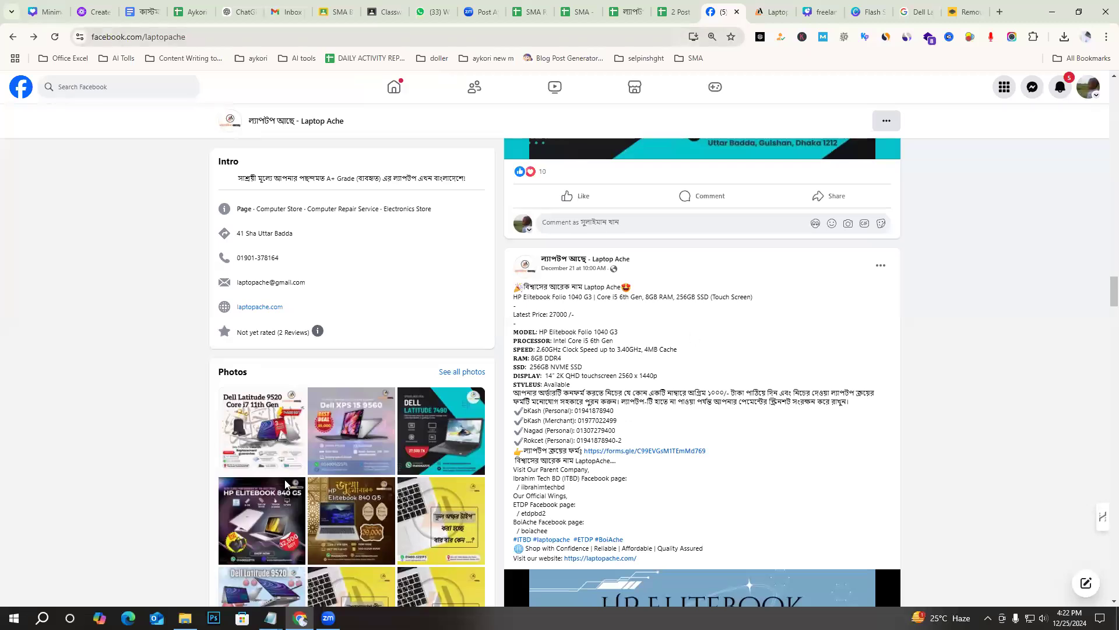
Switch to the caption note and add the copied closing text, from the order instructions to the website link, below the Screen Size line
mouse_move(270, 618)
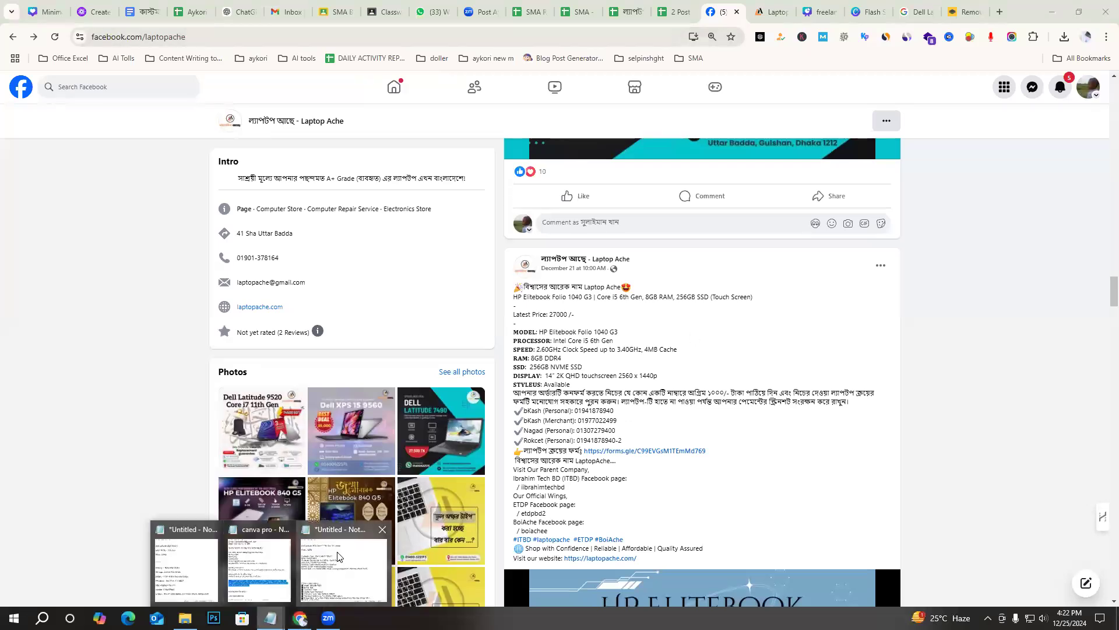
left_click(337, 556)
scroll(832, 392, "down", 2)
scroll(832, 392, "down", 5)
key("Return")
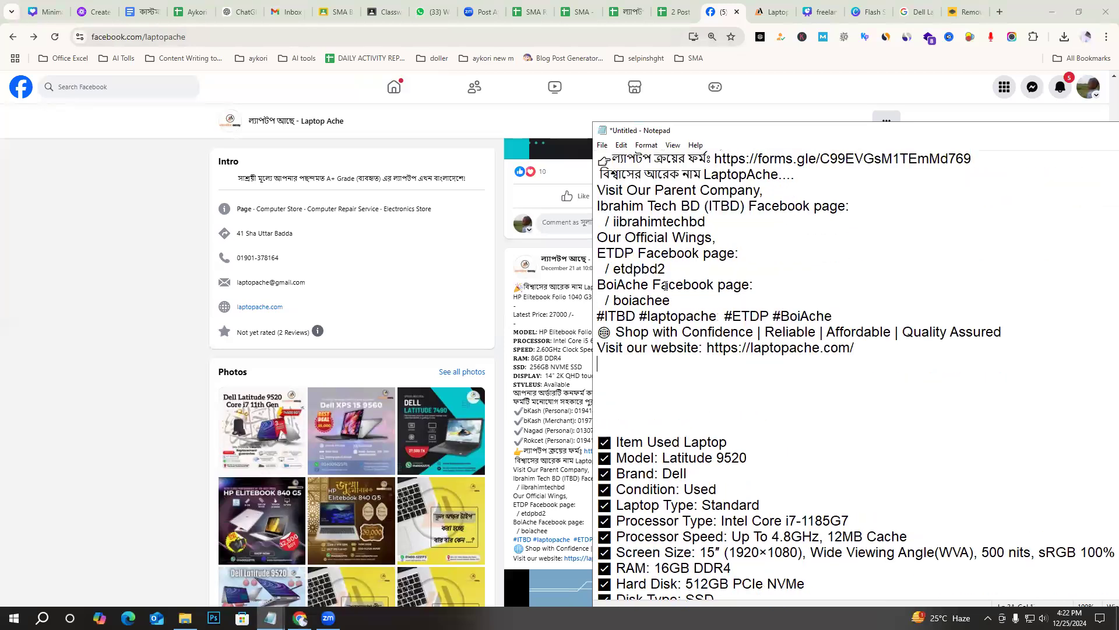
Reduce the gap between the price line and the Processor Type line in the caption note to one blank line
scroll(665, 285, "up", 7)
left_click(686, 252)
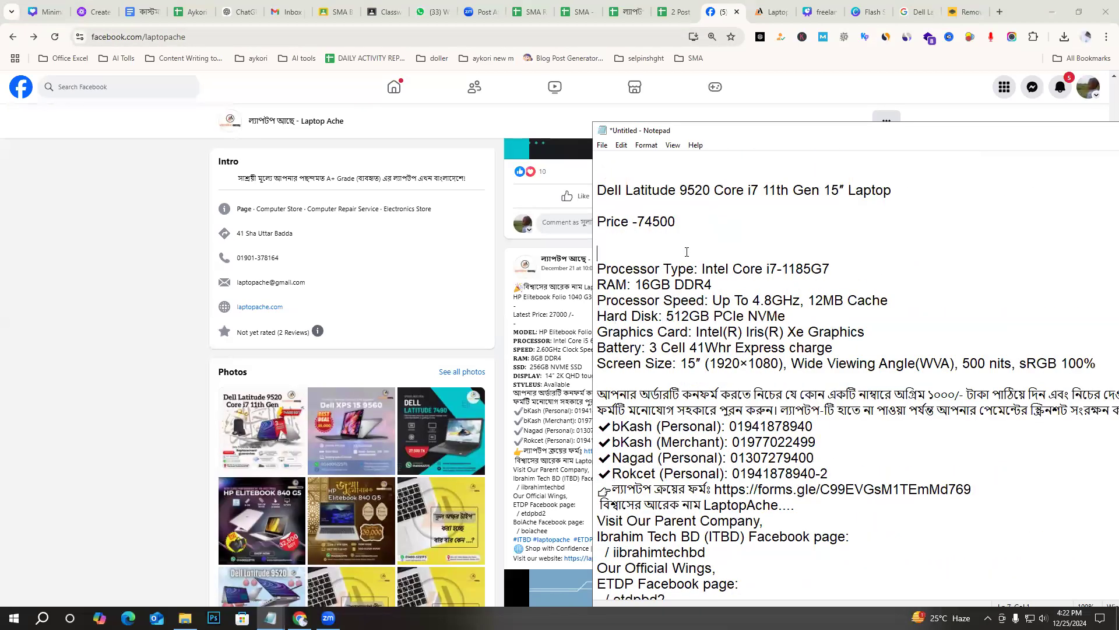
key("Return")
key("Return")
key("BackSpace")
key("BackSpace")
key("BackSpace")
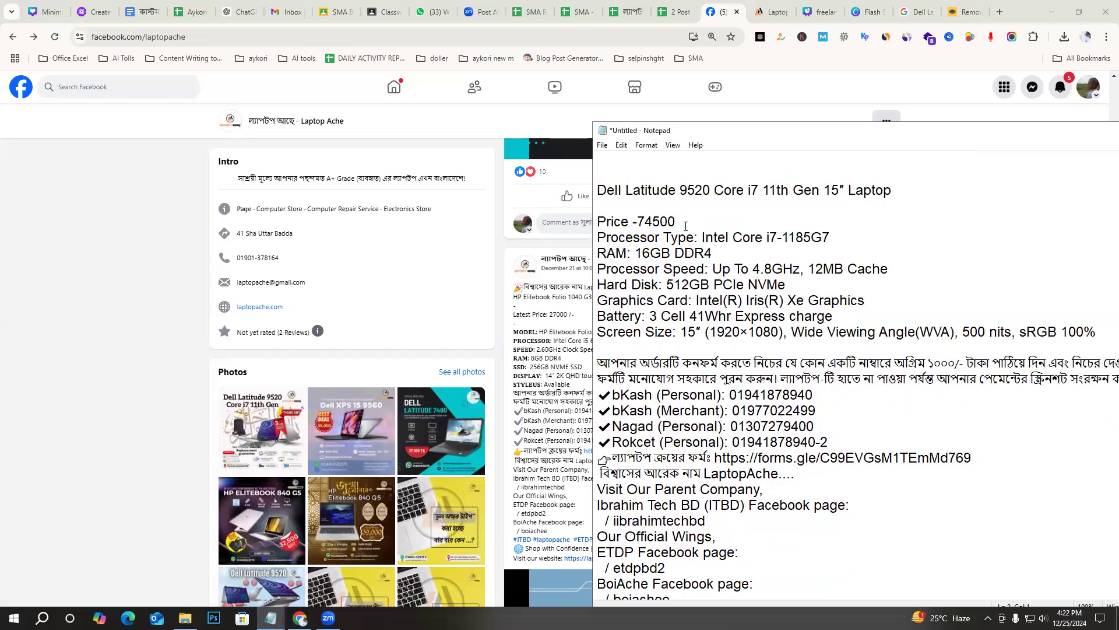
Delete the full checkmarked specifications list and surplus blank lines below the website link, and move the note window for a full view
scroll(666, 478, "down", 7)
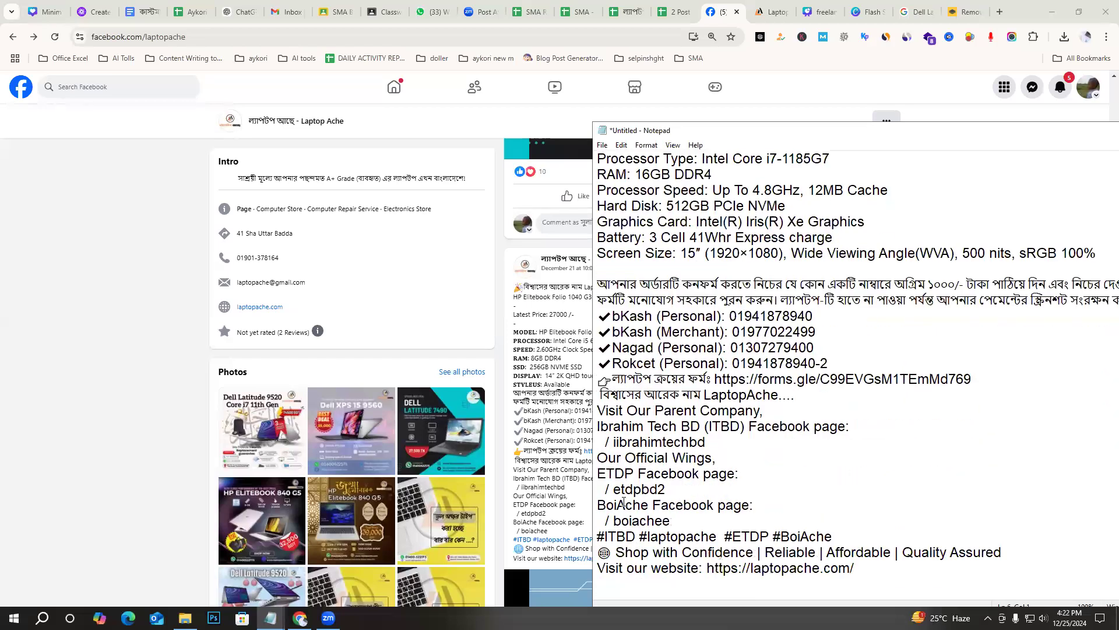
key("shift+Down")
key("shift+Down")
key("shift+Down")
key("shift+Down")
key("shift+Down")
key("shift+Down")
key("shift+Down")
key("shift+Down")
key("shift+Down")
key("shift+Down")
key("shift+Down")
key("shift+Down")
key("shift+Down")
key("shift+Down")
key("shift+Down")
key("shift+Down")
key("shift+Down")
key("shift+Down")
key("shift+Down")
key("shift+Down")
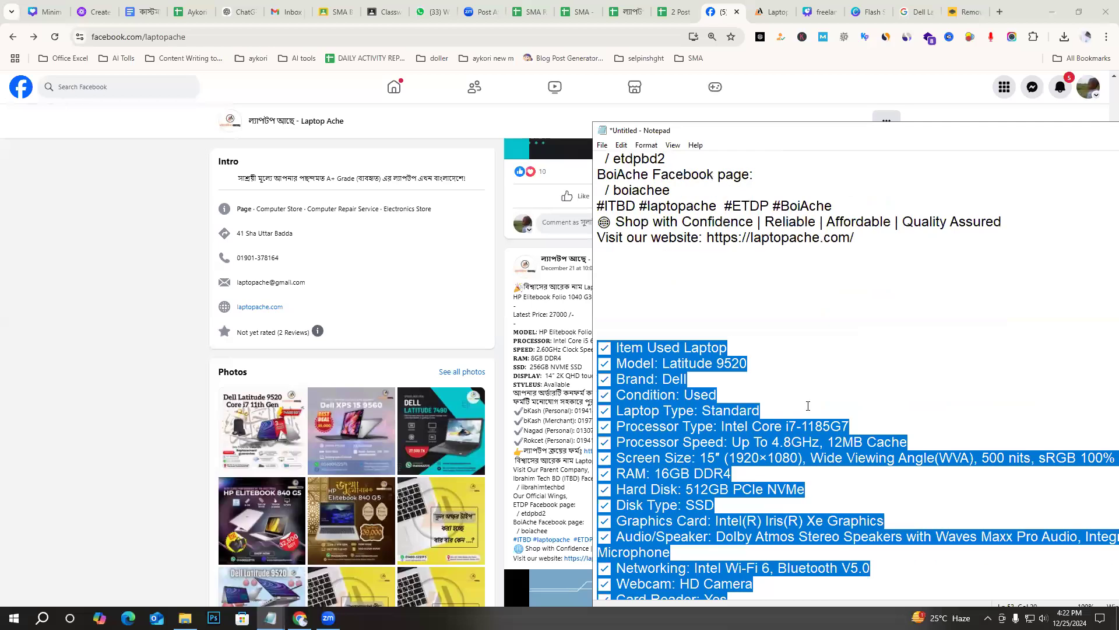
key("BackSpace")
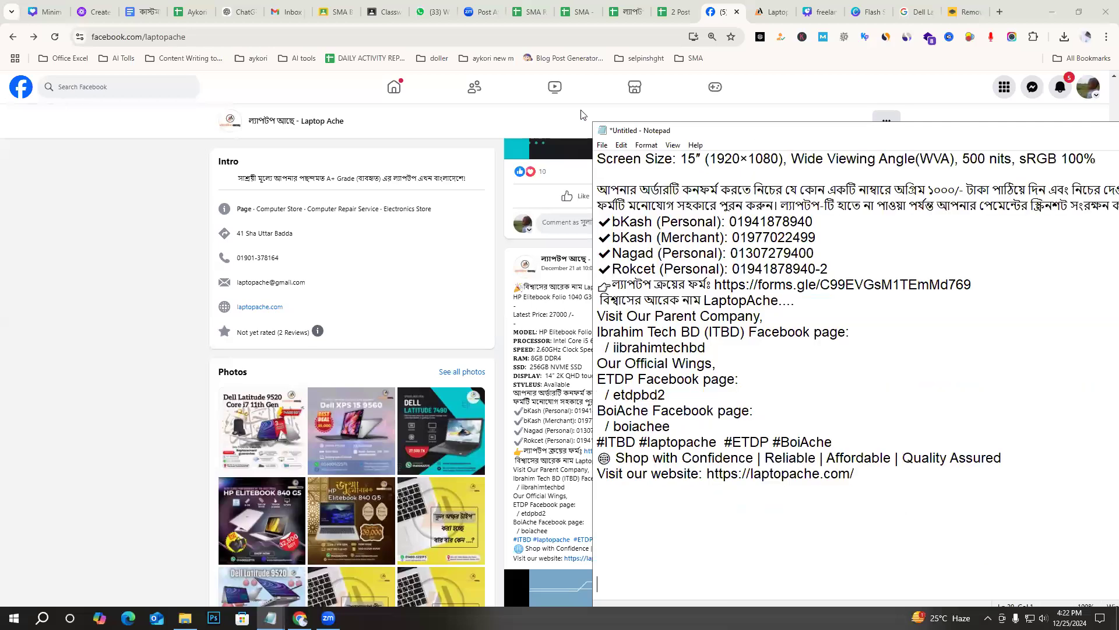
key("BackSpace")
left_click_drag(730, 141, 544, 107)
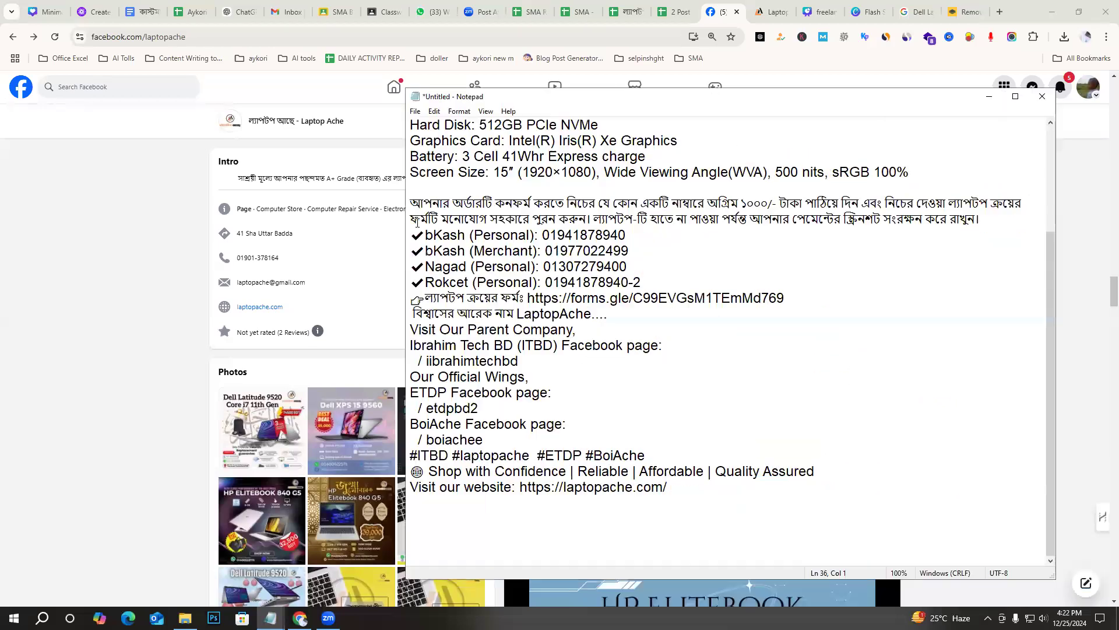
scroll(425, 149, "up", 3)
left_click(456, 140)
scroll(456, 140, "up", 1)
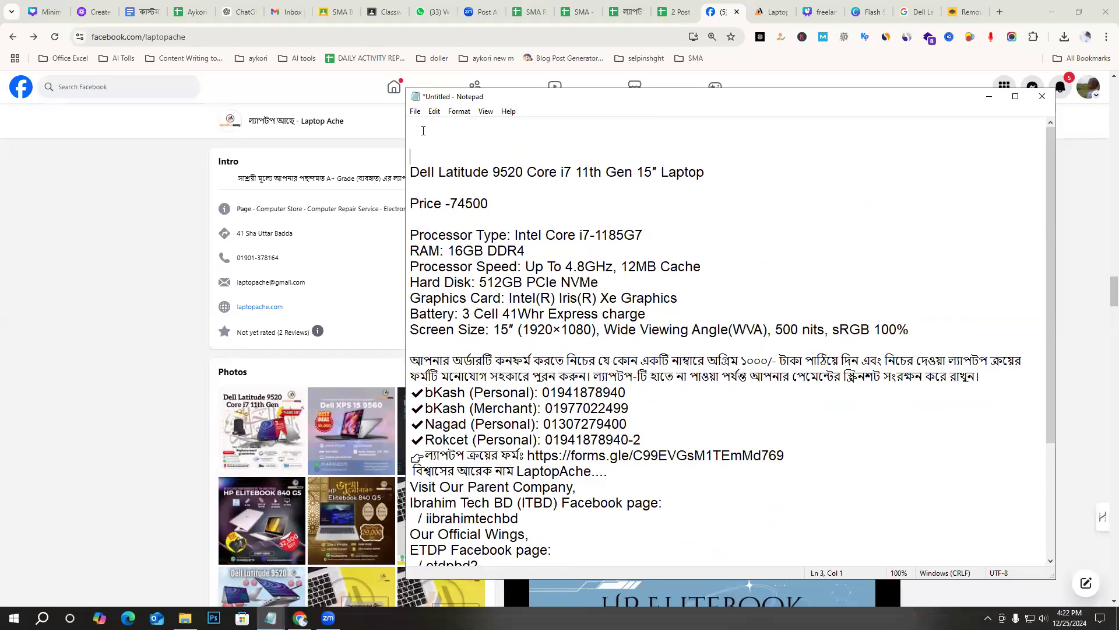
type("hfu")
key("BackSpace")
key("BackSpace")
key("BackSpace")
type("hfu")
key("BackSpace")
key("BackSpace")
key("BackSpace")
type("hf")
key("BackSpace")
key("BackSpace")
Close the running Bijoy keyboard program and start BijoyBayanno again for Bangla typing
left_click(988, 618)
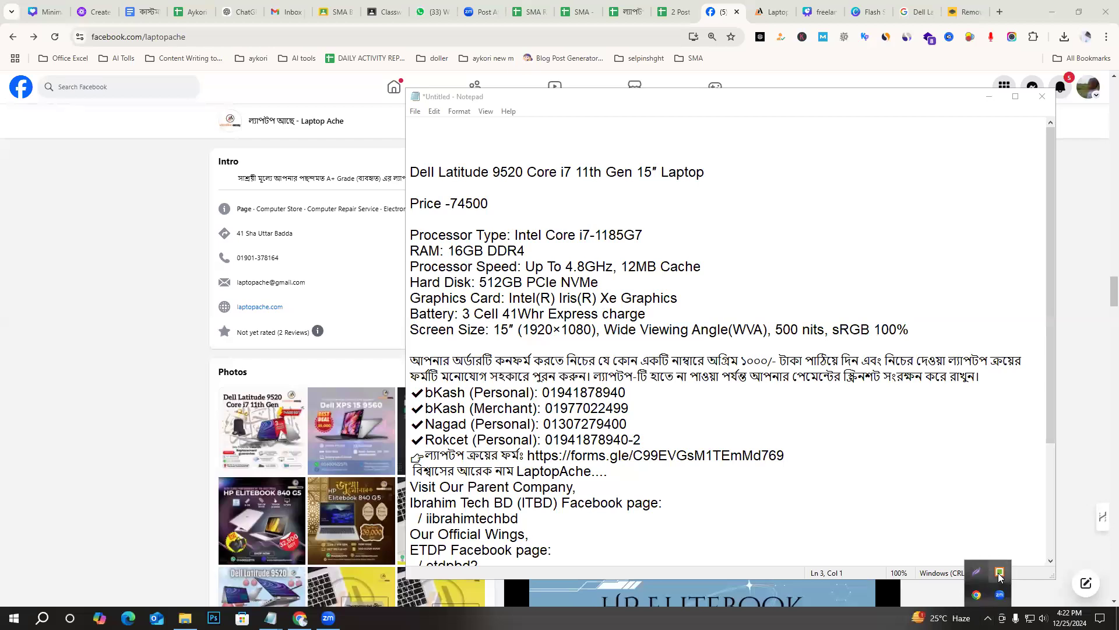
right_click(999, 573)
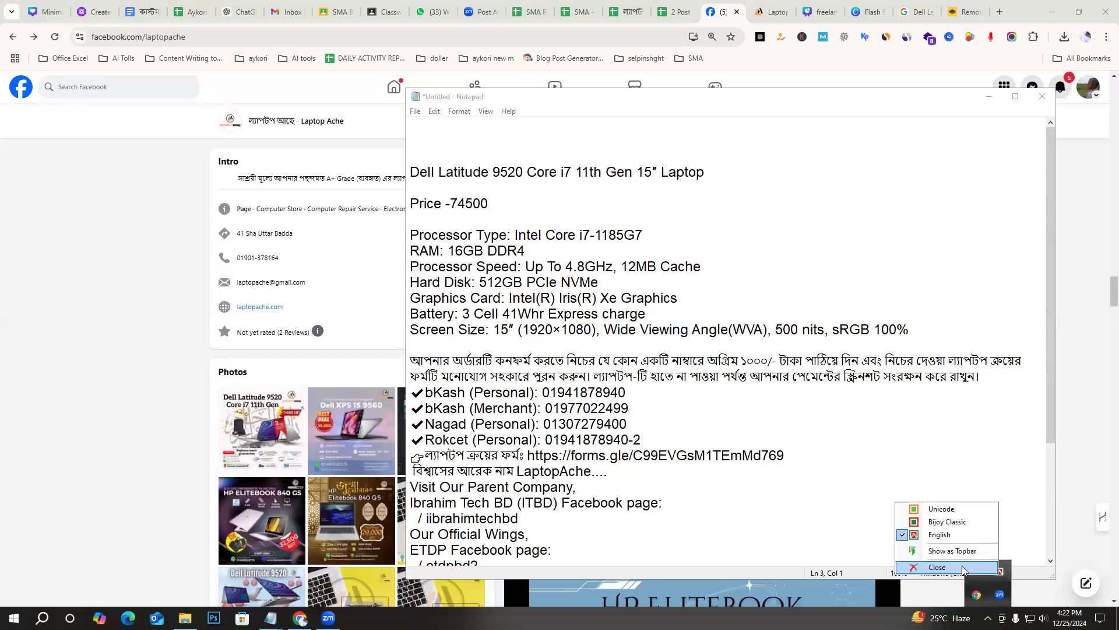
left_click(961, 568)
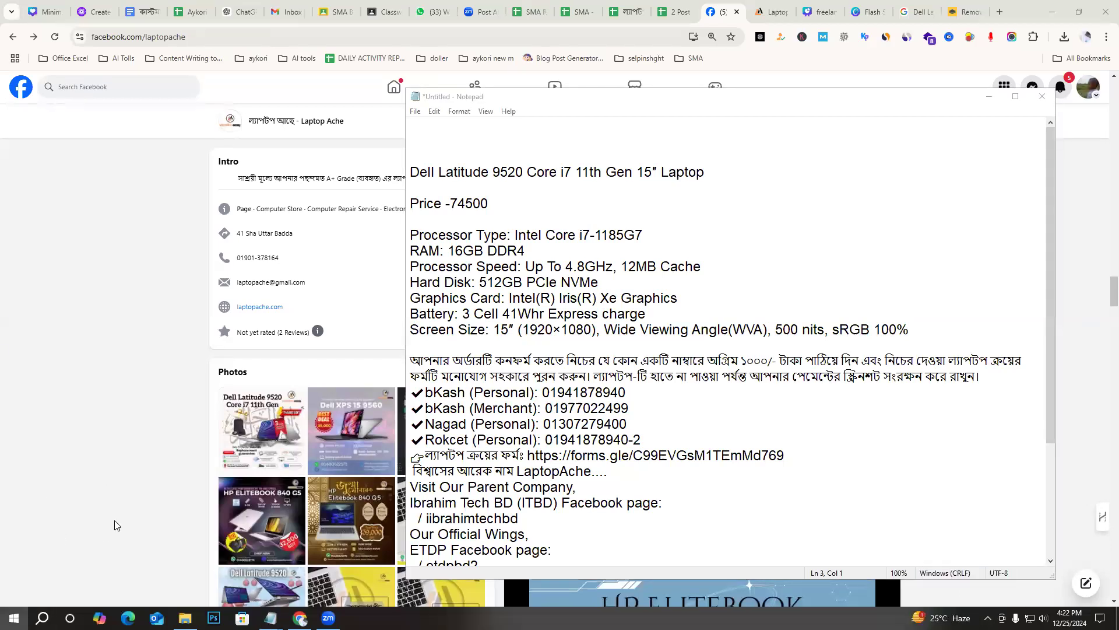
key("super")
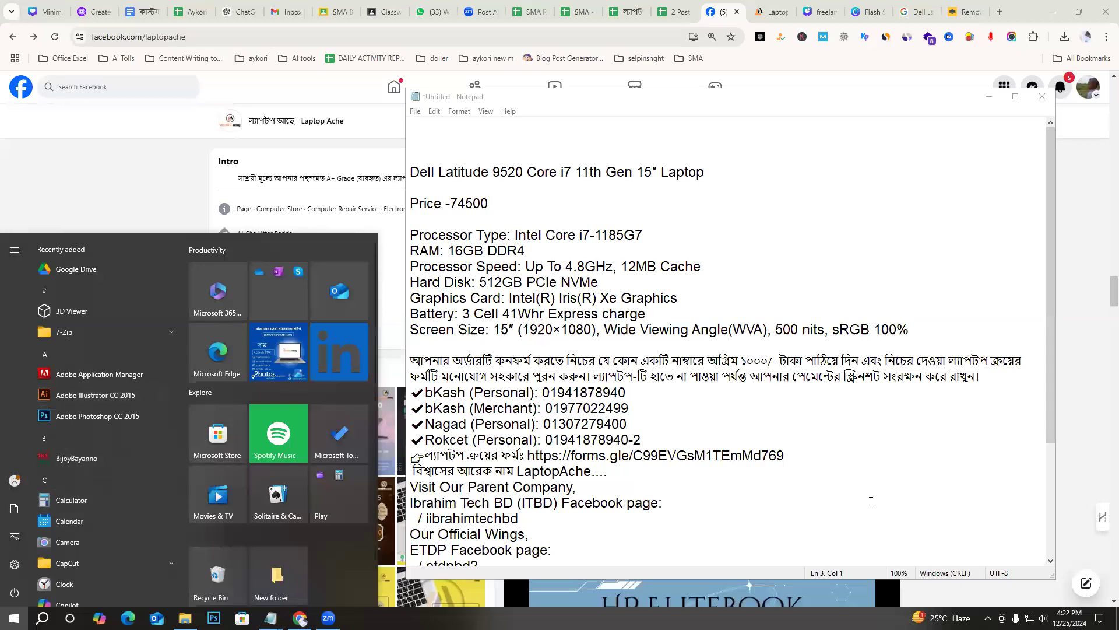
left_click(76, 458)
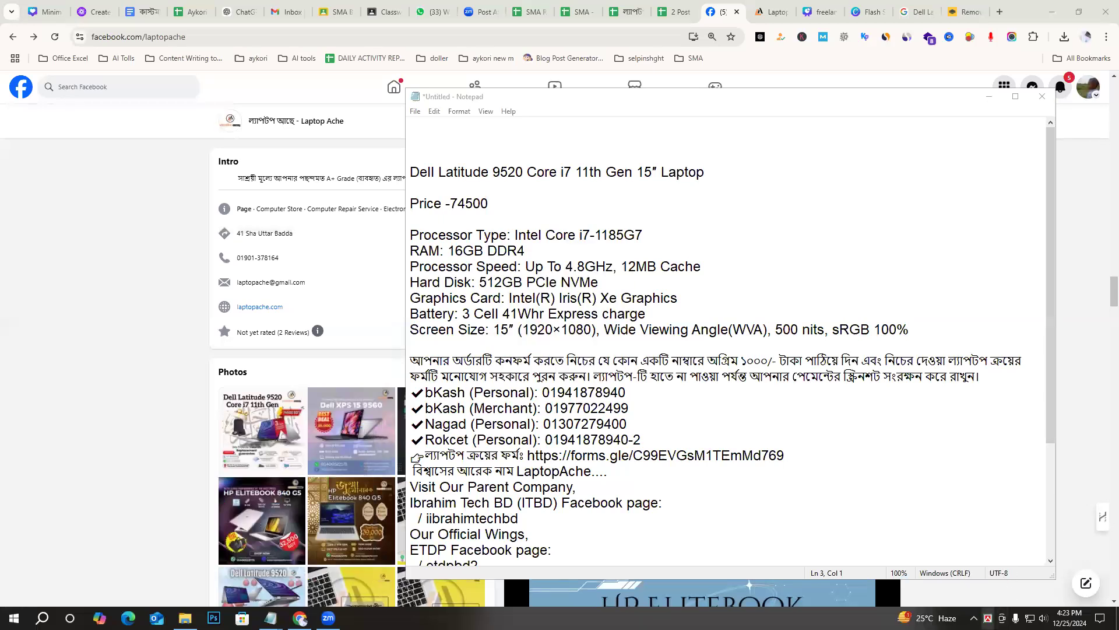
Write the Bangla heading text "বাজারের সেরা মানের ল্যাপটপ এখন" above the laptop title in the caption note
left_click(432, 134)
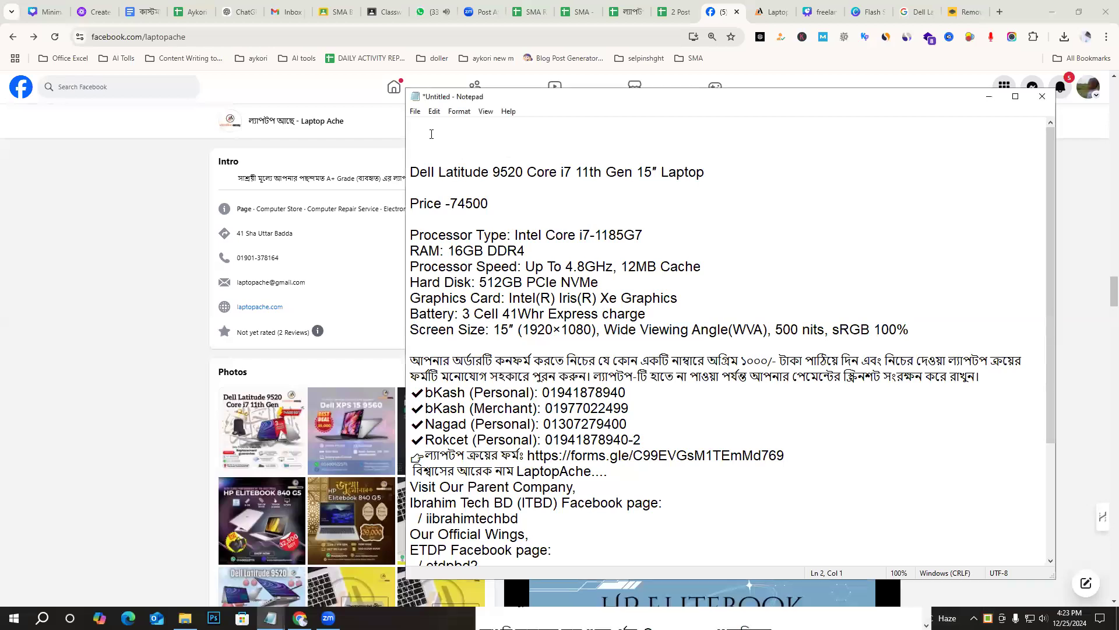
type("বাজারের সেরা মানের")
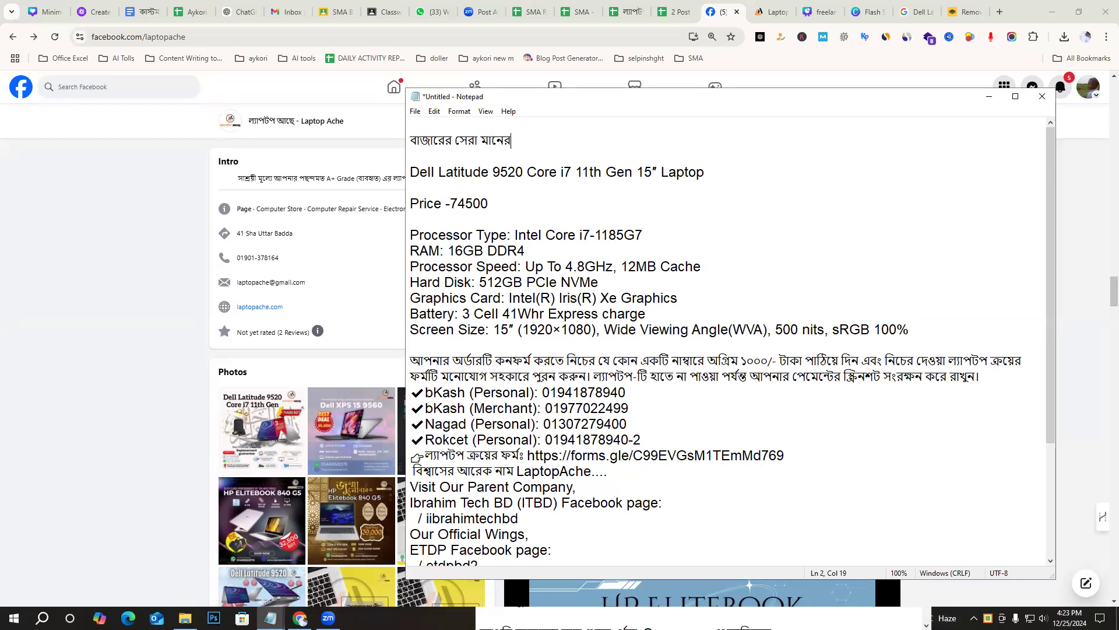
type(" ল্যাপটপ এখন")
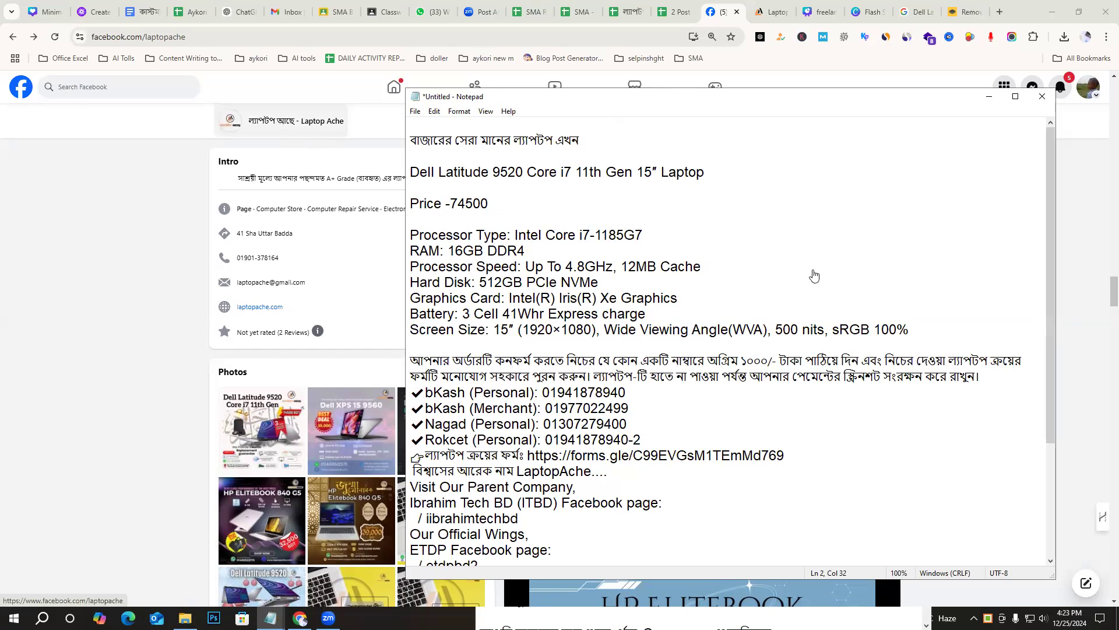
Copy the page name "ল্যাপটপ আছে" from the Facebook page and append it to the note's heading, followed by "তে"
key("alt+Tab")
scroll(781, 292, "down", 10)
scroll(649, 250, "up", 10)
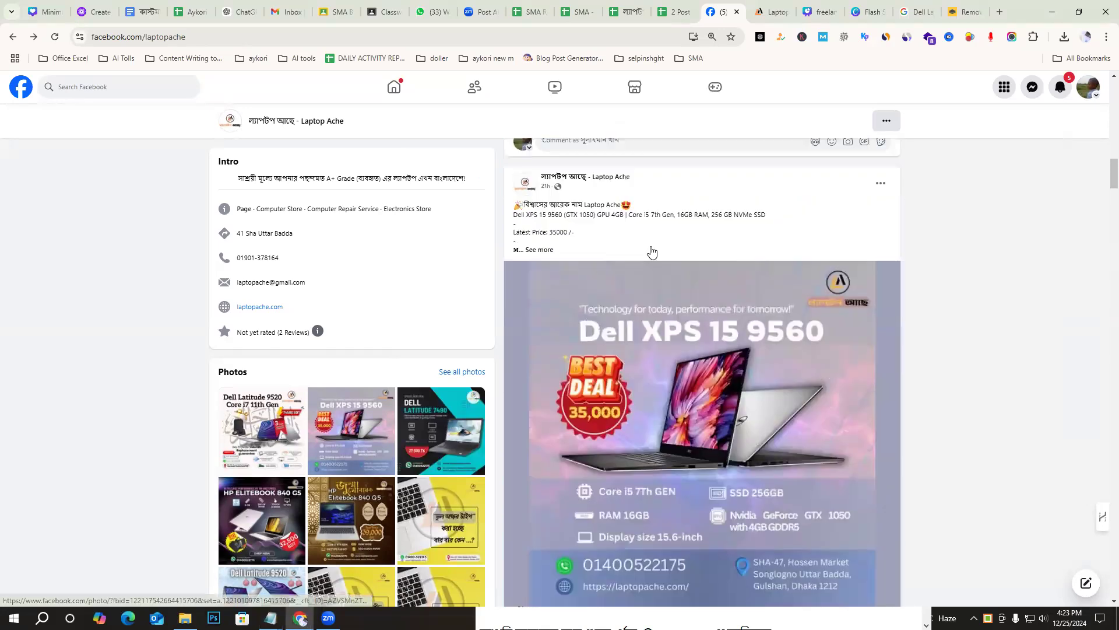
scroll(912, 295, "up", 5)
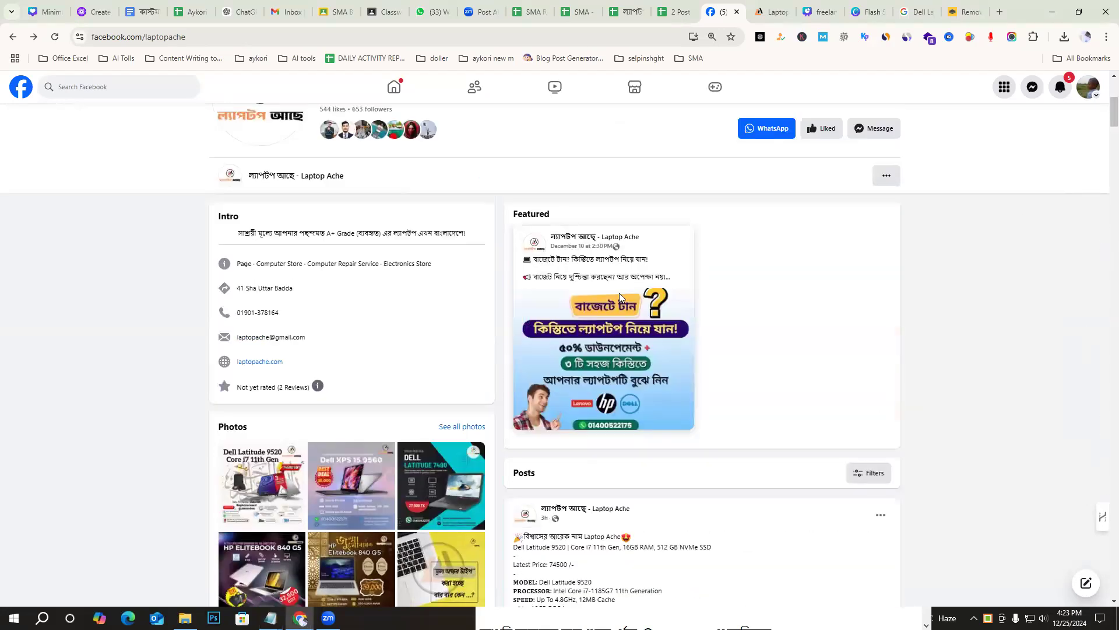
left_click_drag(342, 339, 417, 339)
key("ctrl+c")
left_click(271, 618)
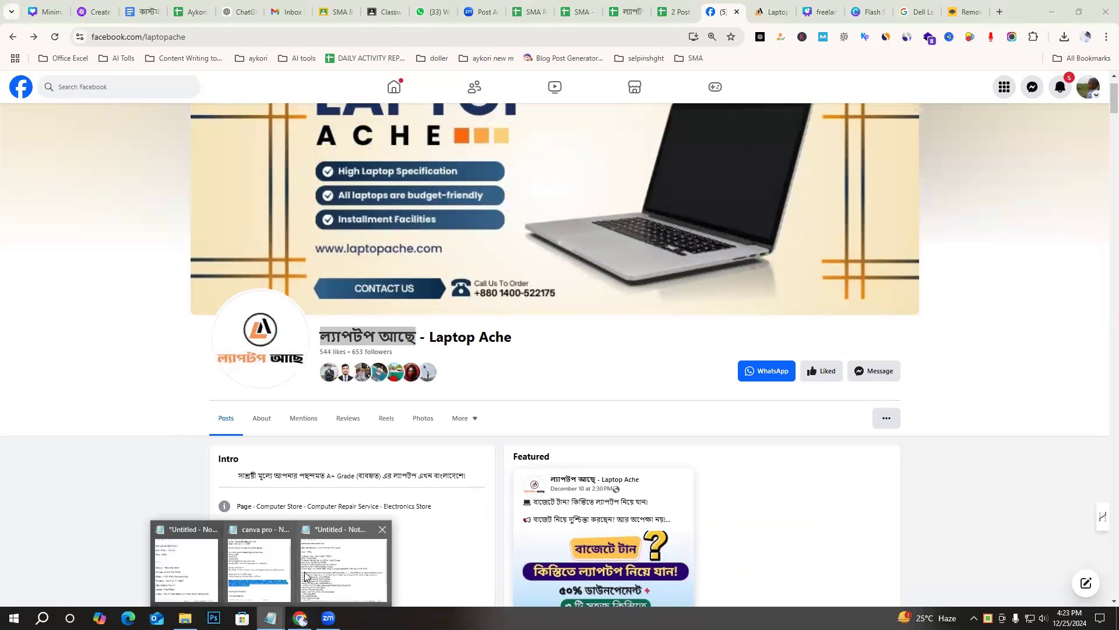
left_click(348, 570)
key("ctrl+v")
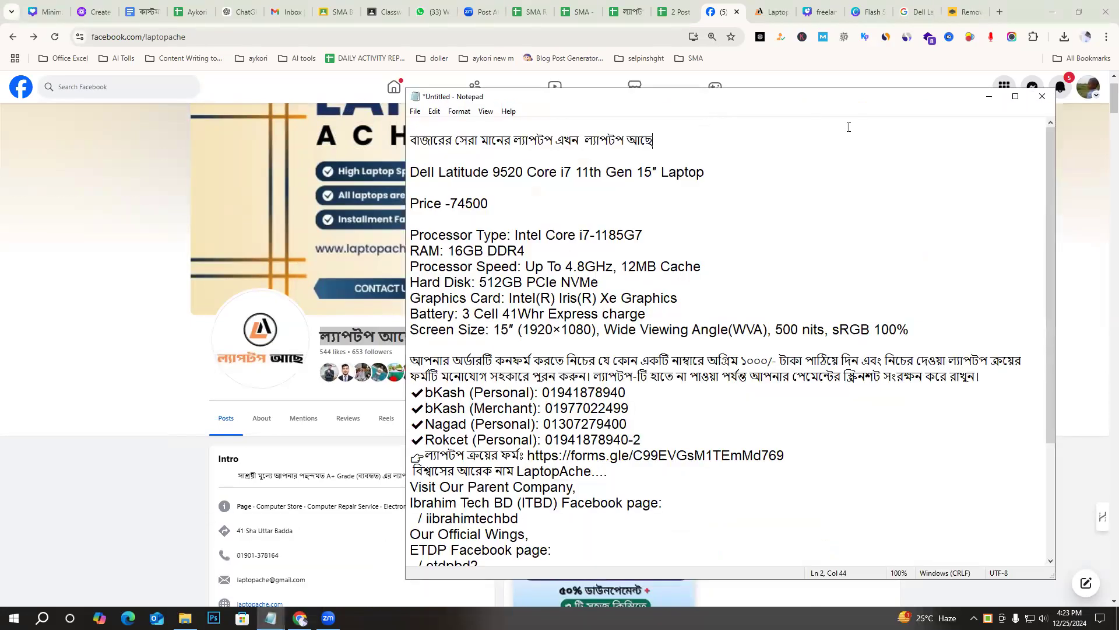
type("তে")
Copy the pointing-hand symbol from the purchase form line and place it at the start and end of the Bangla heading
scroll(559, 395, "down", 4)
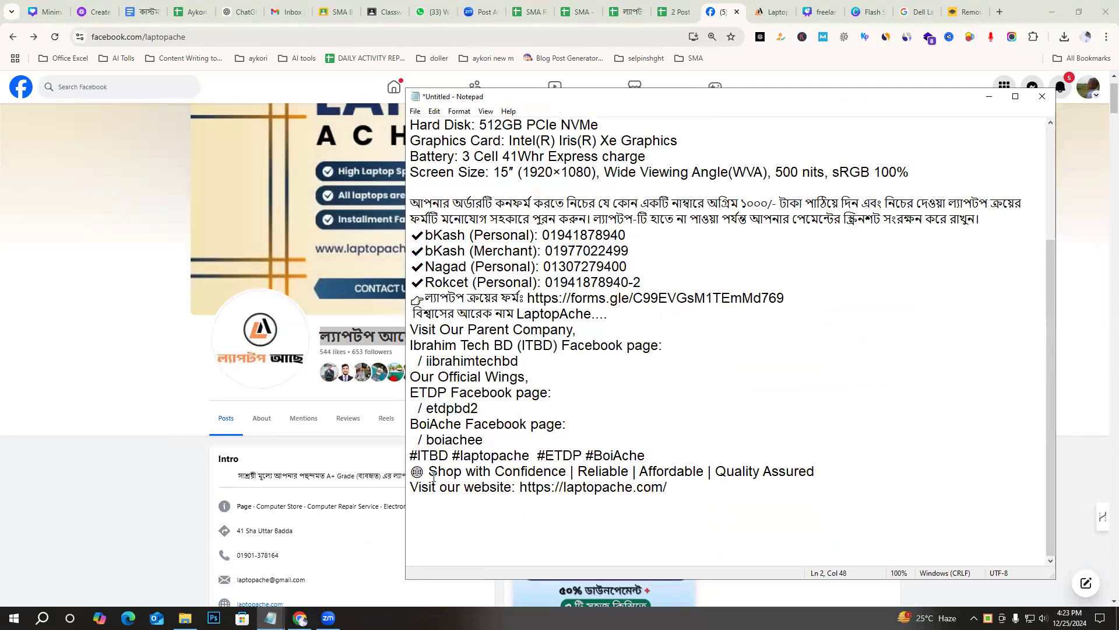
left_click_drag(424, 298, 406, 300)
key("ctrl+c")
scroll(505, 283, "up", 4)
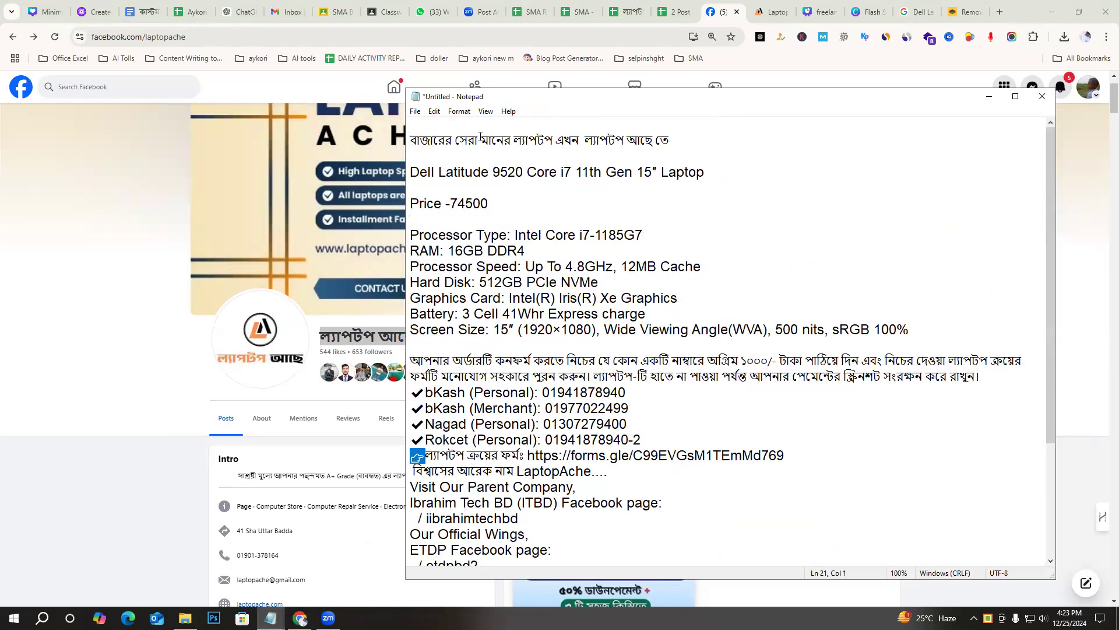
left_click(410, 140)
key("ctrl+v")
key("ctrl+v")
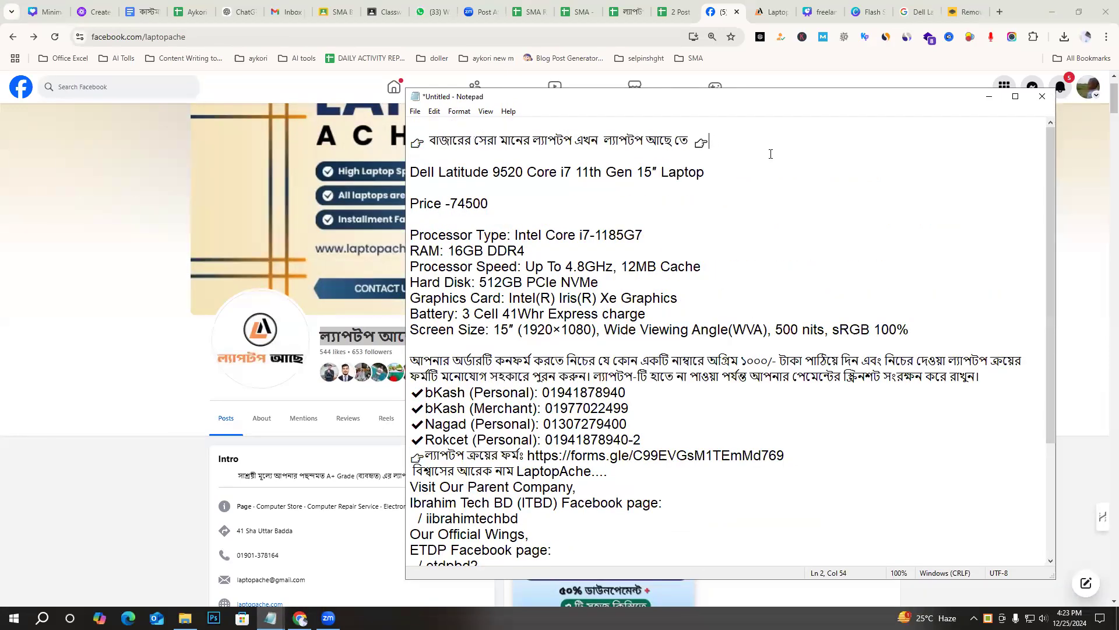
Review the whole caption note, highlighting the title and price and the text from the website link up to the Bangla heading
left_click_drag(411, 172, 717, 209)
left_click(510, 221)
left_click(530, 330)
scroll(638, 278, "down", 2)
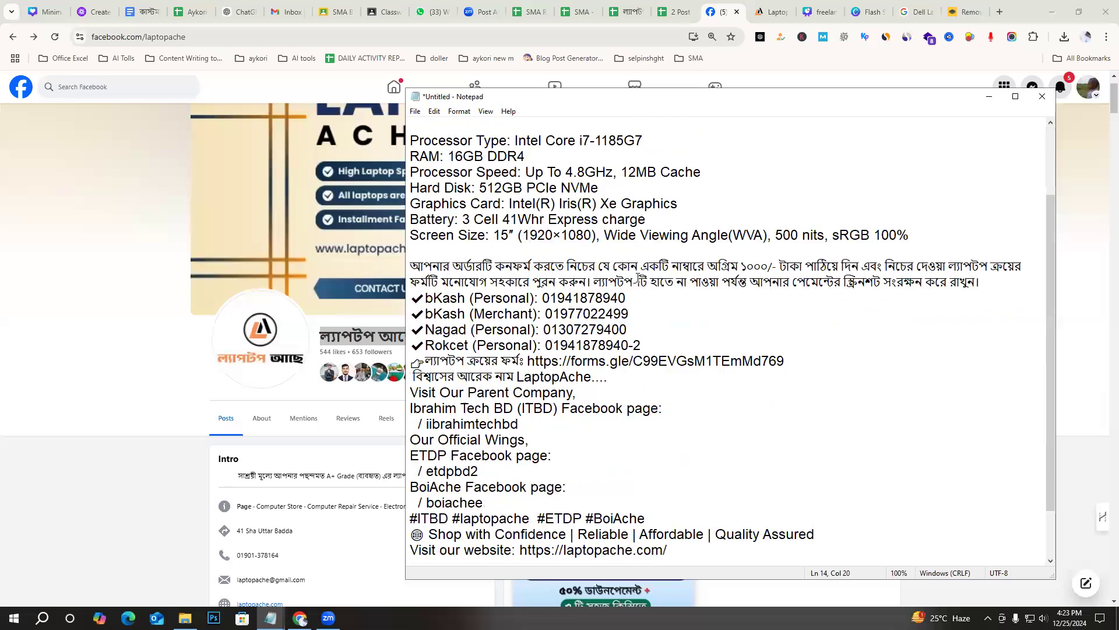
scroll(636, 395, "down", 2)
left_click_drag(670, 490, 420, 171)
scroll(717, 259, "up", 4)
left_click(717, 259)
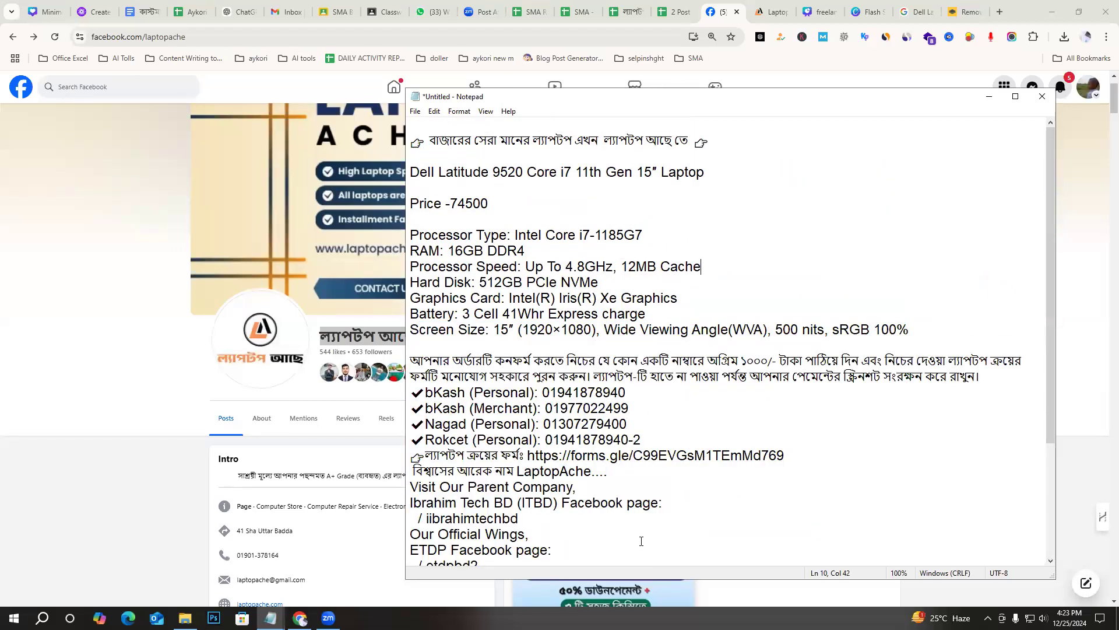
scroll(692, 478, "down", 3)
left_click_drag(671, 492, 583, 120)
left_click(436, 172, "shift")
left_click(411, 140, "shift")
left_click(411, 141)
Switch to the Flash Sale design in Canva and review both Dell Latitude 9520 flyer pages
left_click(852, 12)
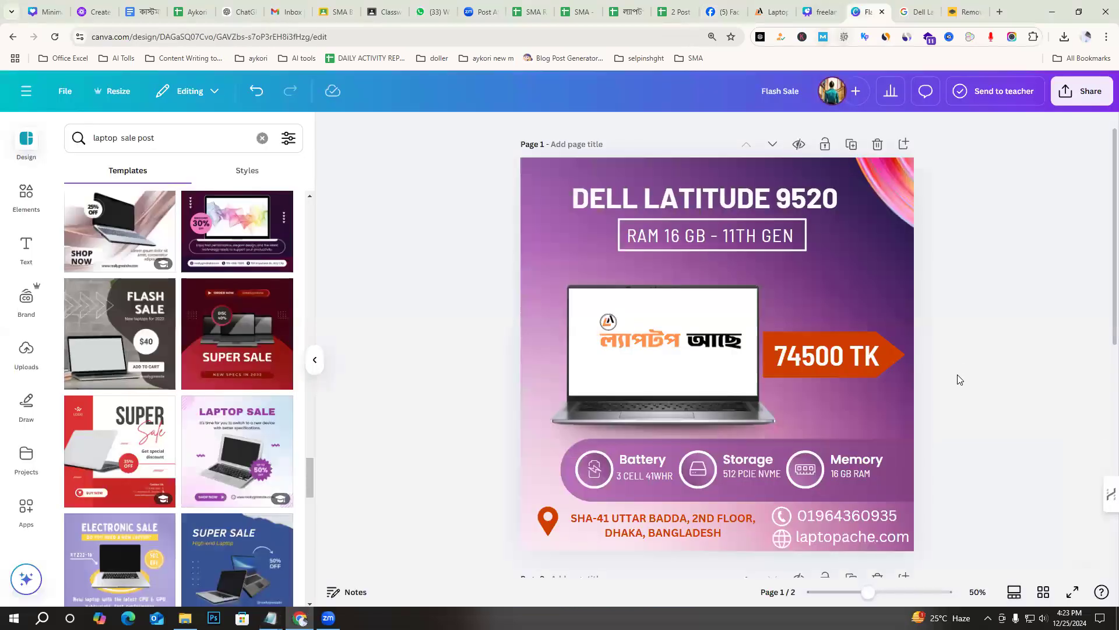
scroll(960, 366, "down", 7)
scroll(1060, 371, "down", 1)
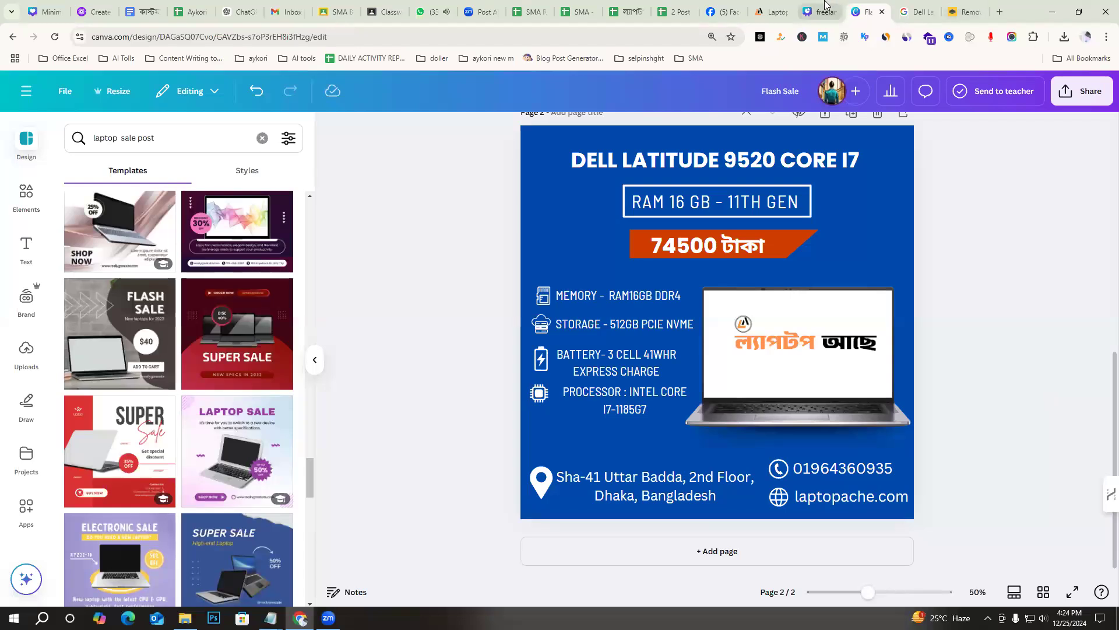
Switch to the freelance Canva presentation and review the laptop demo designs, the required information page and the homework page
key("ctrl+shift+Tab")
scroll(973, 364, "down", 20)
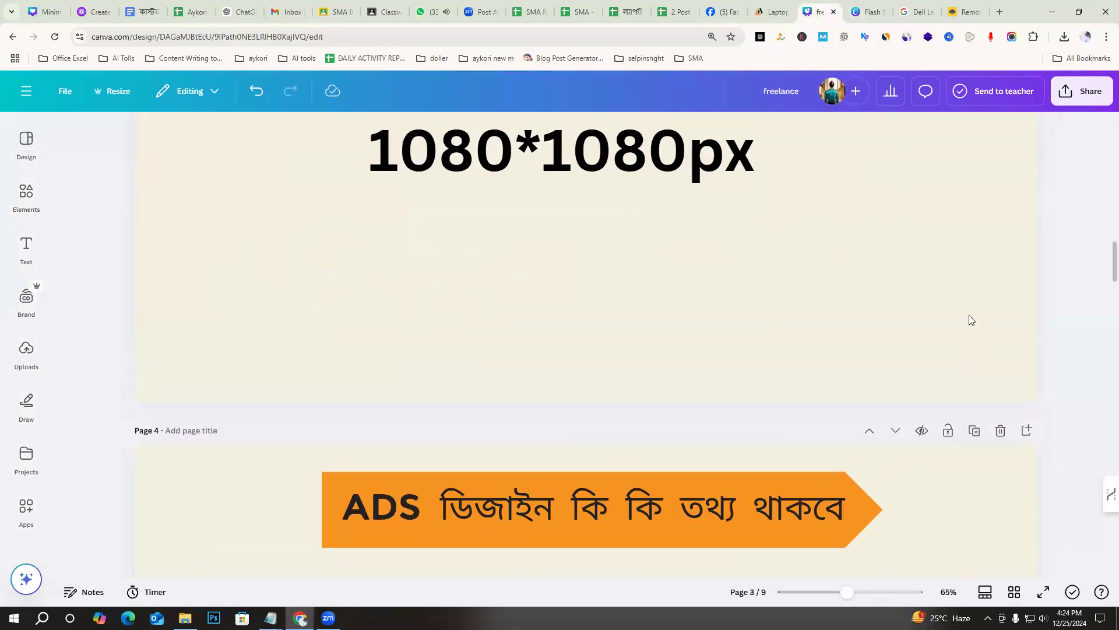
scroll(965, 374, "down", 10)
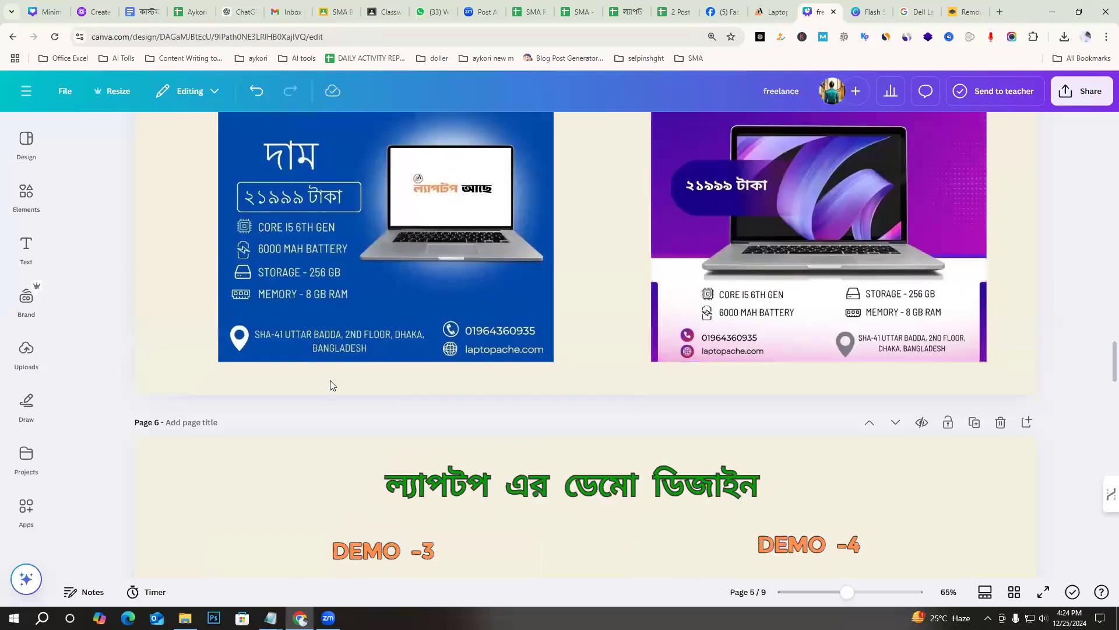
scroll(759, 426, "down", 10)
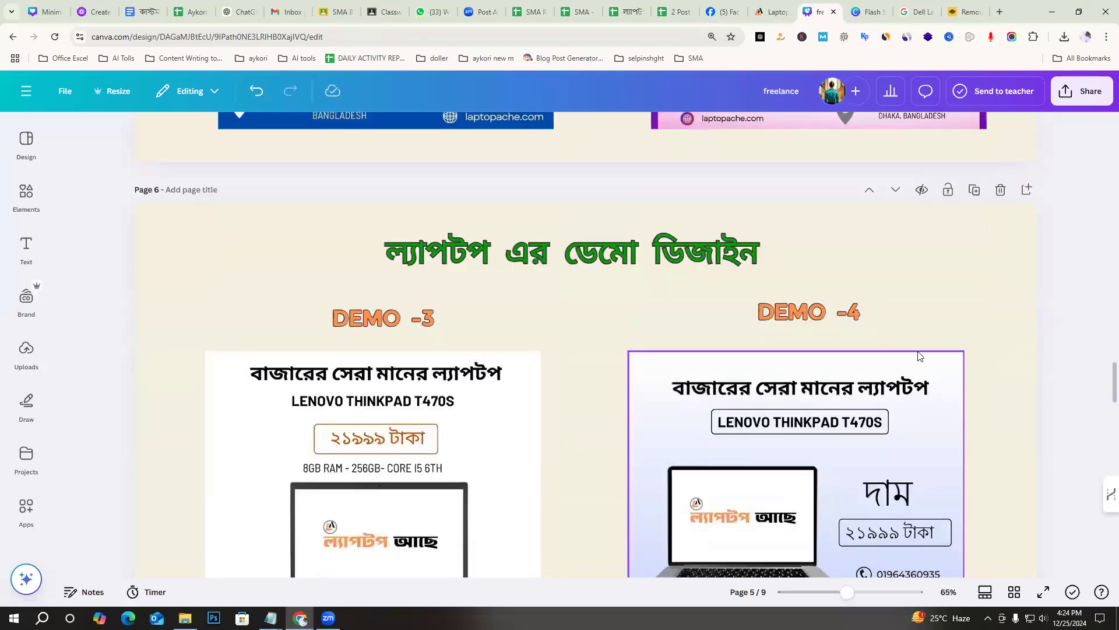
scroll(817, 424, "down", 10)
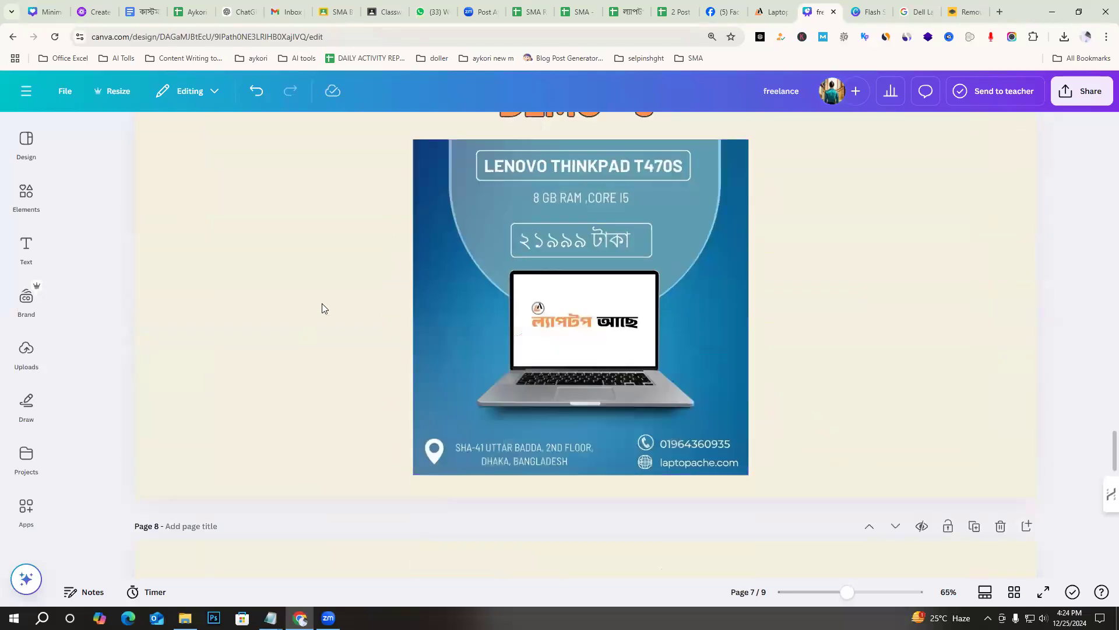
scroll(862, 343, "up", 3)
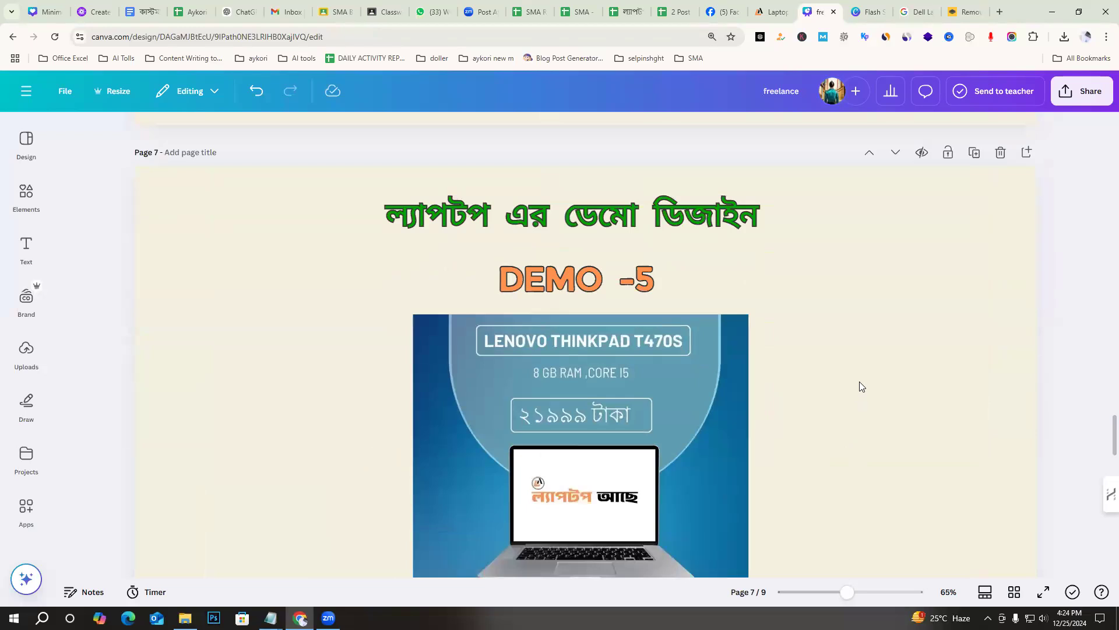
scroll(859, 385, "down", 10)
scroll(863, 420, "down", 3)
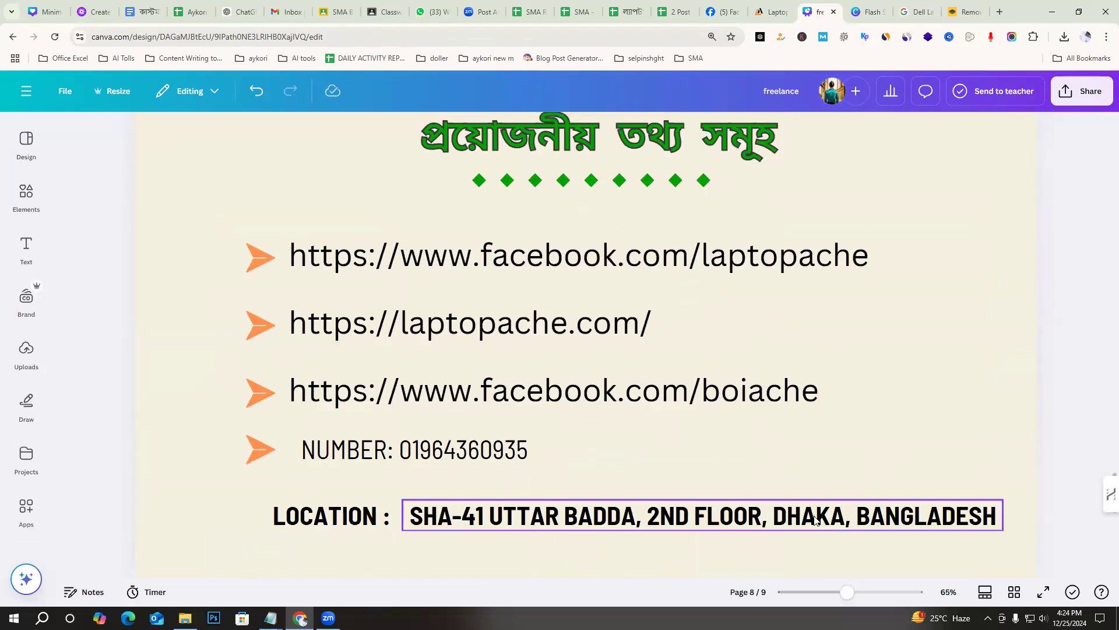
scroll(822, 522, "down", 9)
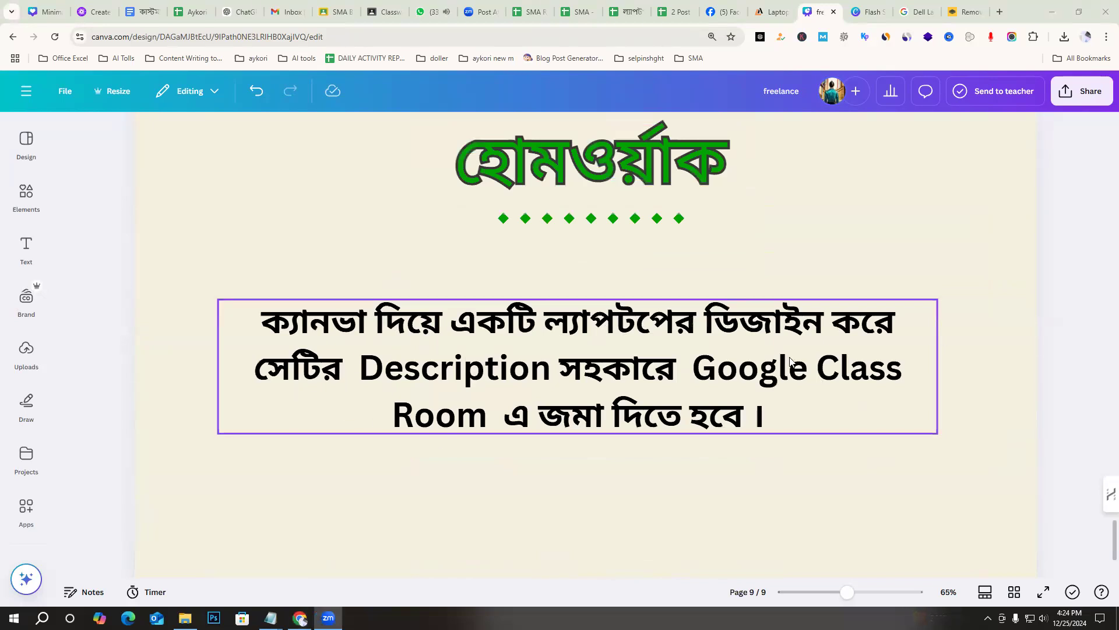
Deselect the homework text, return to the Flash Sale design and look over both Dell Latitude 9520 flyers
left_click(680, 461)
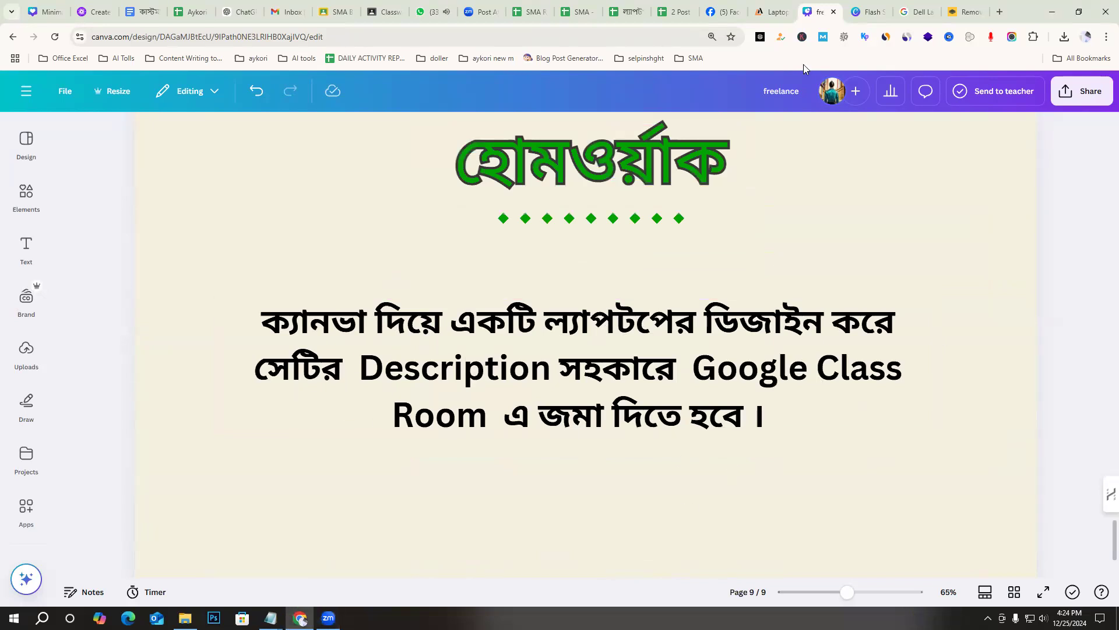
left_click(868, 12)
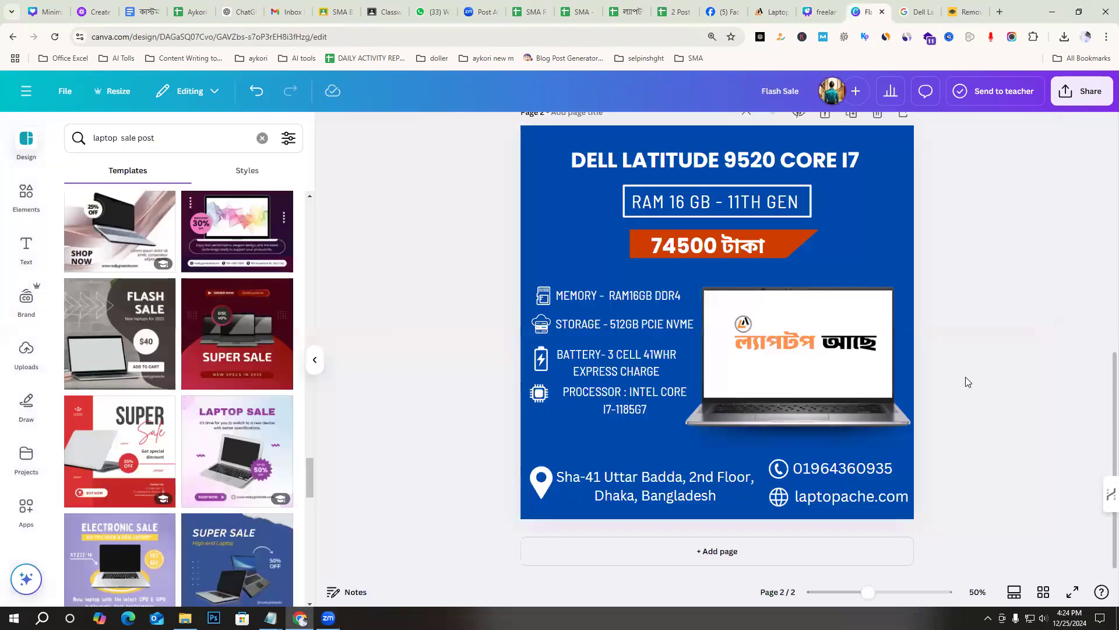
scroll(778, 376, "up", 1)
scroll(778, 376, "up", 3)
scroll(585, 305, "down", 4)
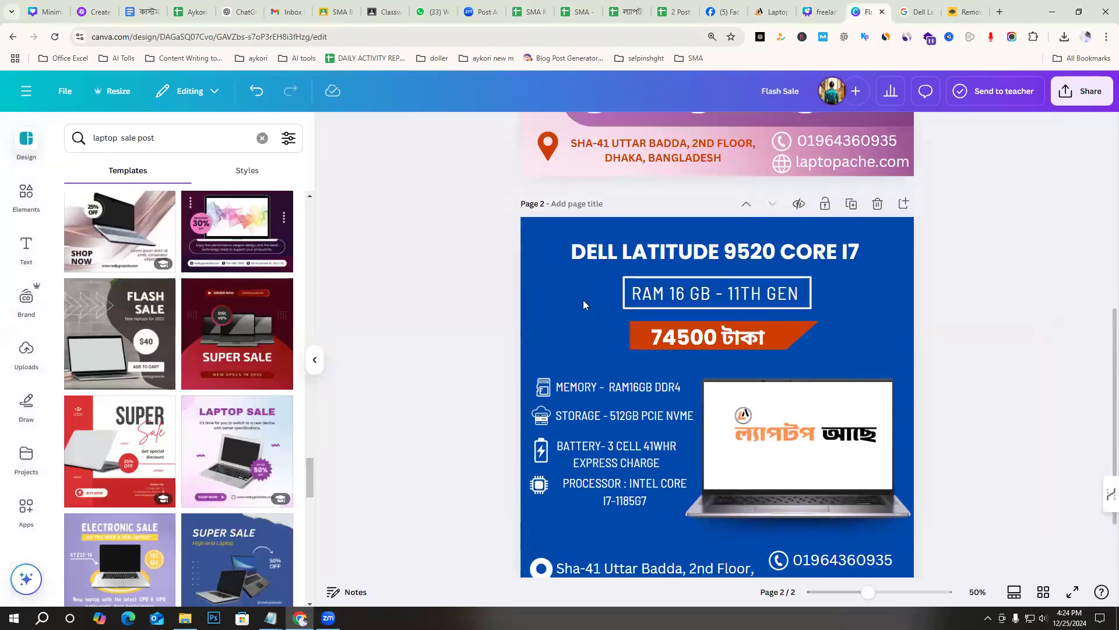
scroll(956, 403, "up", 5)
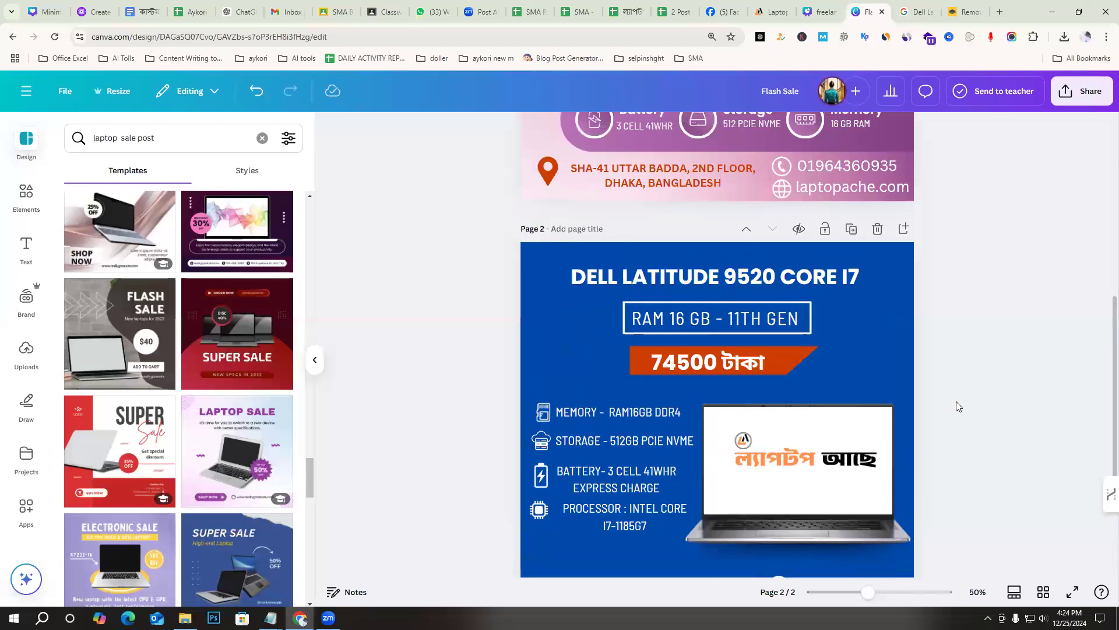
scroll(955, 407, "down", 3)
scroll(991, 350, "up", 6)
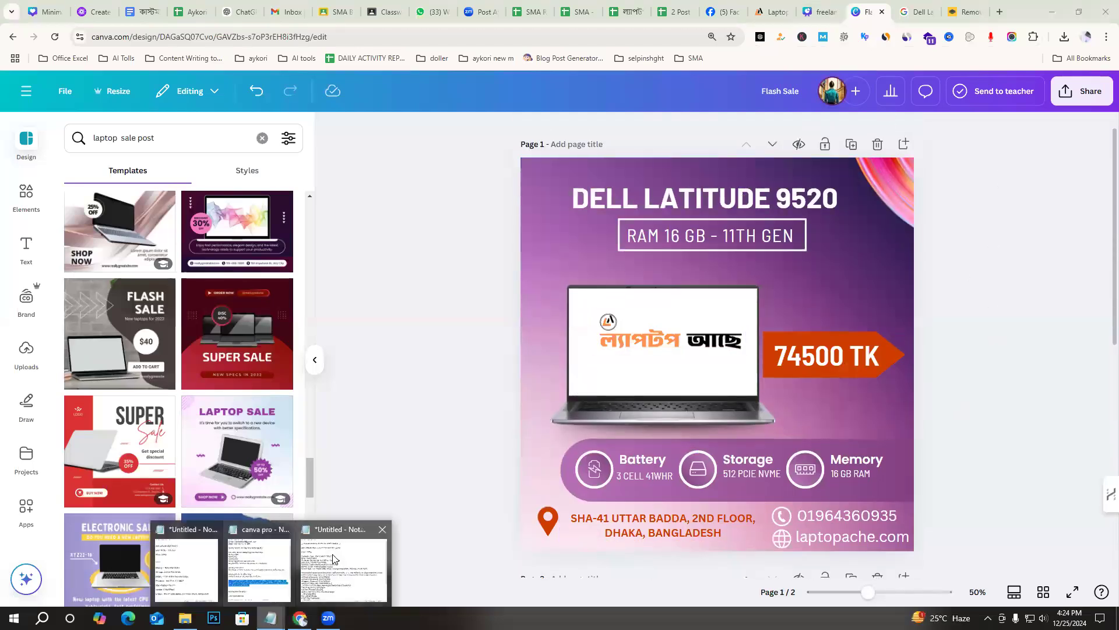
Bring up the caption note and review the Dell Latitude 9520 page on the Laptop Ache website, highlighting the whole product details list
left_click(335, 557)
scroll(637, 363, "up", 5)
left_click(773, 11)
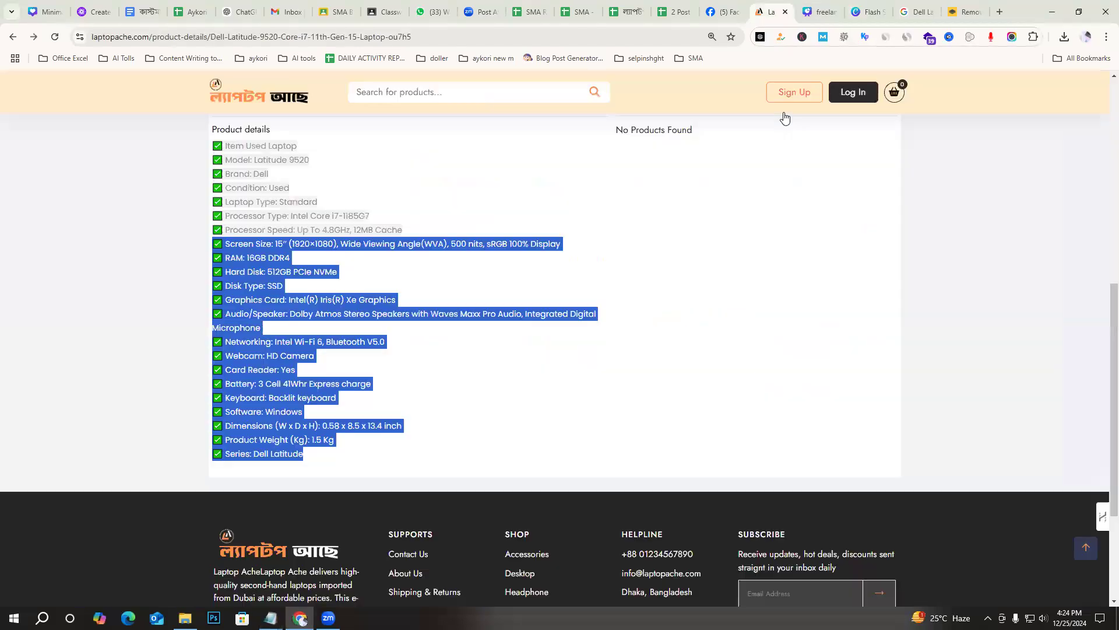
scroll(132, 335, "up", 5)
scroll(132, 335, "down", 5)
left_click(307, 379)
left_click_drag(327, 466, 215, 143)
scroll(345, 334, "up", 3)
left_click(650, 303)
Switch to the Laptop Ache Facebook page and highlight the order instructions and closing text in the Dell Latitude 9520 post
key("ctrl+shift+Tab")
scroll(640, 420, "up", 1)
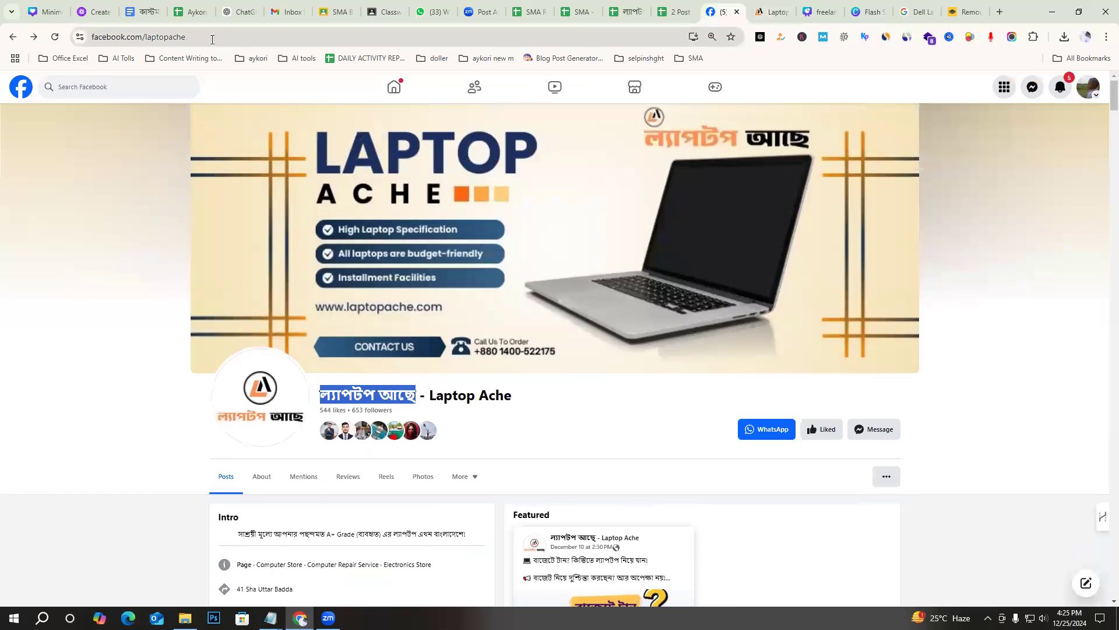
scroll(786, 421, "down", 5)
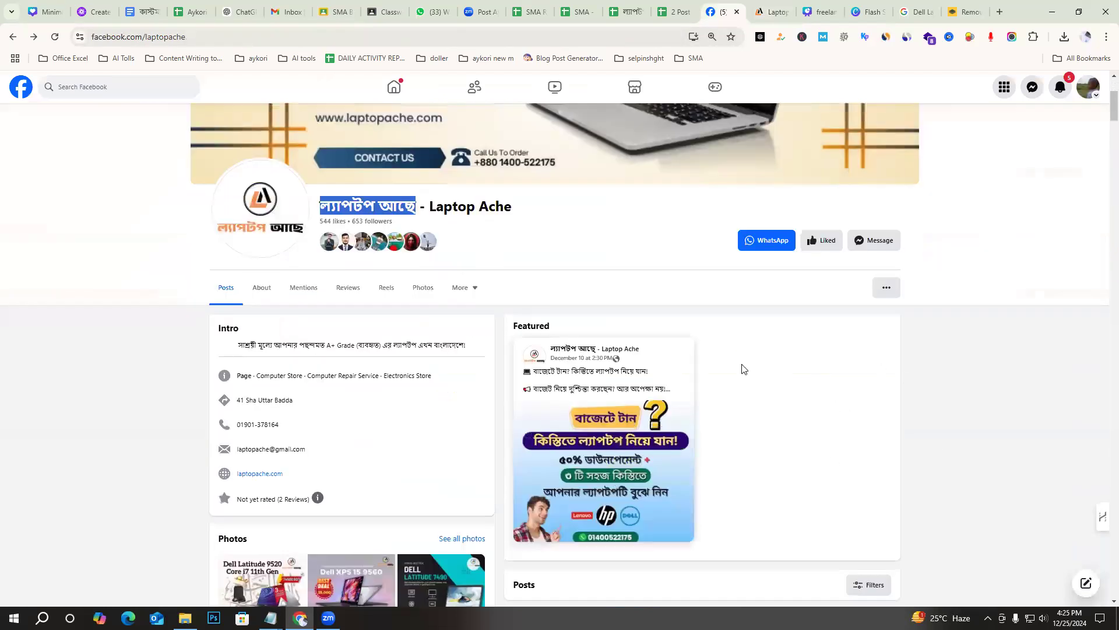
scroll(576, 326, "down", 5)
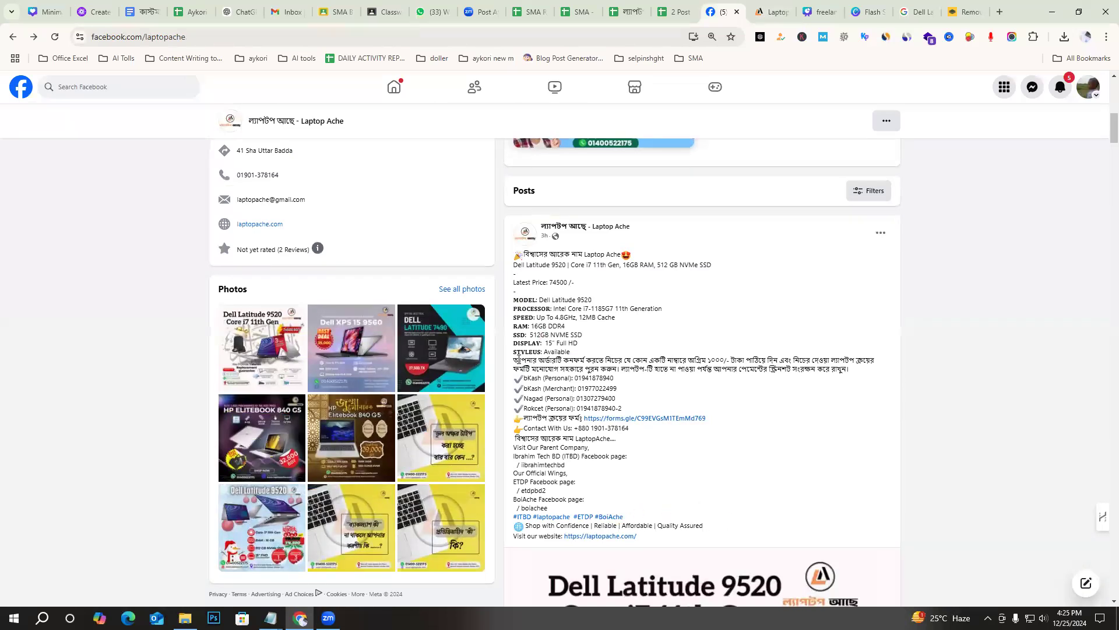
left_click_drag(514, 360, 688, 528)
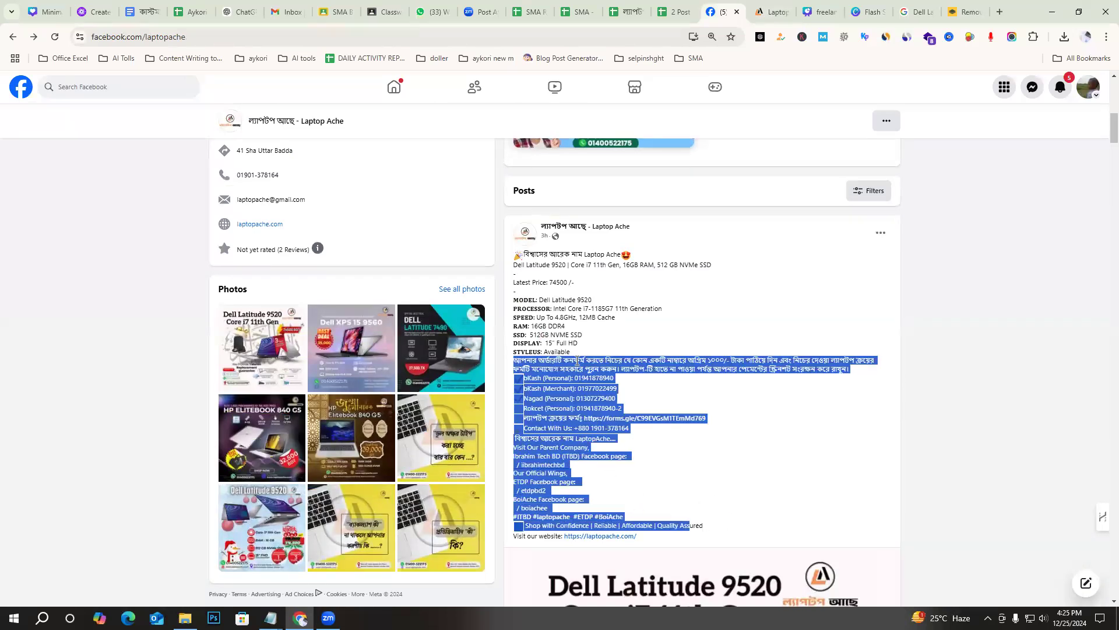
left_click(531, 363)
left_click_drag(514, 360, 618, 500)
mouse_move(270, 618)
left_click(261, 564)
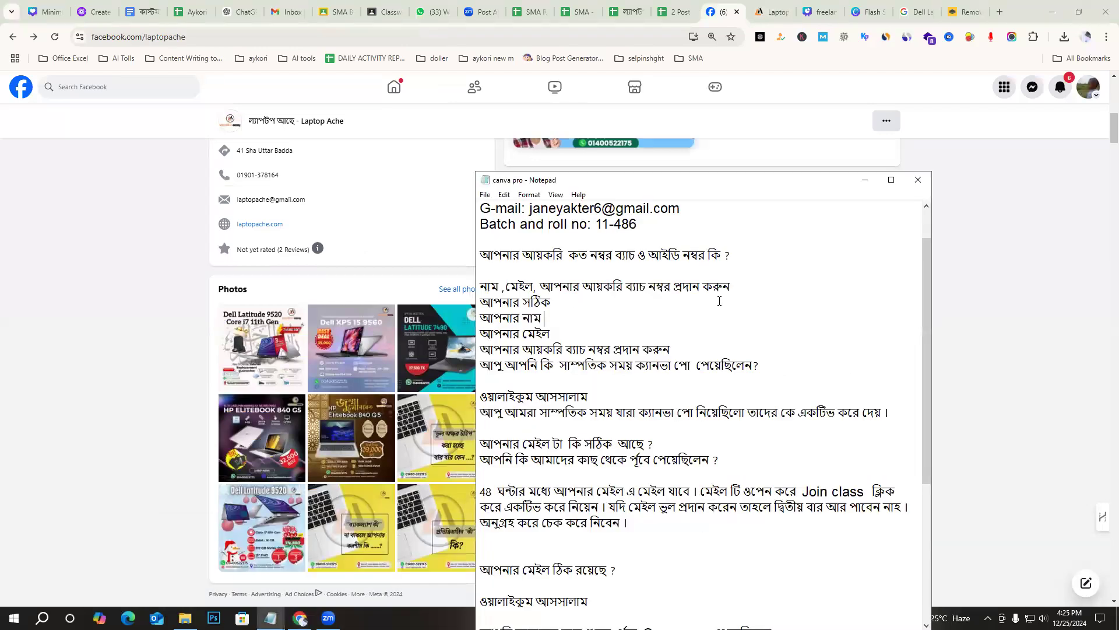
left_click(119, 286)
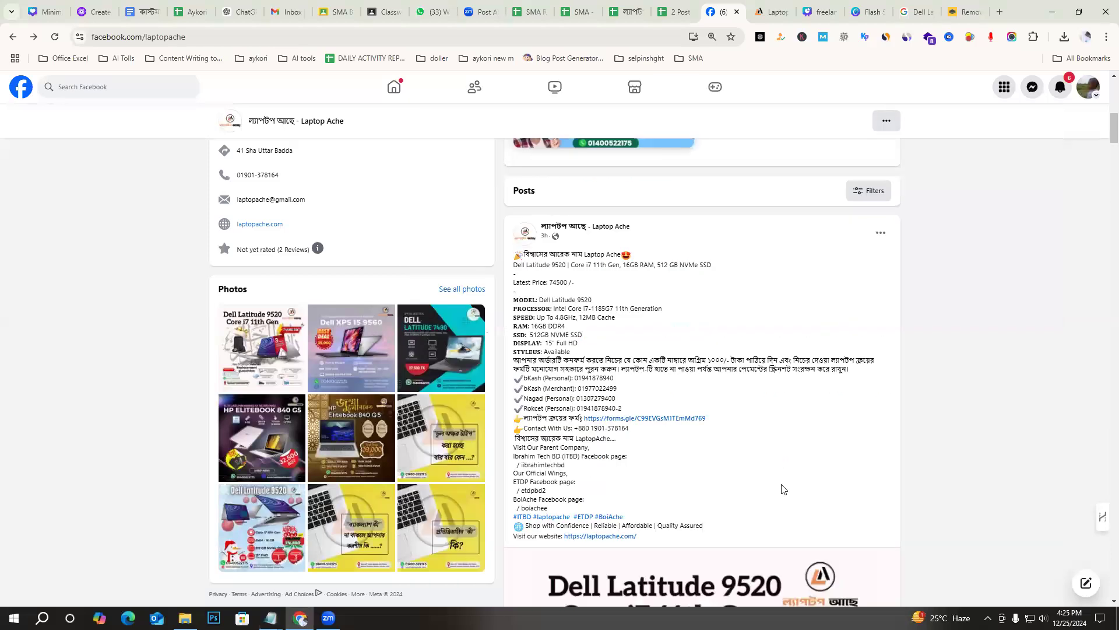
Return to the blue flyer in the Flash Sale design and read the Notepad caption through to the website line
left_click(819, 11)
key("ctrl+Tab")
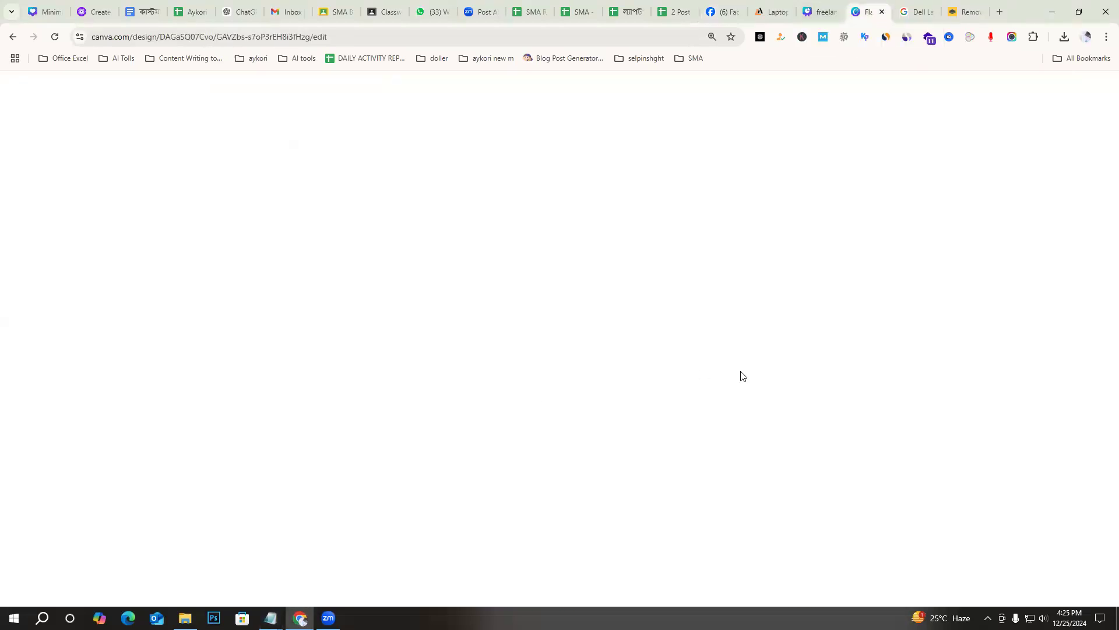
scroll(872, 394, "down", 7)
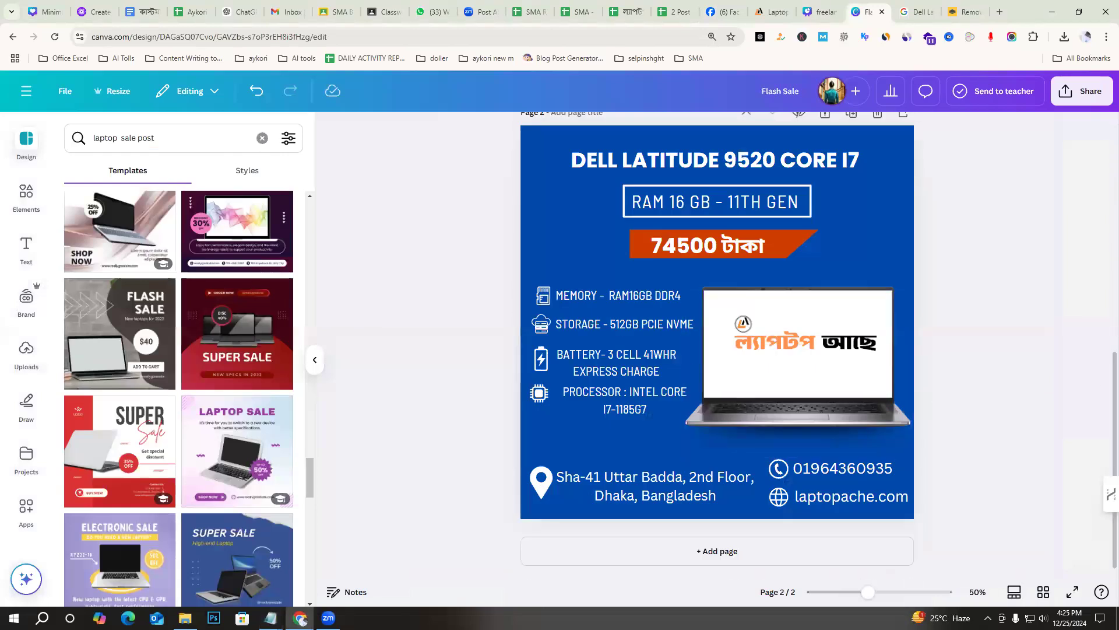
mouse_move(270, 618)
left_click(336, 564)
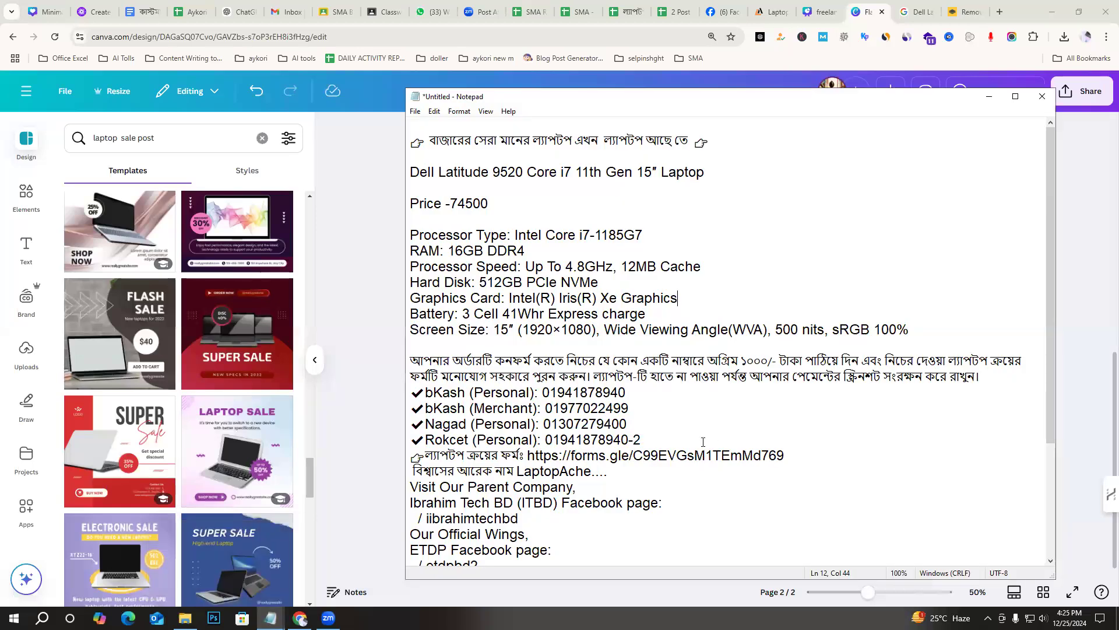
scroll(843, 524, "down", 5)
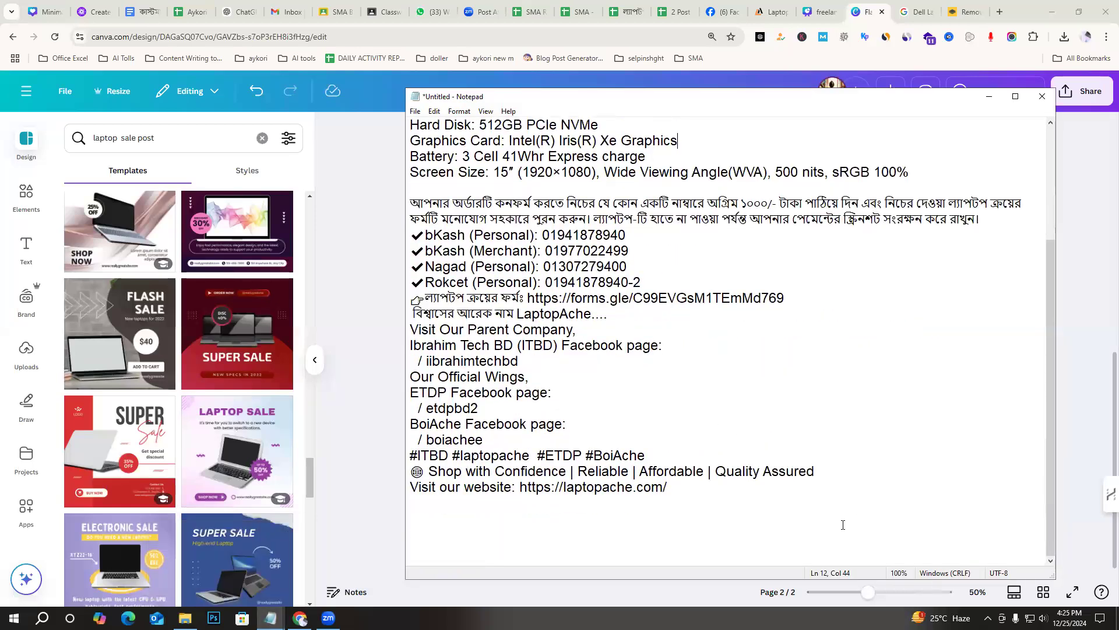
left_click(367, 232)
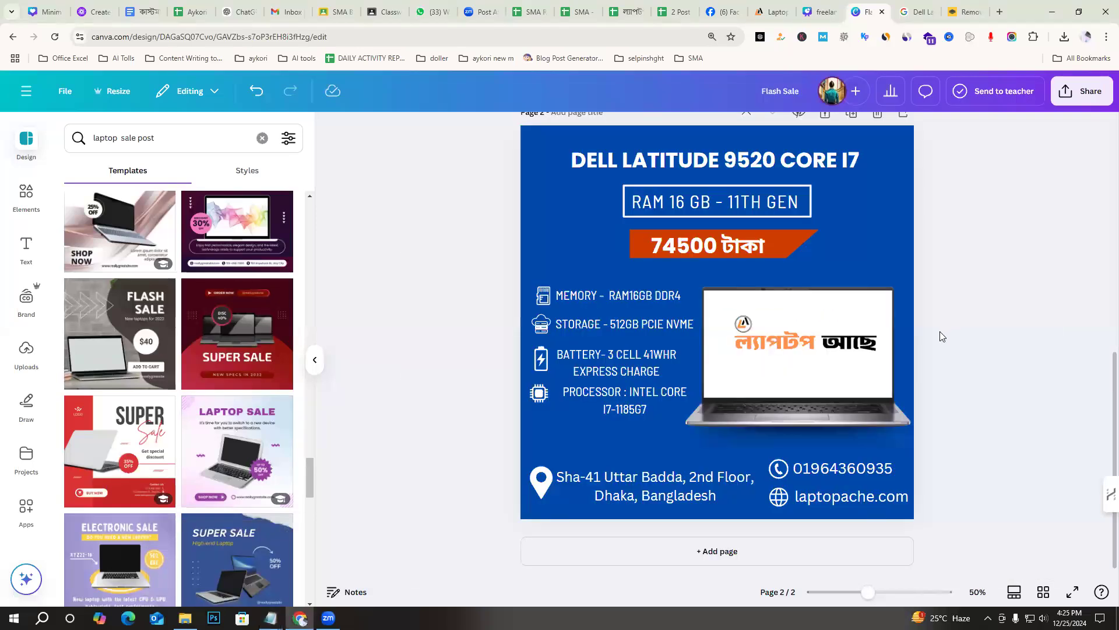